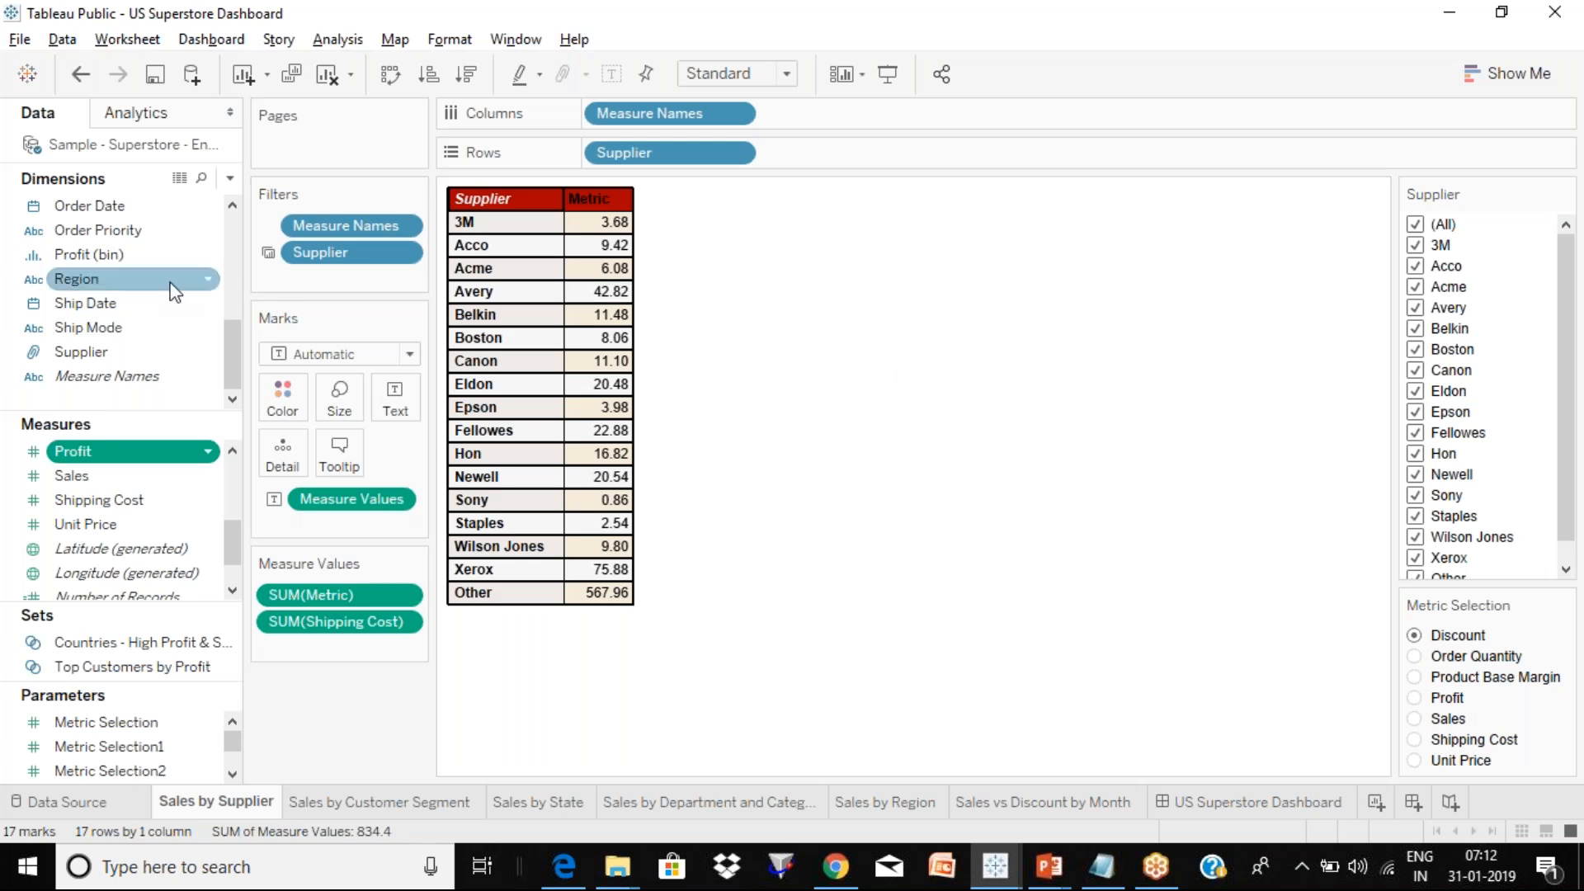
Examine the fields listed under Dimensions and Measures, including the options available for the Supplier dimension.
scroll(235, 240, "up", 3)
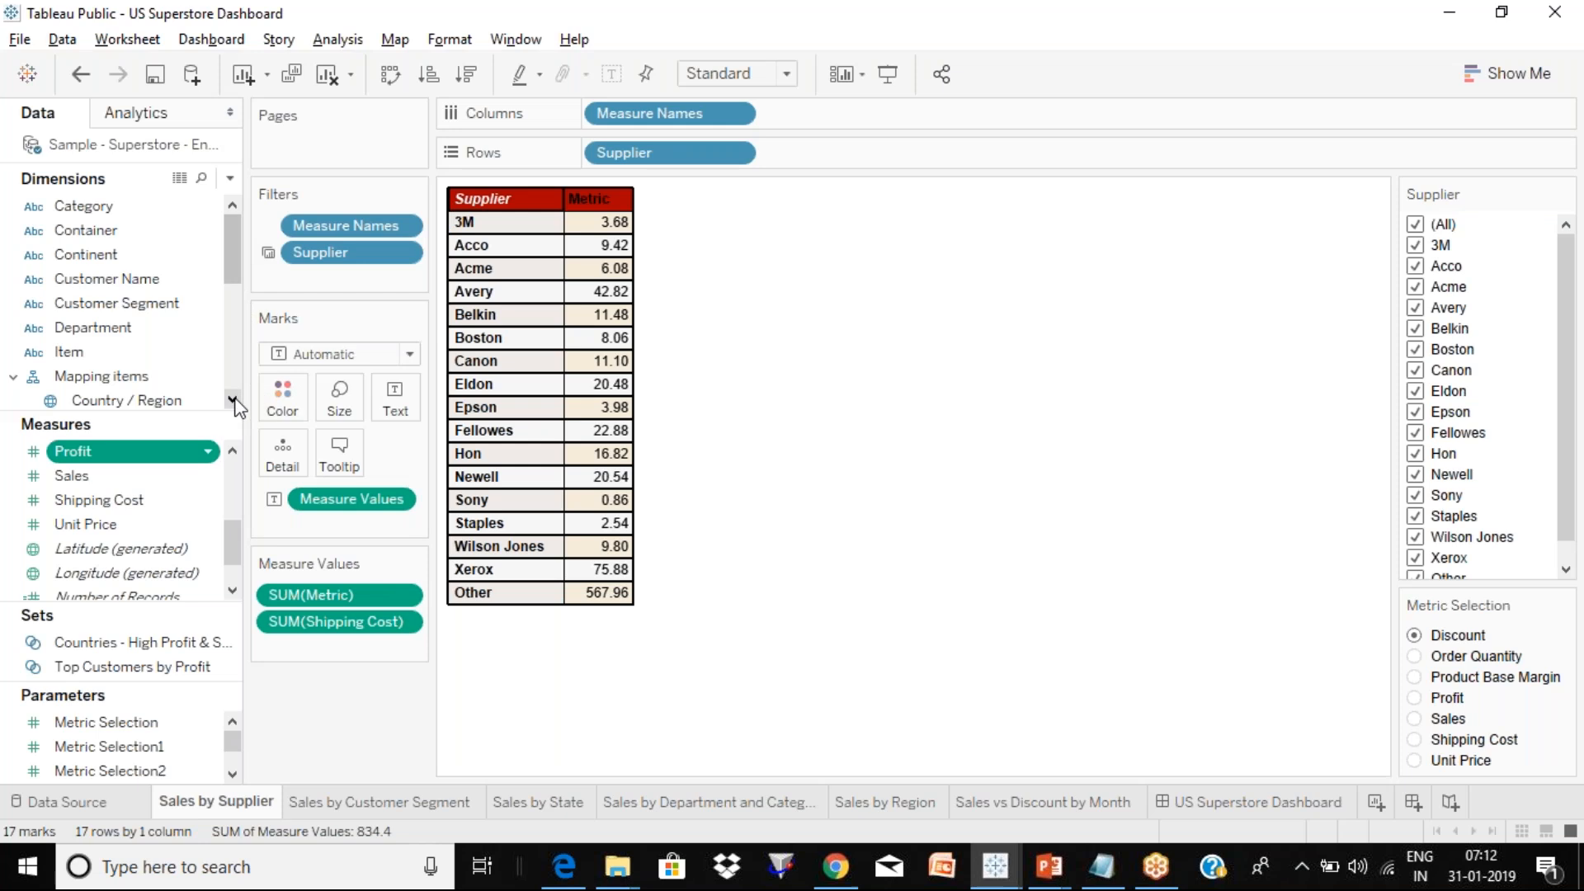
left_click_drag(234, 401, 236, 405)
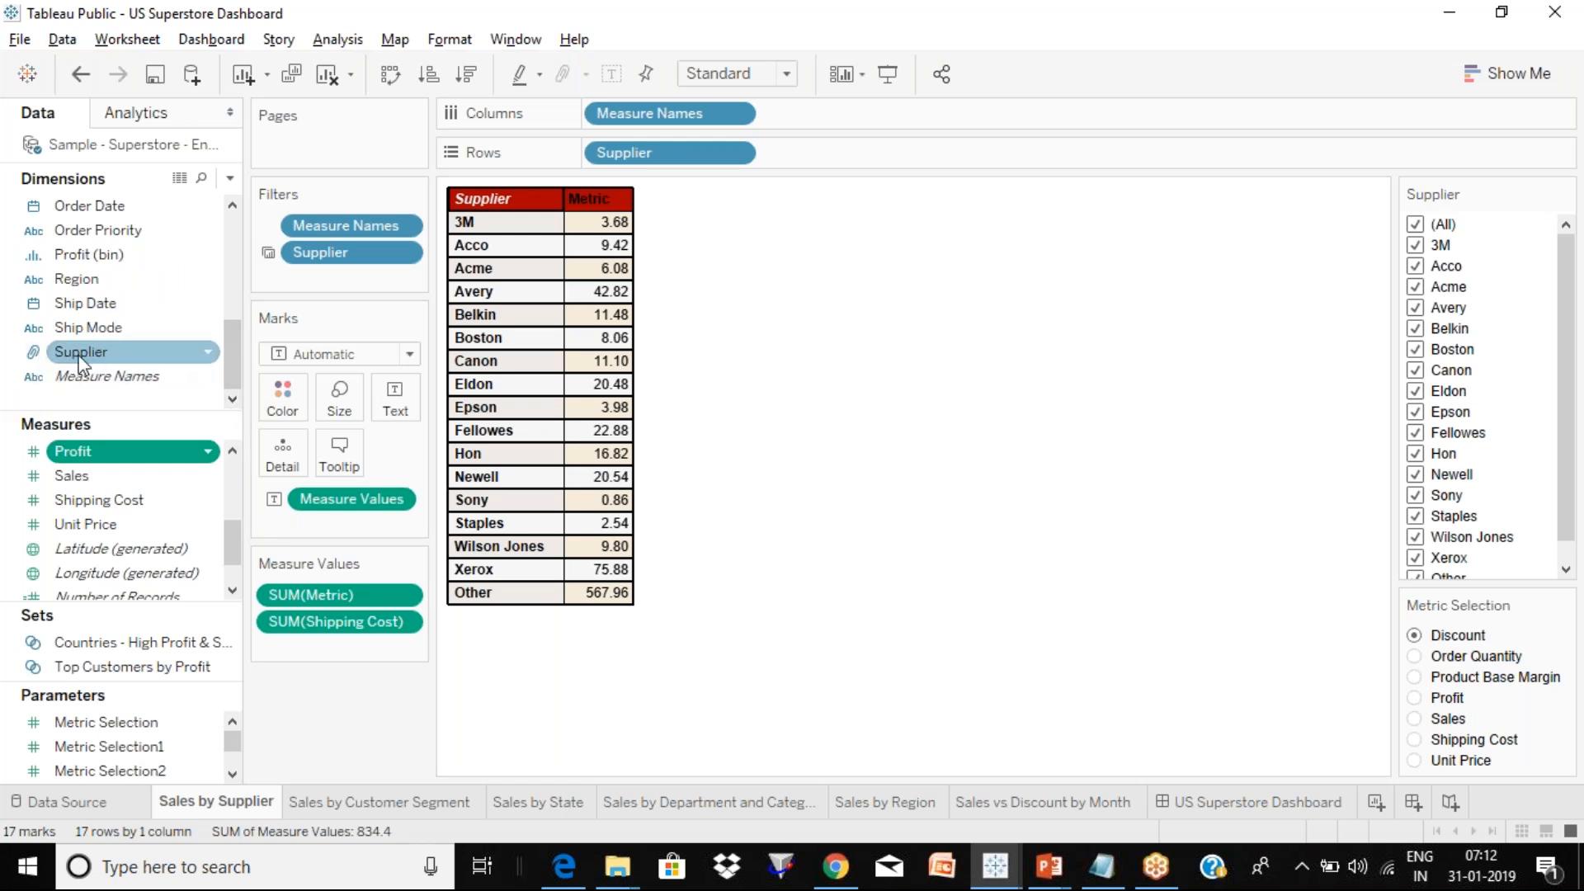
left_click(210, 354)
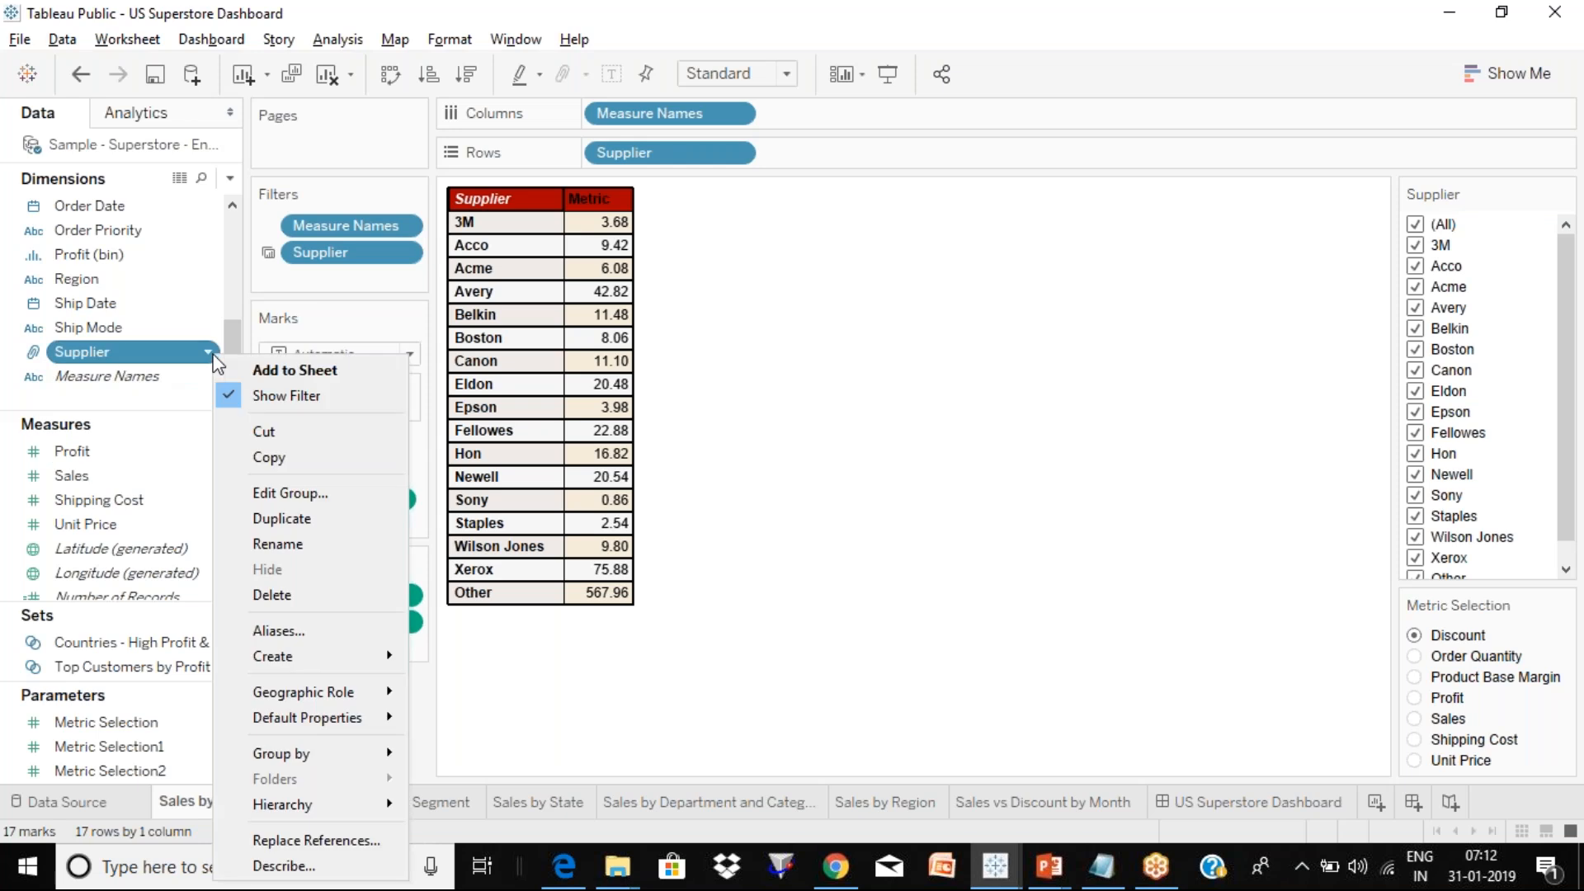
left_click(183, 355)
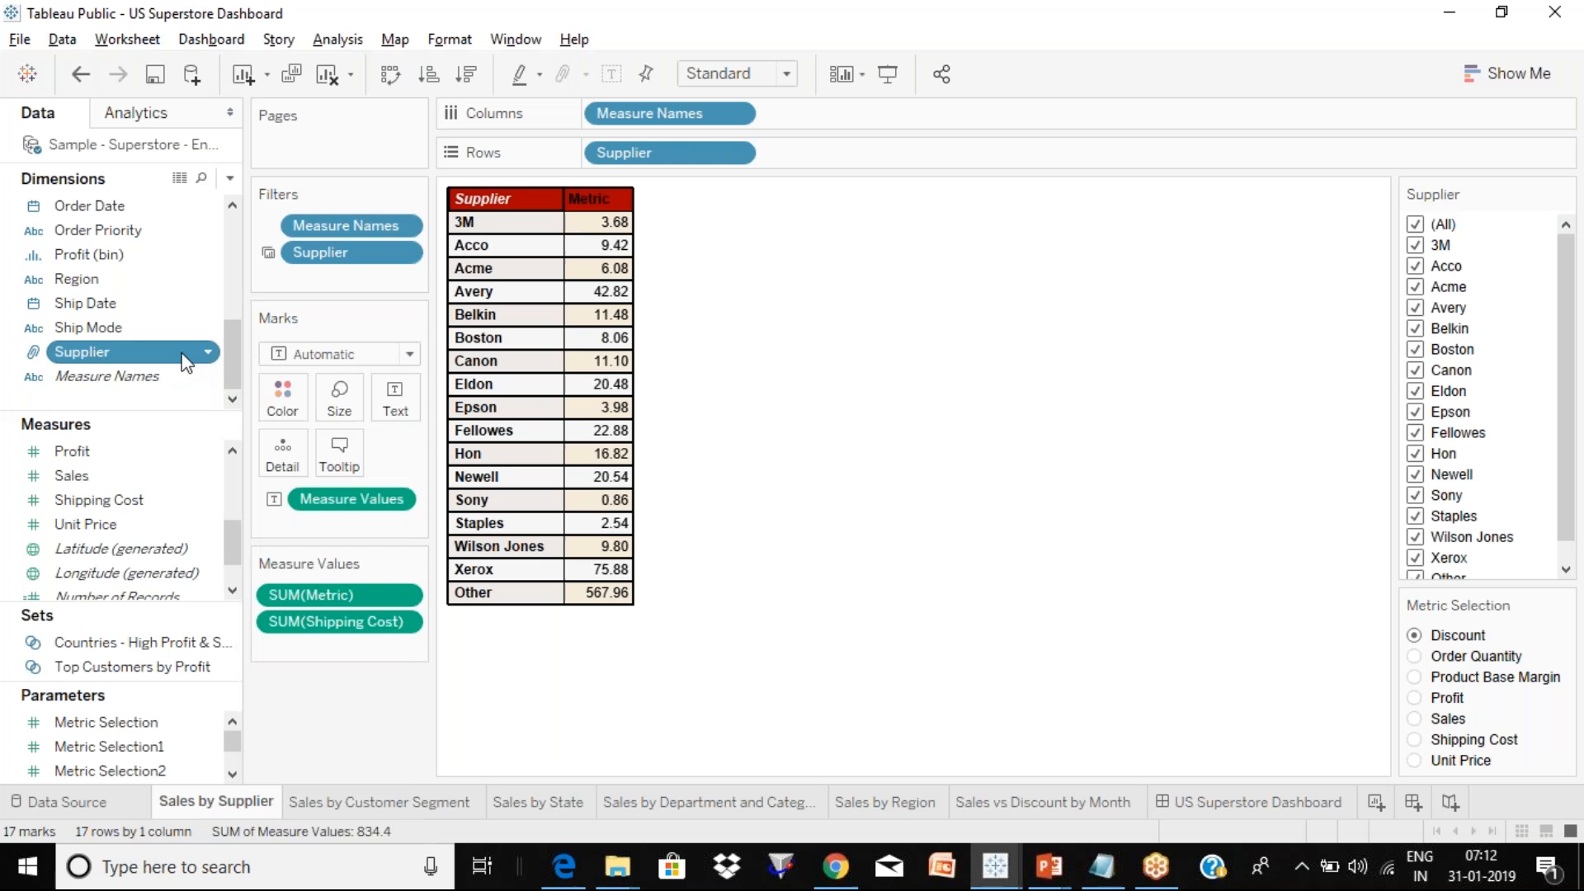
left_click(152, 388)
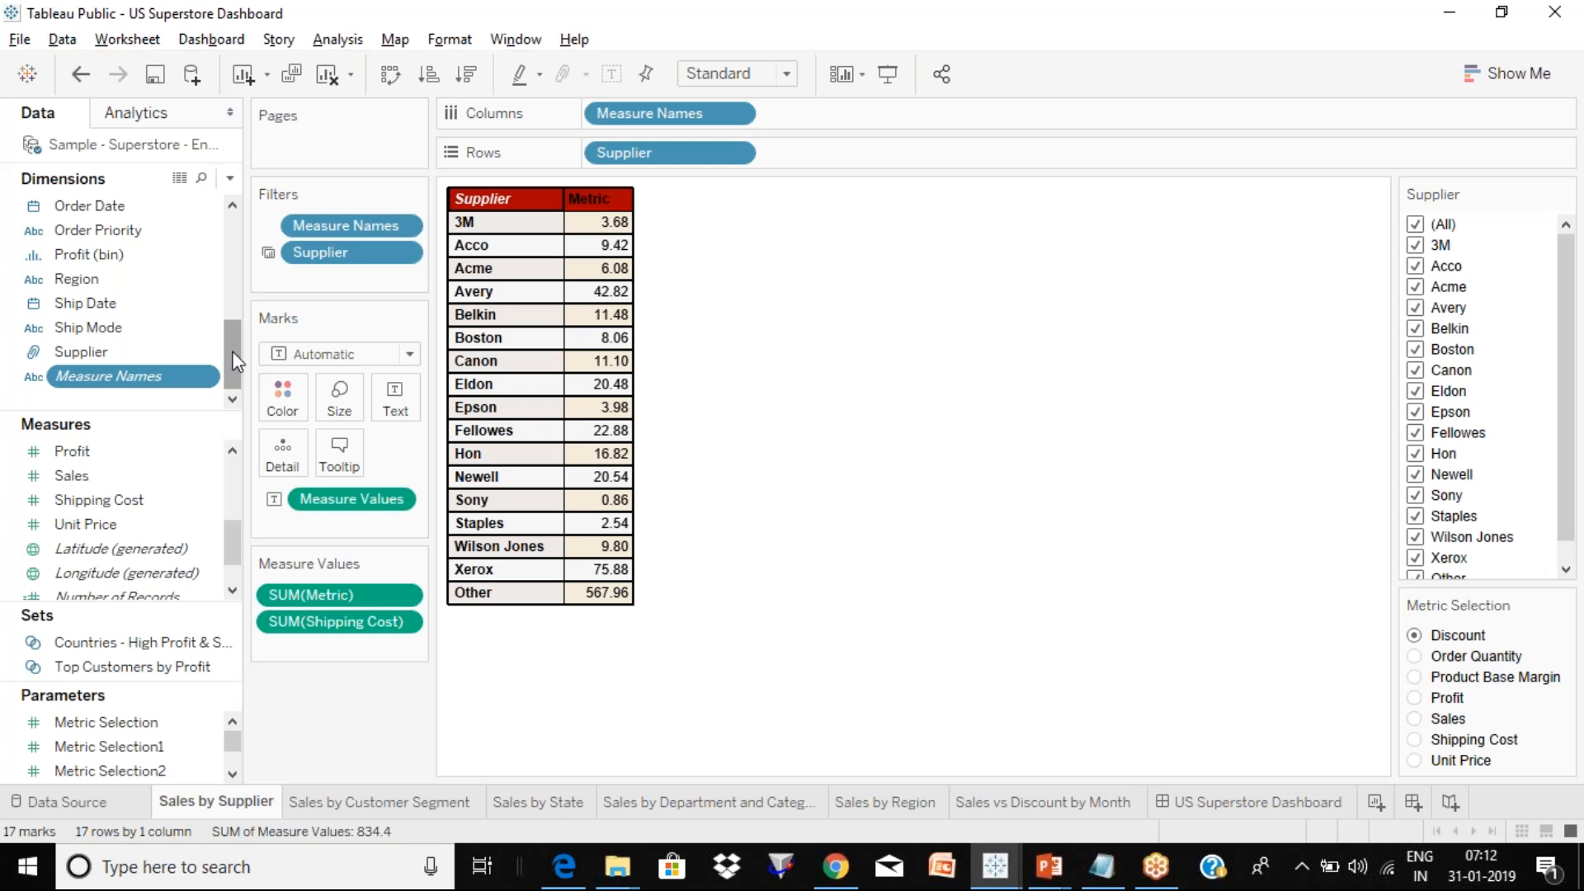
mouse_move(235, 361)
left_mouse_down()
mouse_move(231, 241)
mouse_move(230, 345)
left_mouse_up()
left_click_drag(237, 553, 239, 472)
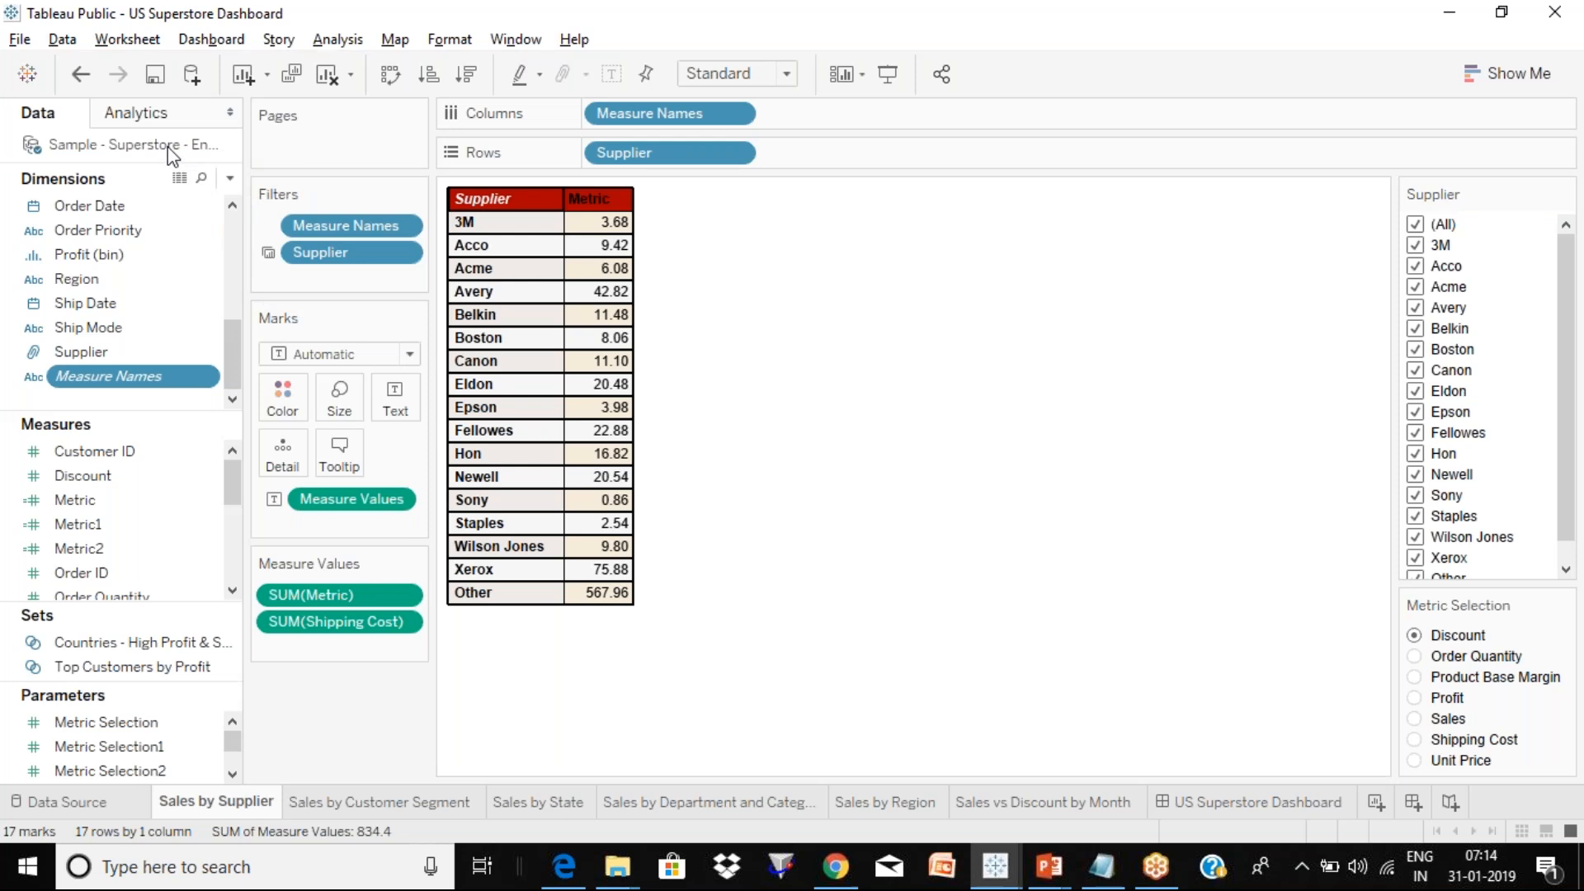
Examine the Sample - Superstore - English (Extract) data source and its rows, and return to the Sales by Supplier sheet.
left_click(102, 803)
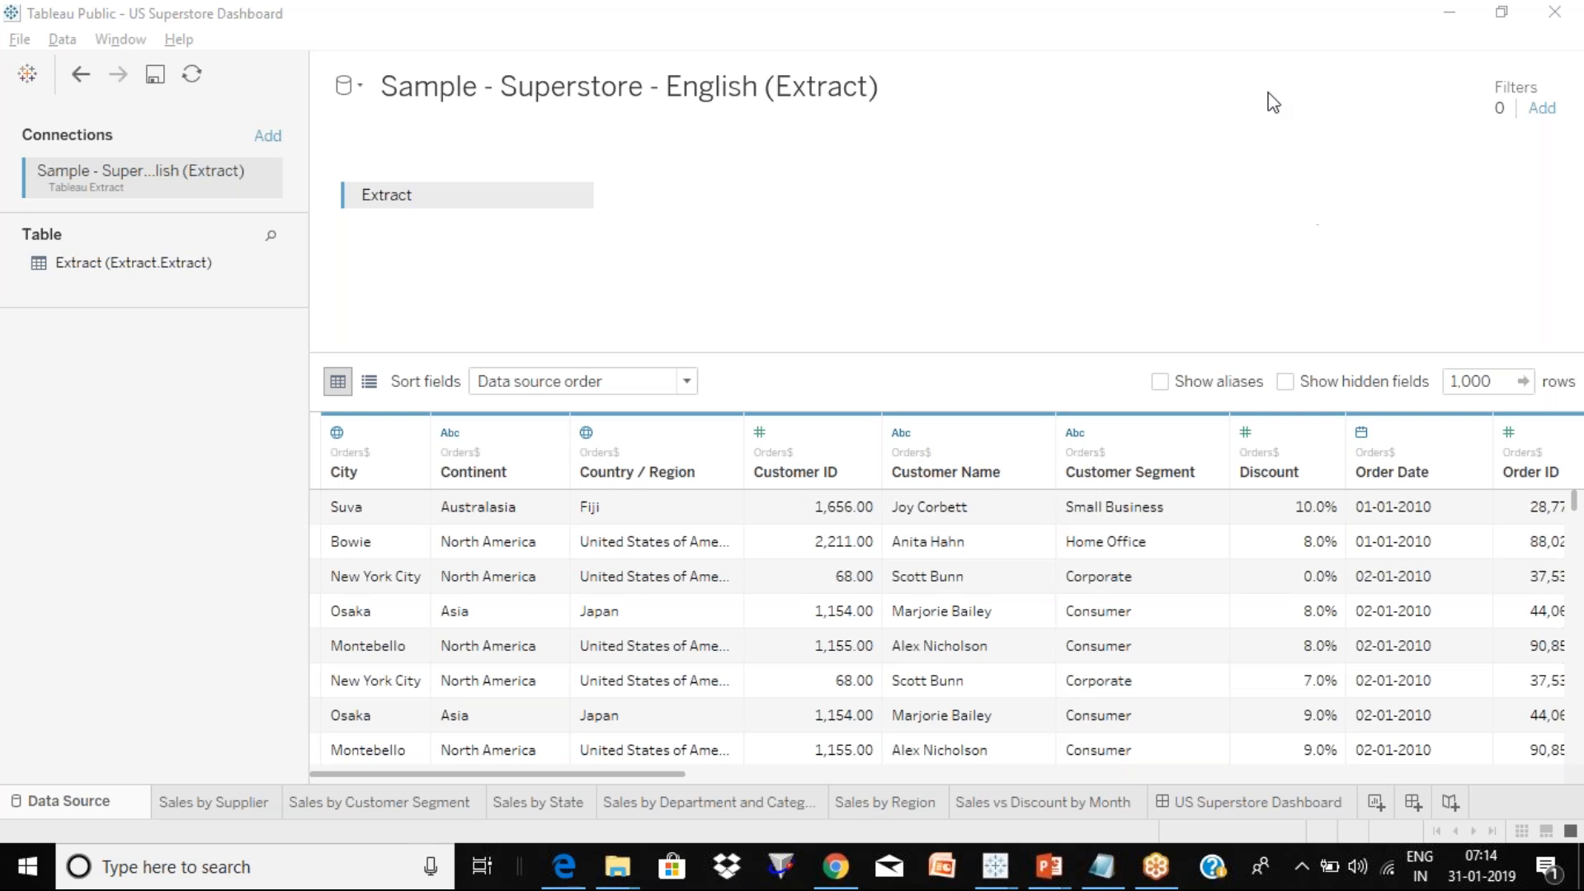
left_click(870, 95)
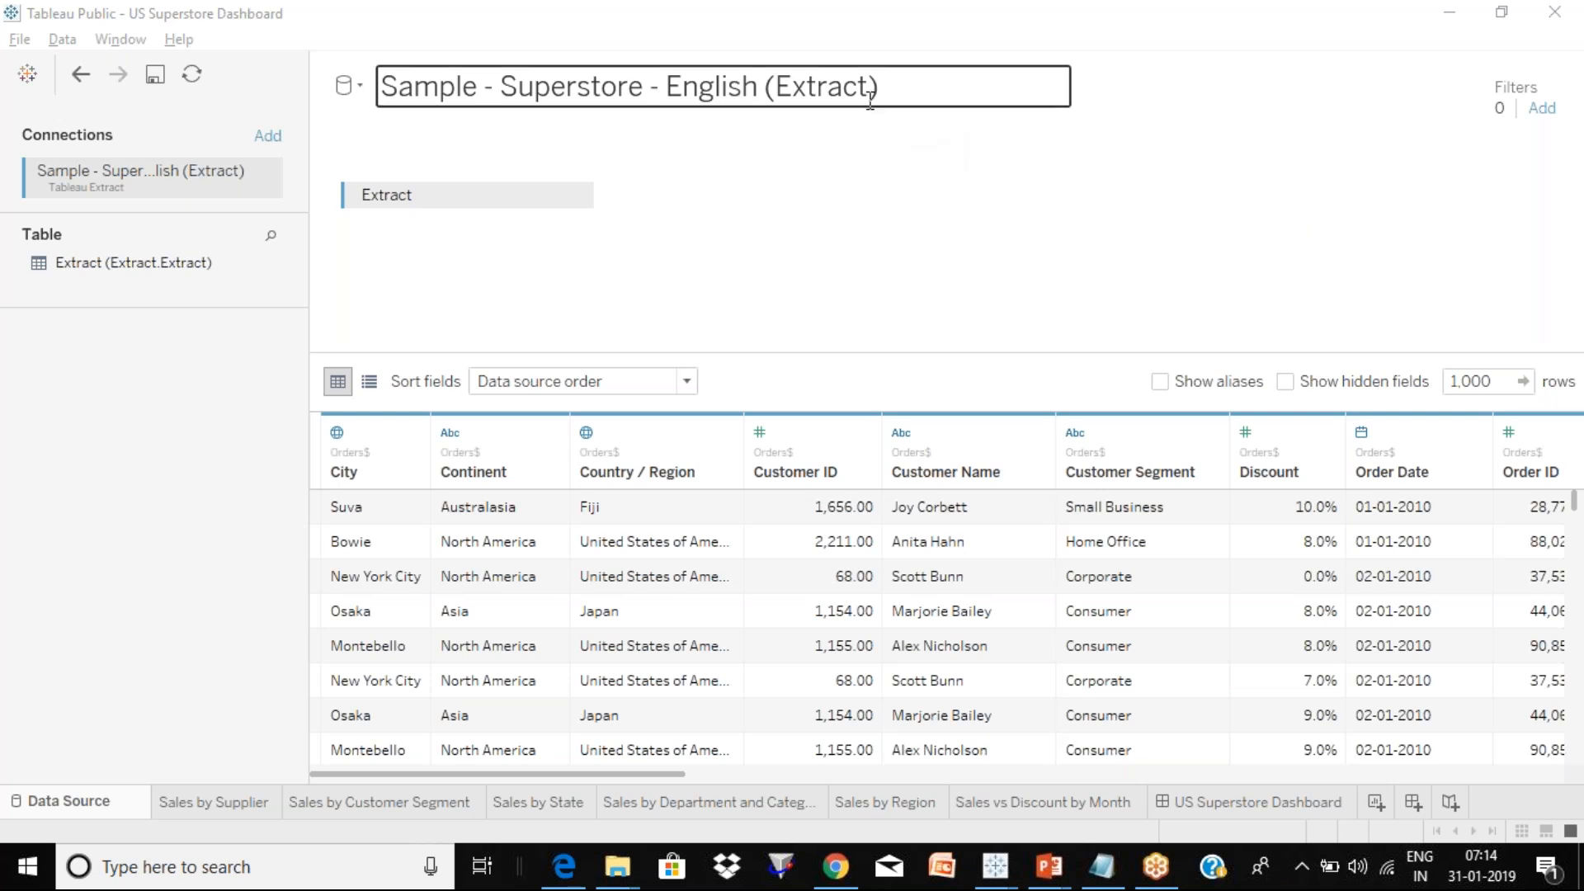
left_click(1081, 132)
left_click(1196, 147)
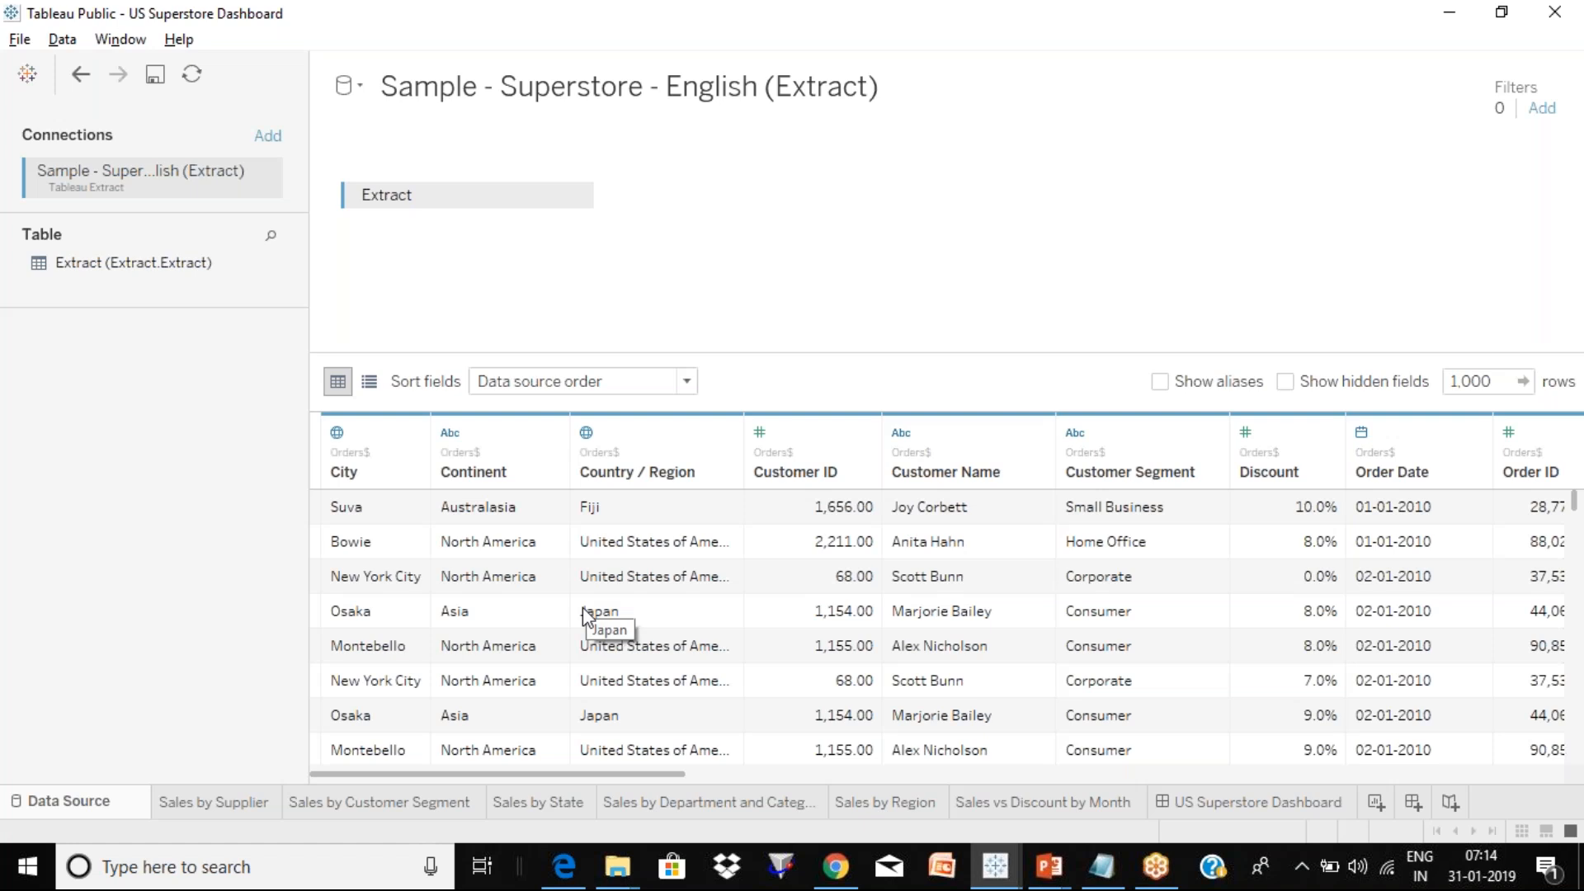
left_click(248, 801)
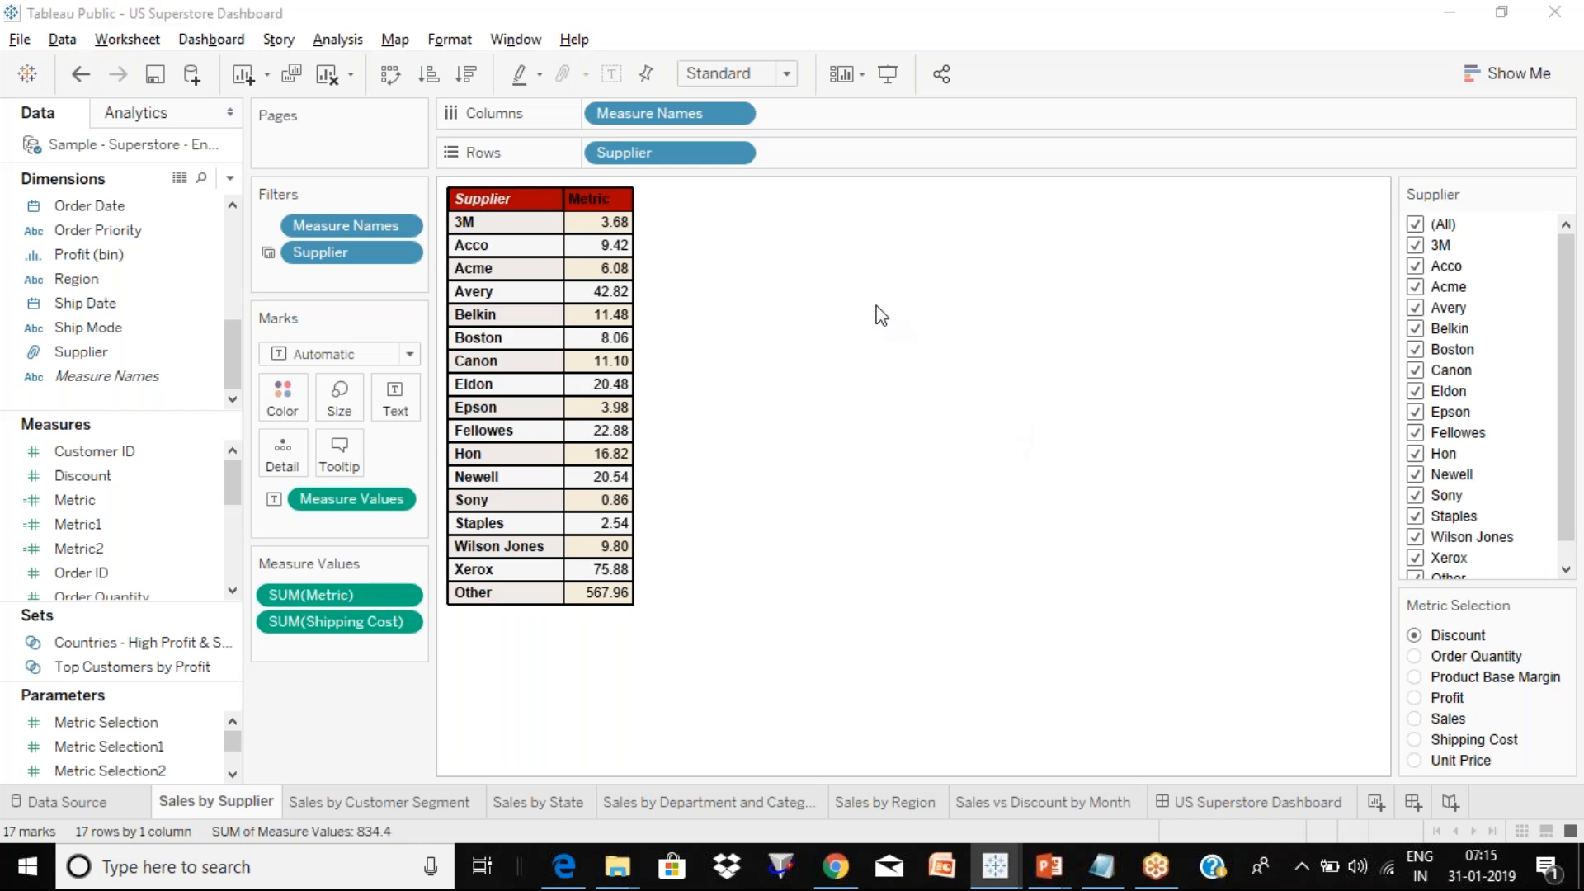
Look up Tableau Public among the installed programs and its open workbook windows, and return to the US Superstore workbook.
key("super")
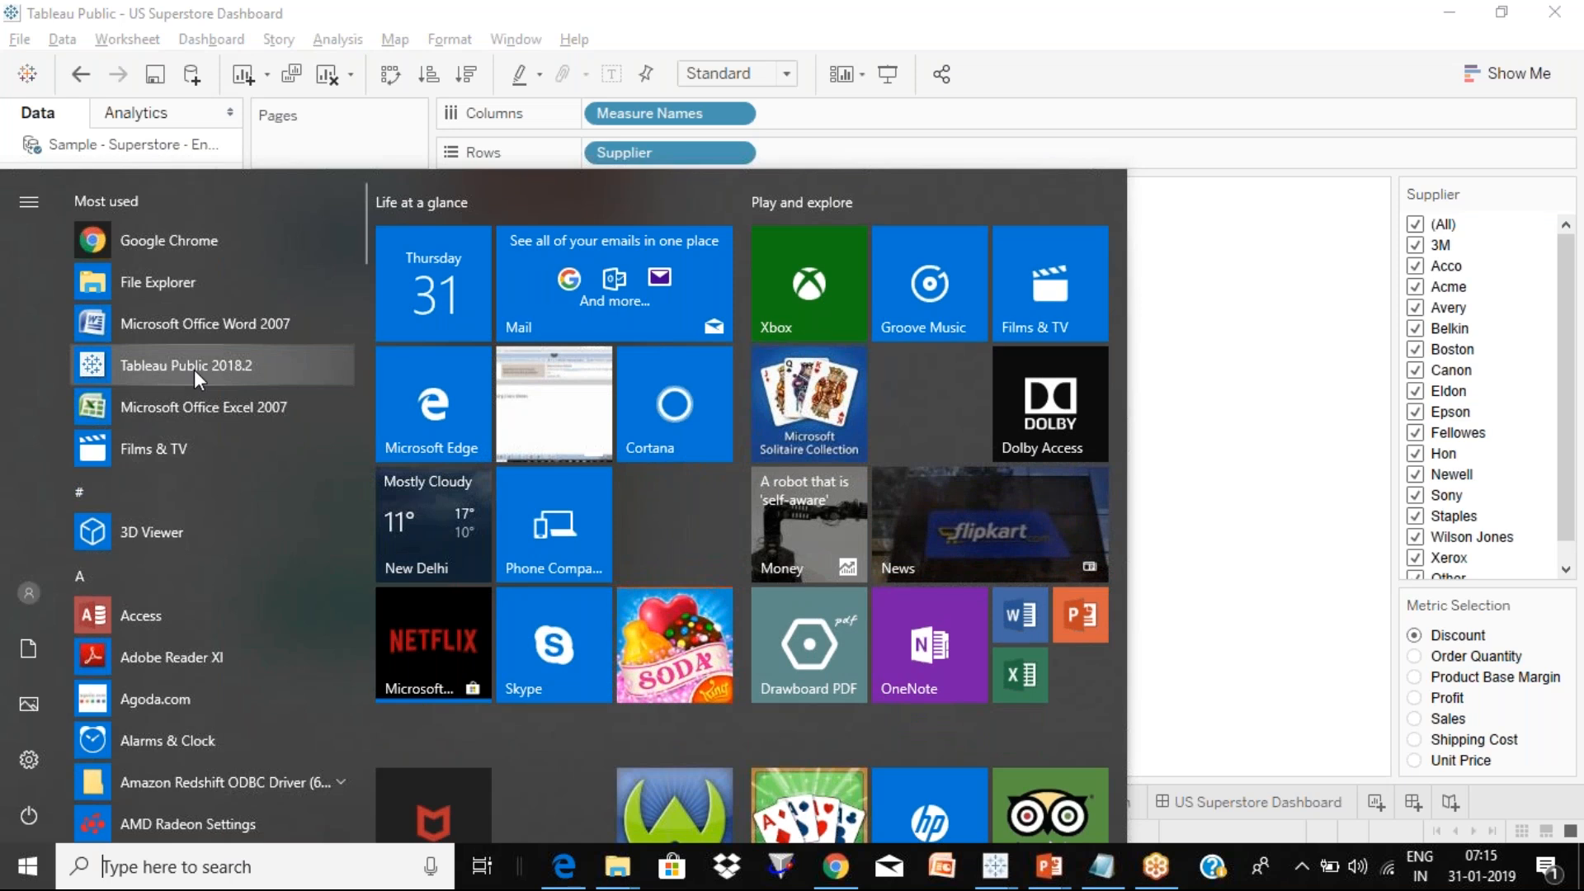
left_click(1208, 415)
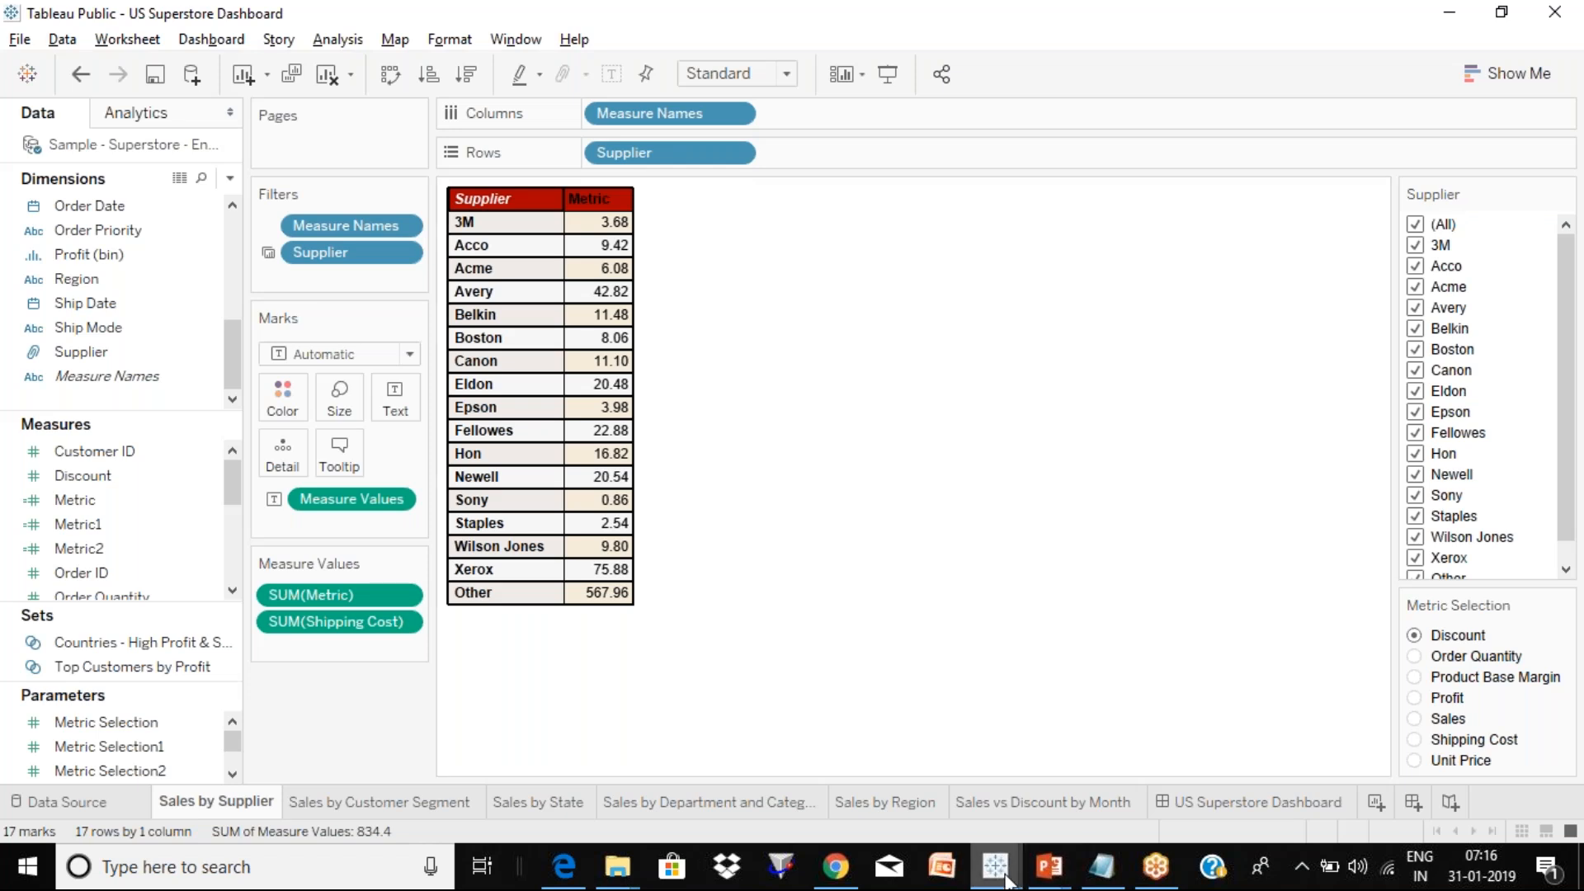
mouse_move(1006, 880)
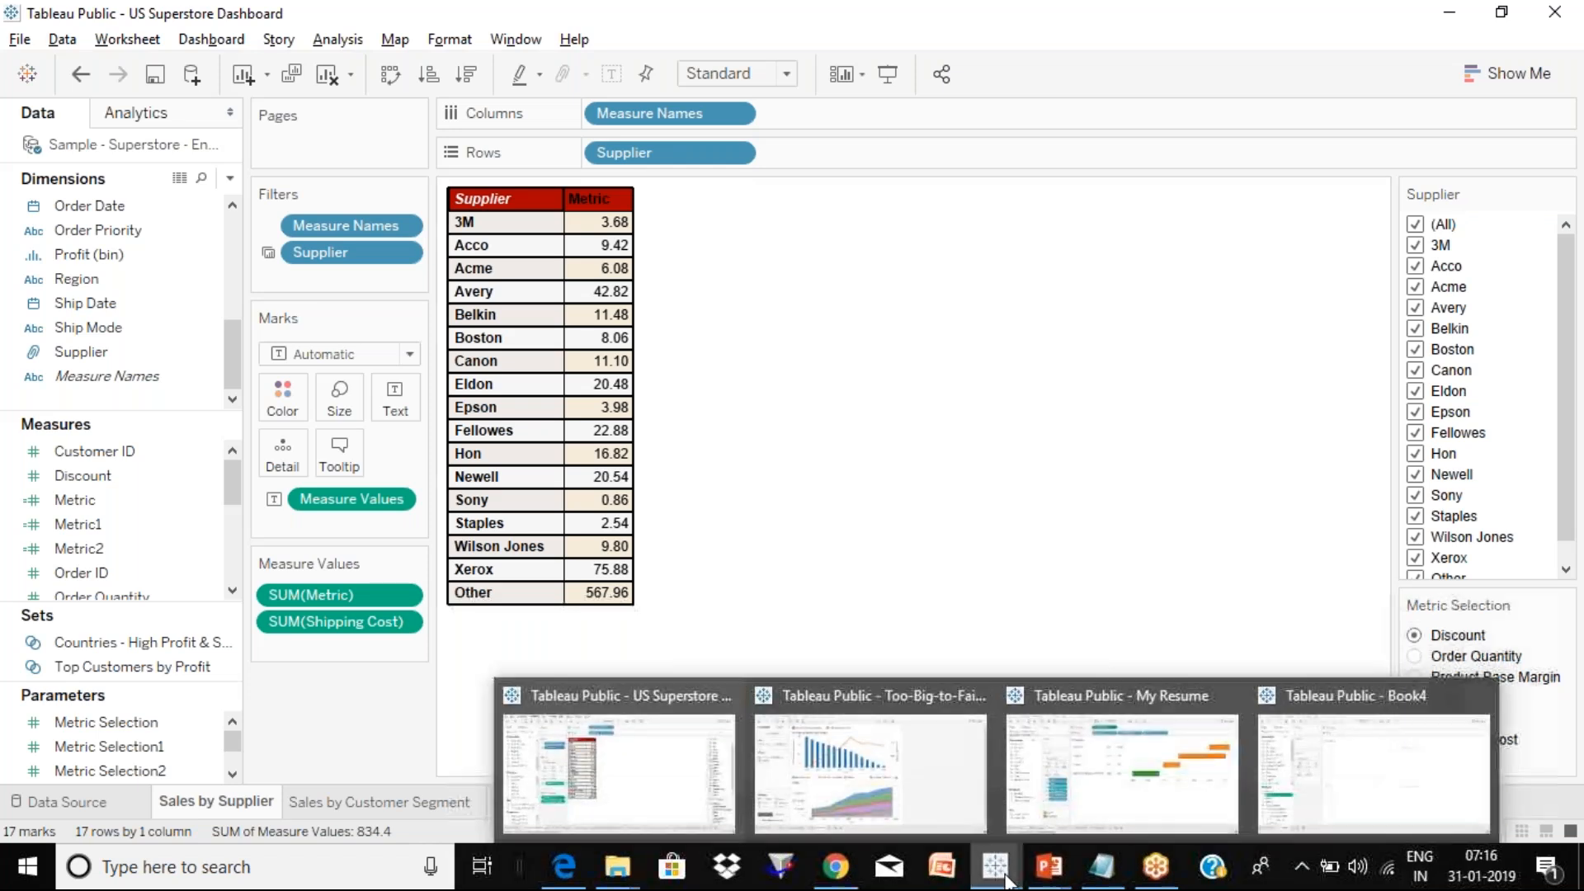
left_click(609, 729)
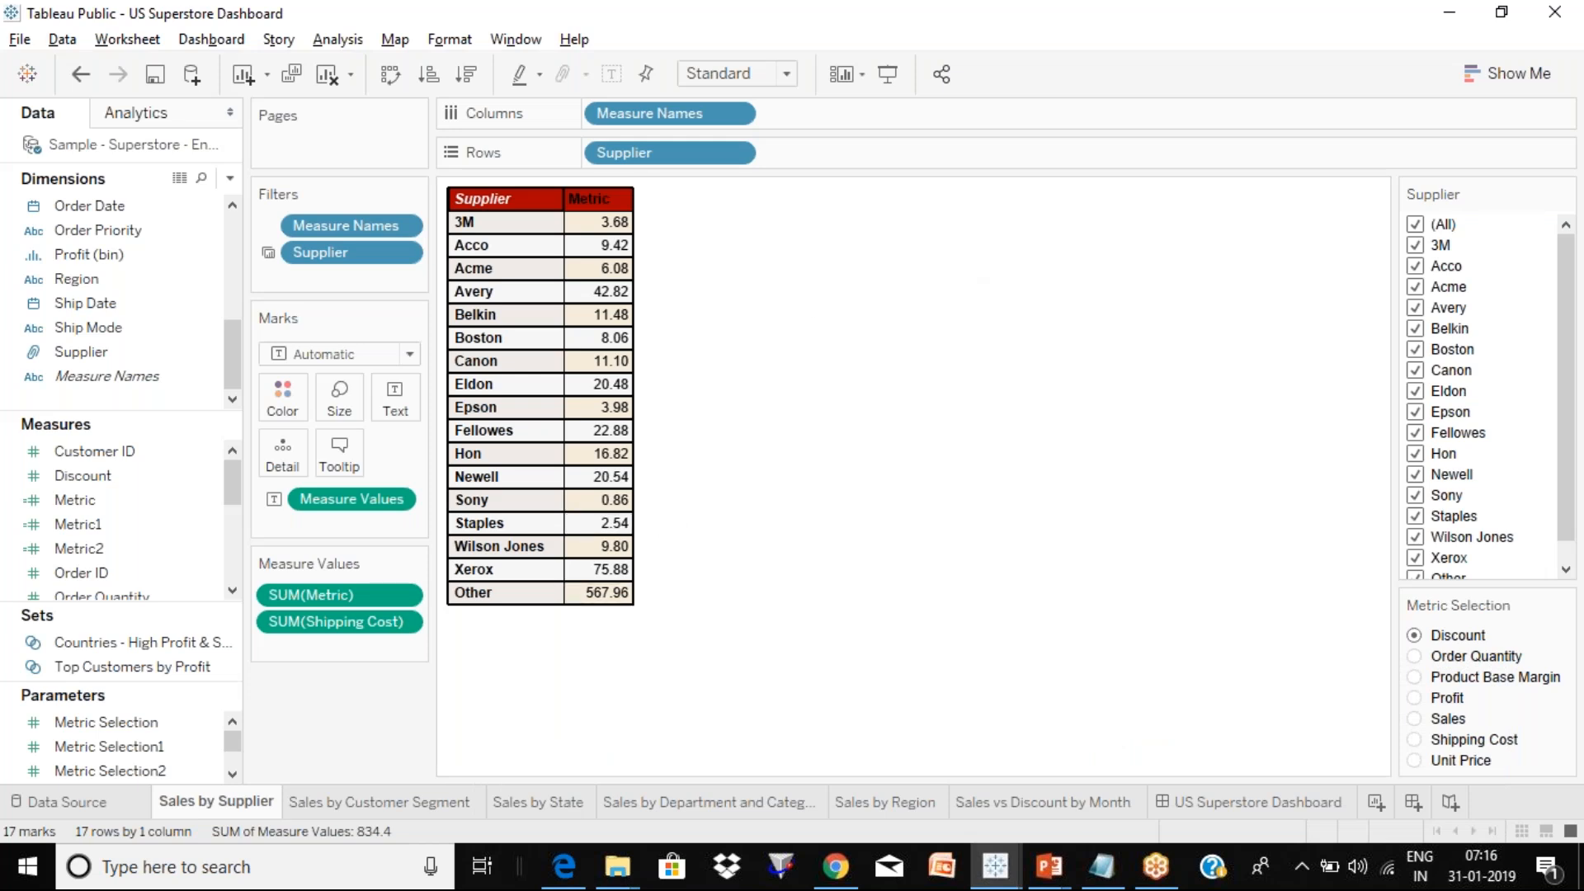
left_click(957, 42)
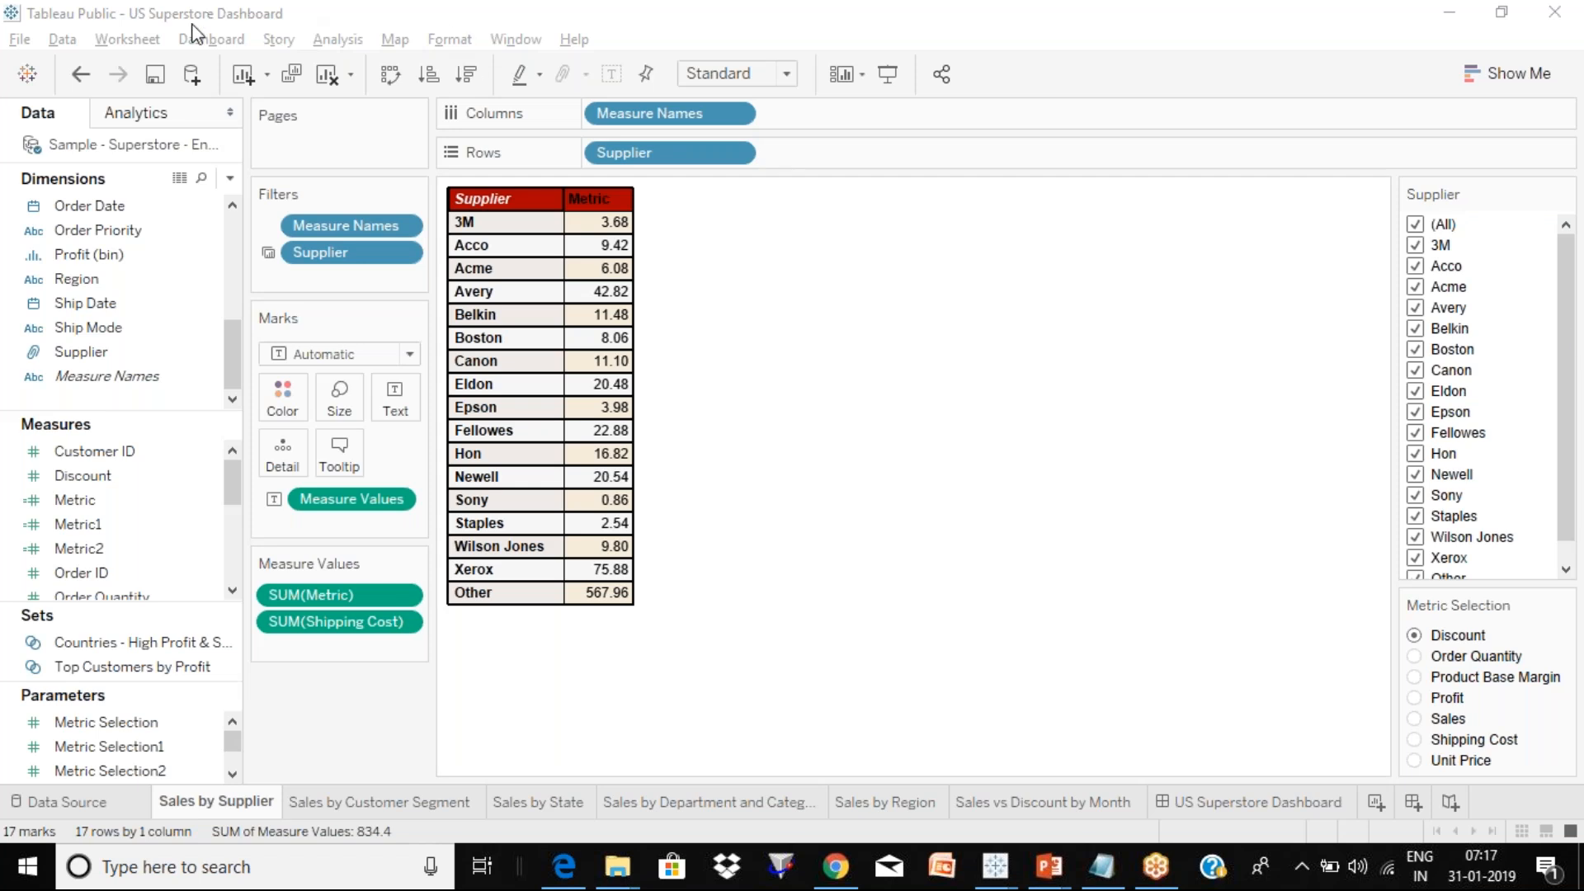
Examine the workbook's file commands, including opening, saving to Tableau Public, recent files and the Workbook Locale choices.
left_click(18, 43)
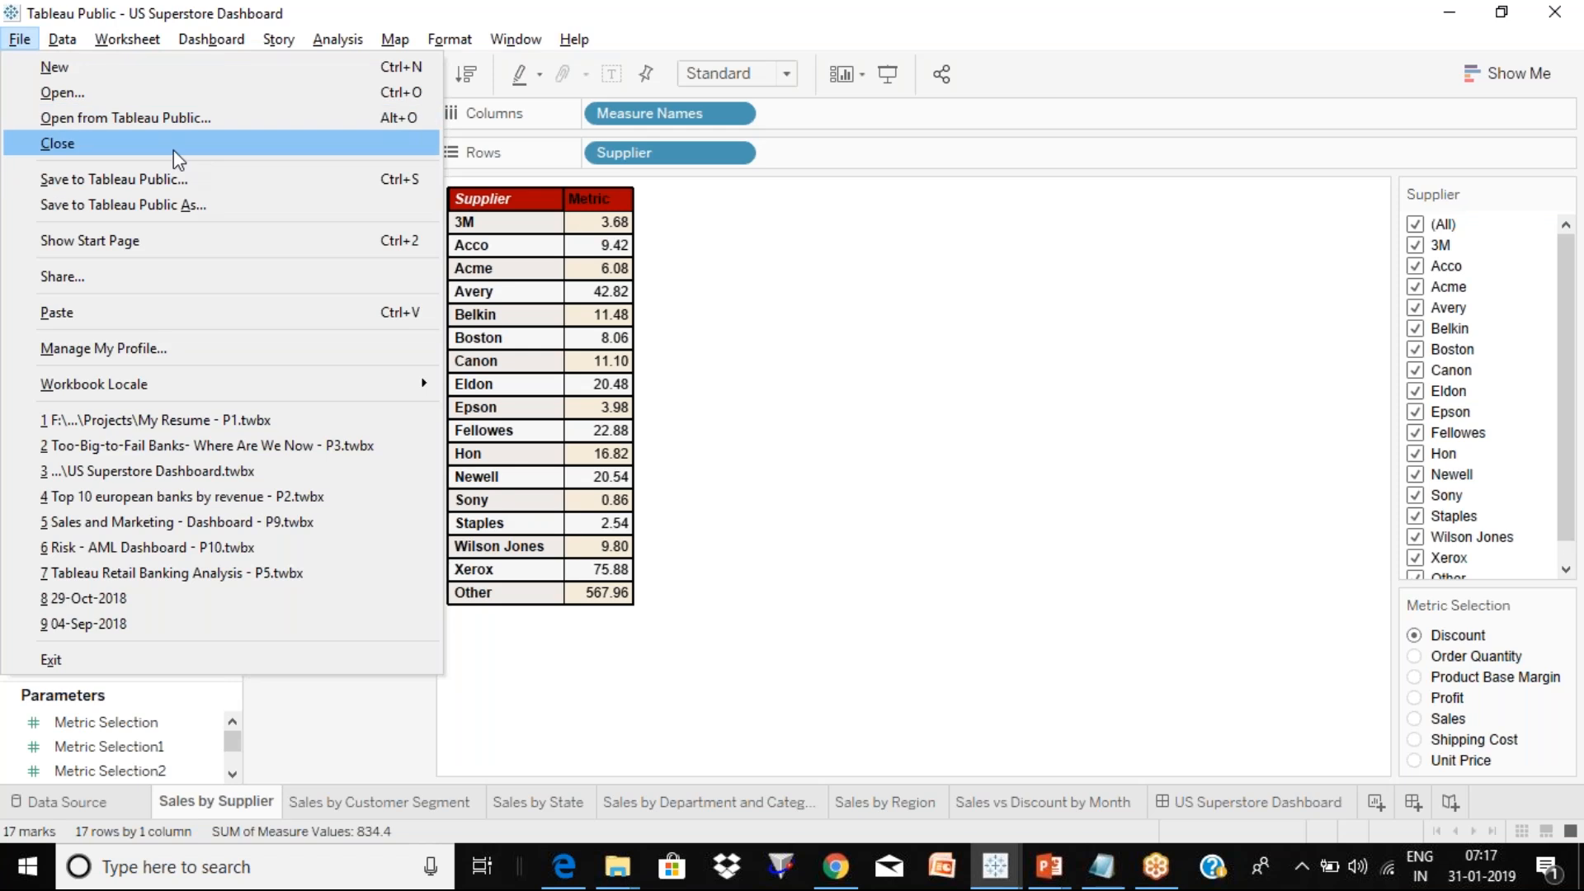
left_click(800, 289)
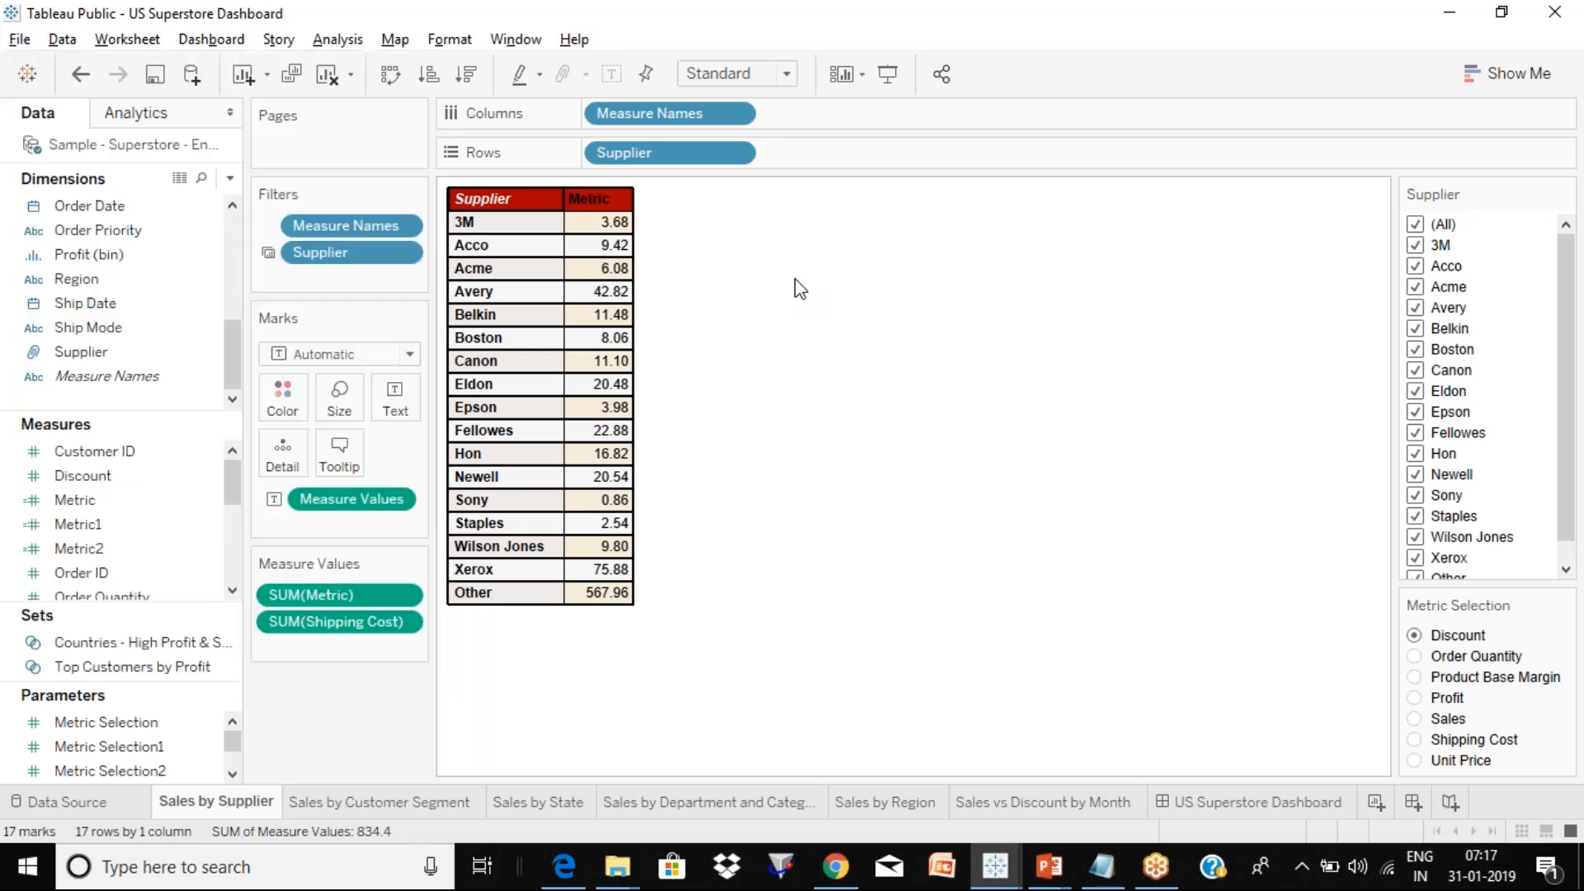
left_click(18, 42)
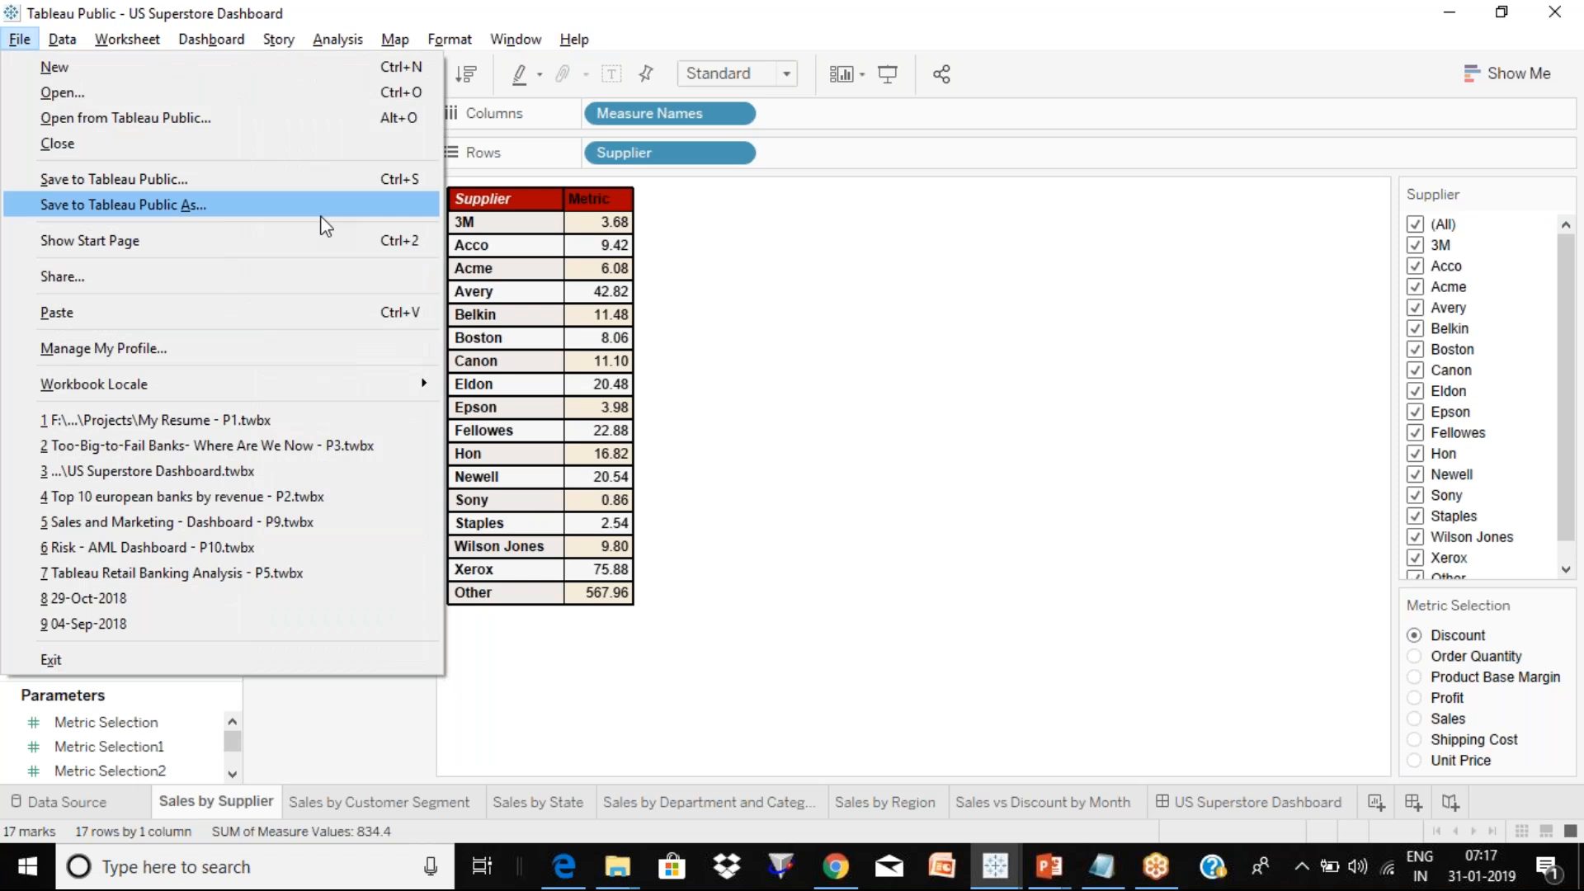
left_click(798, 241)
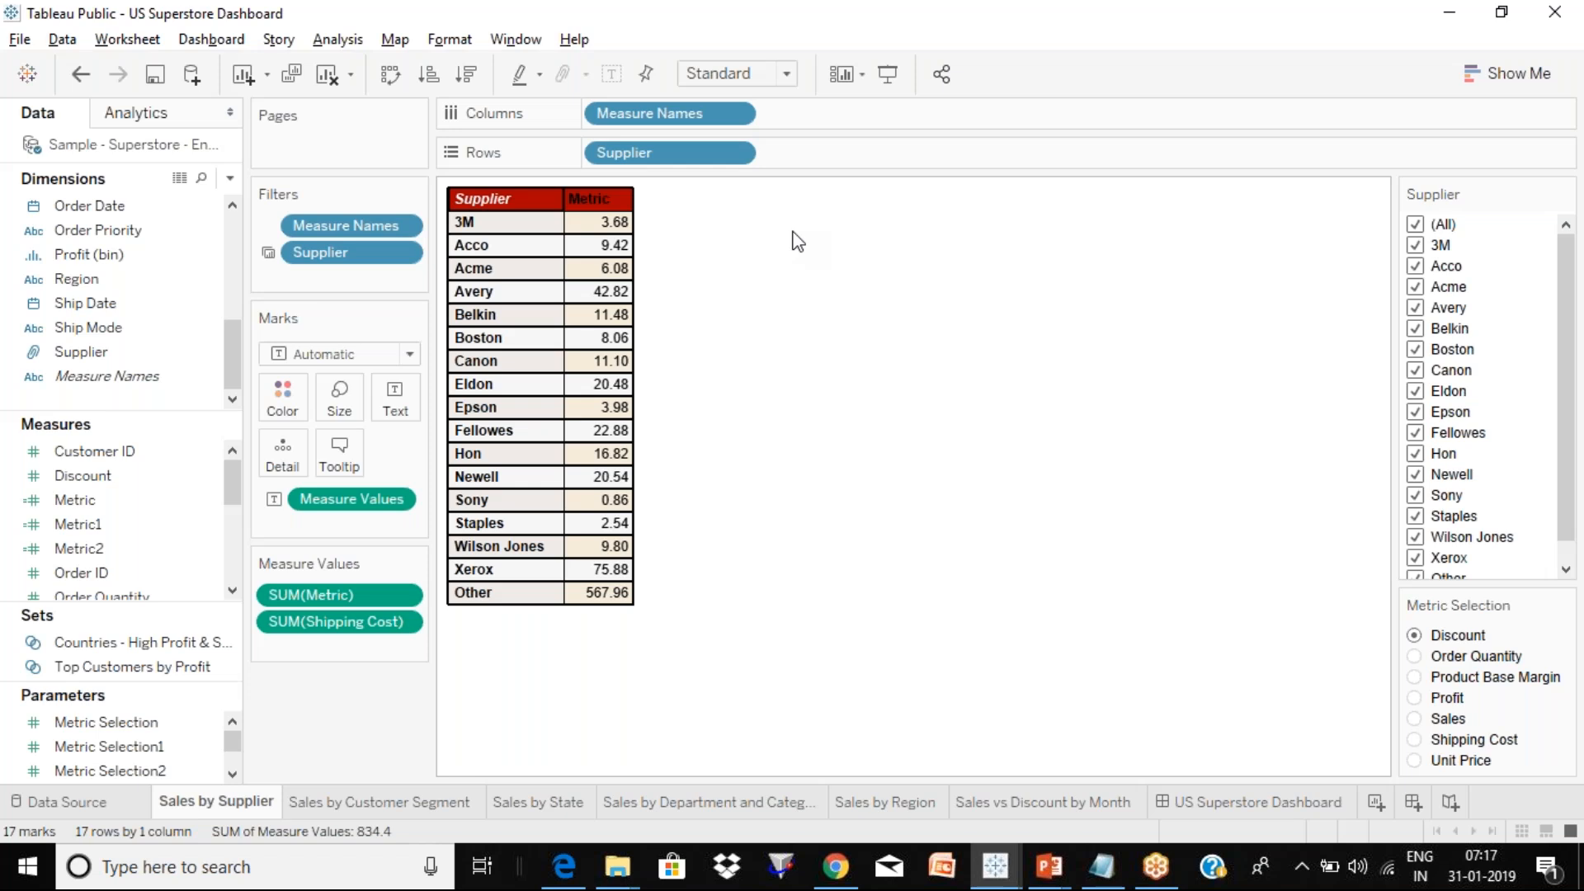
left_click(20, 39)
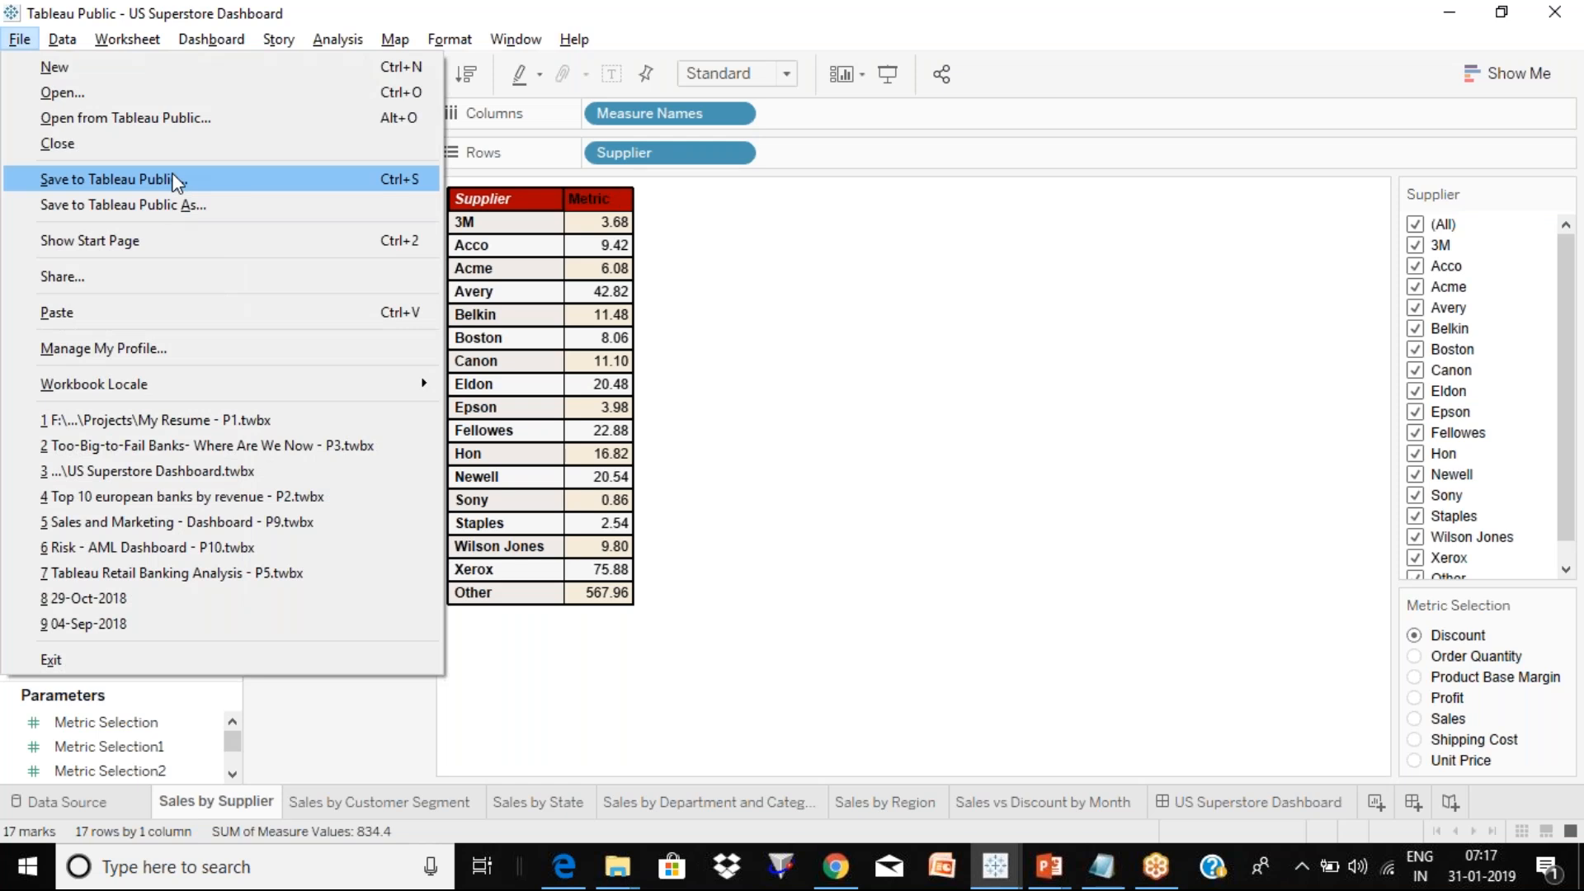
left_click(127, 39)
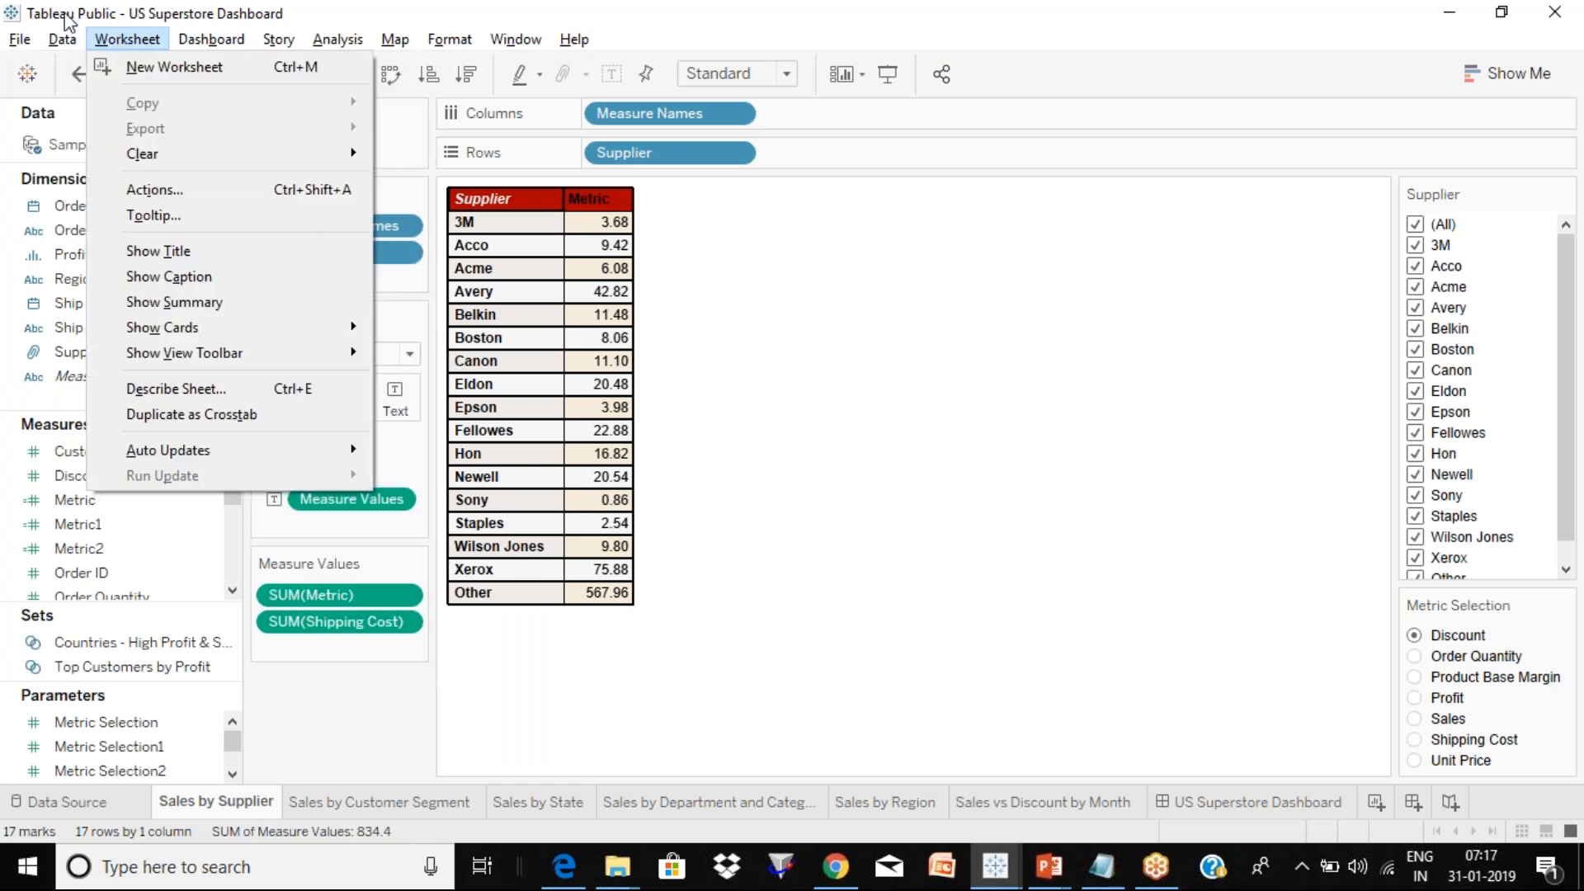
left_click(21, 39)
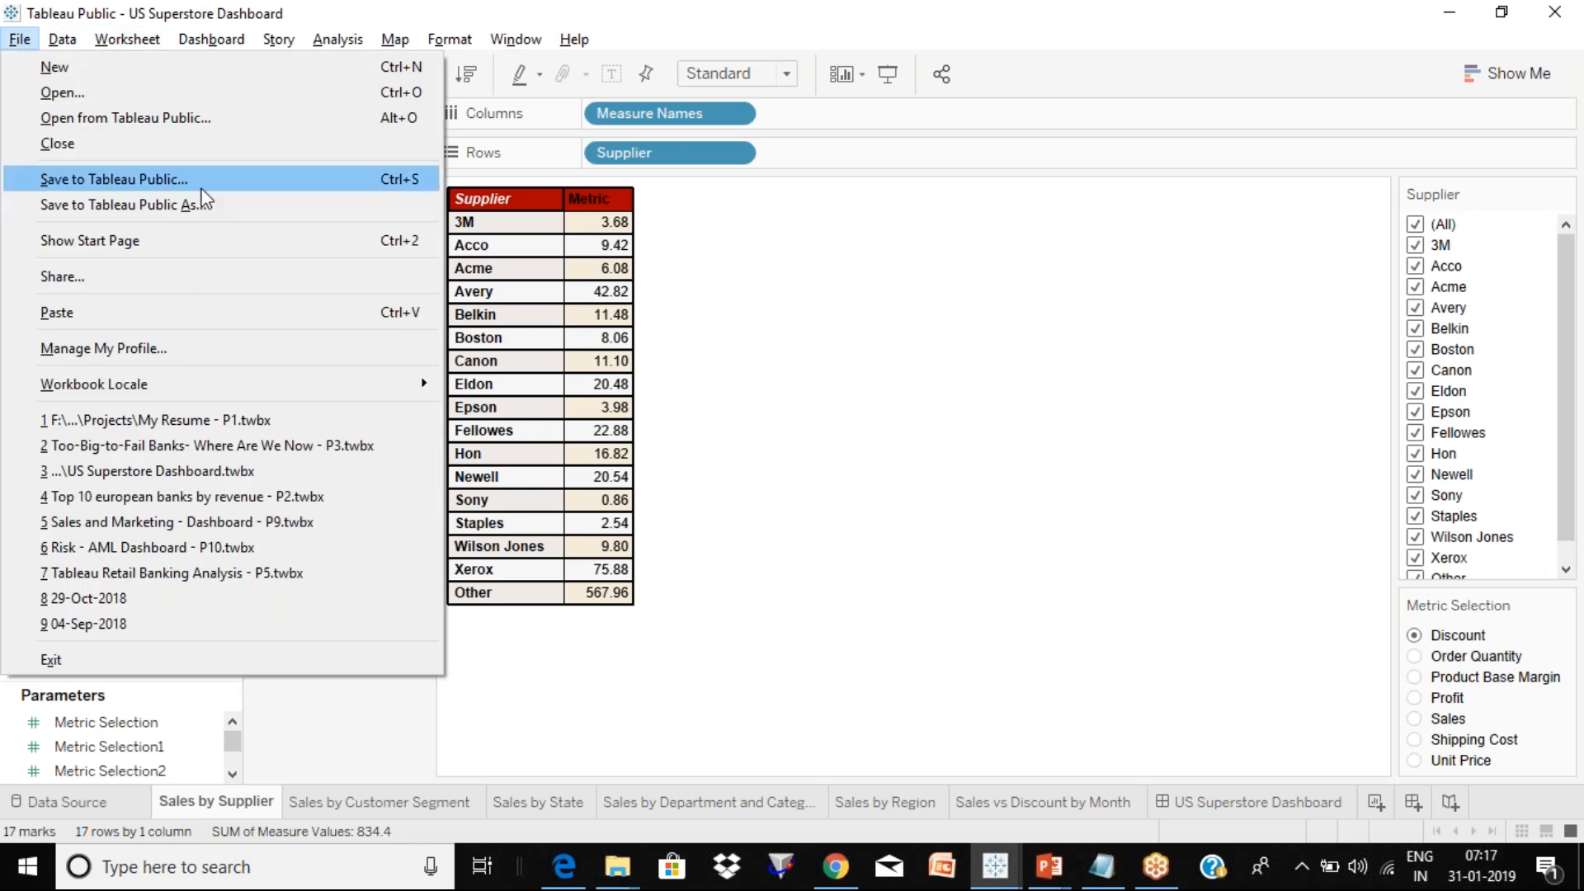
left_click(890, 358)
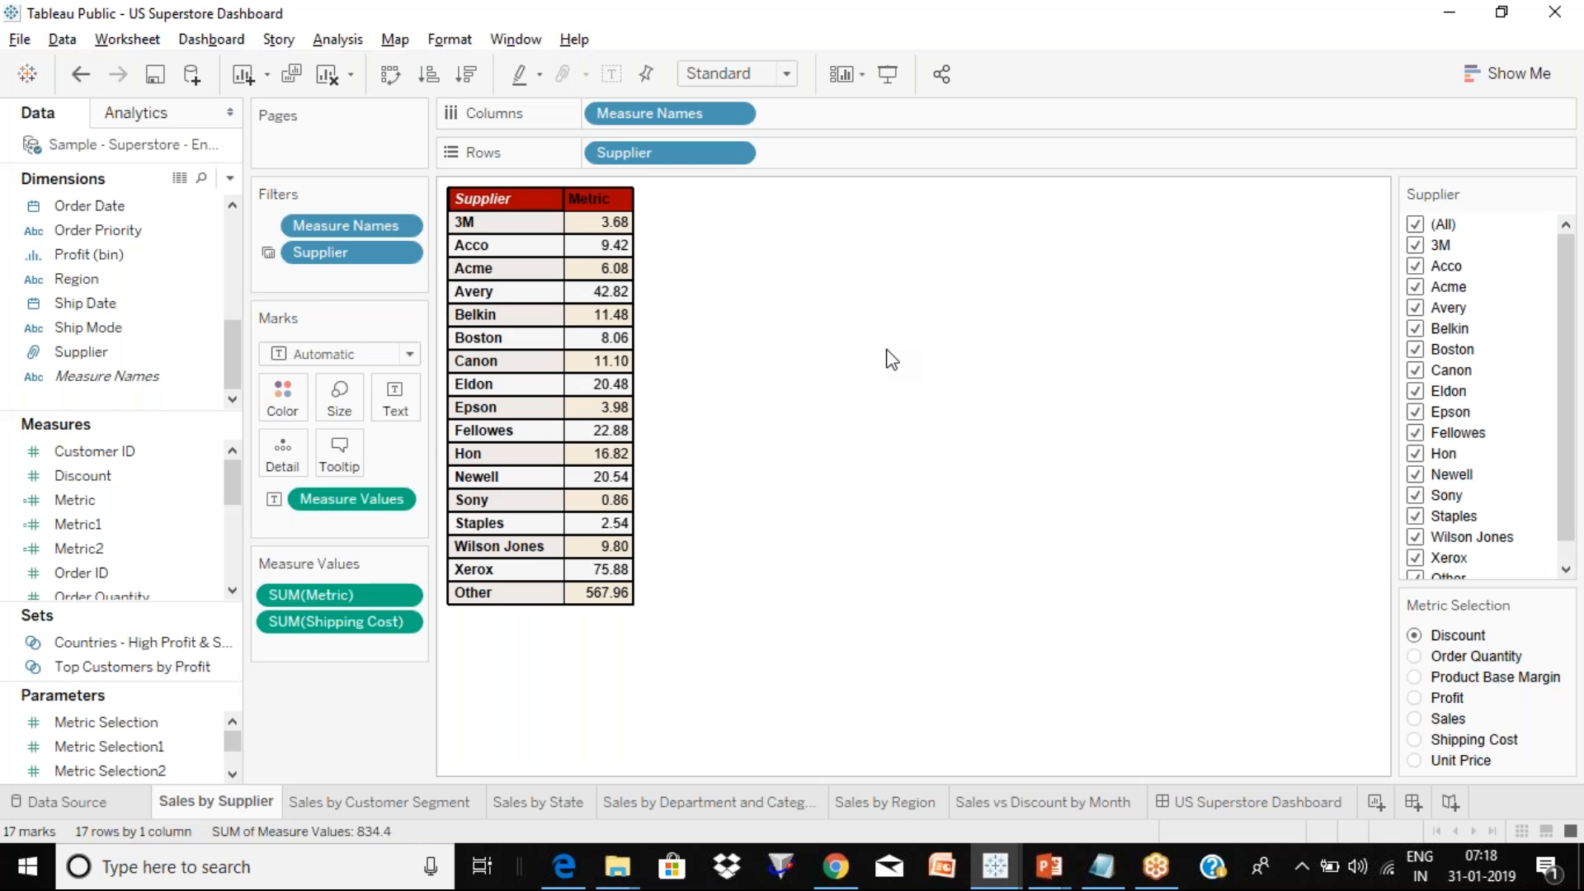
left_click(12, 41)
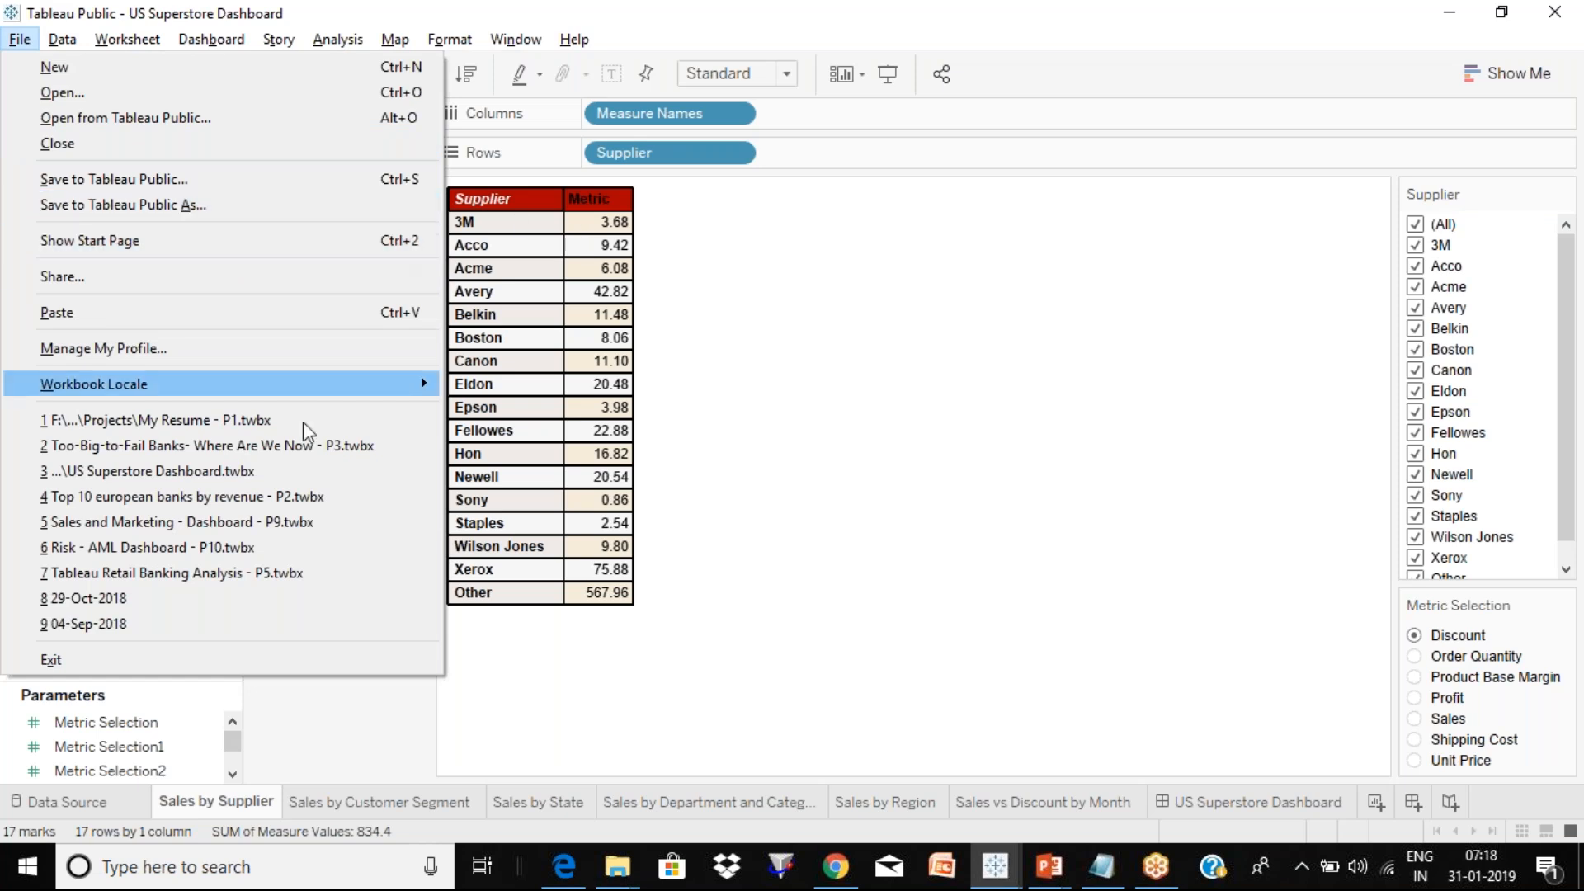
mouse_move(304, 384)
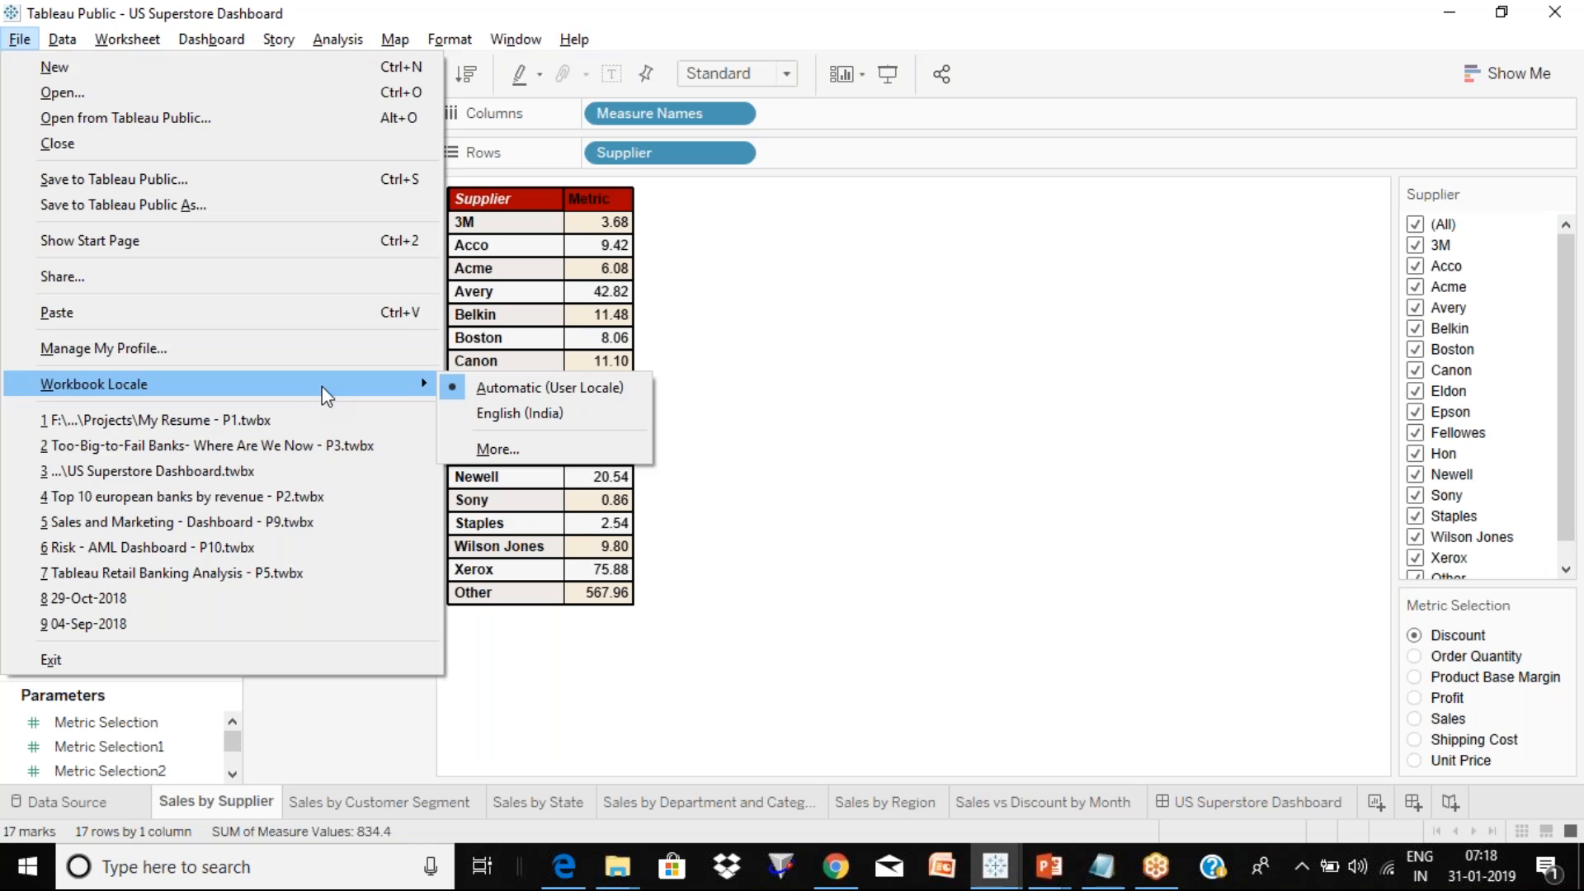
left_click(812, 370)
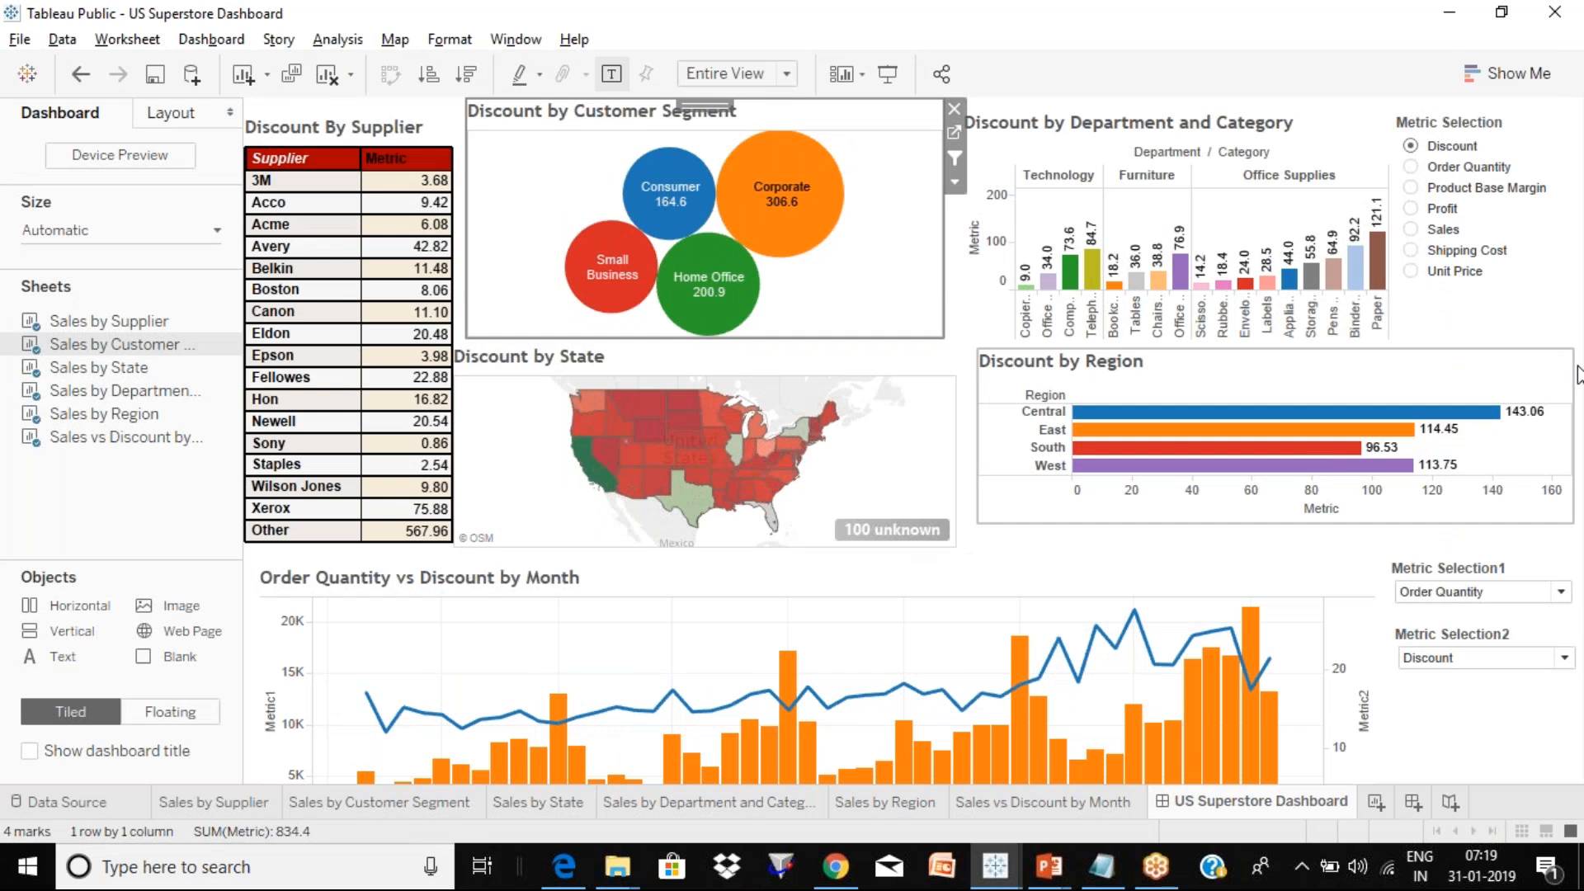
View the US Superstore Dashboard in presentation mode and return to editing.
left_click(1579, 369)
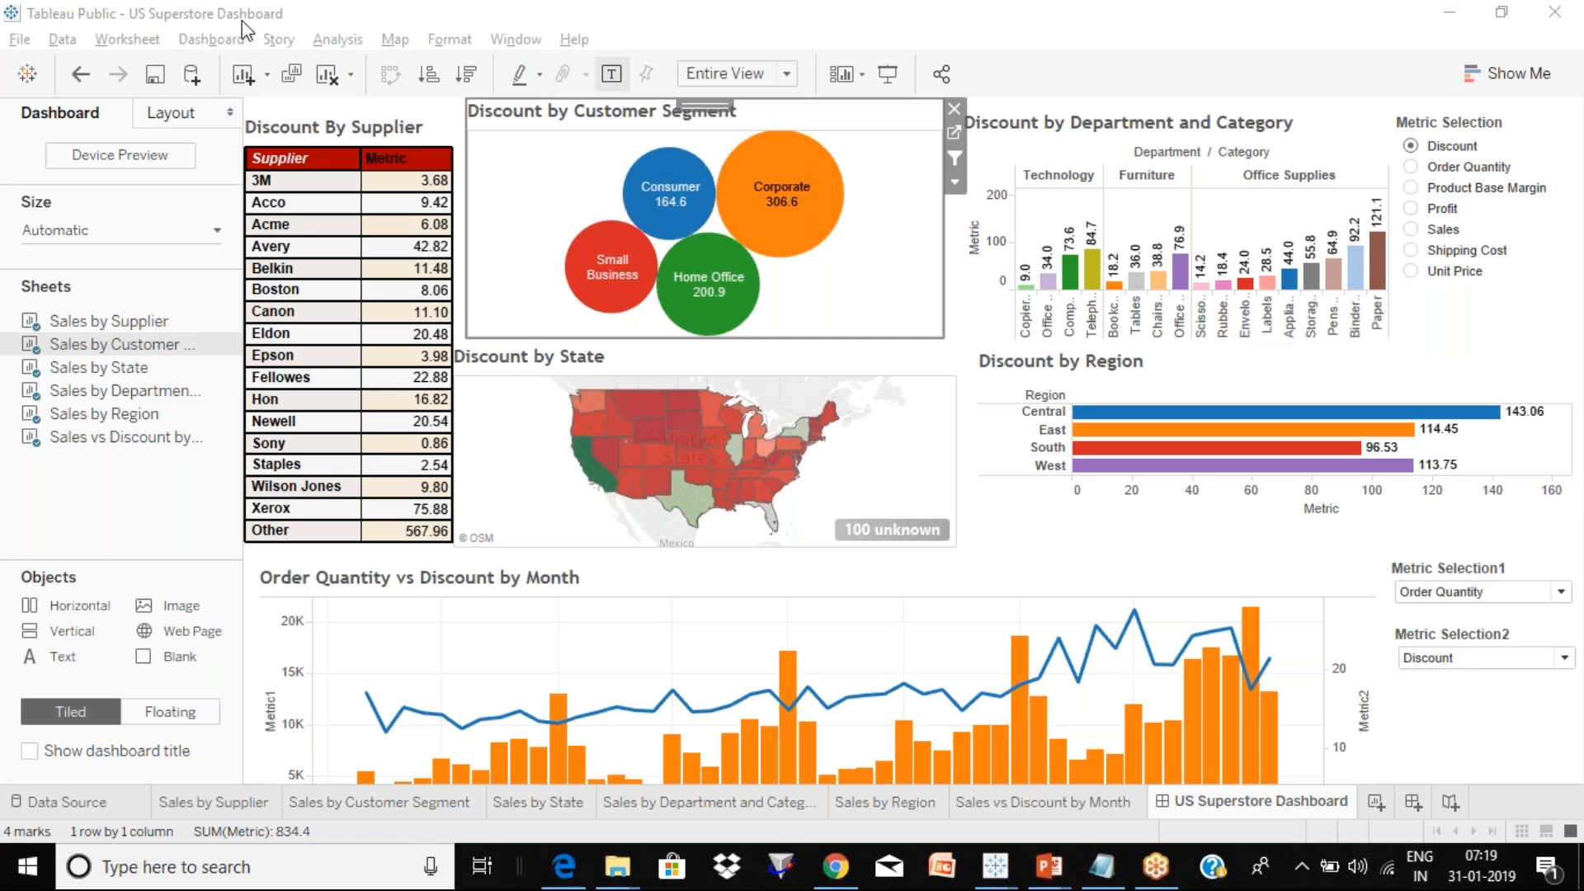
mouse_move(404, 355)
left_click(890, 76)
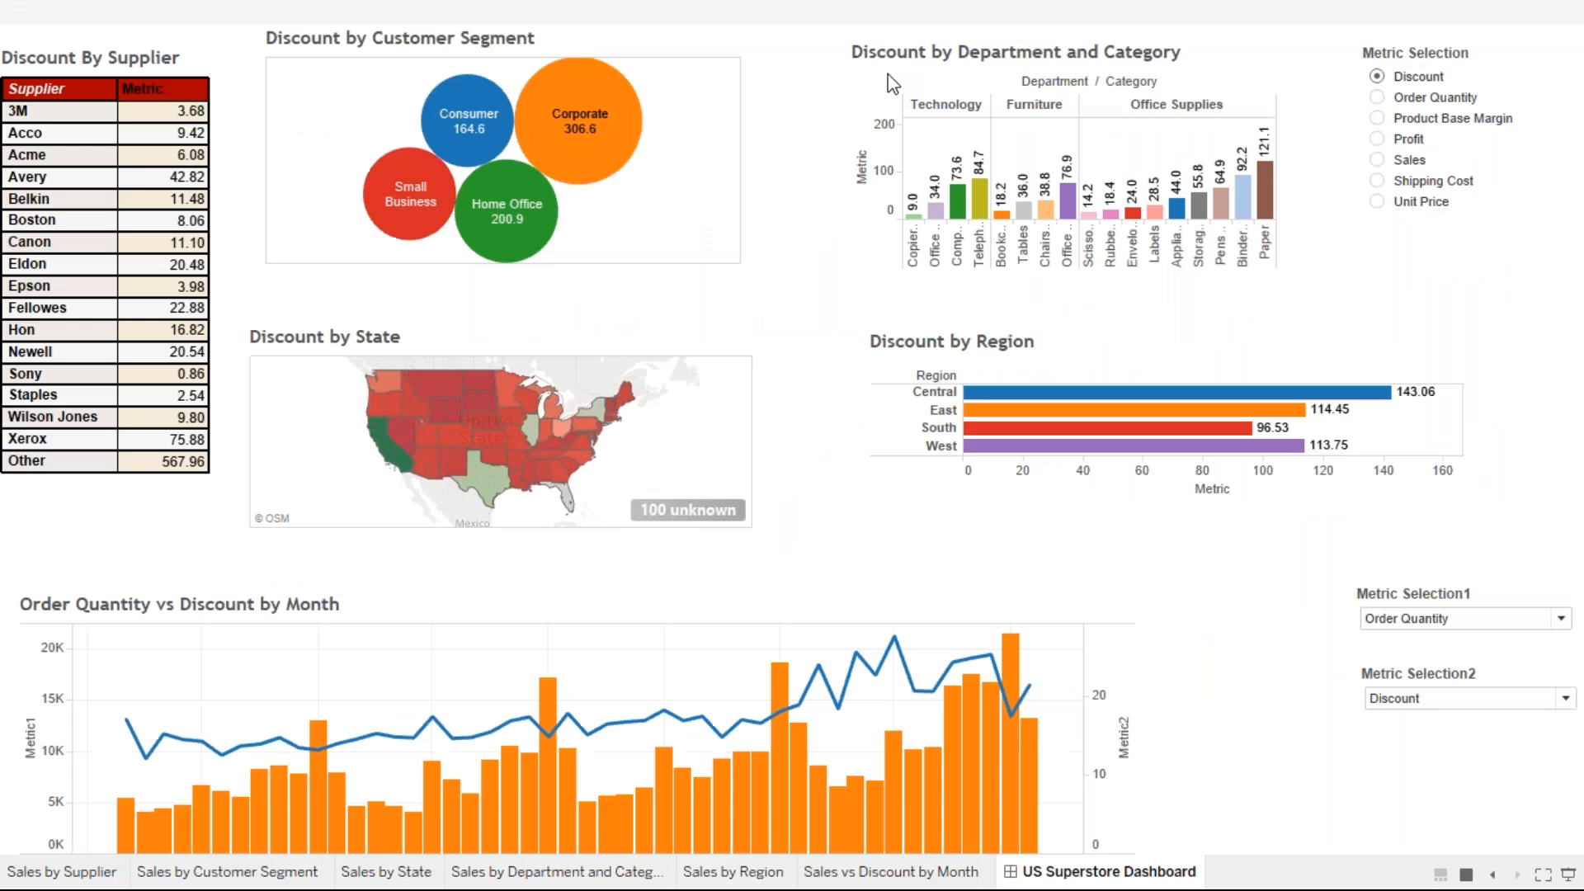
key("Escape")
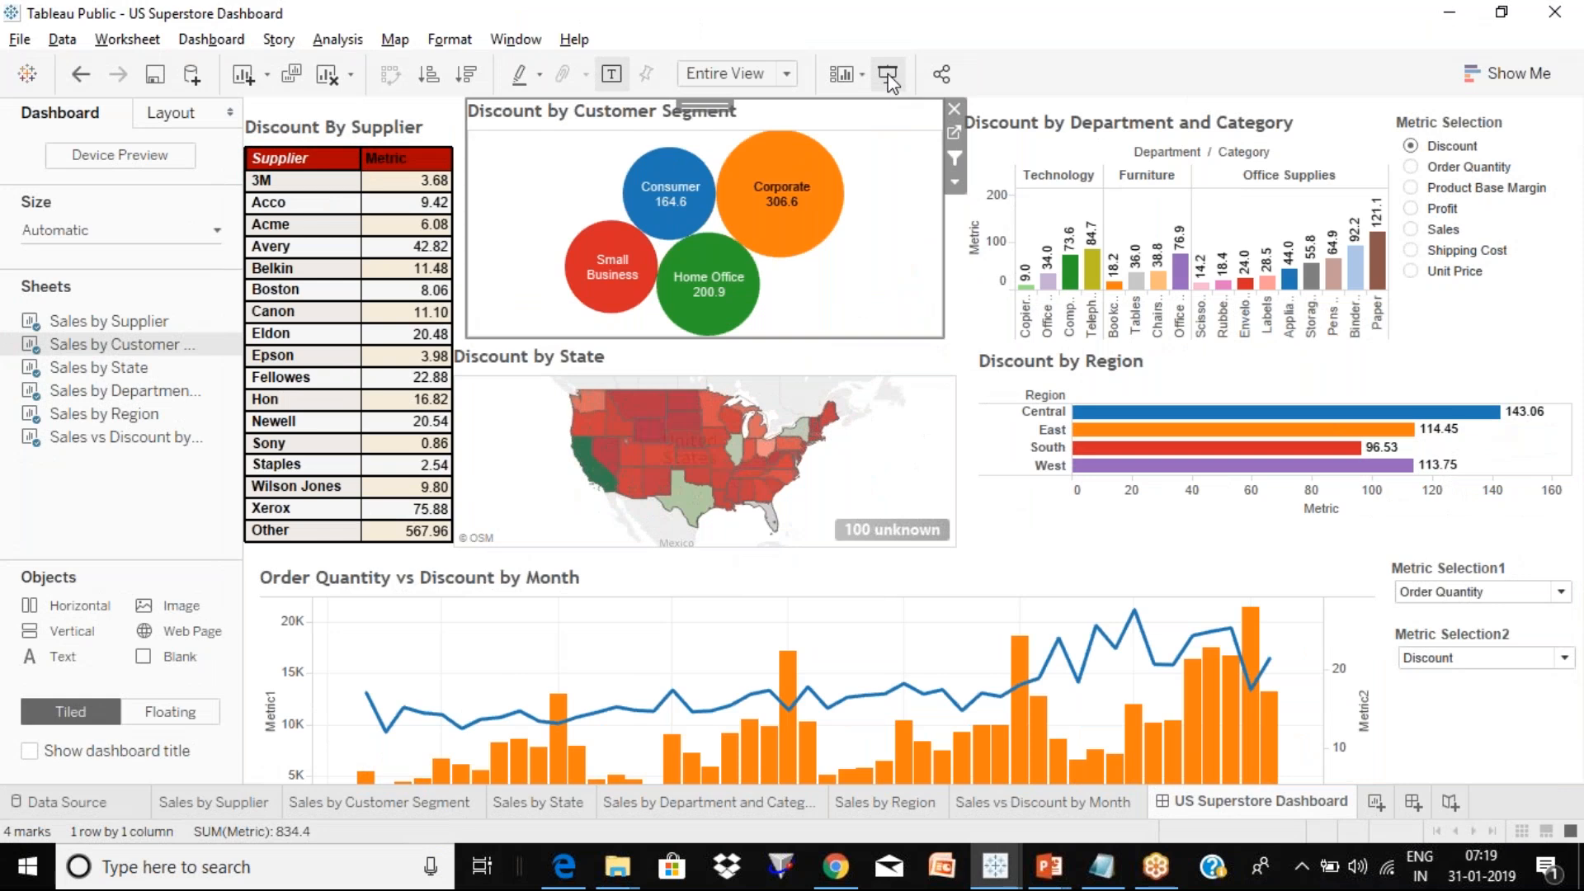
Remove both dashboard filter actions, Filter1 and table to All, from the US Superstore Dashboard.
left_click(391, 141)
left_click(220, 43)
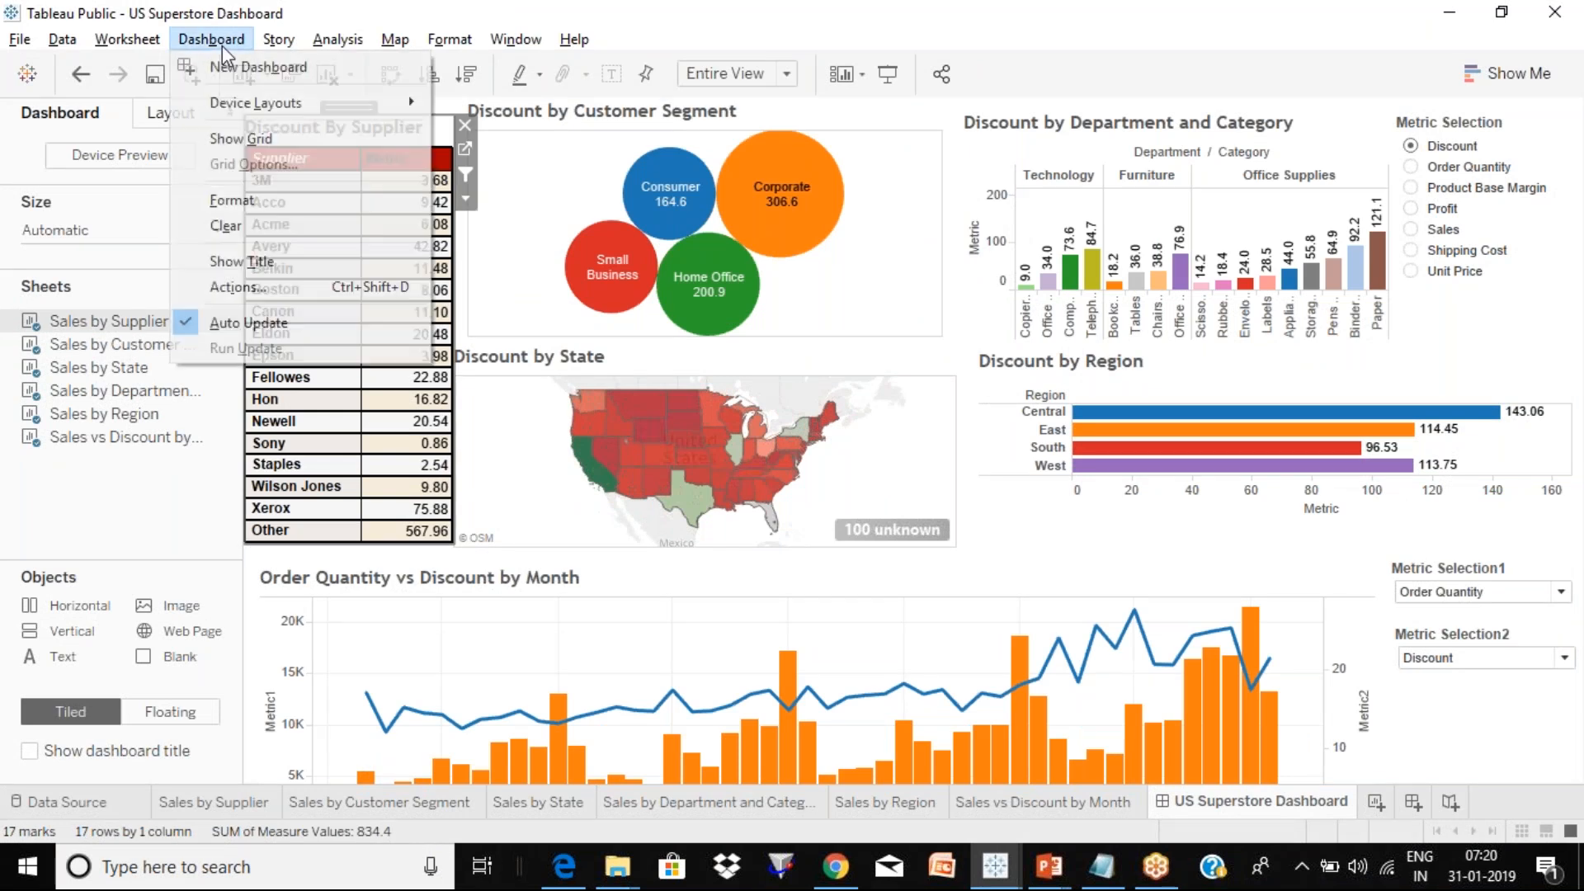
left_click(239, 287)
left_click(561, 381)
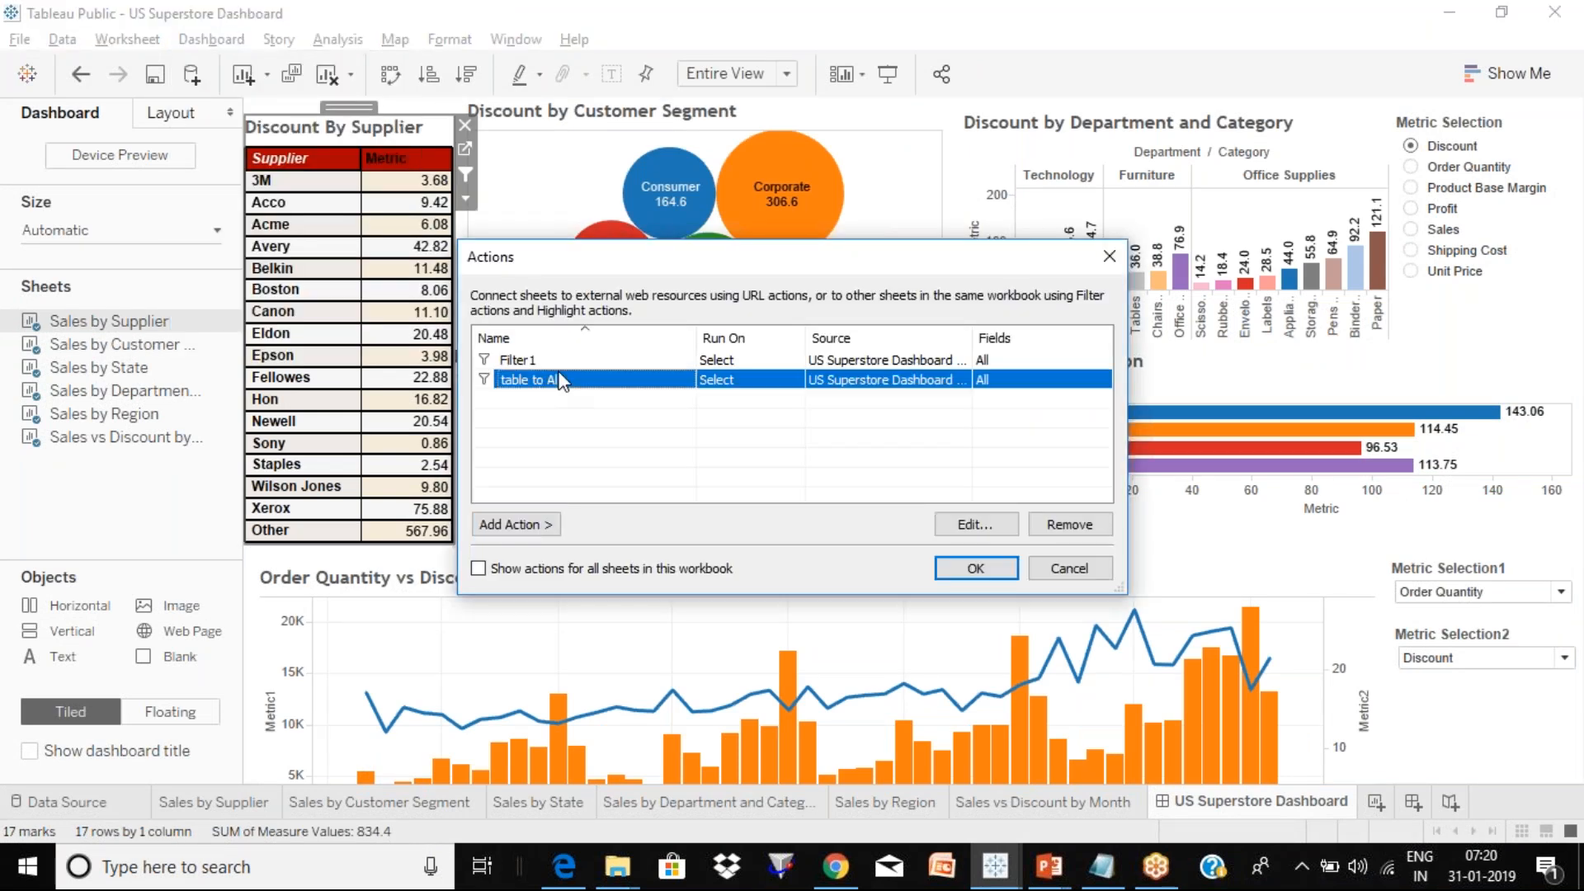
key("shift+Up")
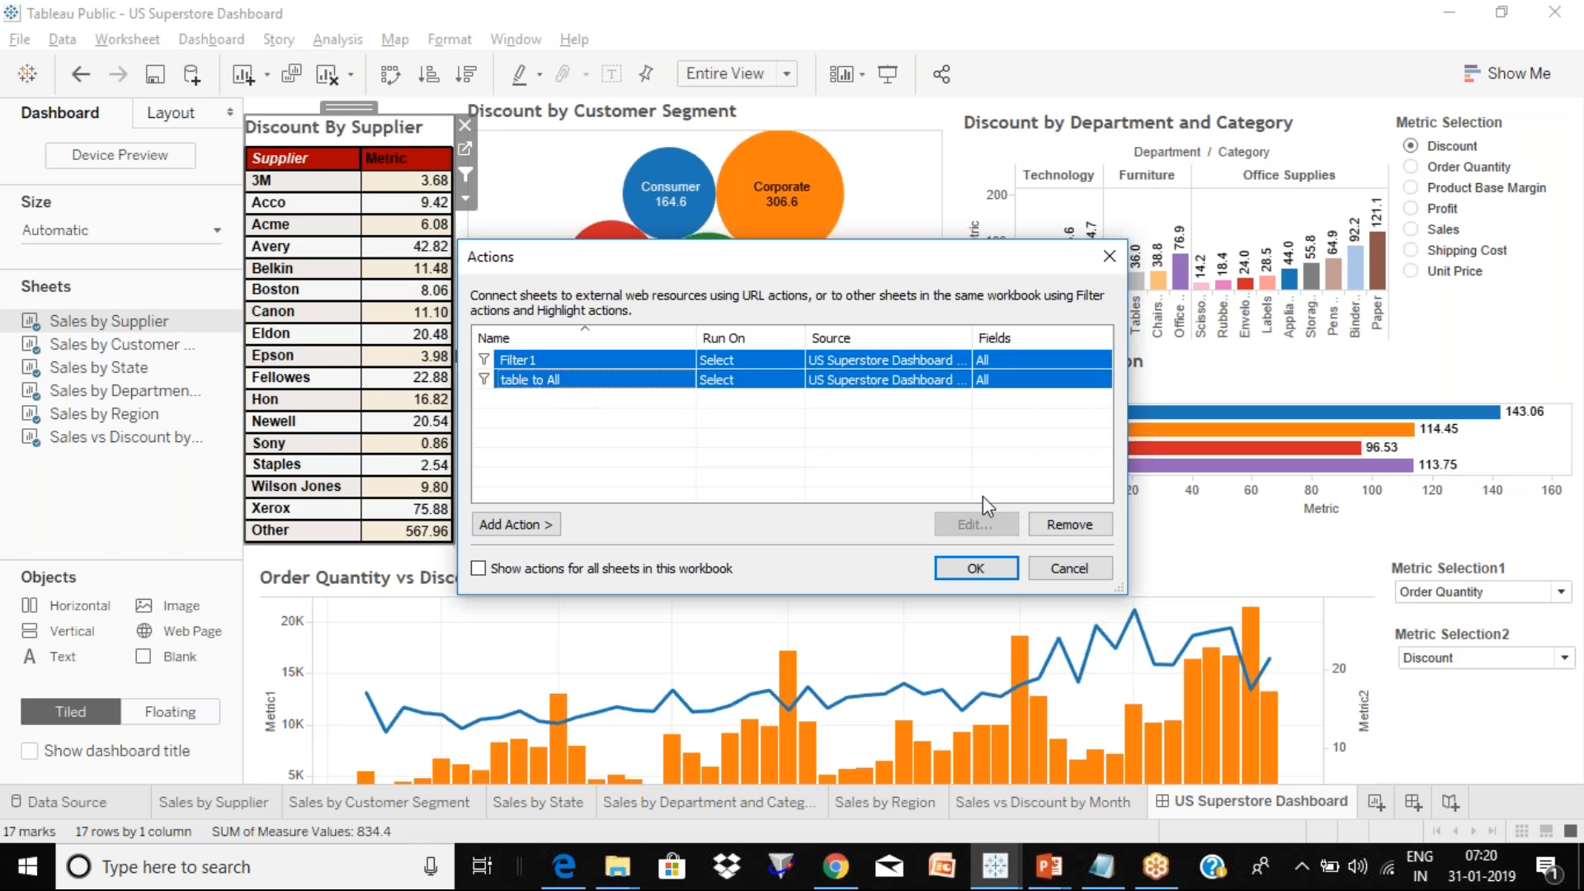
left_click(1066, 526)
left_click(977, 568)
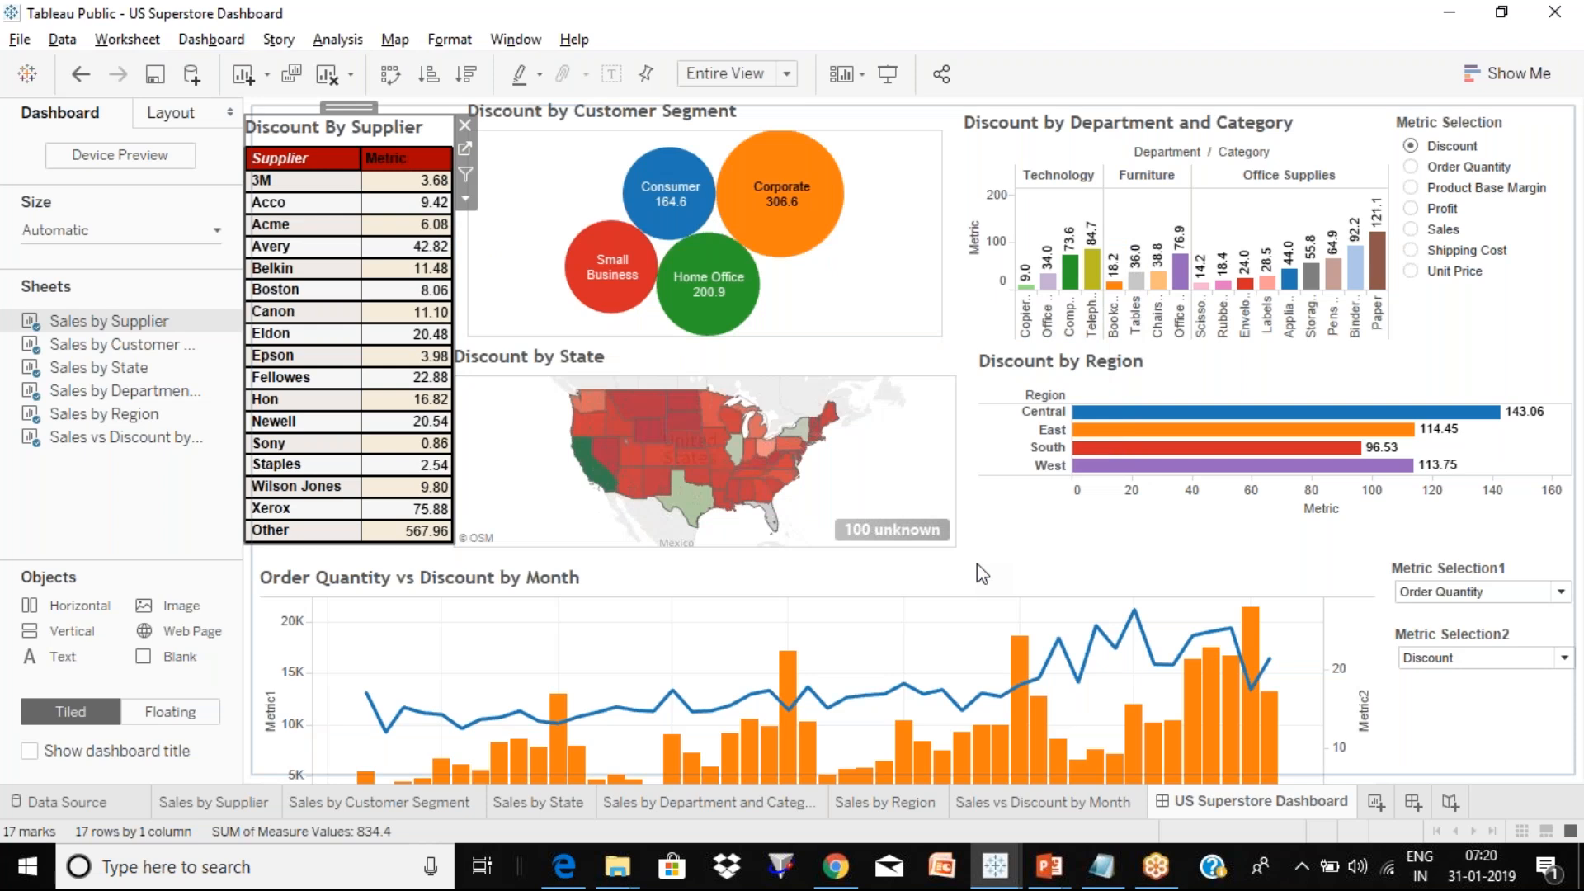
Present the dashboard full screen and inspect the Computer Peripherals bar in the Department and Category chart.
left_click(888, 75)
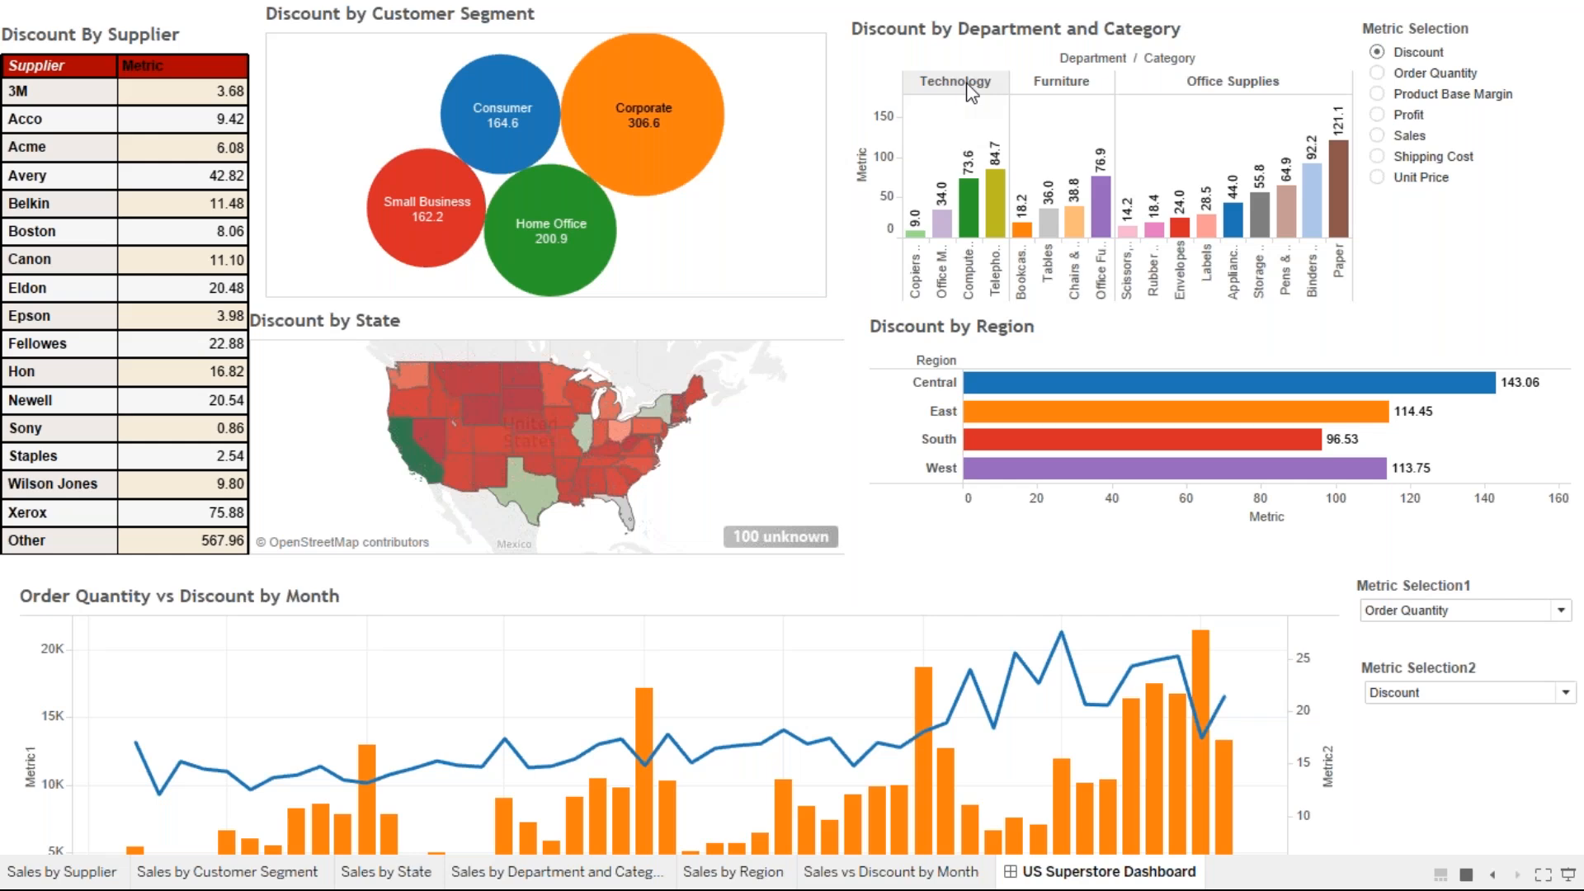
mouse_move(971, 227)
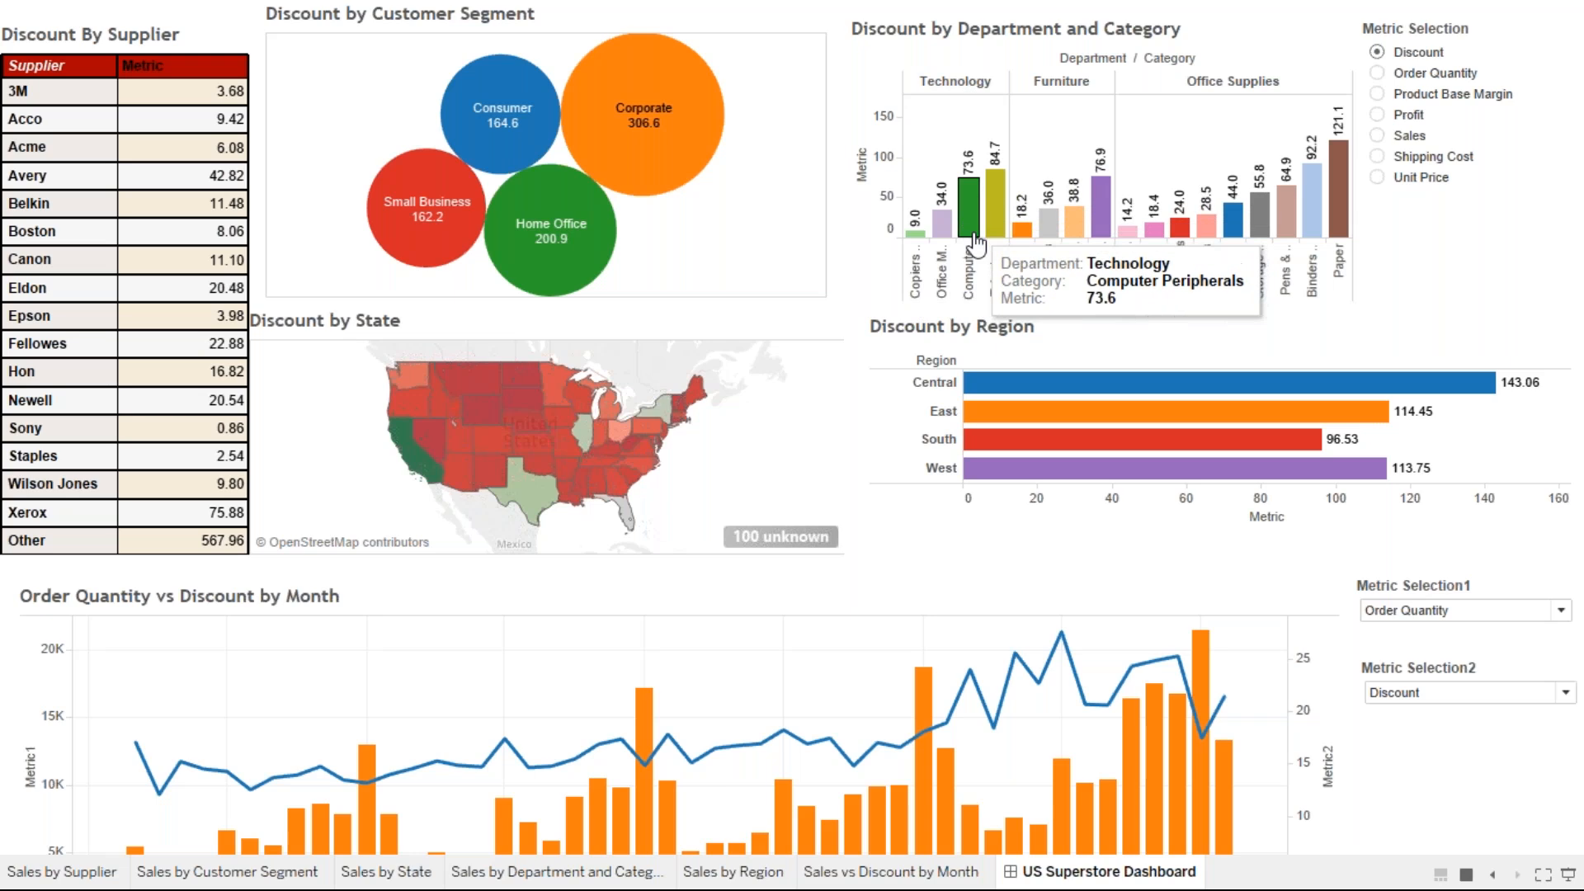
Inspect the Discount By Supplier figures in presentation mode, select and deselect Canon's value, and return to editing.
mouse_move(206, 431)
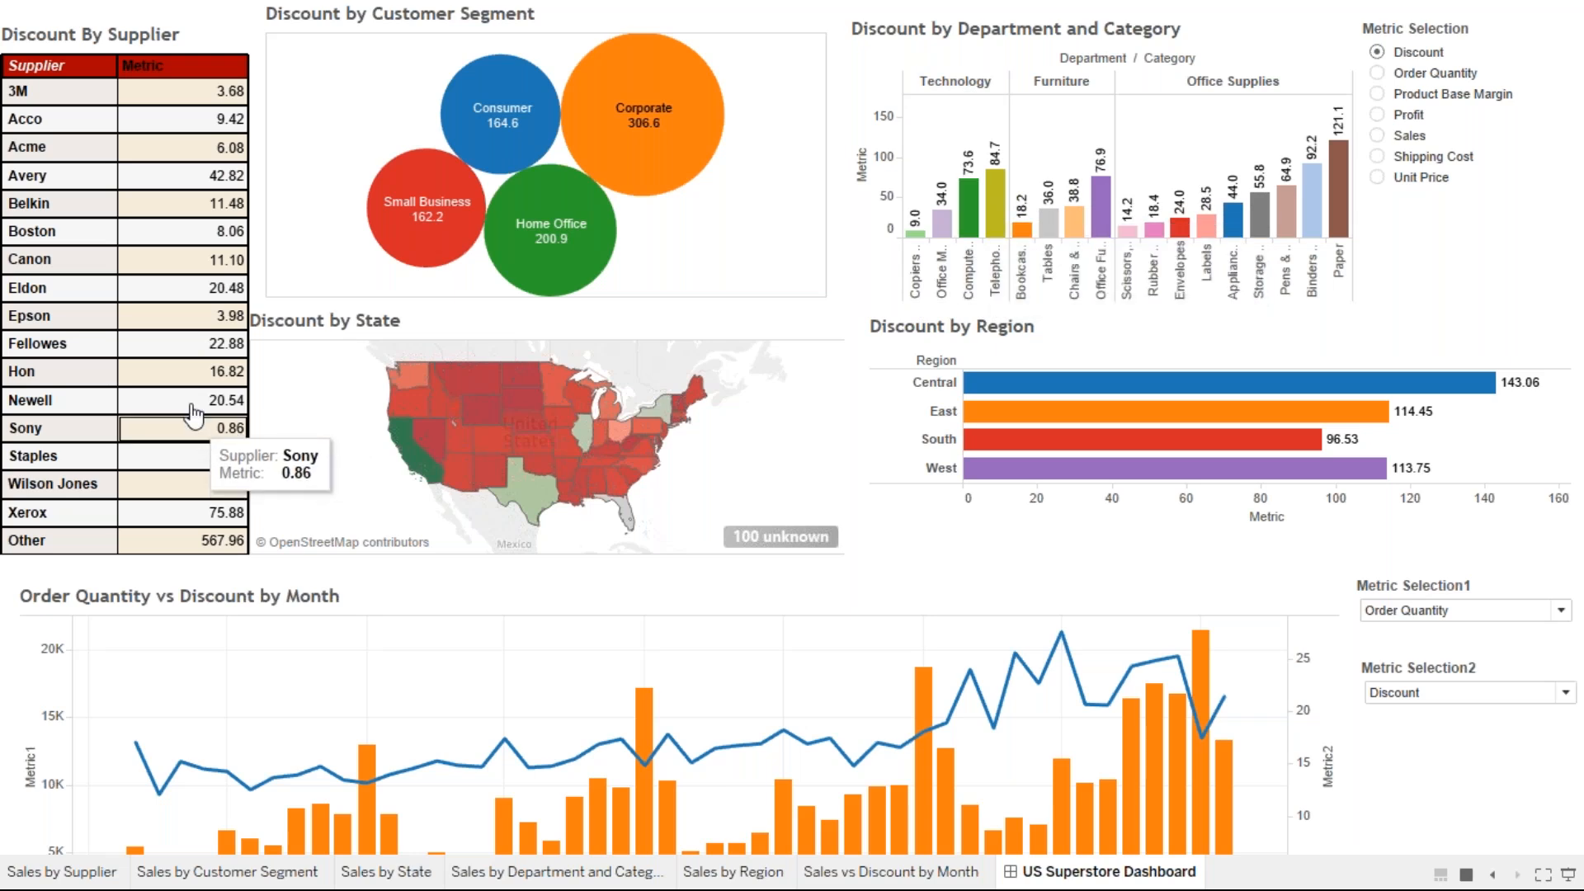
mouse_move(188, 271)
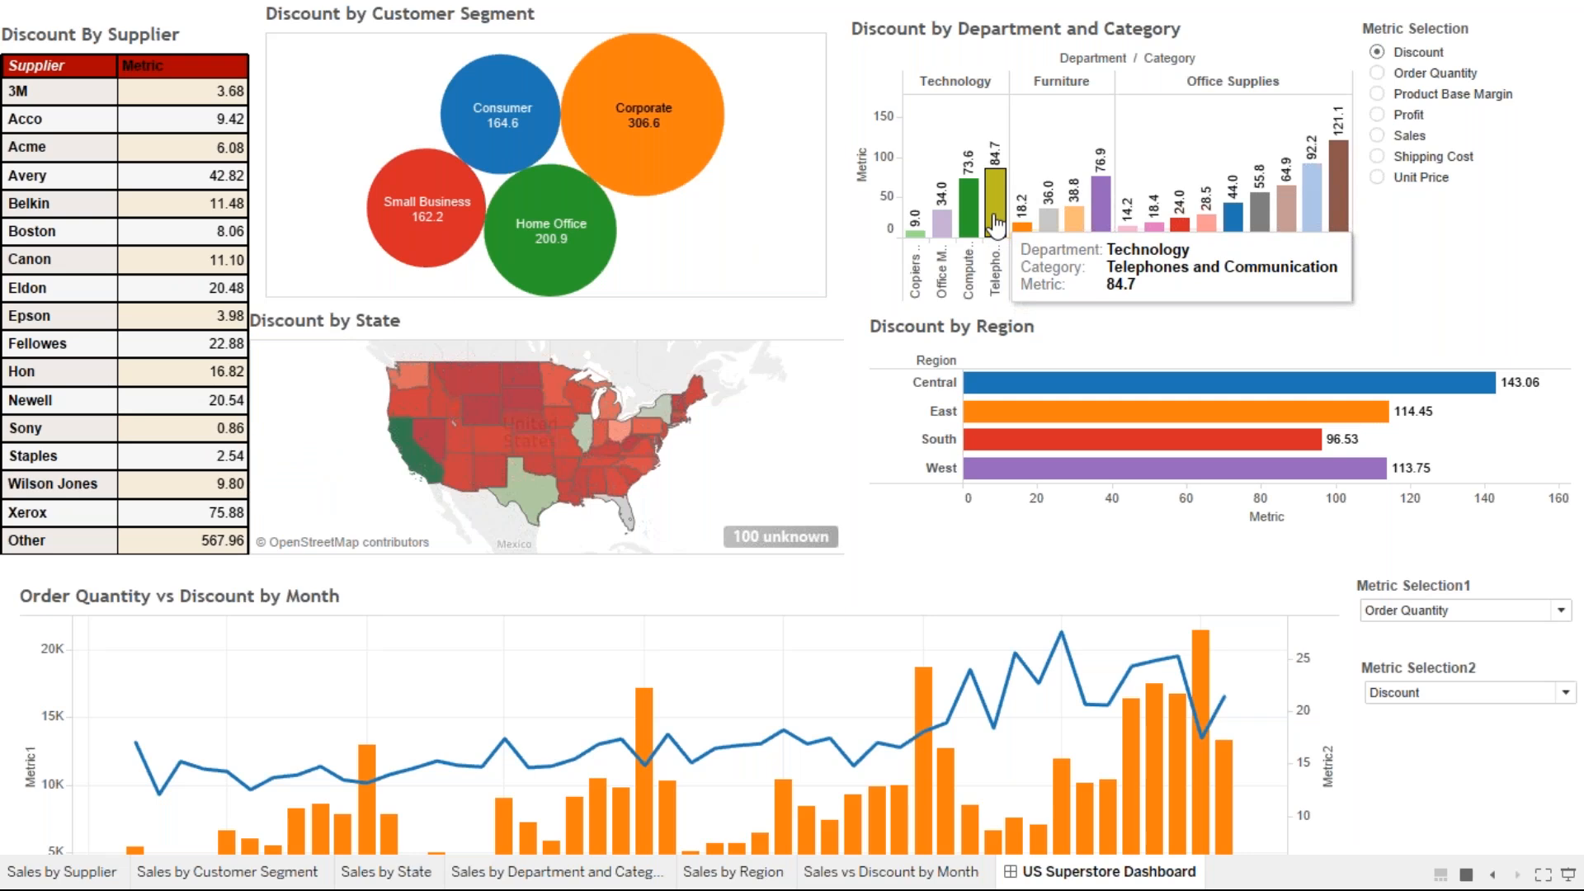
mouse_move(200, 213)
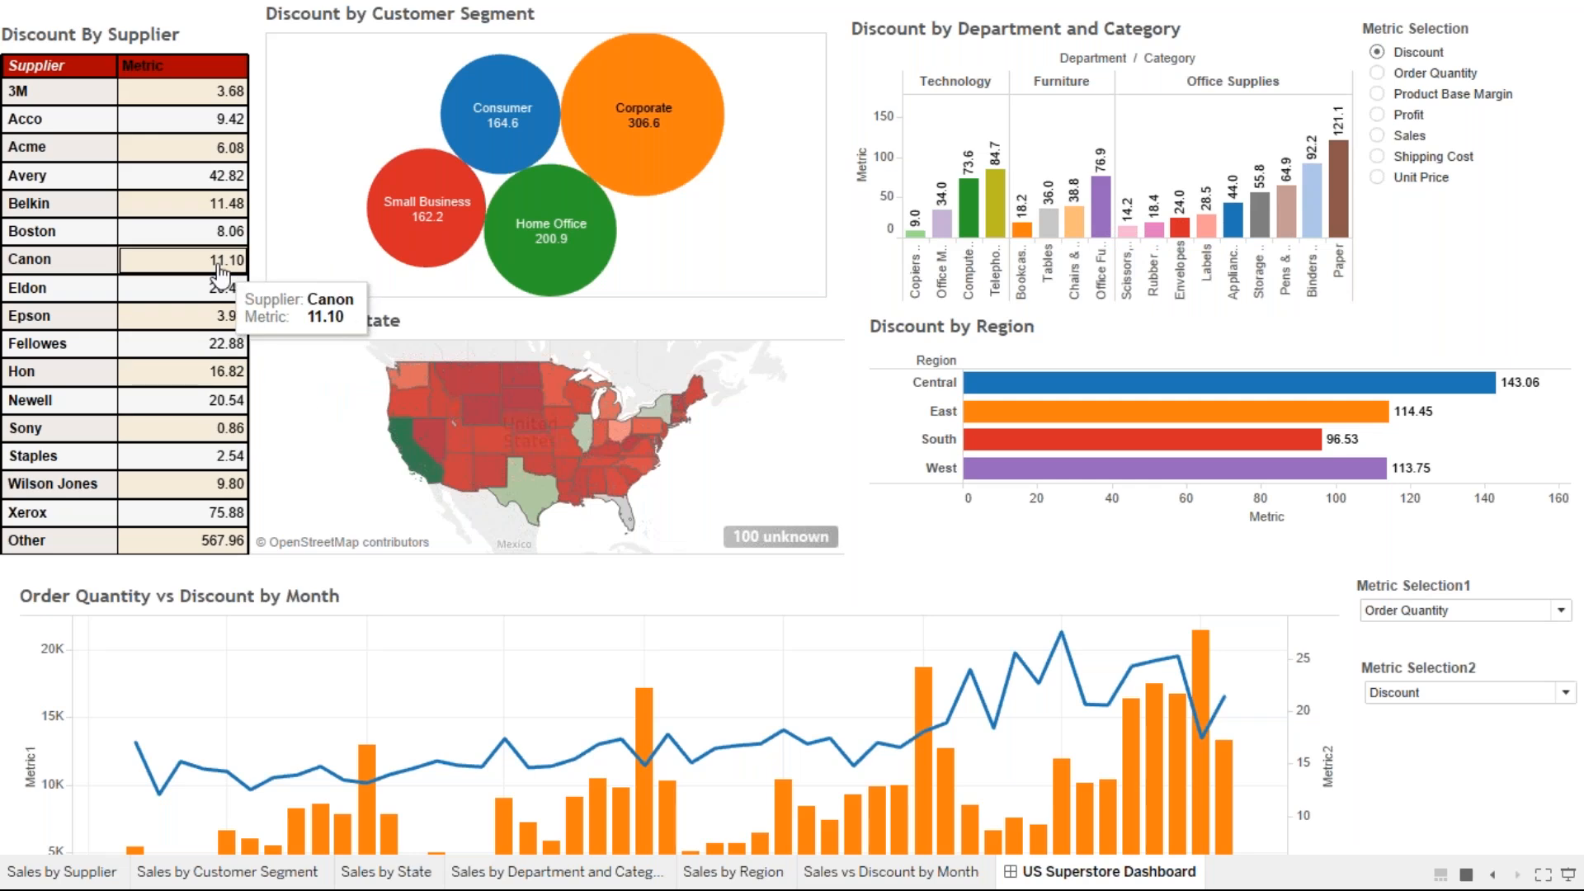
left_click(218, 265)
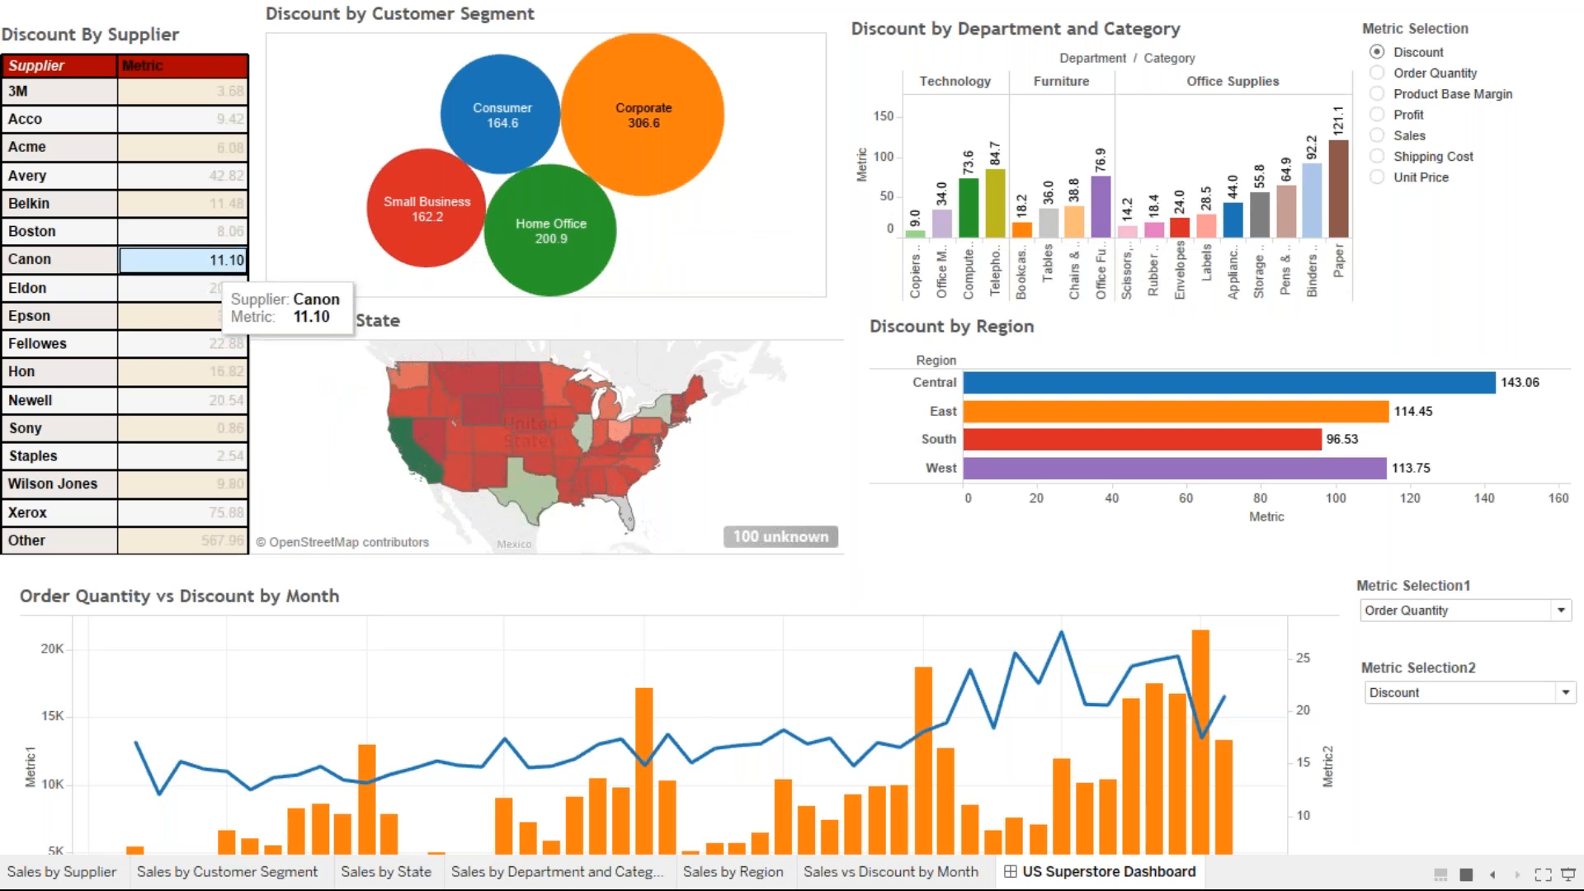
left_click(223, 272)
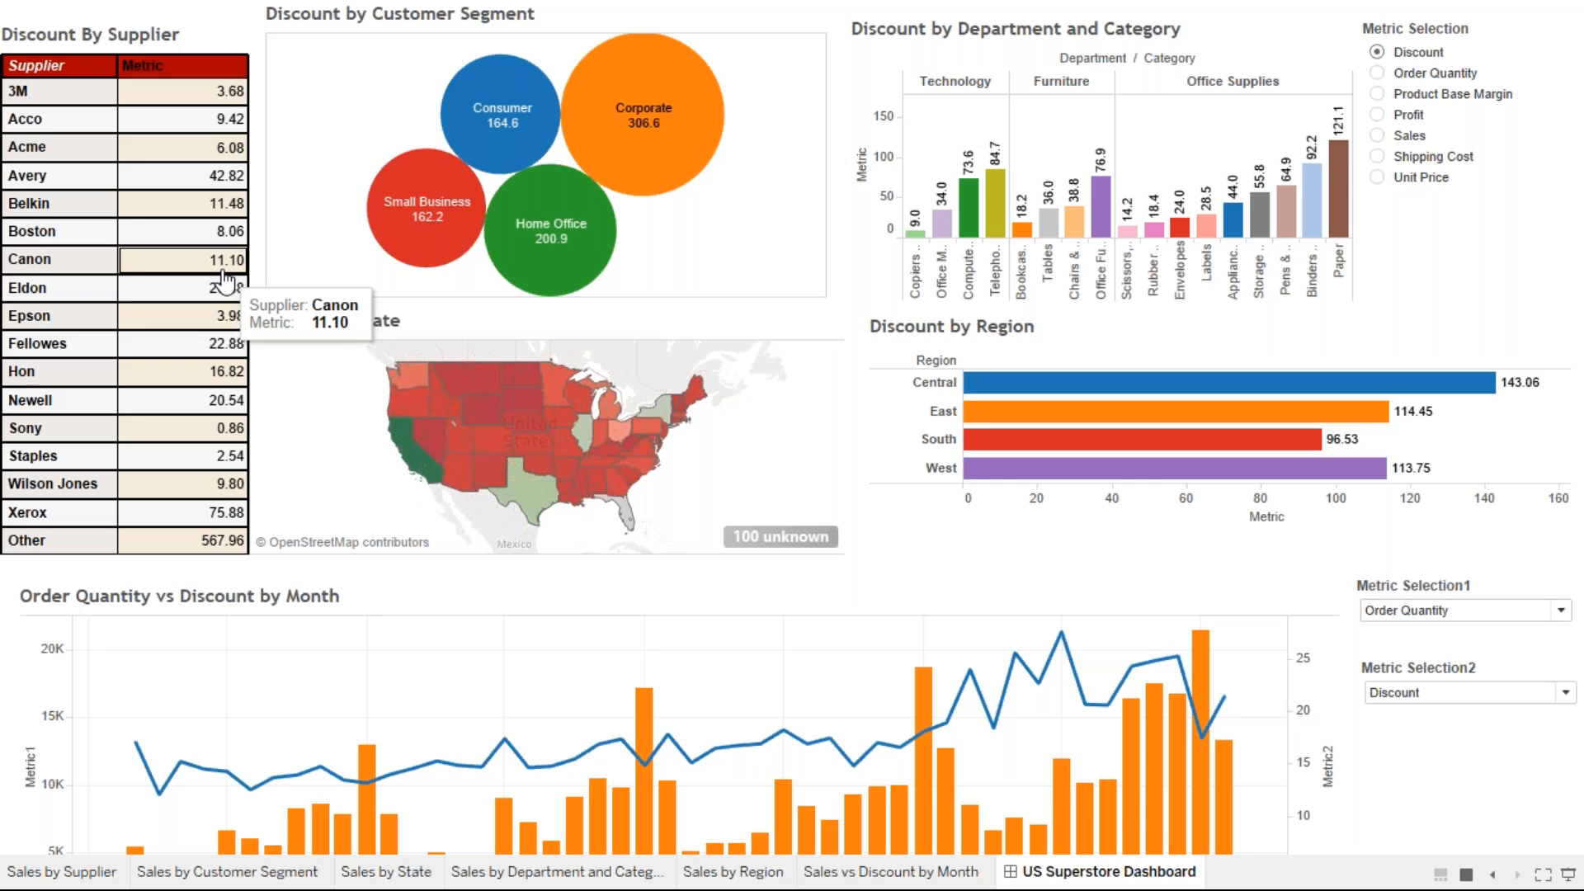
key("Escape")
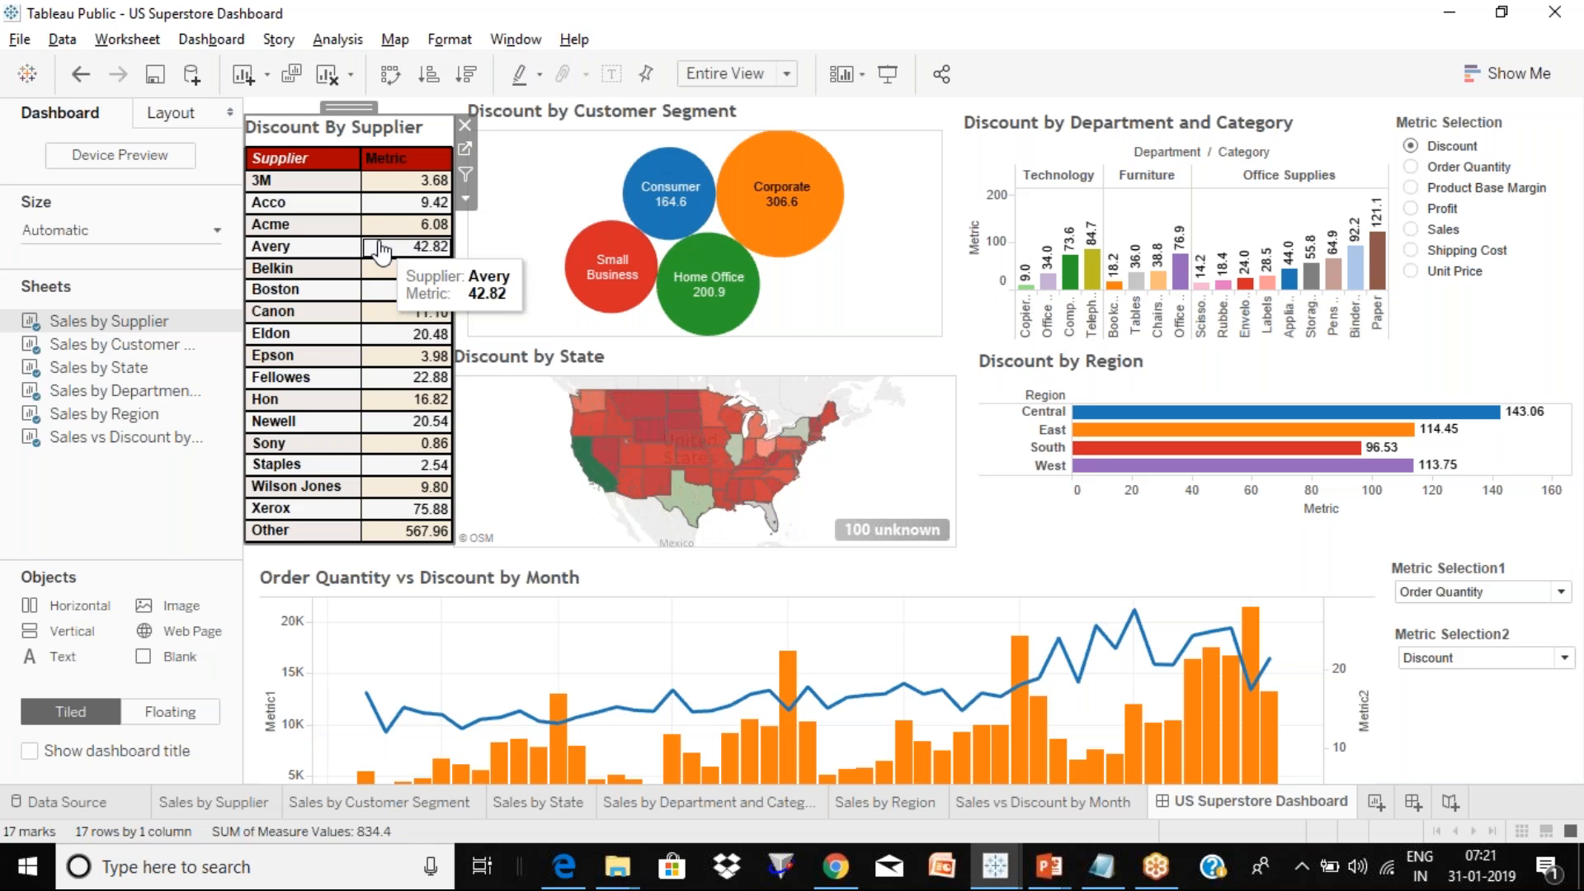
Set the Discount By Supplier table to be used as a filter on the dashboard and check that the option is enabled.
mouse_move(711, 270)
mouse_move(794, 197)
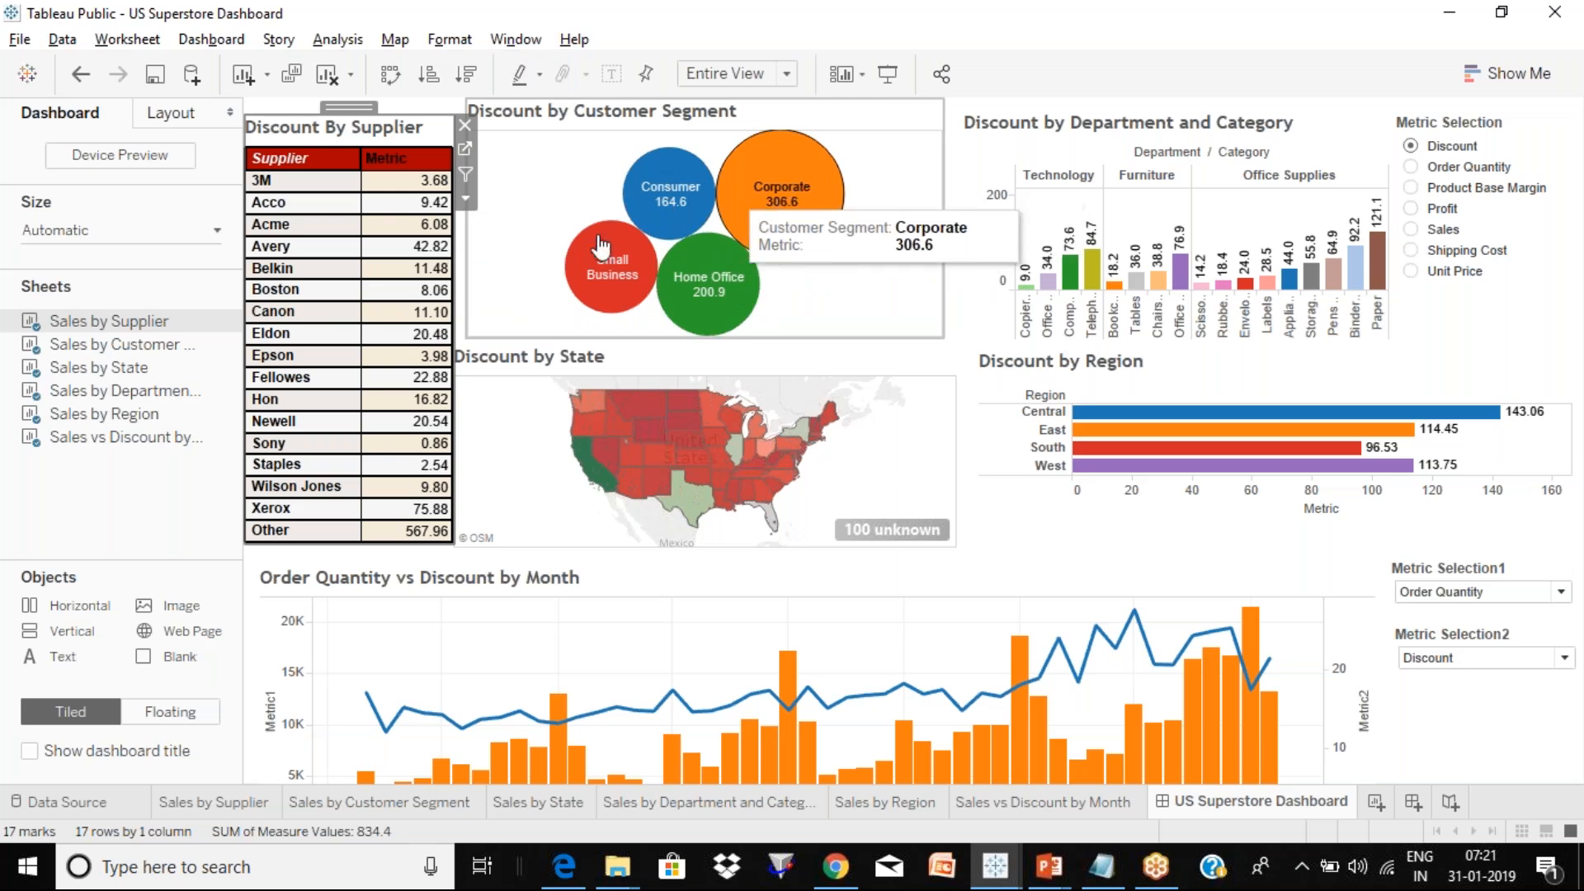
mouse_move(442, 323)
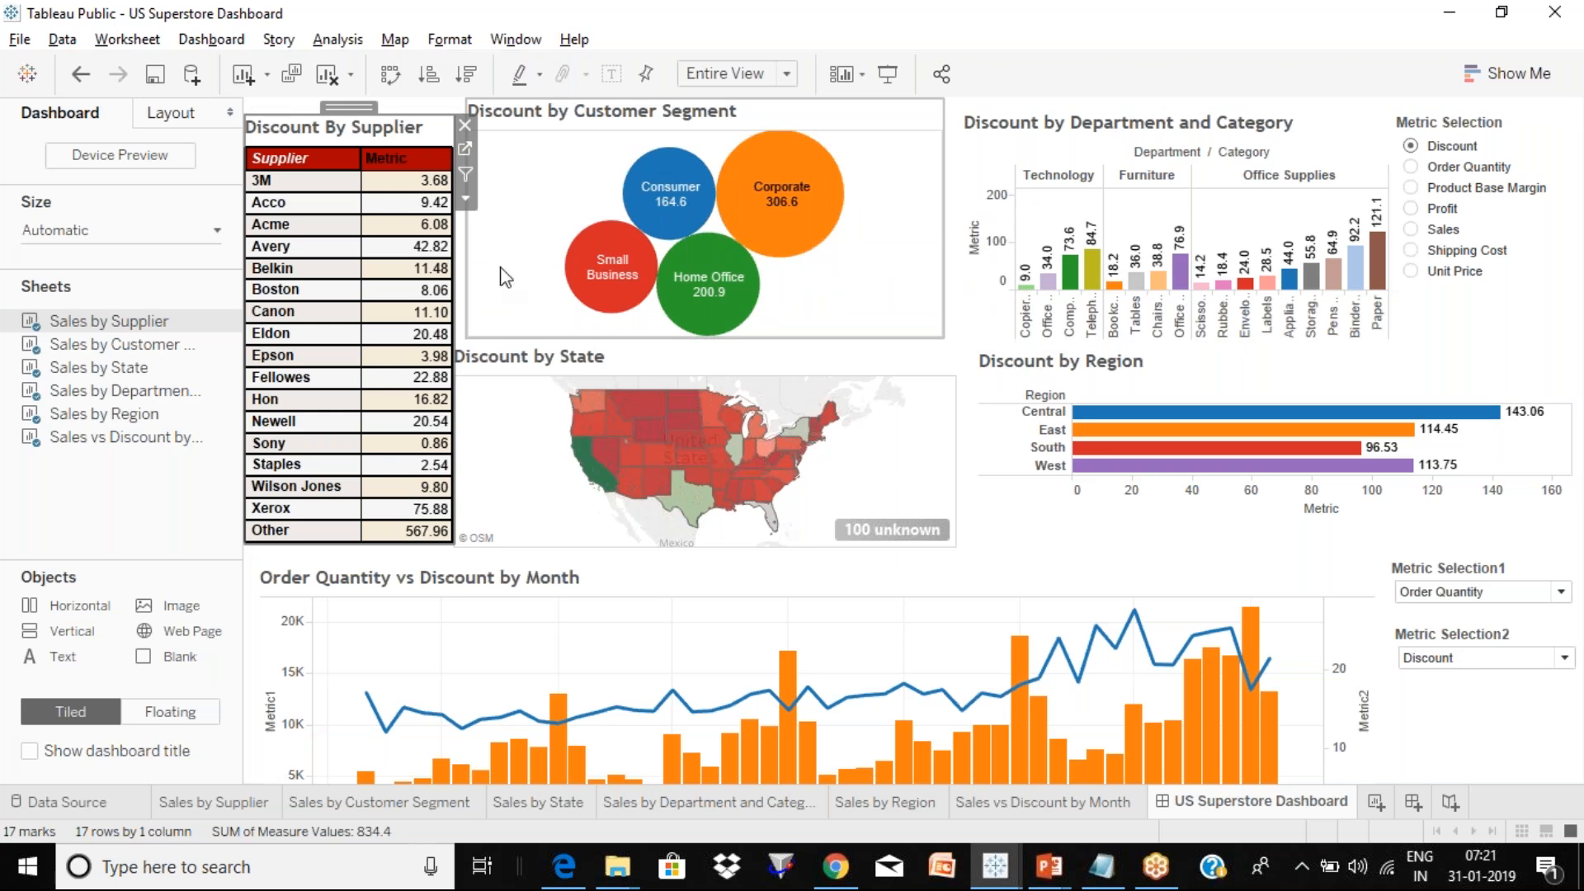
mouse_move(368, 404)
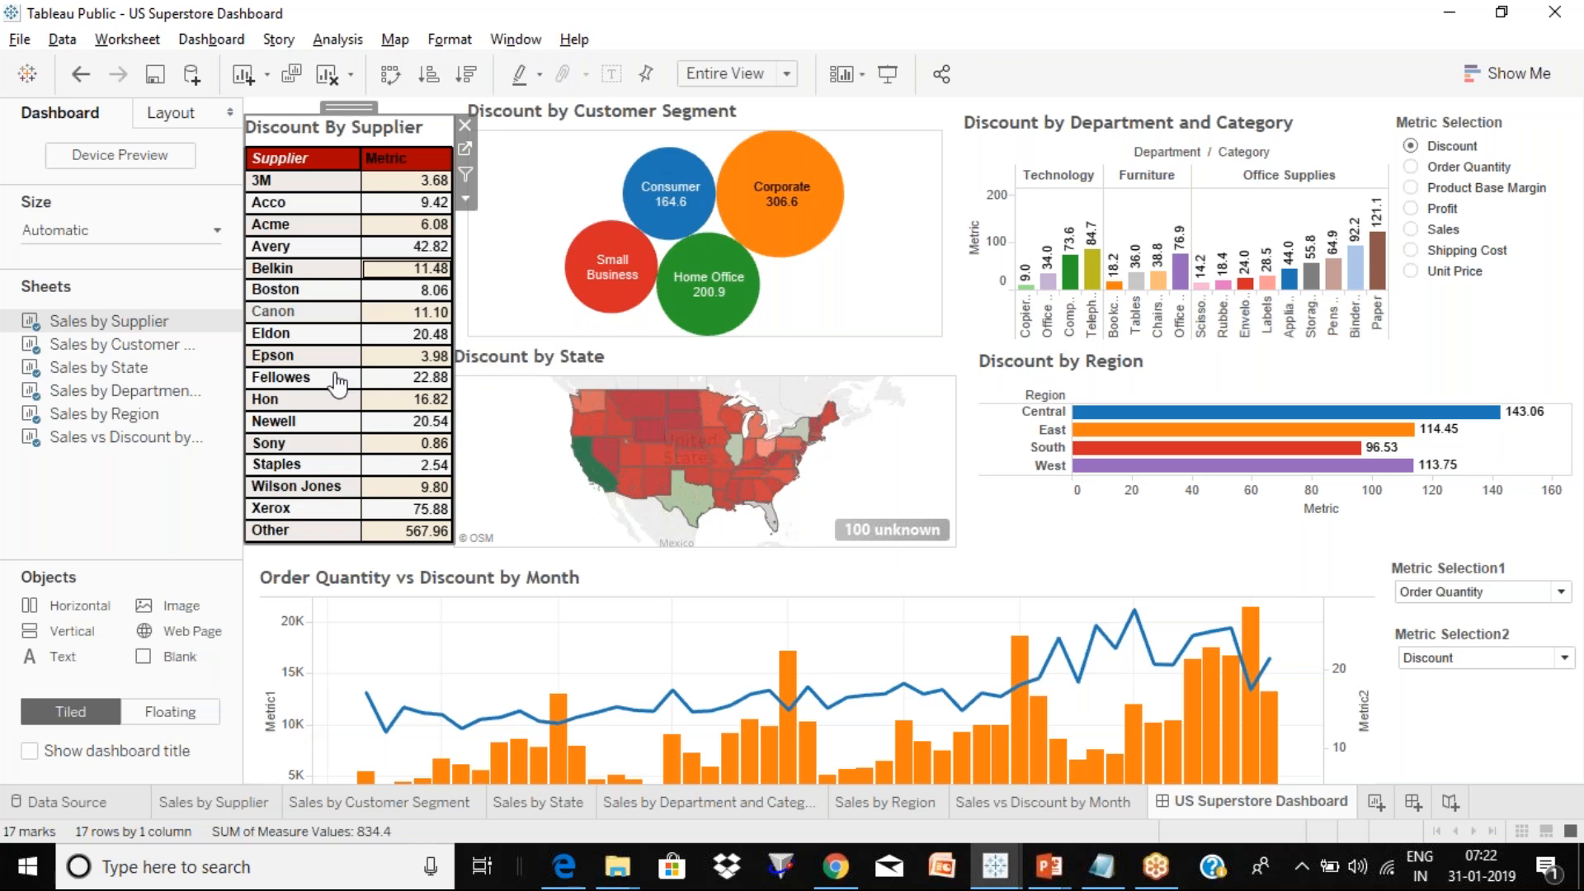
mouse_move(369, 274)
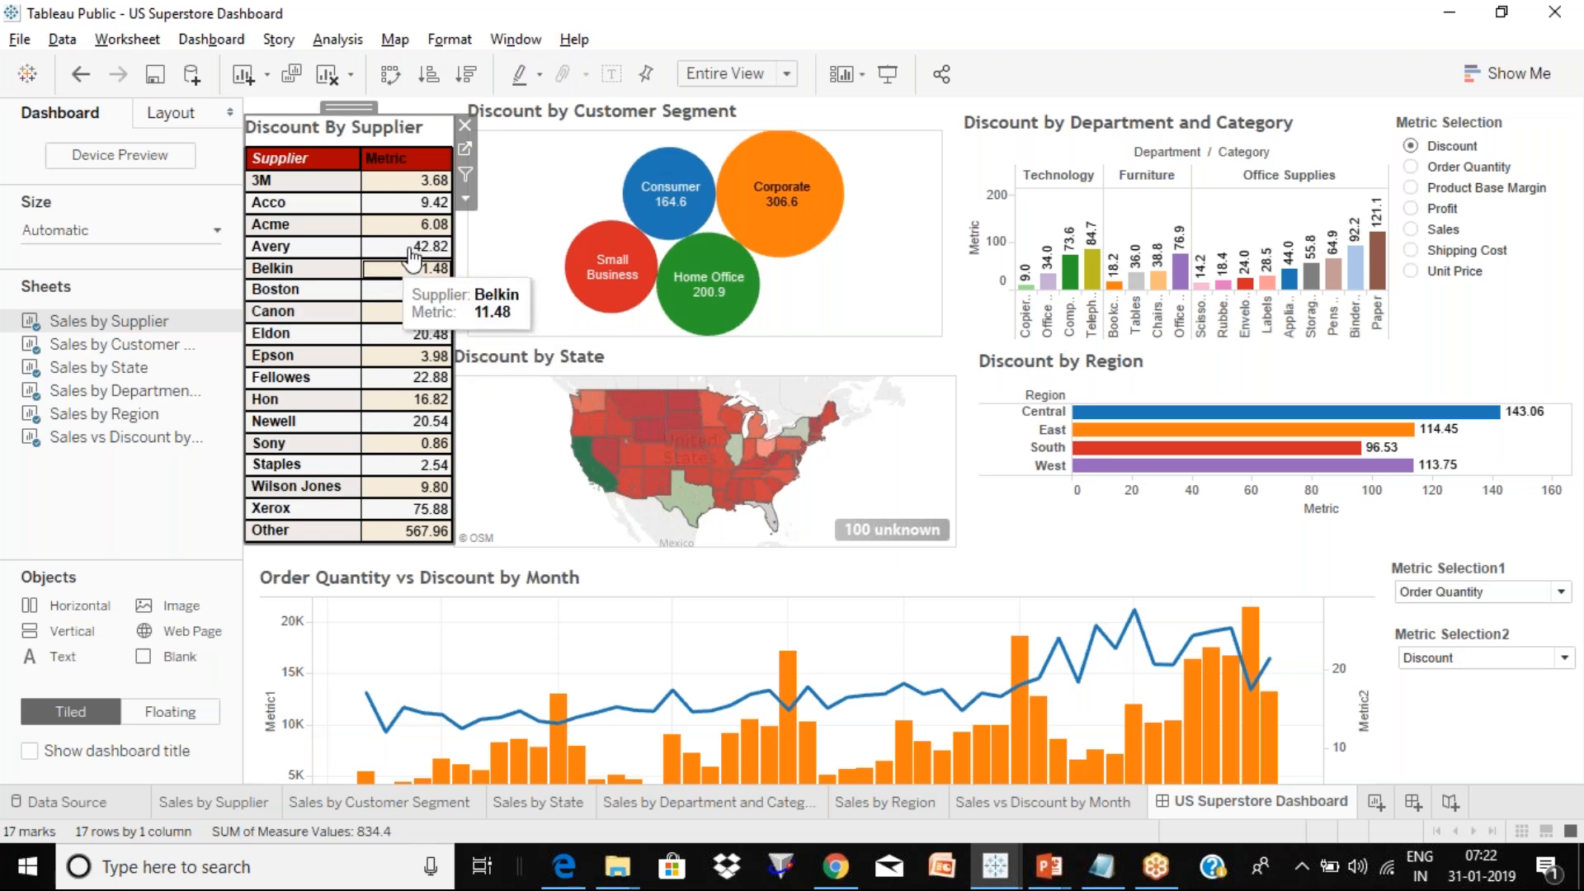
mouse_move(420, 258)
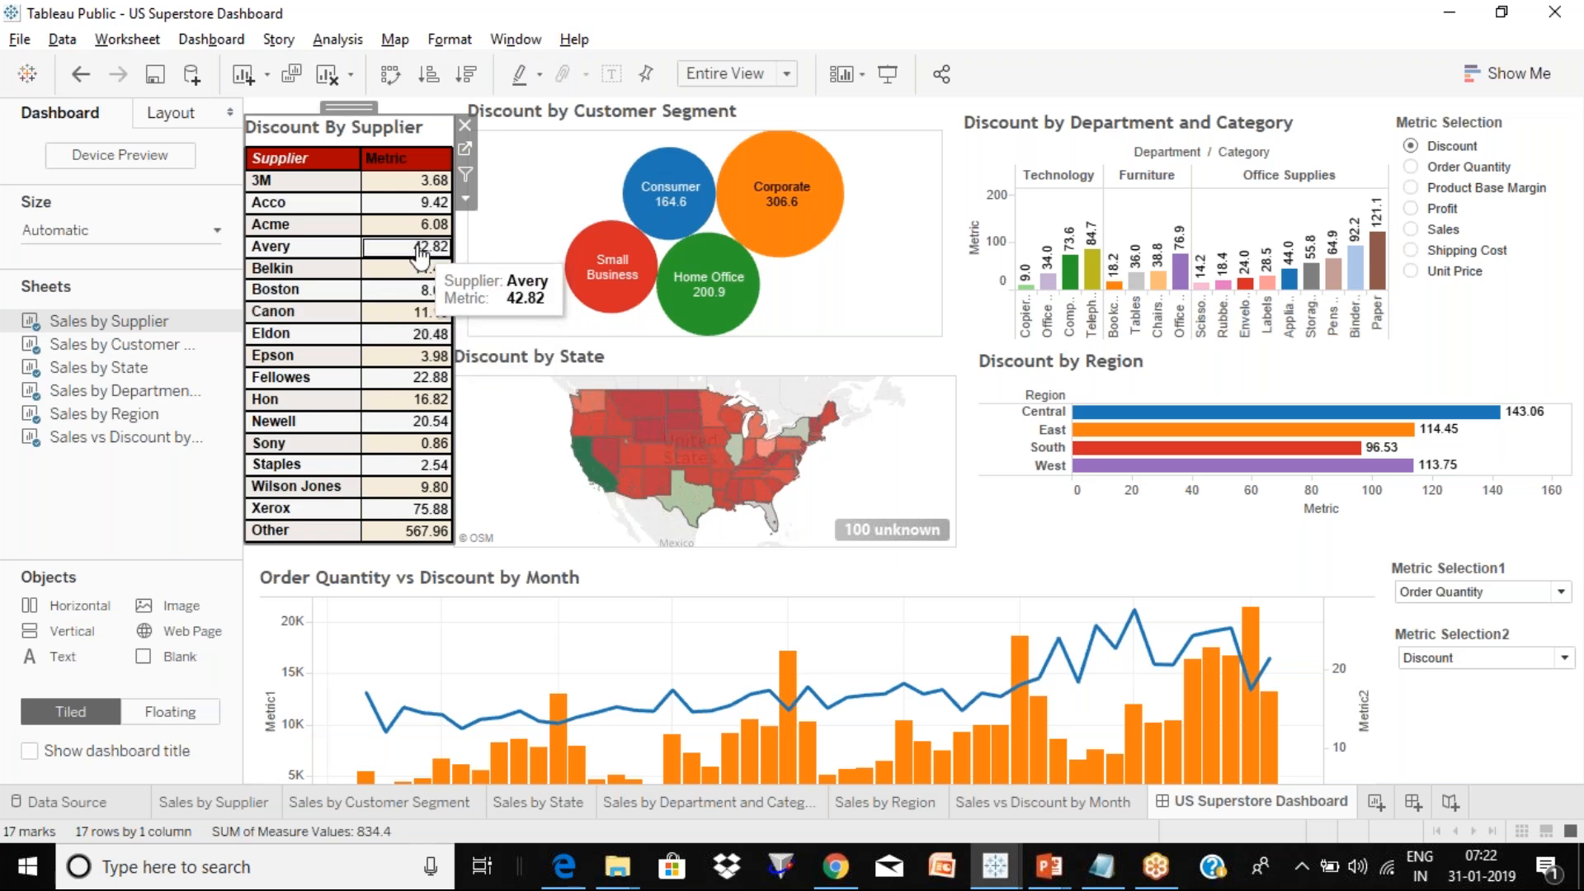
left_click(467, 199)
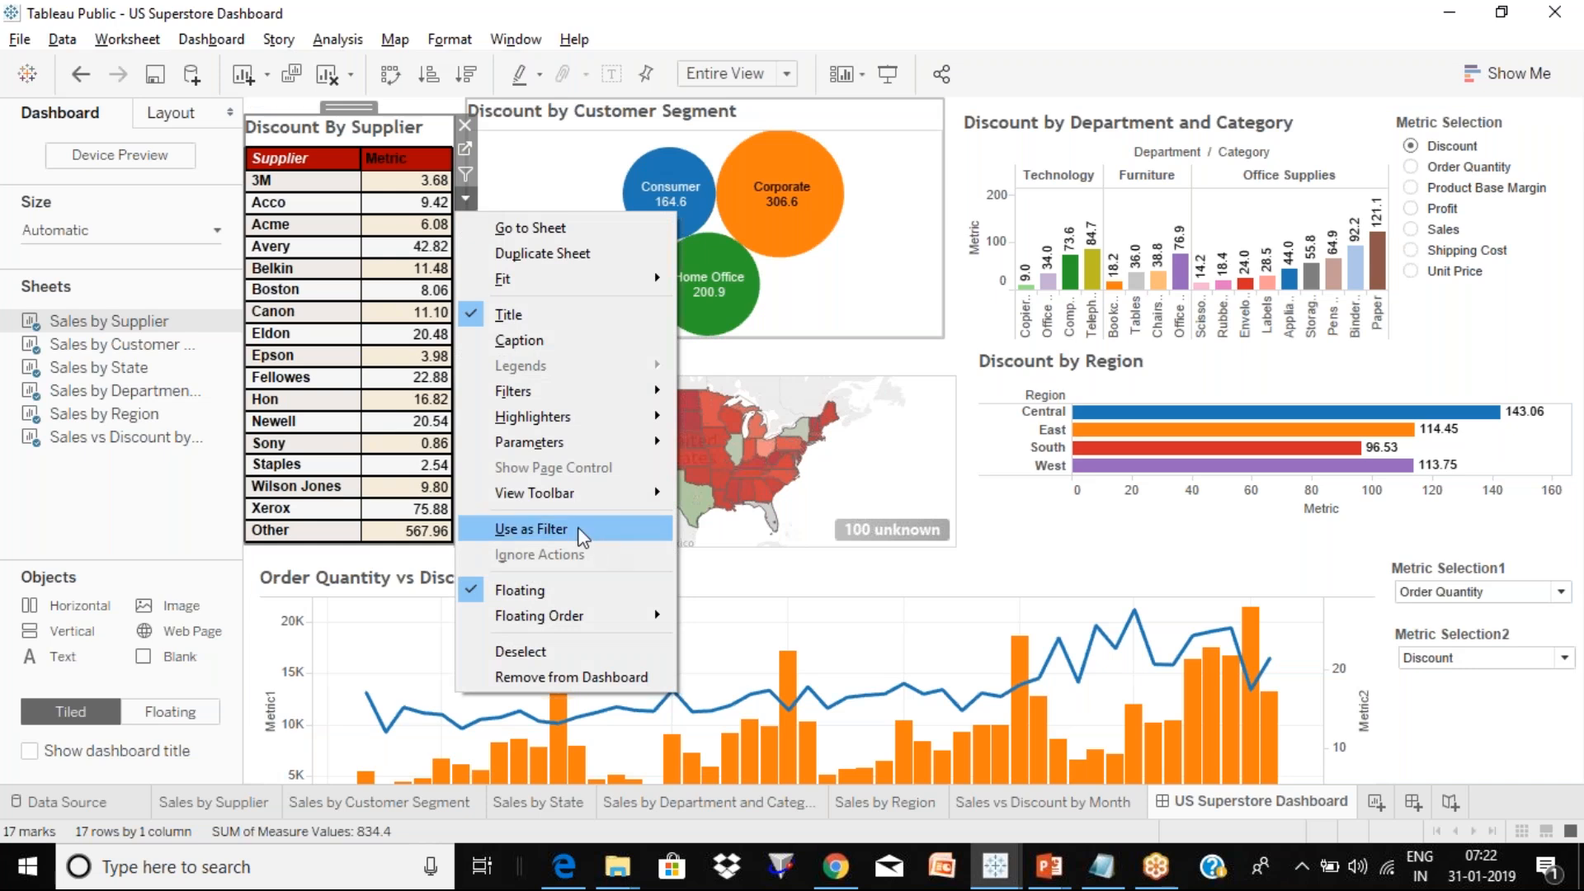
left_click(531, 529)
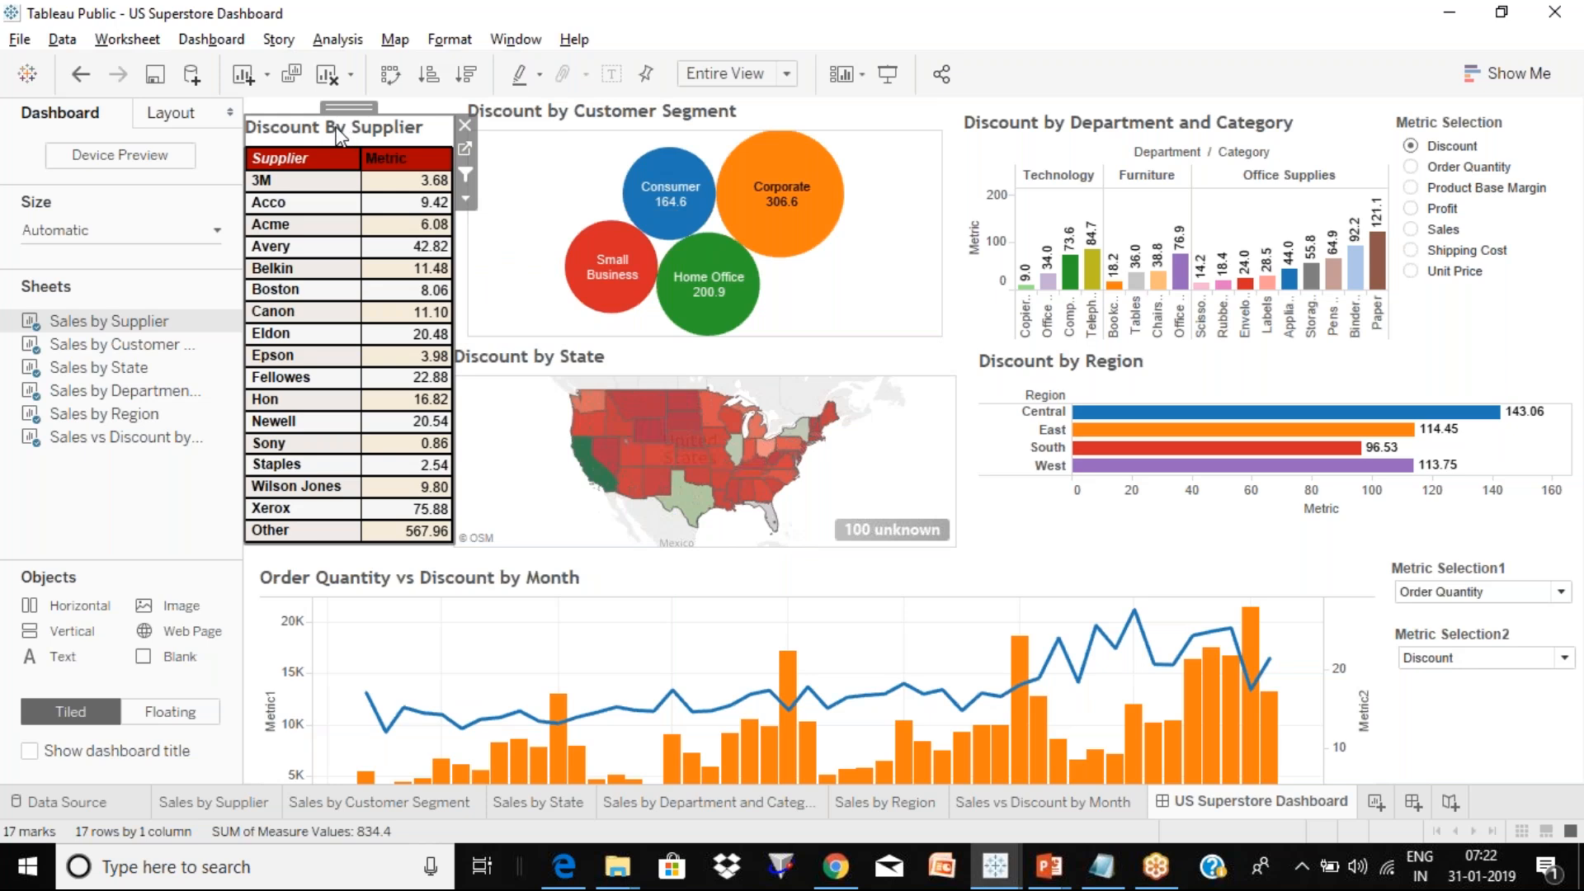
left_click(466, 202)
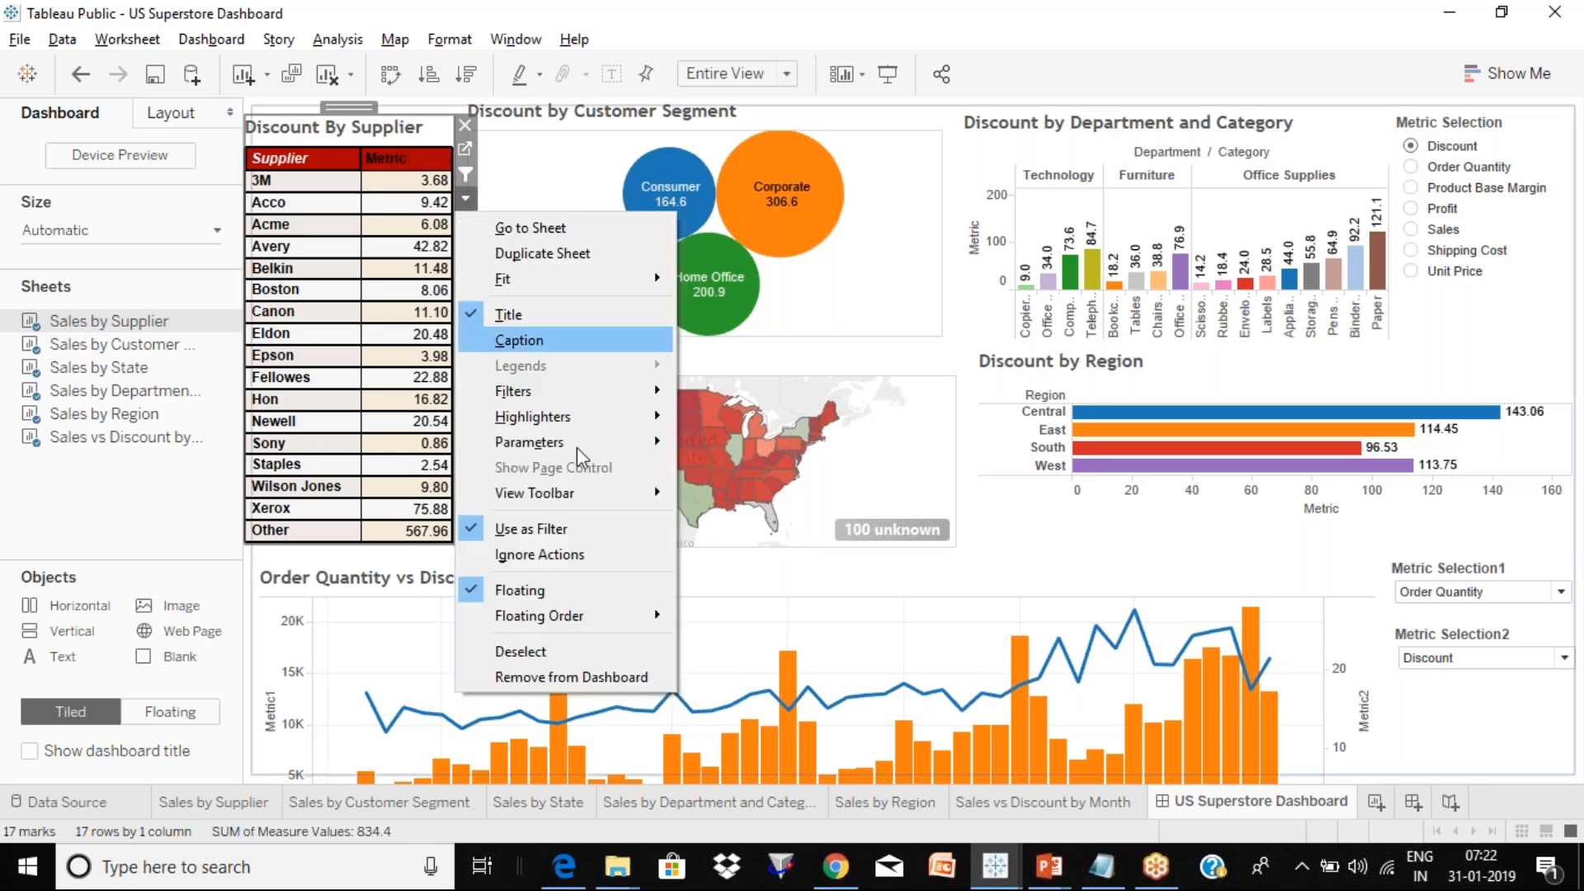
left_click(952, 121)
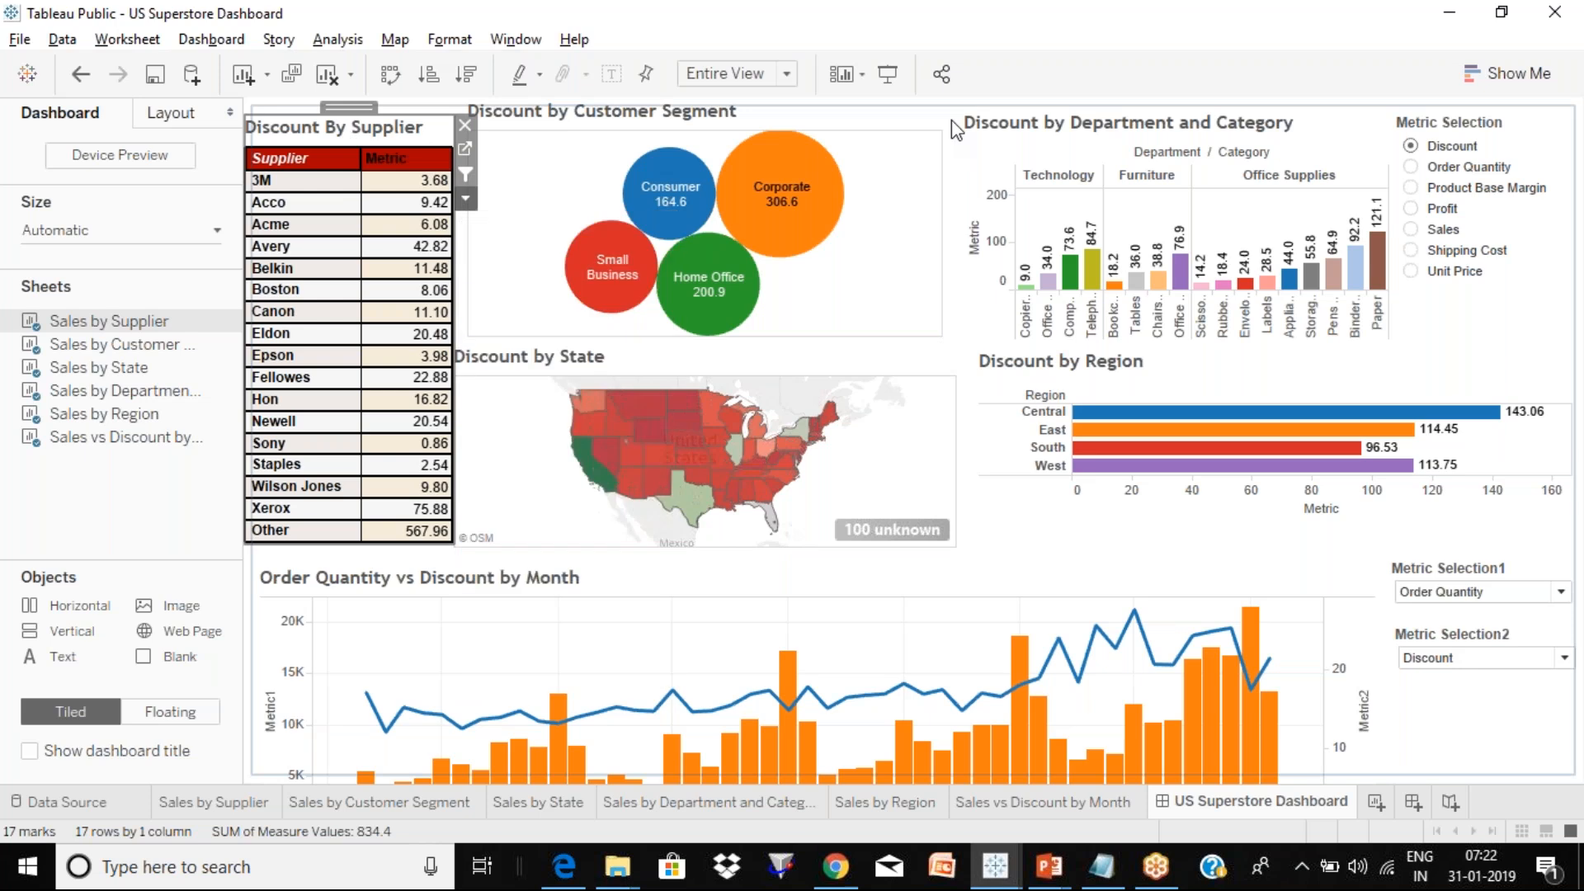
Present the dashboard, filter it by supplier Sony, by Canon, and by Canon and Sony together, and return to editing.
left_click(888, 78)
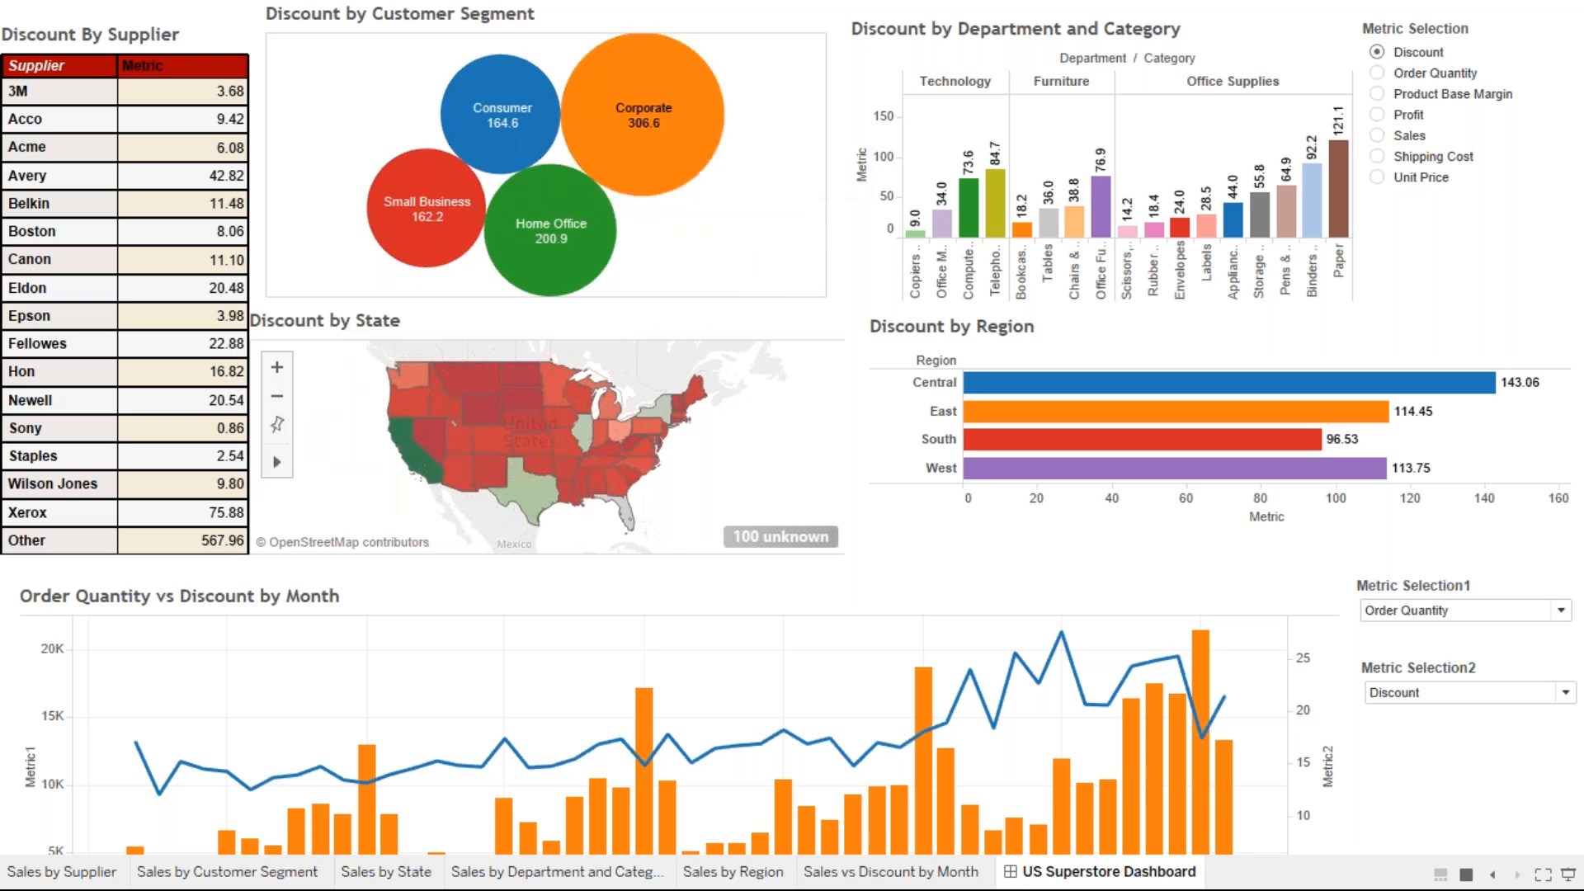
left_click(224, 433)
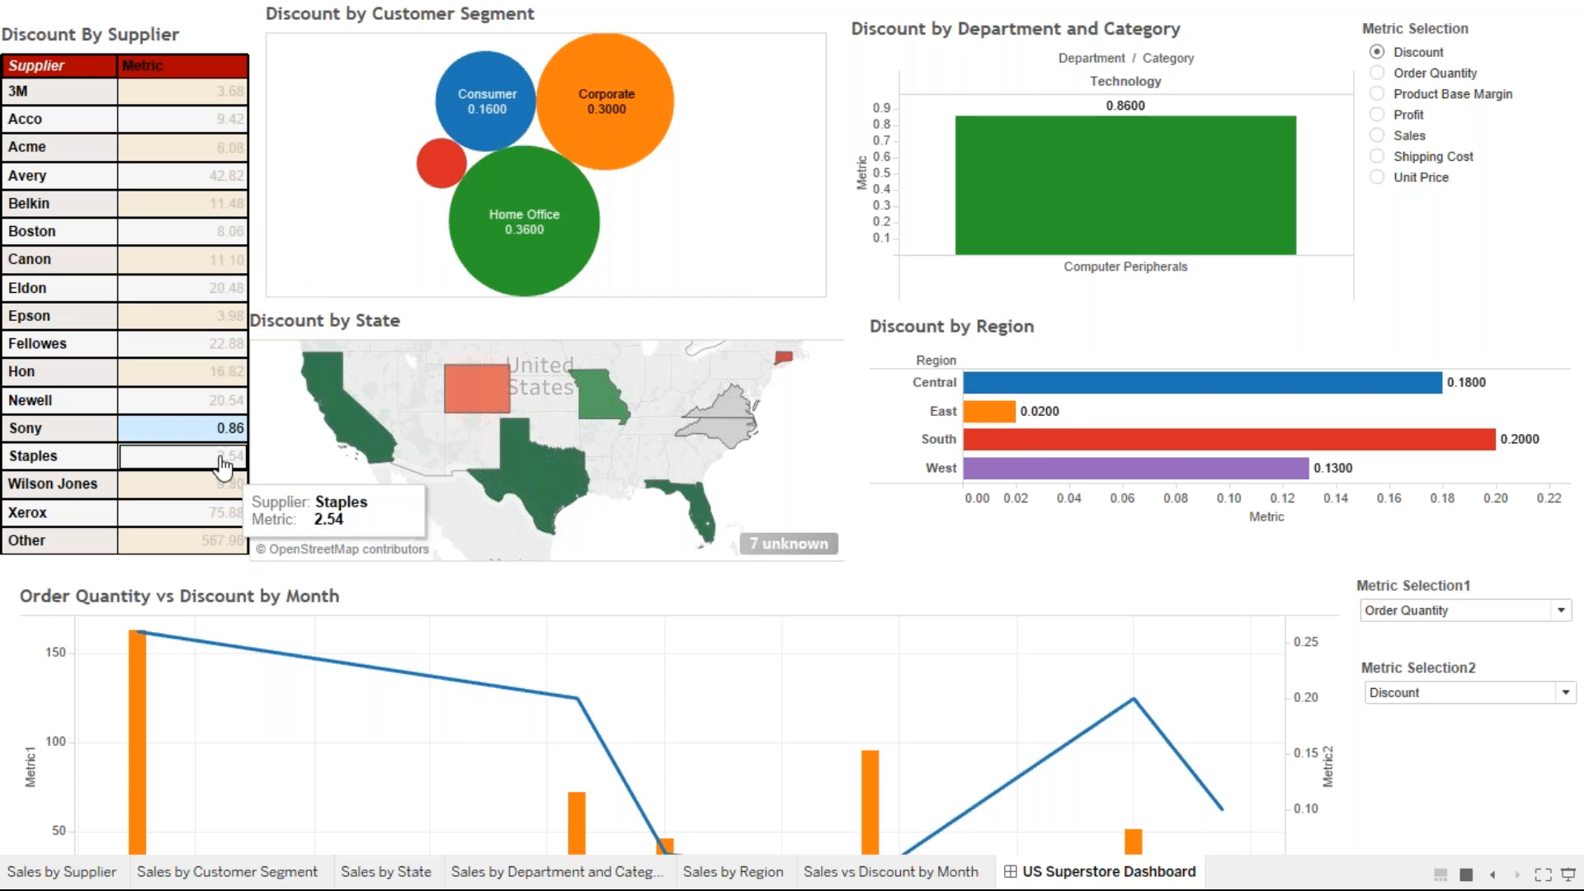
left_click(206, 262)
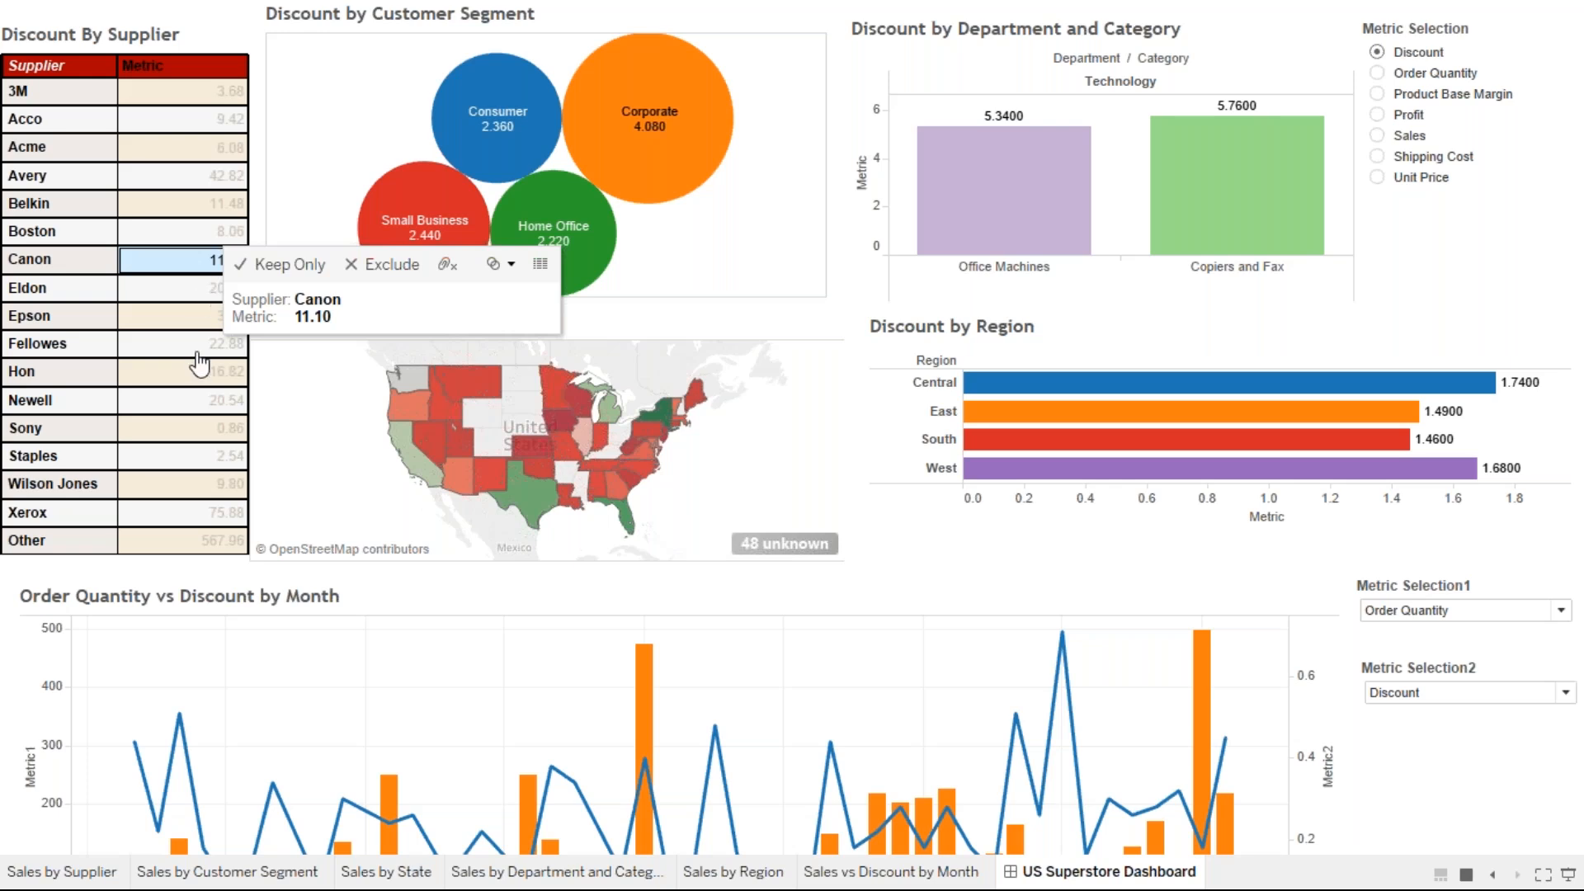
left_click(198, 429, "ctrl")
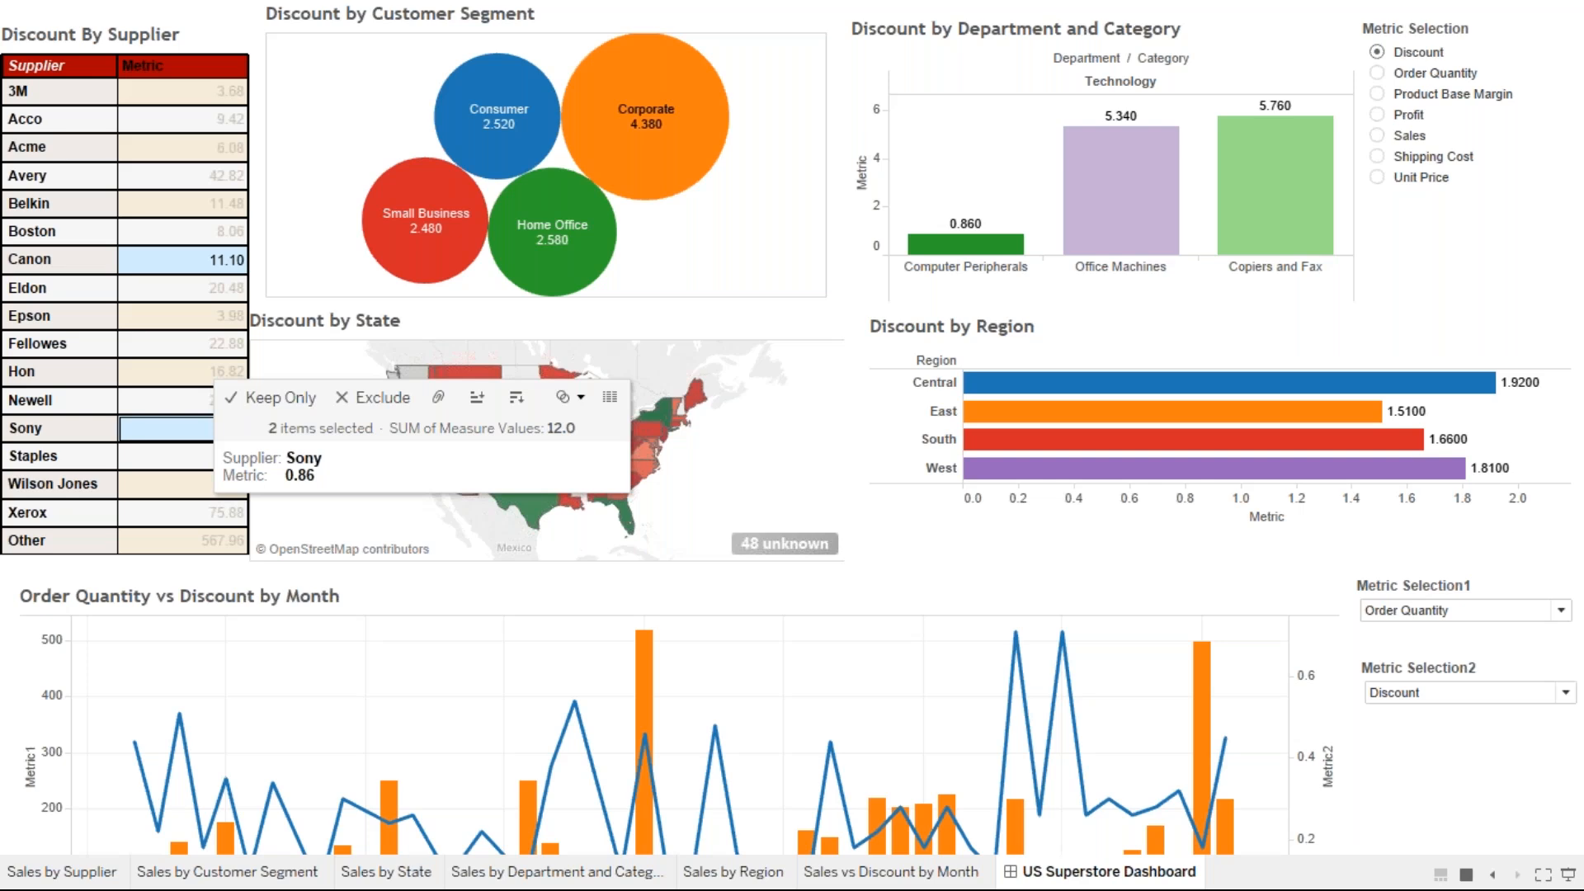
key("Escape")
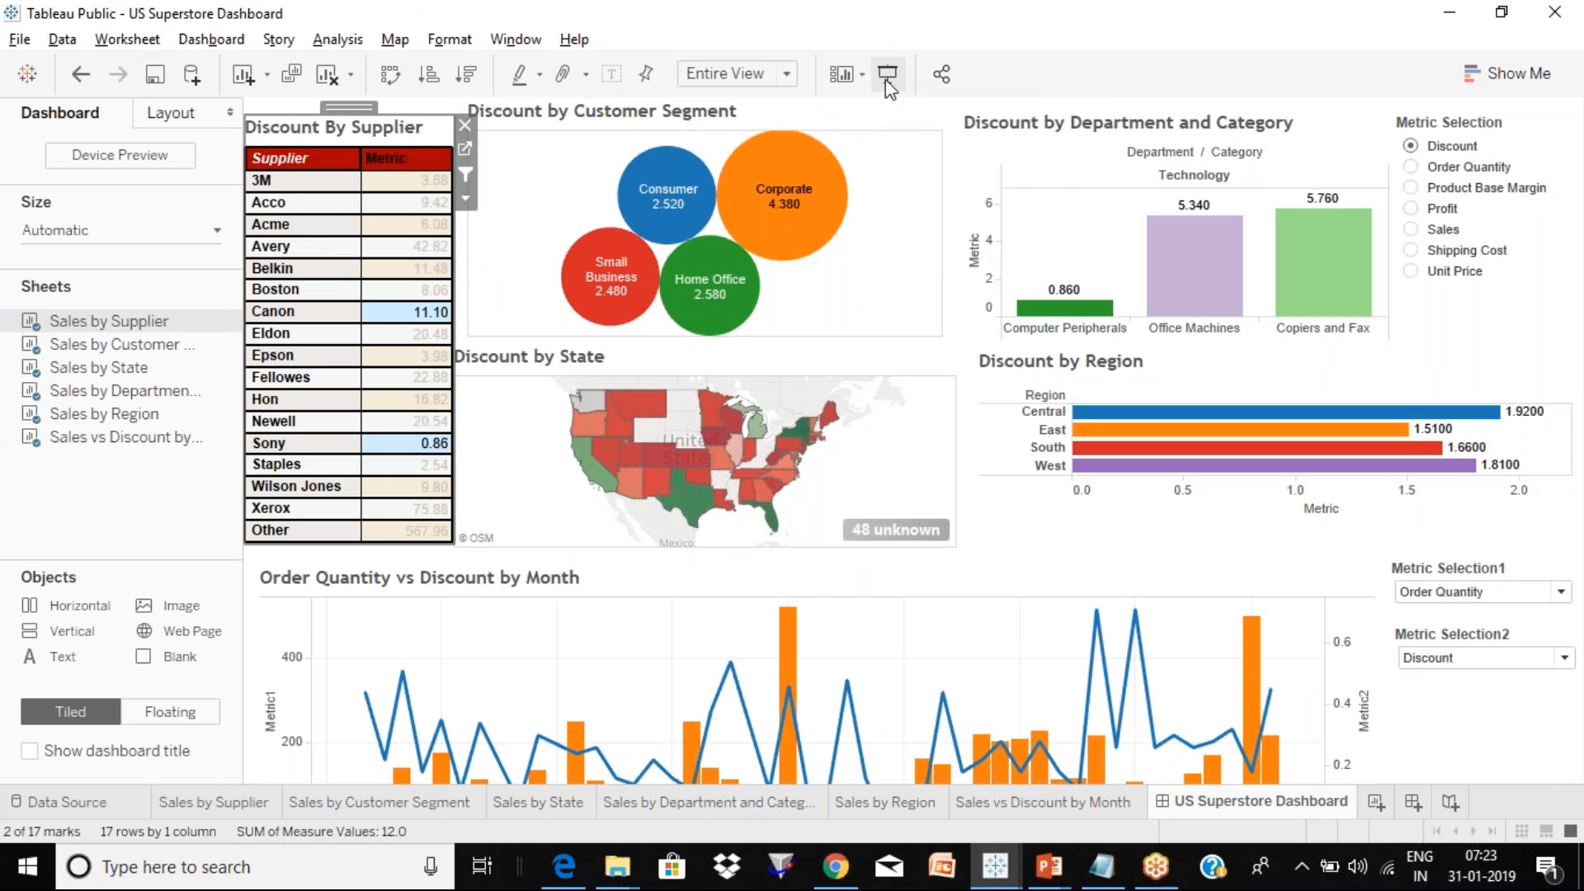
View the filtered dashboard in presentation mode, return to editing, narrow the supplier filter to Canon only, and clear the selection.
left_click(892, 94)
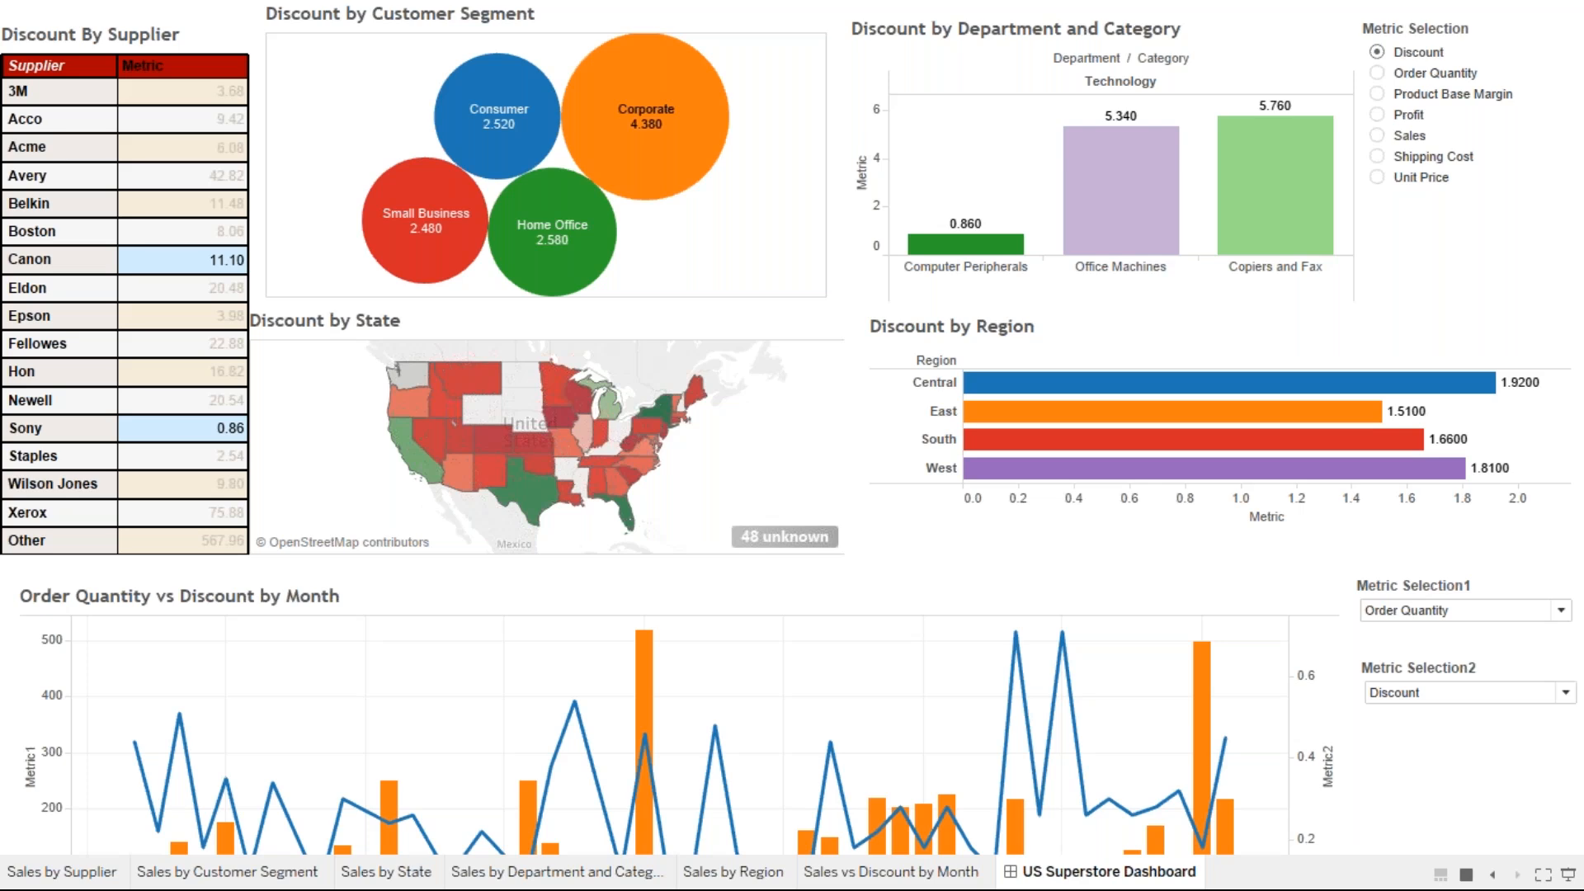
key("Escape")
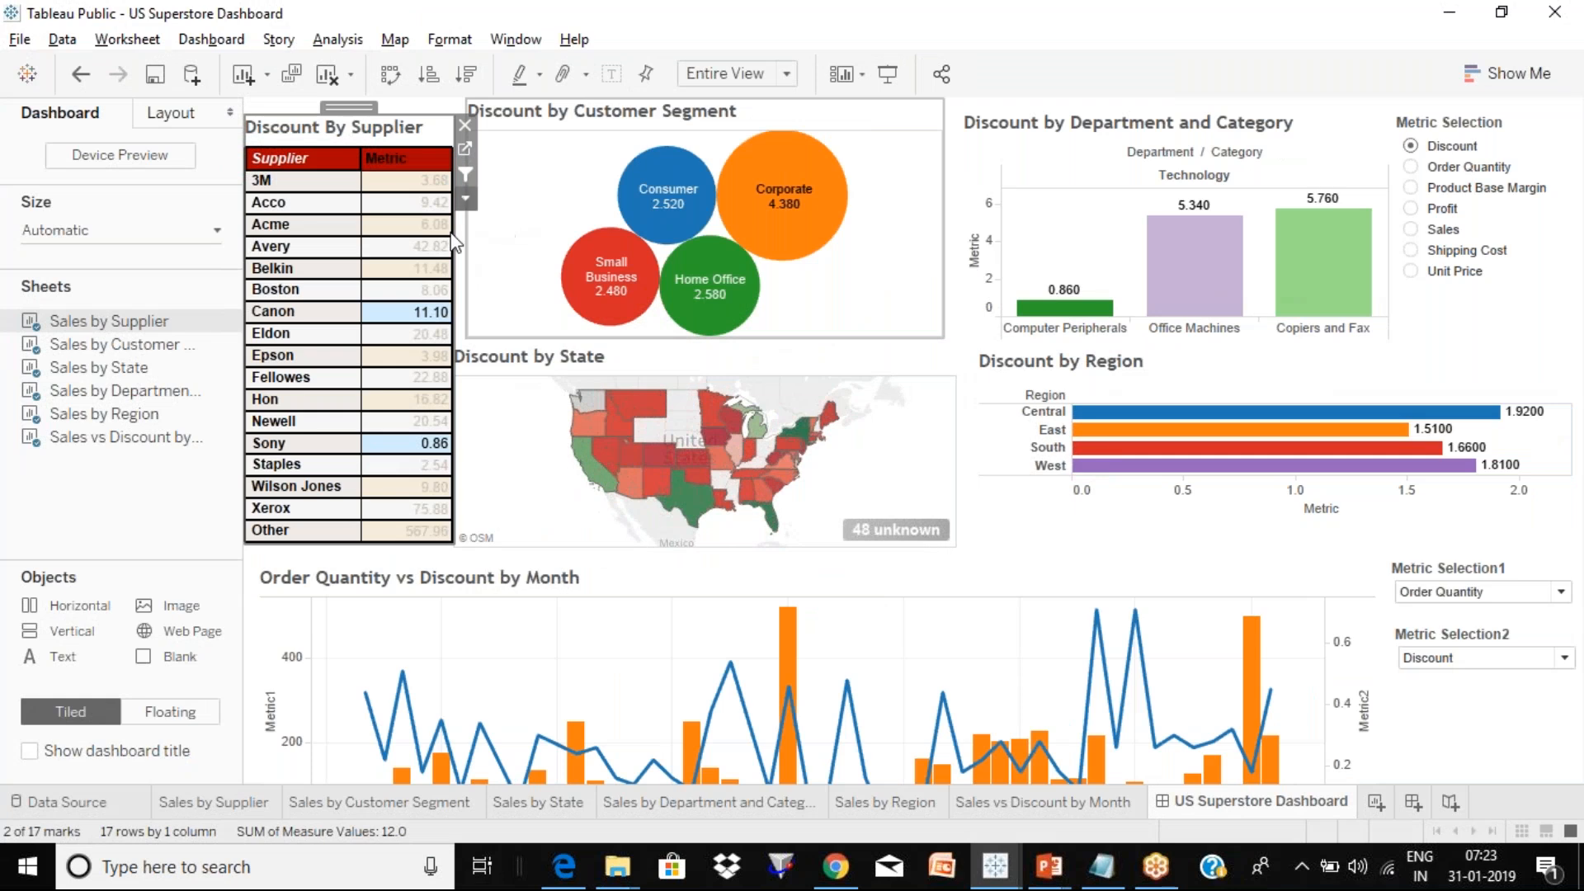
left_click(417, 312)
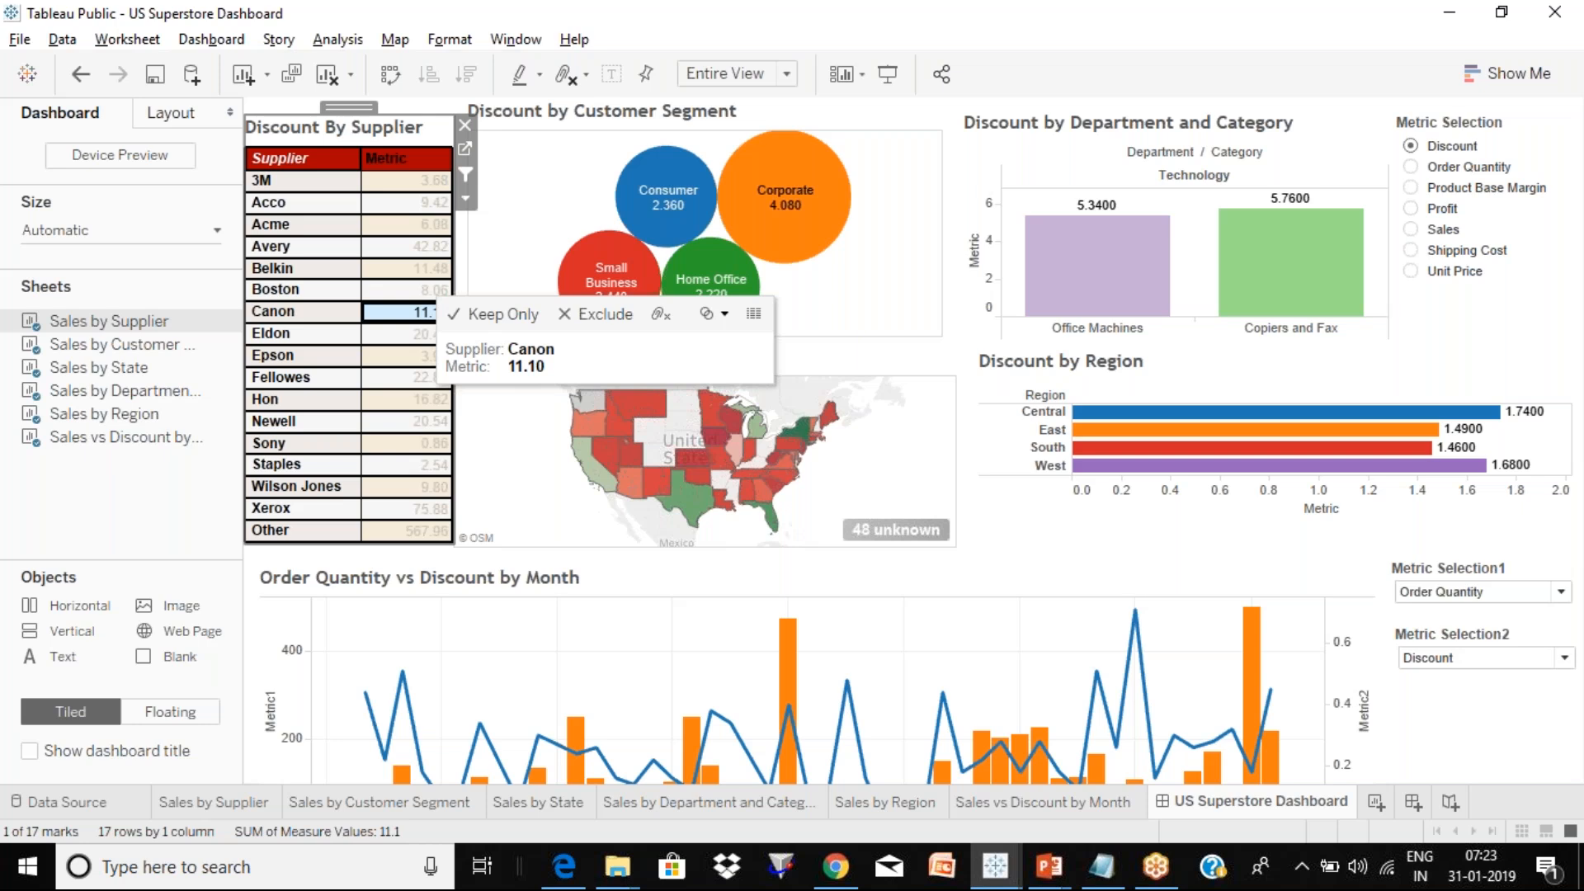
left_click(417, 312)
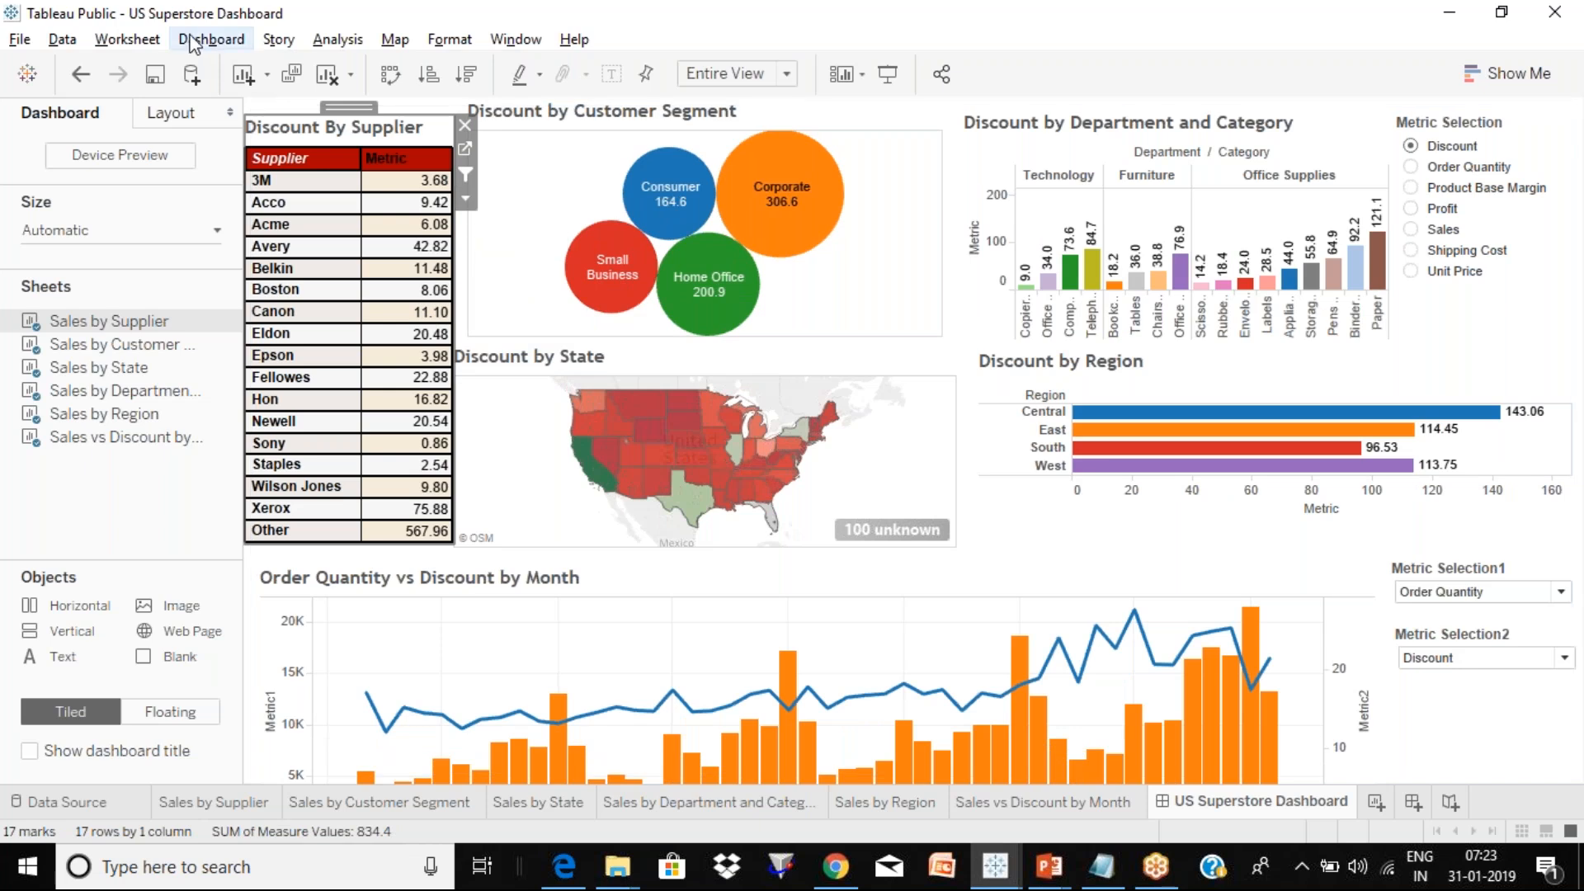
mouse_move(615, 264)
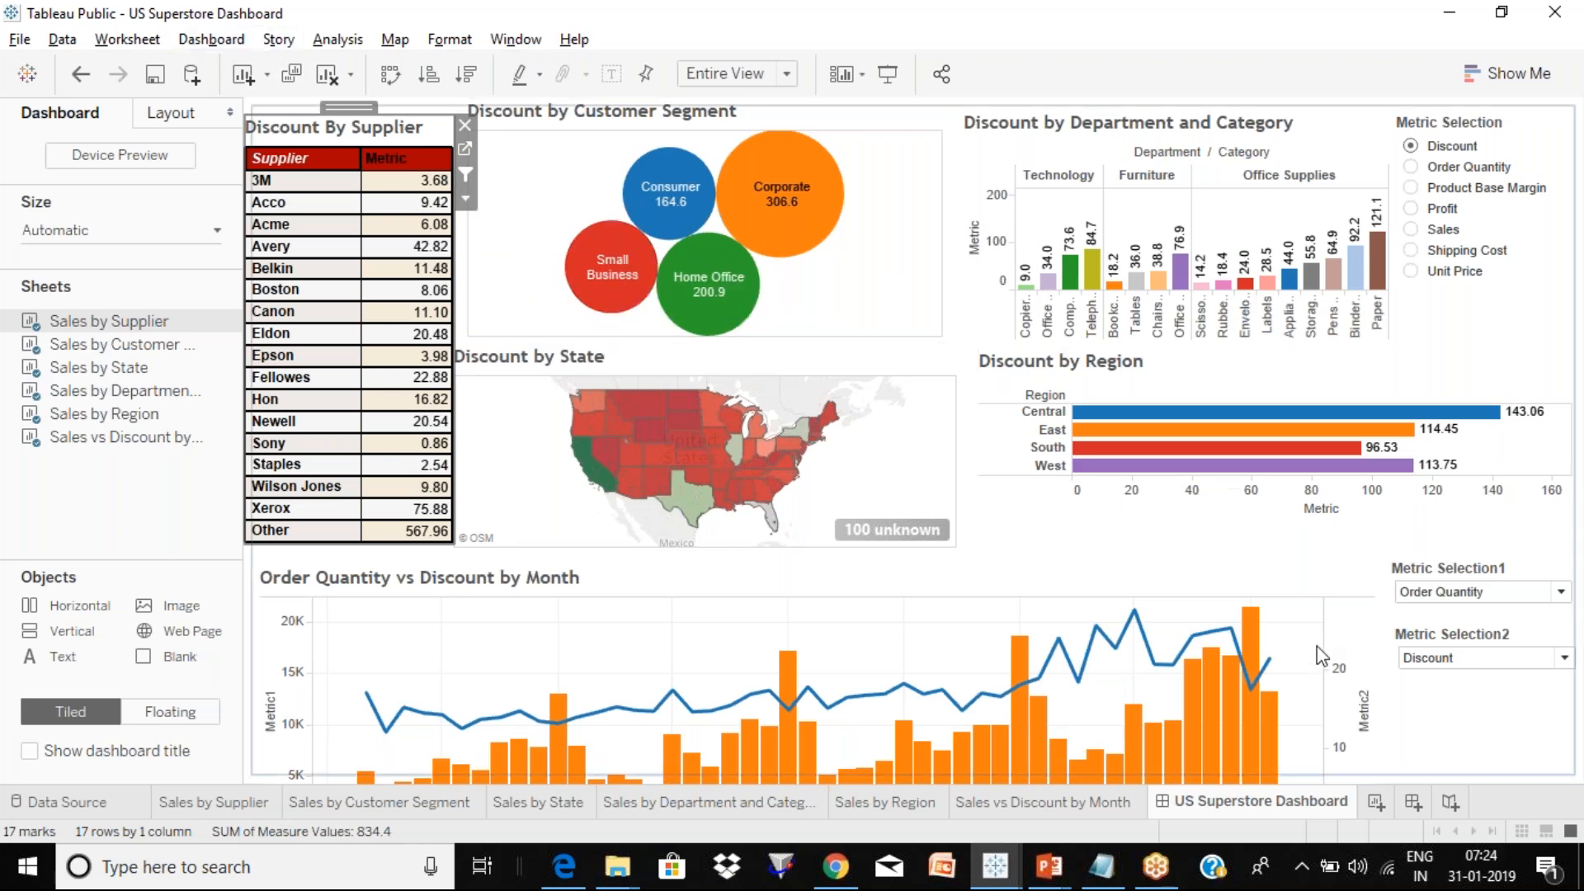
Switch to Google Drive in Chrome, highlight US Superstore Dashboard.twbx in the Projects folder, and return to Tableau Public.
left_click(838, 870)
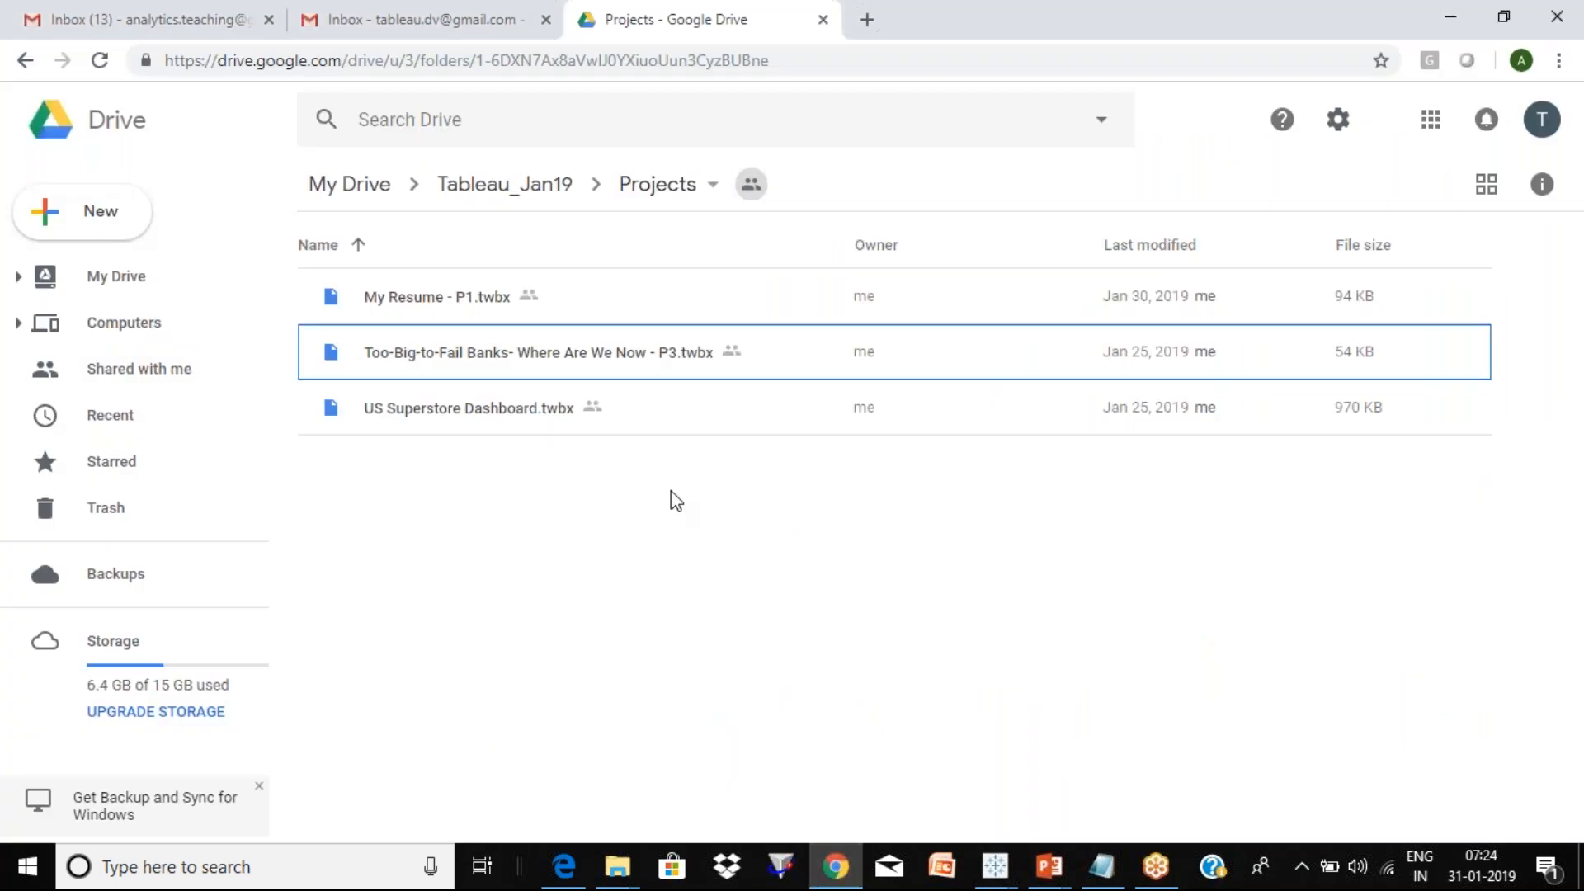
left_click(460, 412)
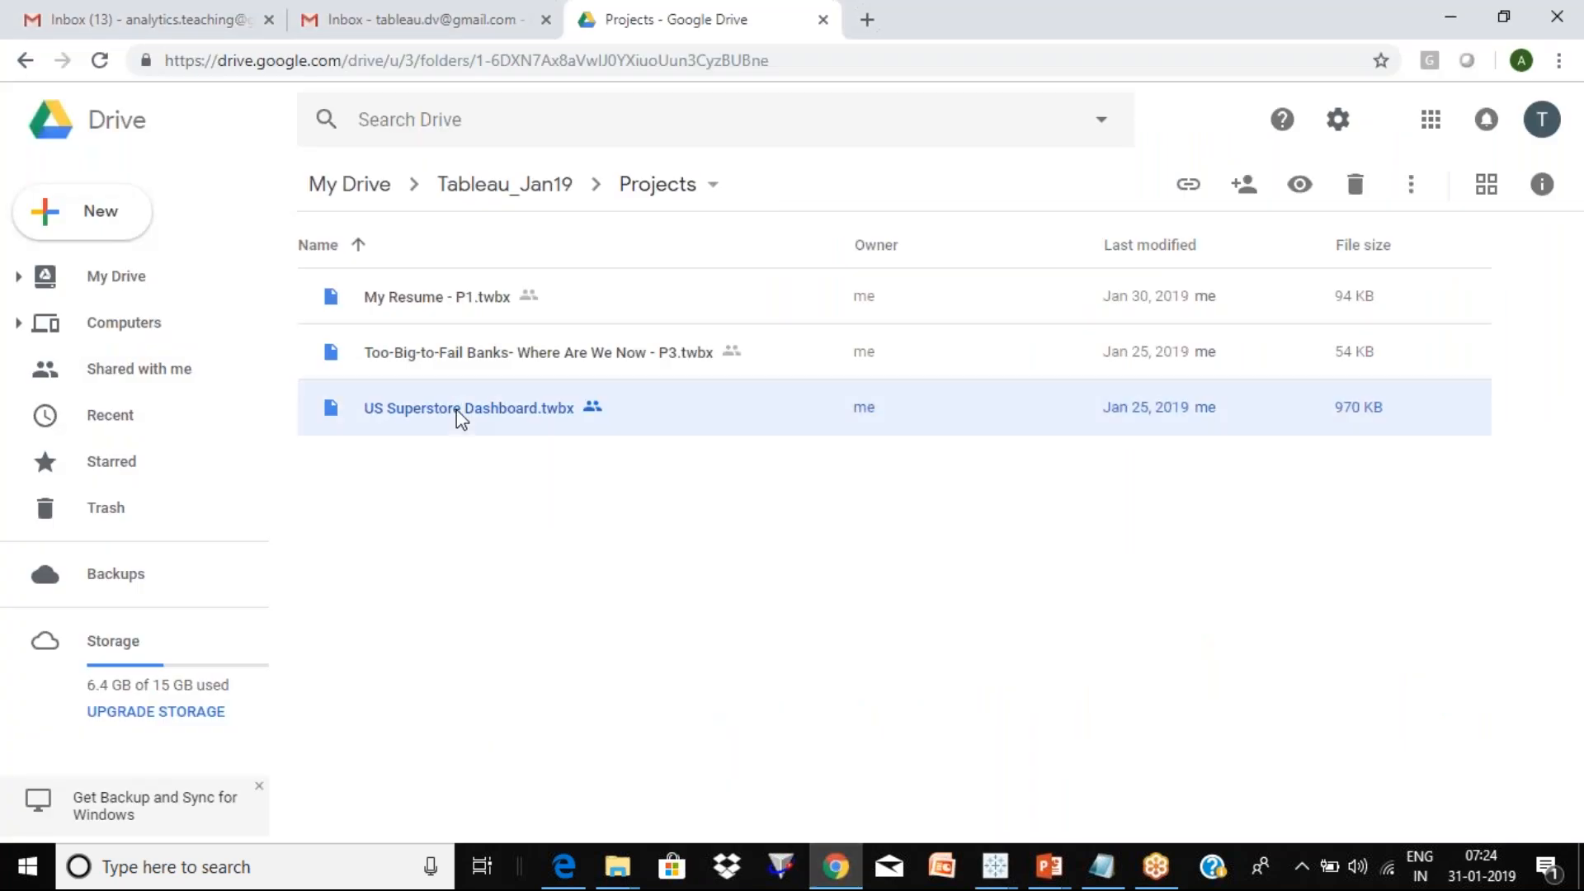
key("alt+Tab")
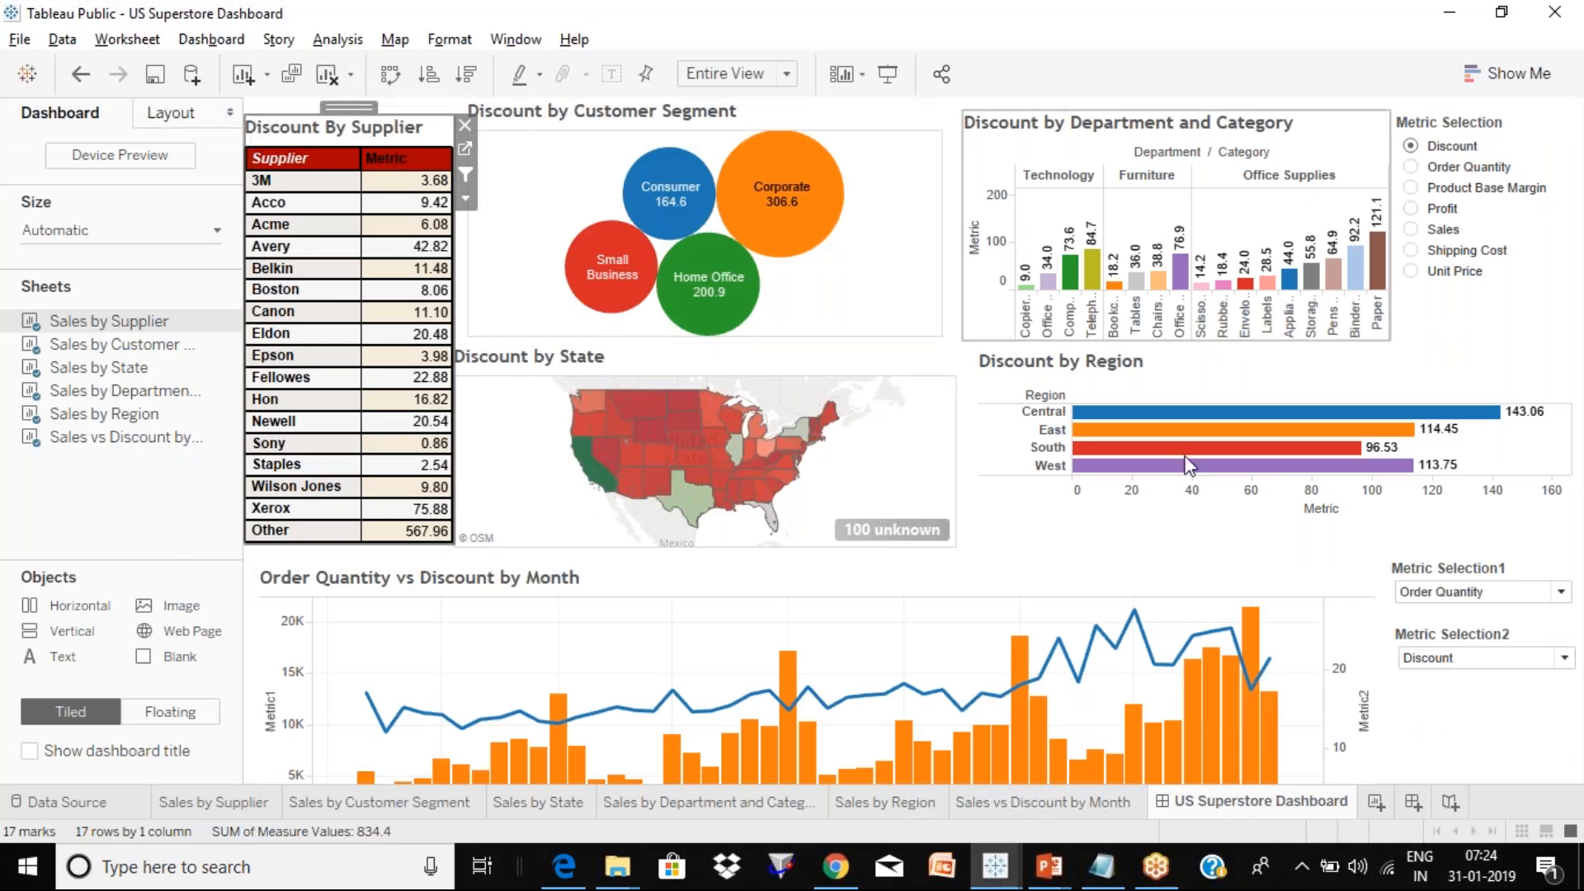
Check the Discount By Supplier table's Use as Filter option, filter the dashboard by Hon, and clear the selection.
left_click(465, 199)
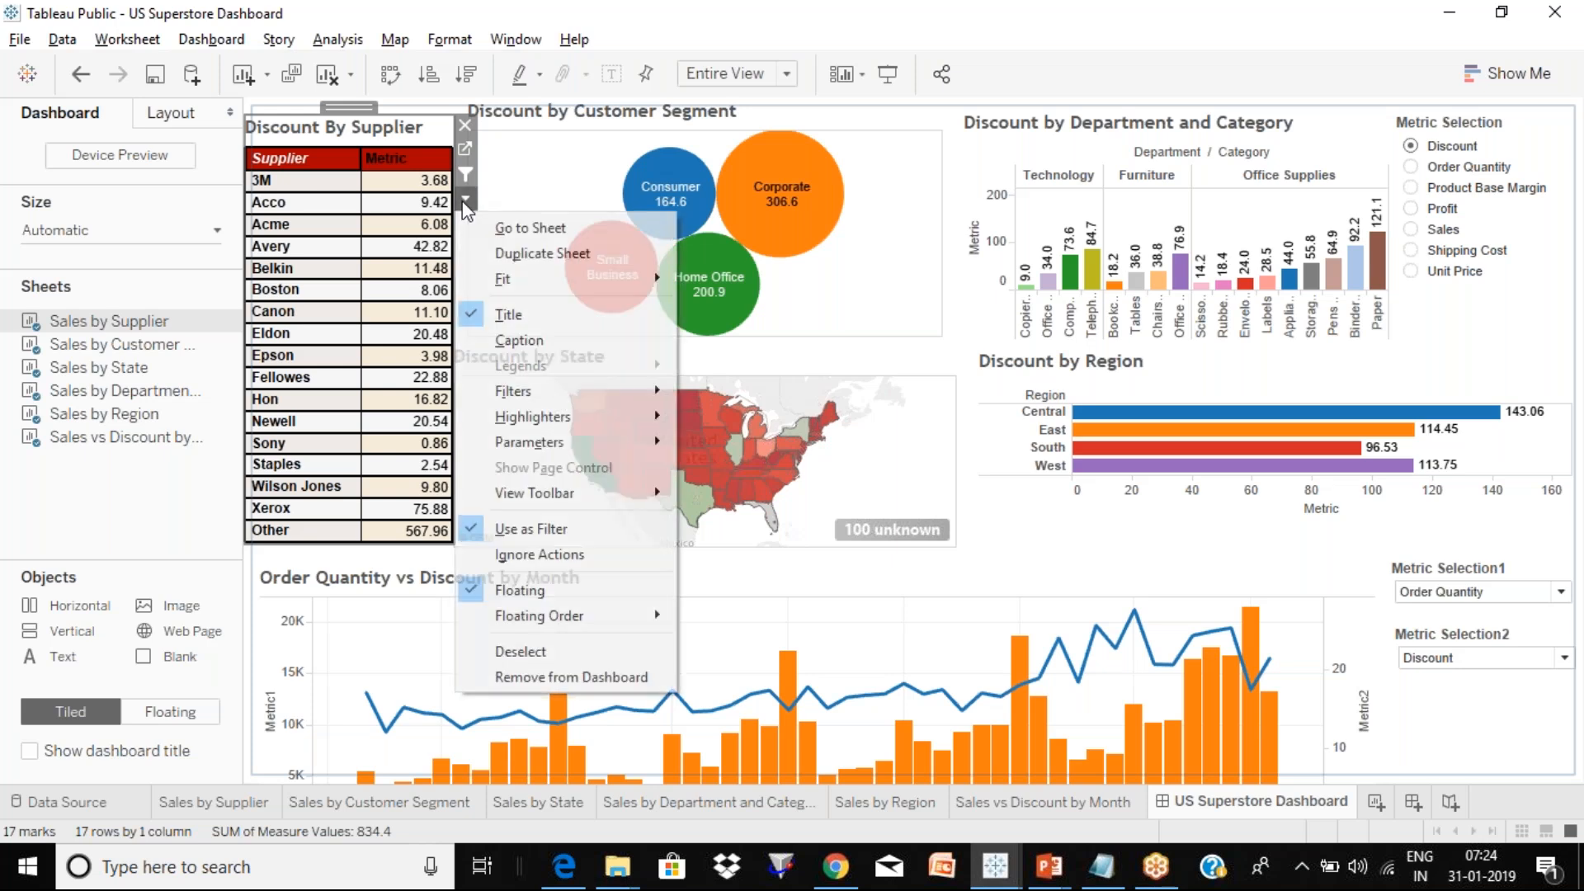
left_click(544, 529)
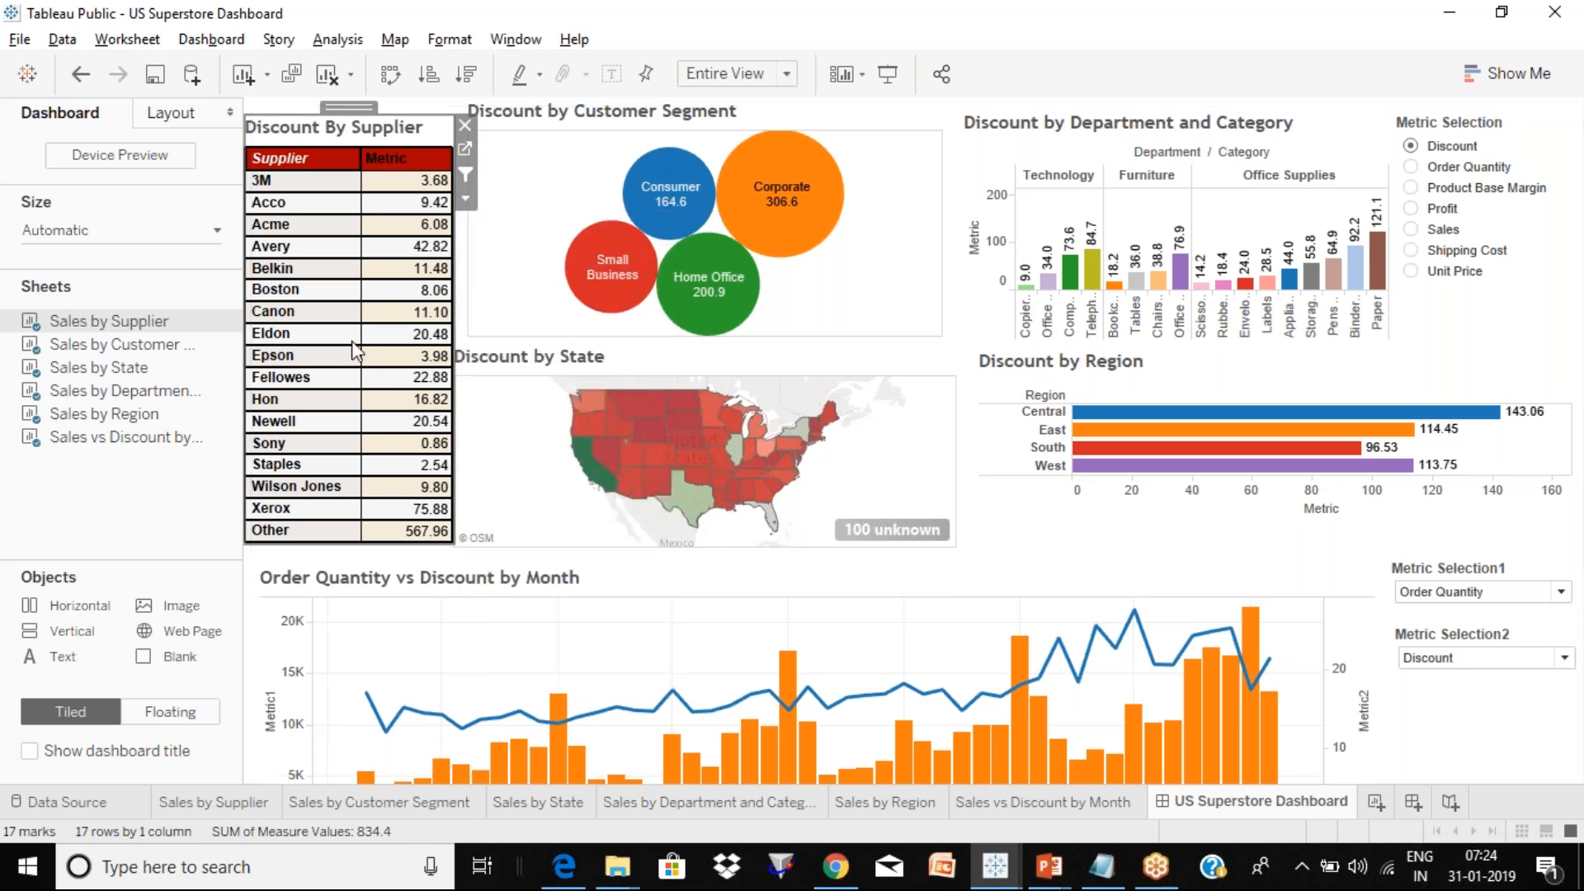
left_click(428, 315)
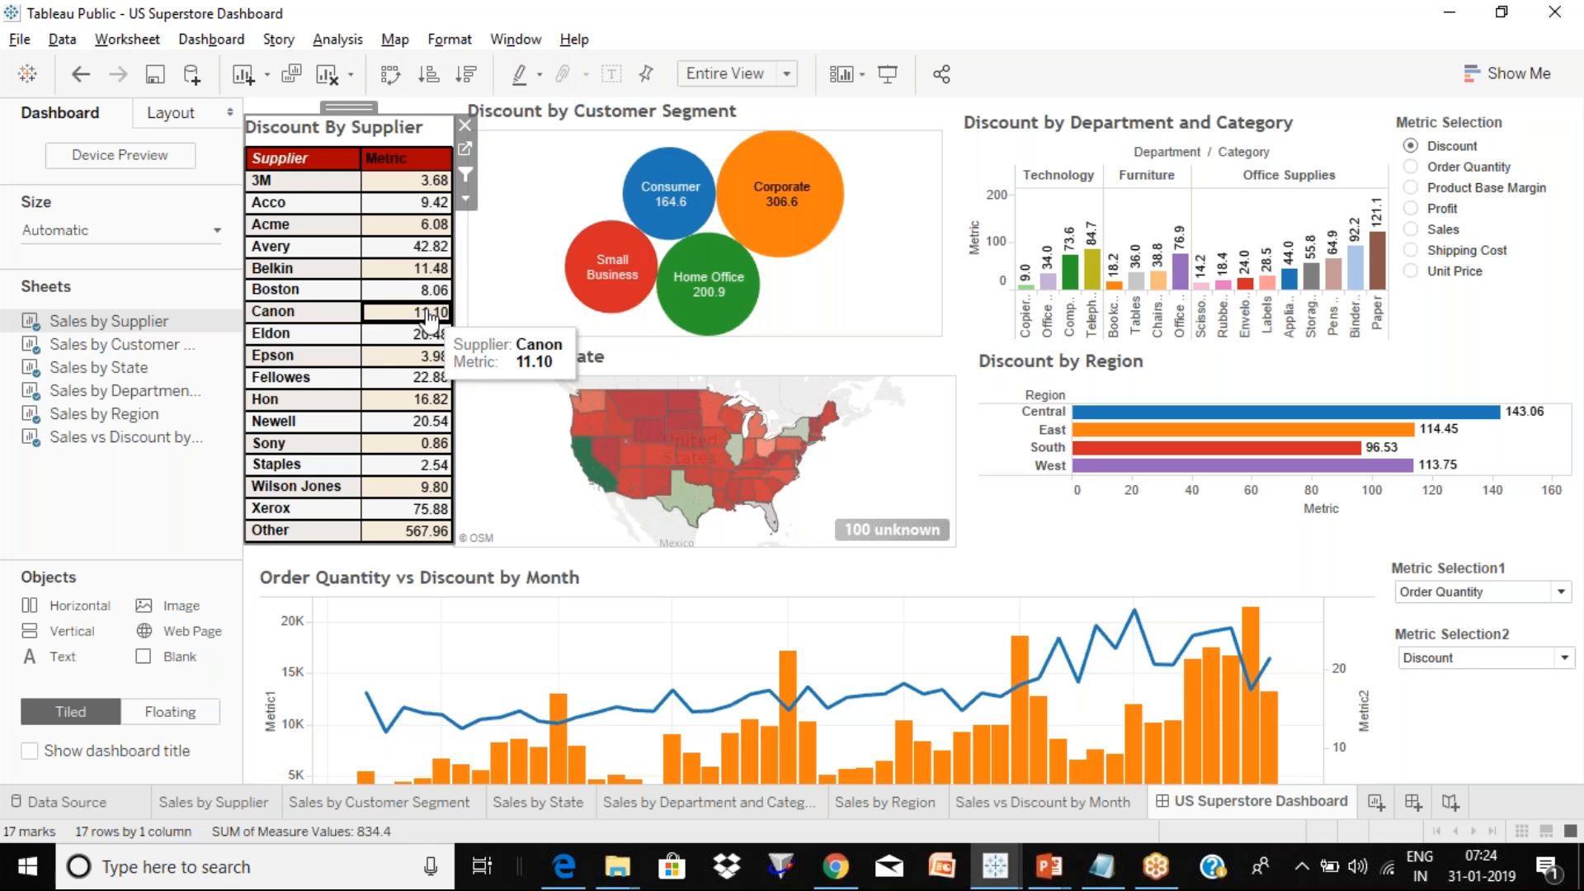
left_click(412, 404)
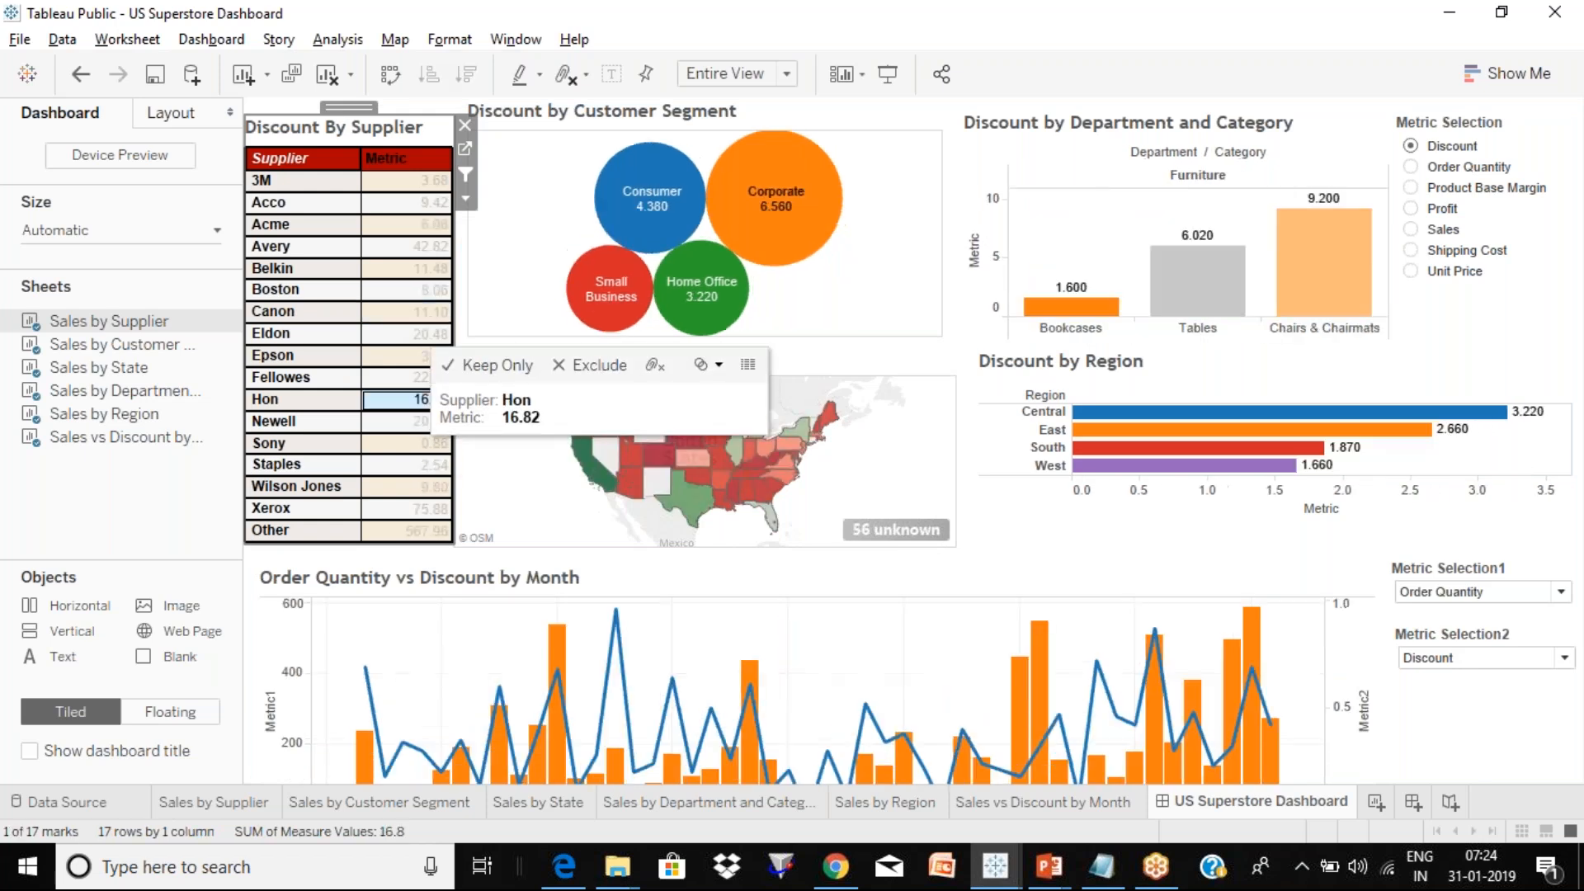
left_click(413, 402)
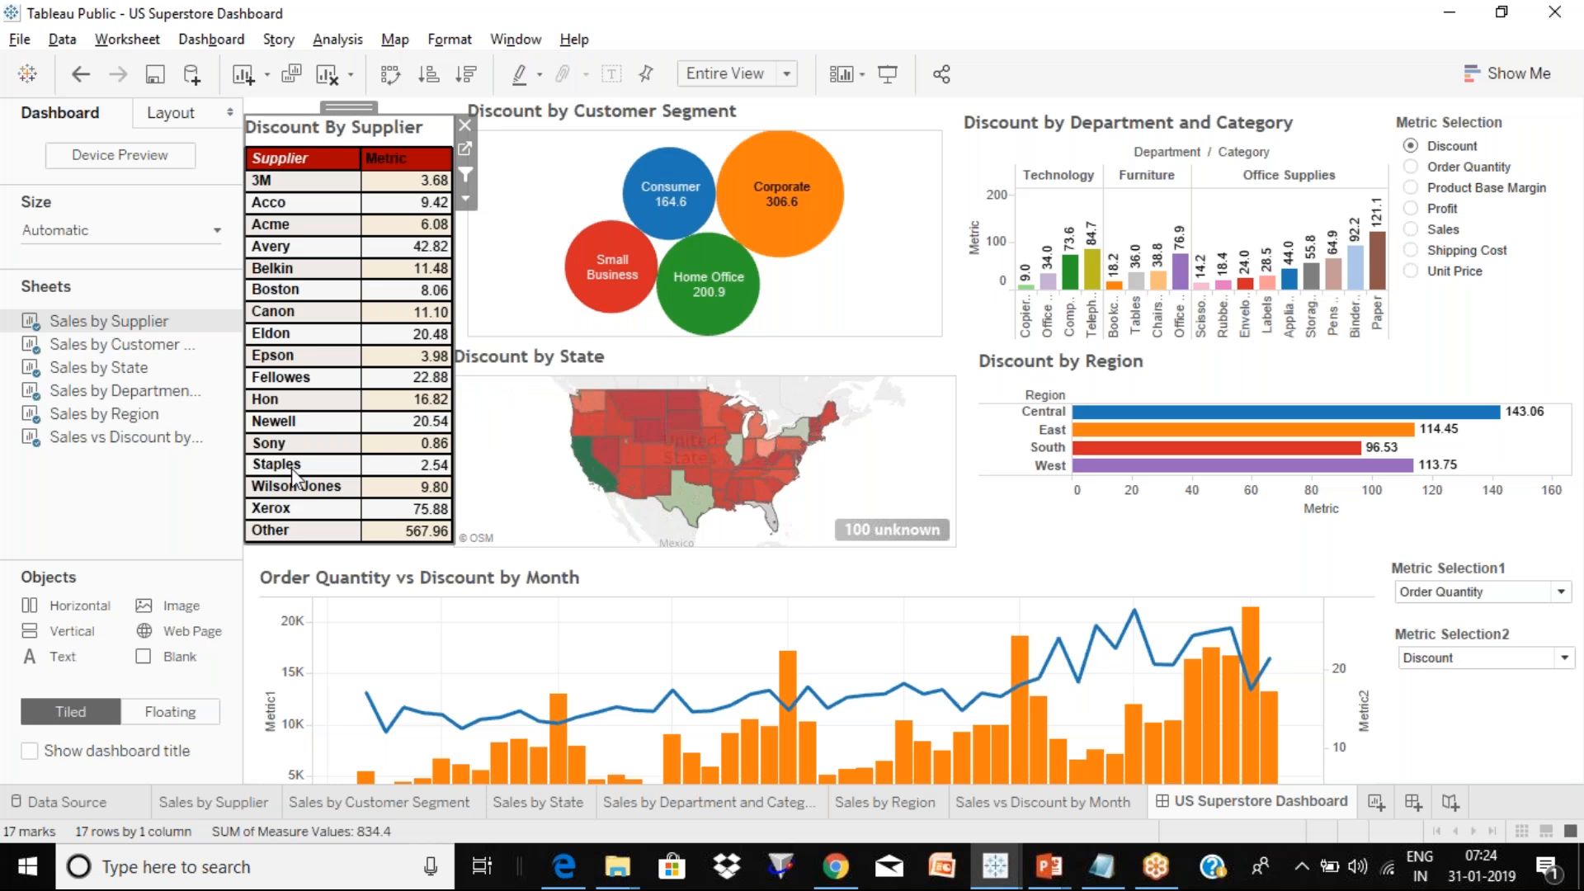
left_click(156, 504)
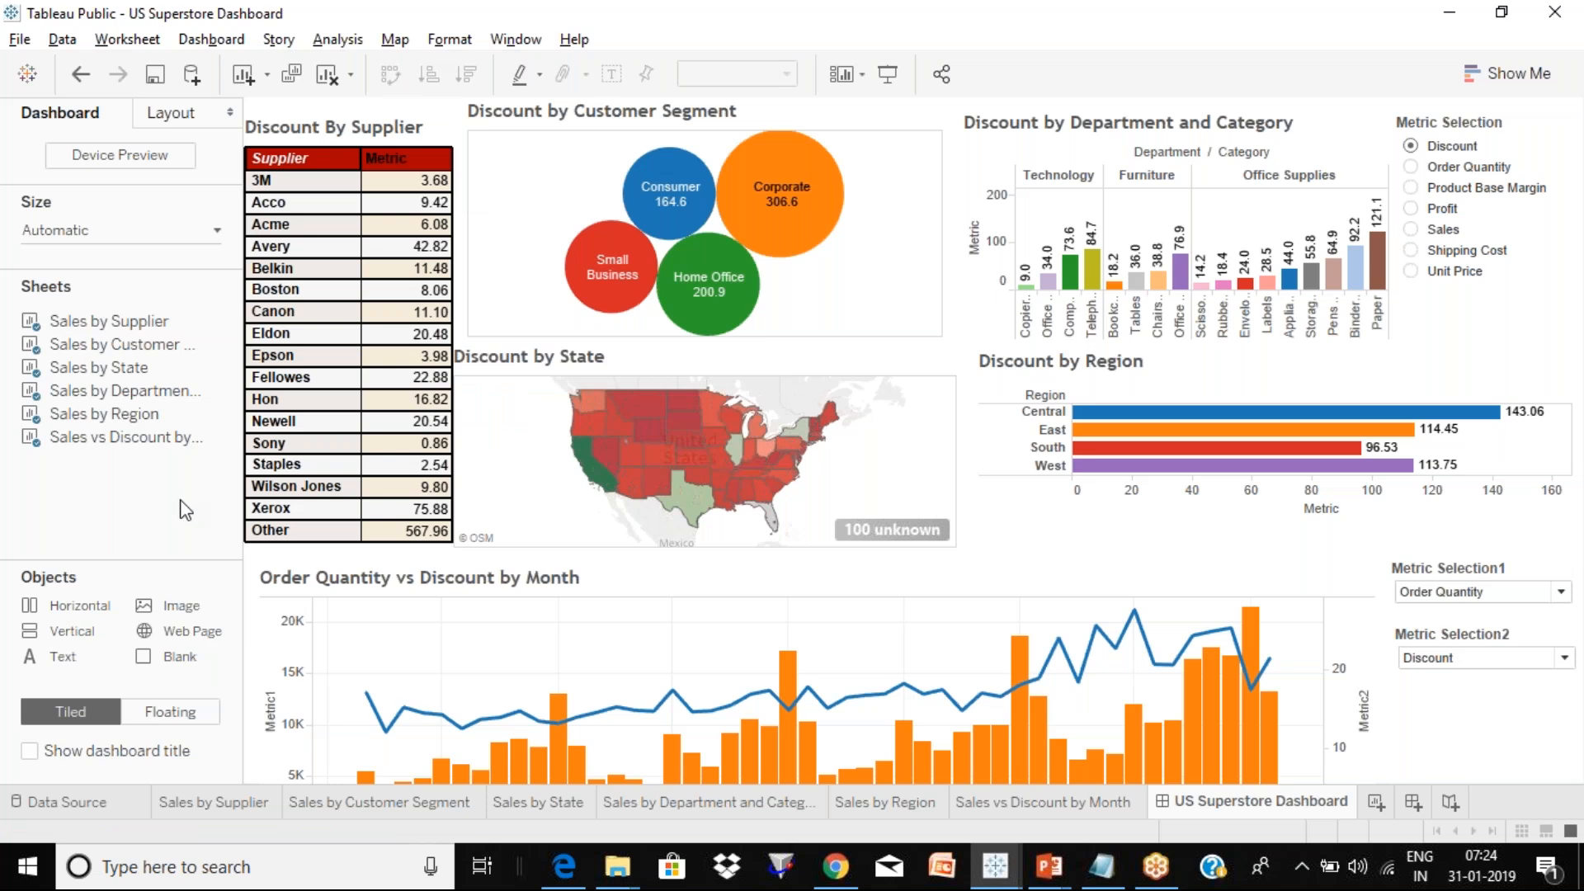
left_click(1577, 443)
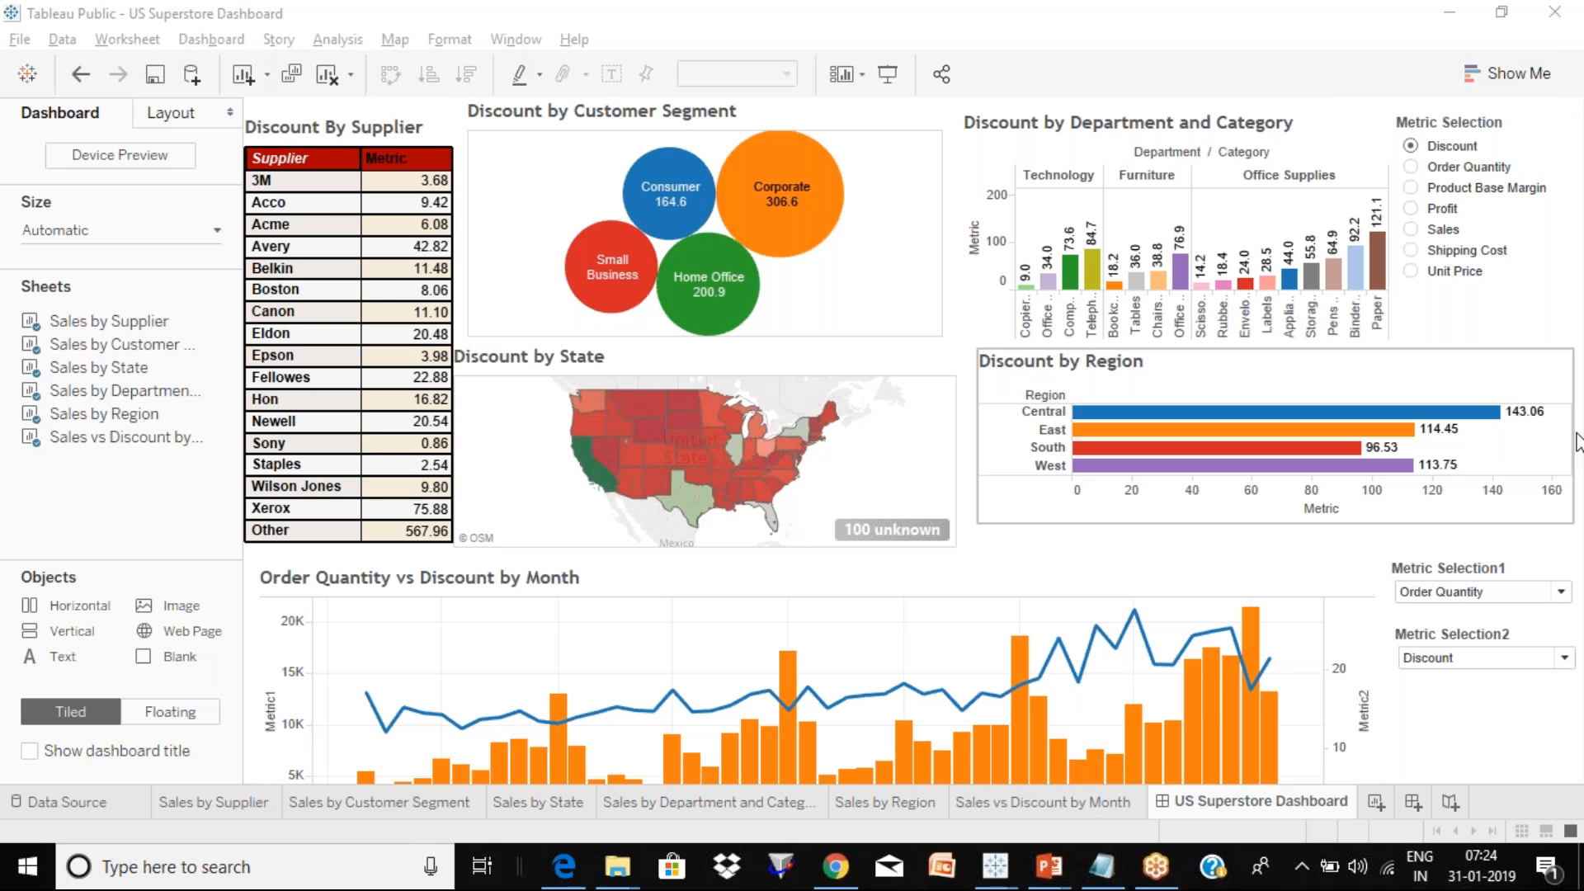
Present the dashboard, filter it by supplier Sony, examine the Department and Category chart, and return to editing.
left_click(886, 74)
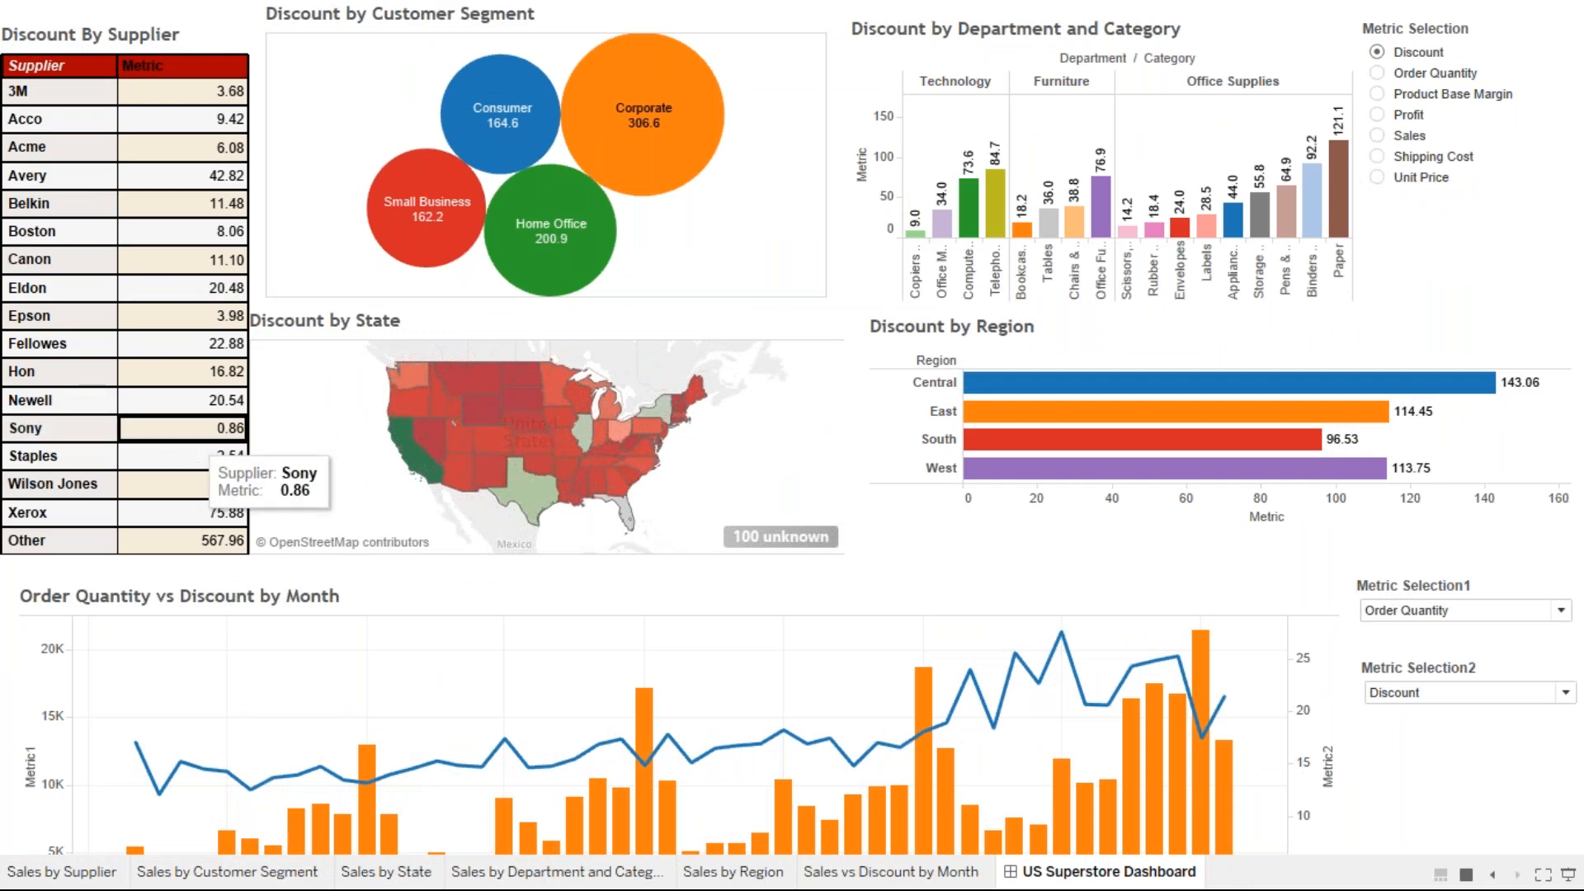
left_click(198, 428)
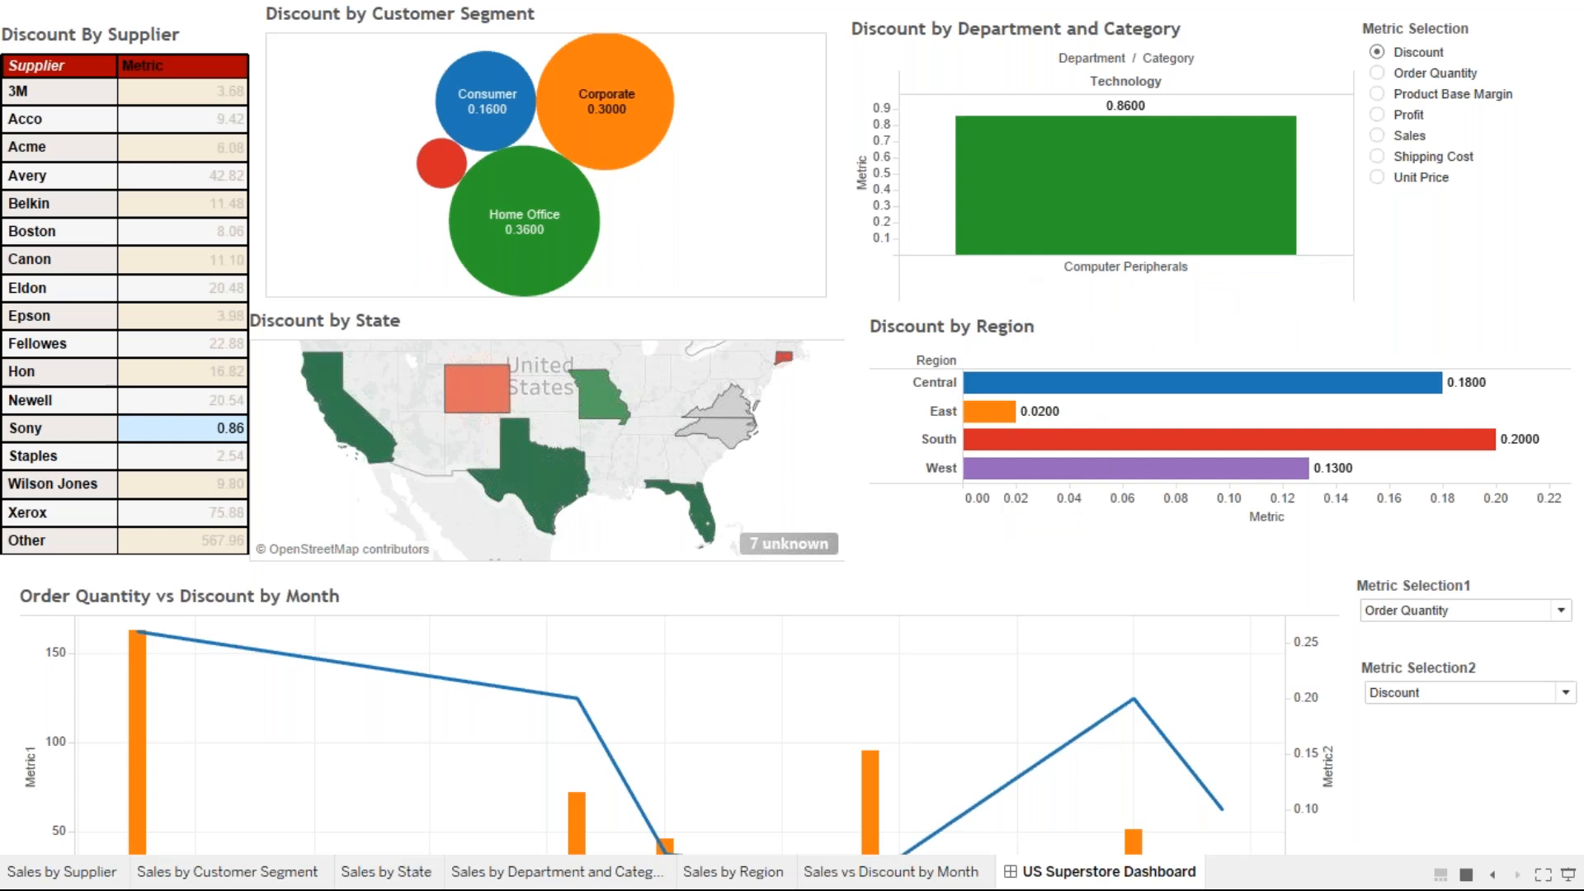
mouse_move(216, 444)
mouse_move(1174, 221)
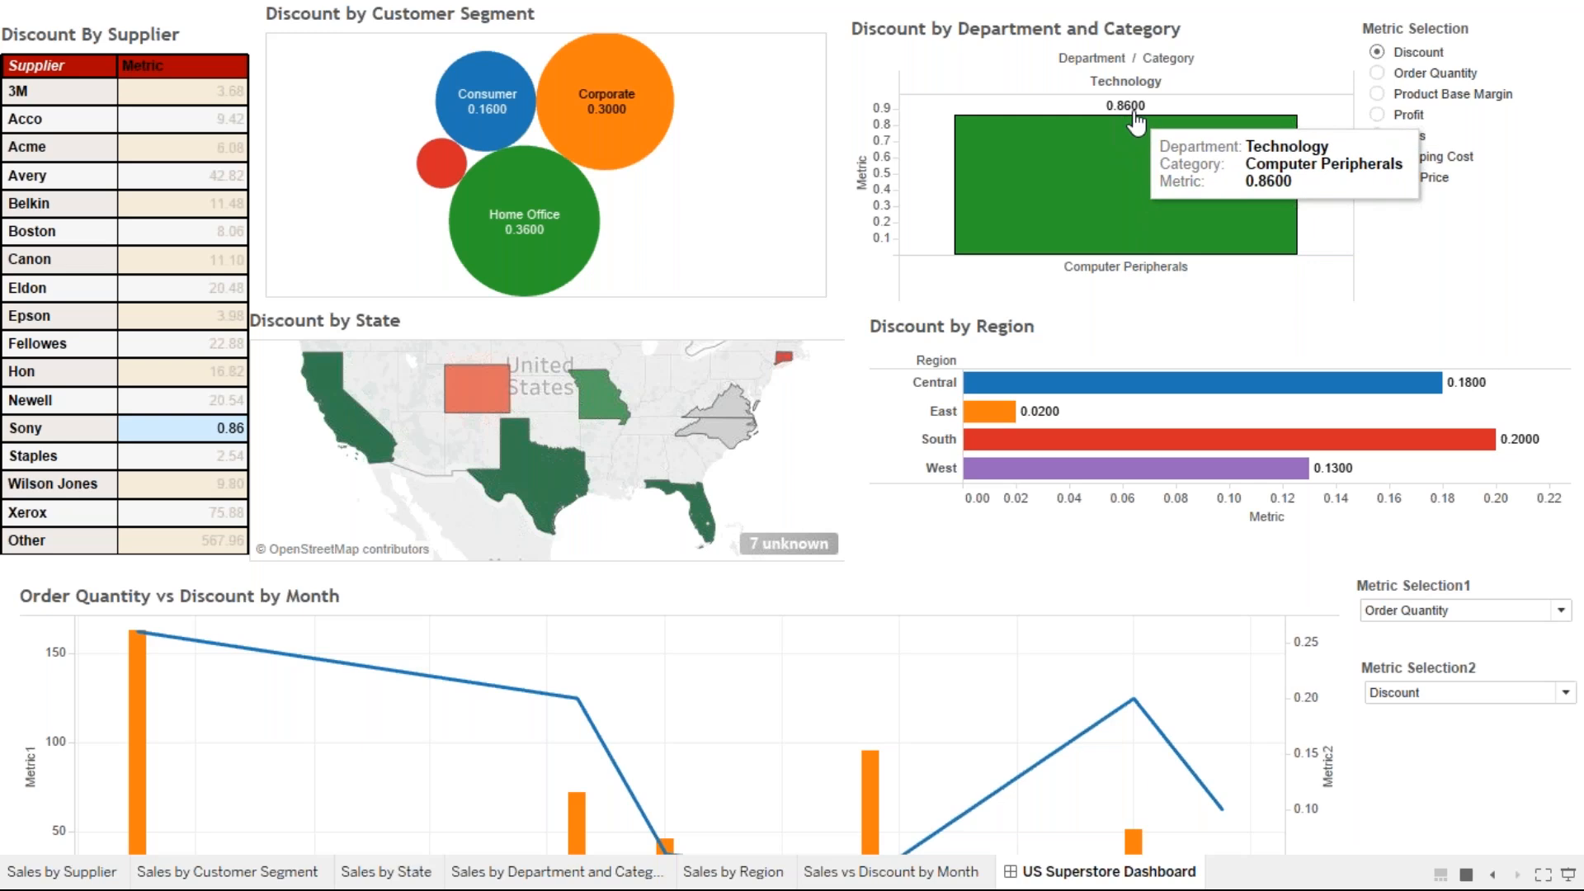
mouse_move(351, 425)
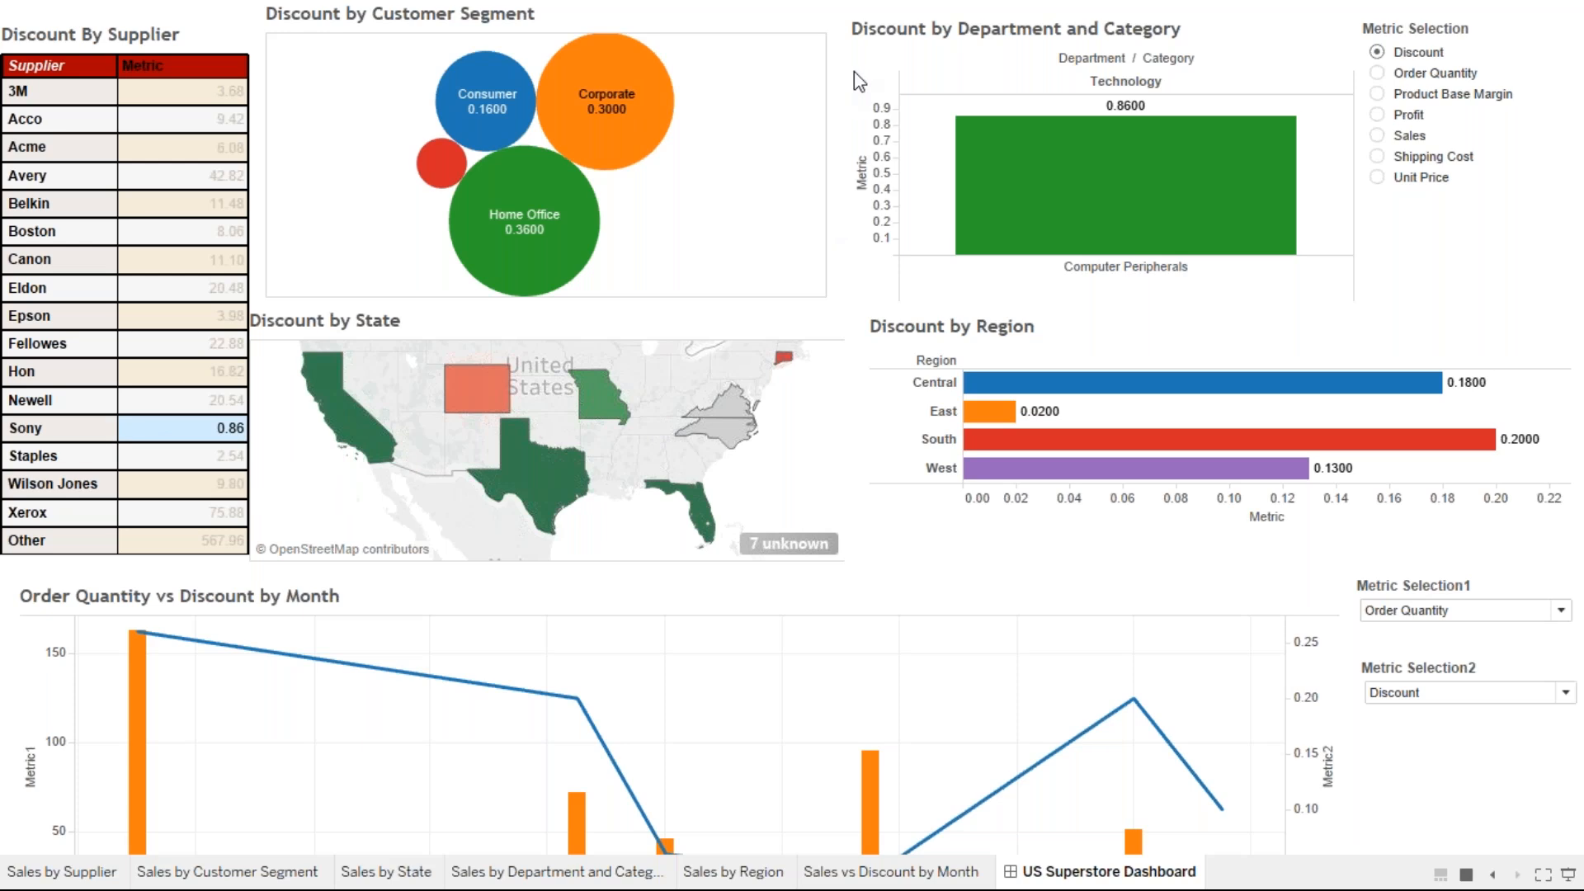
key("Escape")
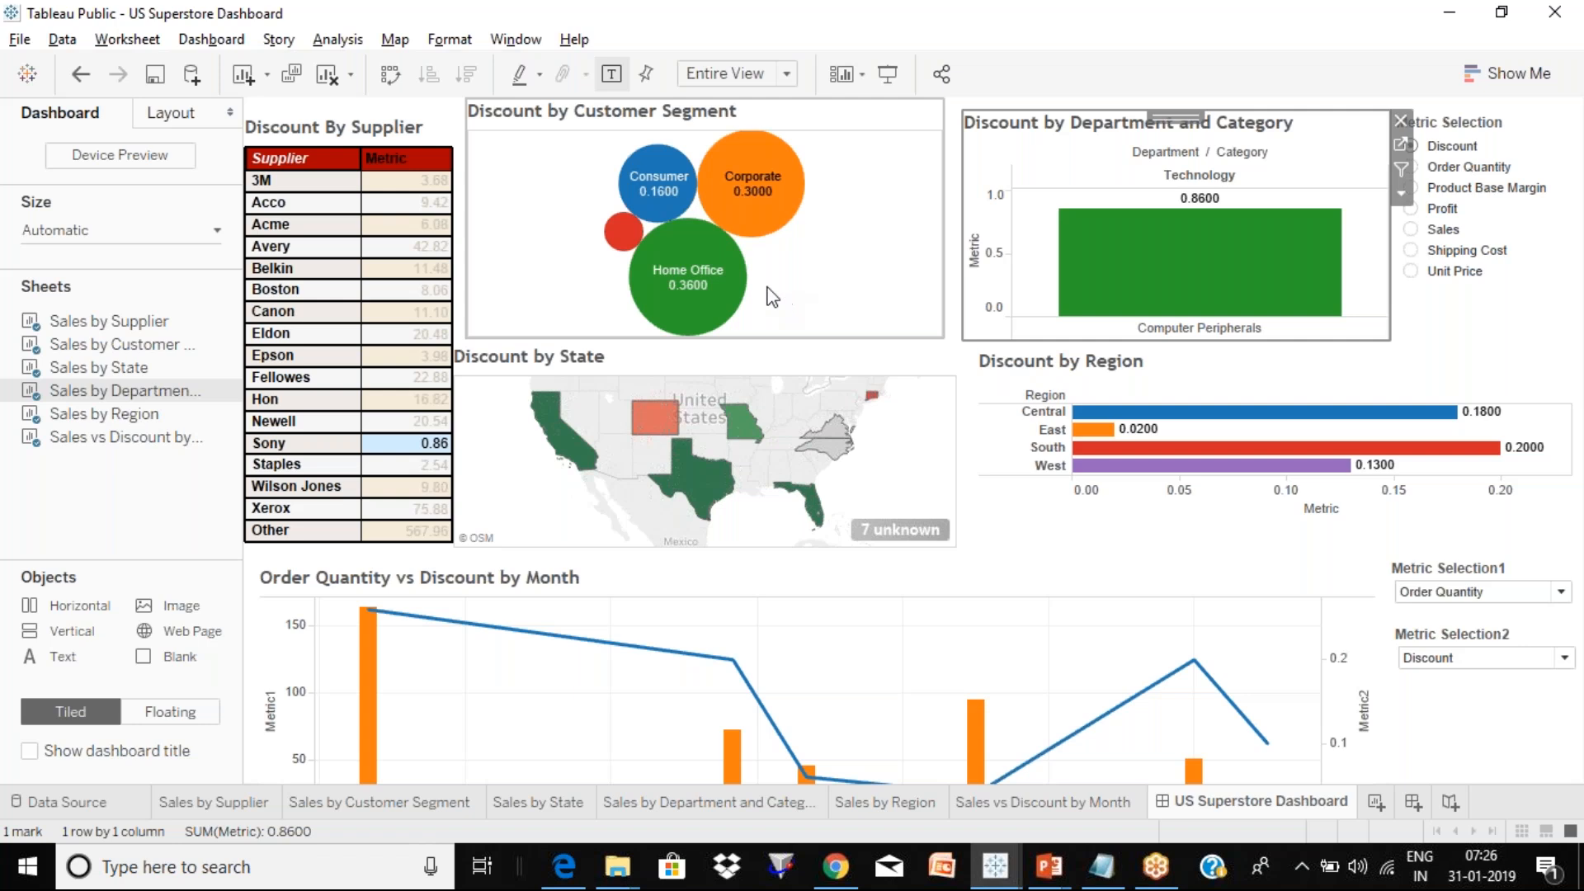
Turn off Use as Filter for the Discount By Supplier table, check it by selecting Eldon, and clear the selection.
left_click(394, 126)
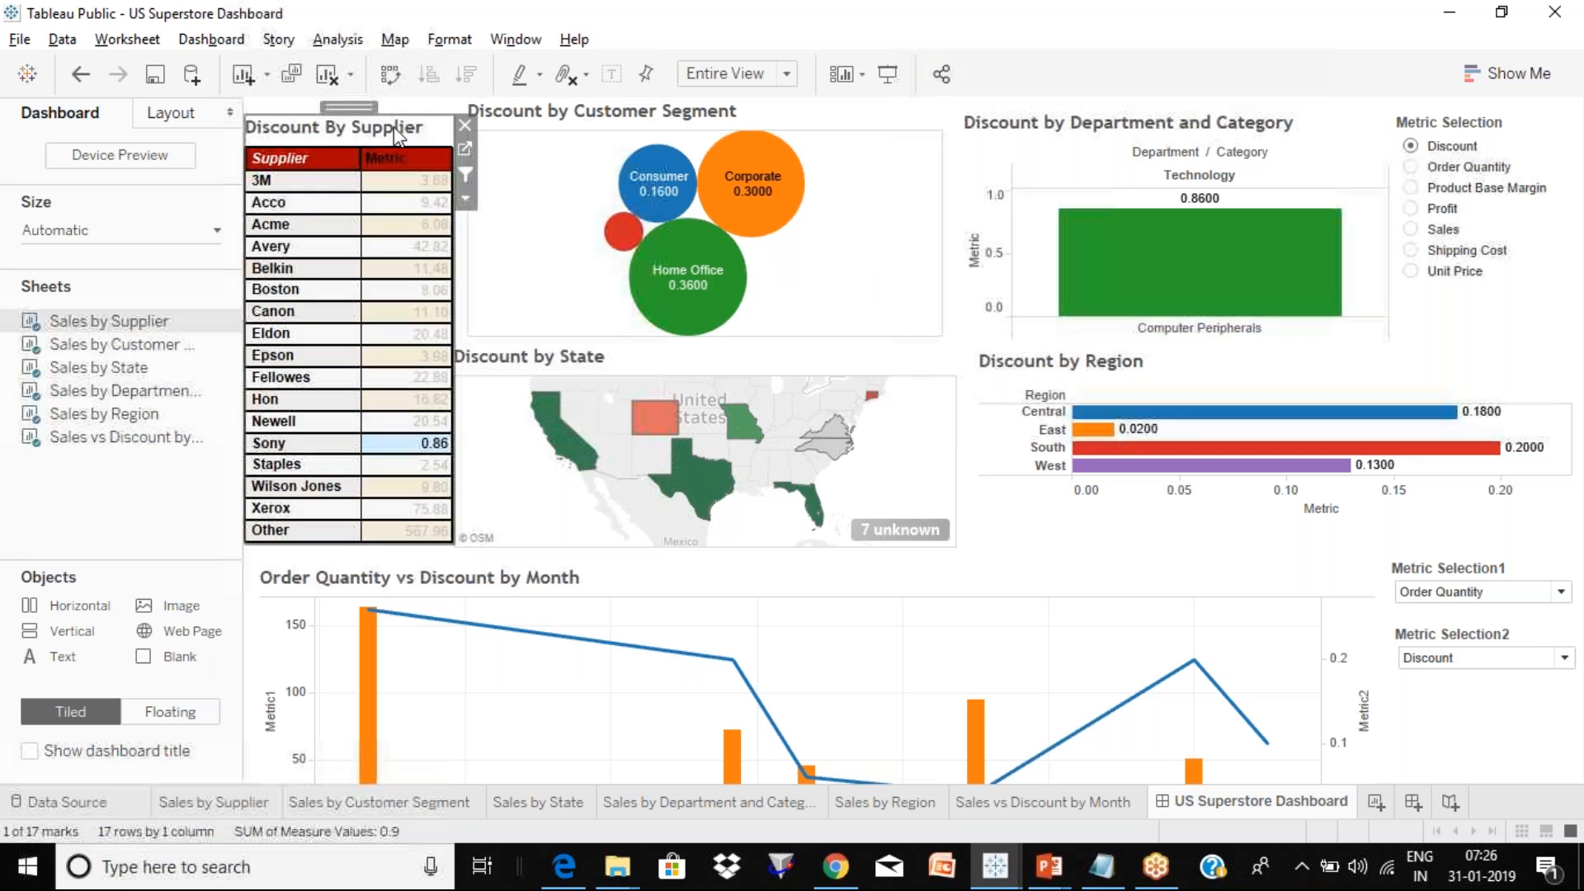
left_click(465, 198)
left_click(537, 529)
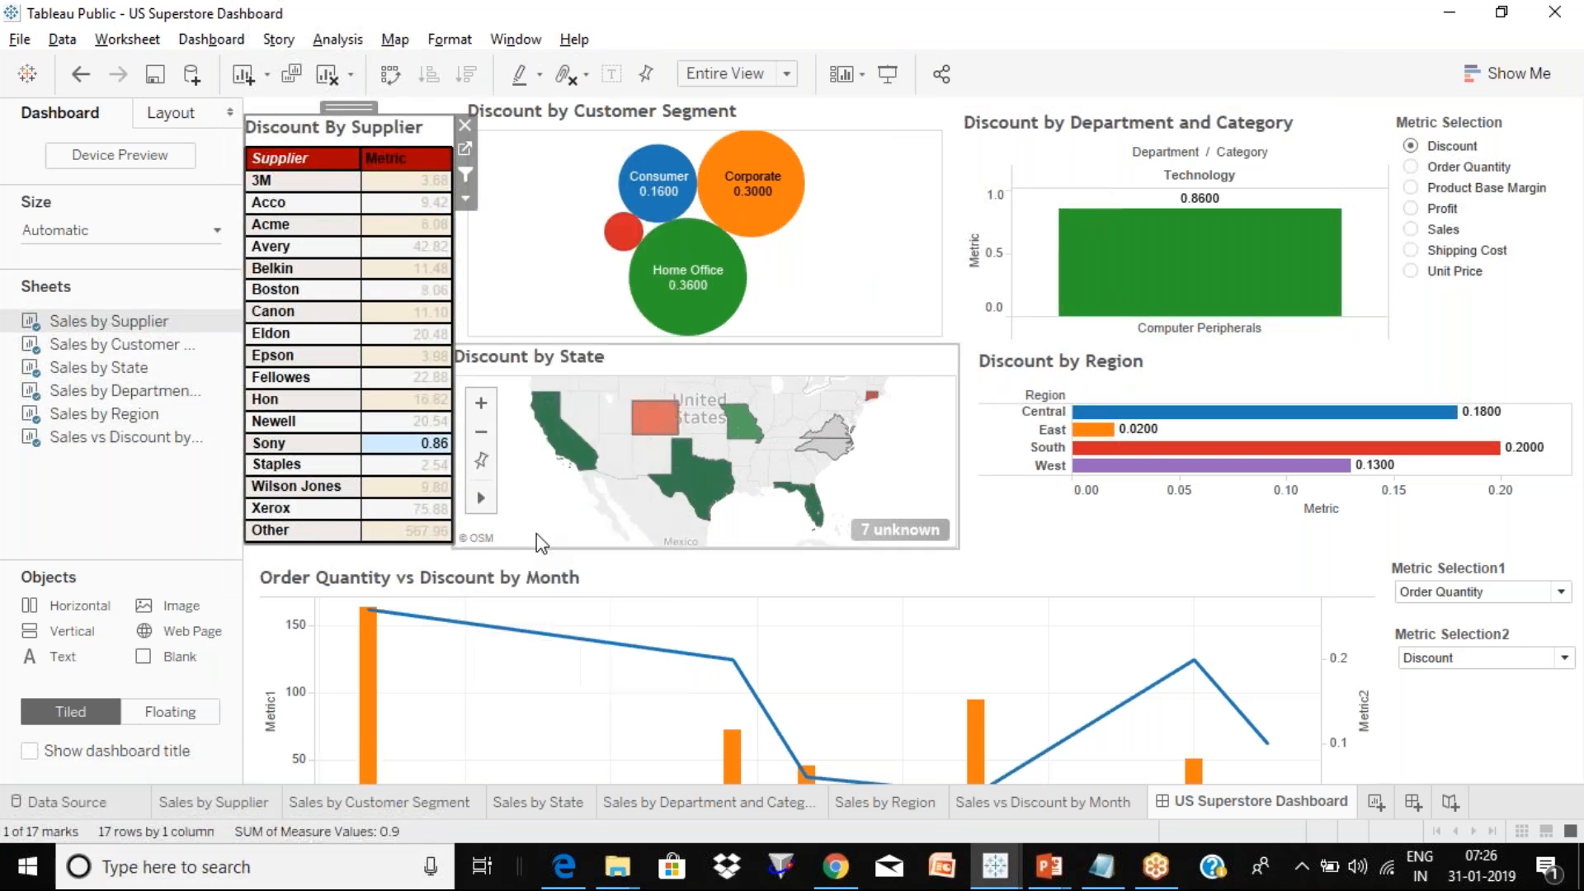
left_click(402, 334)
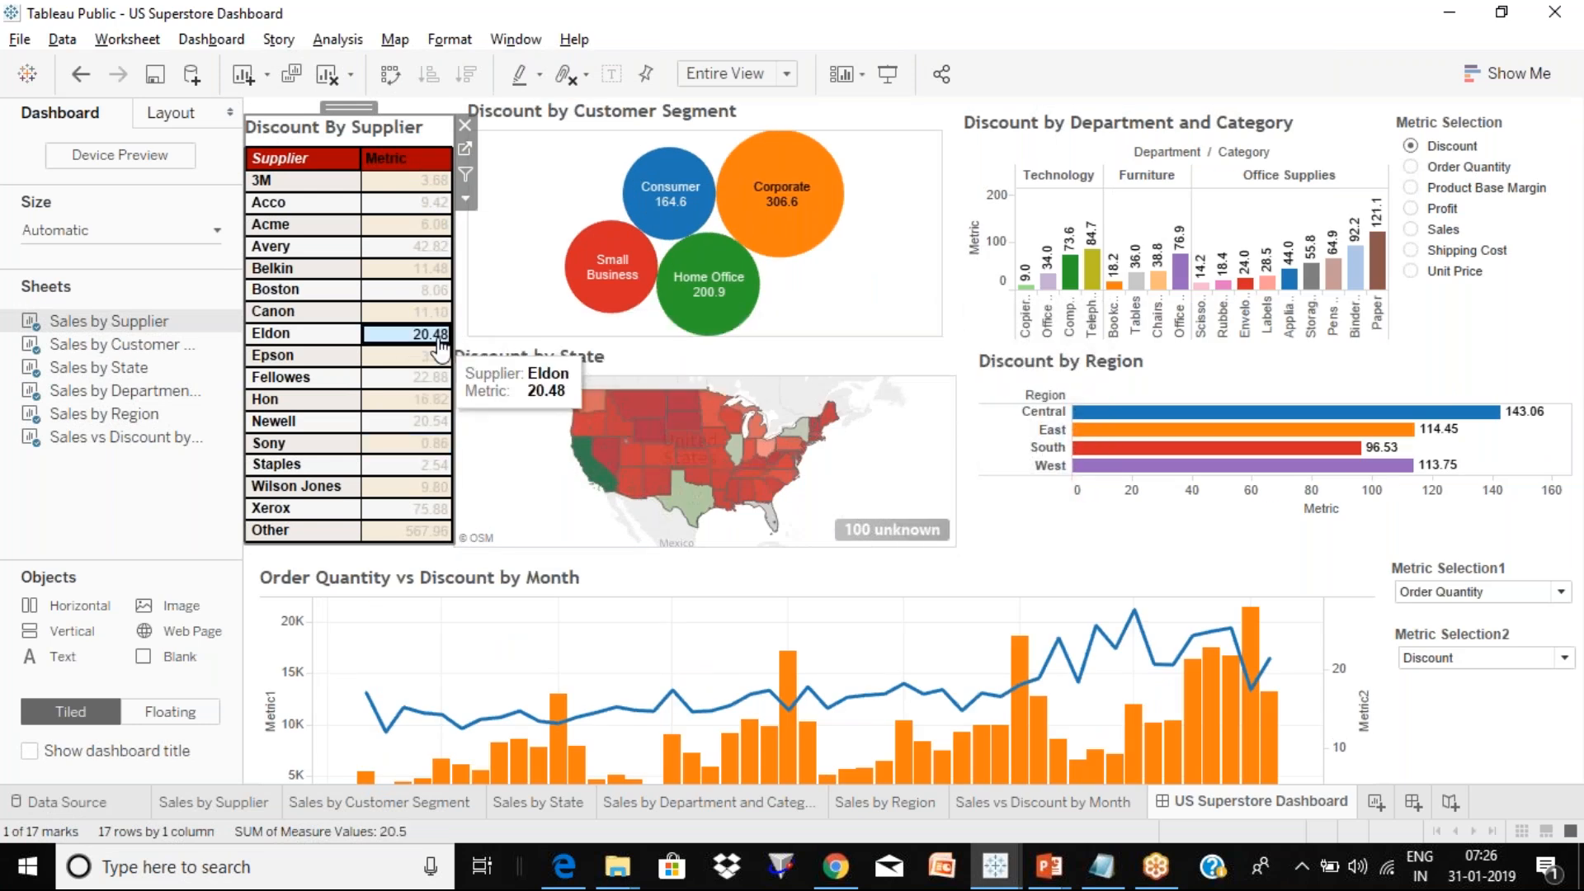
left_click(441, 340)
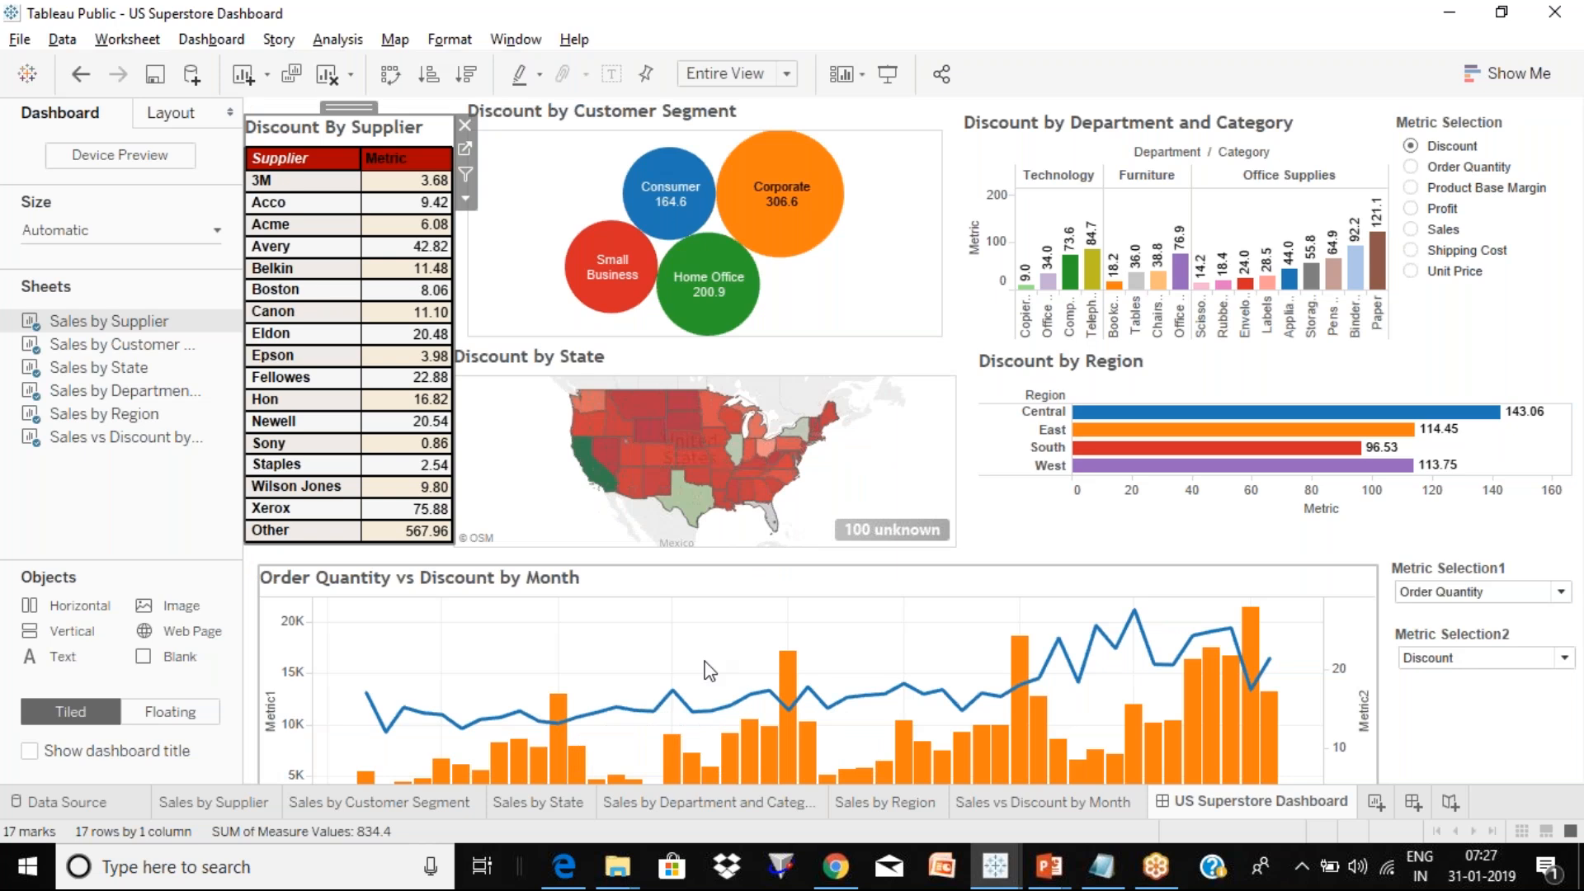
mouse_move(725, 252)
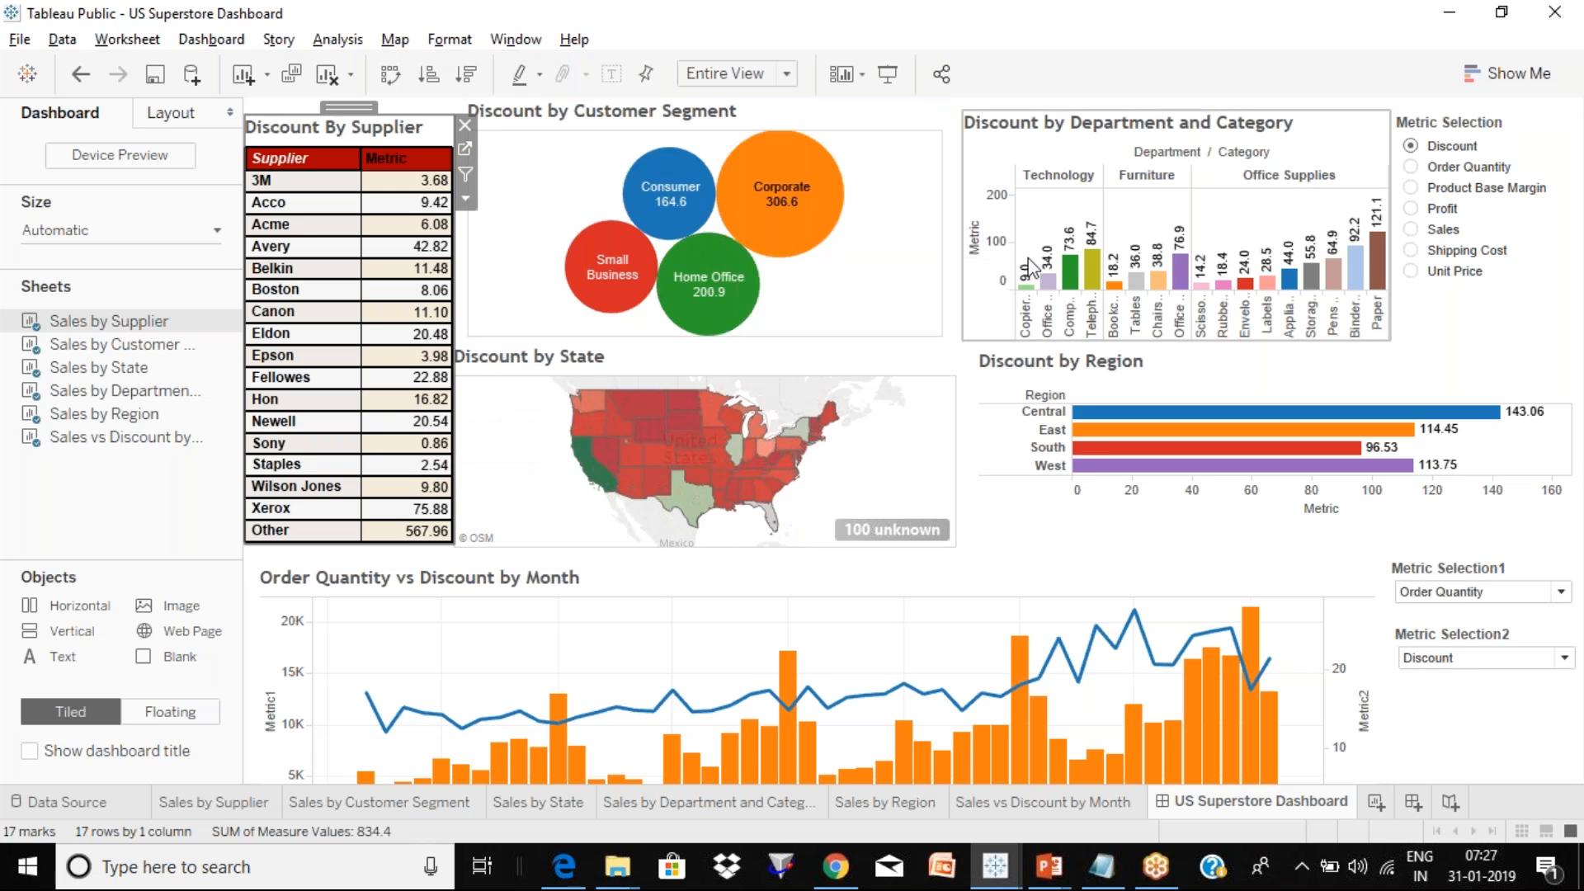
left_click(216, 43)
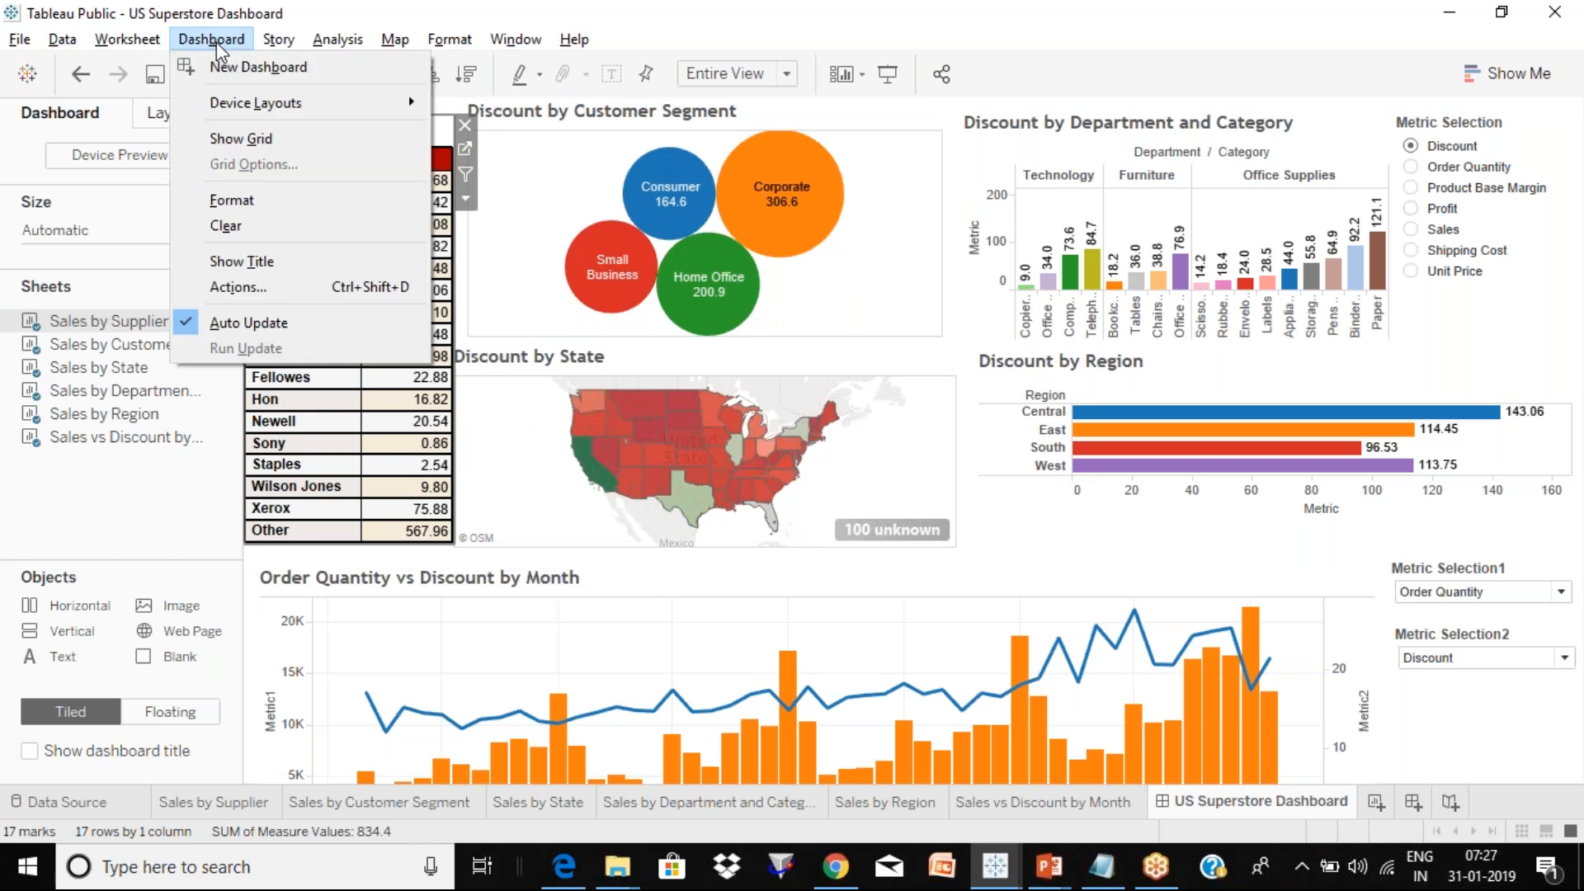
left_click(265, 293)
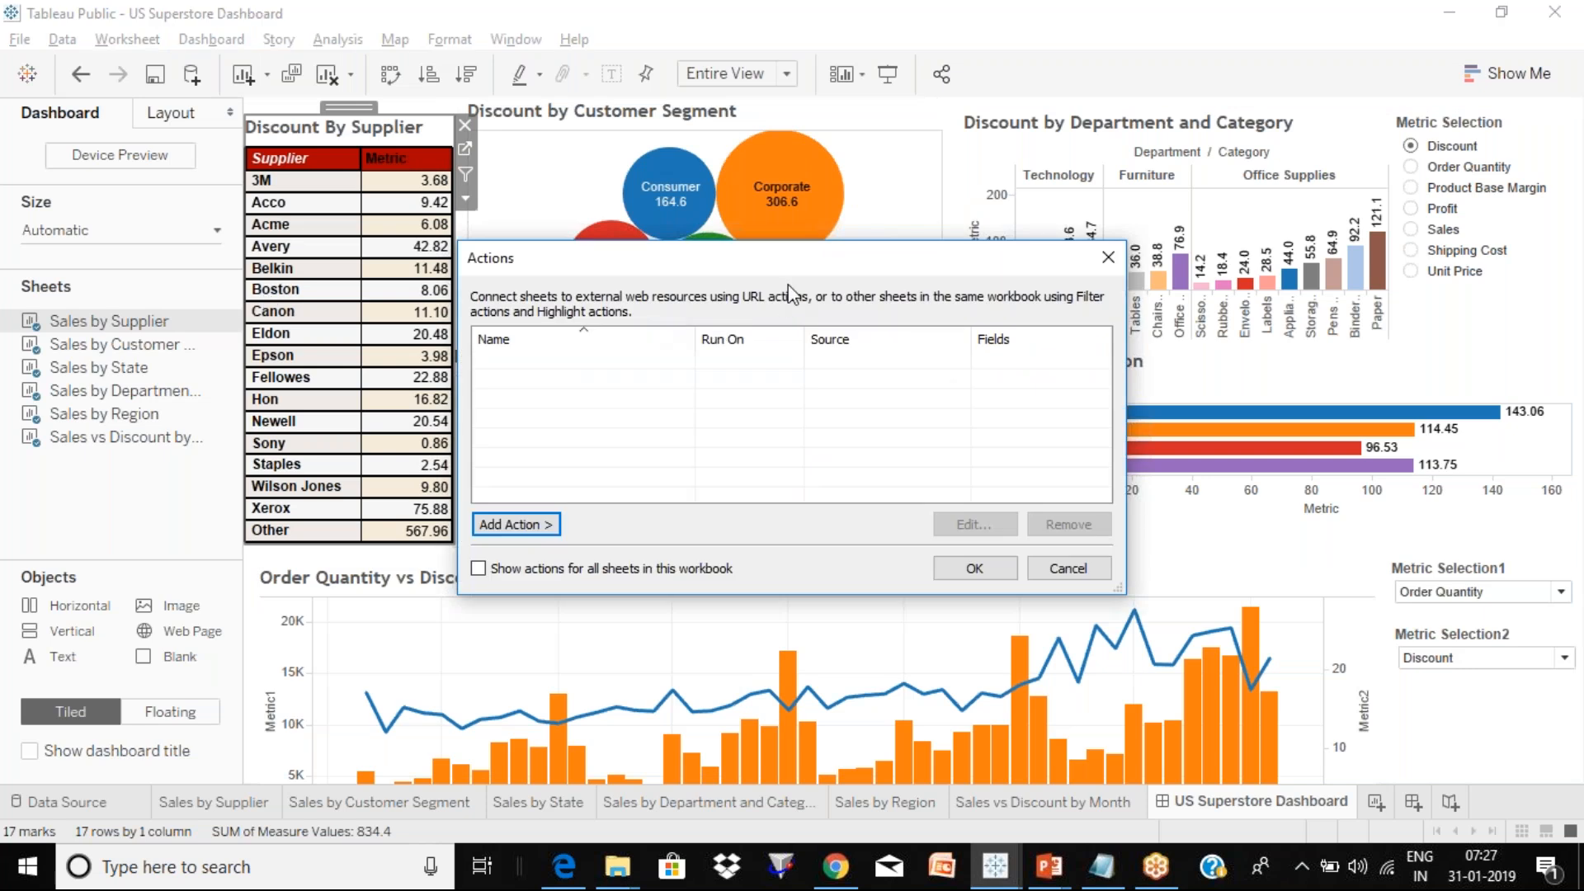
left_click_drag(900, 268, 795, 177)
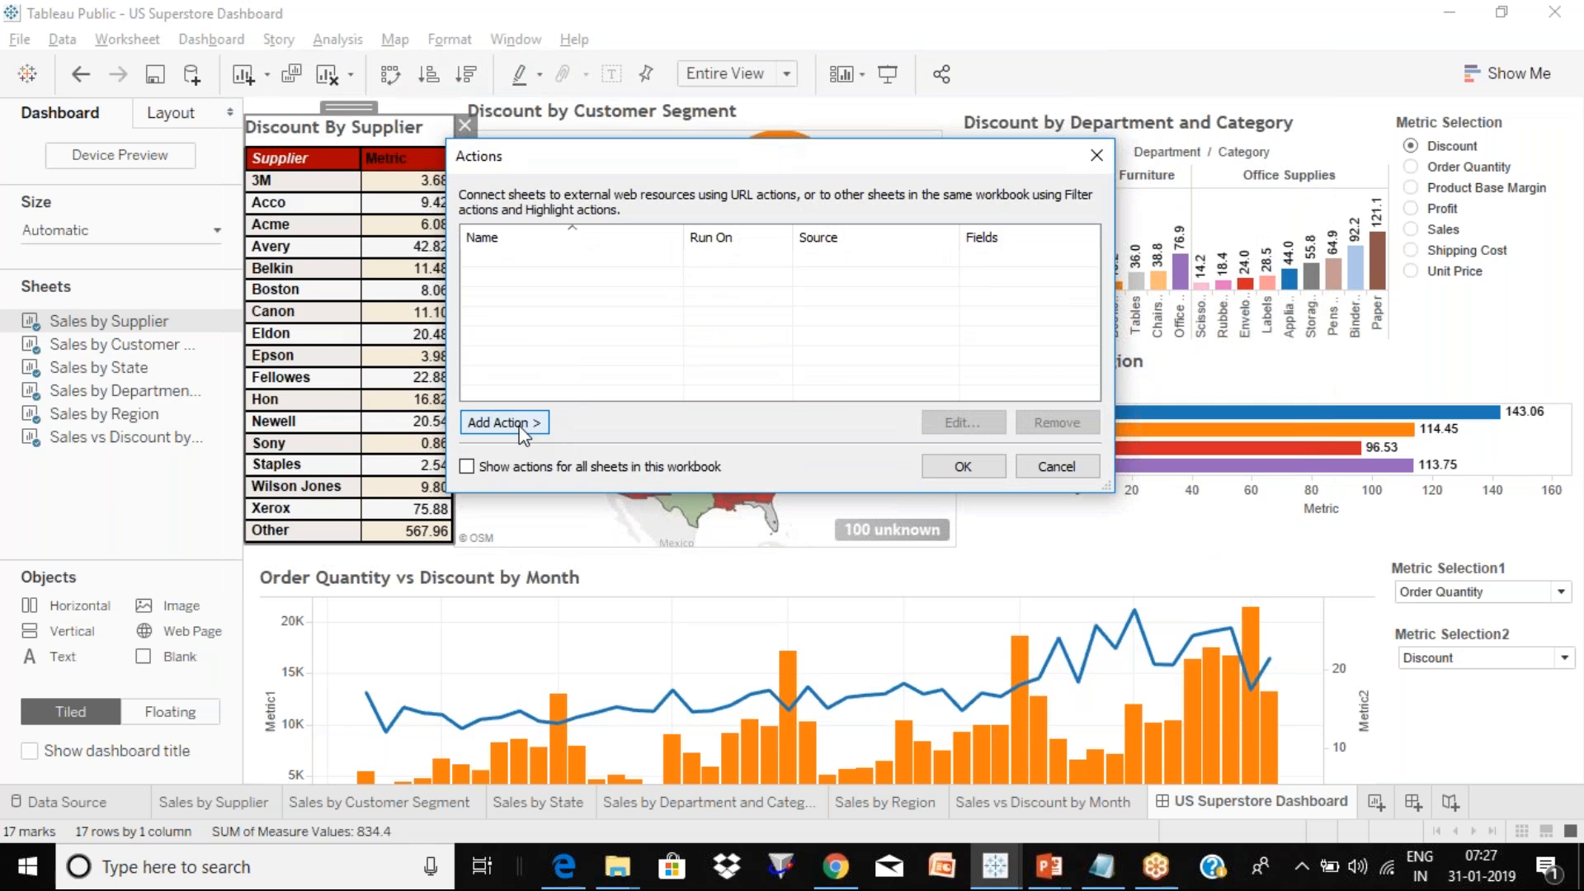
left_click(523, 425)
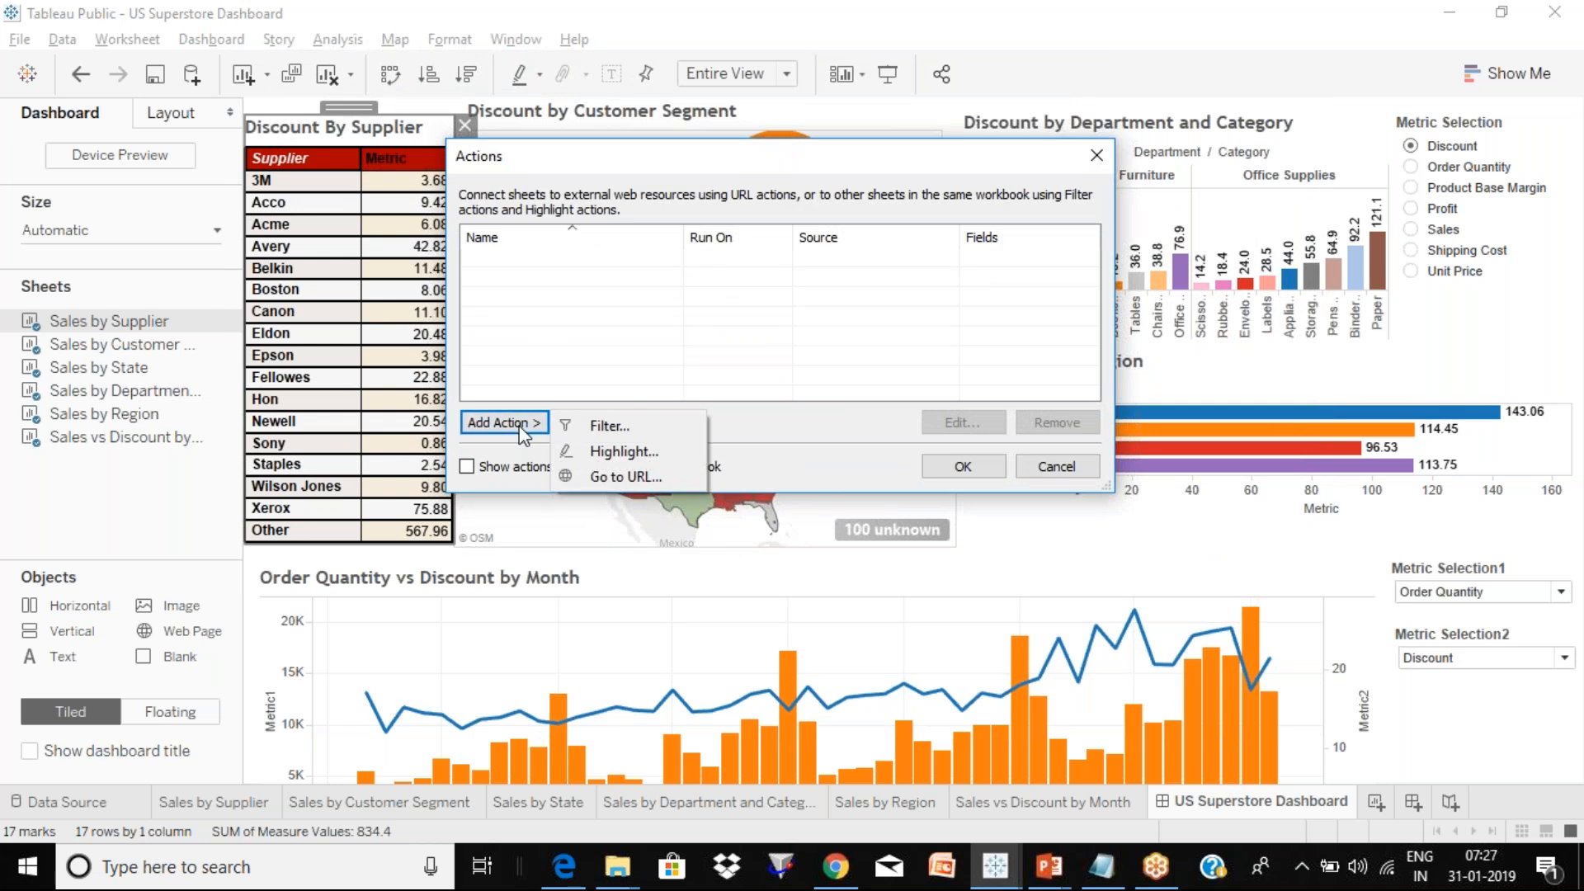
left_click(627, 427)
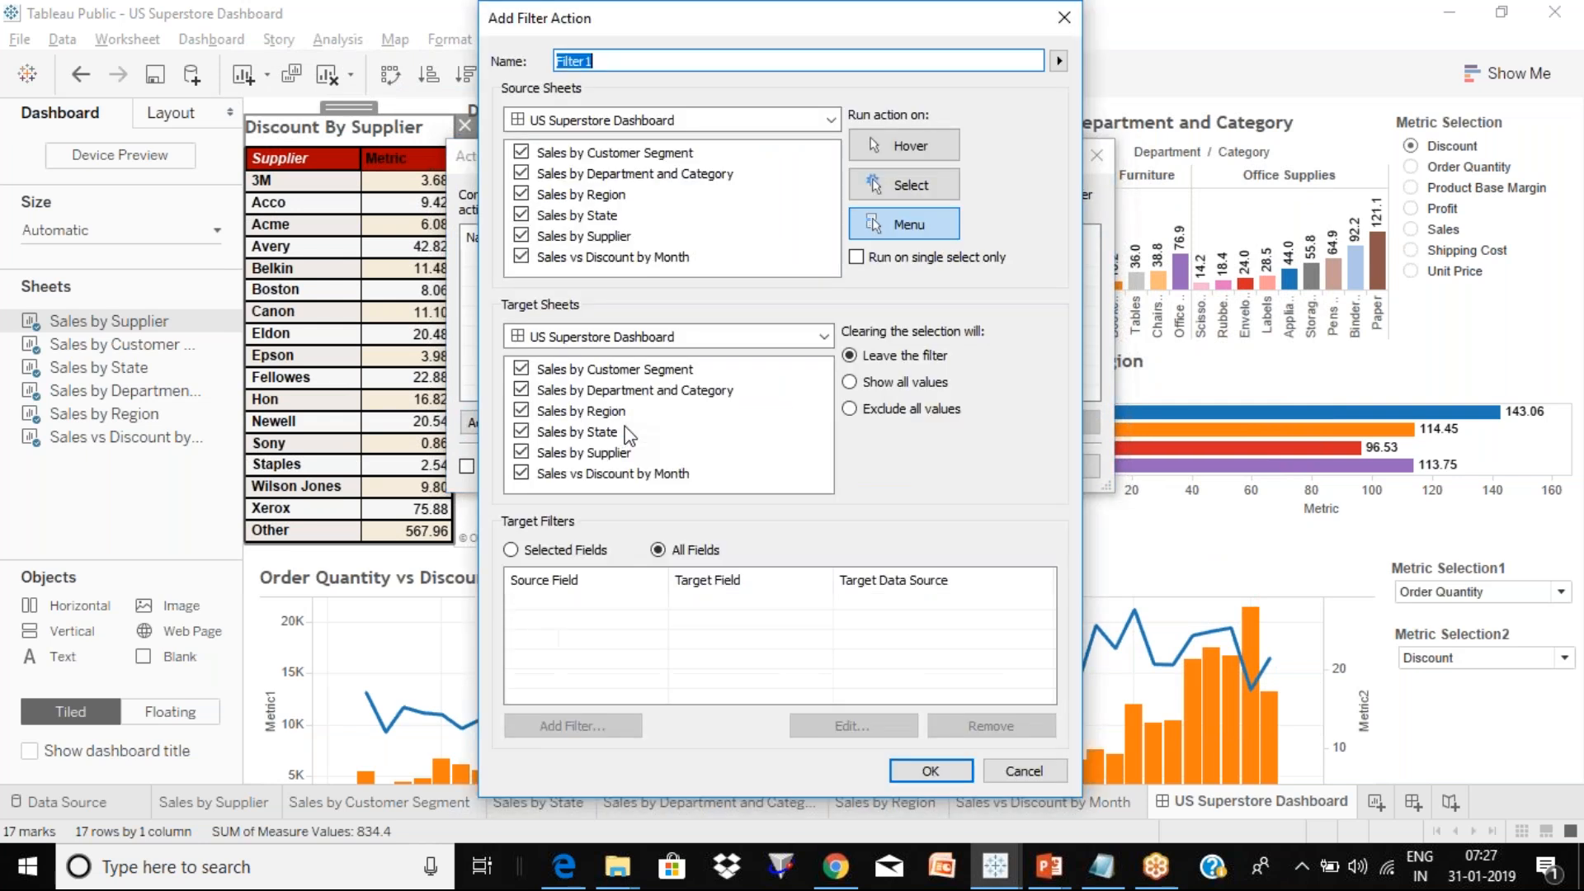
left_click_drag(729, 38, 953, 66)
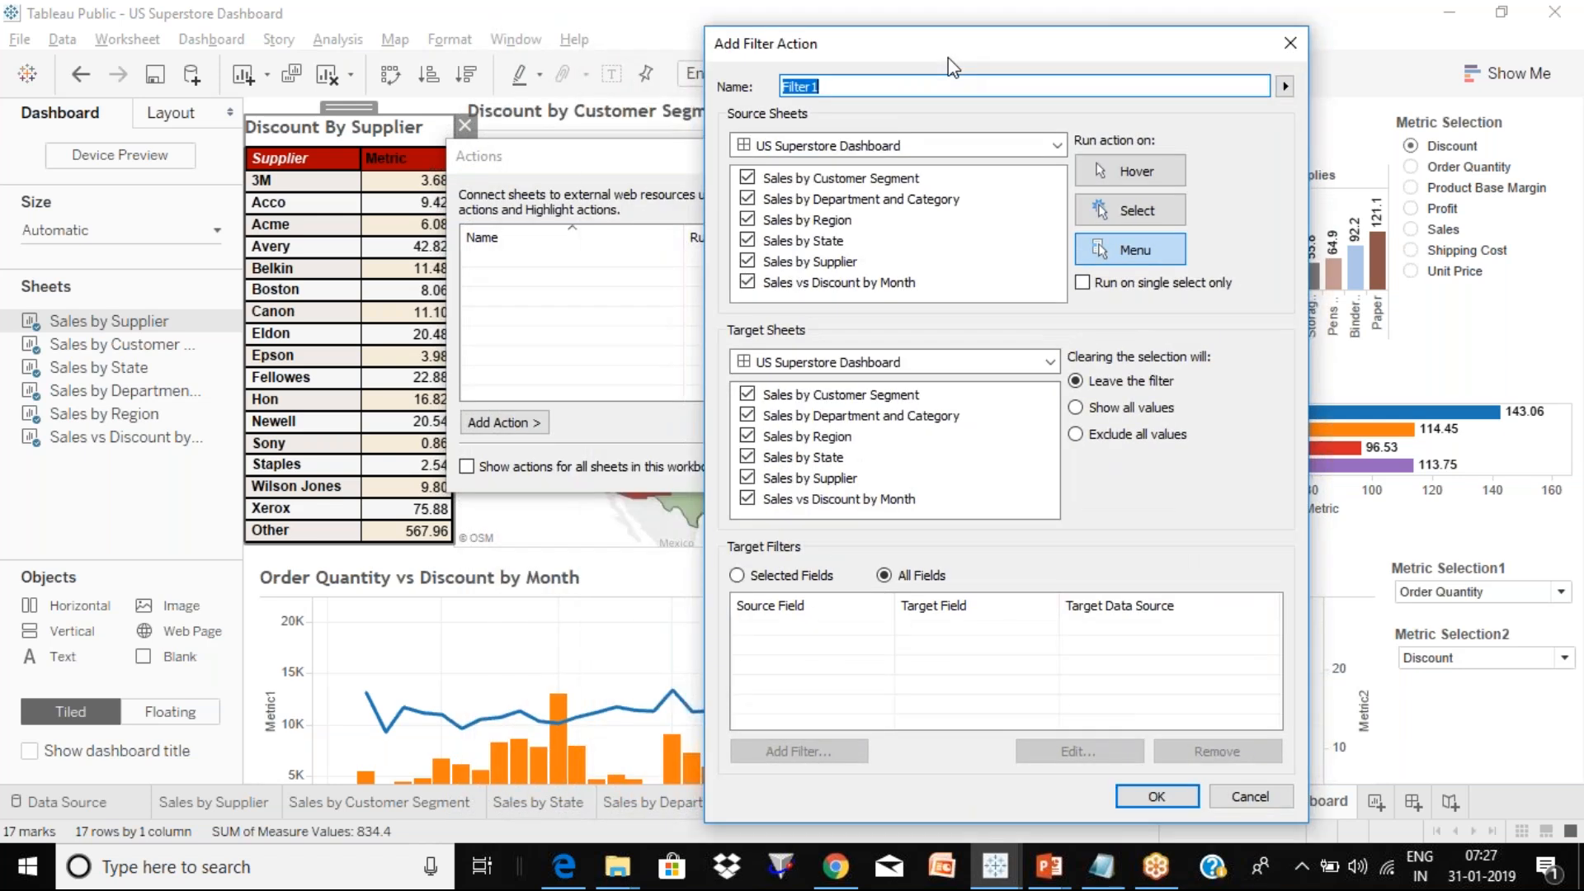
key("BackSpace")
key("BackSpace")
key("BackSpace")
key("BackSpace")
key("BackSpace")
key("BackSpace")
key("BackSpace")
type("table to All")
key("Return")
key("Return")
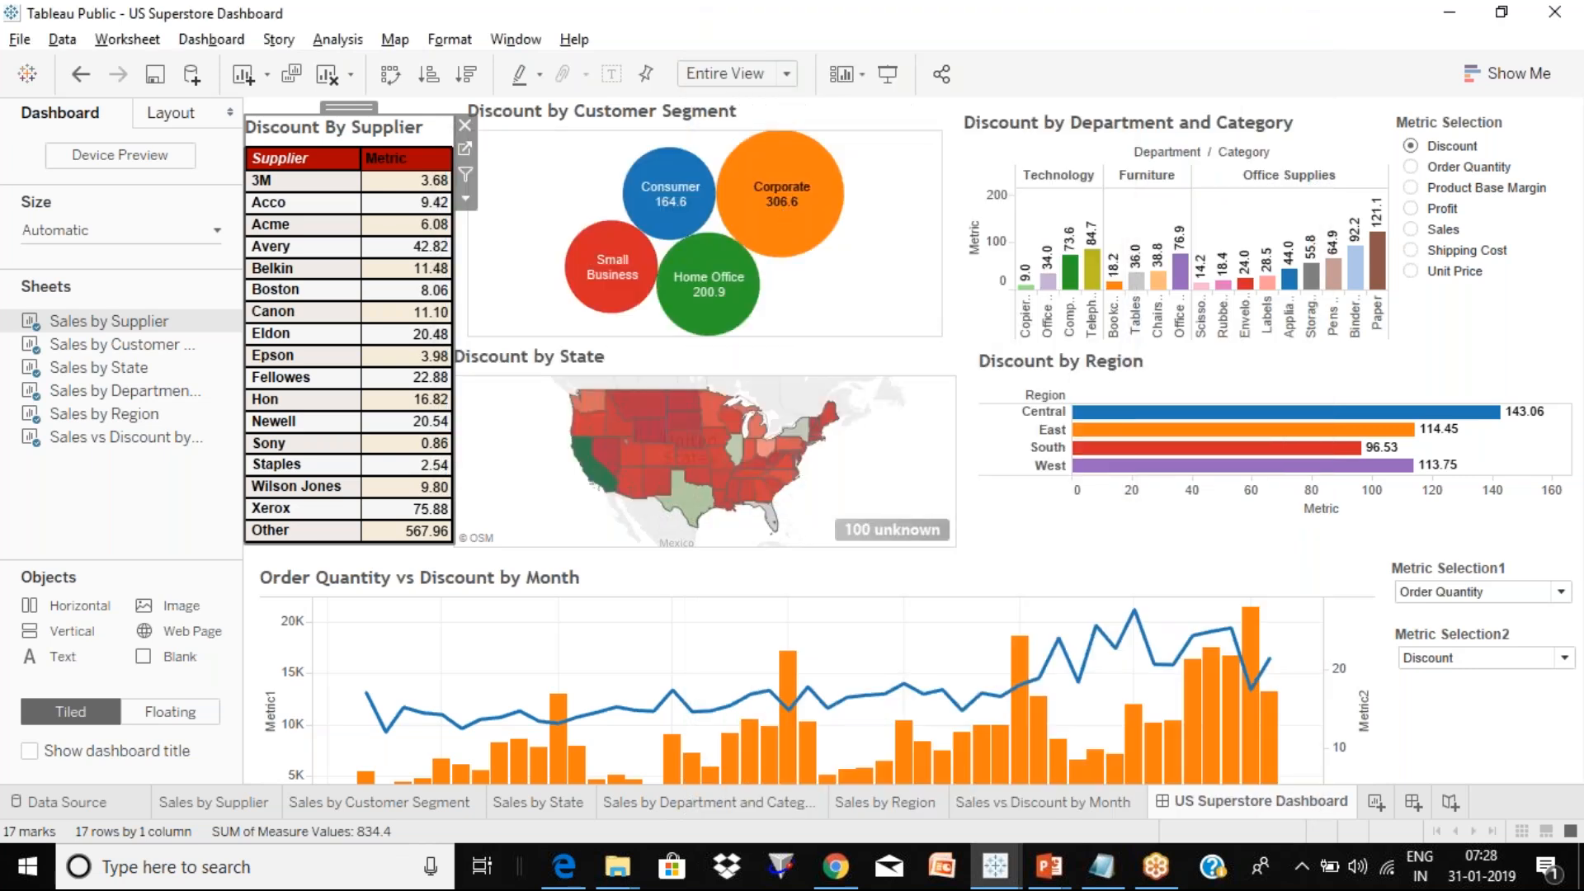
Add a dashboard filter action and name it "table to All".
left_click(783, 213)
left_click(211, 40)
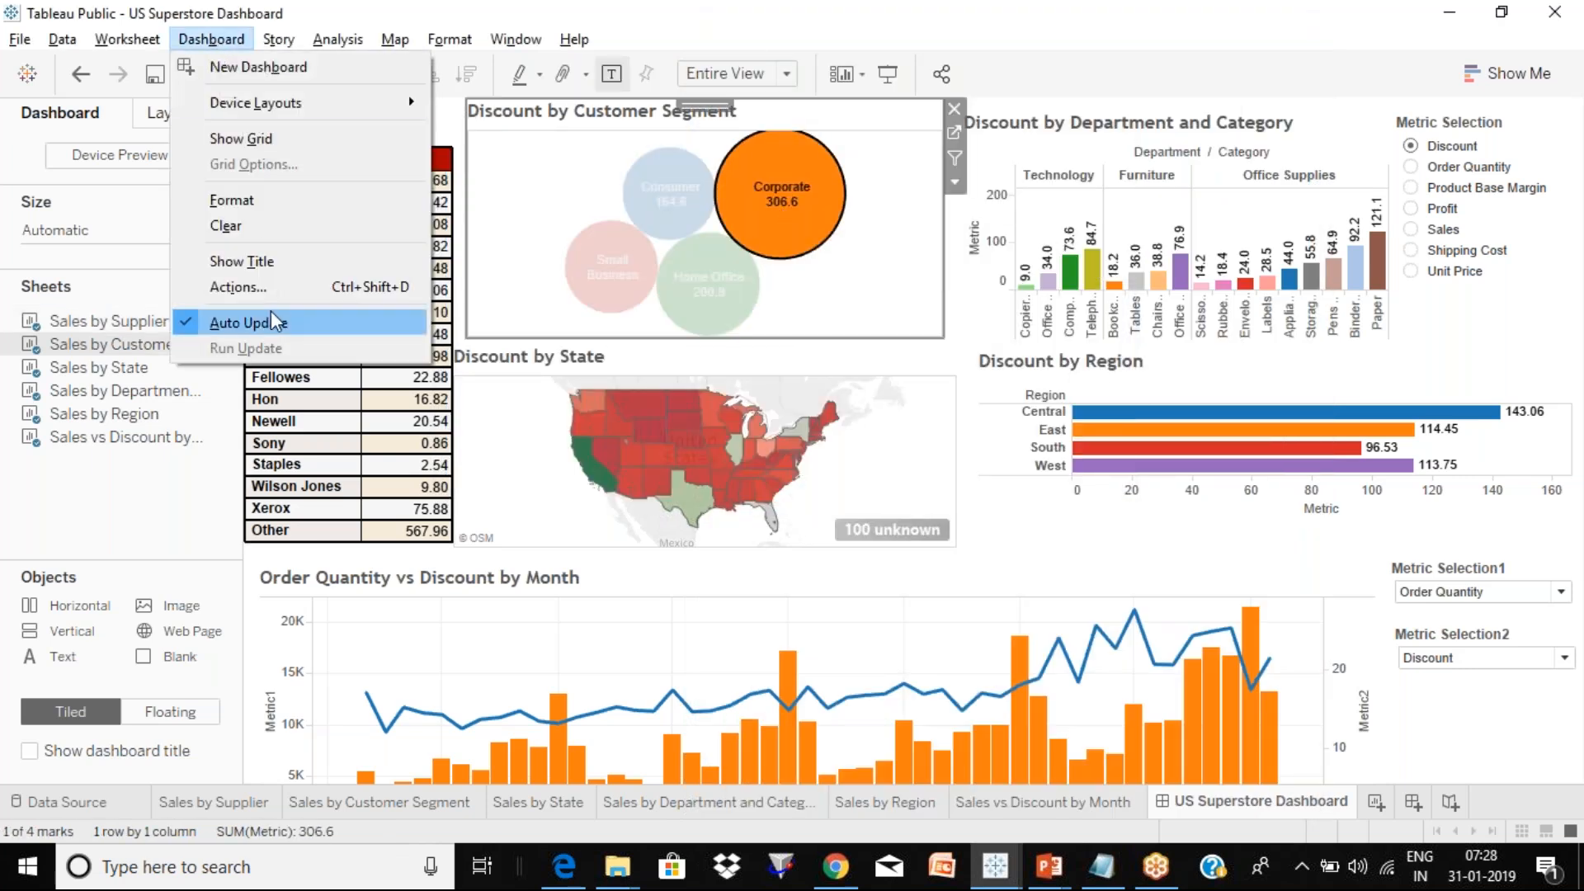
left_click(270, 289)
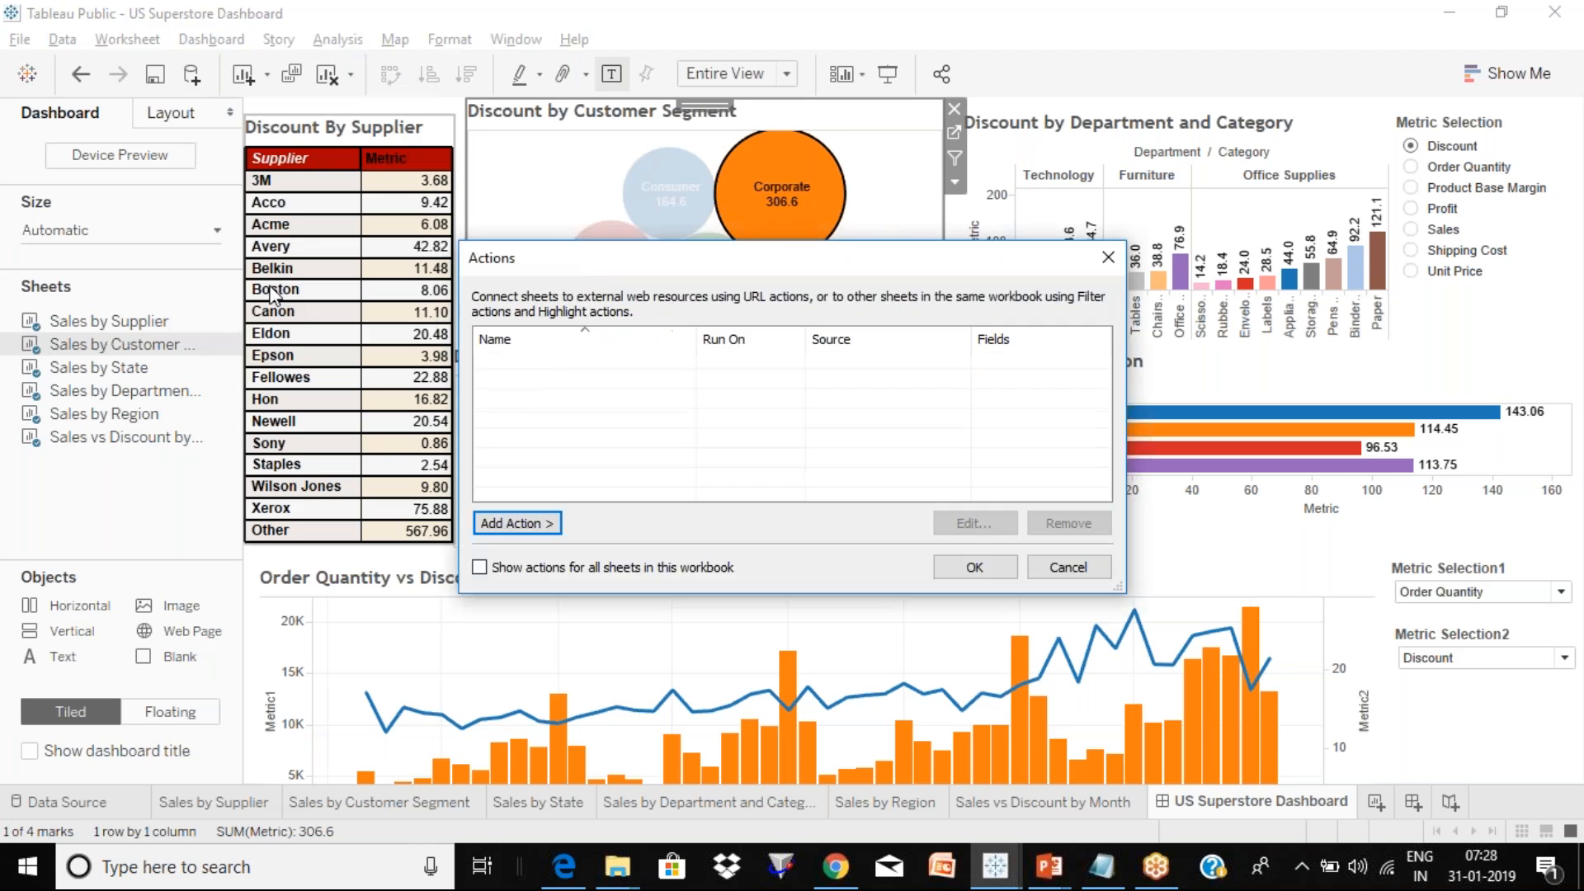
left_click(518, 524)
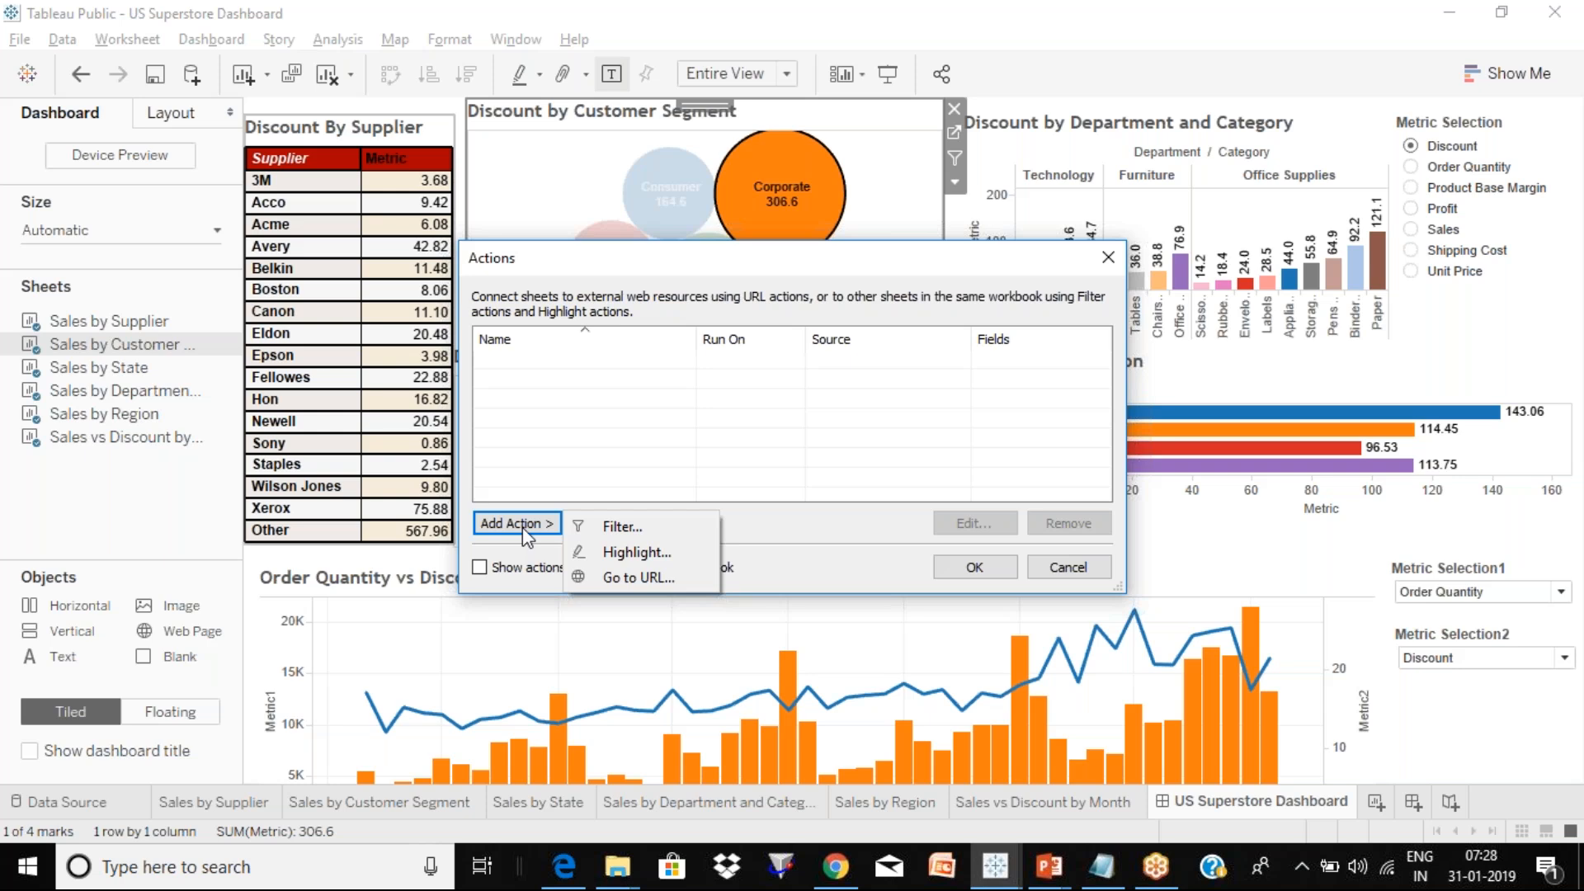
left_click(635, 528)
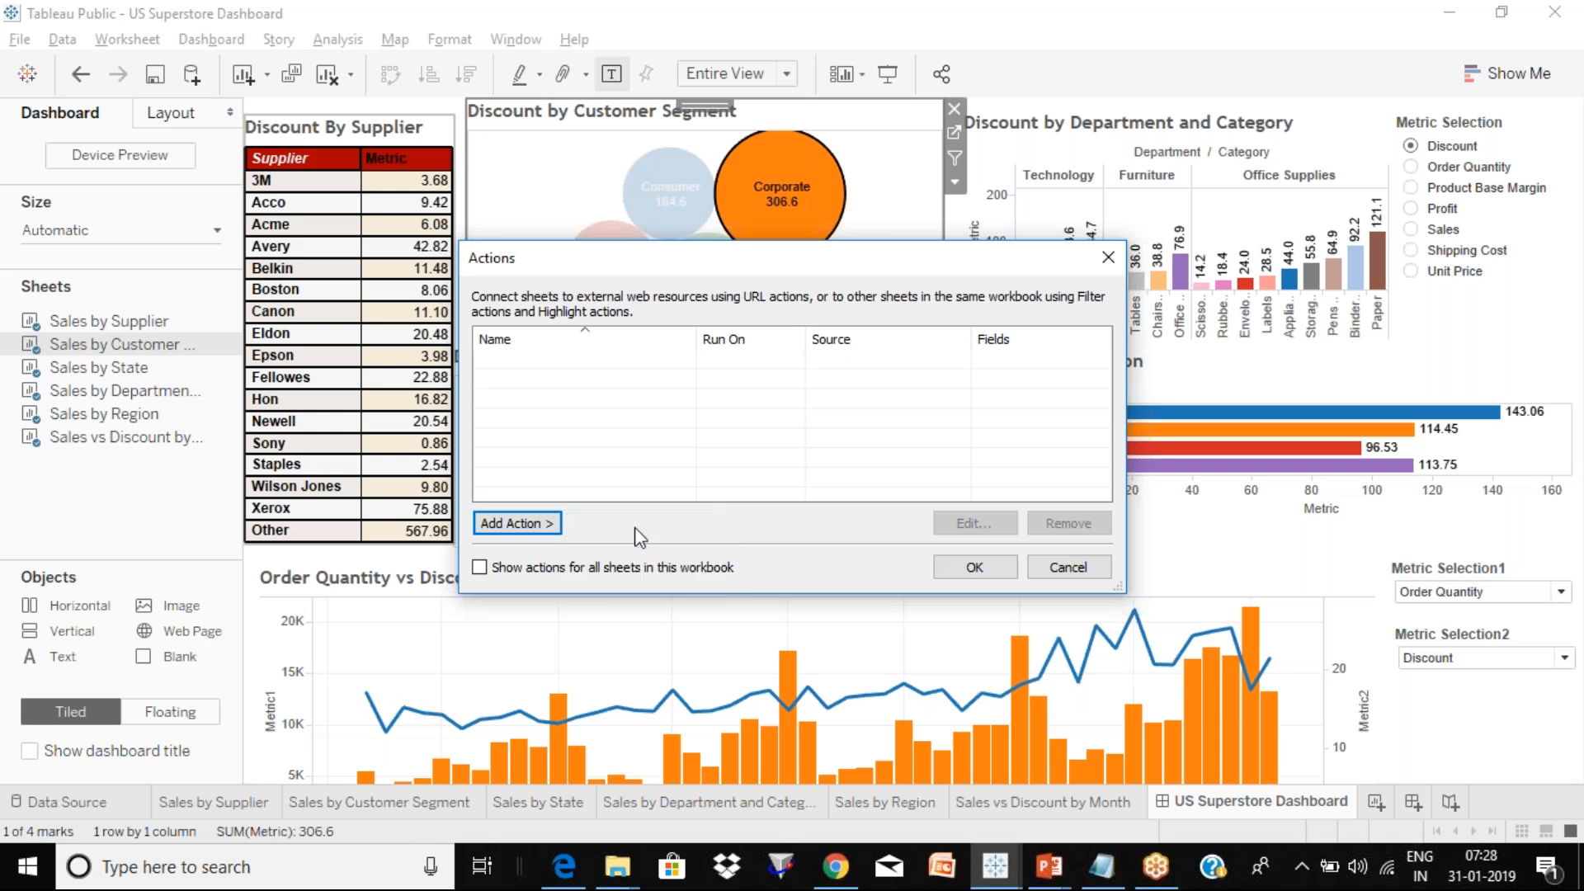
left_click_drag(719, 33, 834, 42)
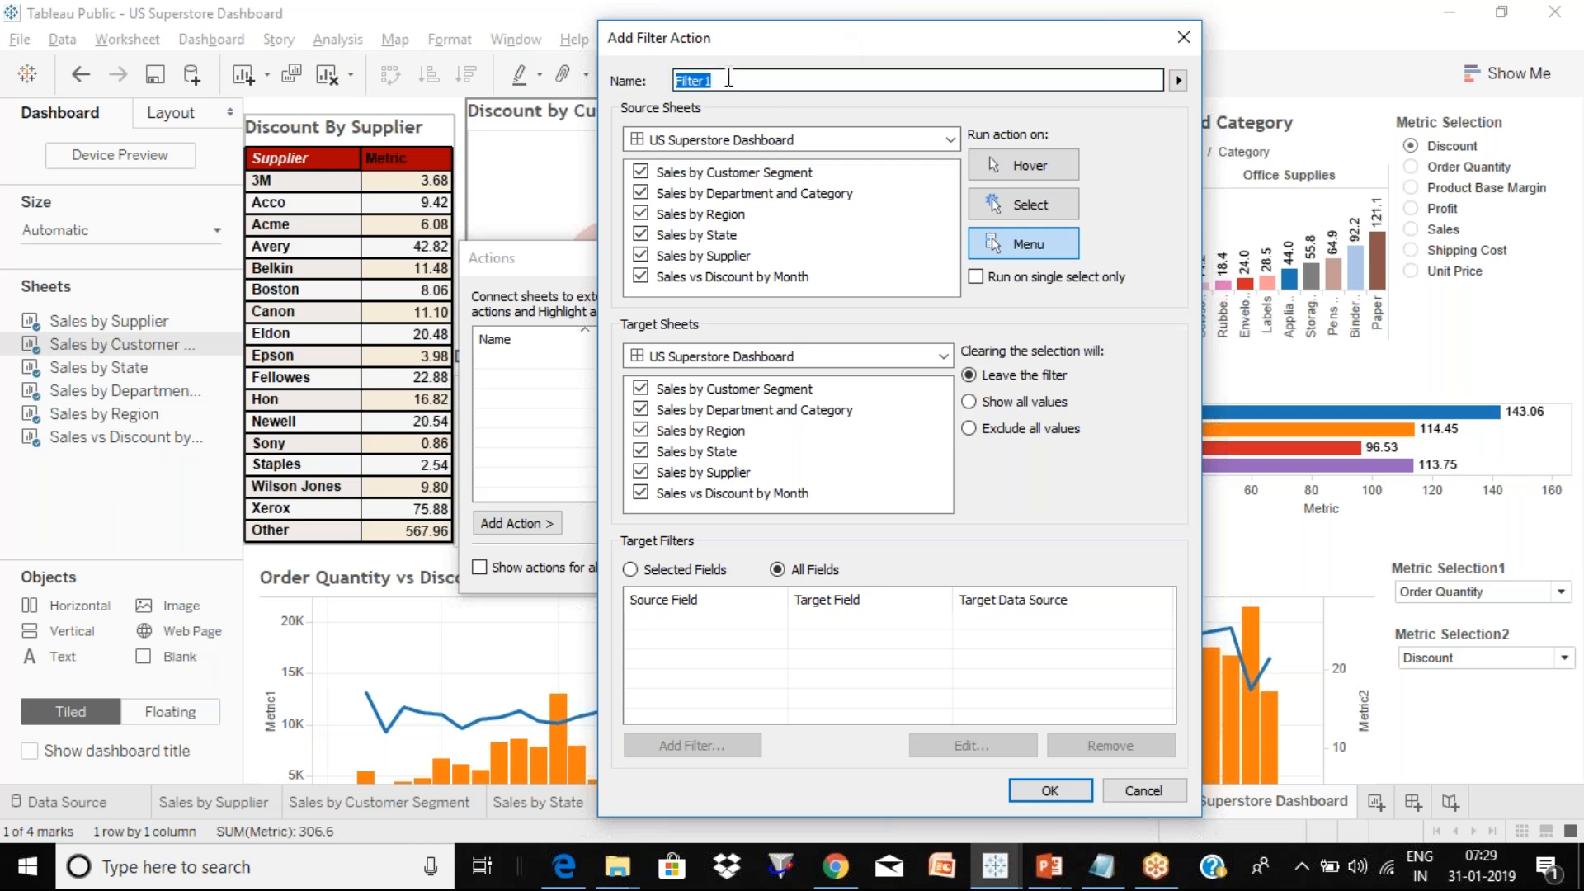
key("BackSpace")
type("table to All")
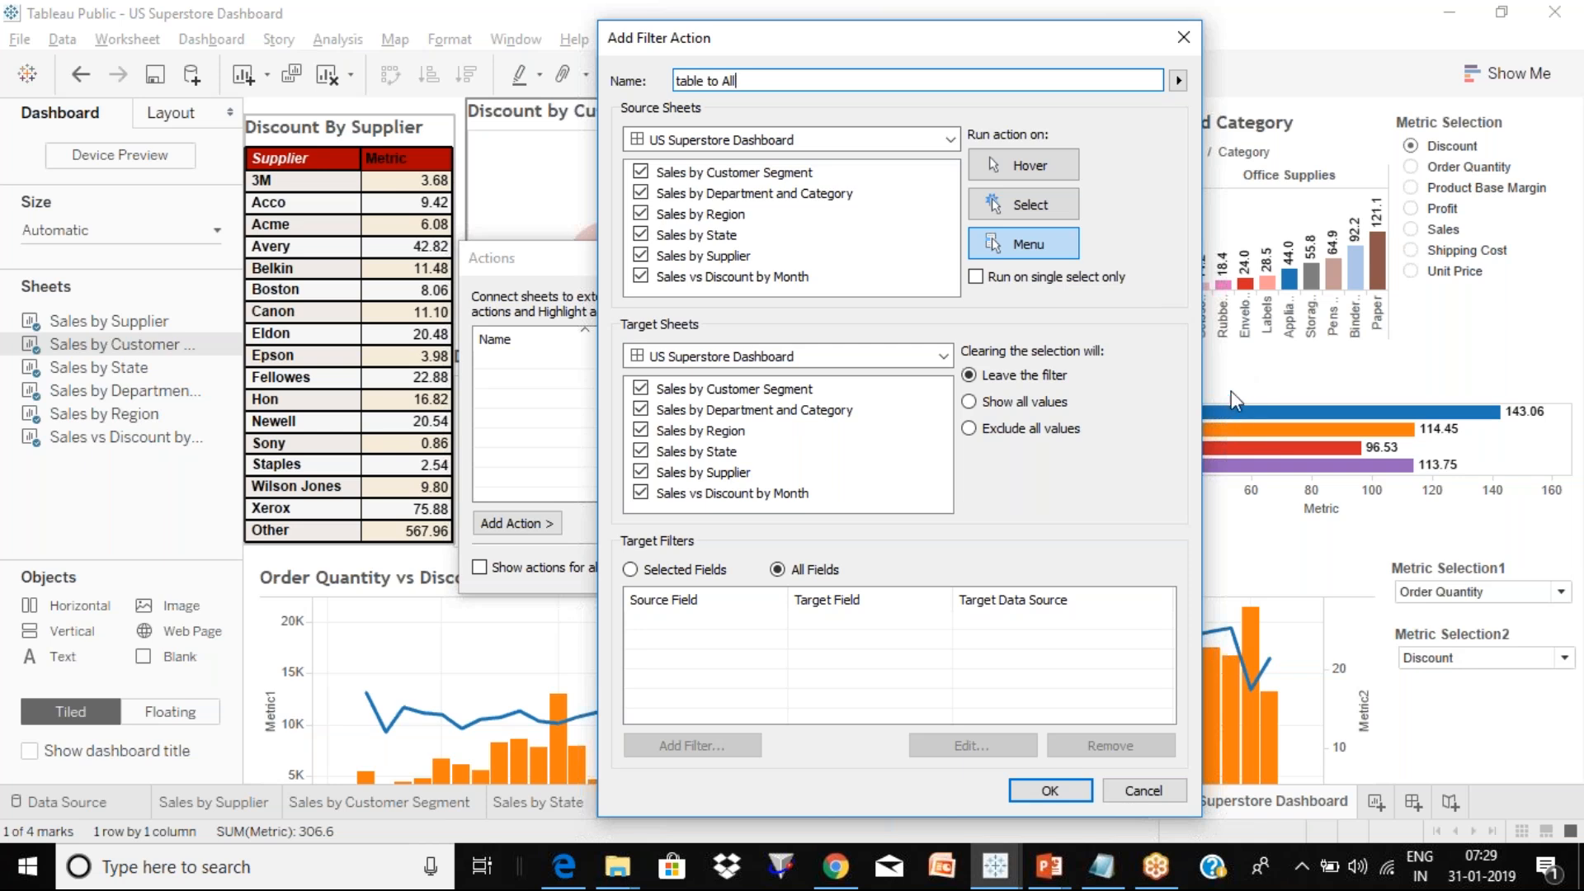
left_click_drag(796, 86, 608, 78)
left_click(777, 88)
Limit the action's source sheets to Sales by Supplier and exclude Sales by Supplier from its target sheets.
left_click(641, 234)
left_click(641, 215)
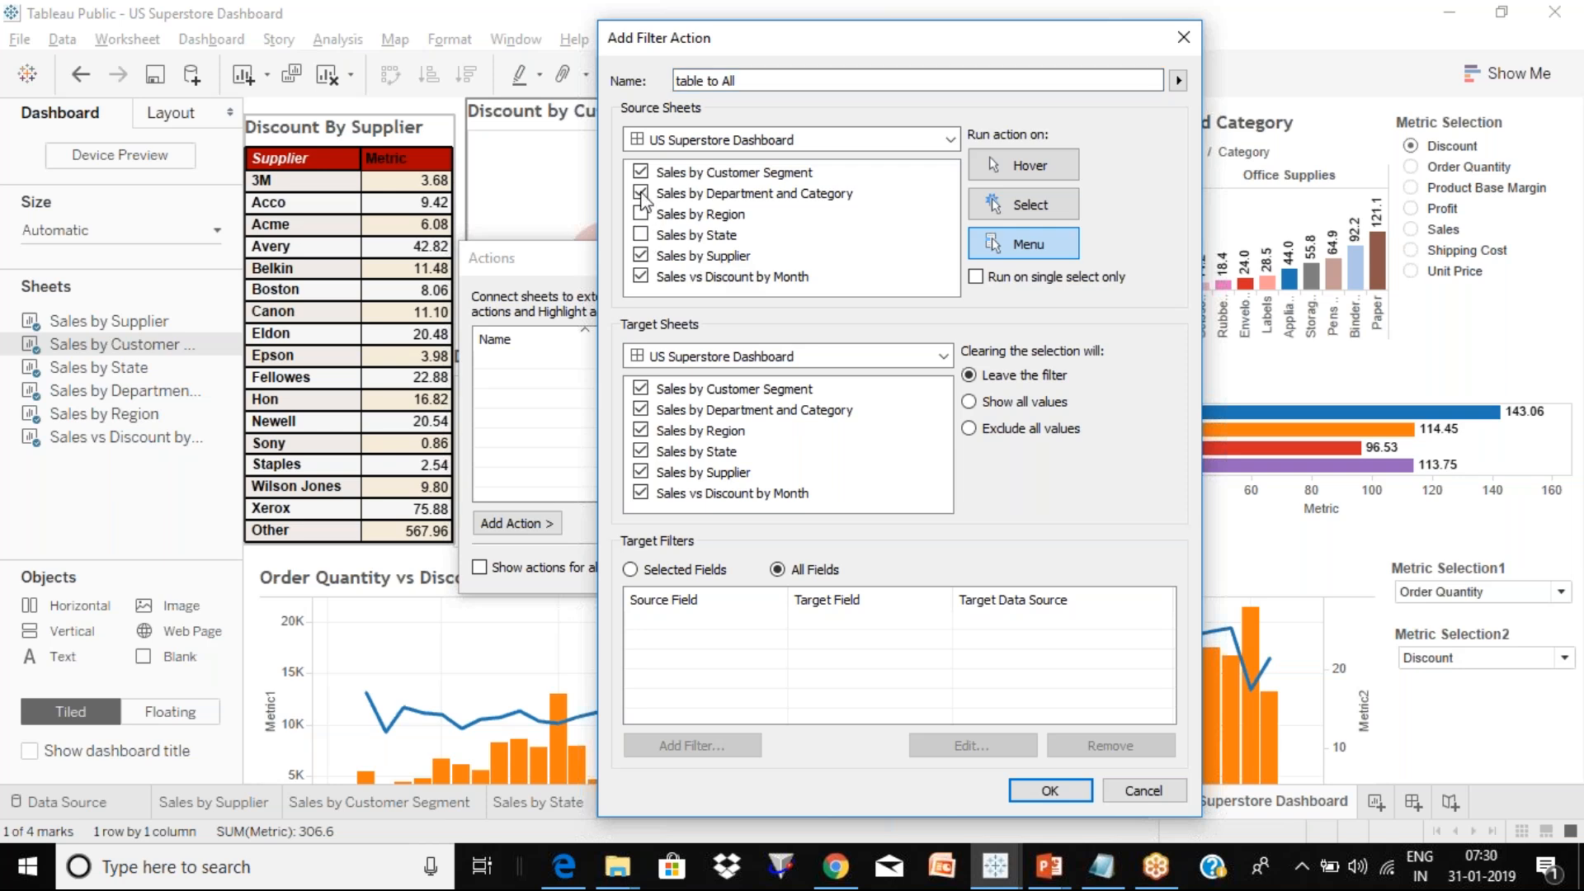
left_click(641, 193)
left_click(641, 172)
left_click_drag(946, 46, 907, 439)
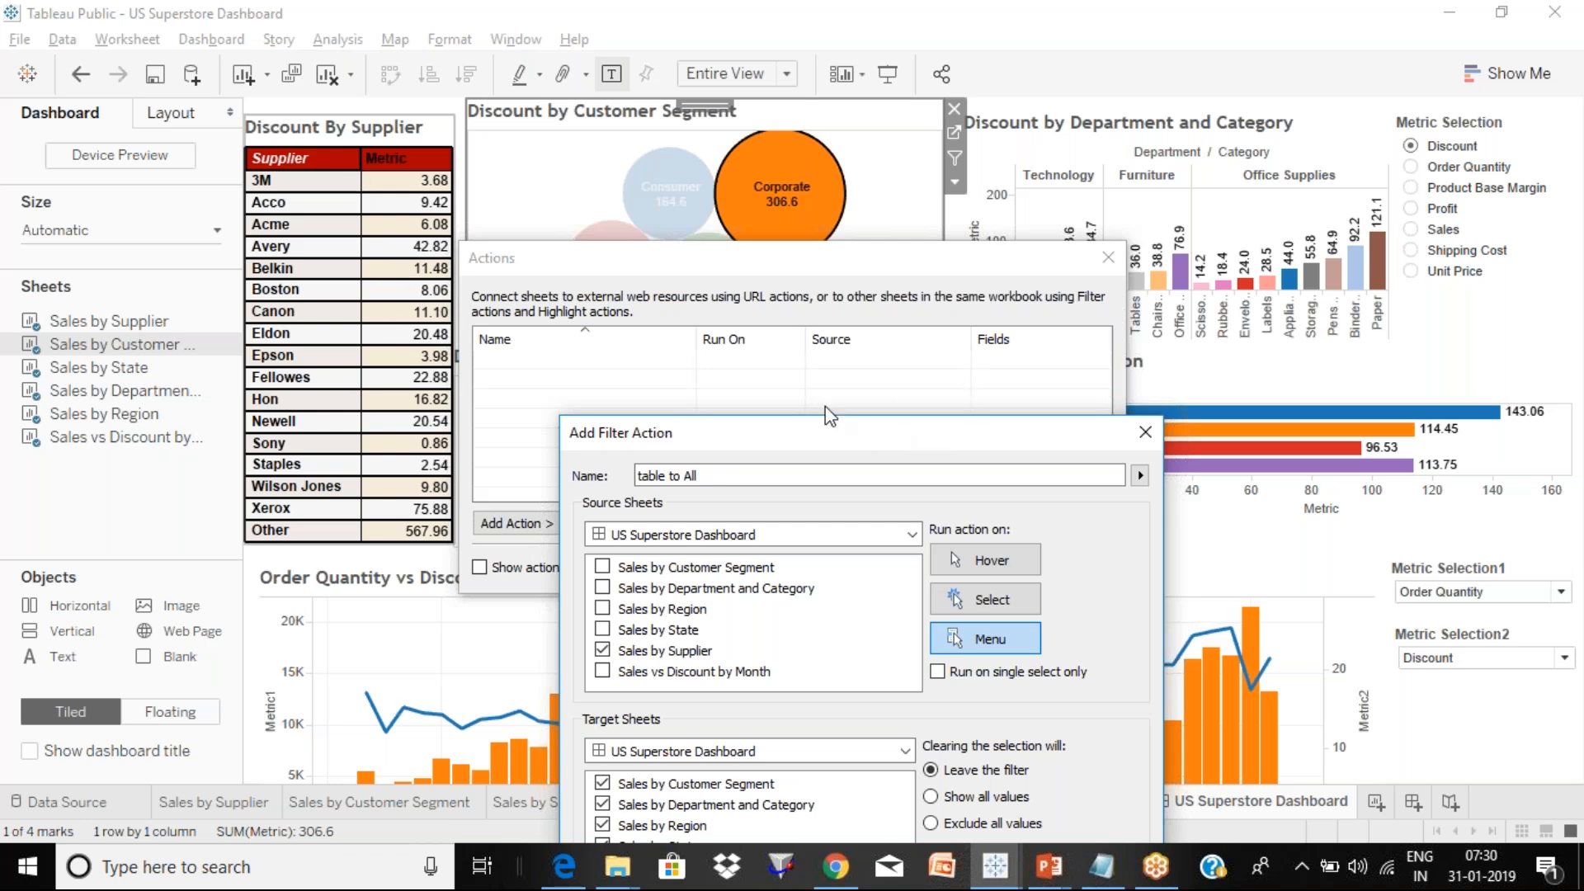
left_click_drag(857, 428, 809, 119)
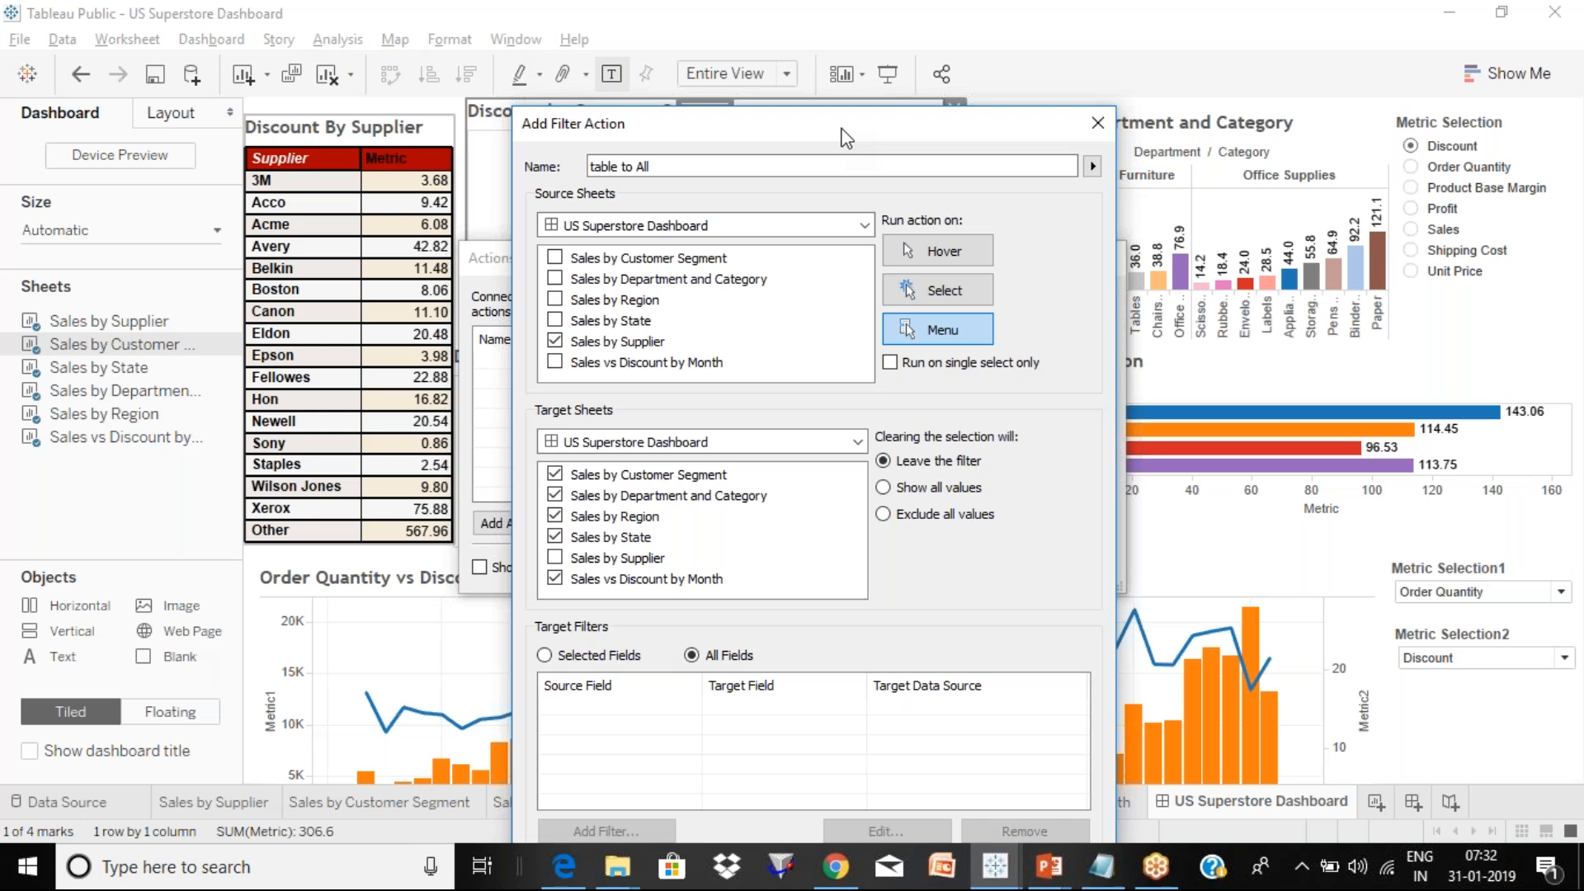
Run the filter action on Select only, show all values when the selection is cleared, and save the action.
left_click_drag(842, 132, 780, 26)
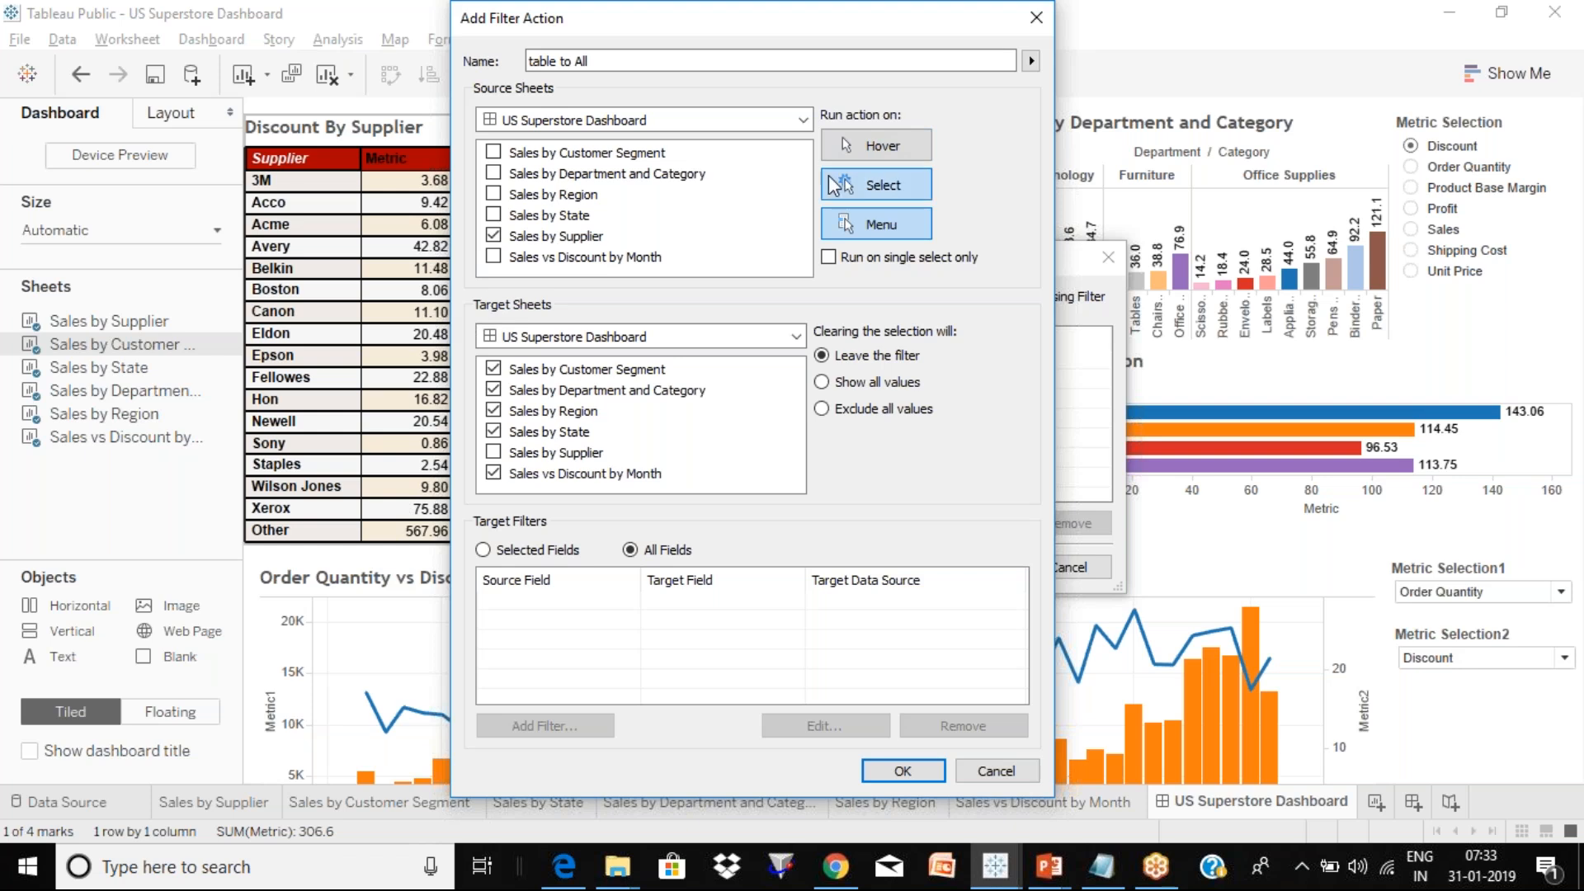
left_click(887, 184)
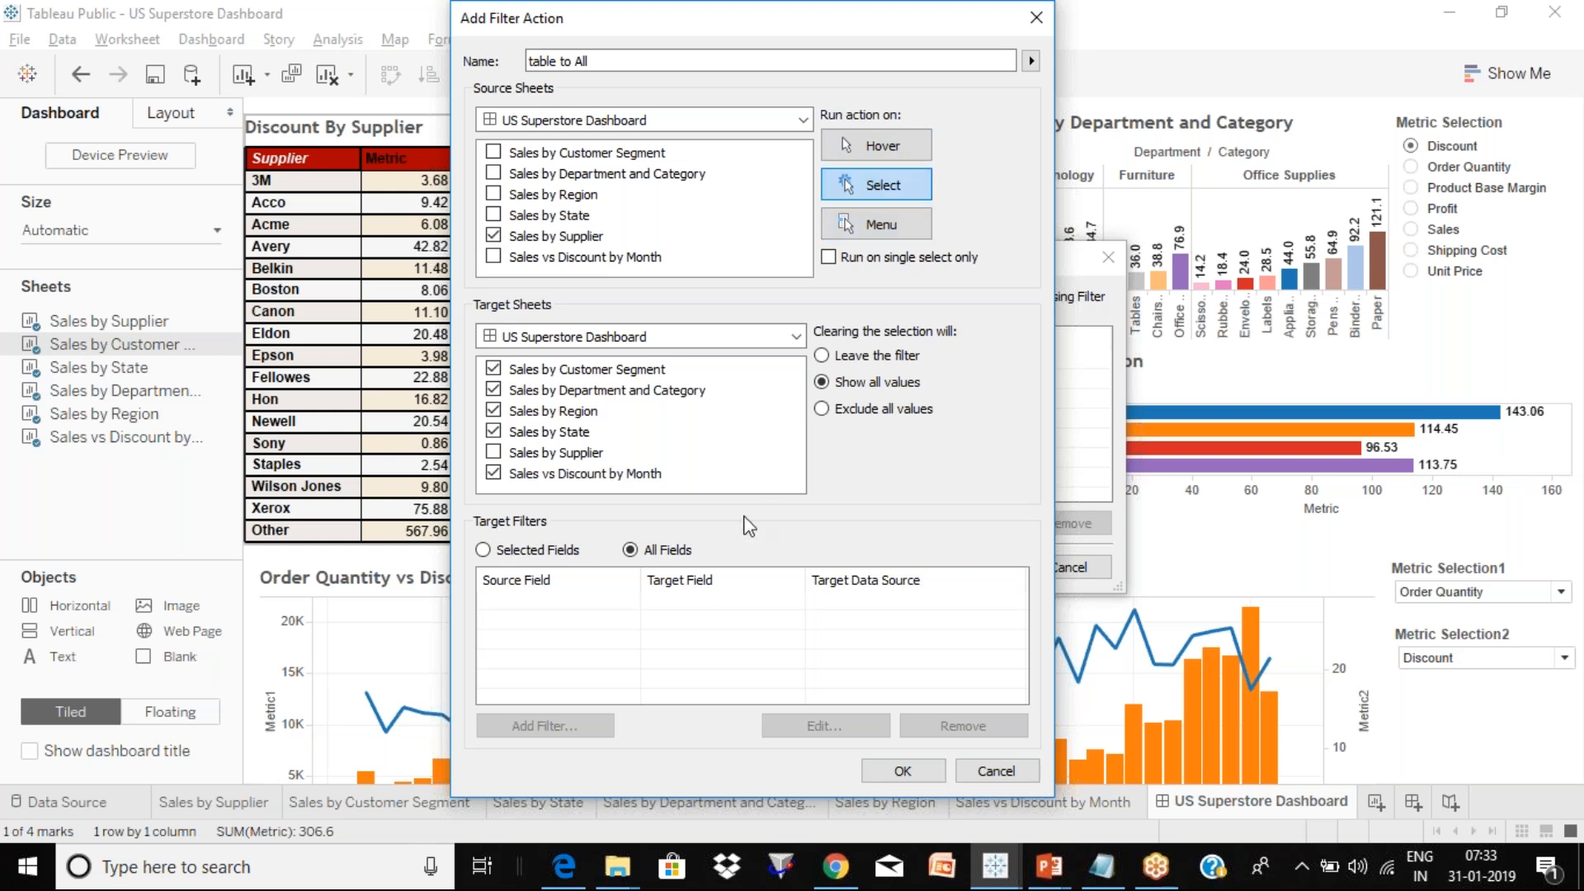
left_click(903, 770)
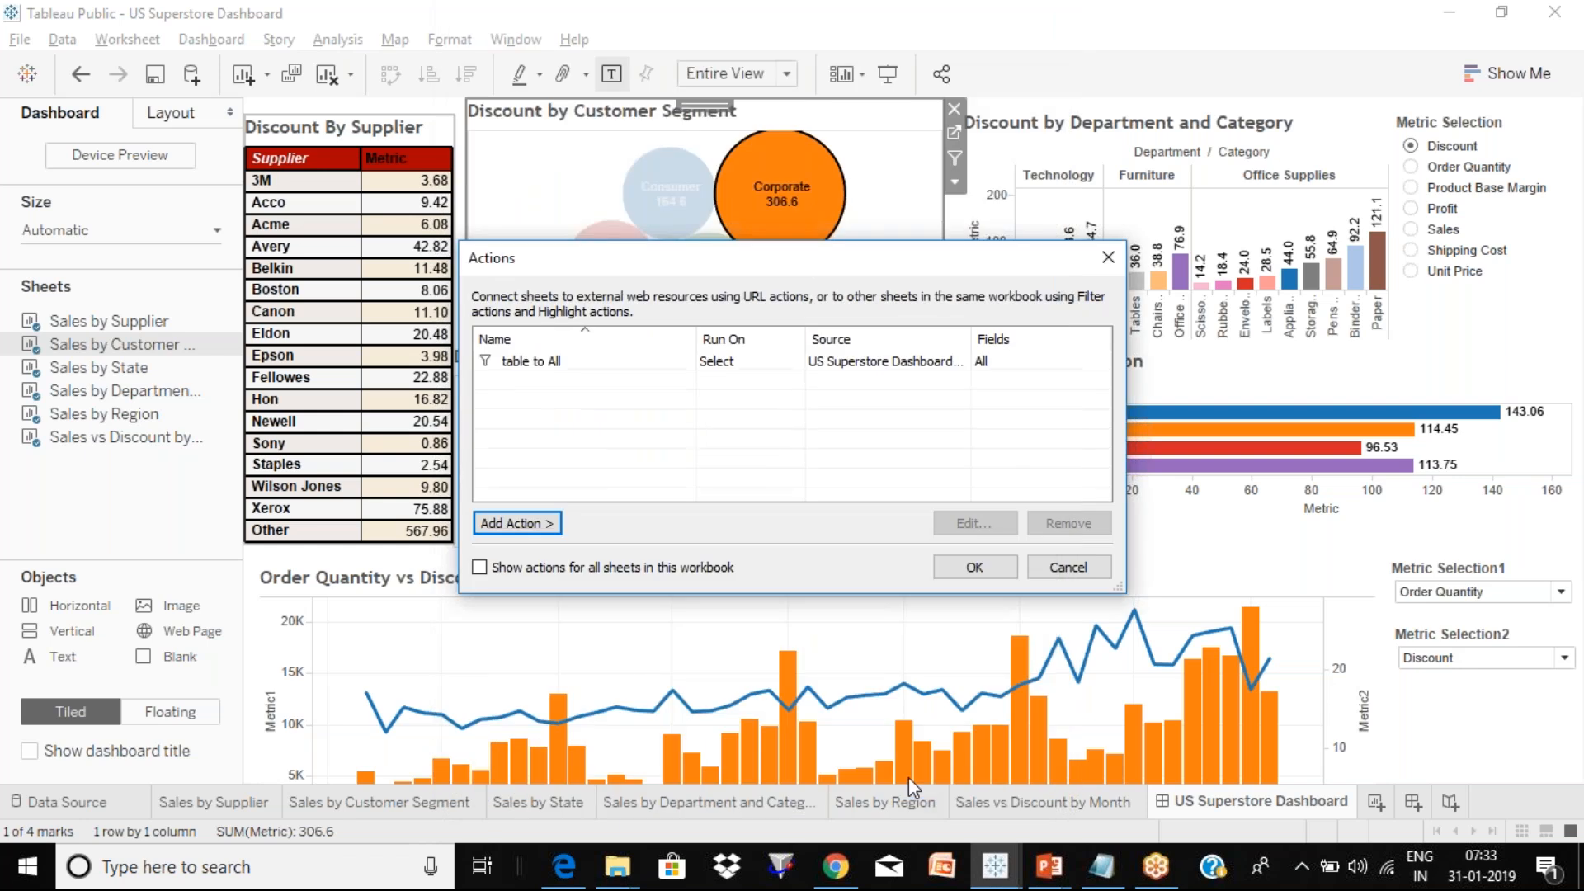
left_click(976, 568)
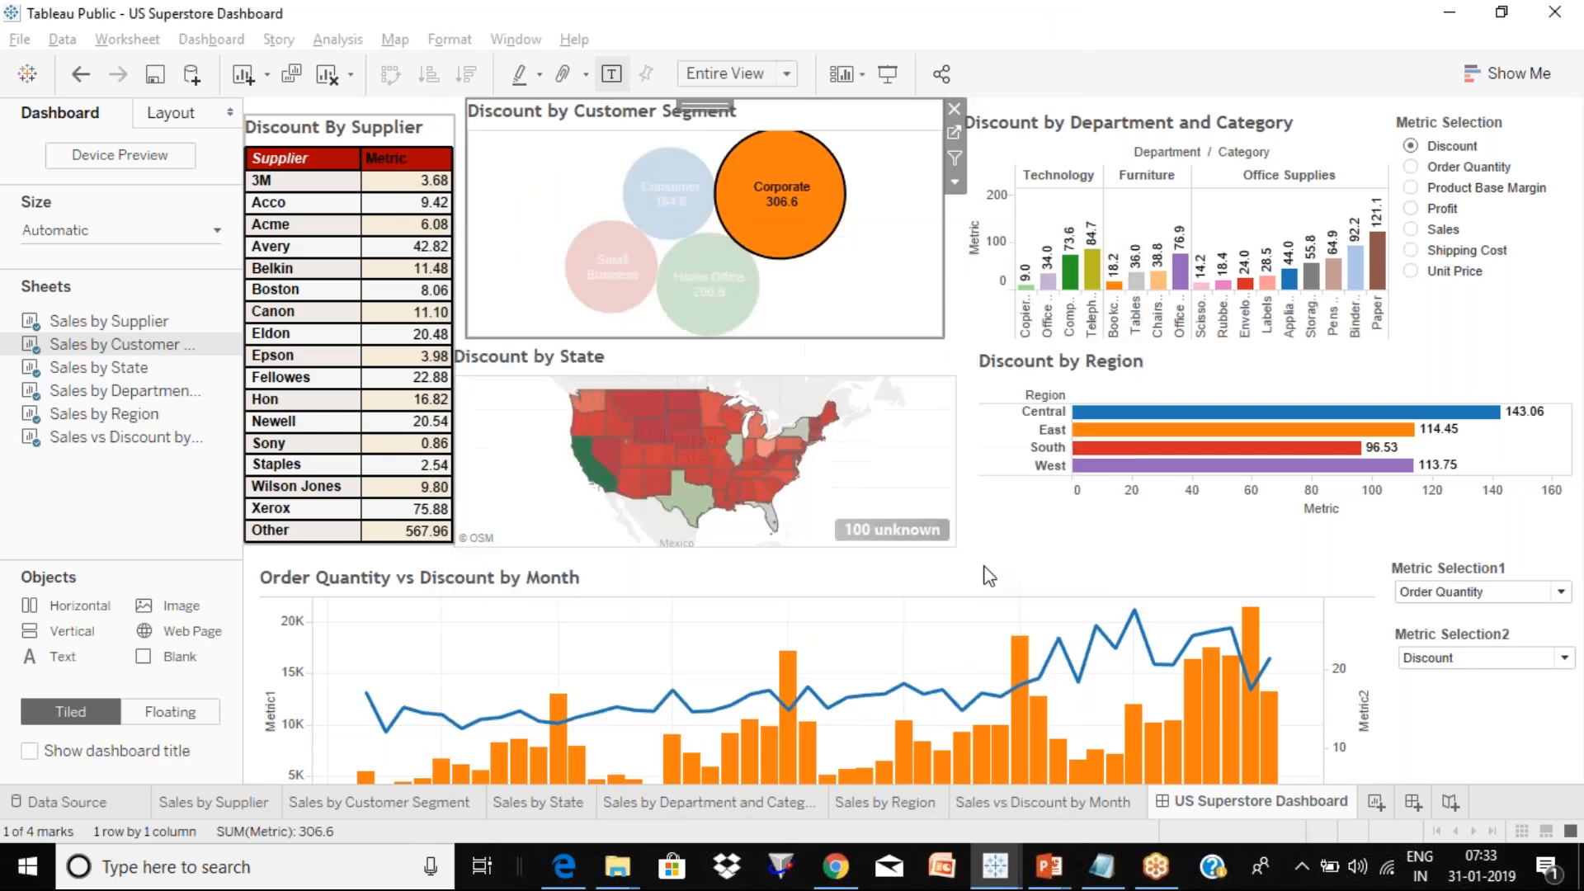
Present the dashboard, test the filter action on suppliers Sony and Boston, and return to editing.
left_click(896, 82)
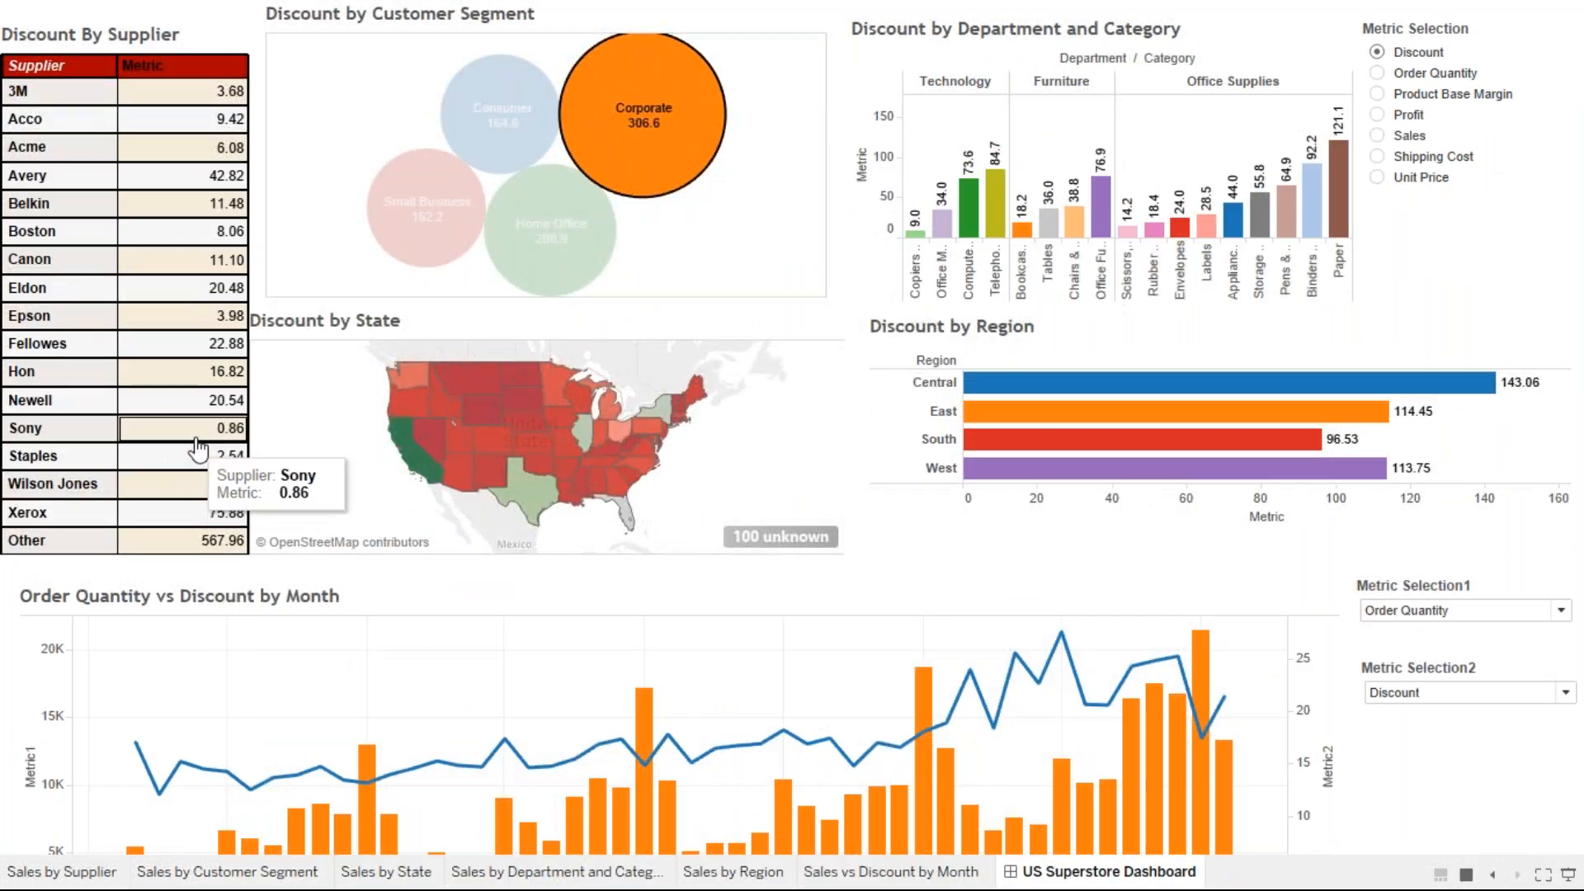
left_click(212, 437)
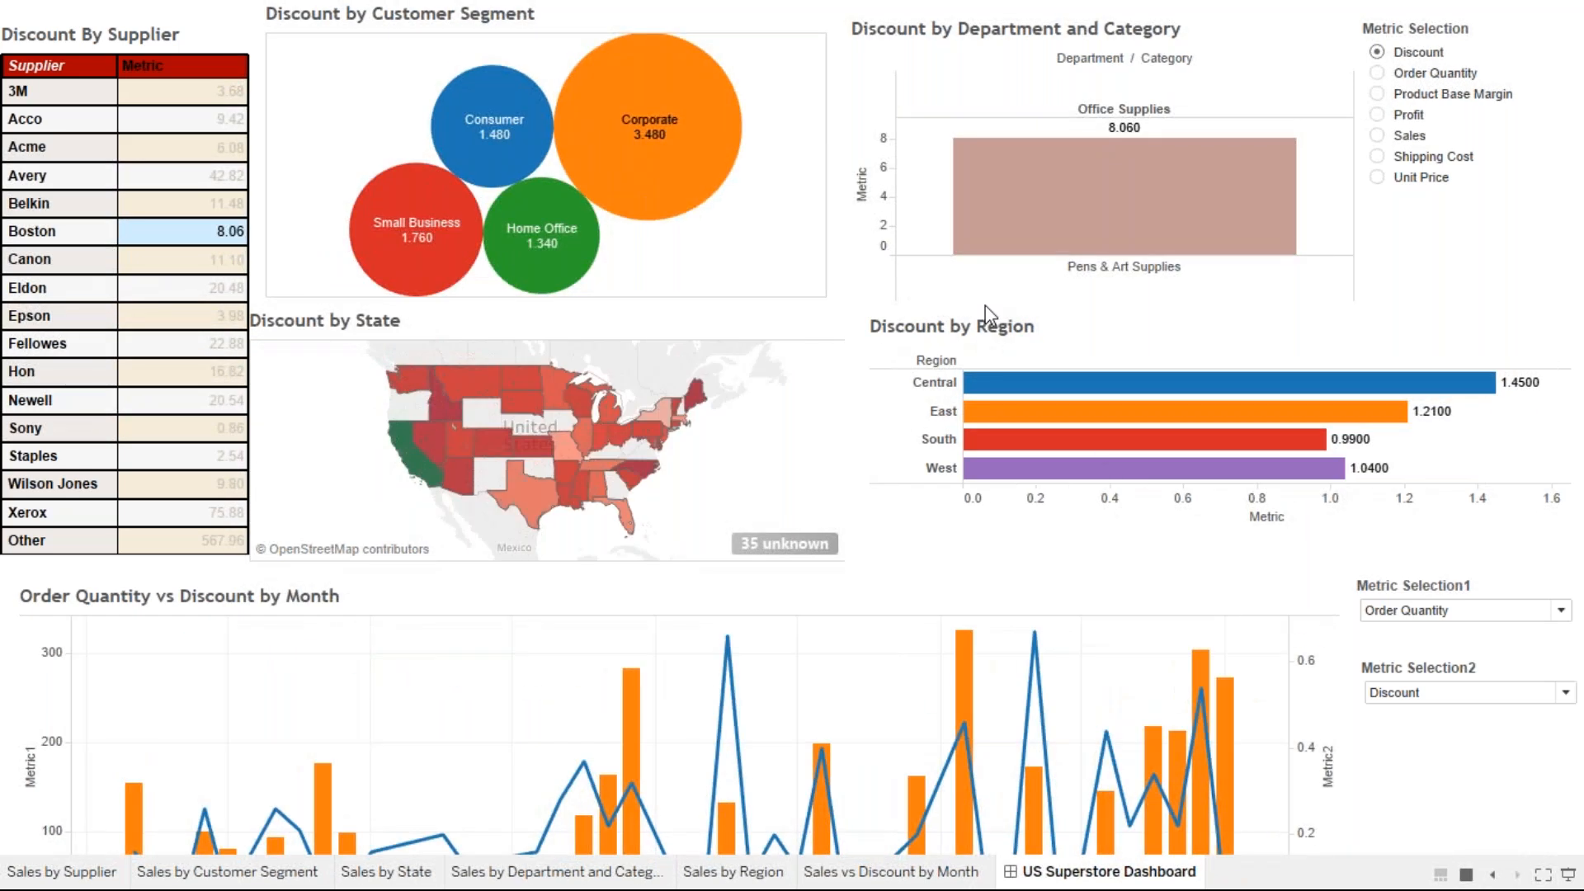
key("Escape")
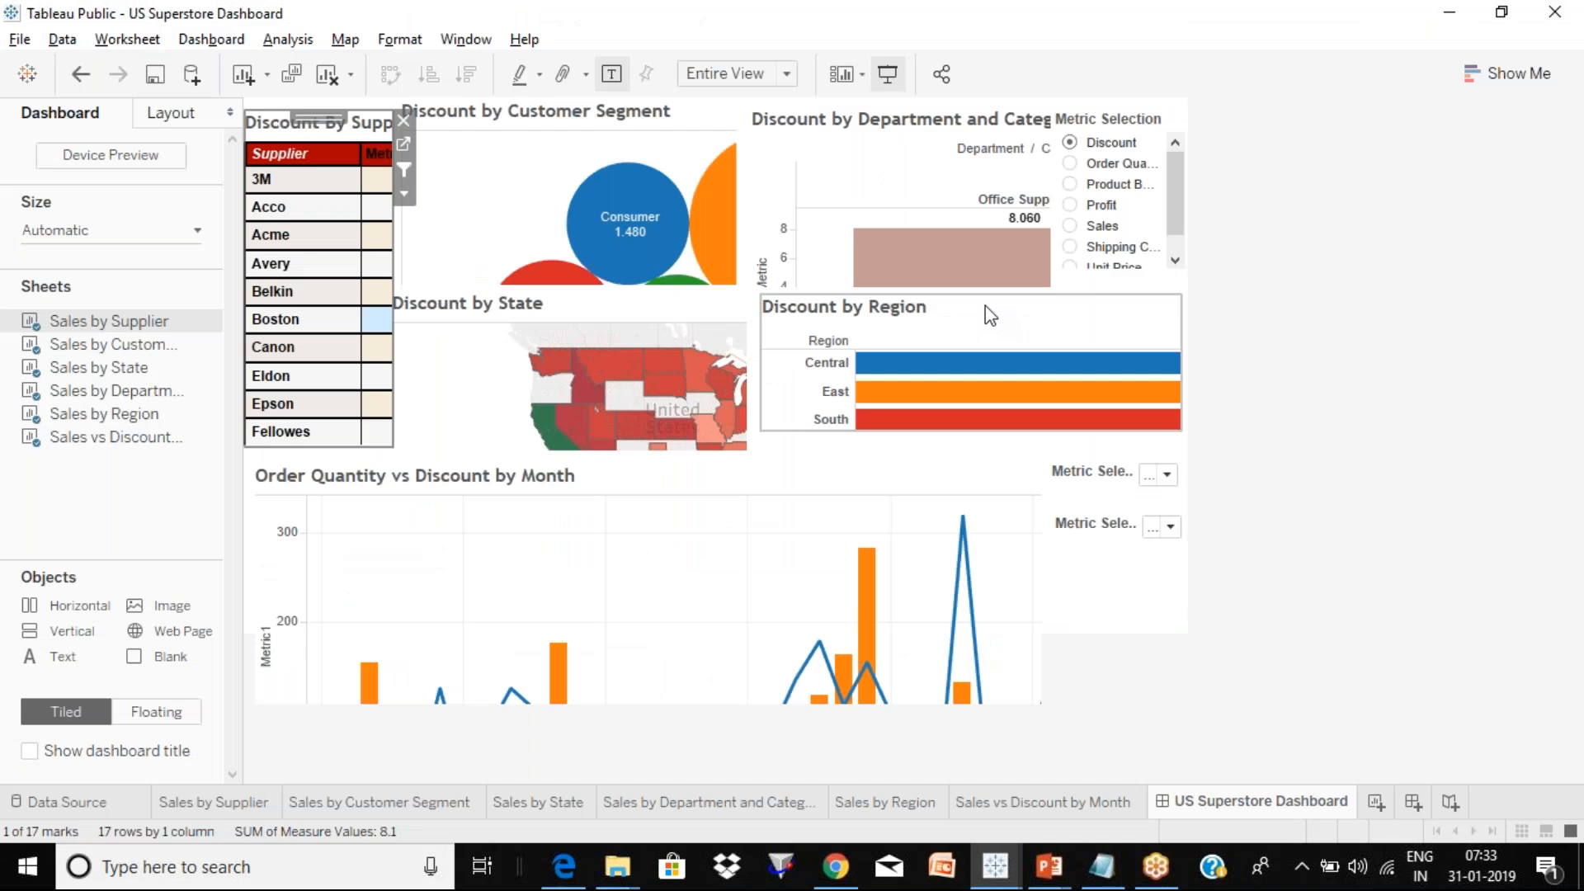
Set the "table to All" filter action to run on Hover, save it, and test it on Belkin in the supplier table.
left_click(233, 43)
left_click(286, 283)
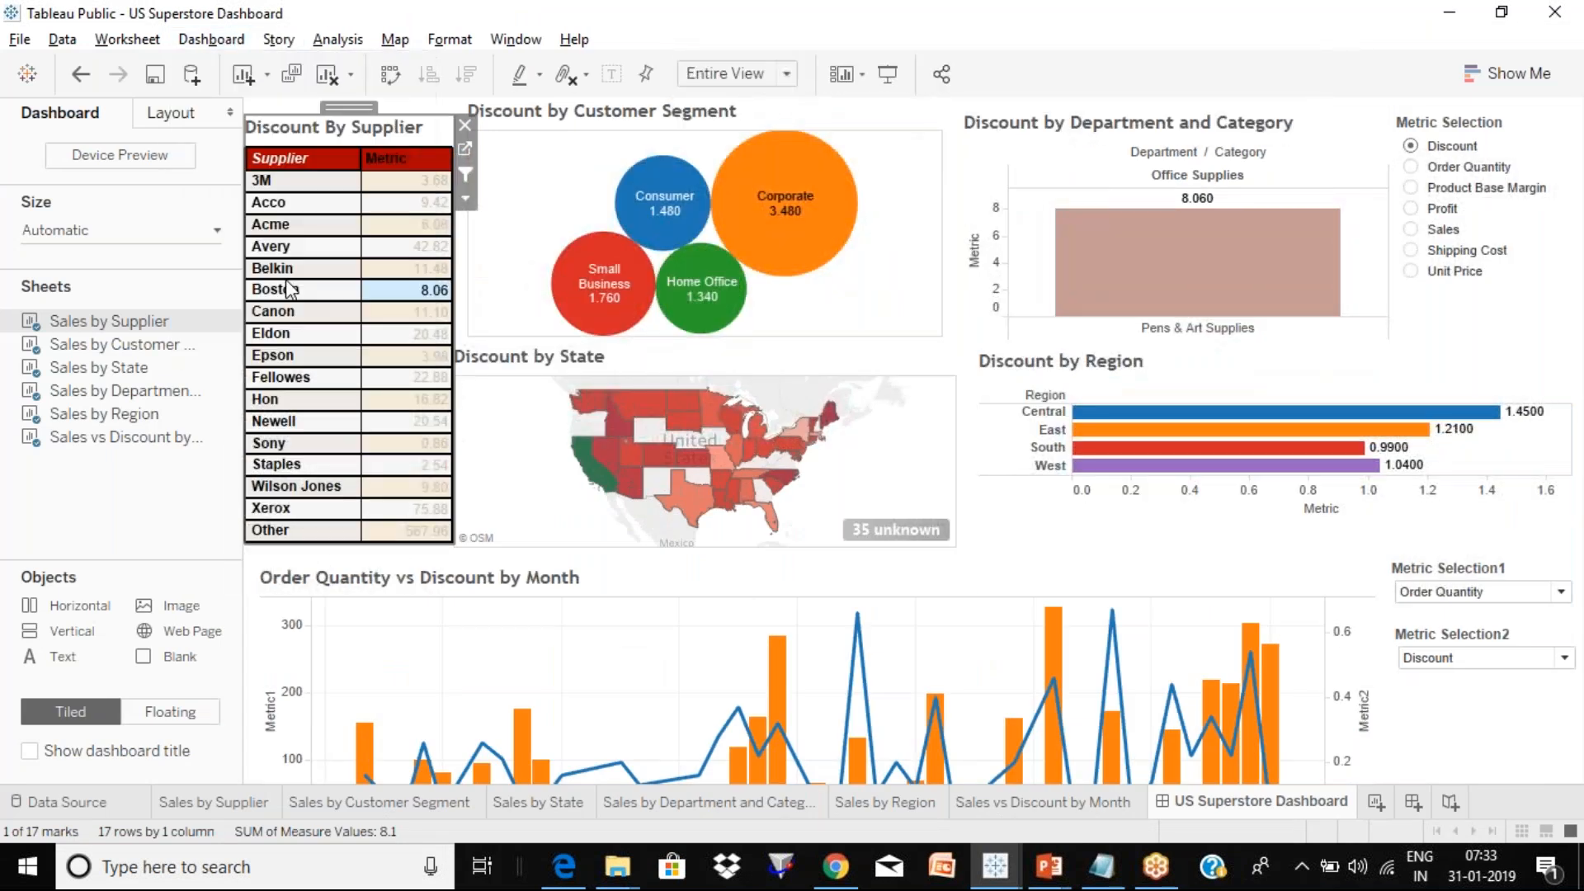
double_click(562, 363)
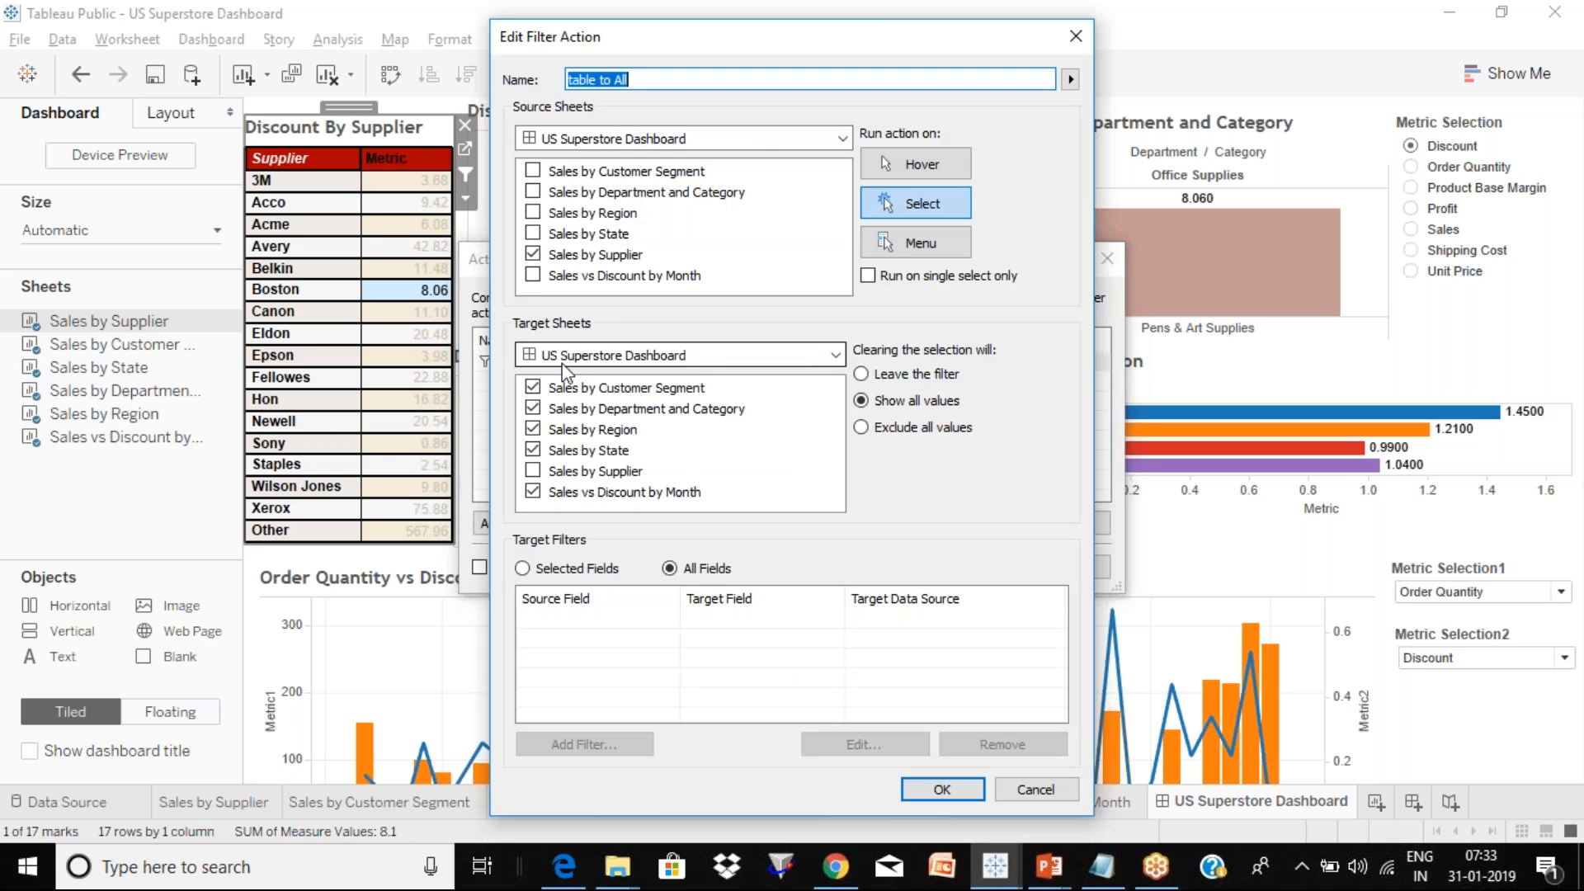
left_click(958, 165)
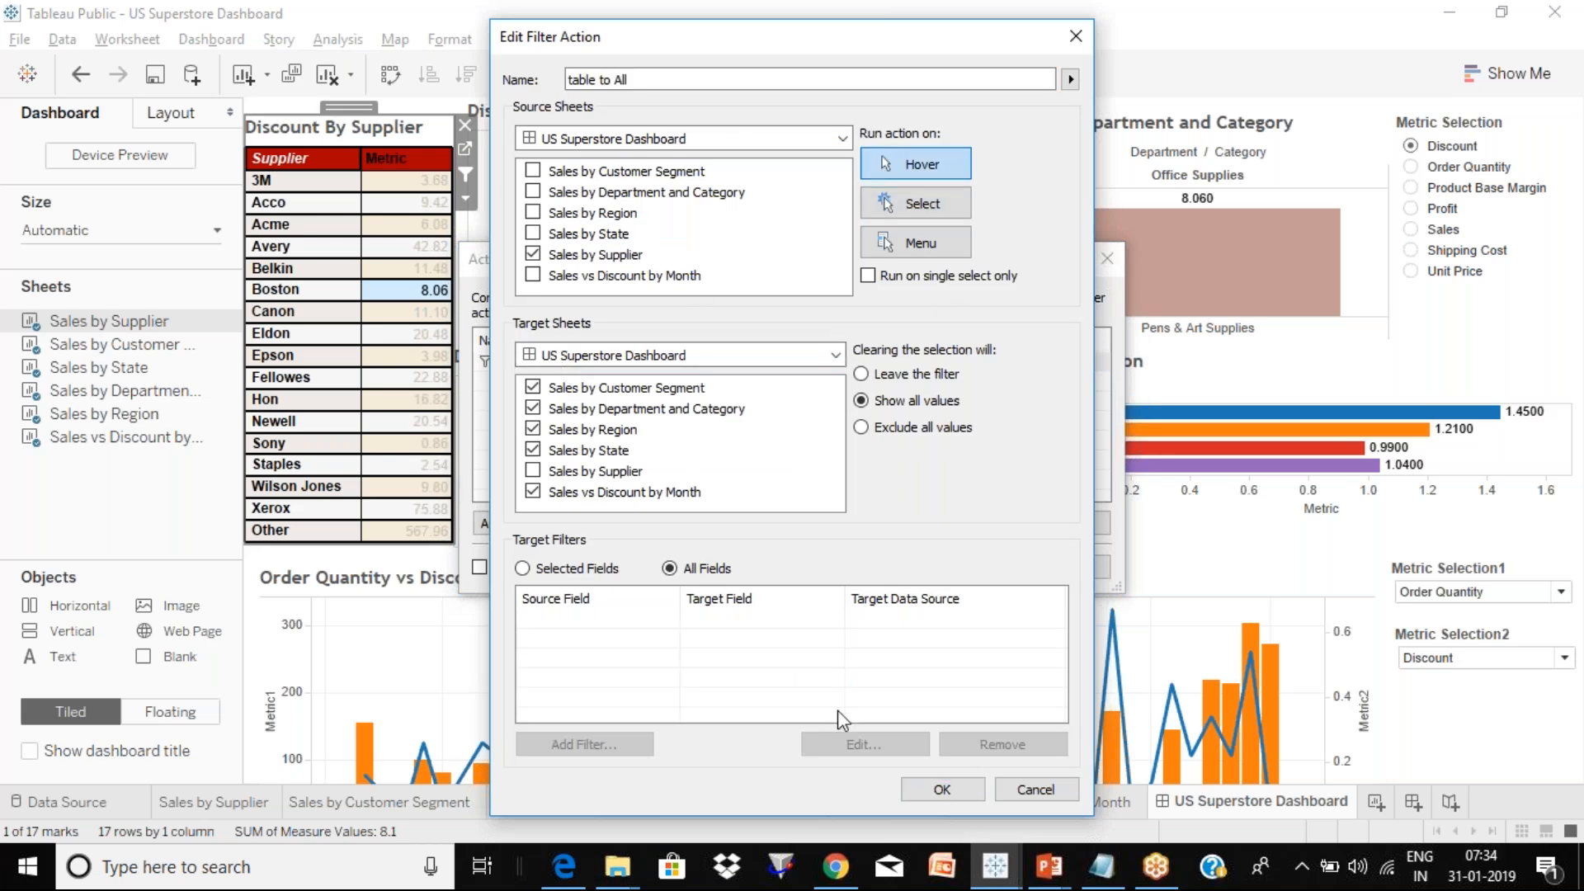
left_click(940, 789)
left_click(970, 569)
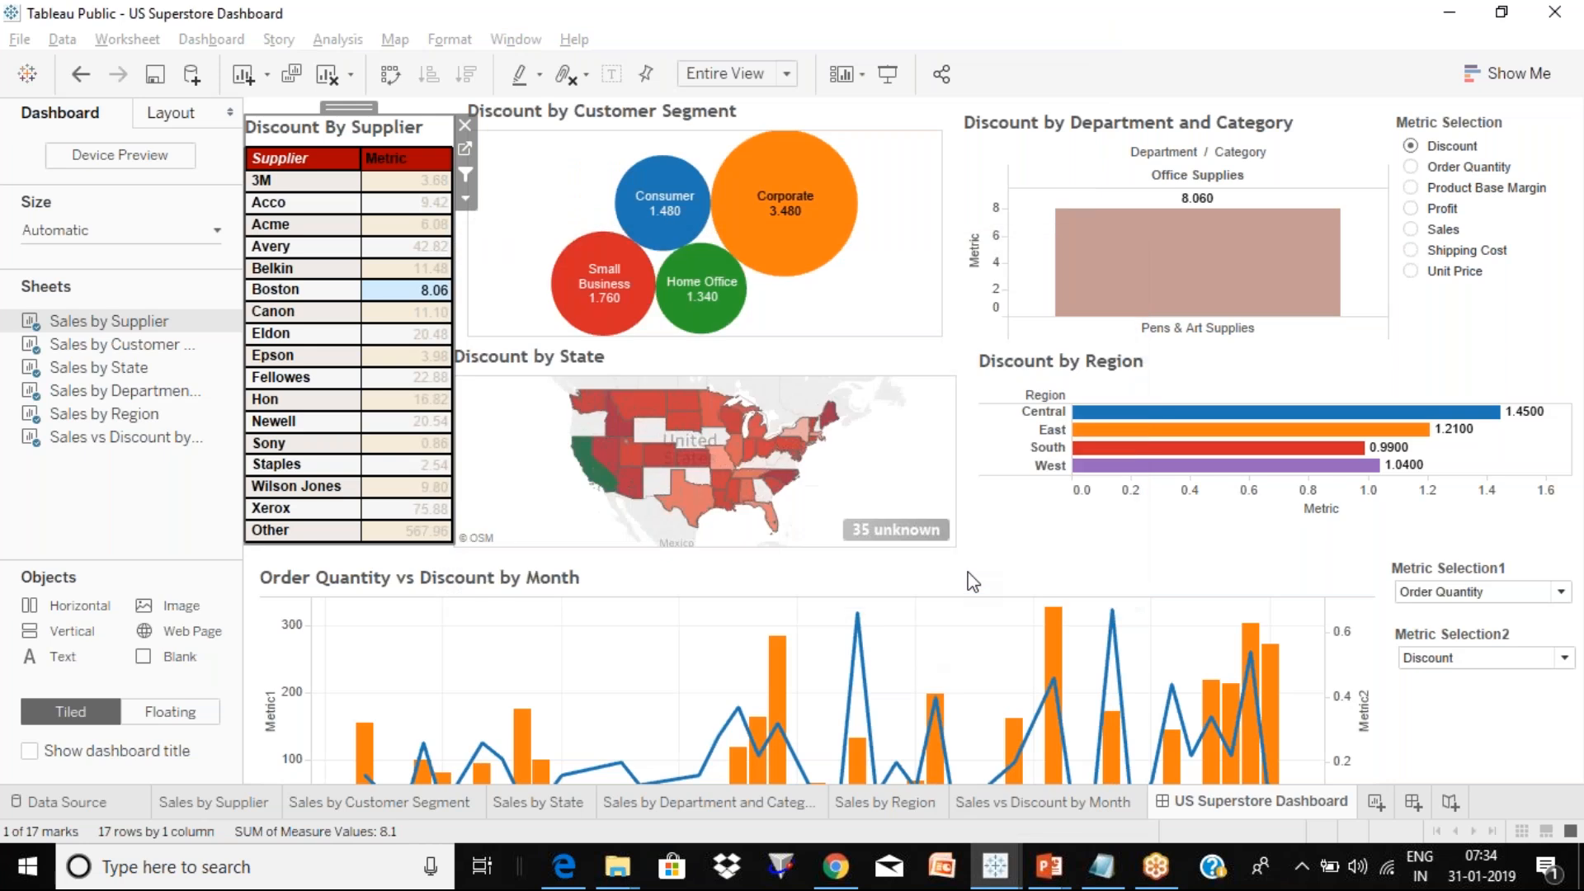
mouse_move(423, 345)
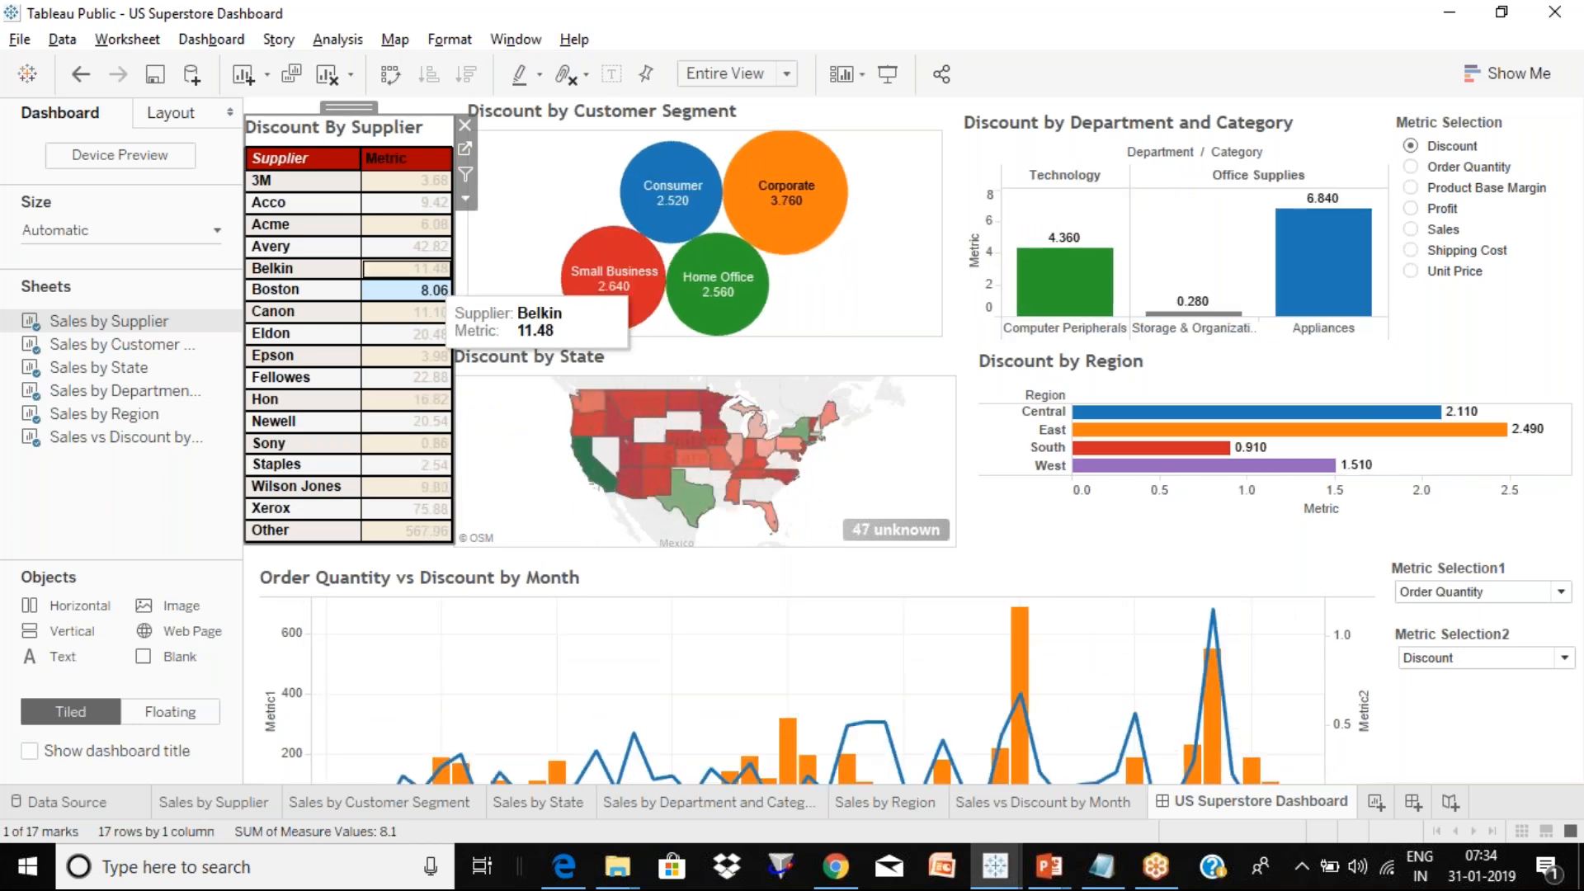
Change the "table to All" filter action to run on Menu and save the change.
left_click(211, 40)
left_click(285, 289)
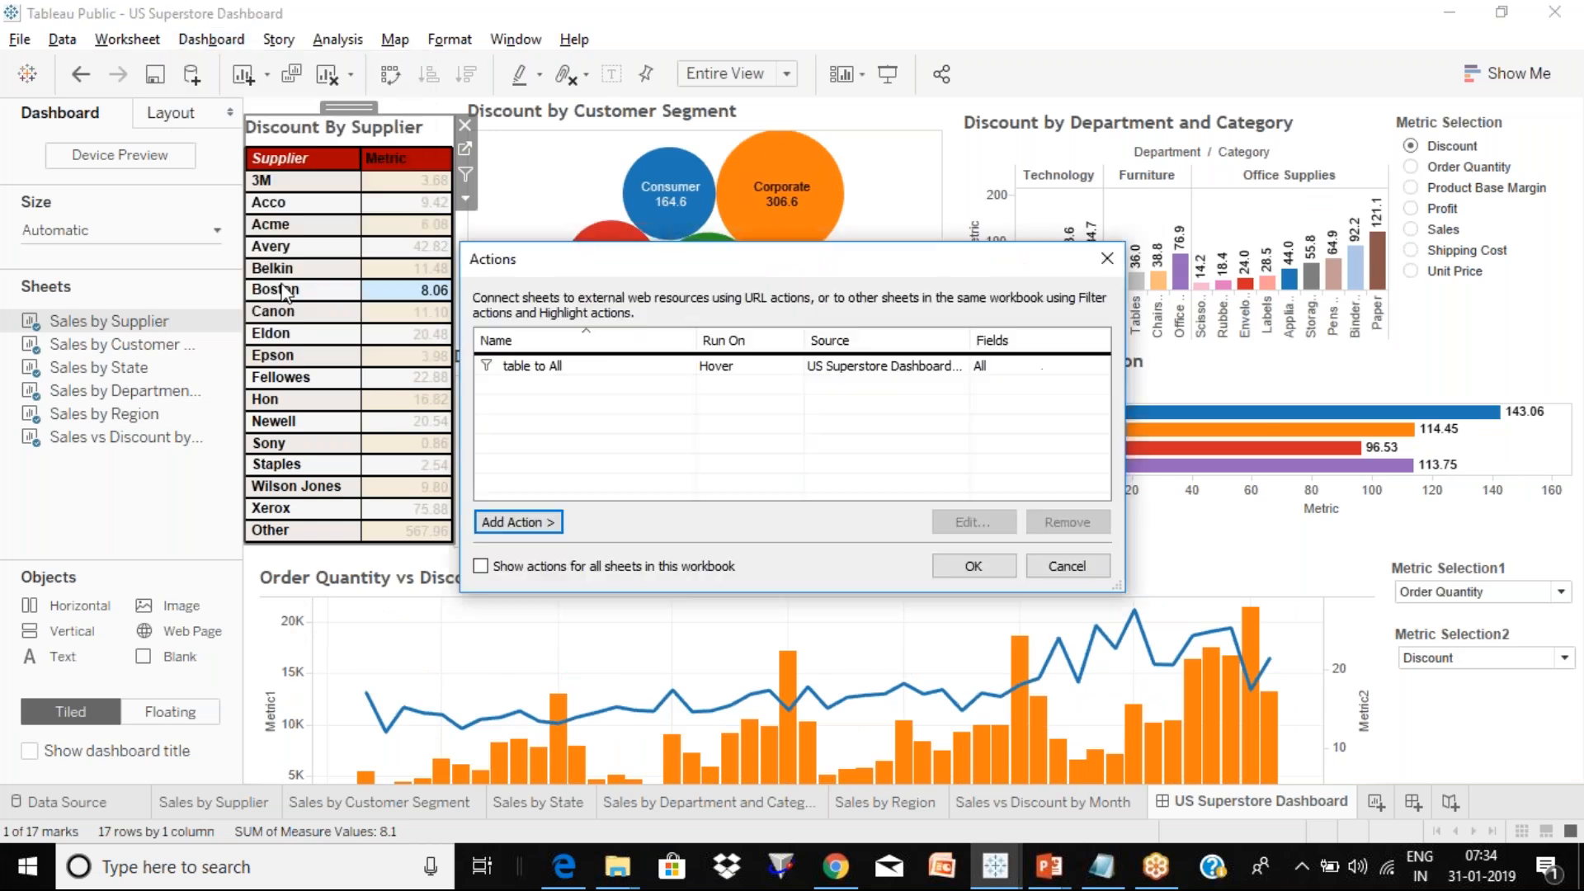
double_click(652, 366)
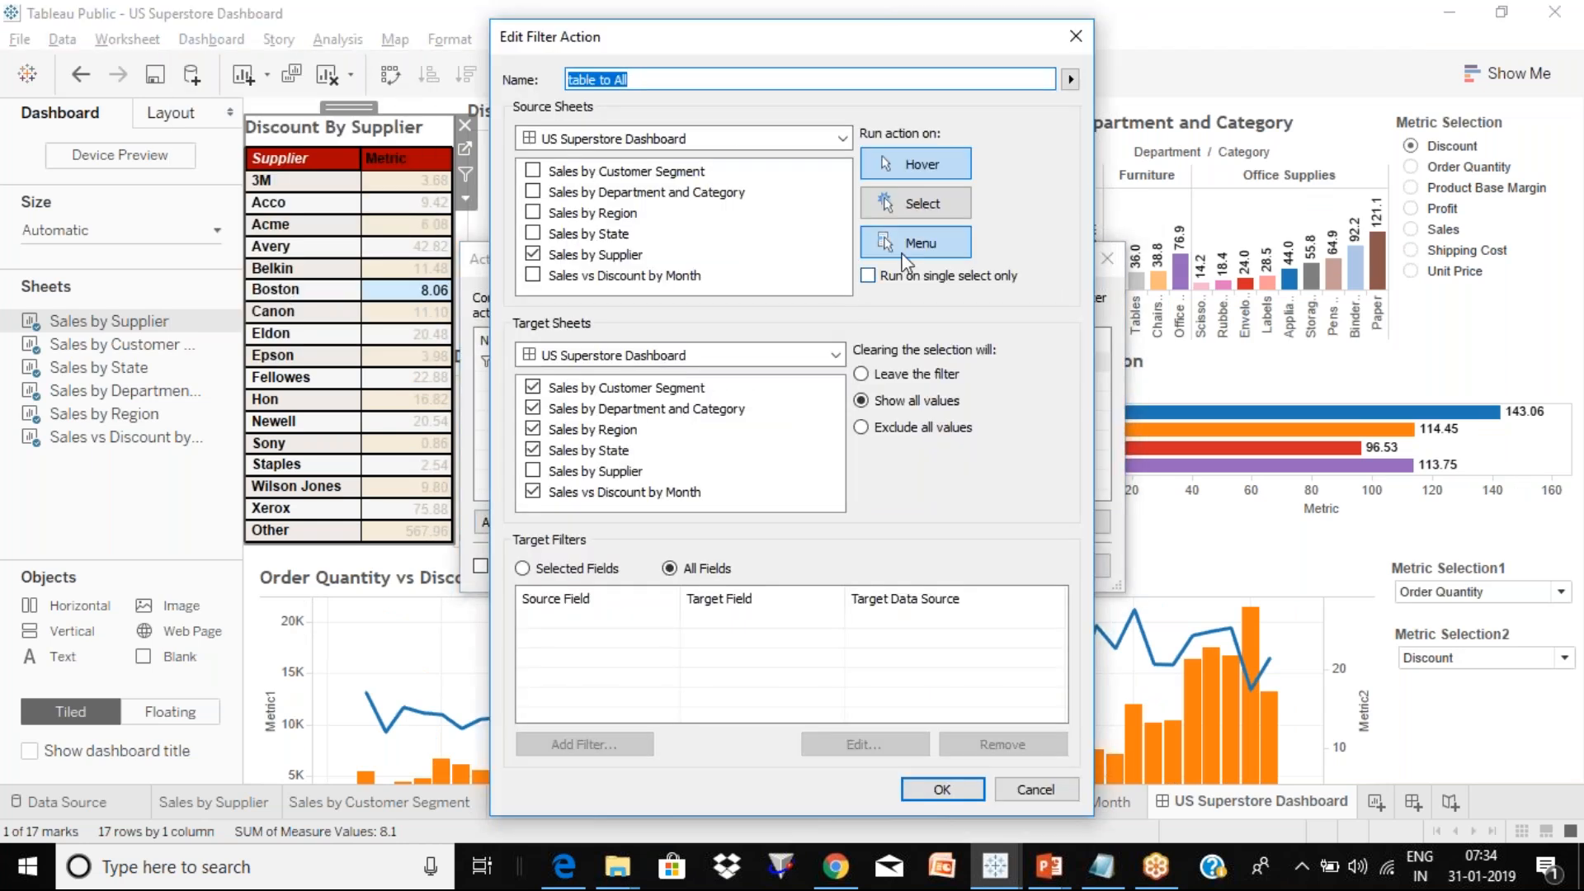
left_click(919, 249)
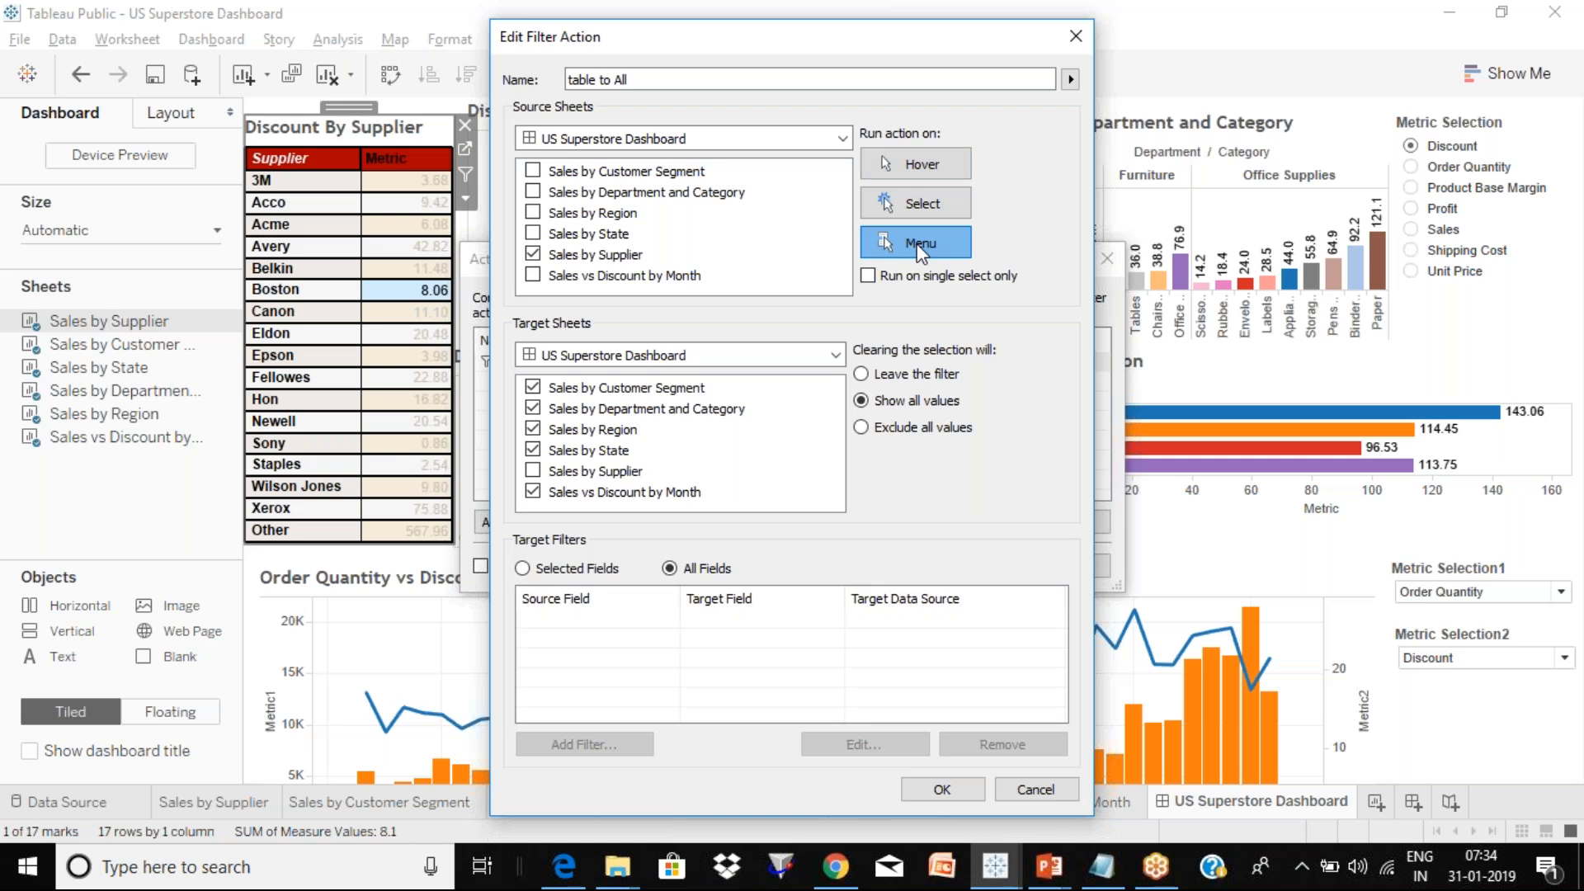
left_click(941, 789)
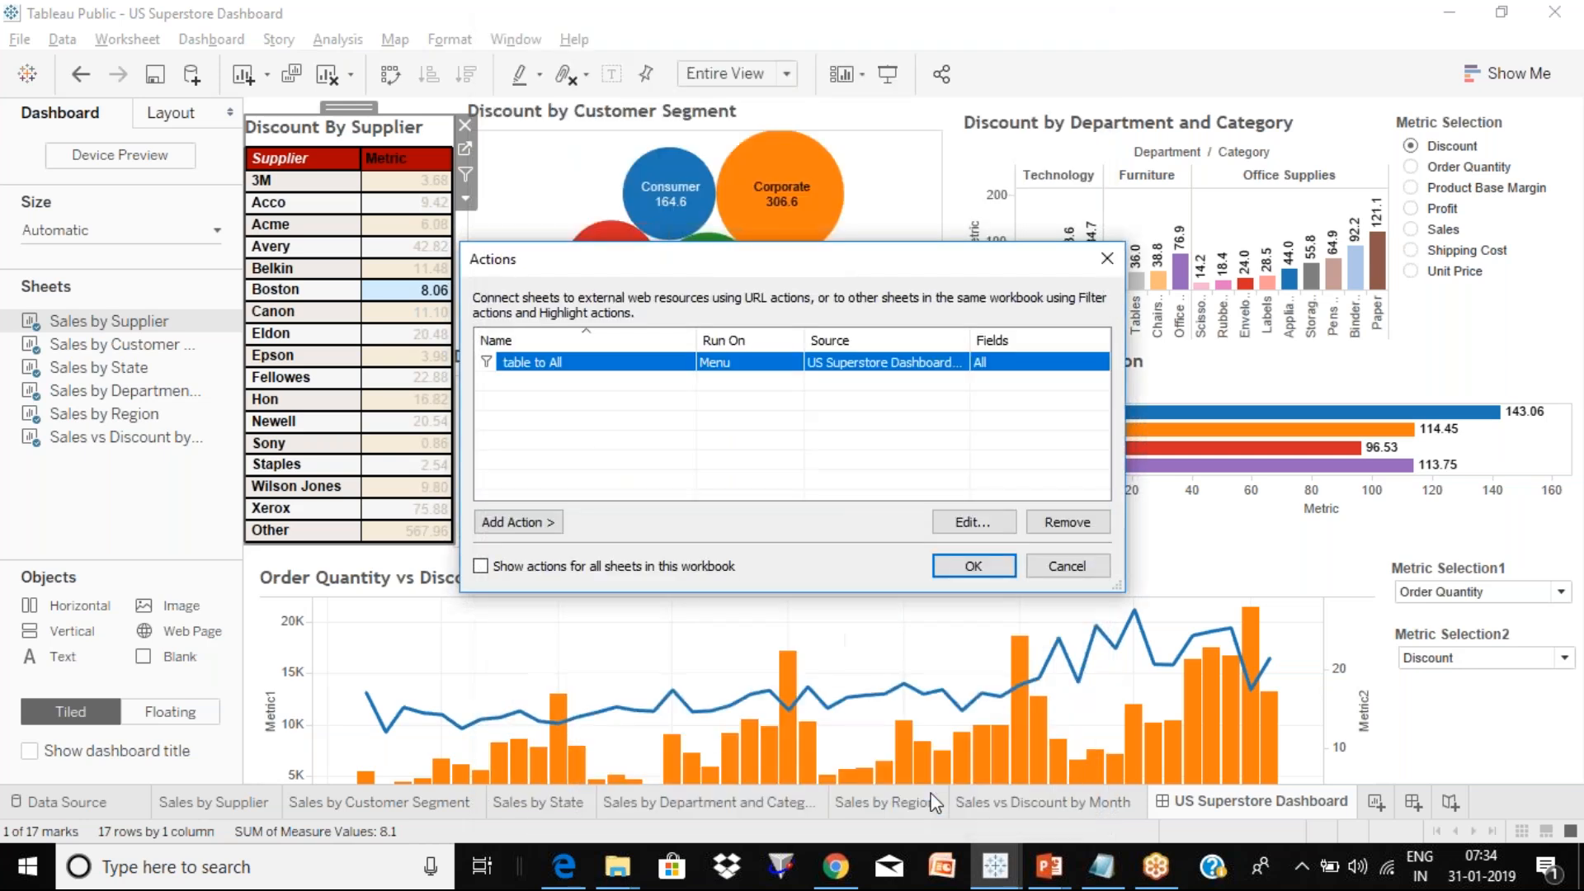
left_click(973, 566)
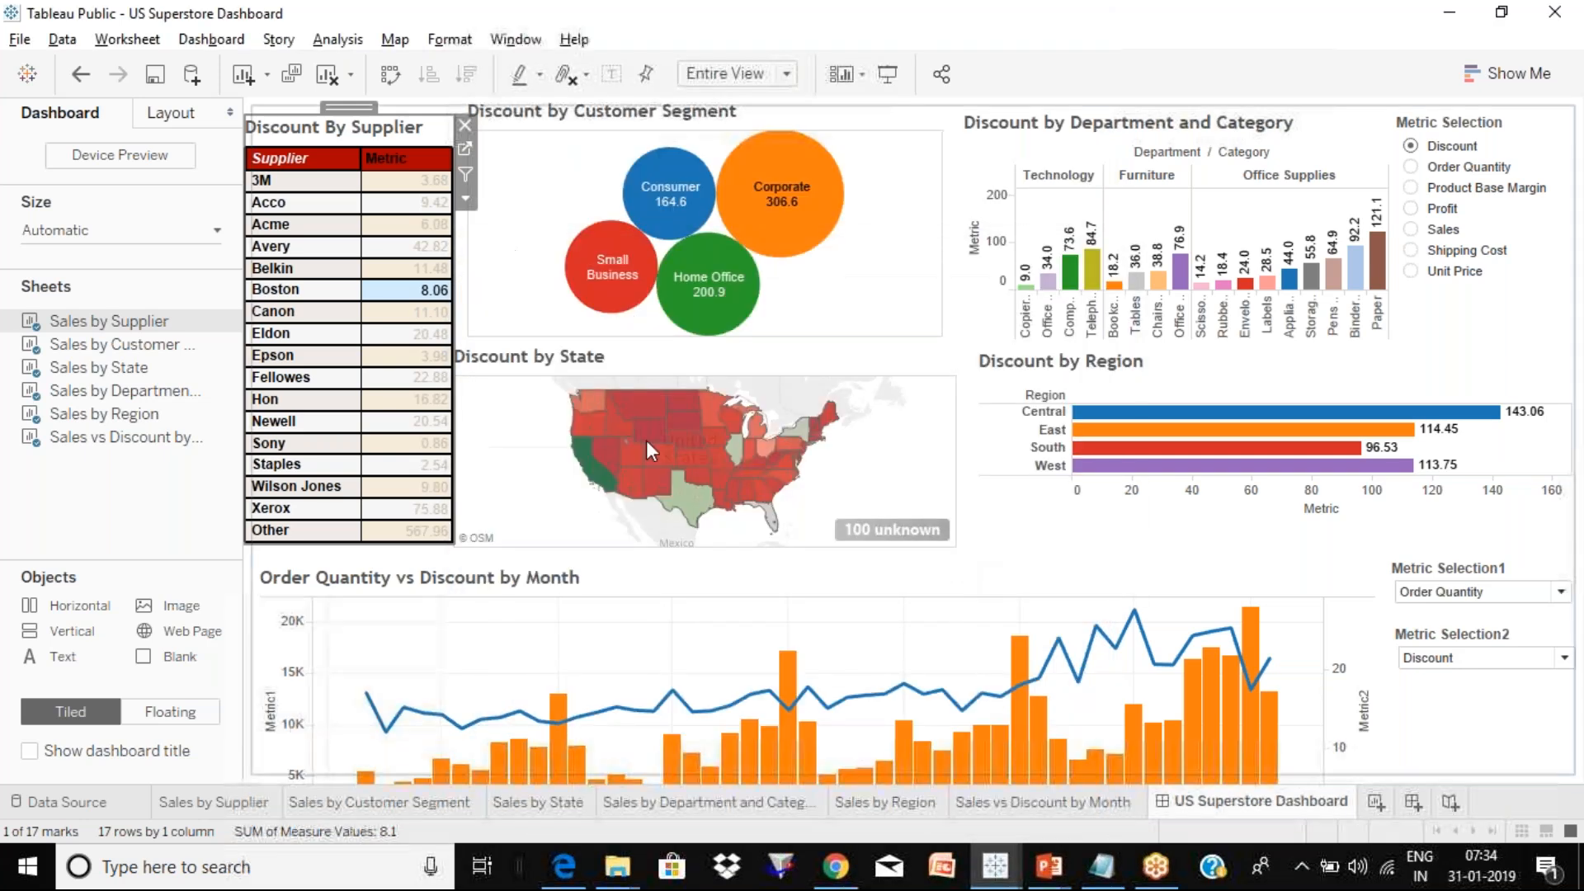
Run the "table to All" action for Boston from its tooltip in the supplier table.
mouse_move(417, 299)
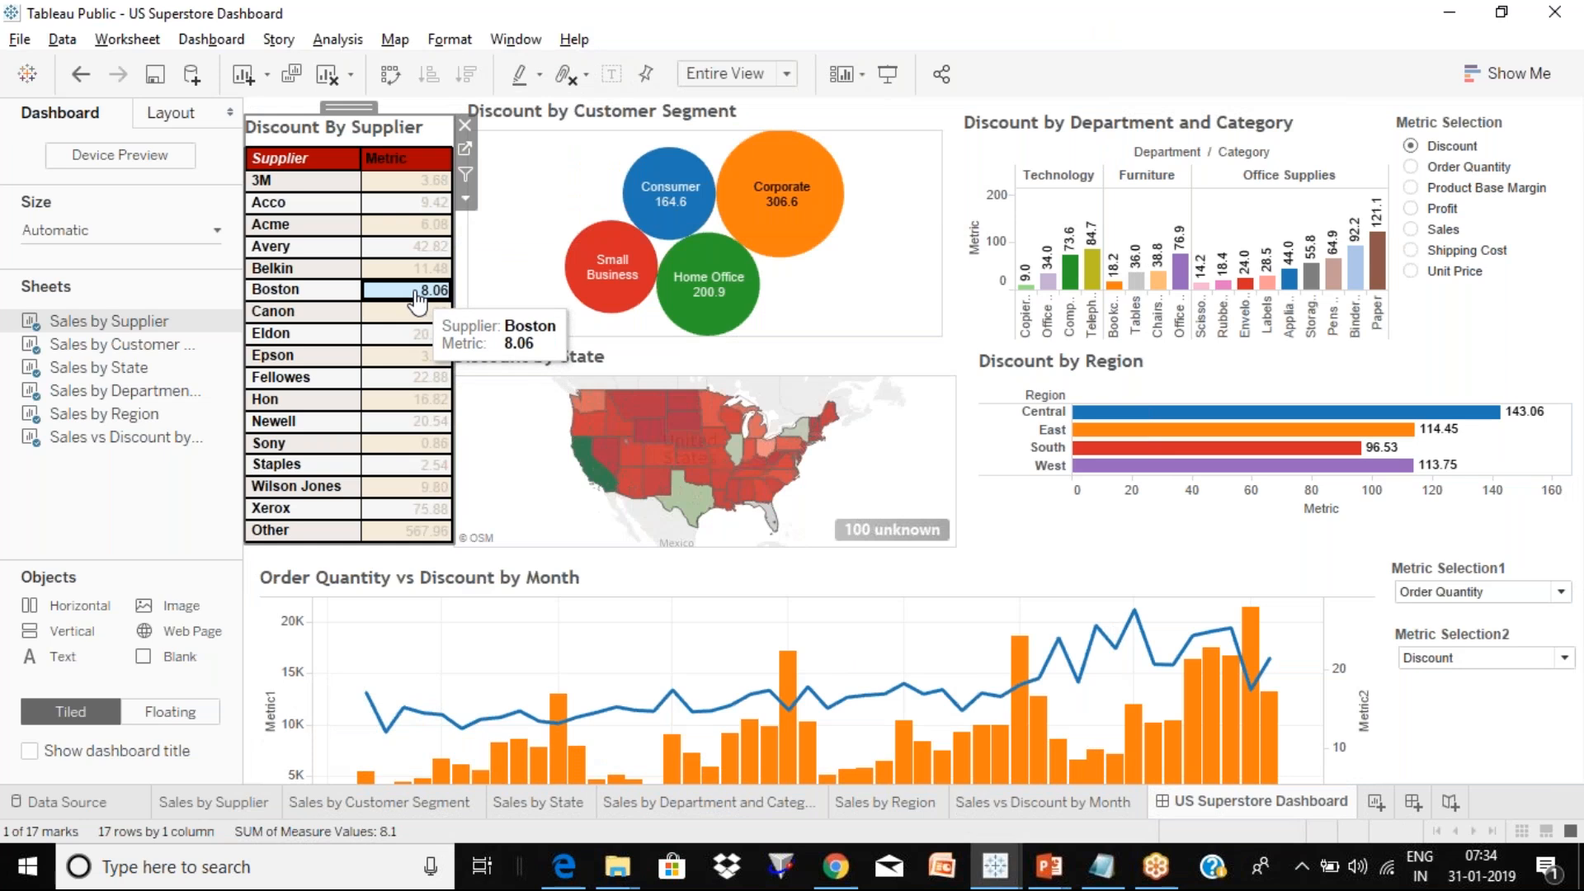
left_click(416, 299)
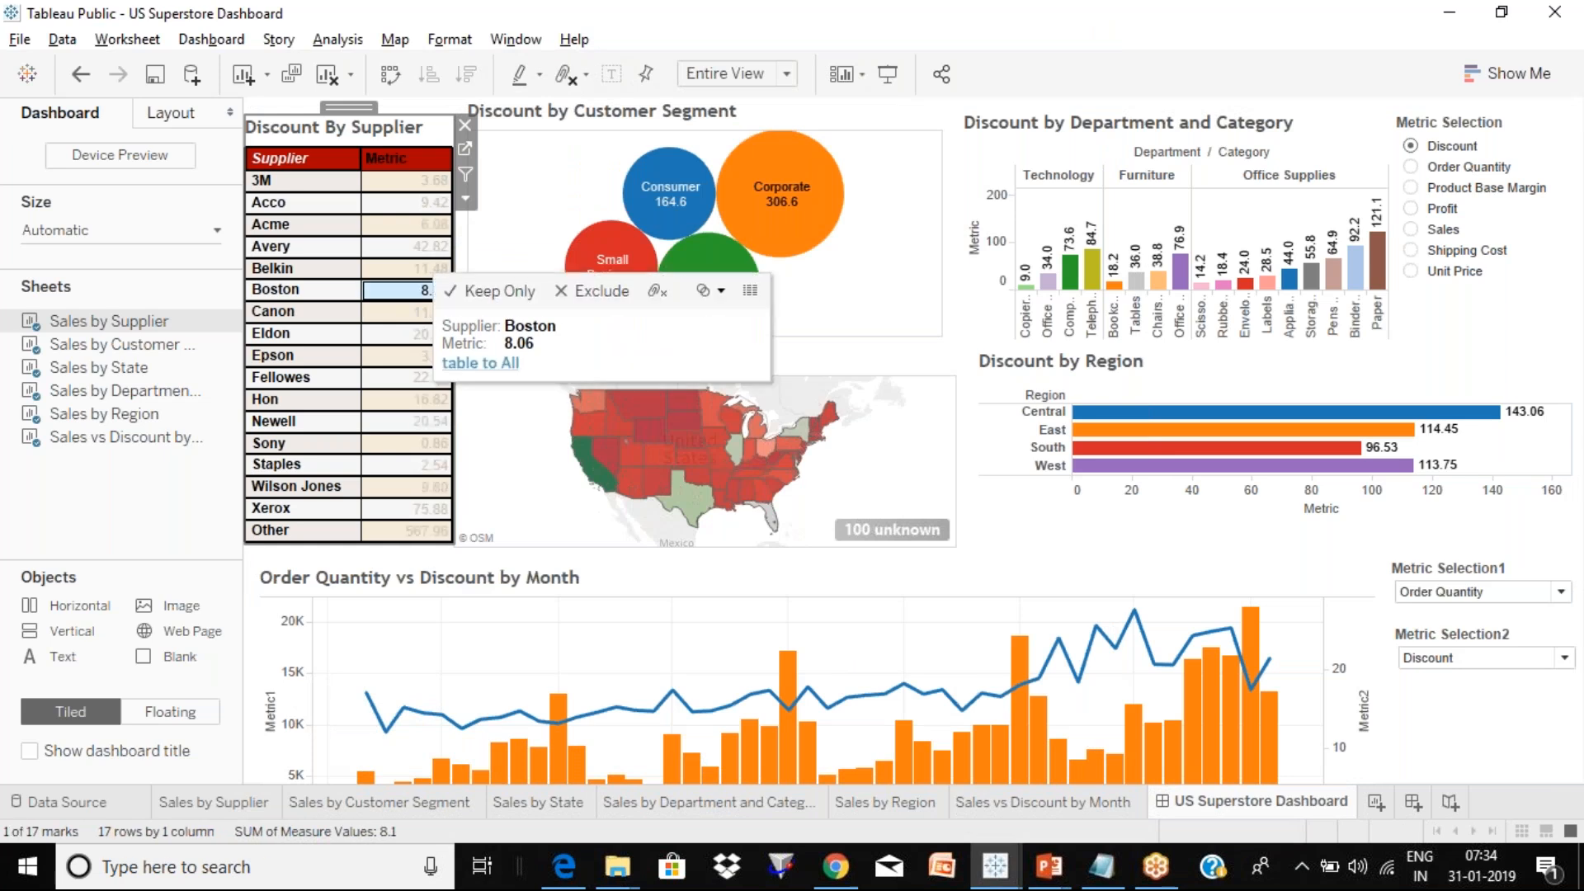
left_click(479, 364)
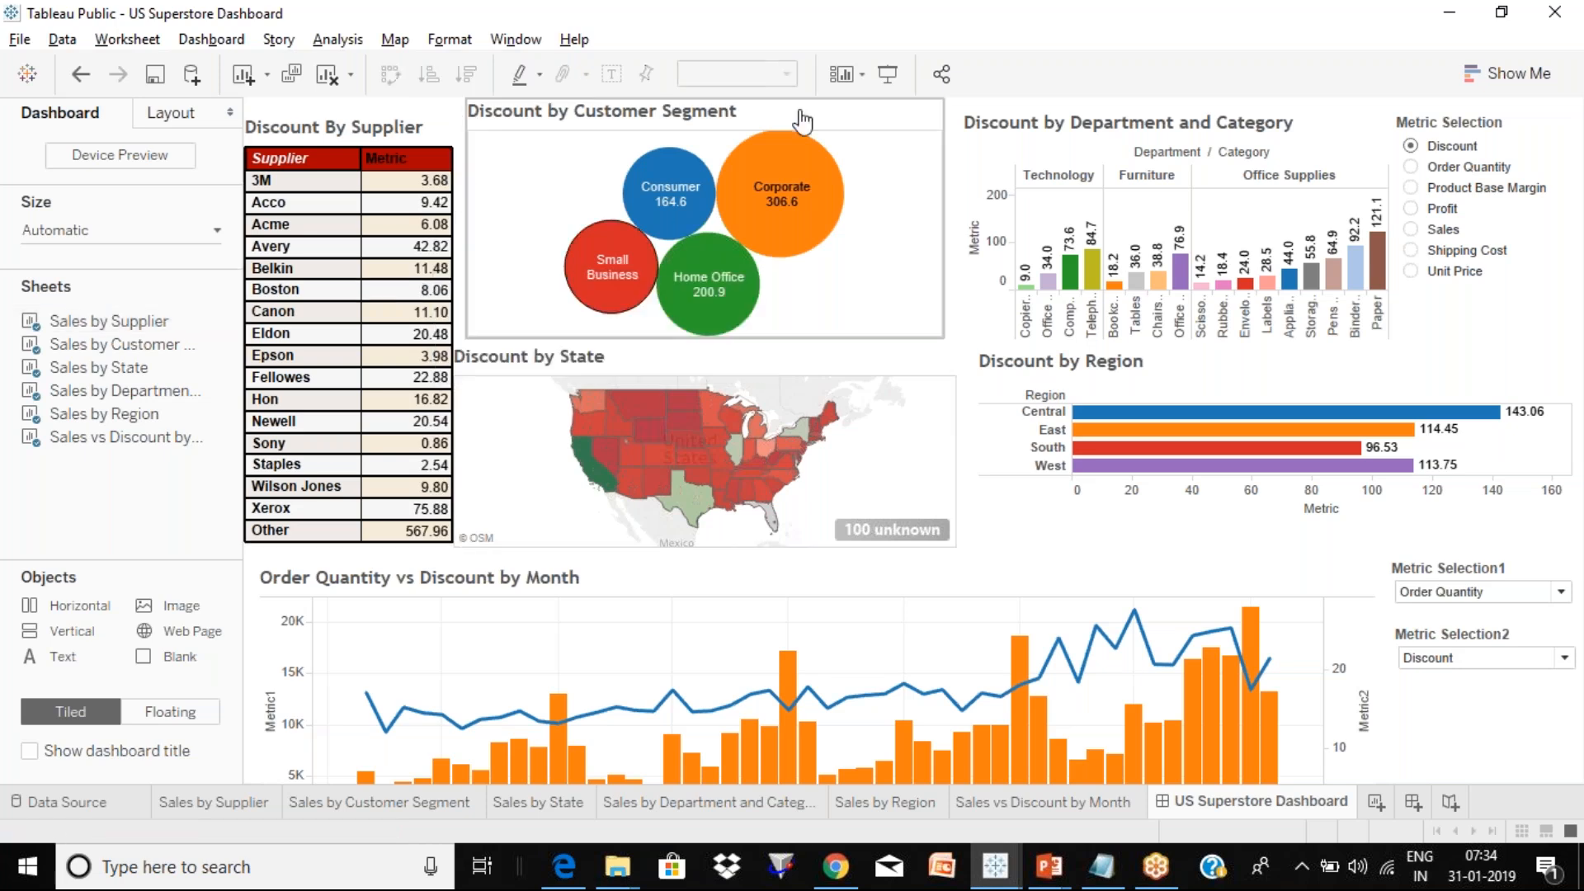
Present the dashboard and try selecting and deselecting supplier Fellowes and the Corporate customer segment bubble.
left_click(887, 73)
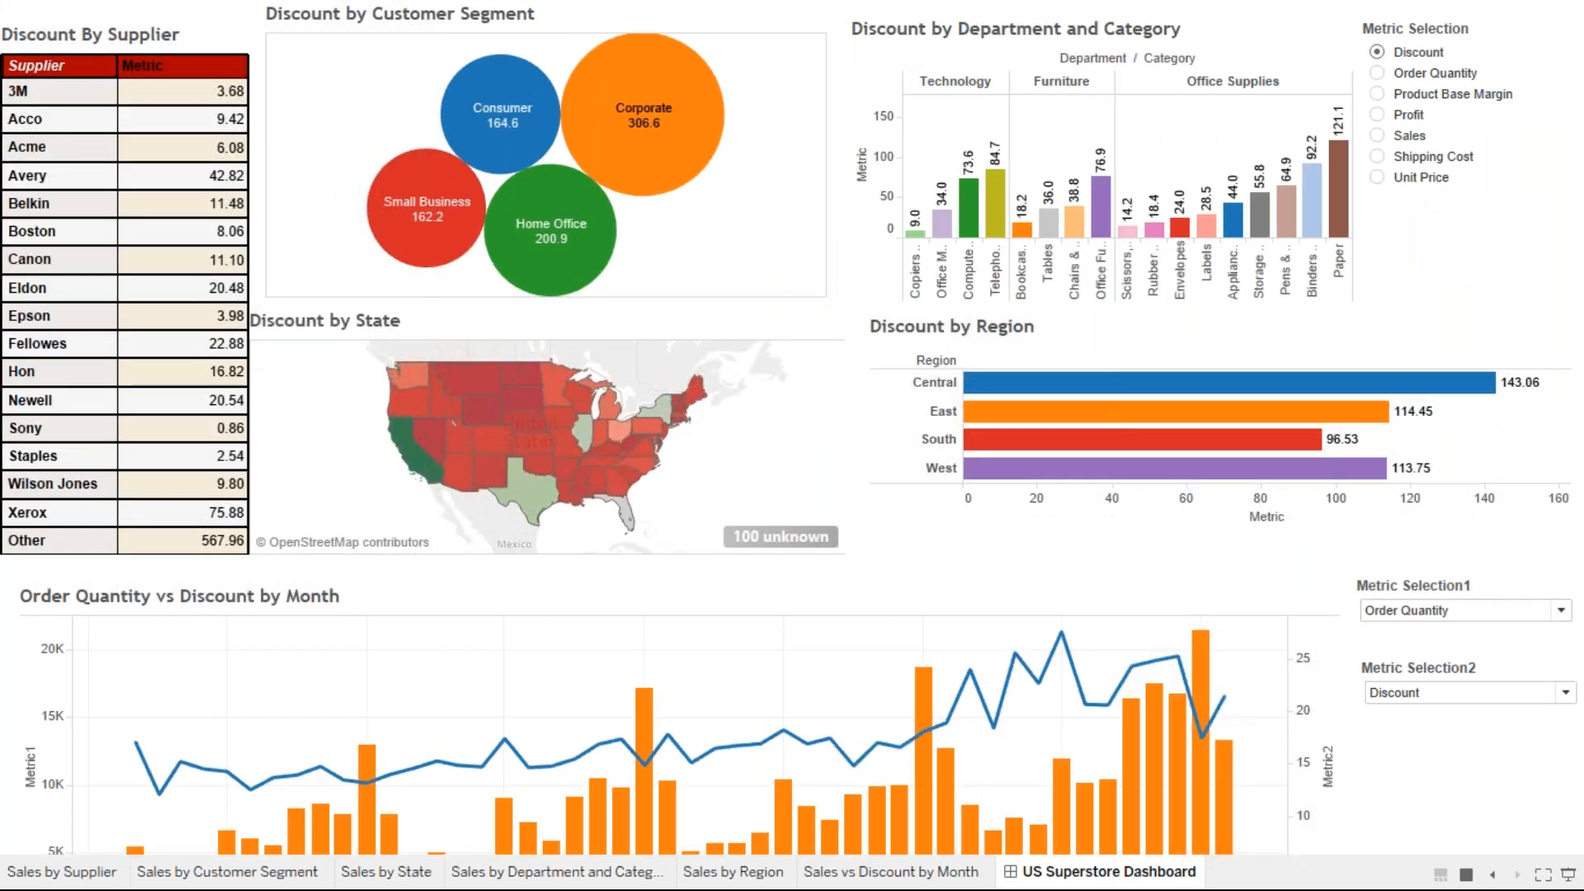
left_click(198, 347)
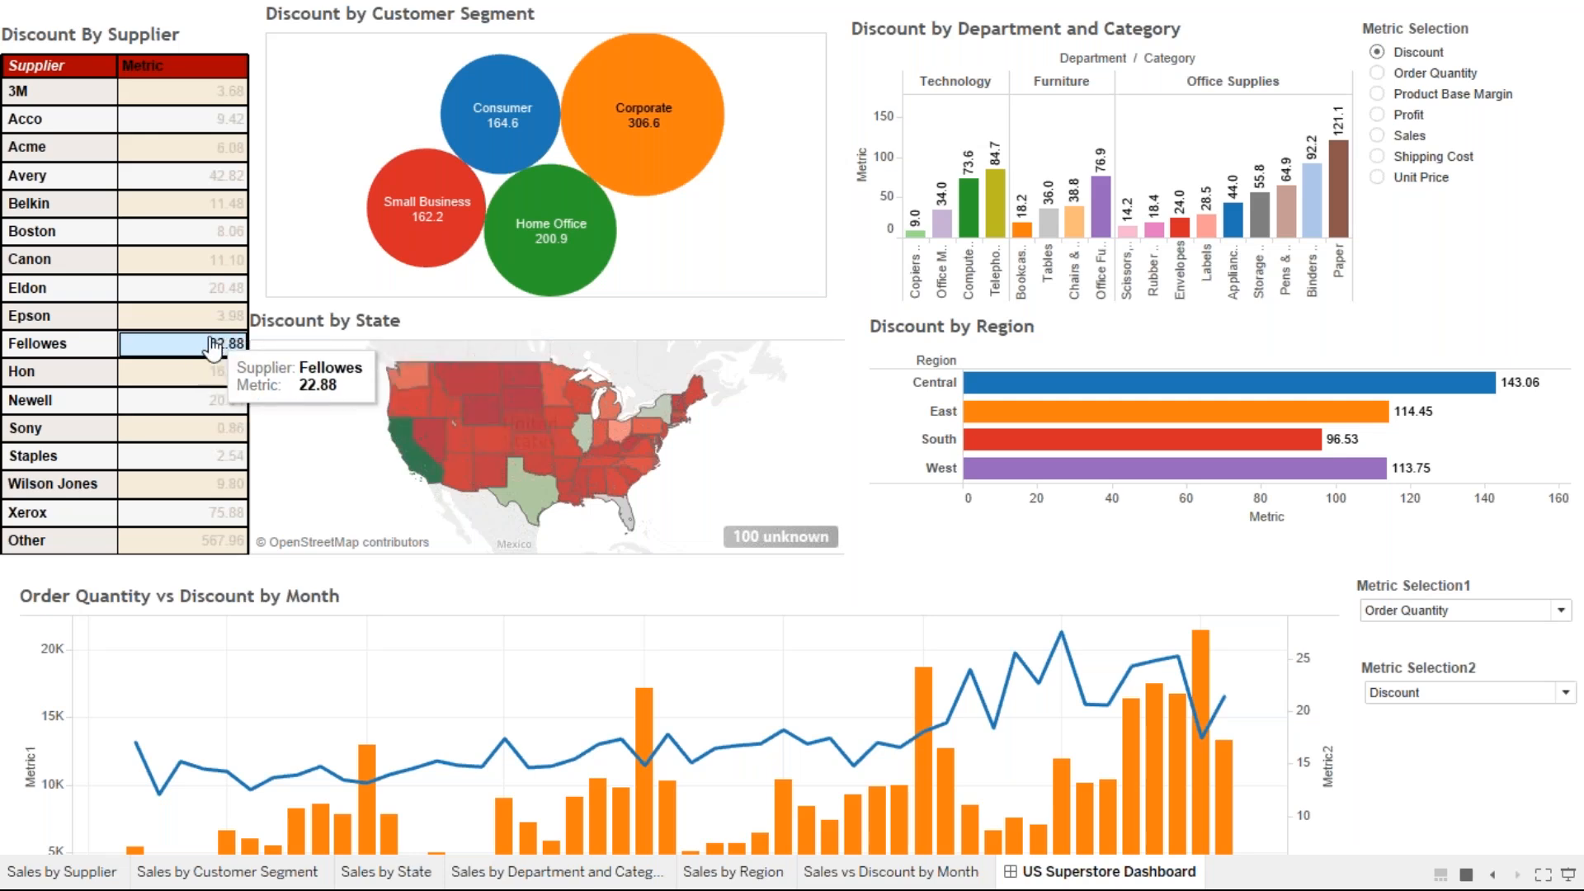
left_click(206, 353)
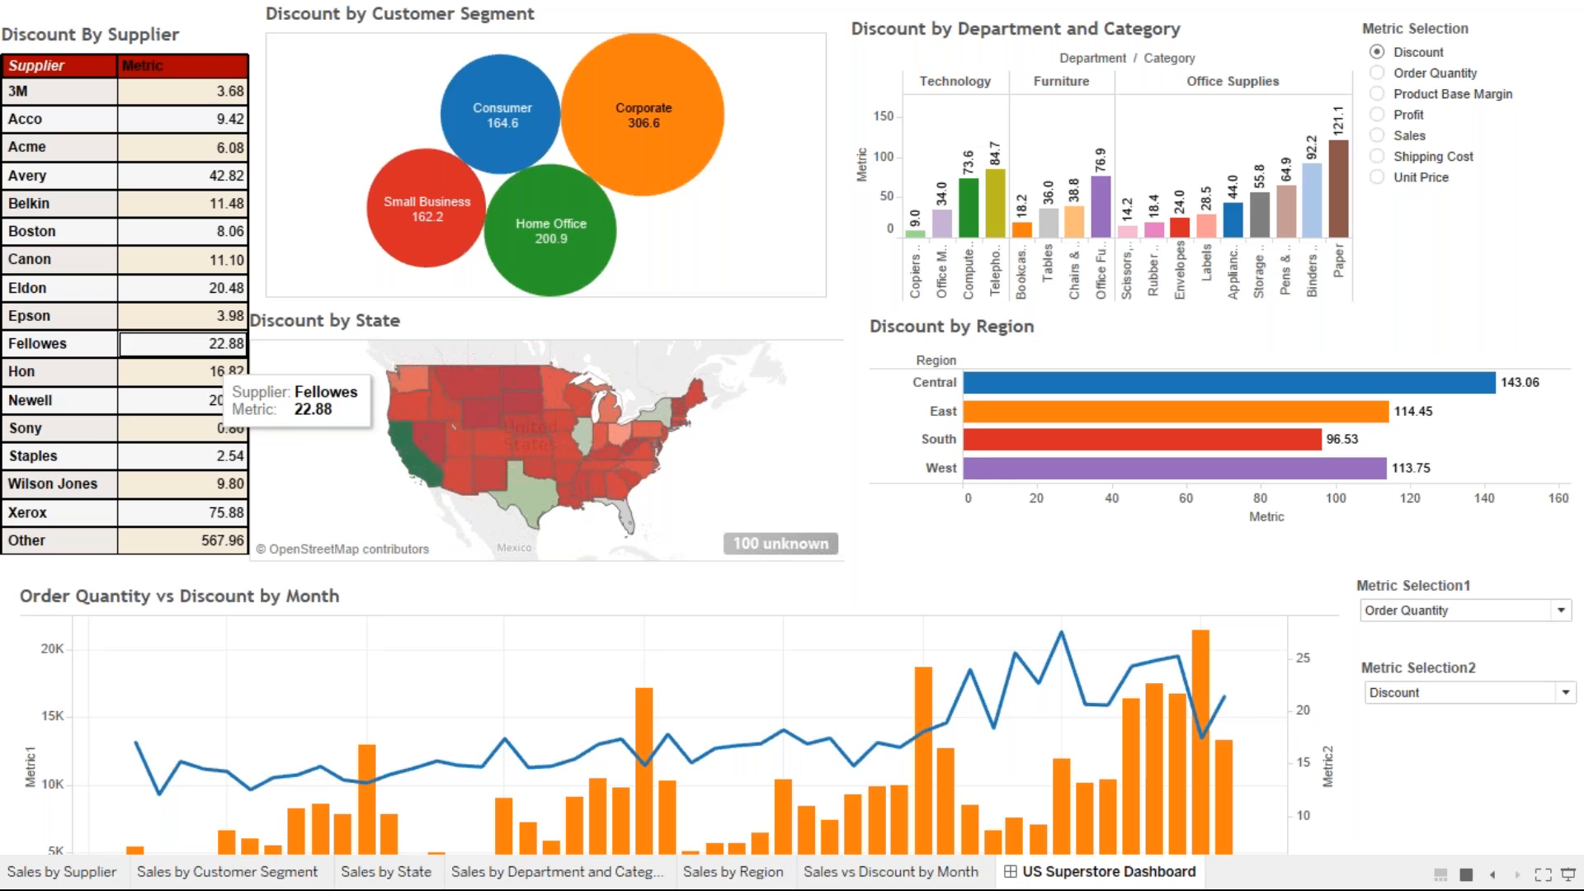
left_click(651, 187)
left_click(651, 187)
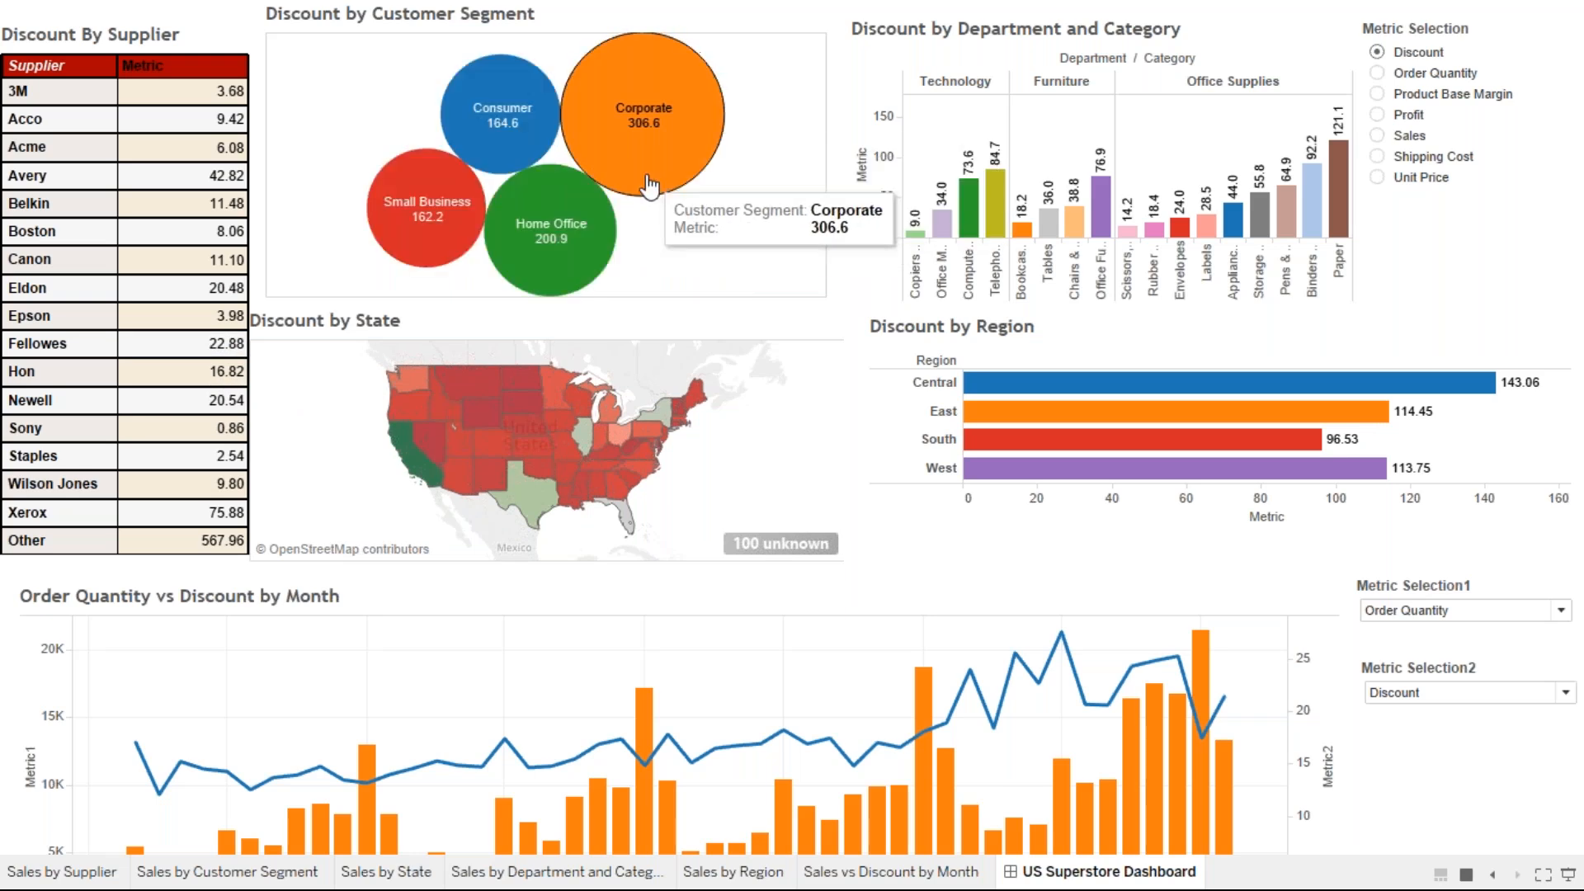
Filter the presented charts to supplier Eldon with its "table to All" link, and return to editing.
left_click(211, 302)
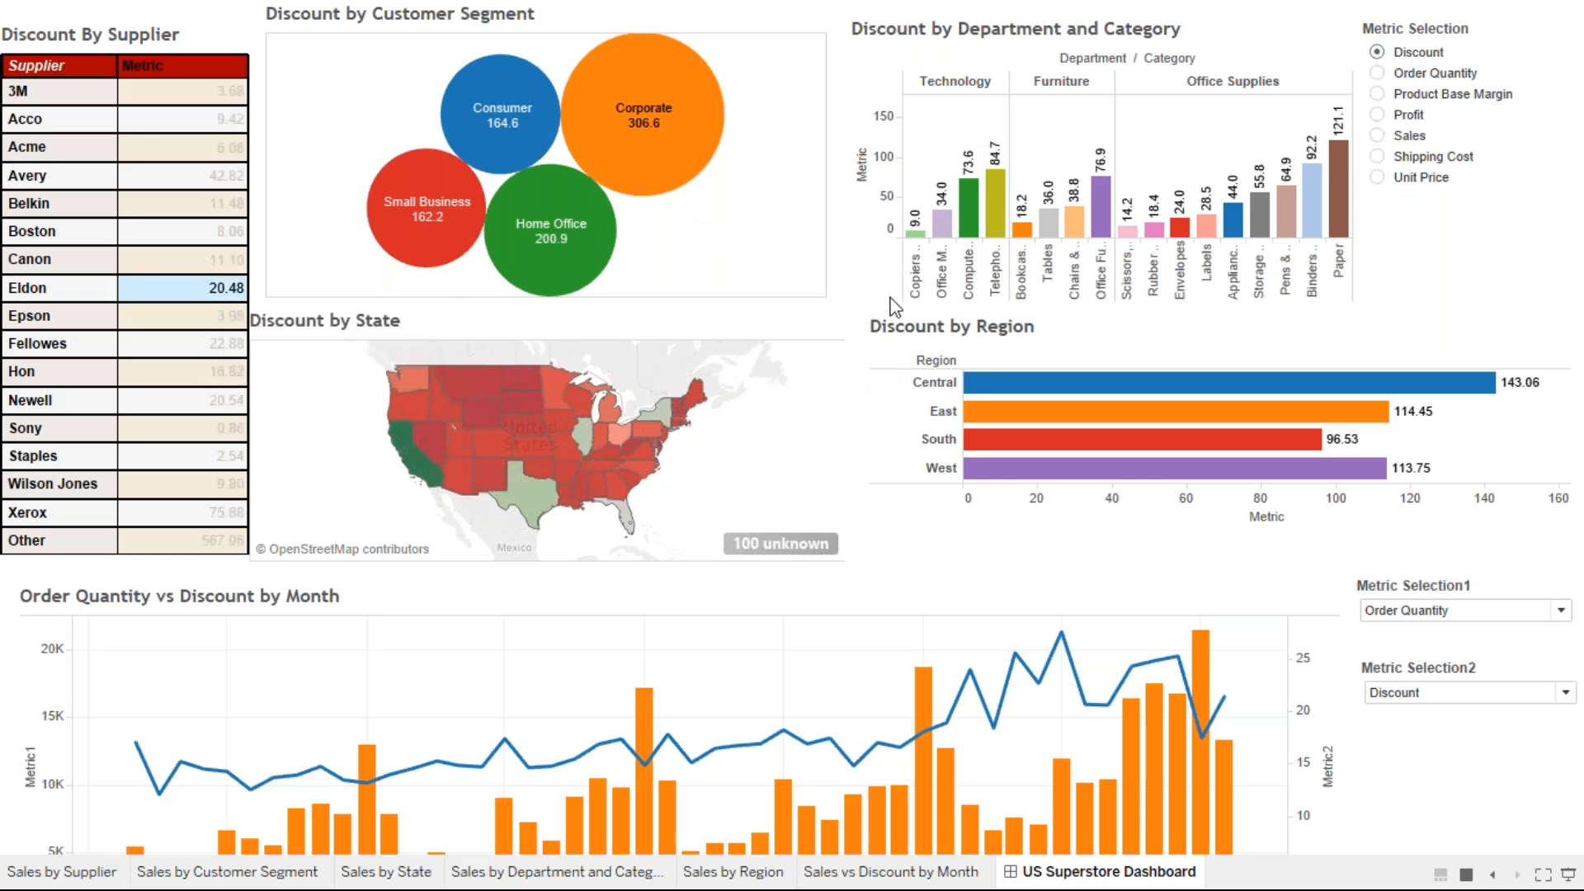
mouse_move(220, 299)
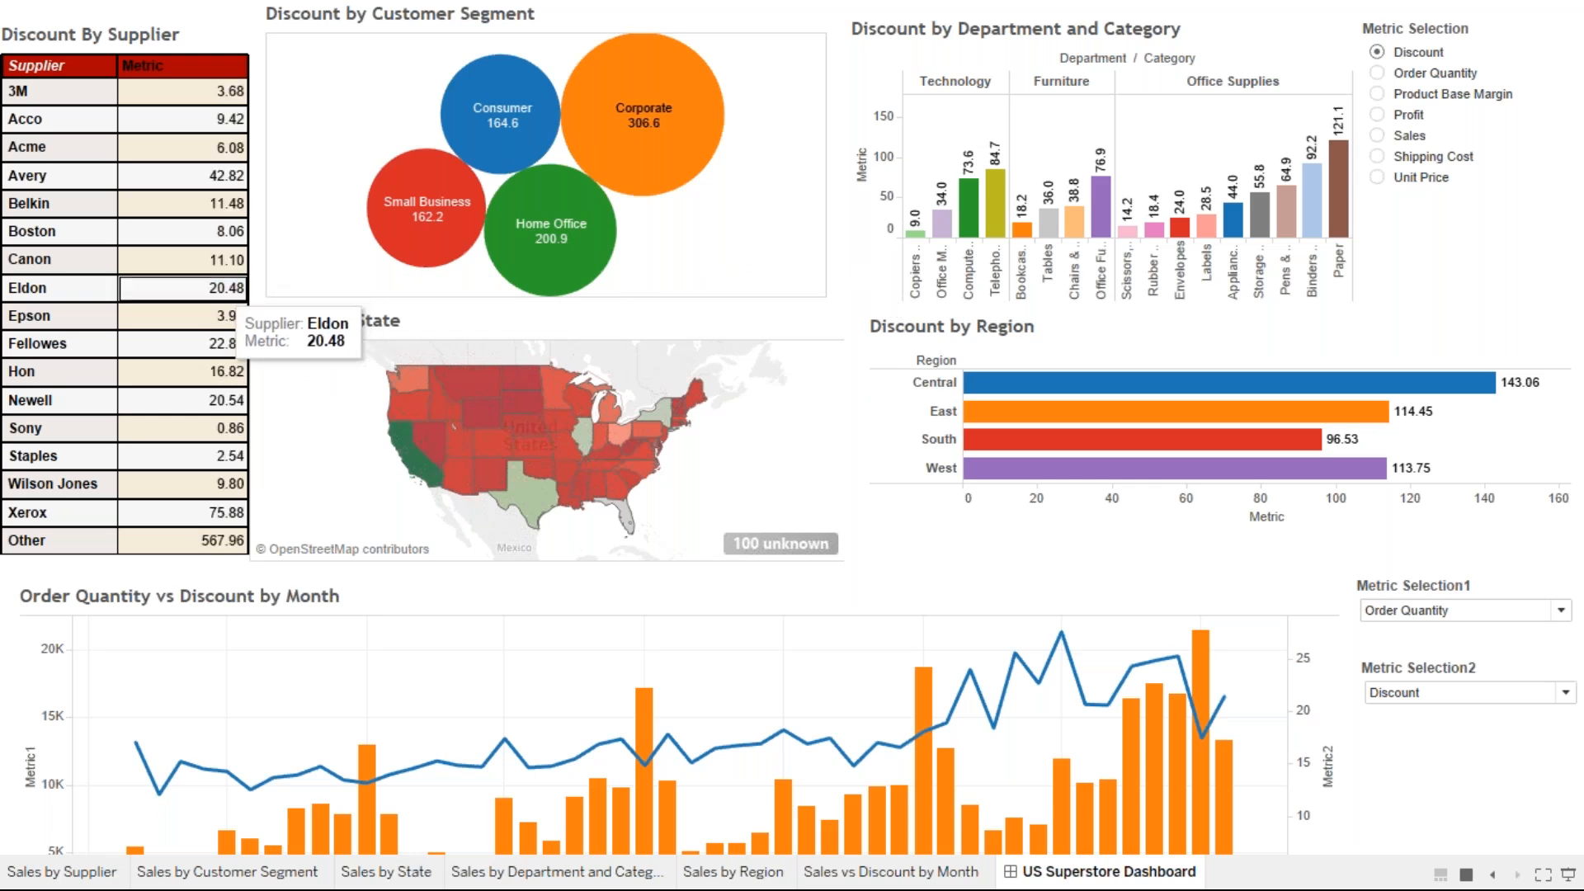
mouse_move(285, 363)
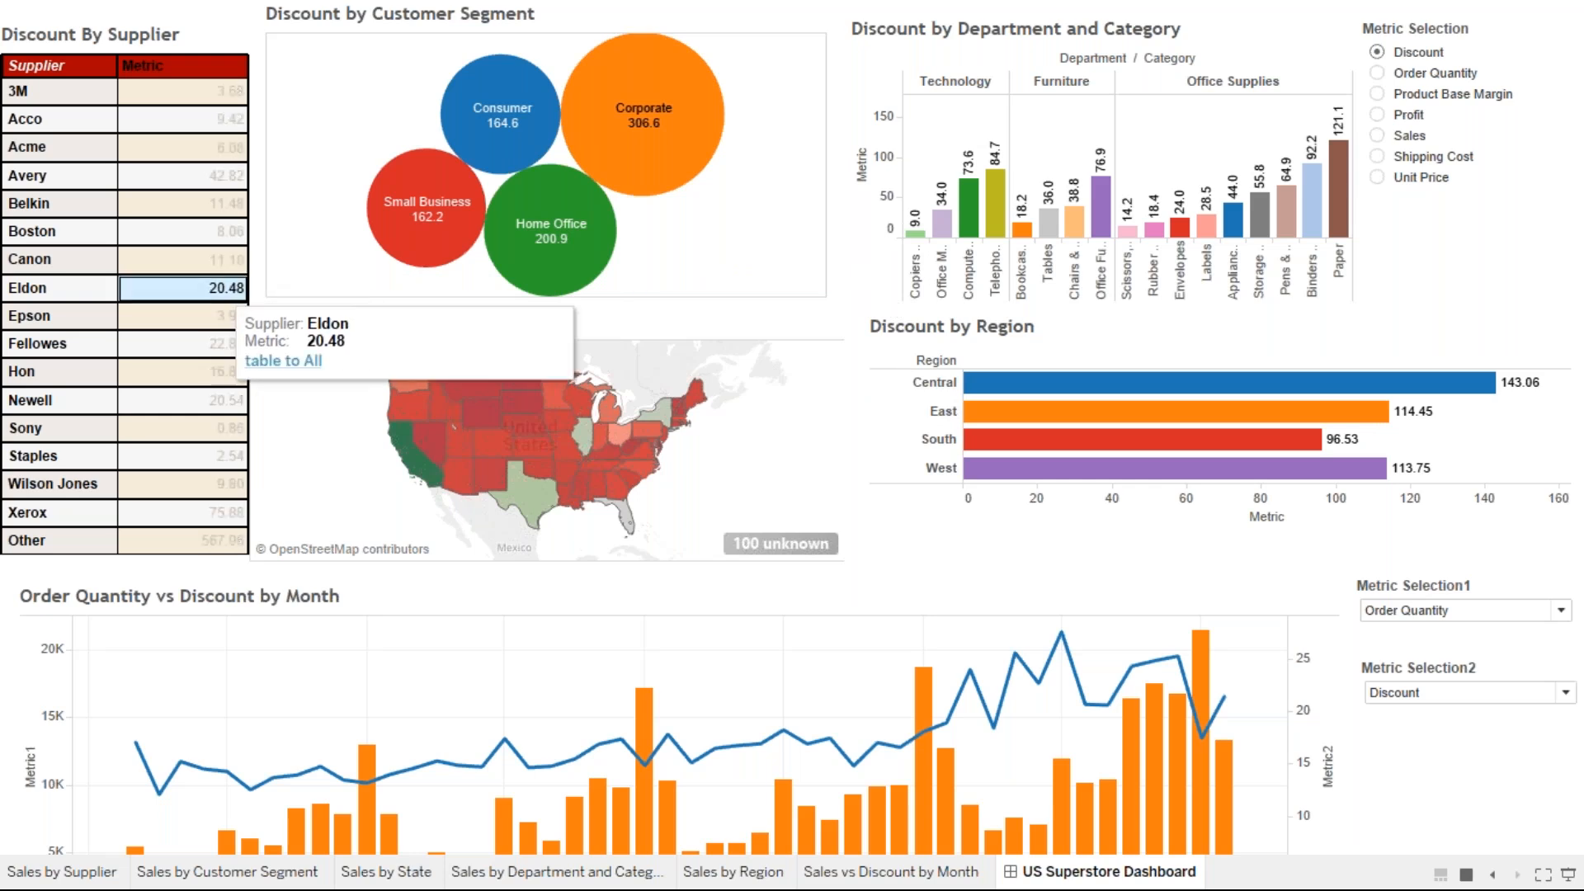
left_click(285, 364)
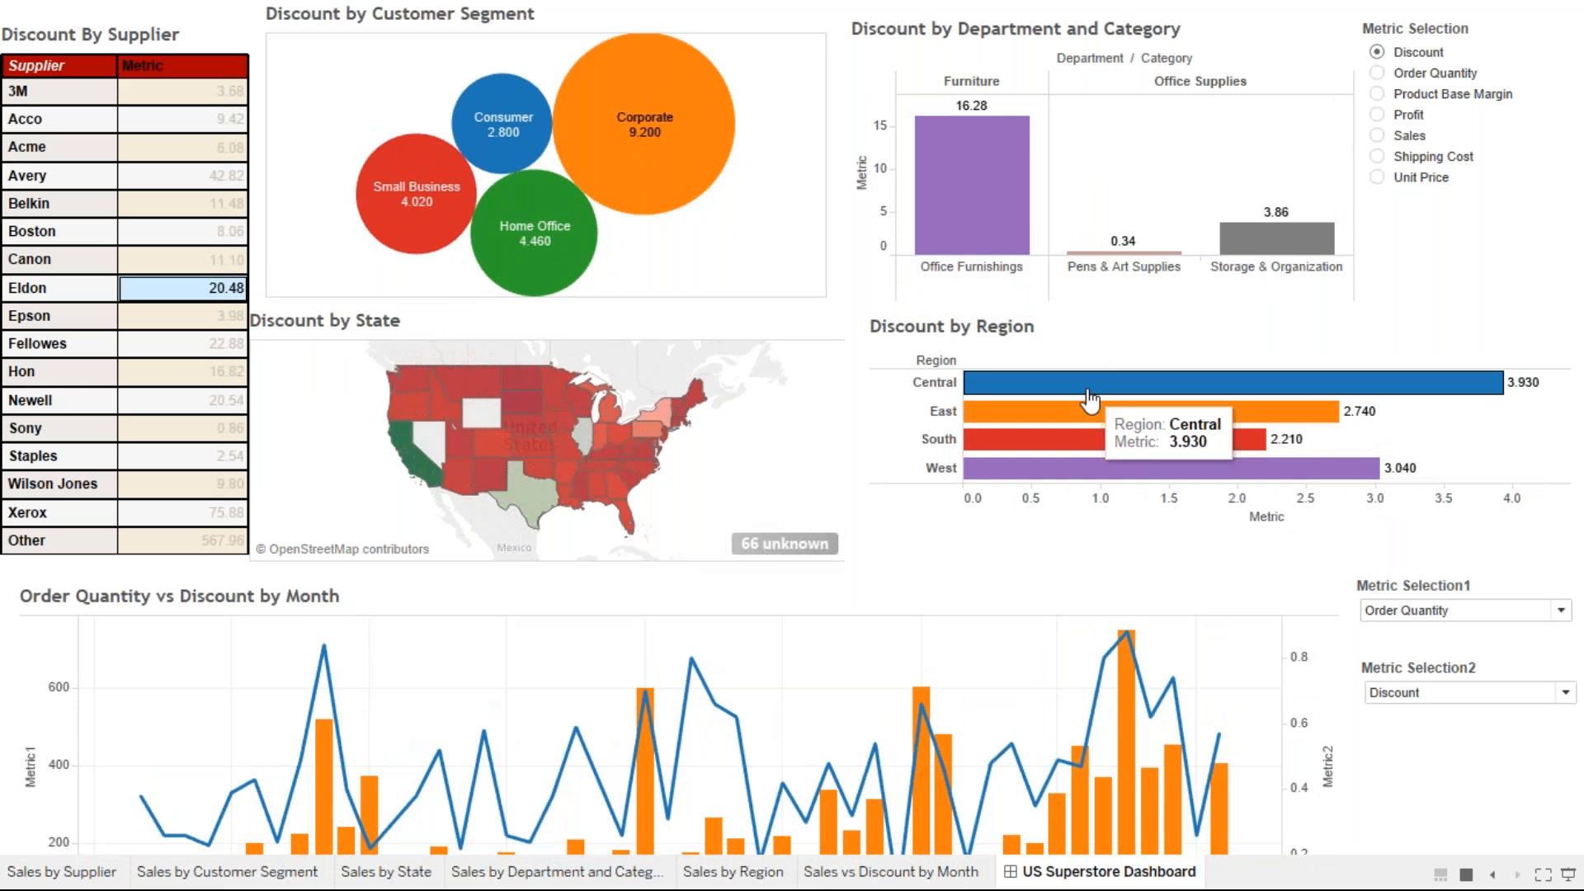
key("Escape")
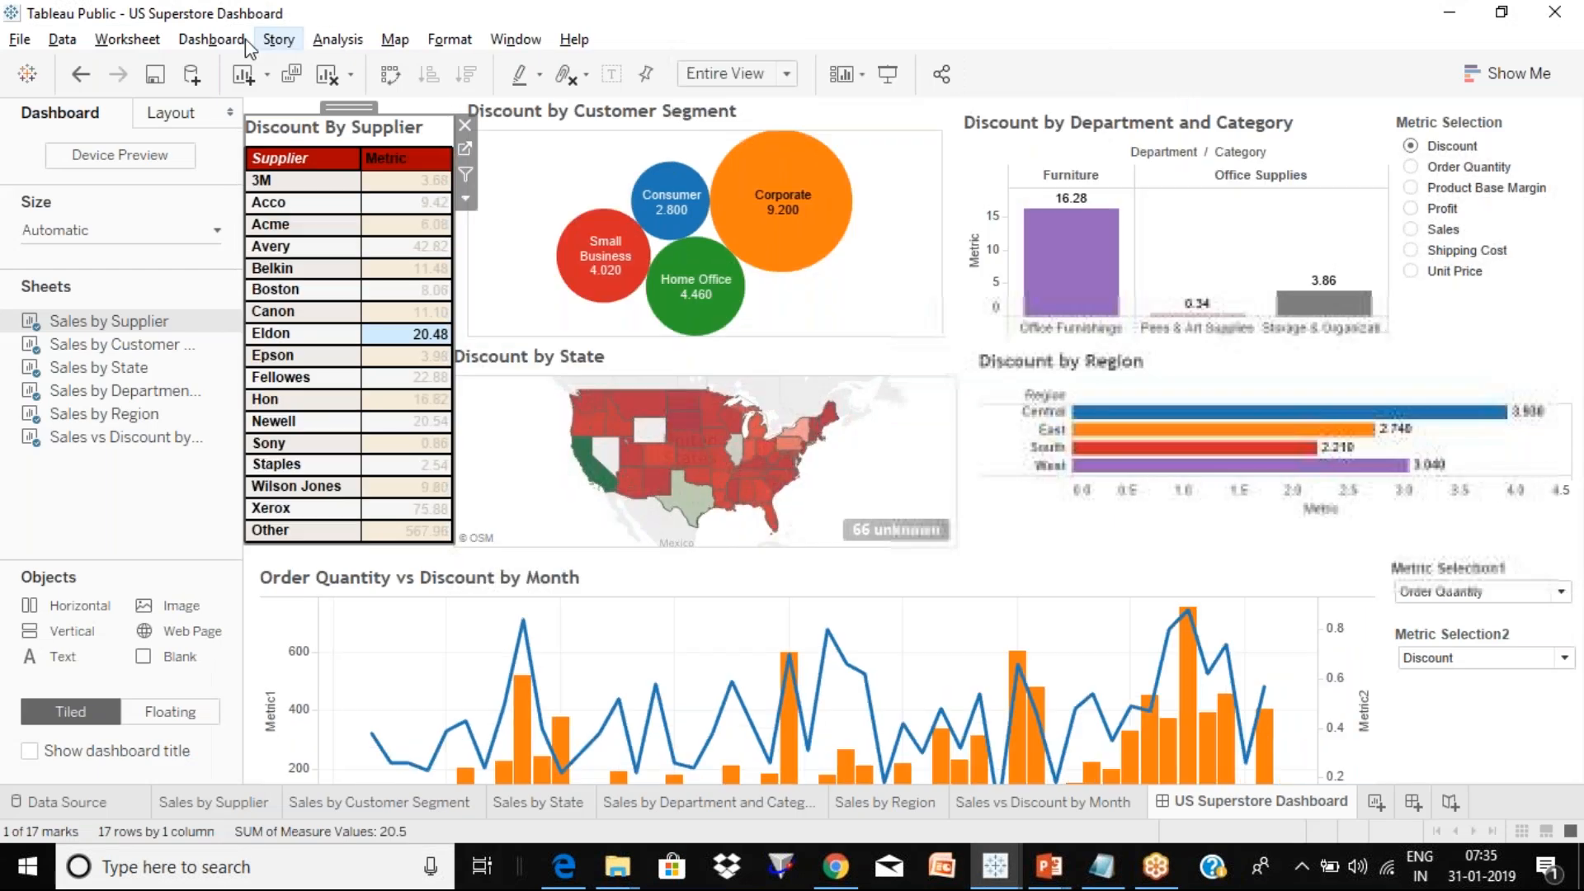
Review the "table to All" action's run, source and target settings, and view its link in Eldon's tooltip.
left_click(239, 39)
left_click(289, 299)
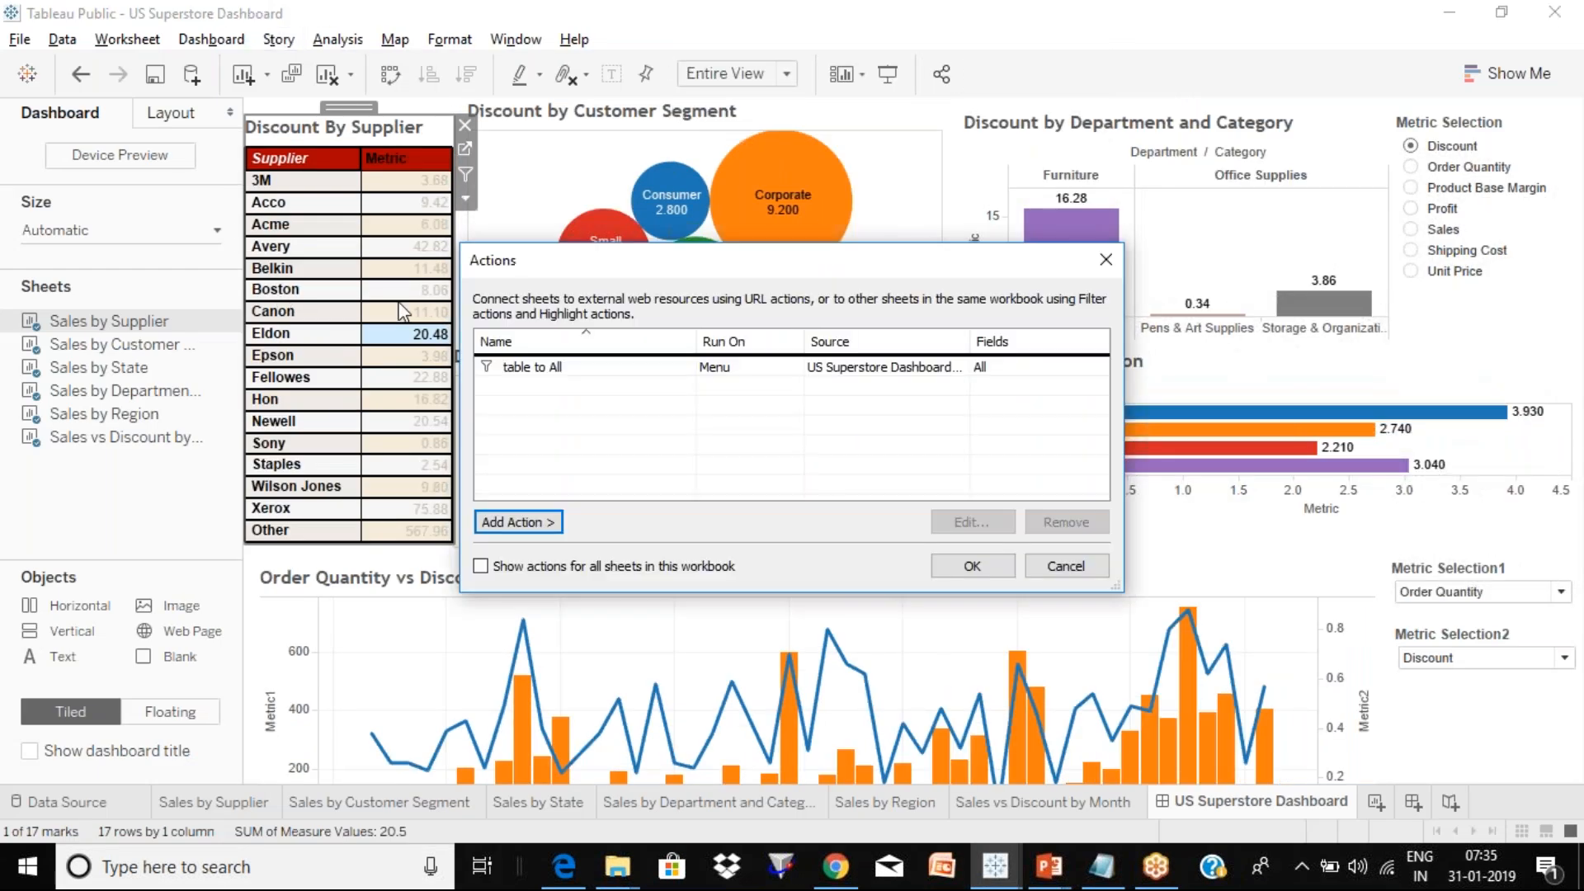
double_click(577, 367)
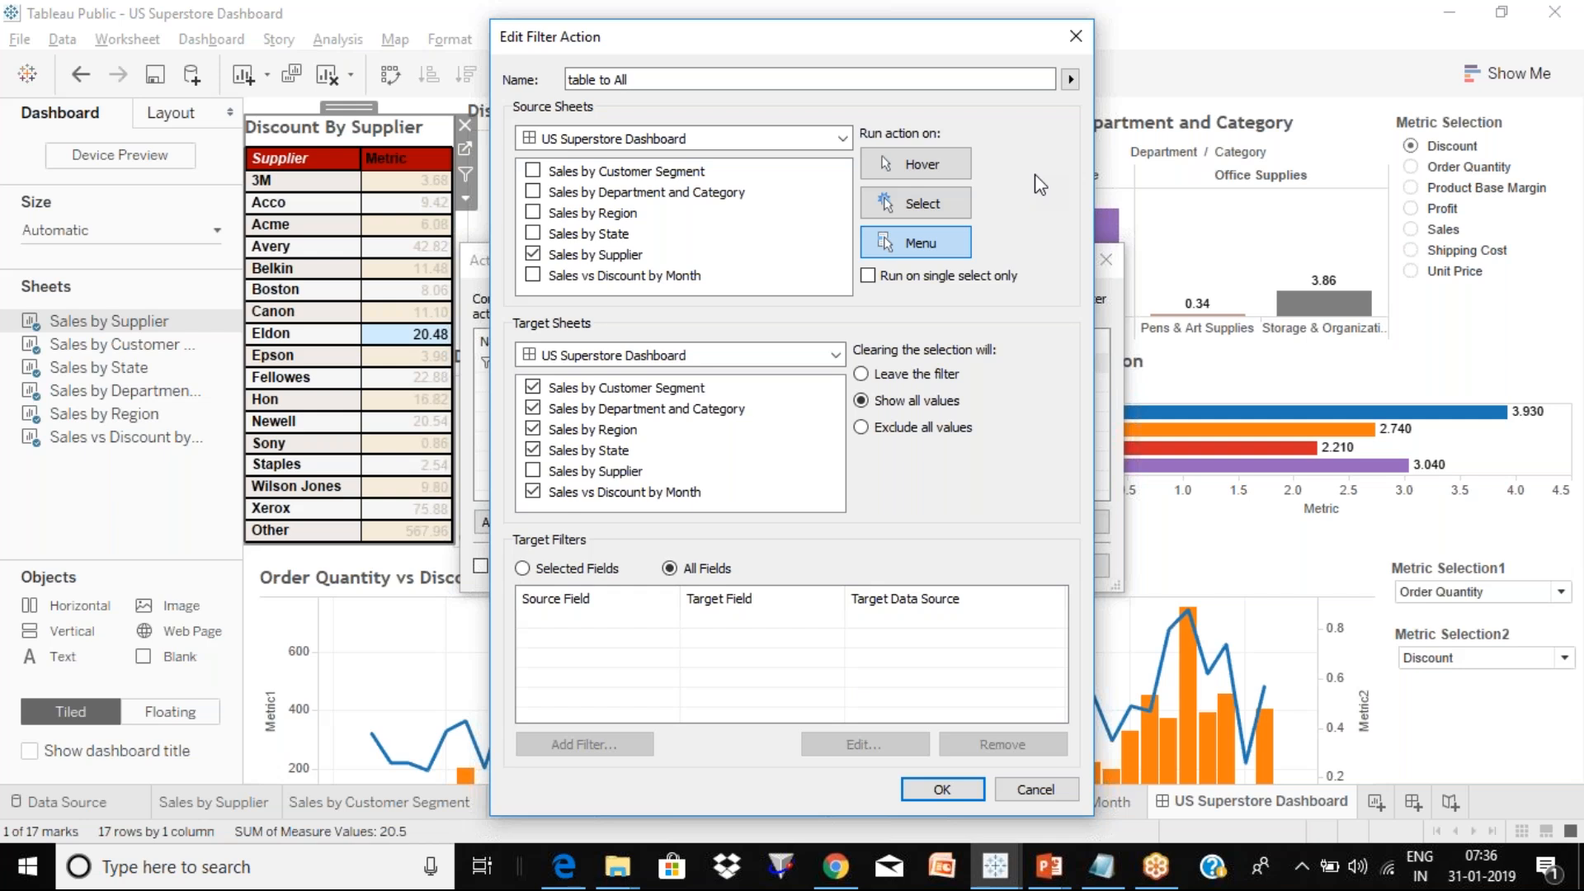
key("Return")
key("Return")
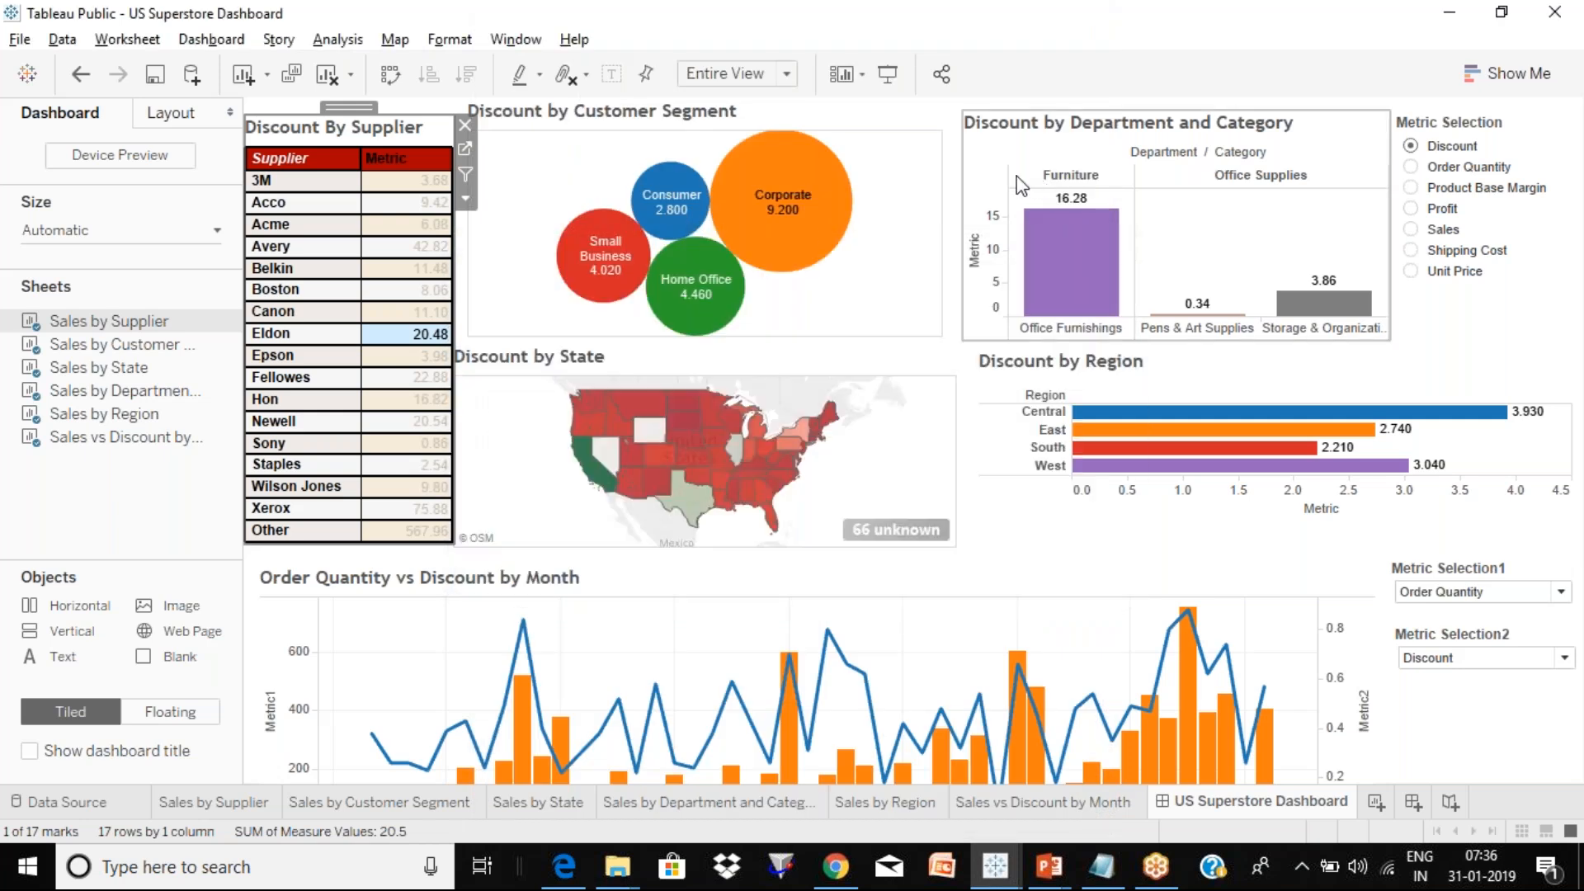
mouse_move(435, 344)
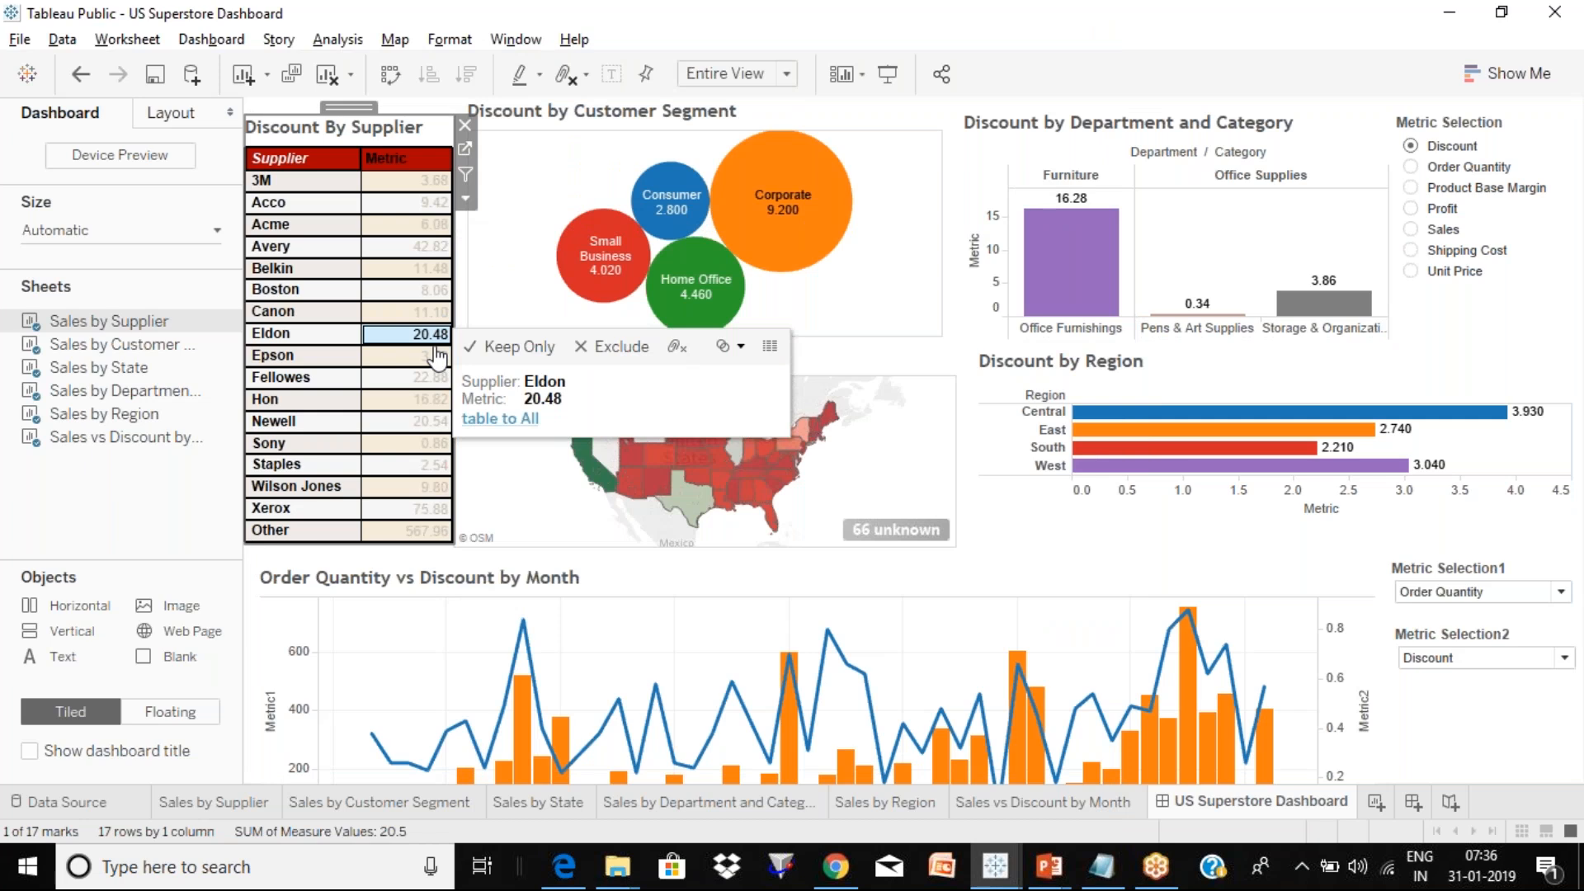
mouse_move(805, 247)
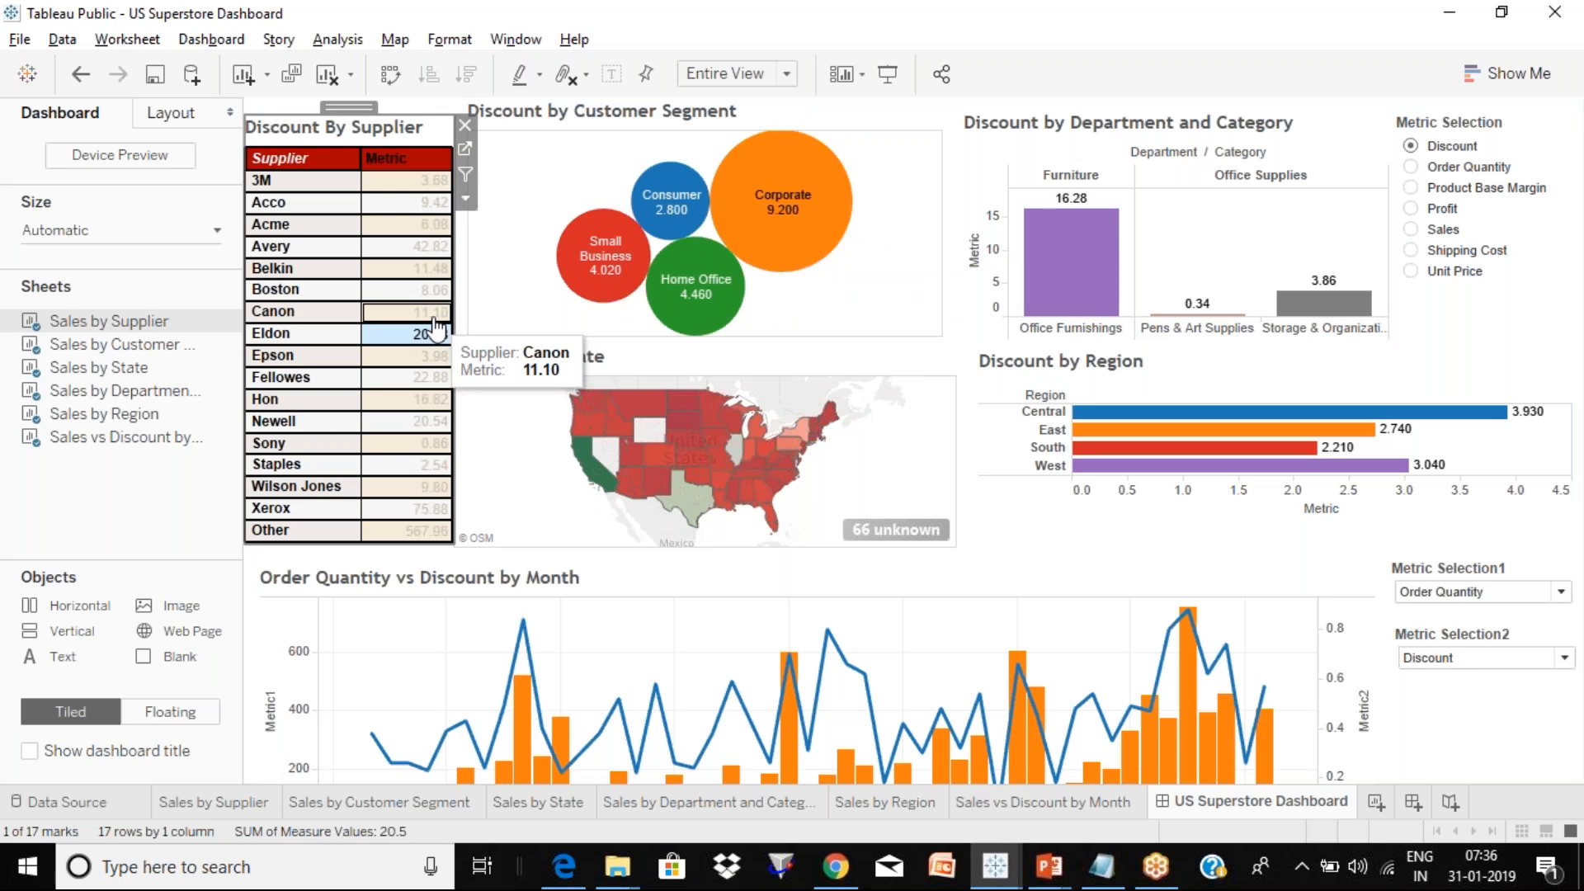
Set the "table to All" filter action to run on Hover again and save the change.
left_click(223, 41)
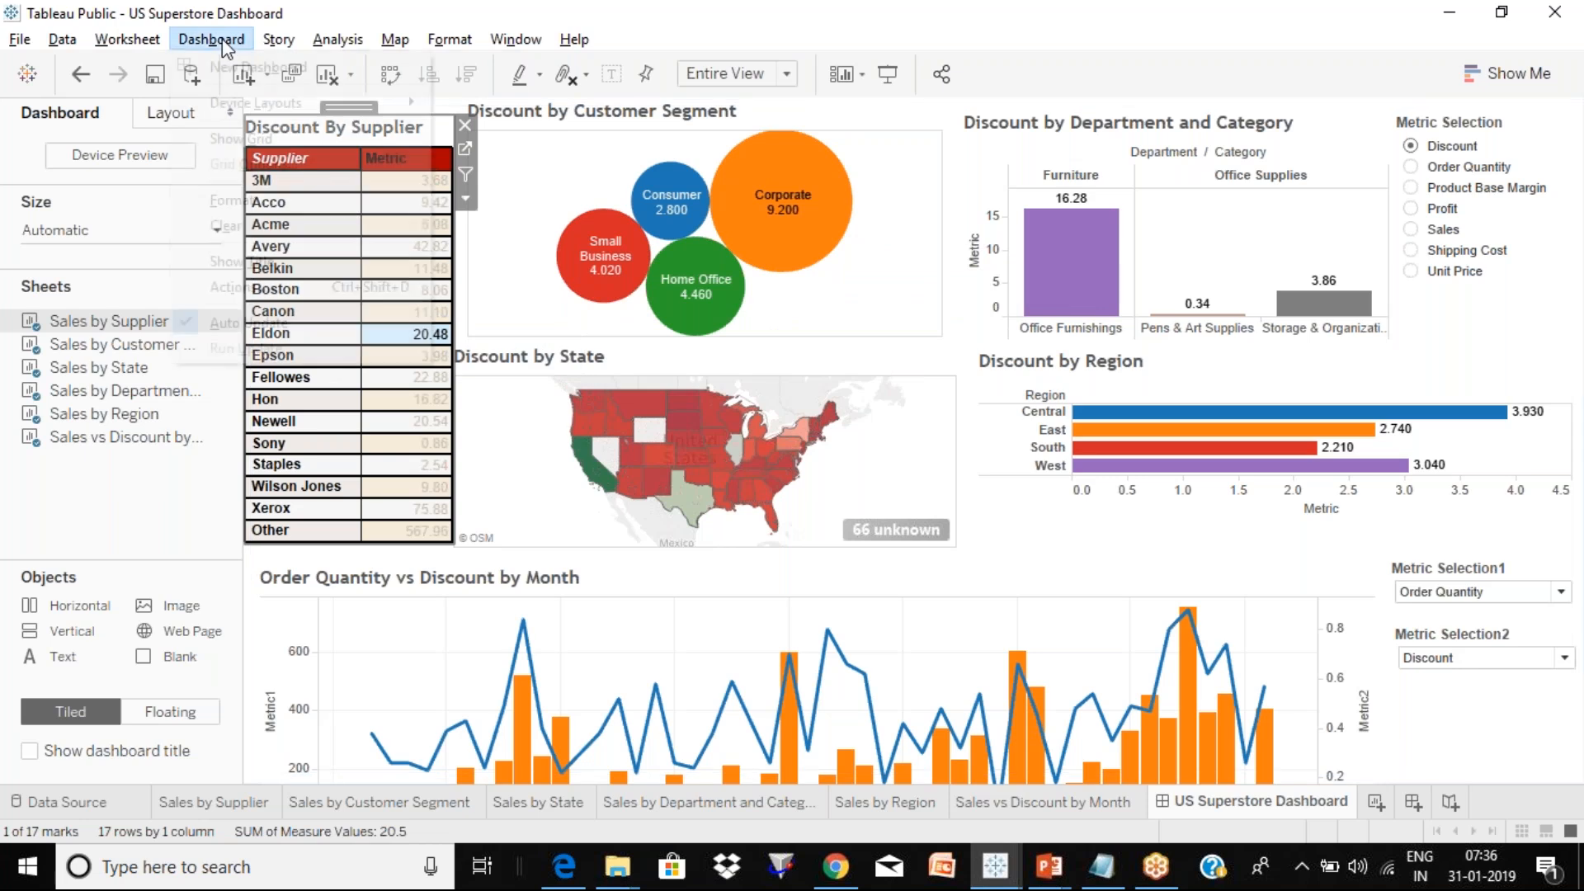
left_click(278, 281)
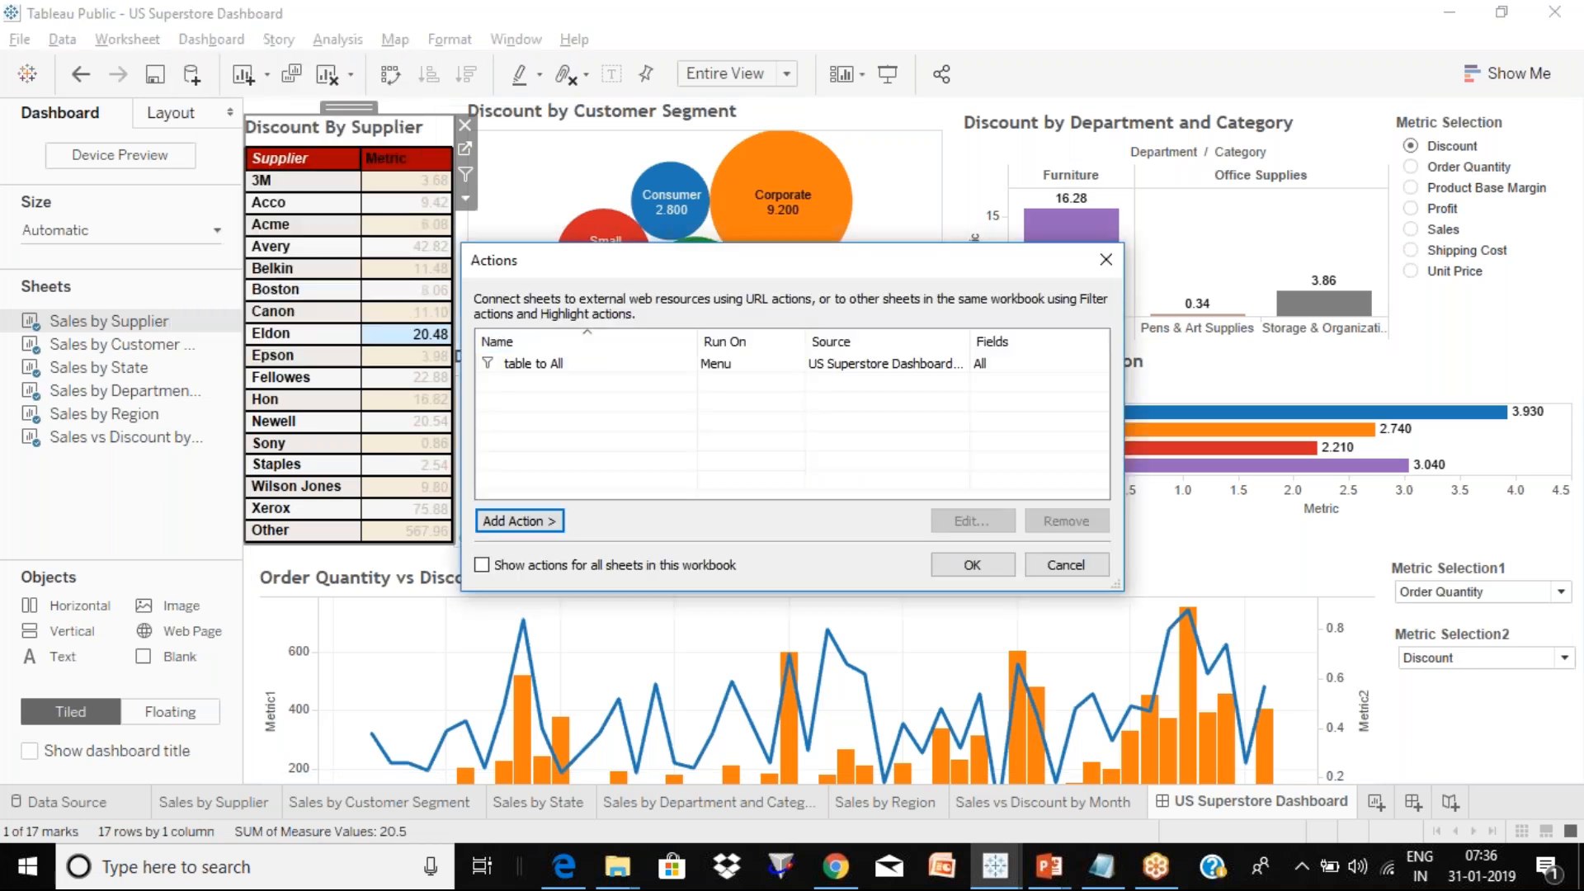
double_click(571, 363)
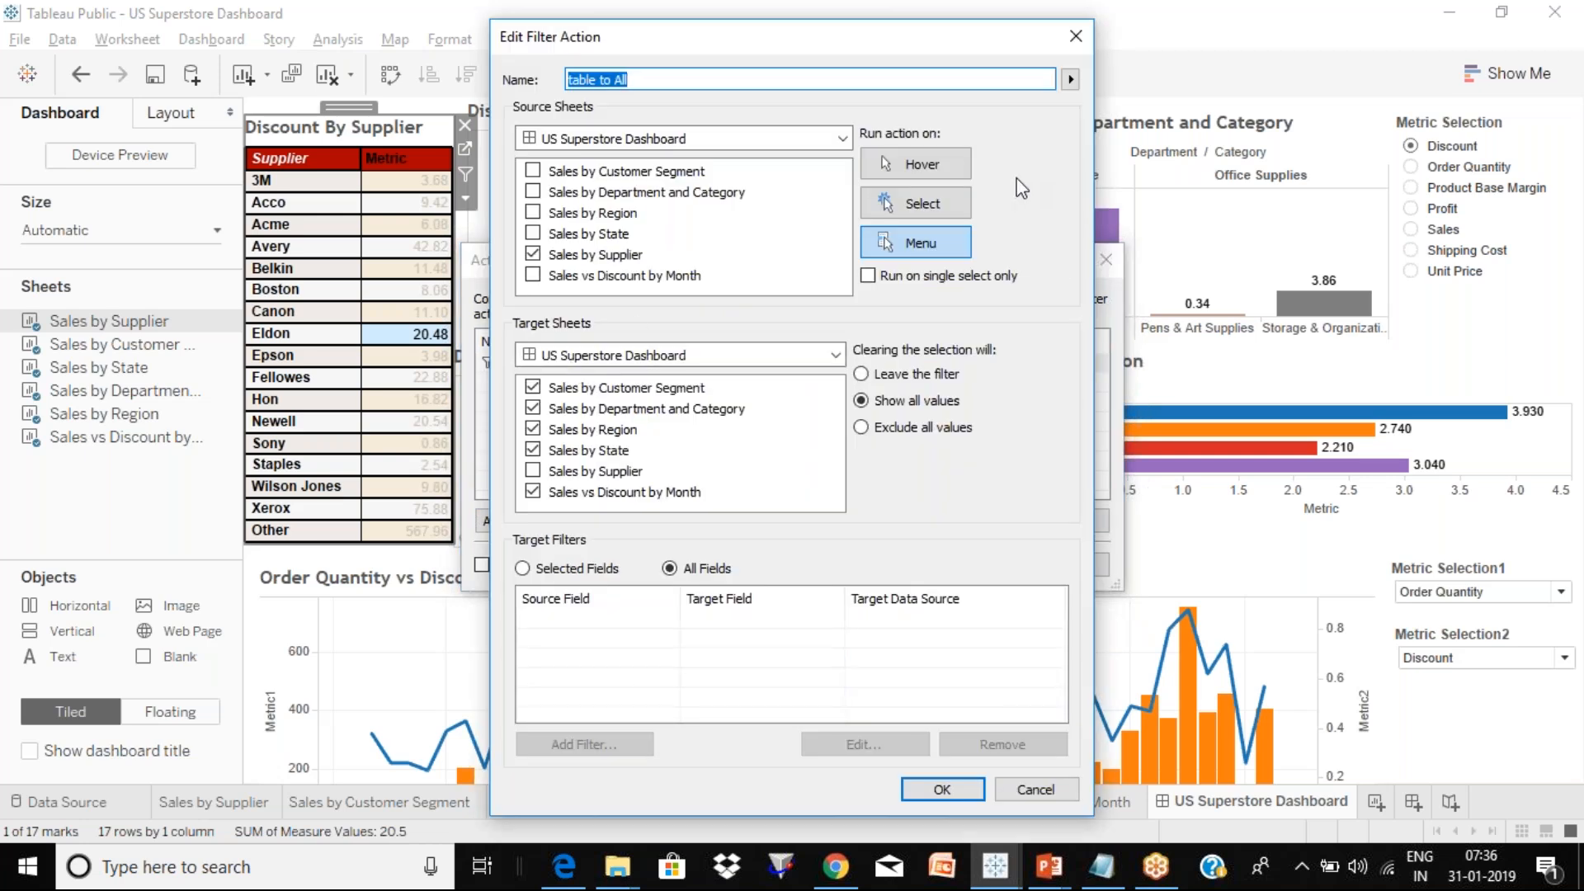
left_click(949, 163)
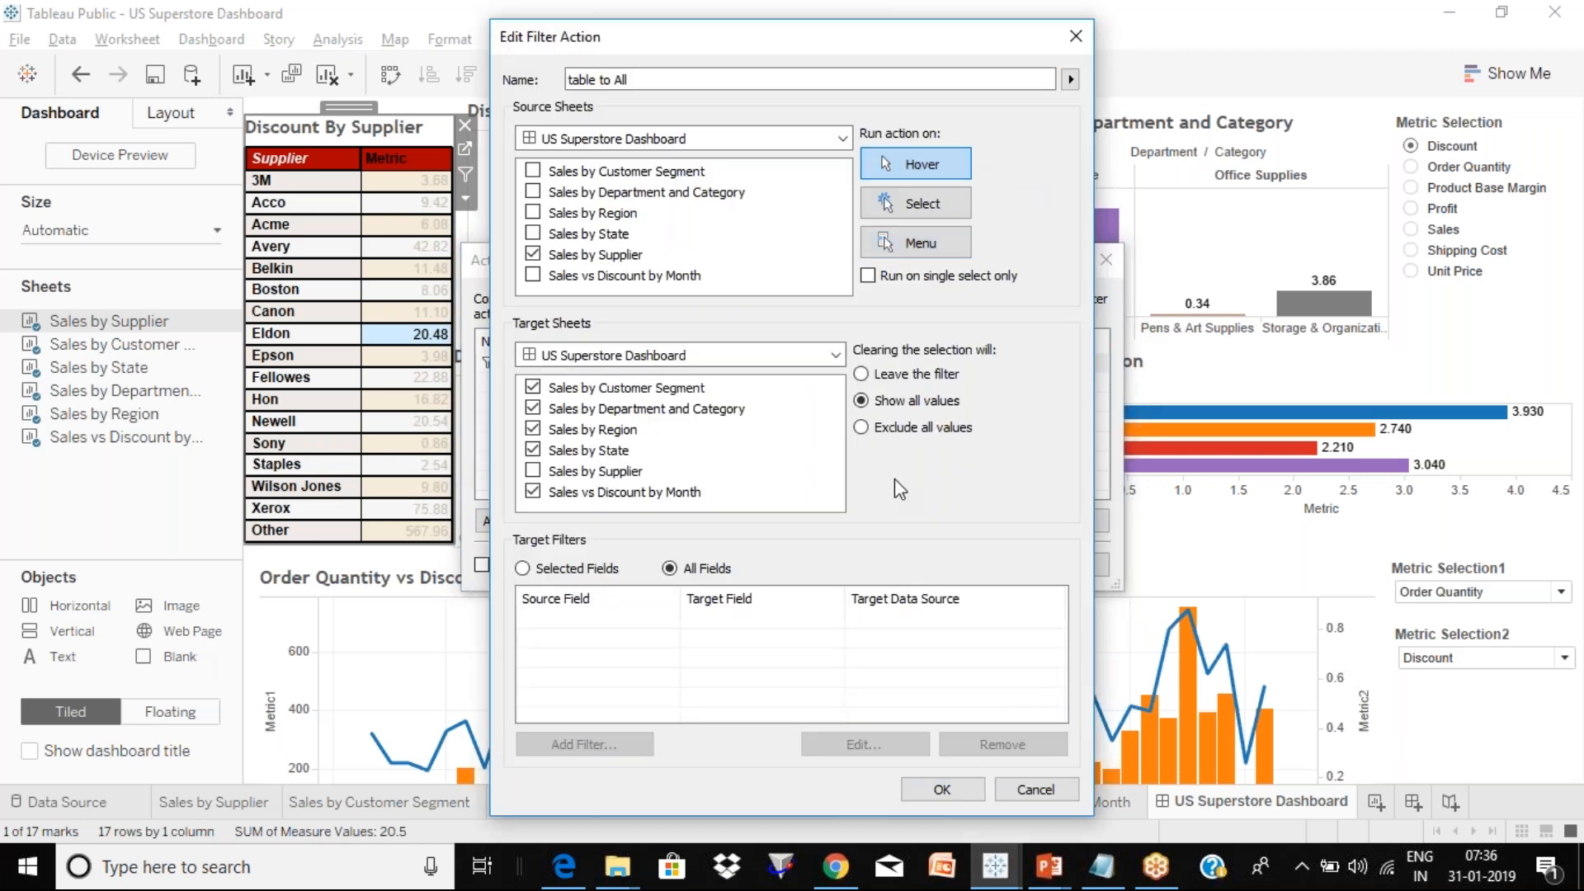
left_click(942, 790)
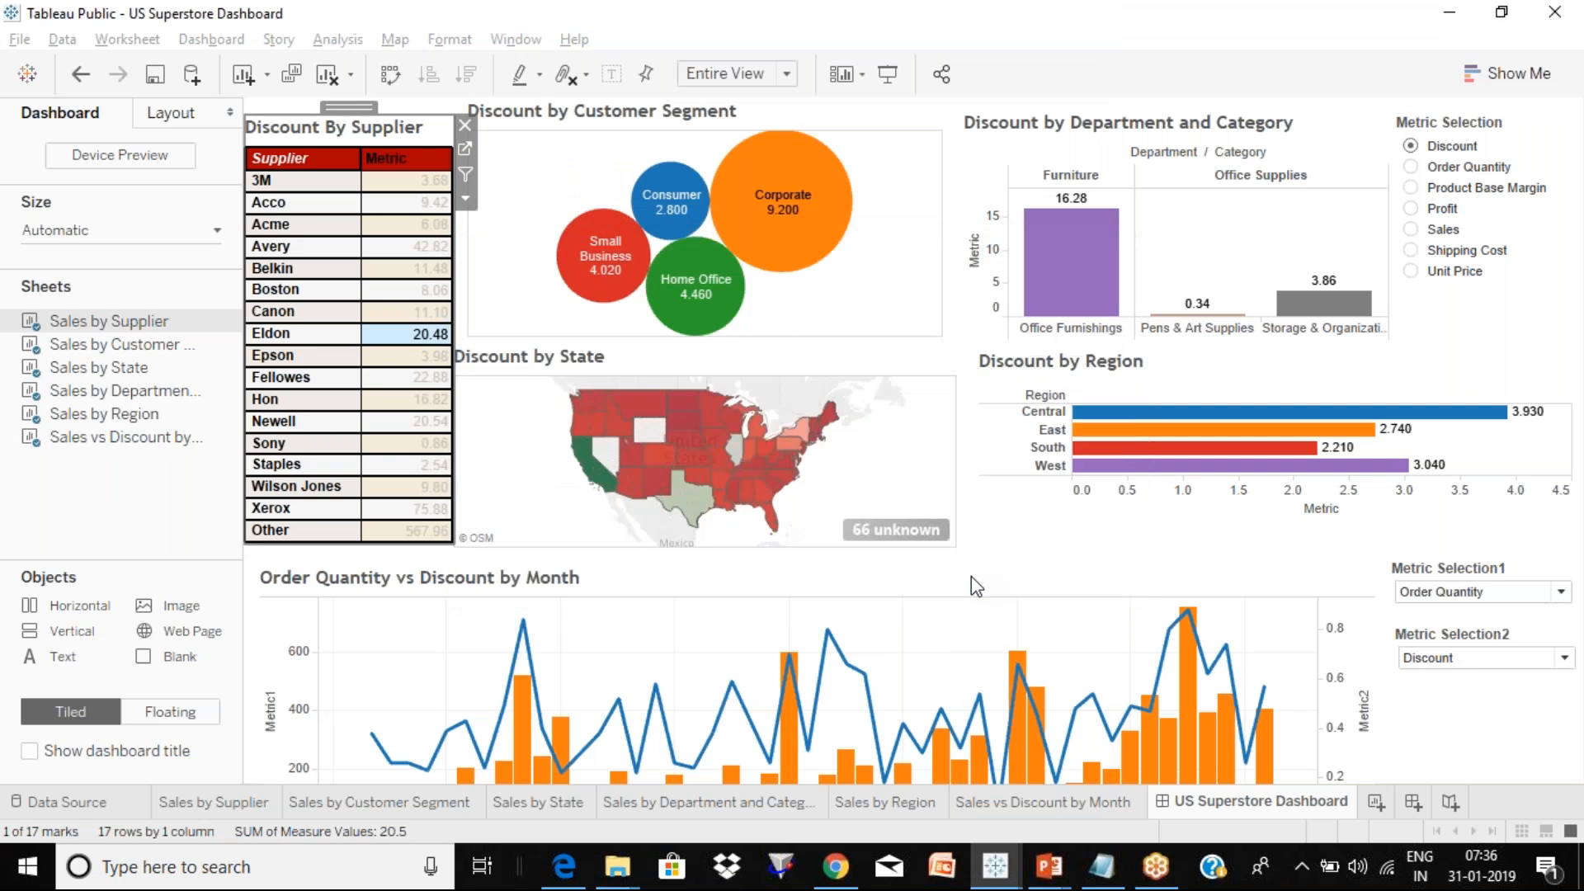
left_click(972, 565)
Test the hover filtering on supplier Hon and clear the Eldon selection in the supplier table.
mouse_move(433, 402)
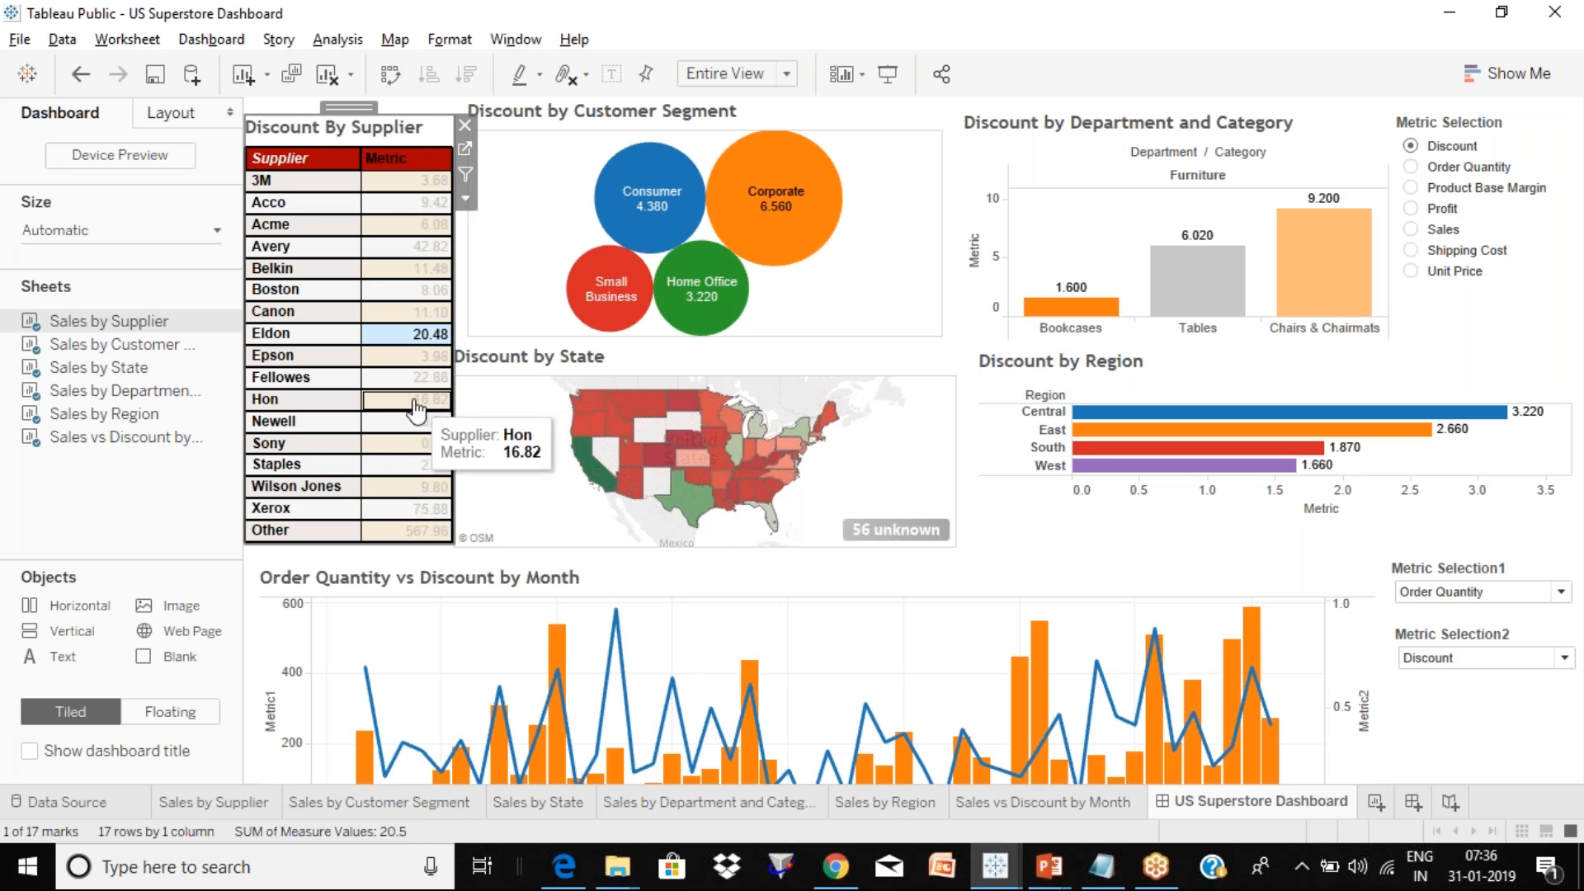
mouse_move(601, 475)
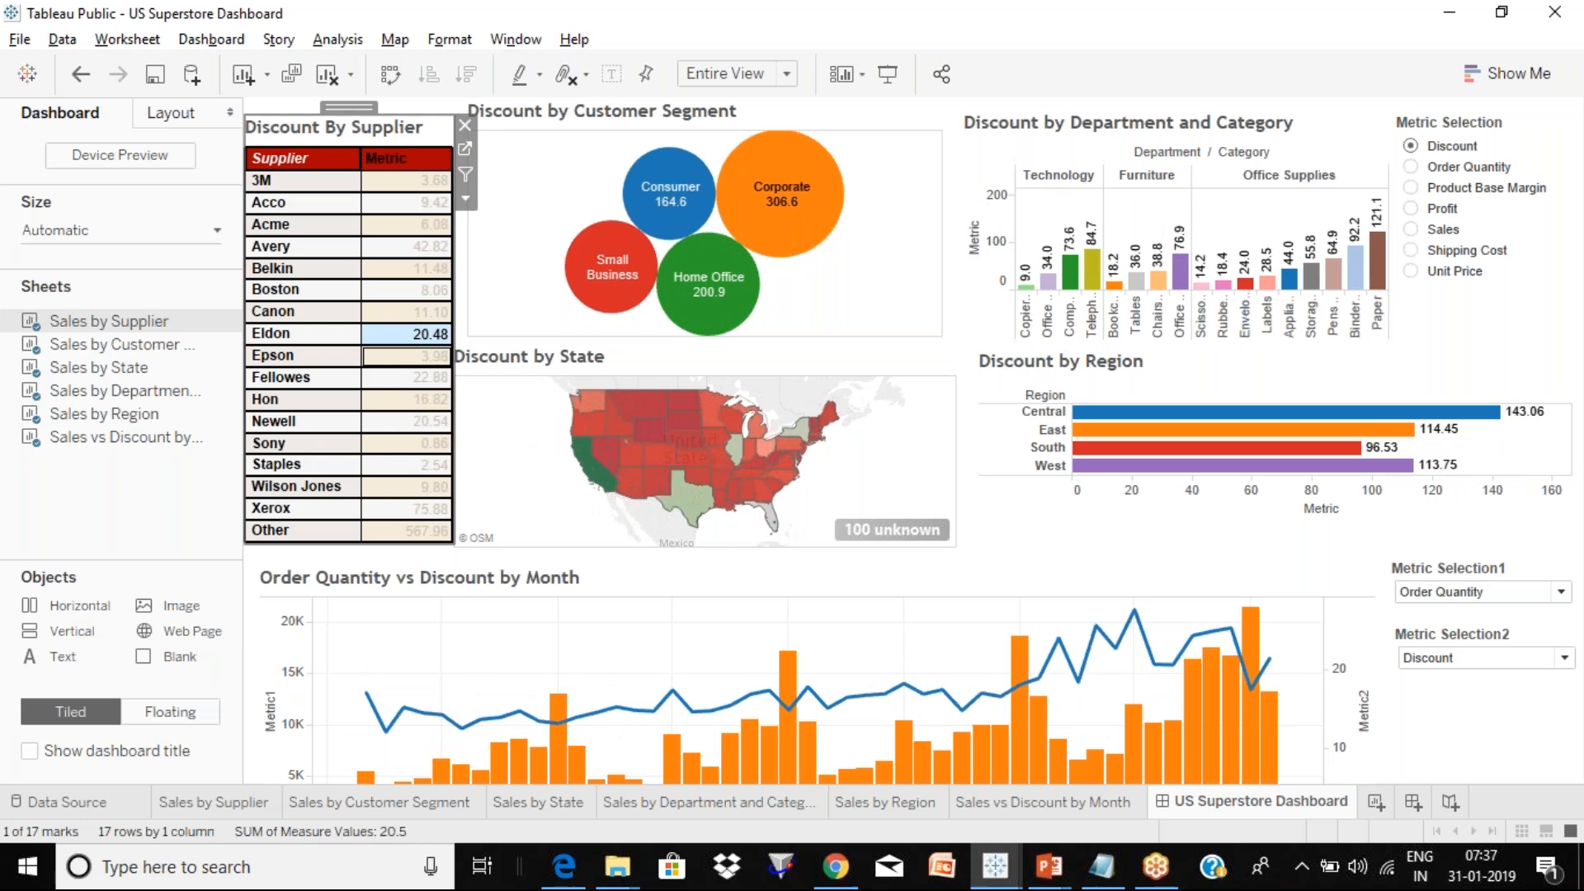
left_click(422, 339)
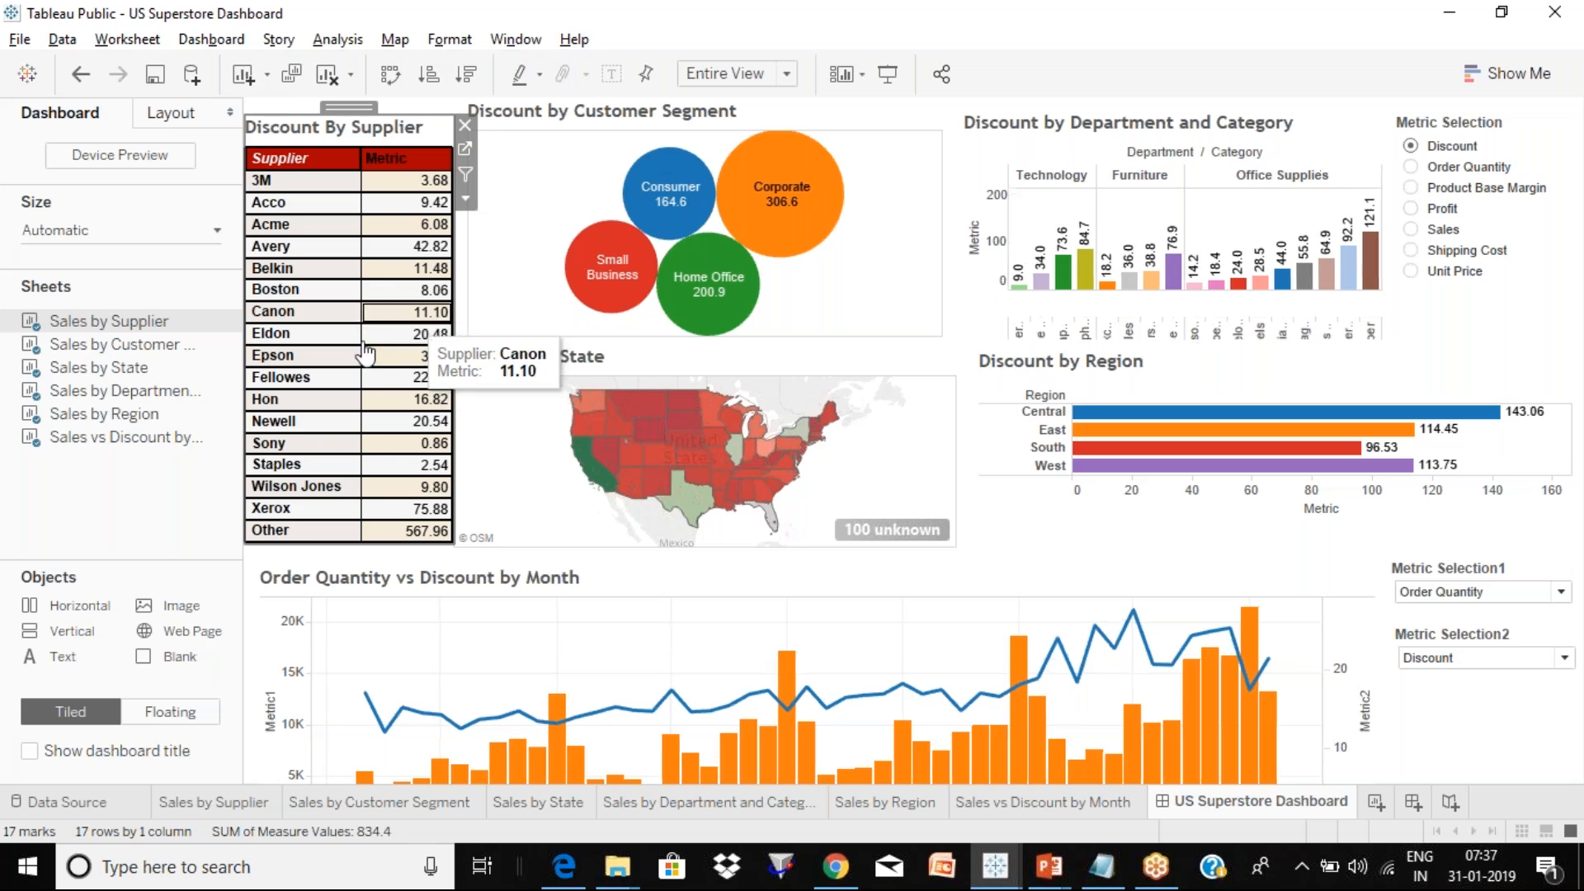
Test the dashboard filtering on supplier Canon in the supplier table and clear the selection.
left_click(424, 313)
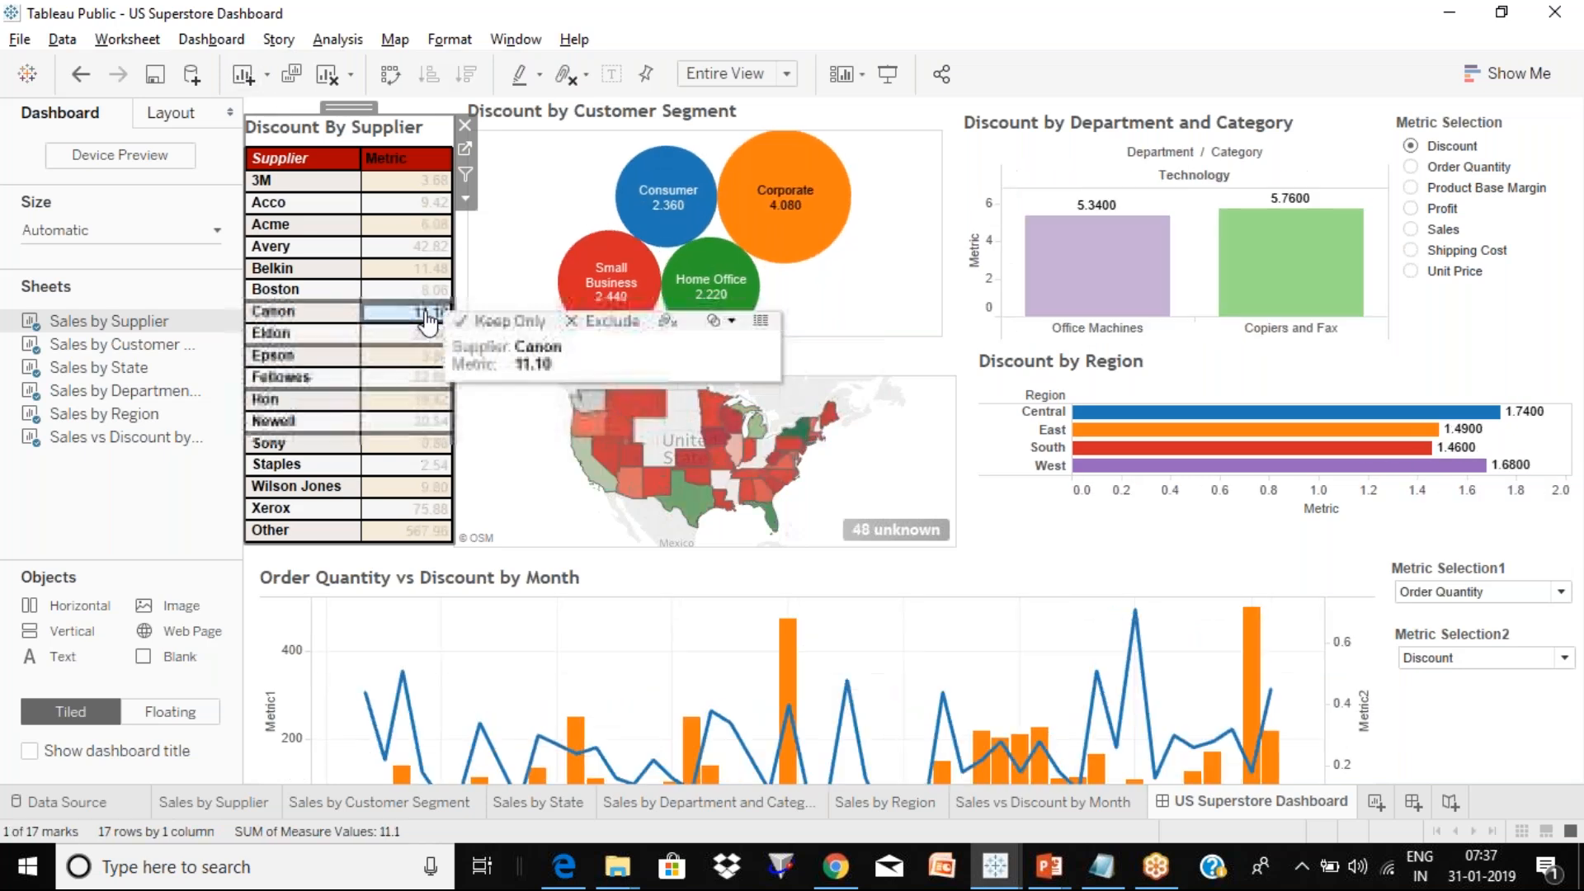
left_click(428, 318)
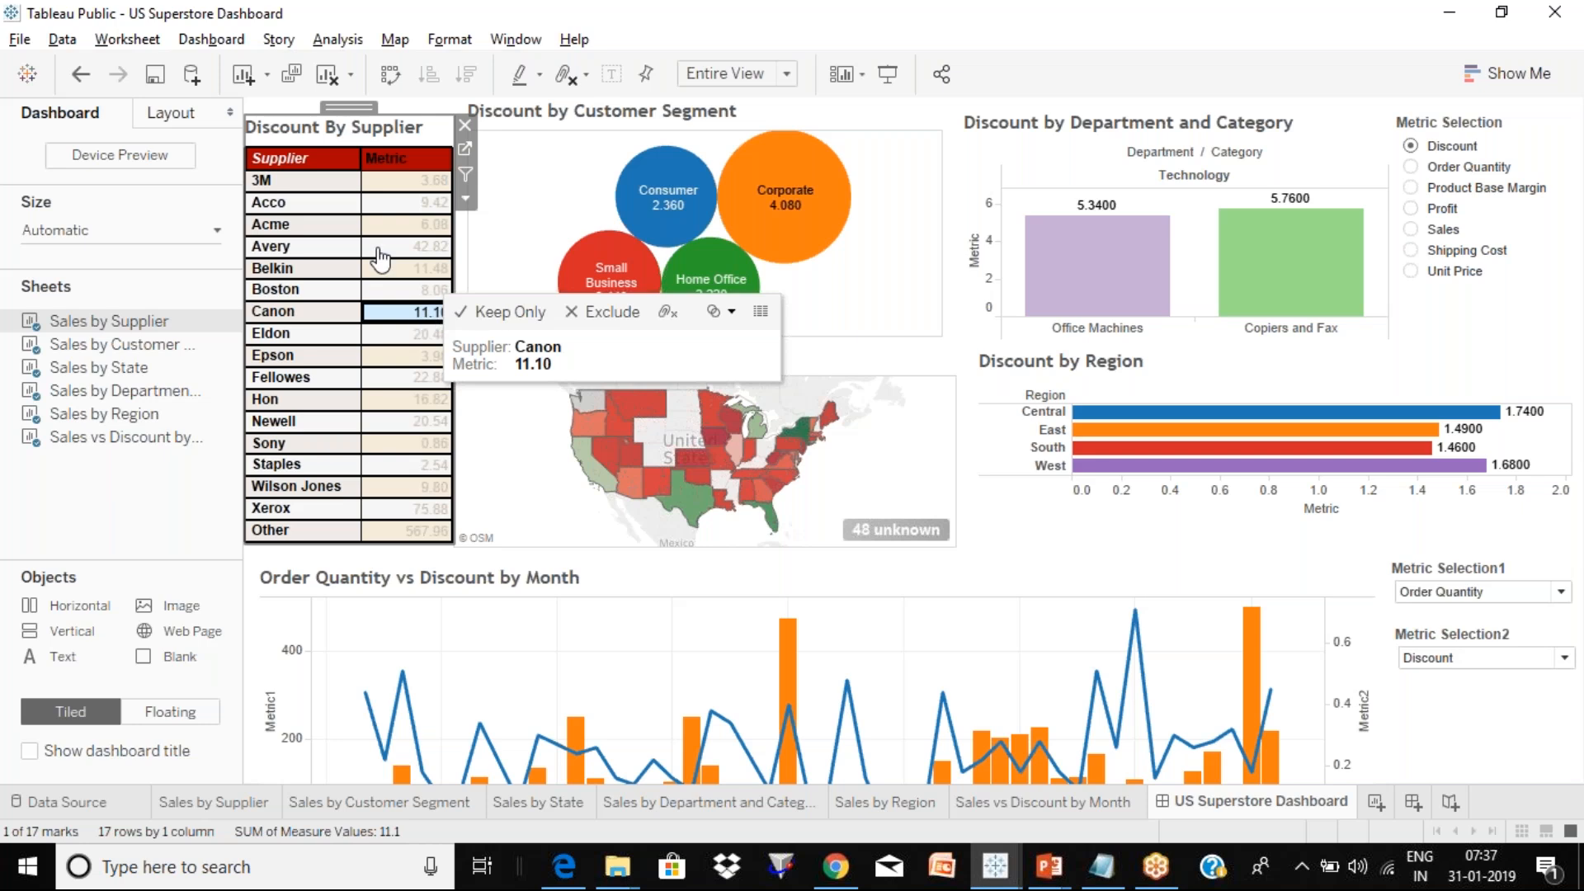
left_click(203, 46)
left_click(204, 46)
Try the Use as Filter option on the supplier table twice and deselect the table.
left_click(467, 198)
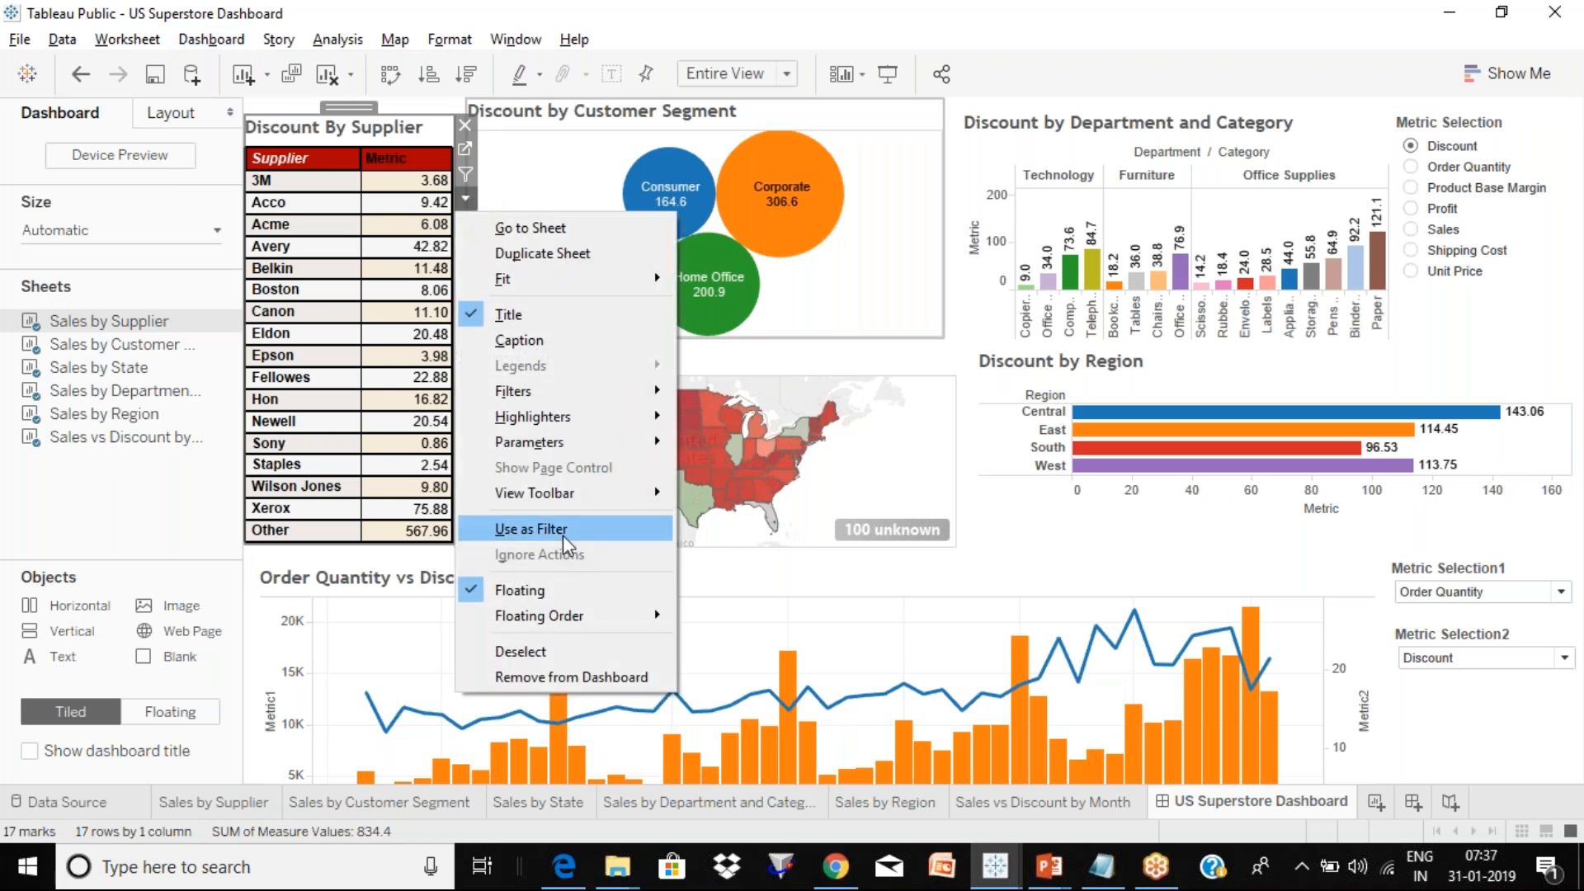
left_click(557, 528)
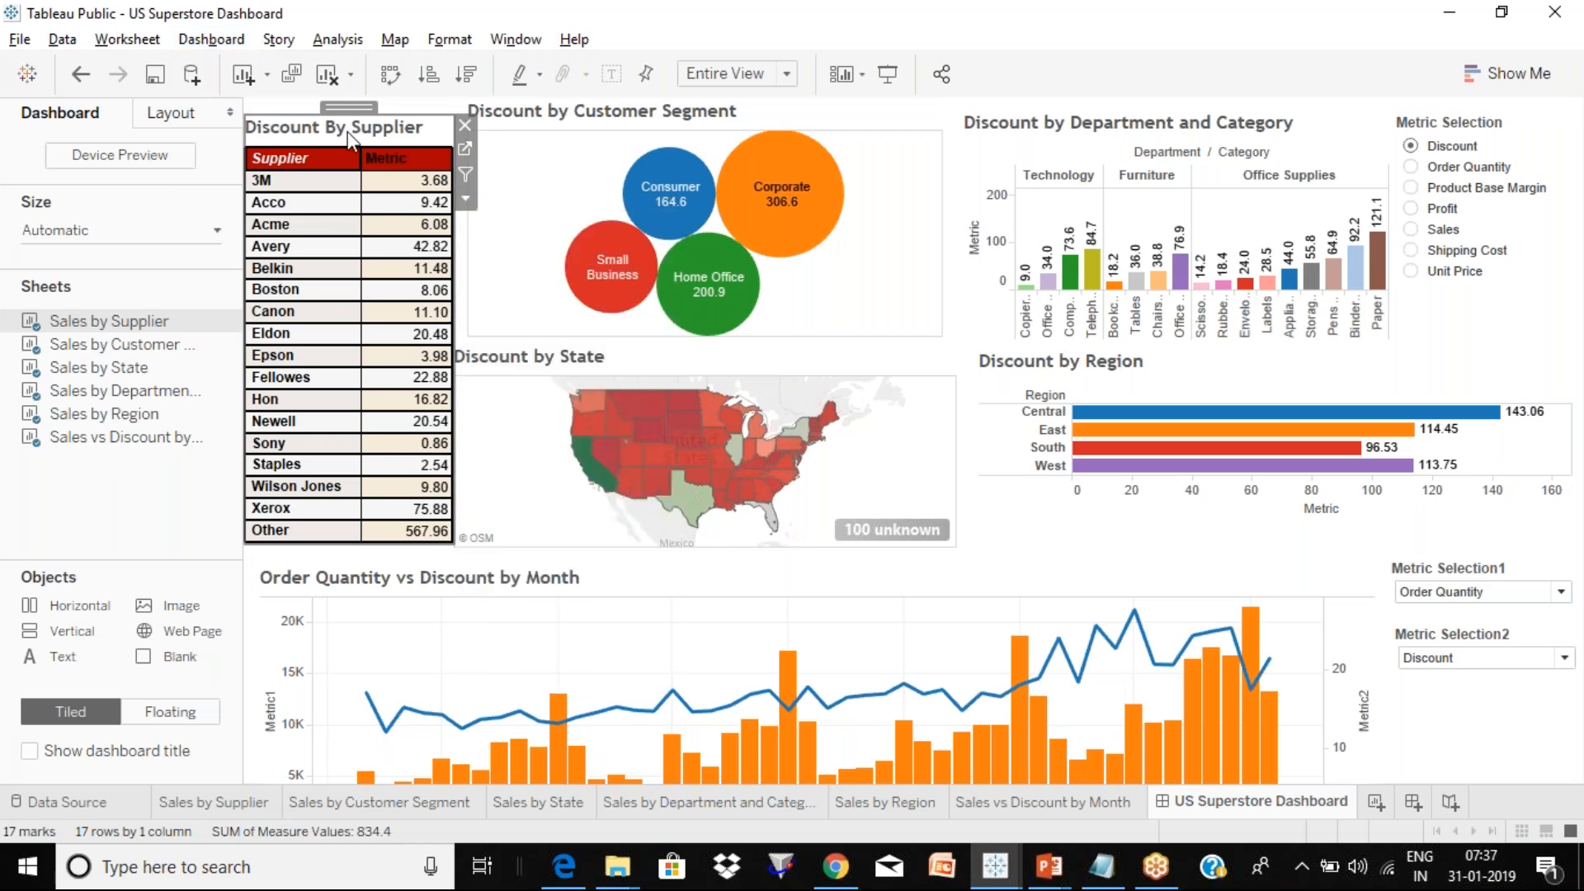
left_click(467, 200)
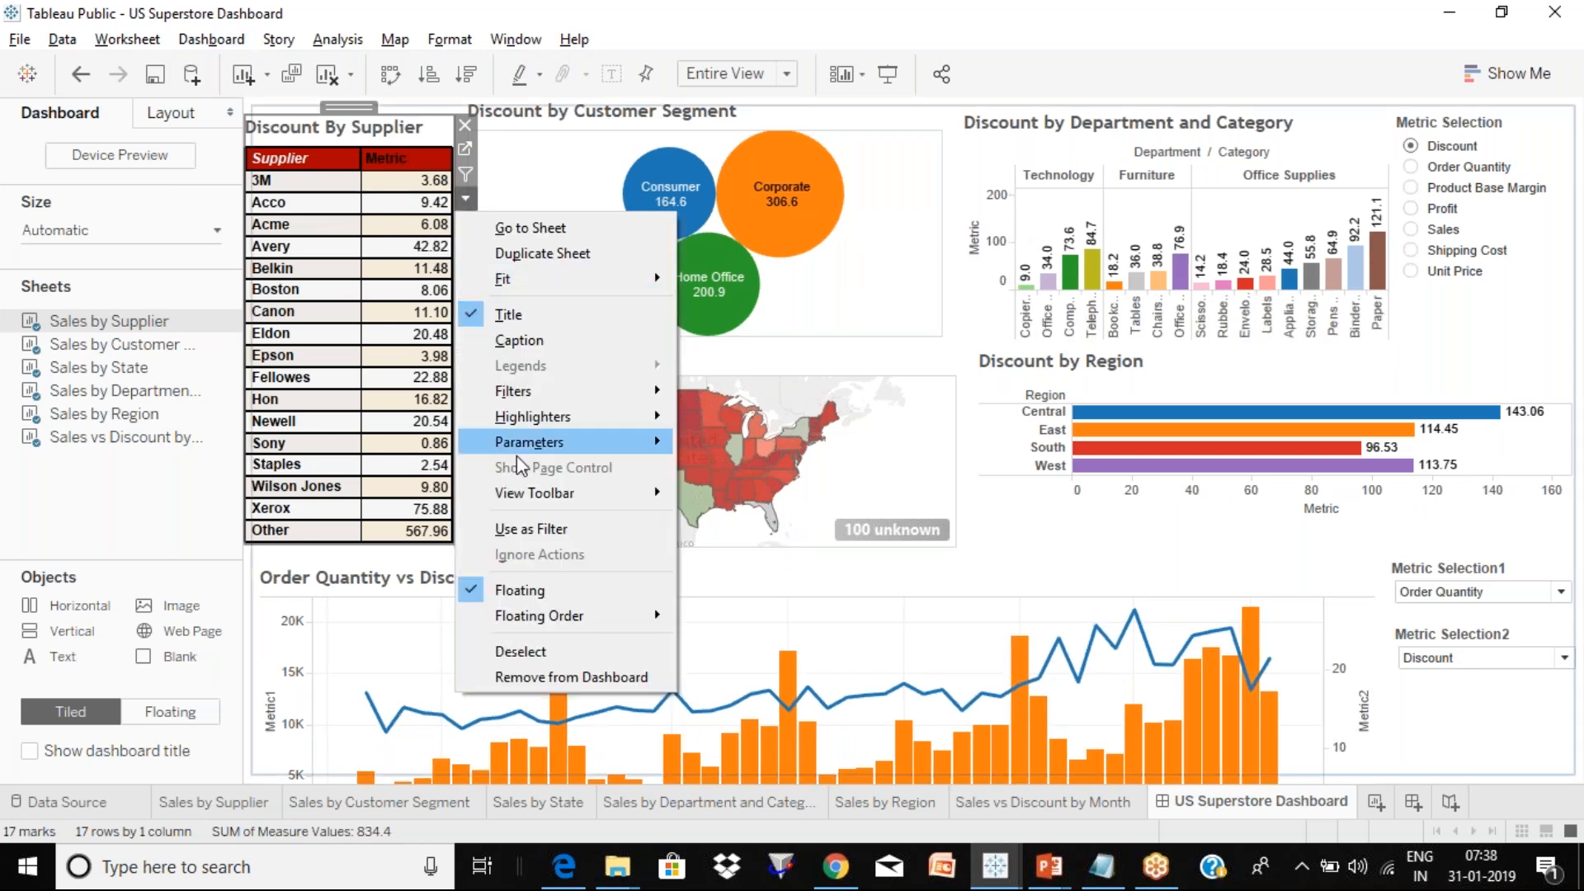
left_click(548, 529)
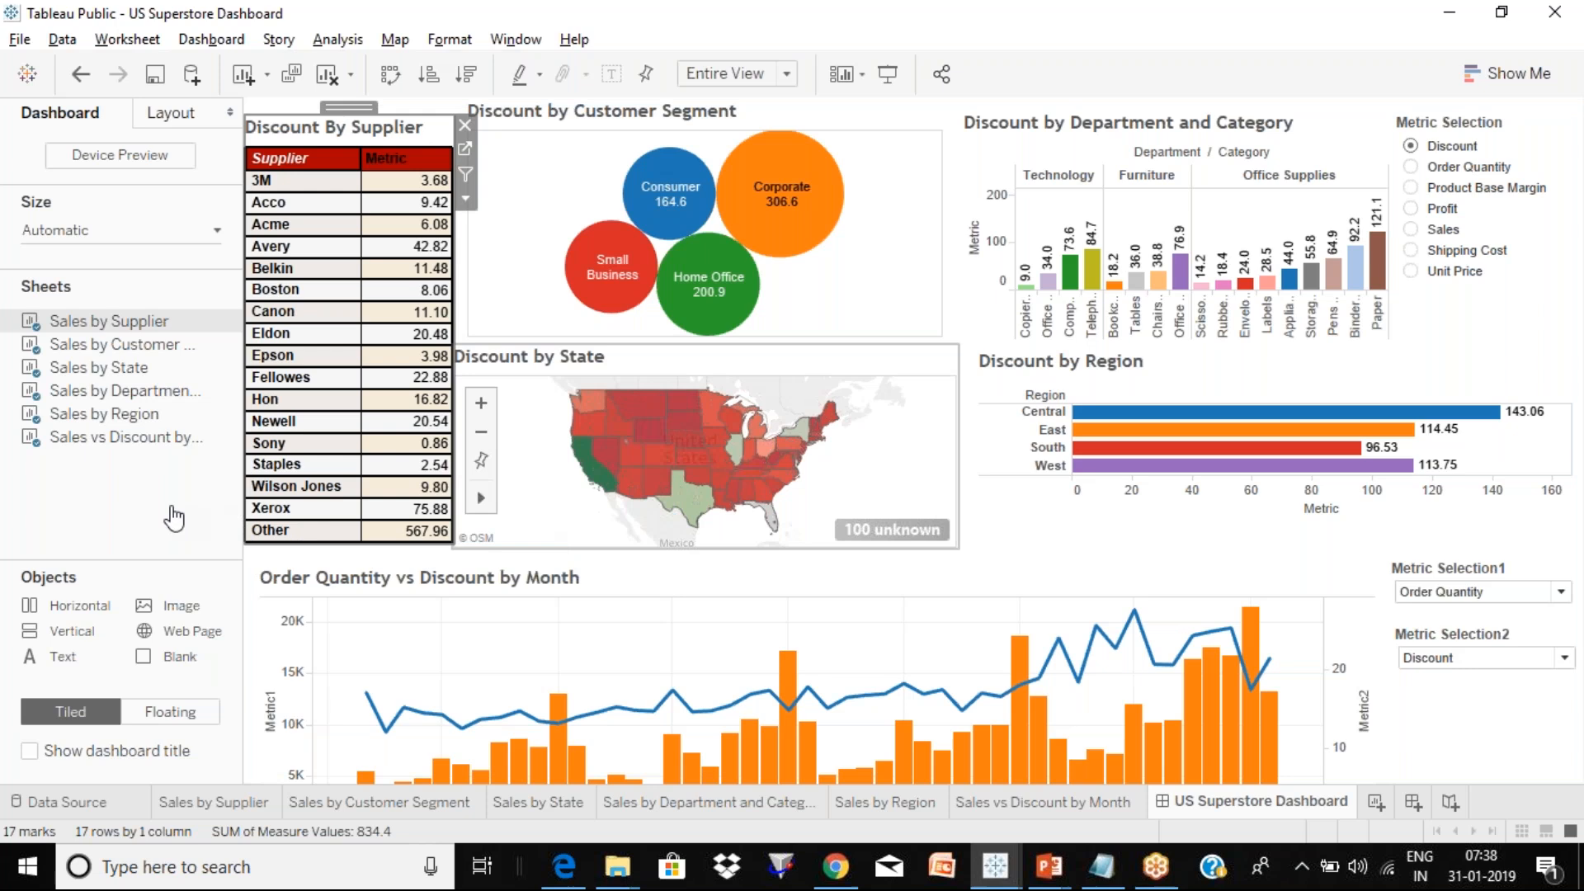
left_click(449, 557)
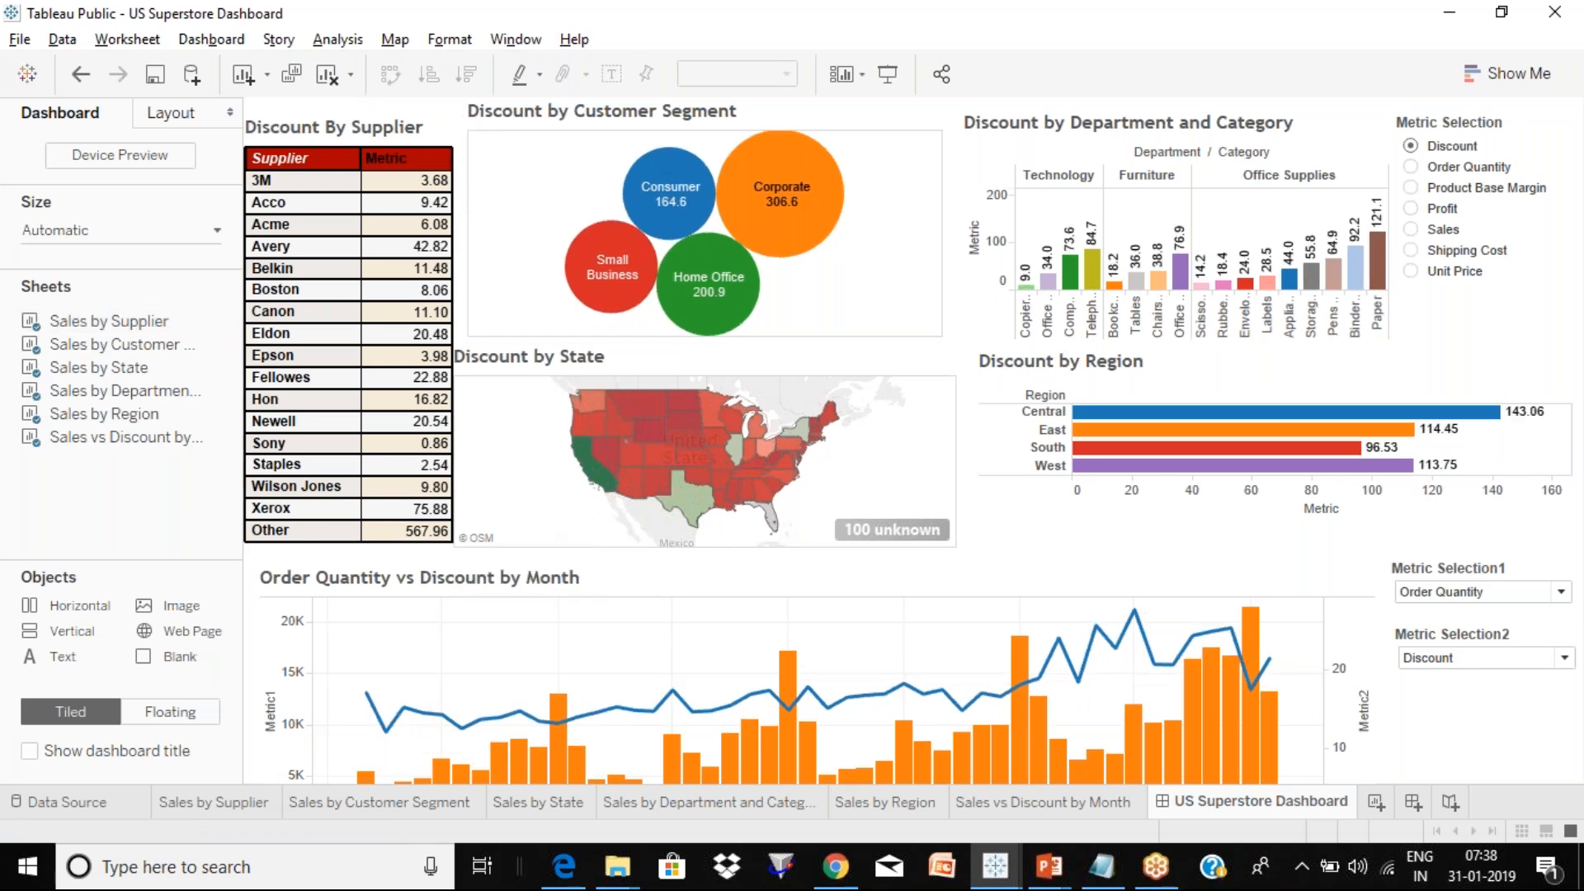
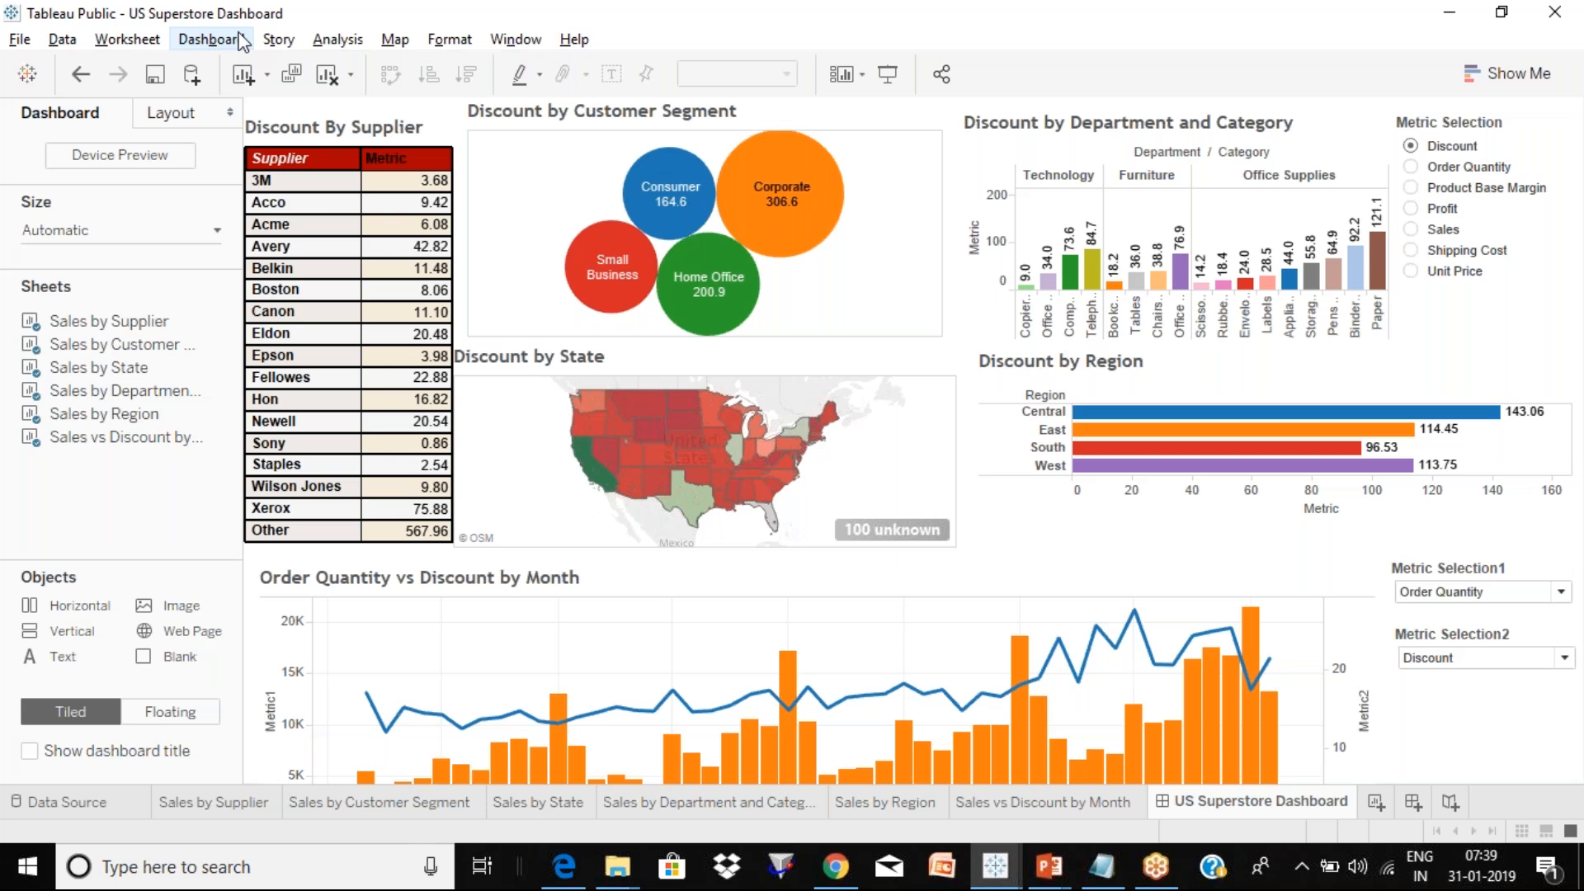
Filter the charts by supplier Hon through the hover action and select its value in the supplier table.
left_click(423, 405)
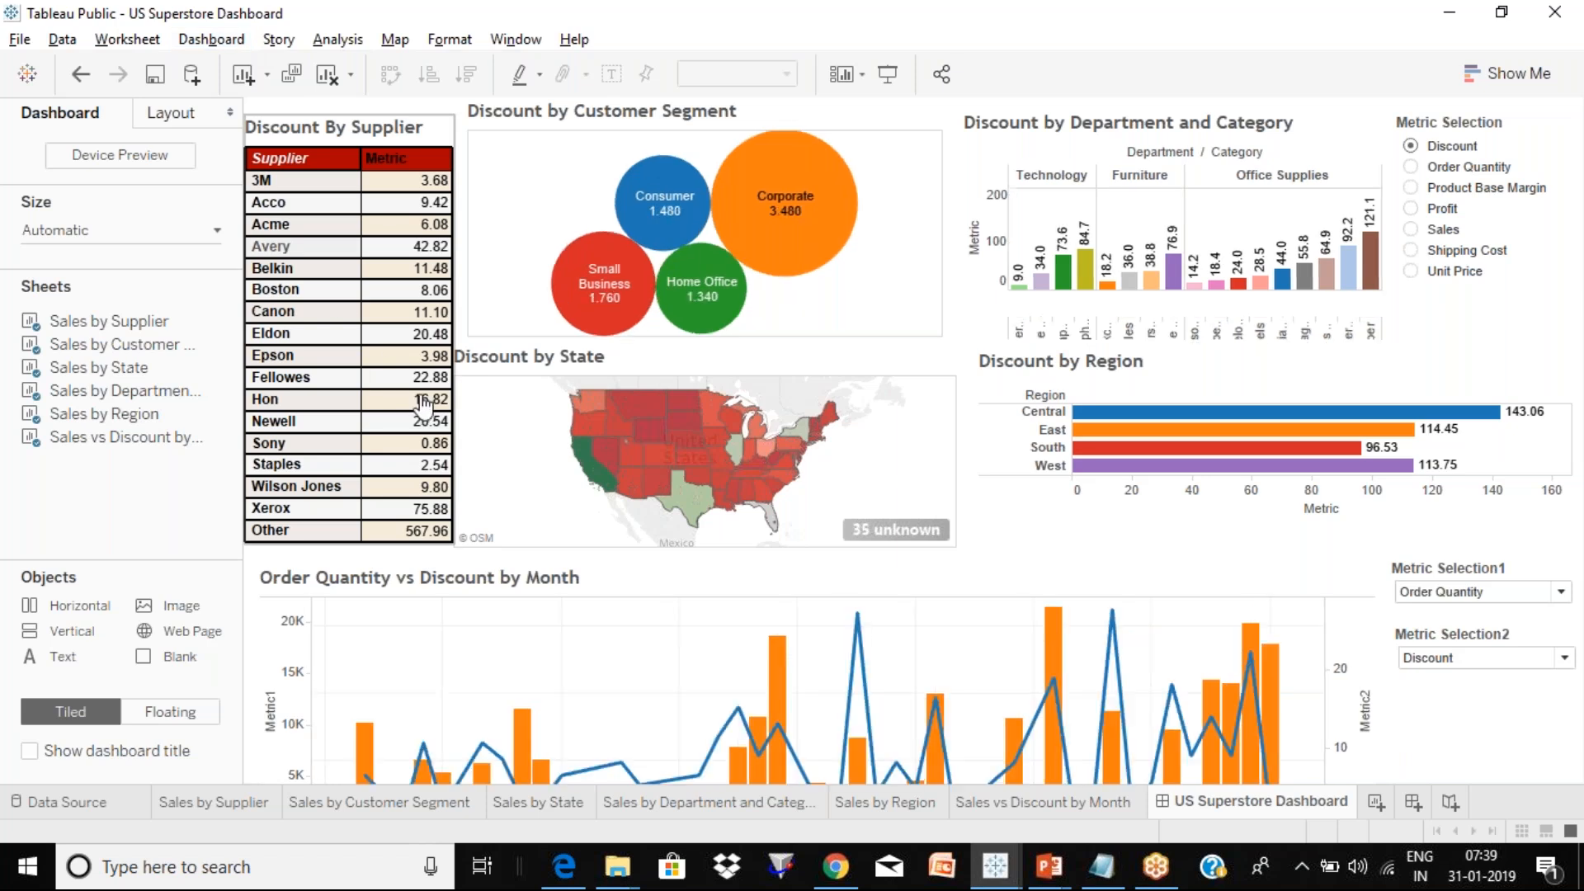
left_click(423, 404)
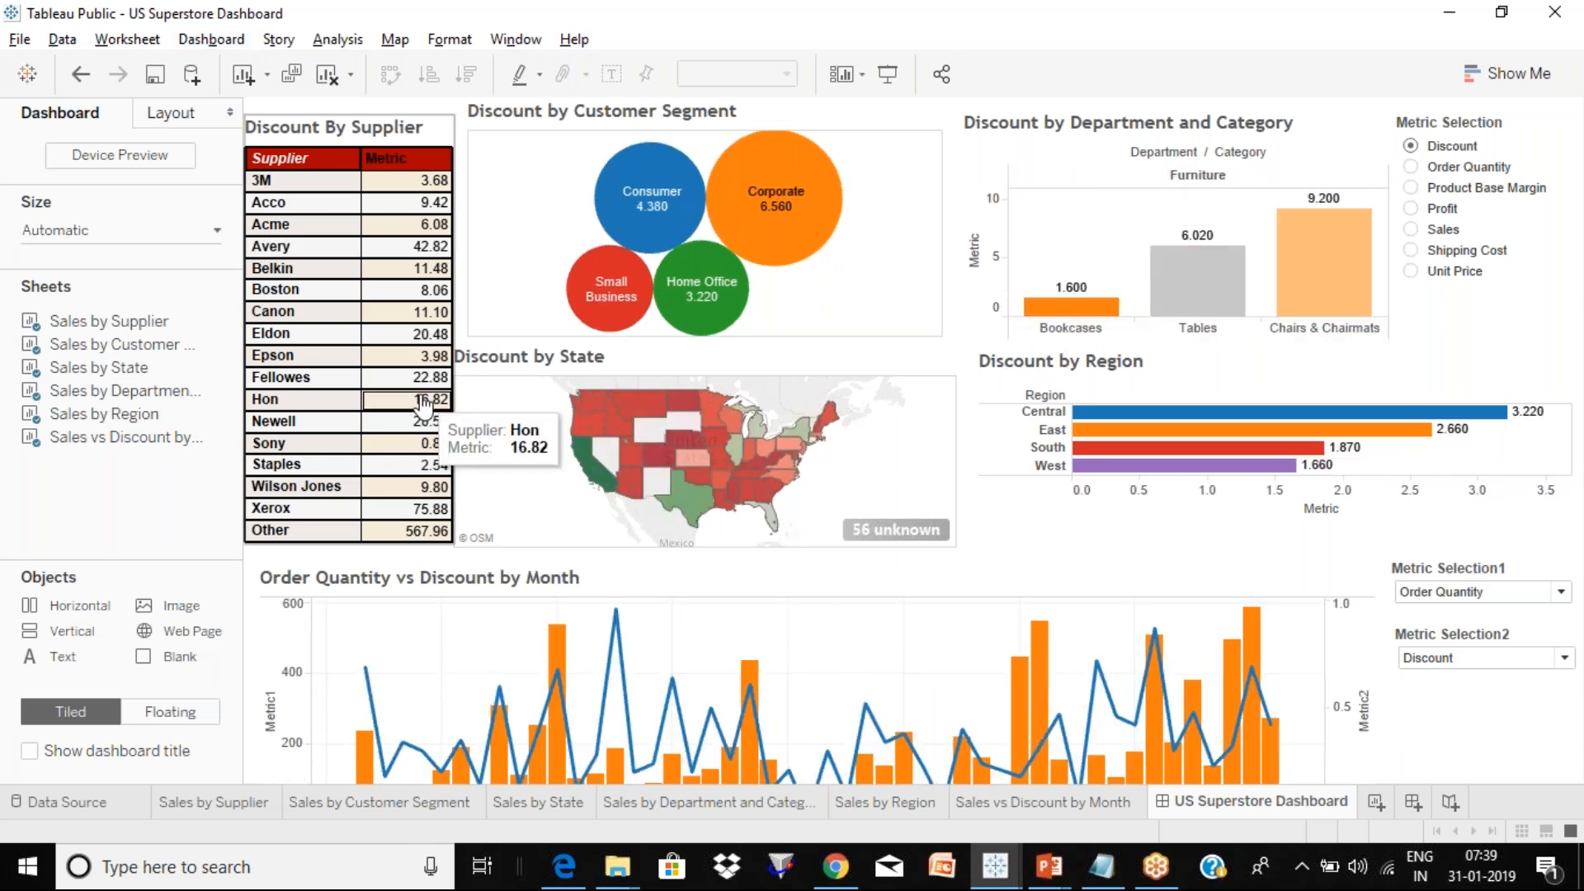
left_click(424, 404)
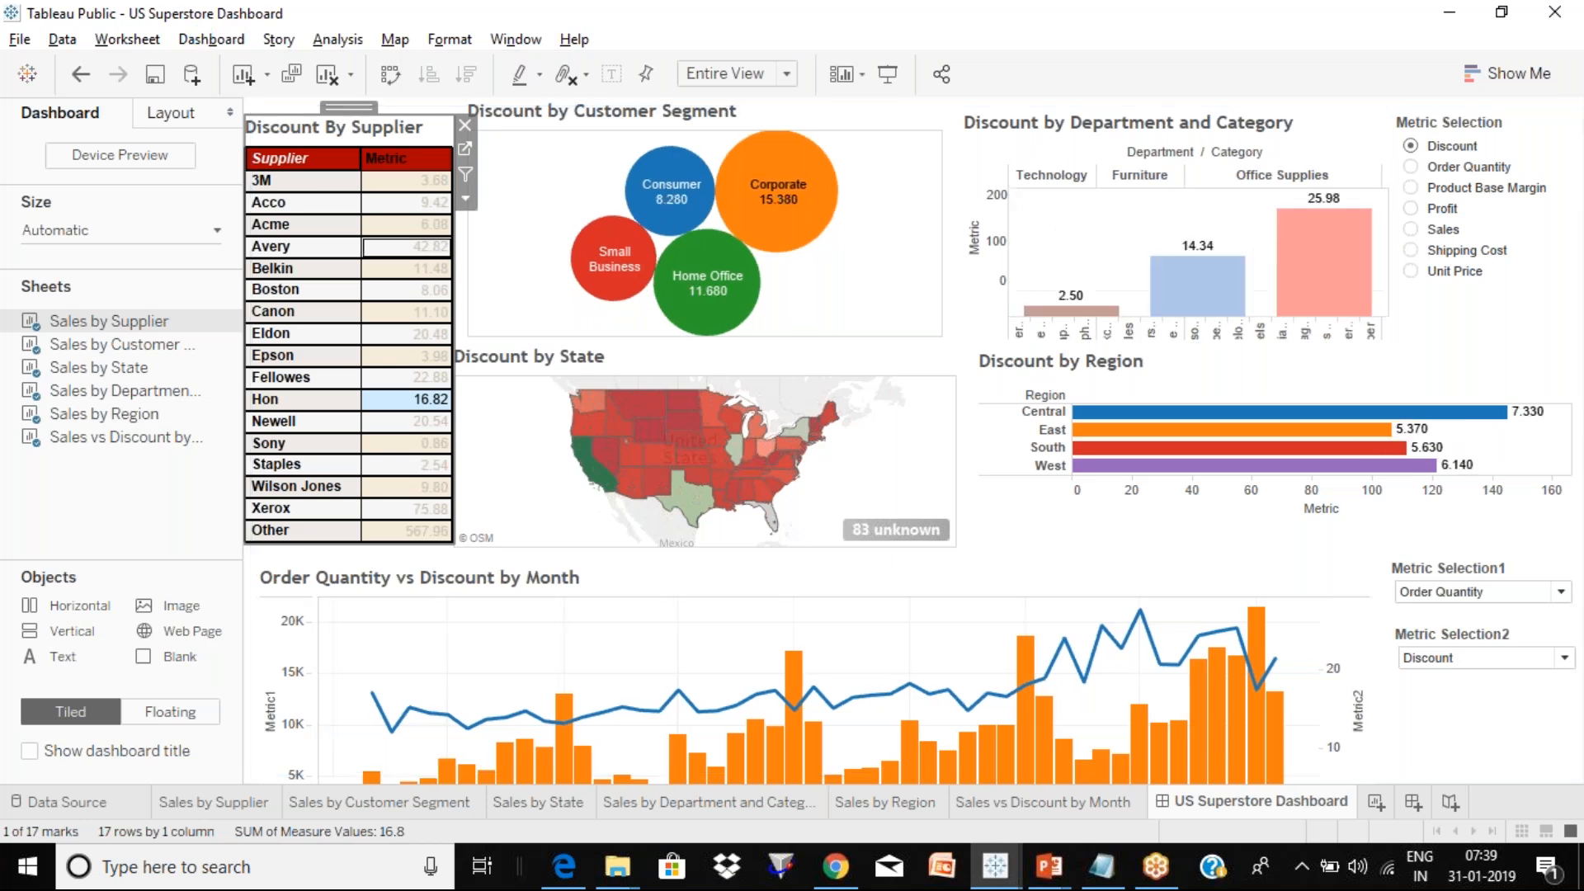
Set the "table to All" filter action to run on Select and save the change.
left_click(207, 38)
left_click(239, 286)
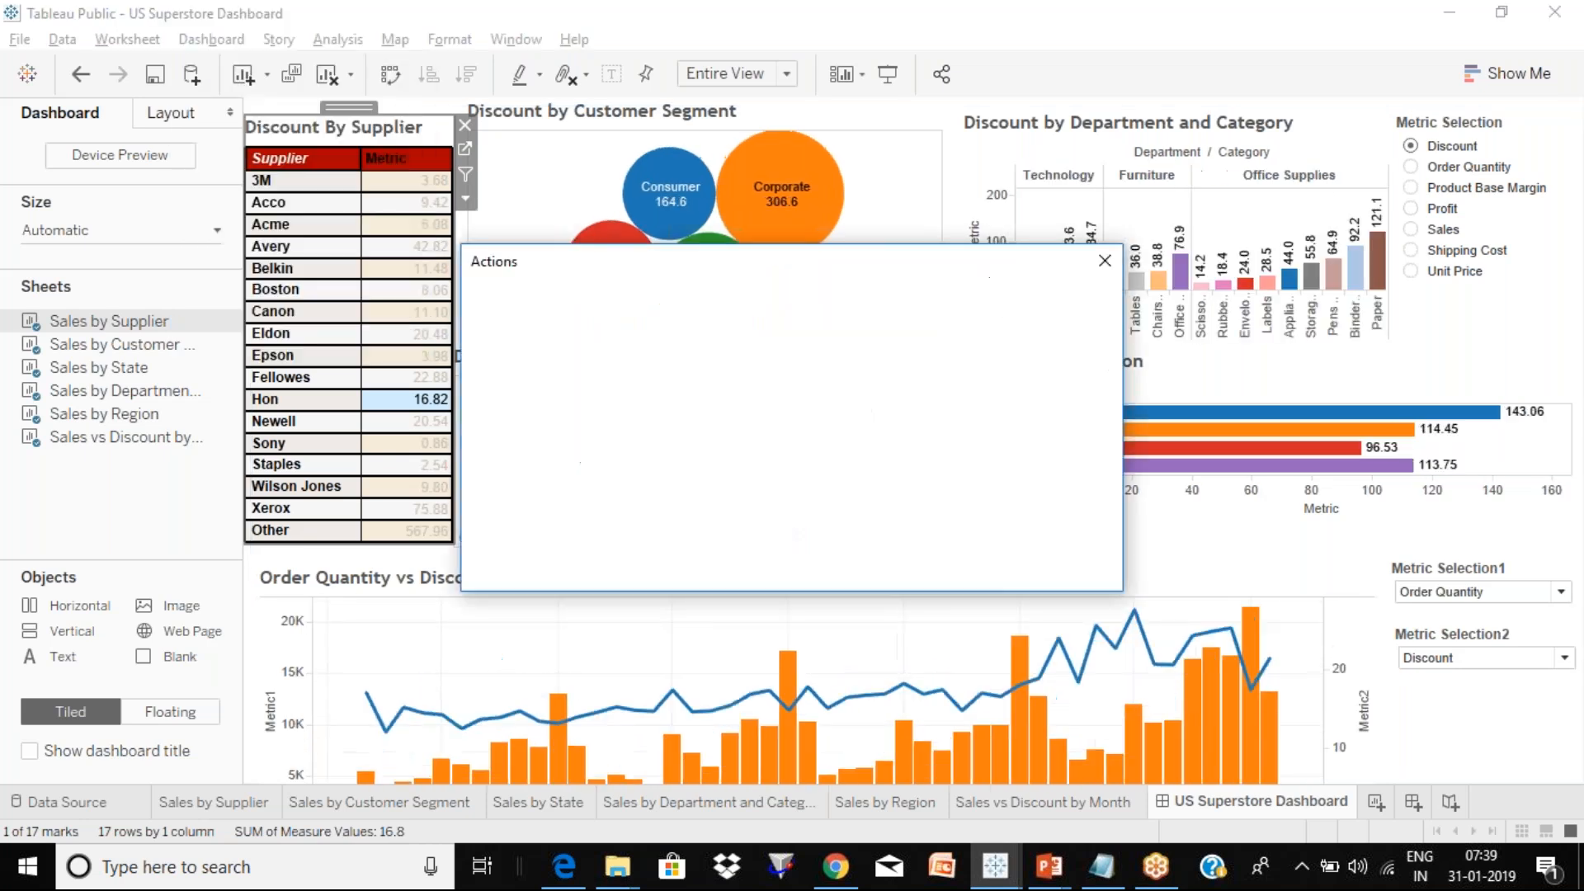
left_click(608, 365)
double_click(612, 374)
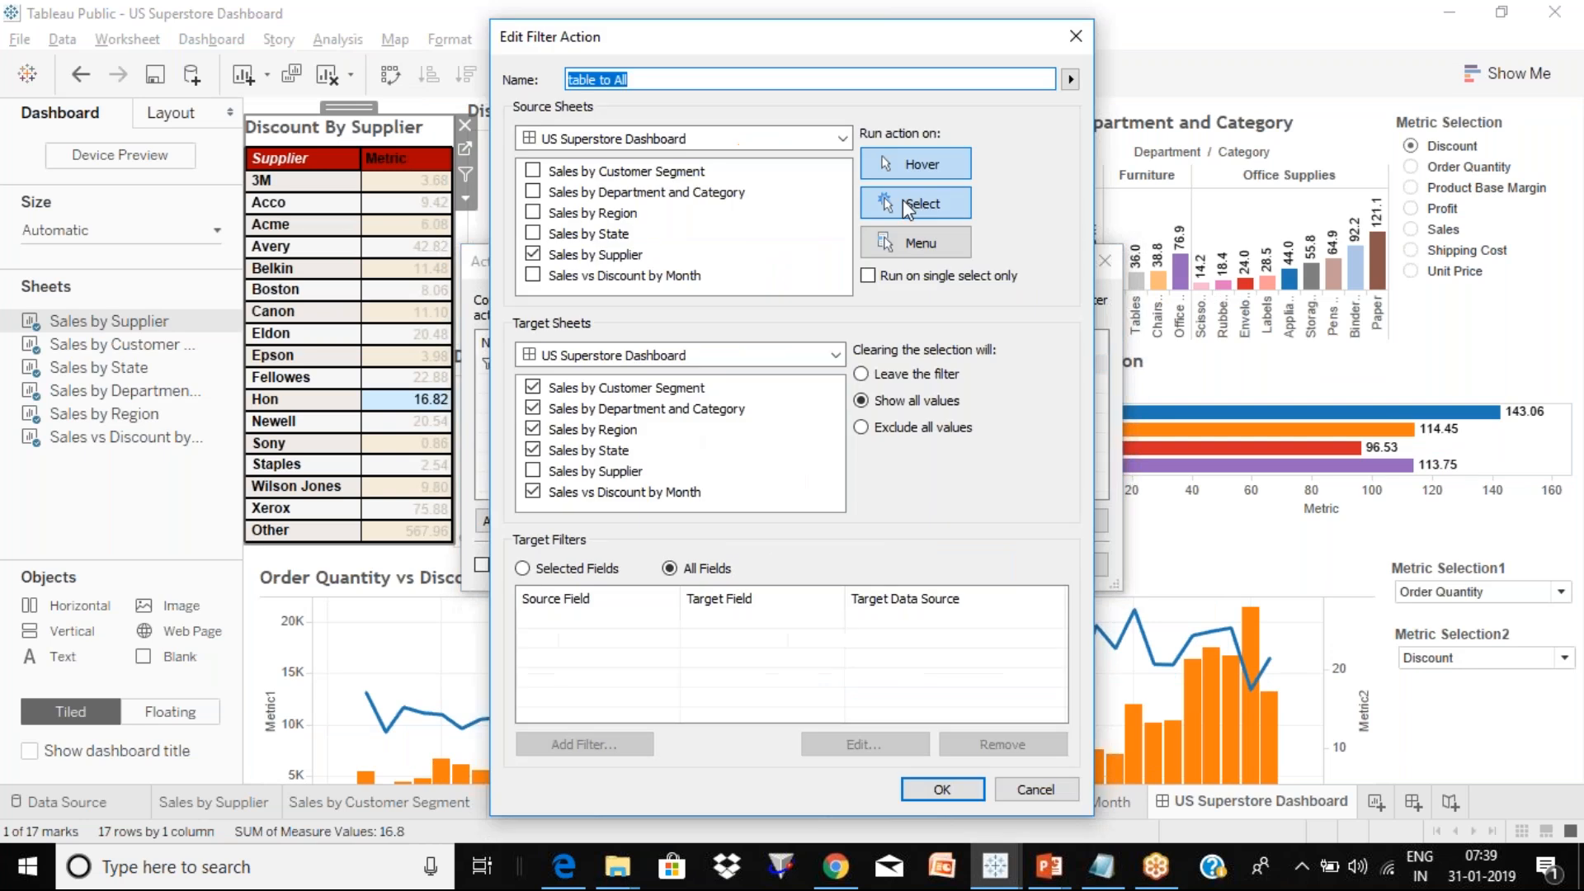
left_click(941, 206)
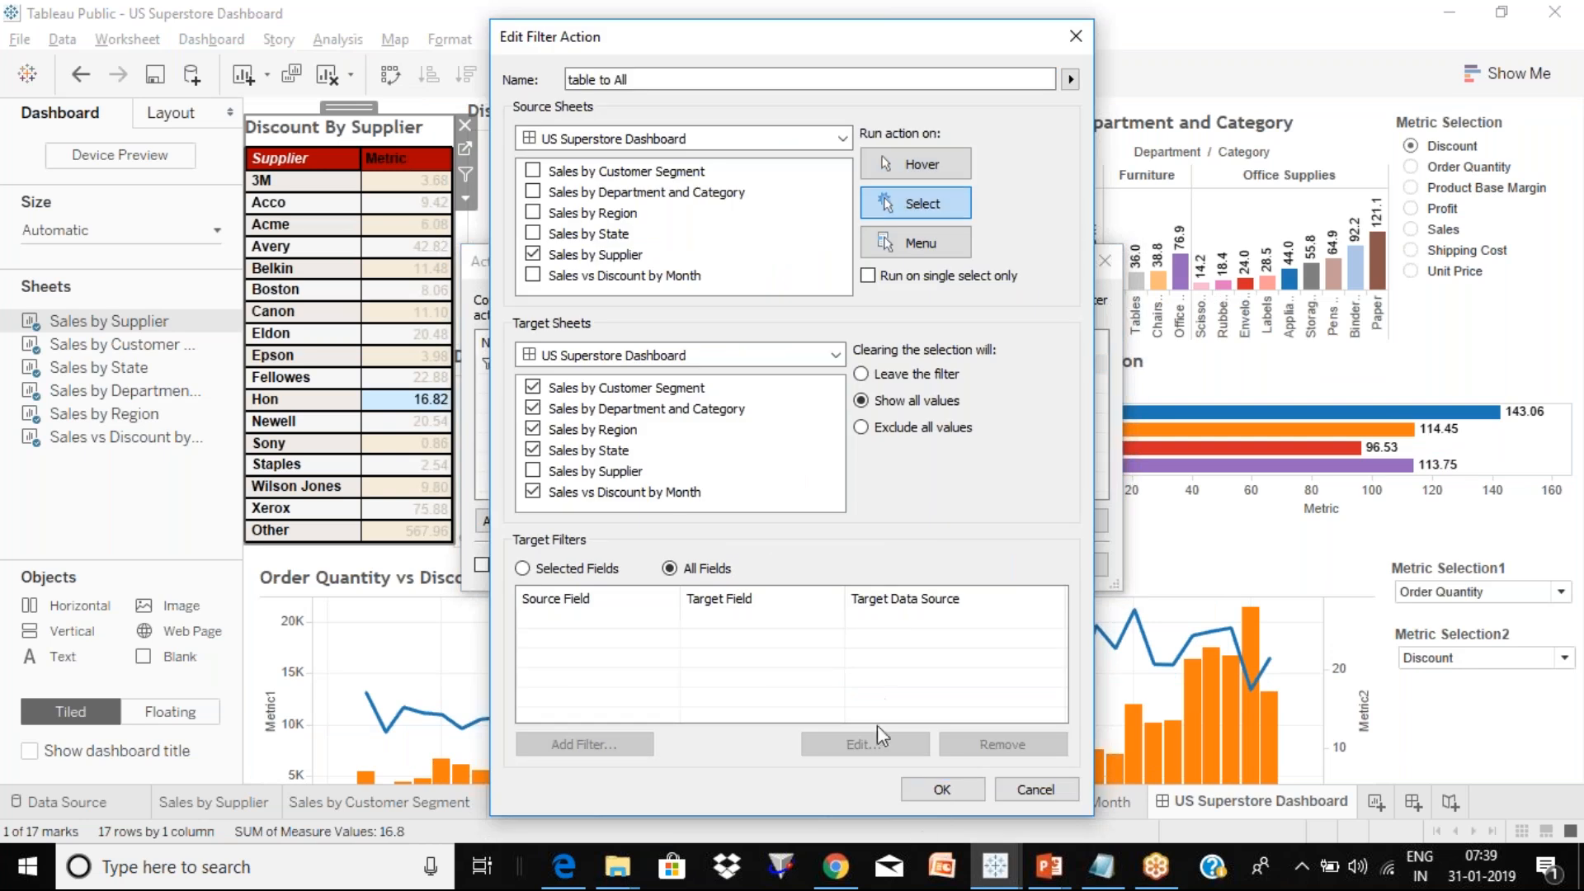
left_click(945, 790)
left_click(972, 567)
Clear and reselect supplier Hon in the supplier table to filter all charts through the Select action.
mouse_move(430, 403)
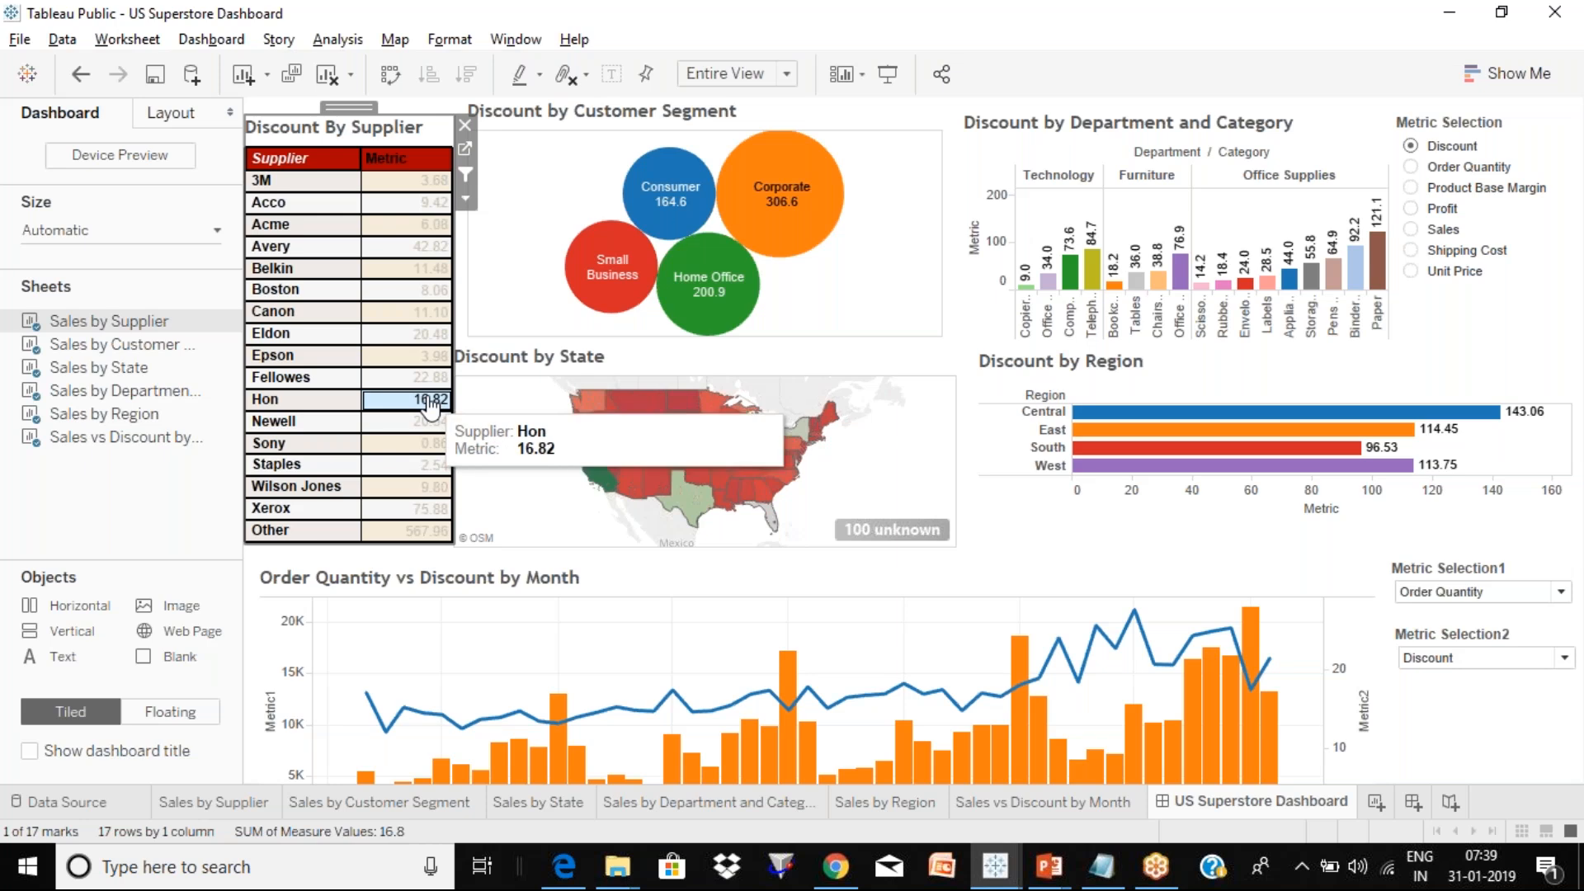
left_click(430, 403)
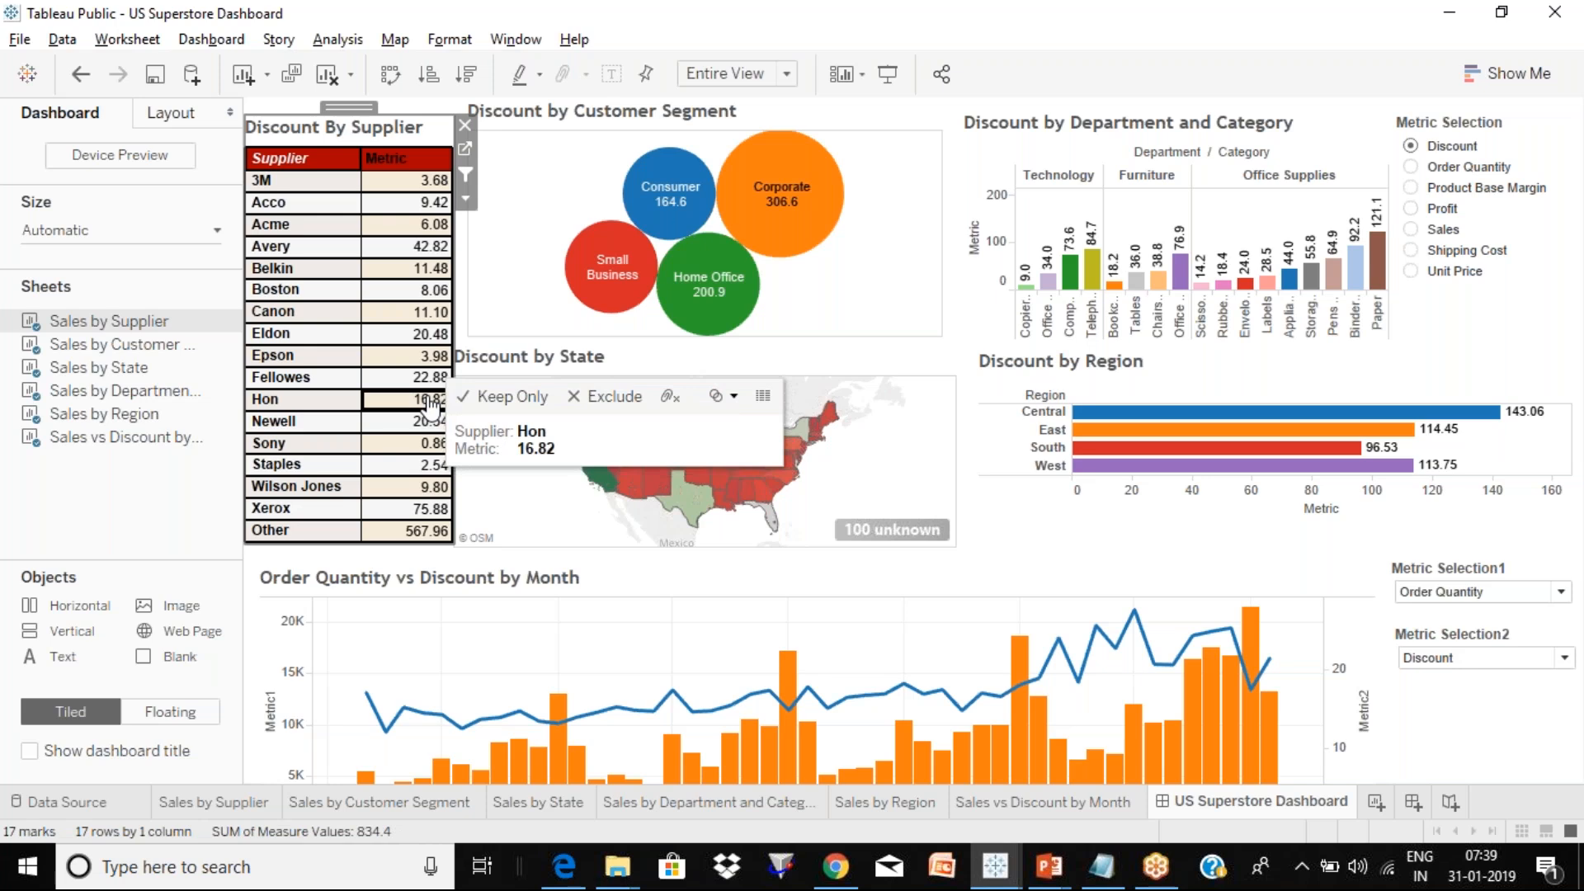
left_click(430, 403)
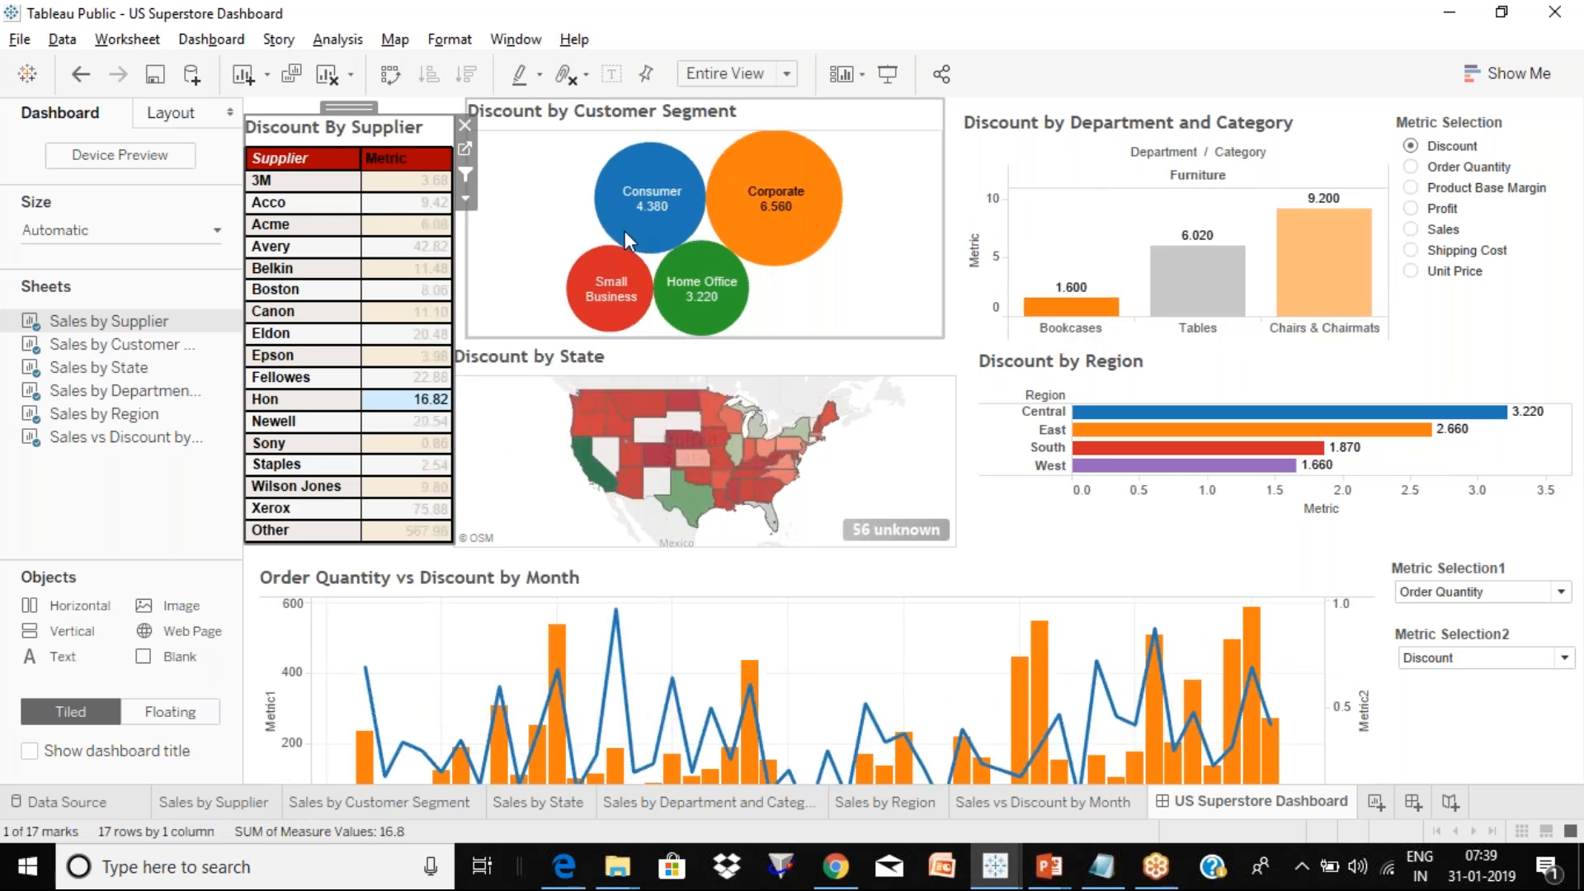
Test whether selecting the Corporate segment, Tables category and California affects the other charts, and clear the selections.
left_click(788, 223)
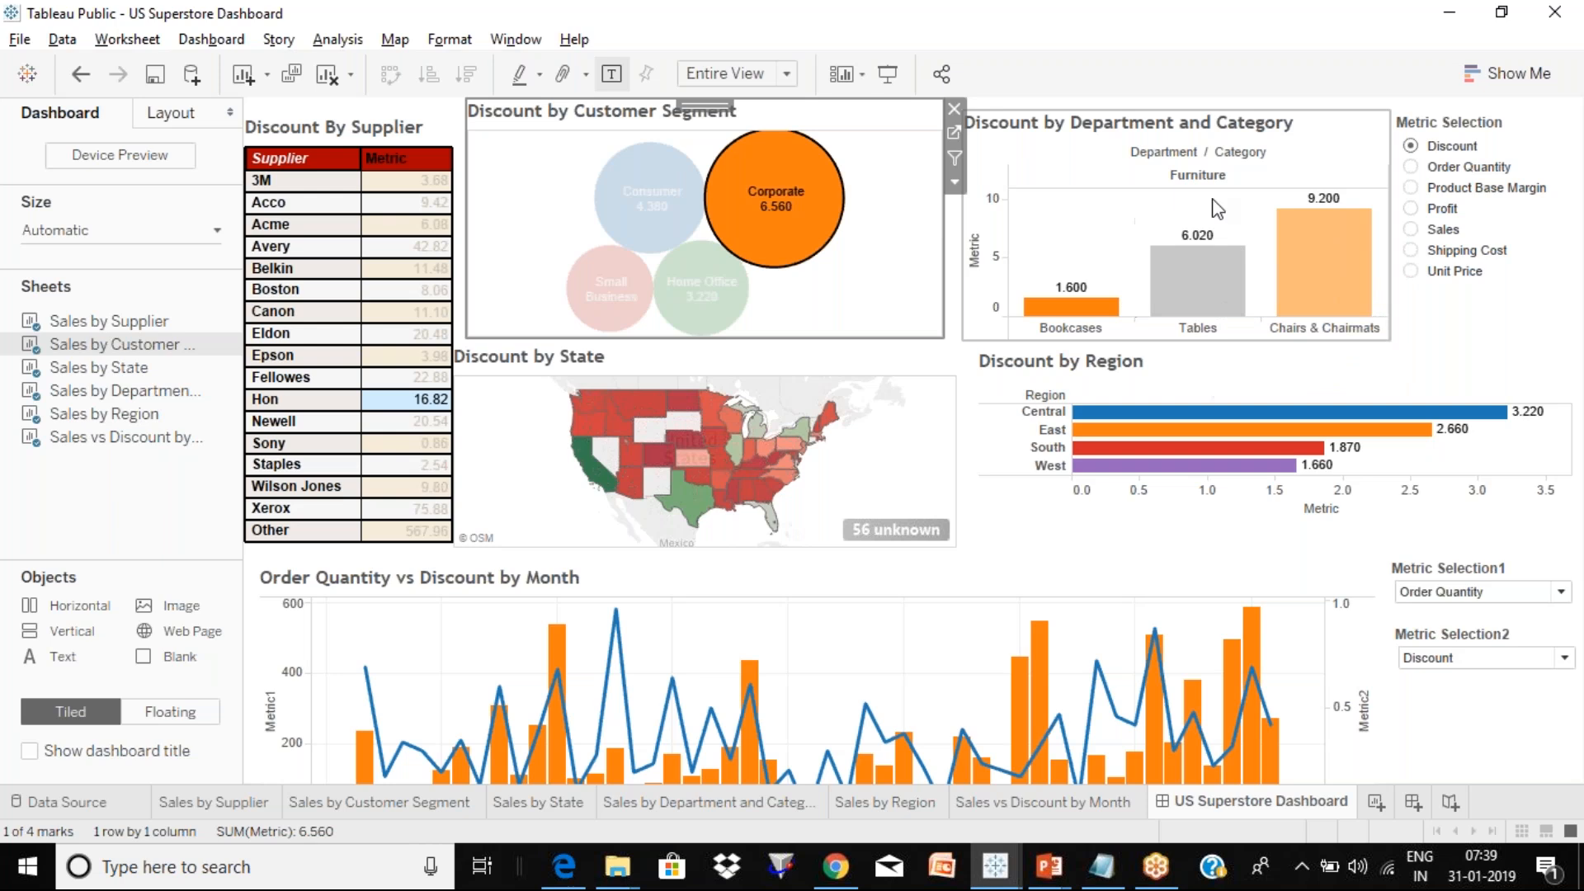
mouse_move(1199, 281)
left_click(1197, 295)
left_click(1197, 296)
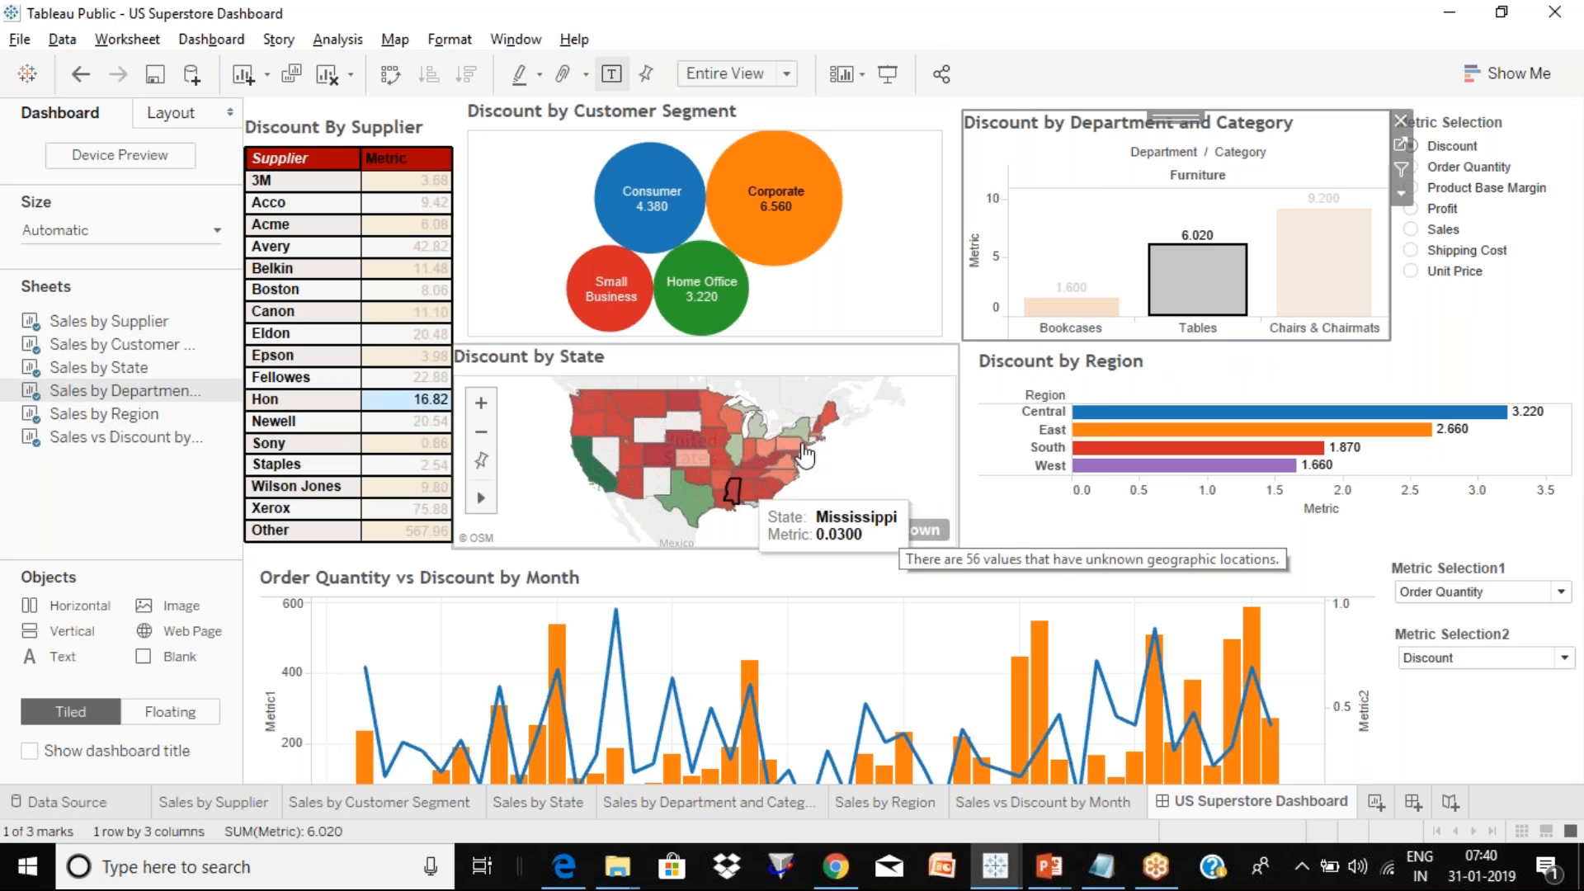
left_click(600, 482)
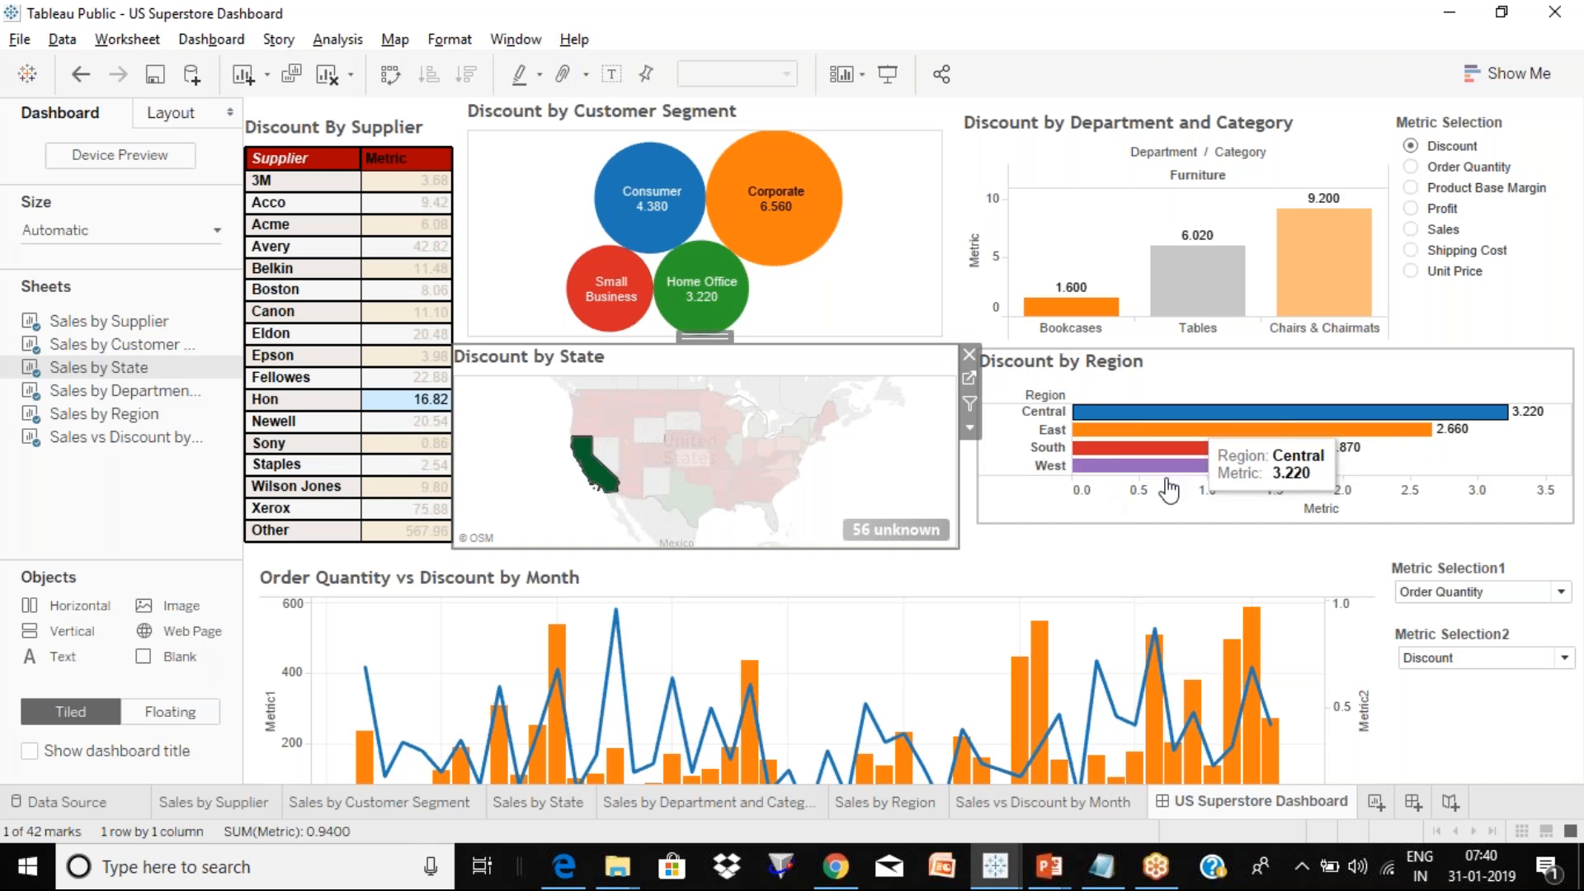
mouse_move(1103, 419)
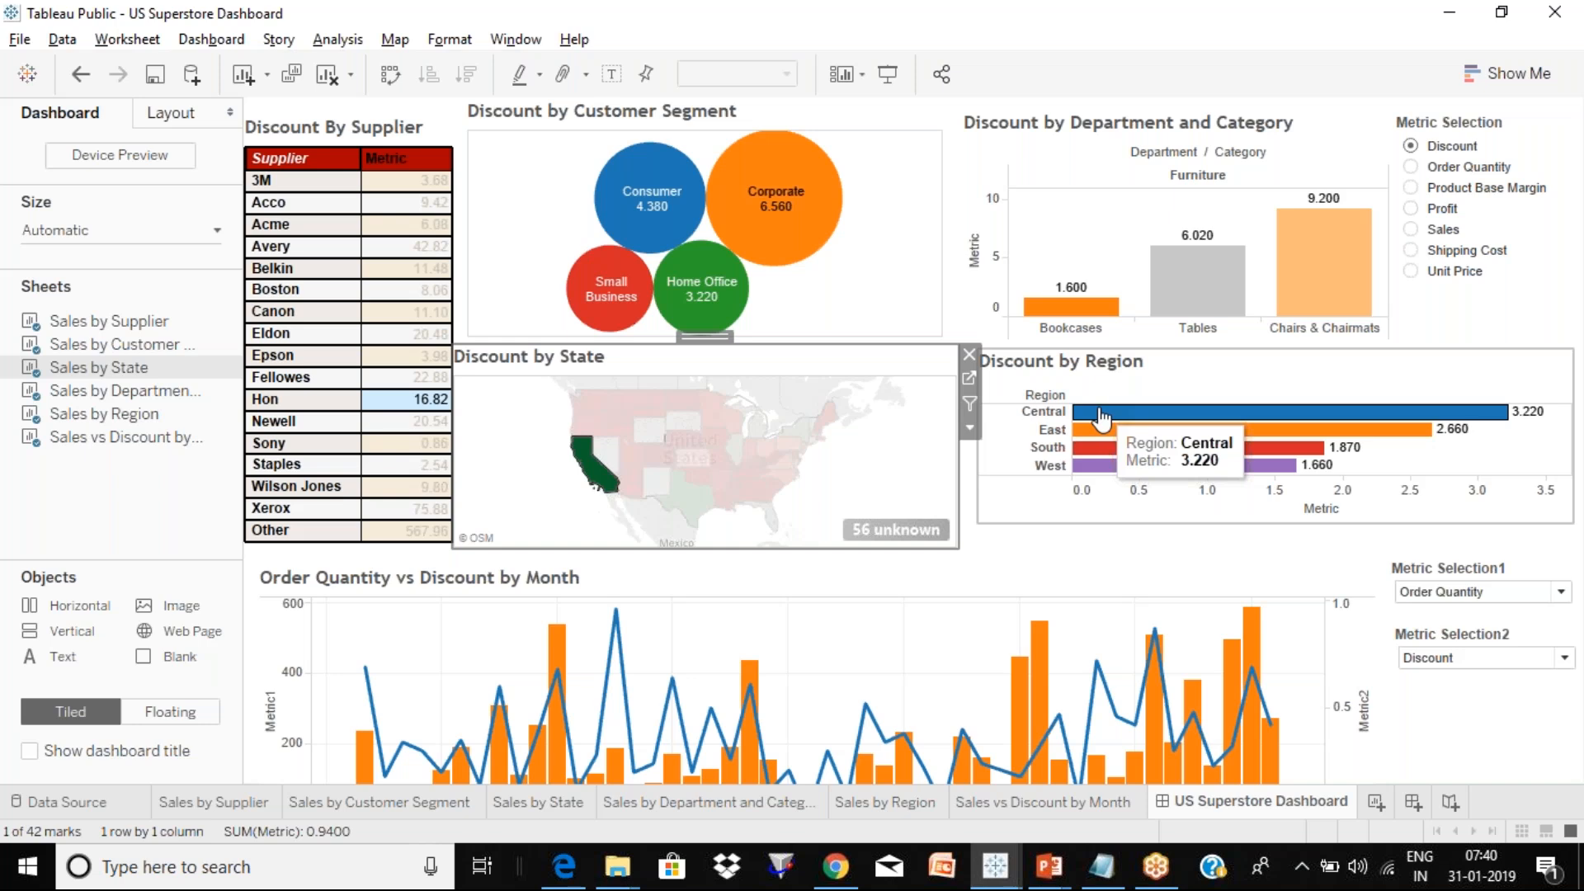
key("Escape")
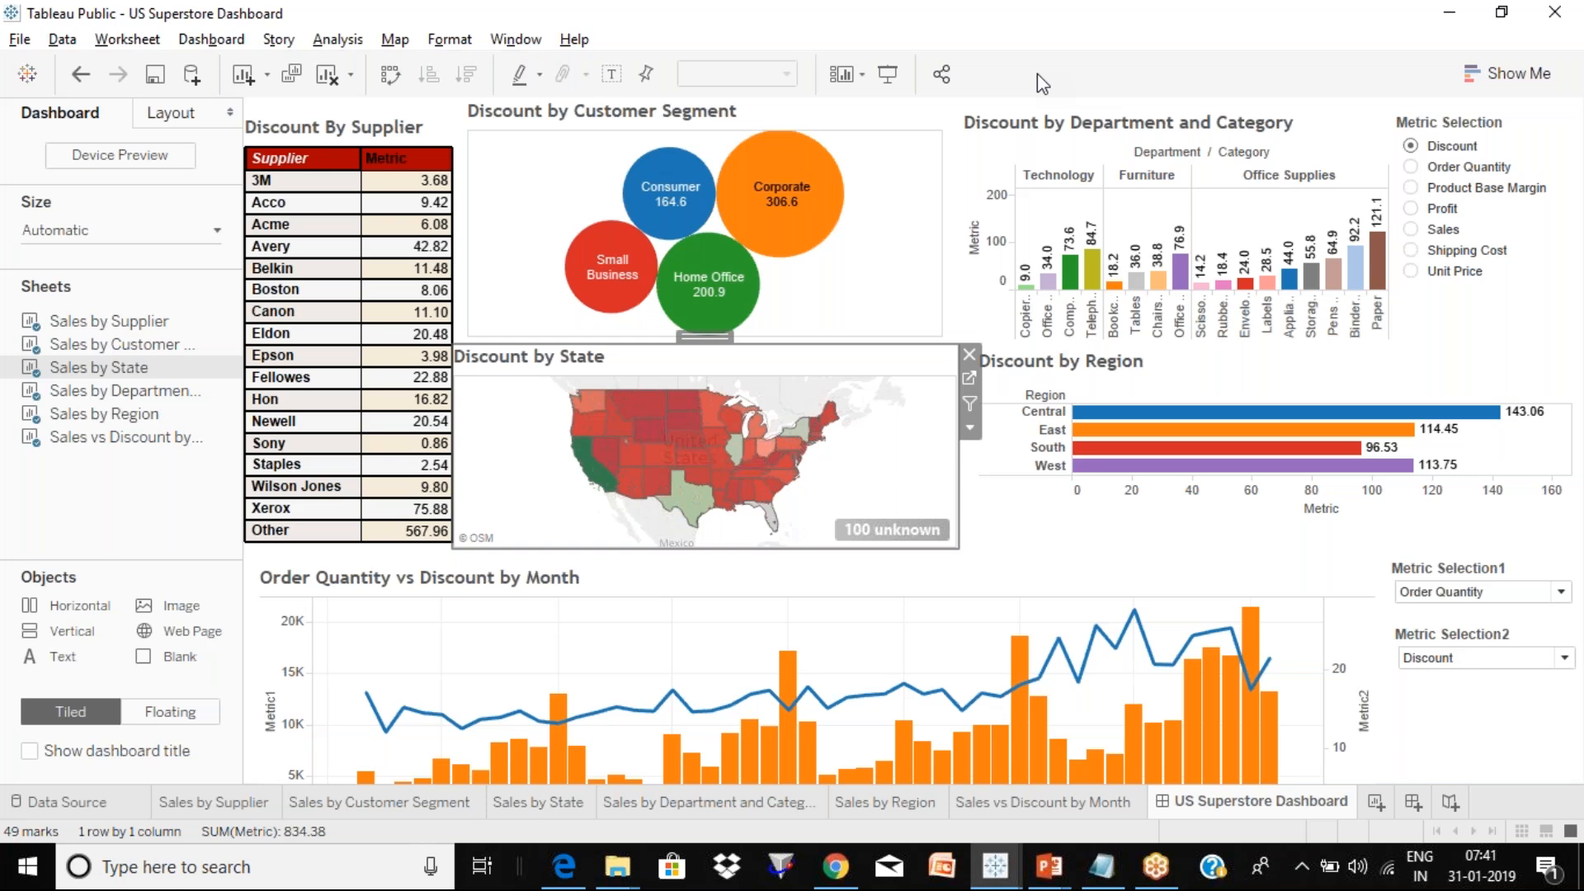
Test the select filtering on suppliers Eldon and Sony, and select the Consumer bubble in the customer segment chart.
left_click(413, 343)
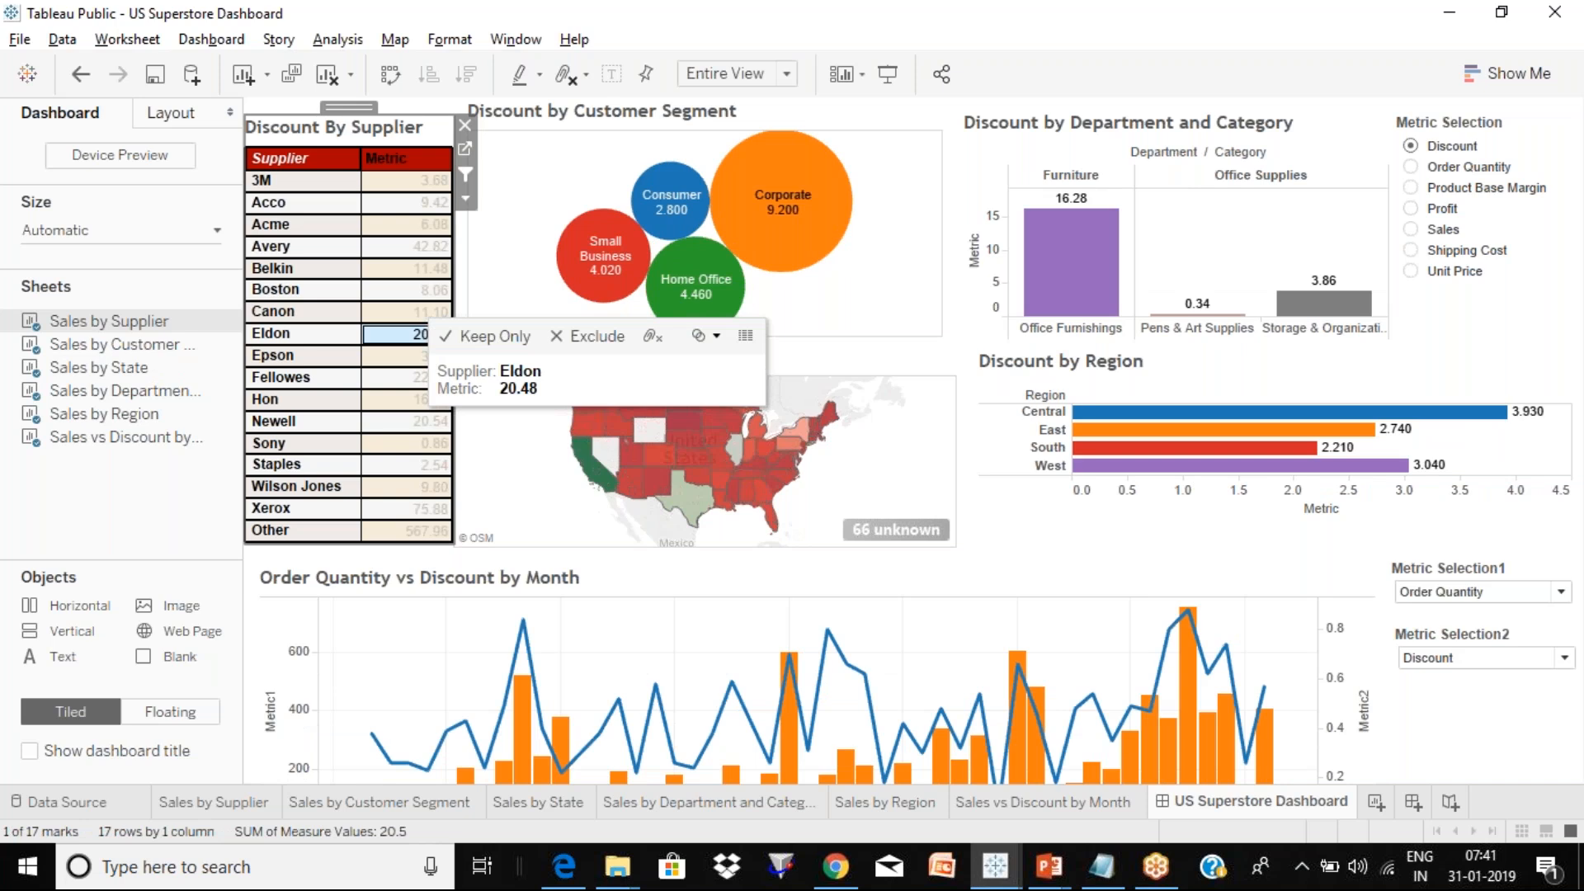
left_click(417, 334)
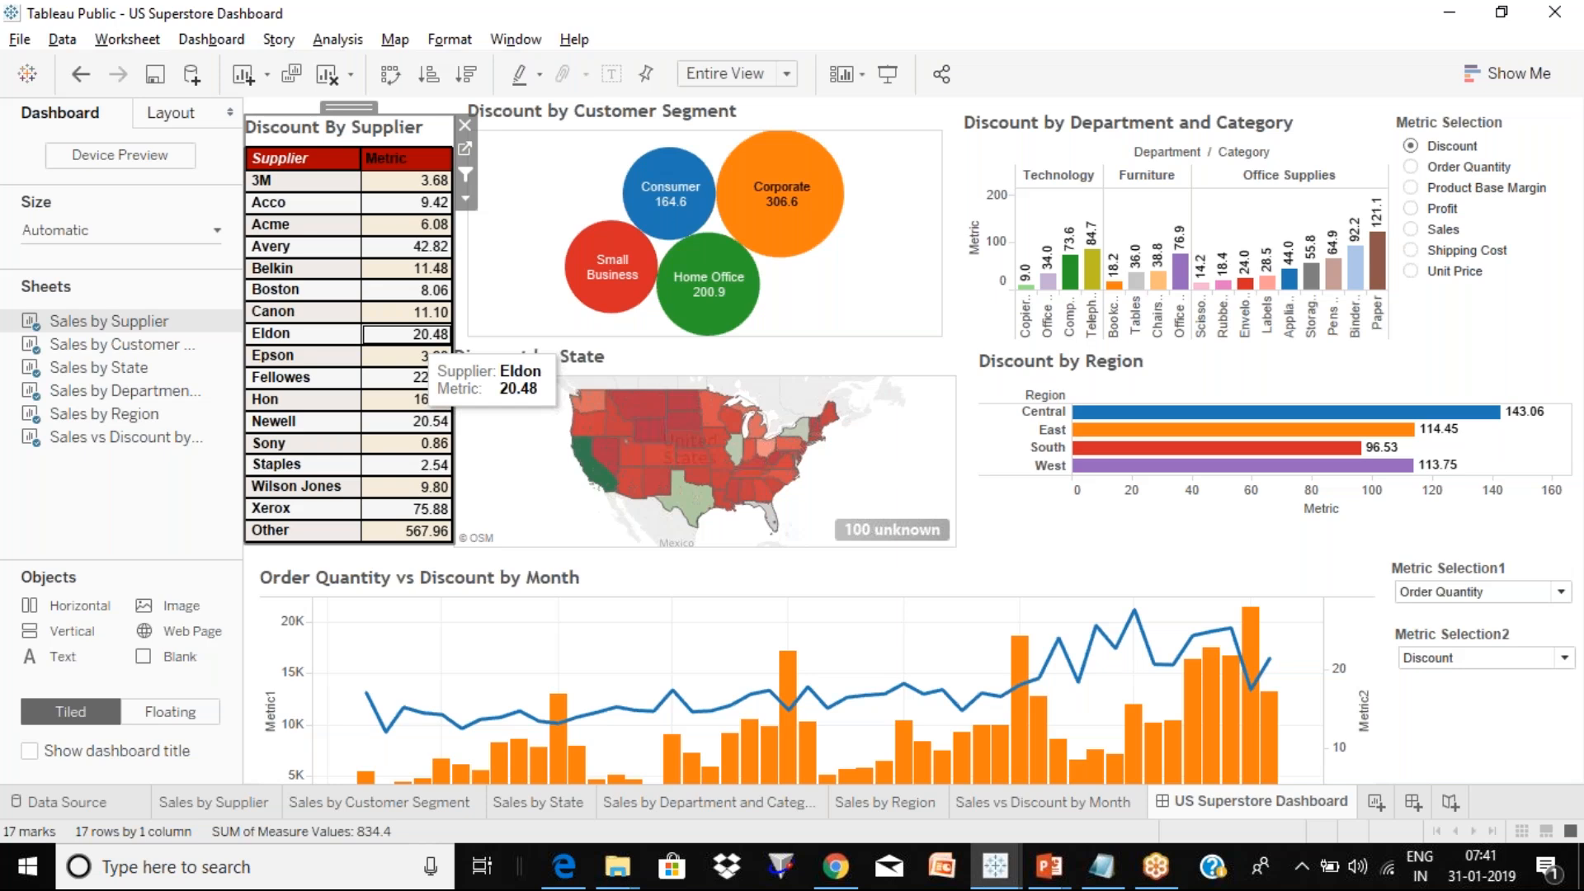
left_click(422, 448)
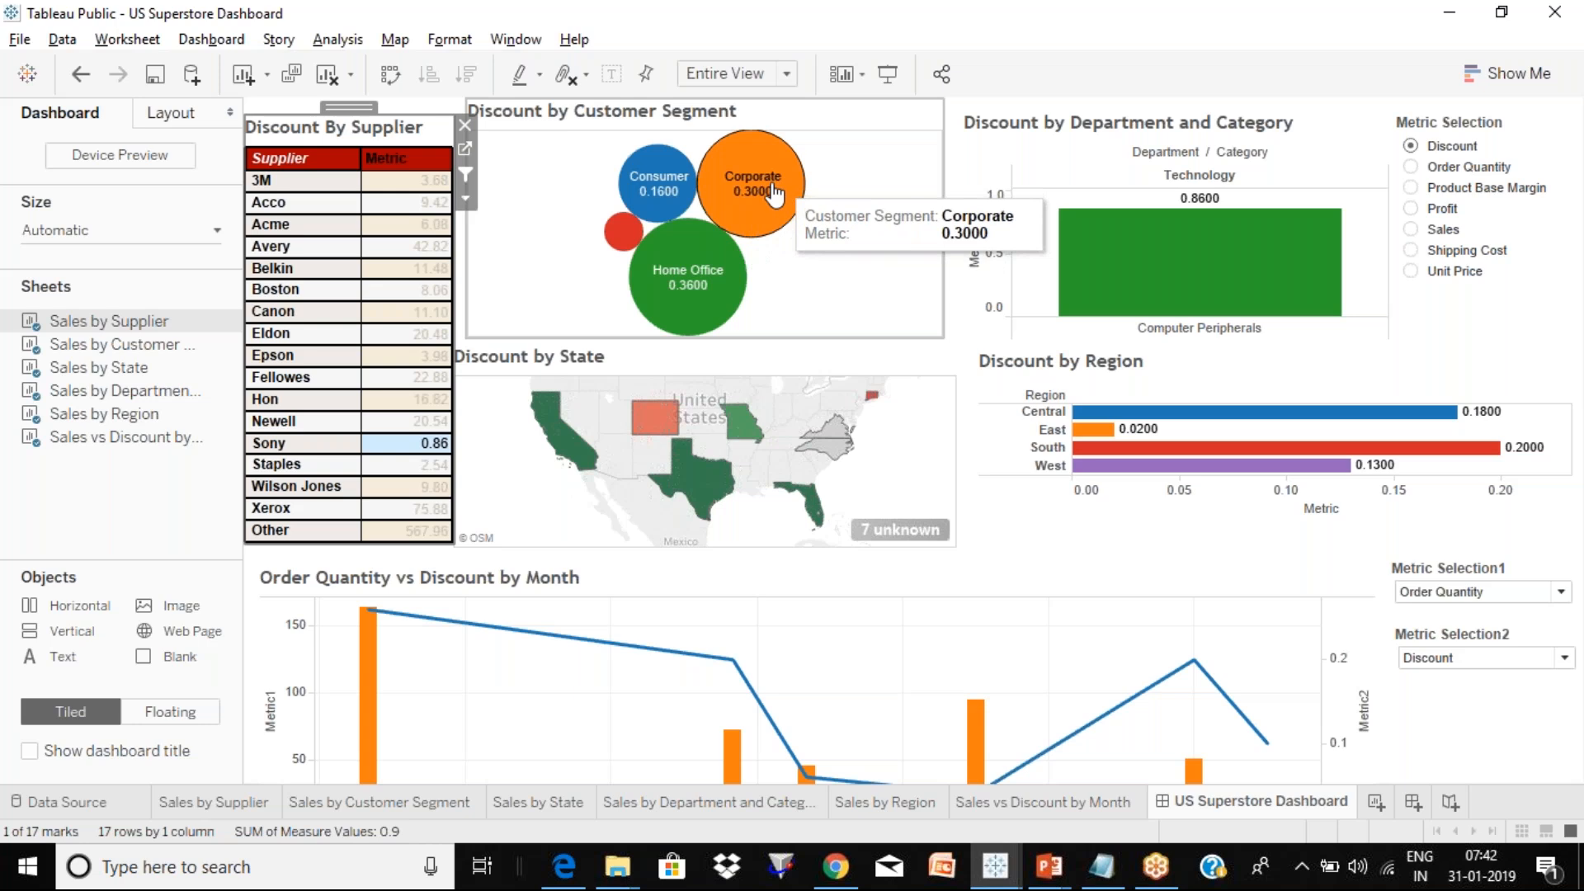
left_click(658, 183)
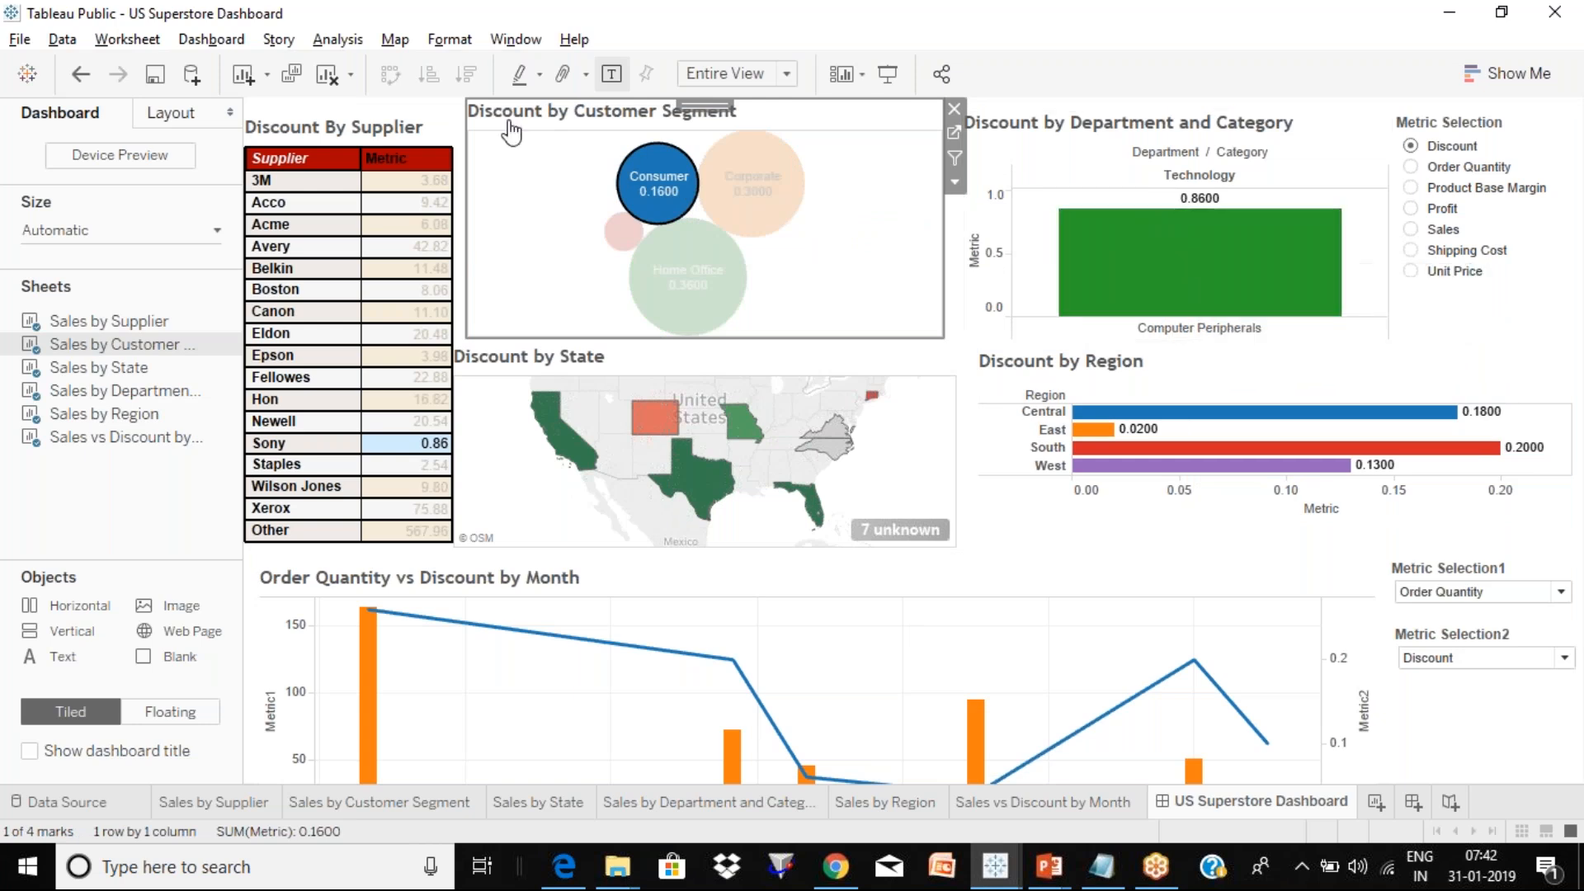
Start a new dashboard filter action with only Sales by Customer Segment as its source sheet.
left_click(213, 41)
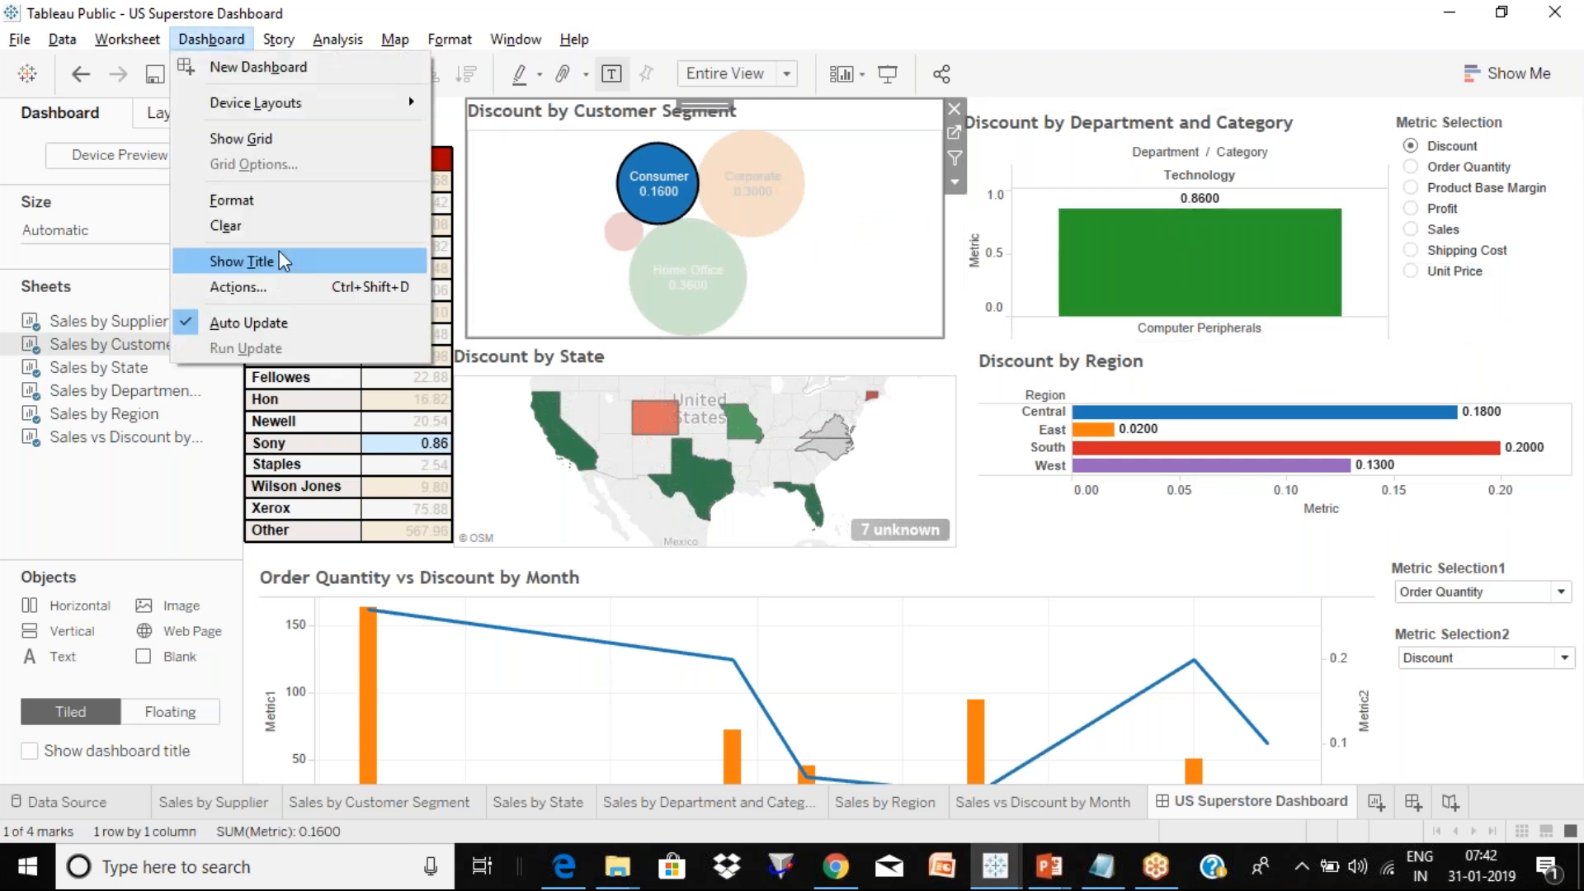
left_click(280, 297)
left_click_drag(756, 256, 940, 410)
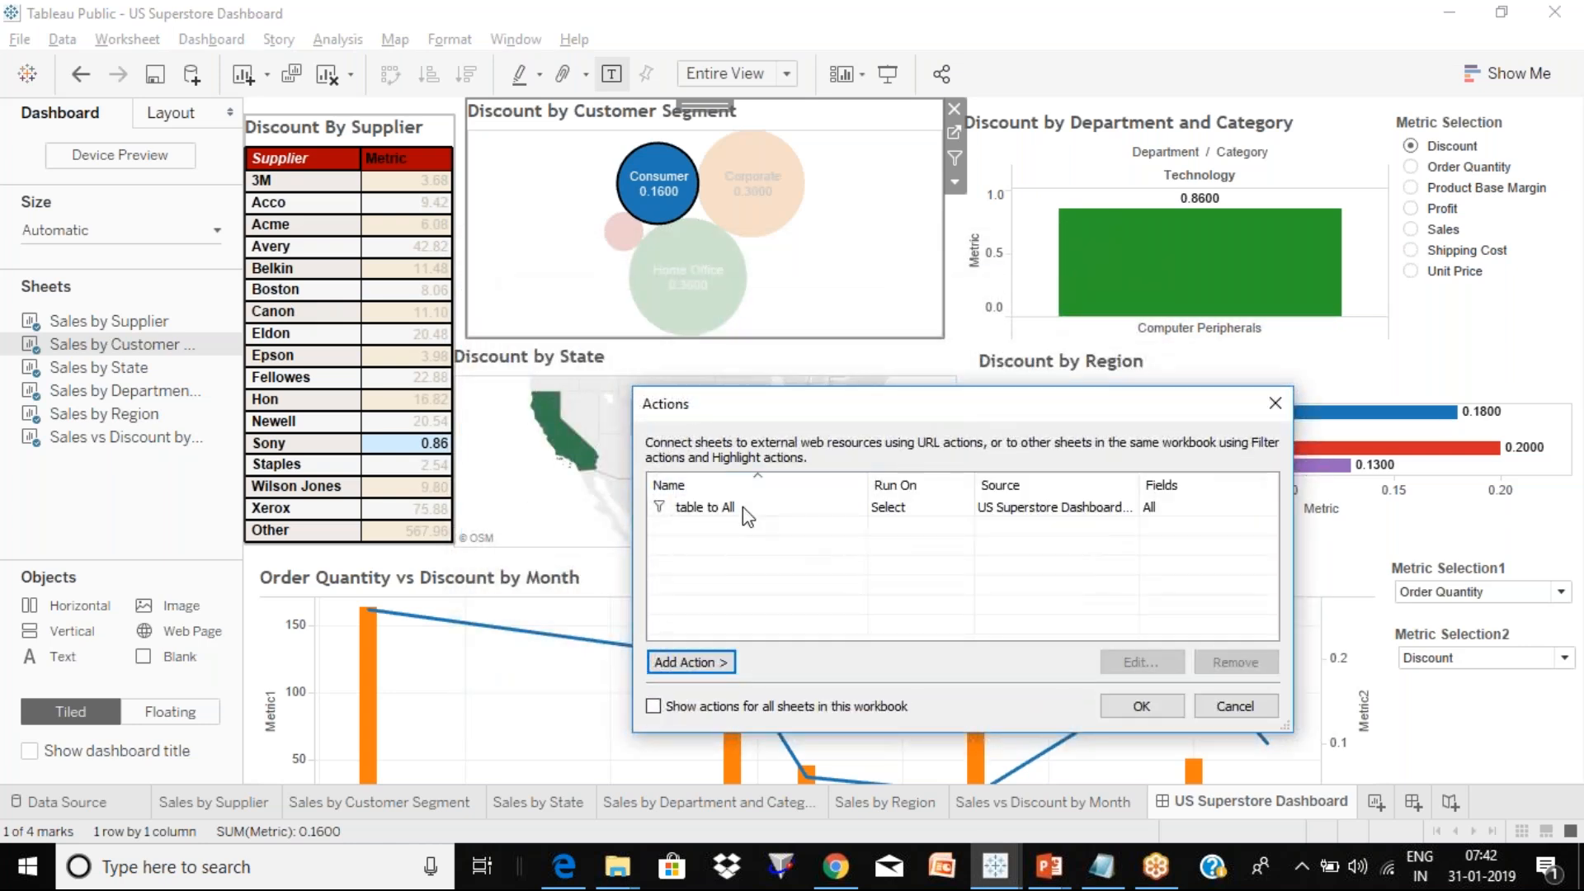
left_click(706, 664)
left_click(797, 670)
left_click_drag(939, 85, 1203, 99)
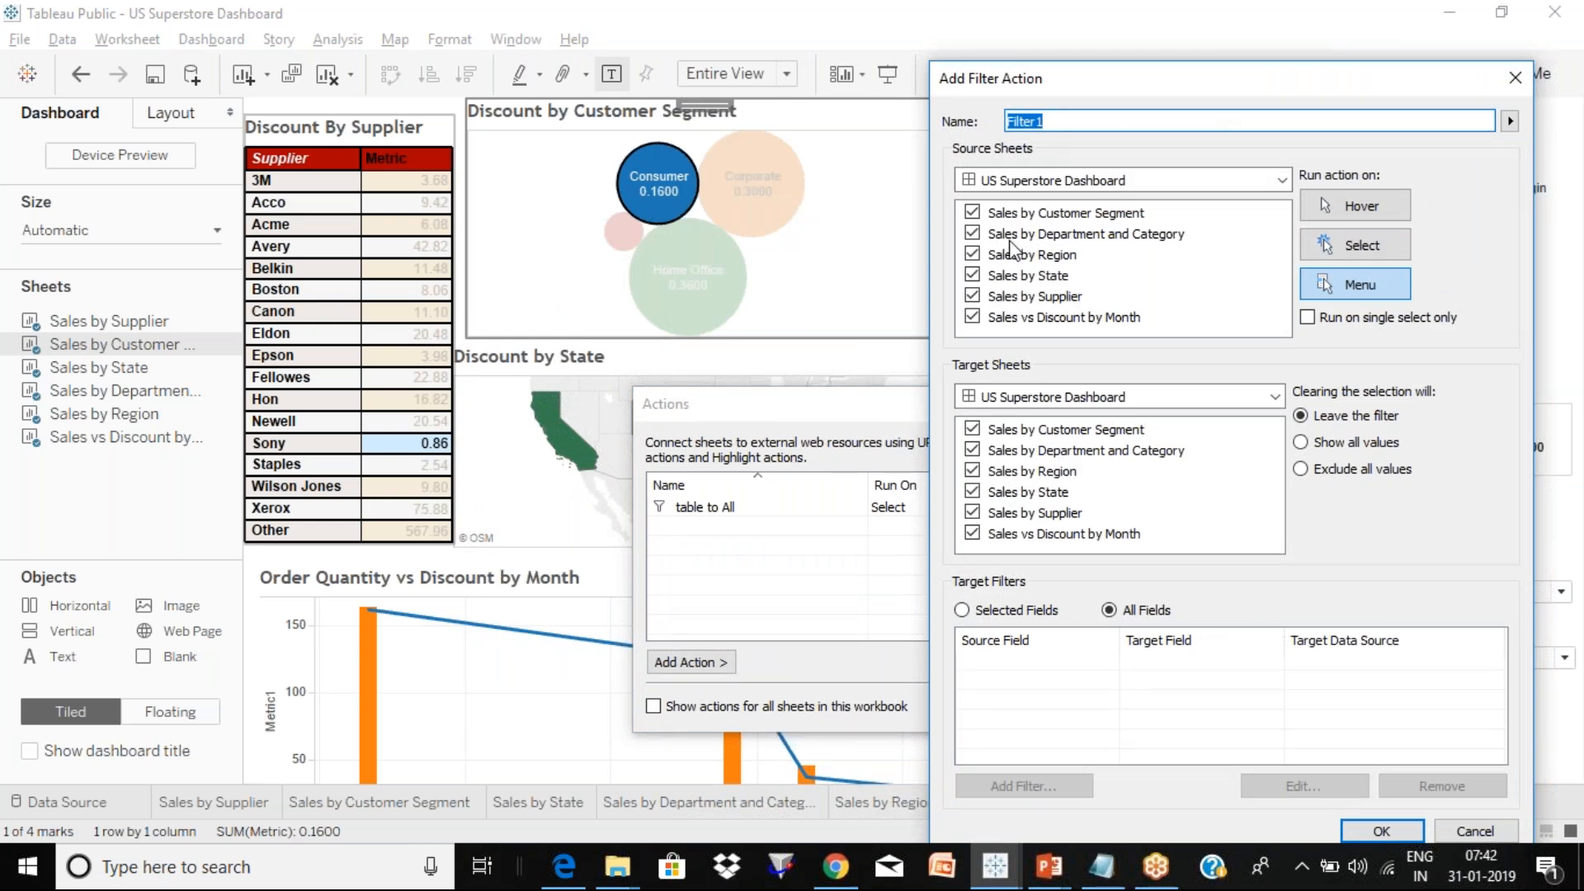
left_click(973, 234)
left_click(973, 254)
left_click(973, 274)
left_click(973, 295)
left_click(973, 317)
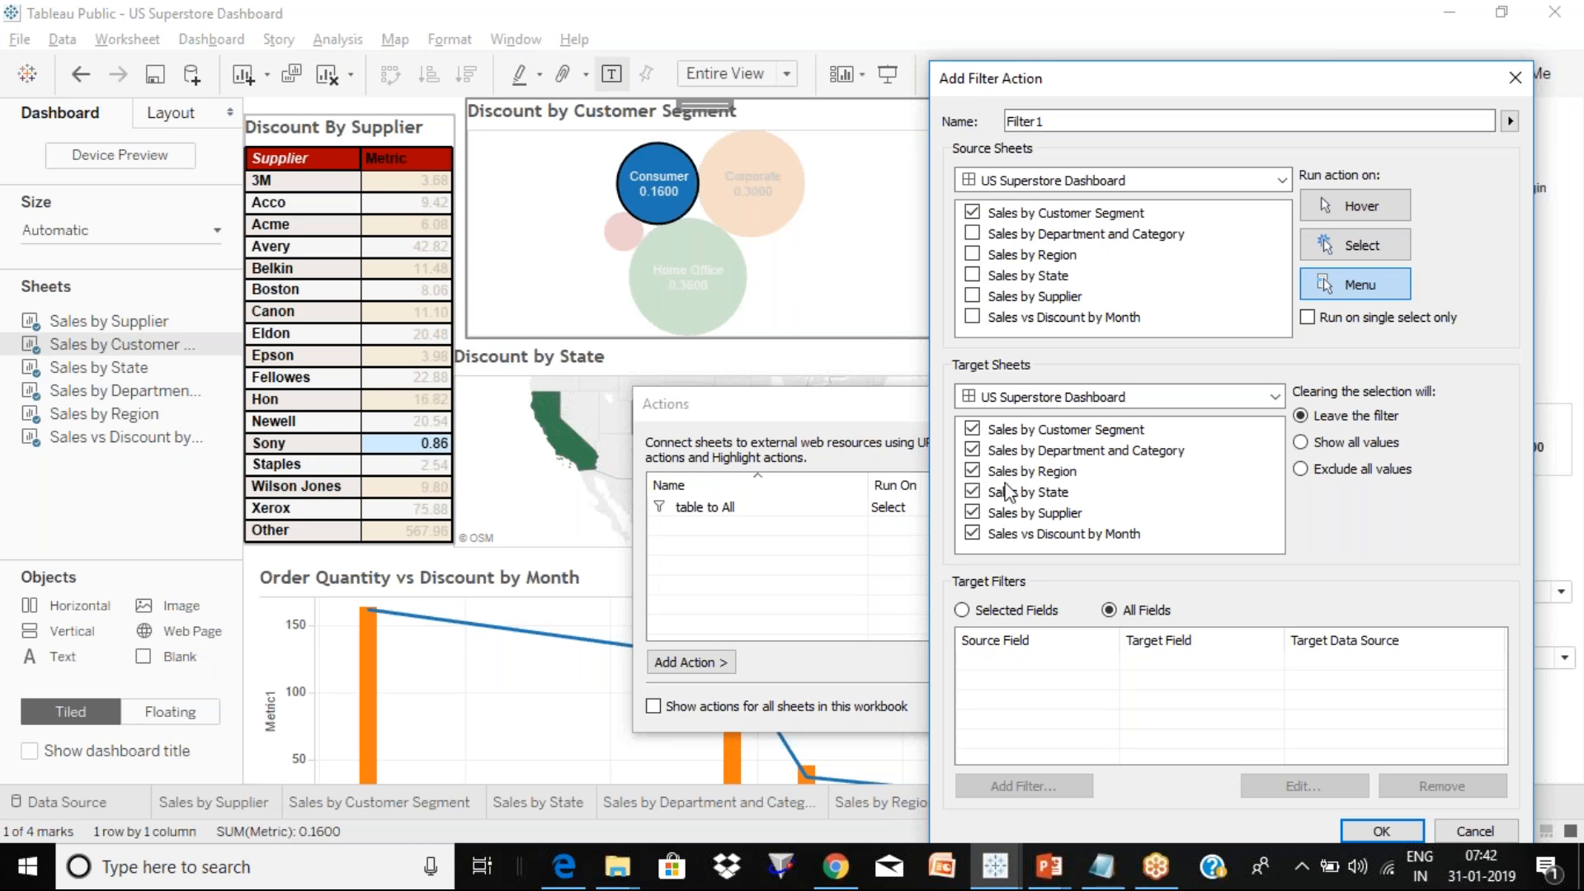
Limit the new filter action's target sheets to Sales by Department and Category only.
left_click_drag(1185, 86, 786, 255)
left_click(574, 599)
left_click(573, 640)
left_click(574, 682)
left_click(574, 703)
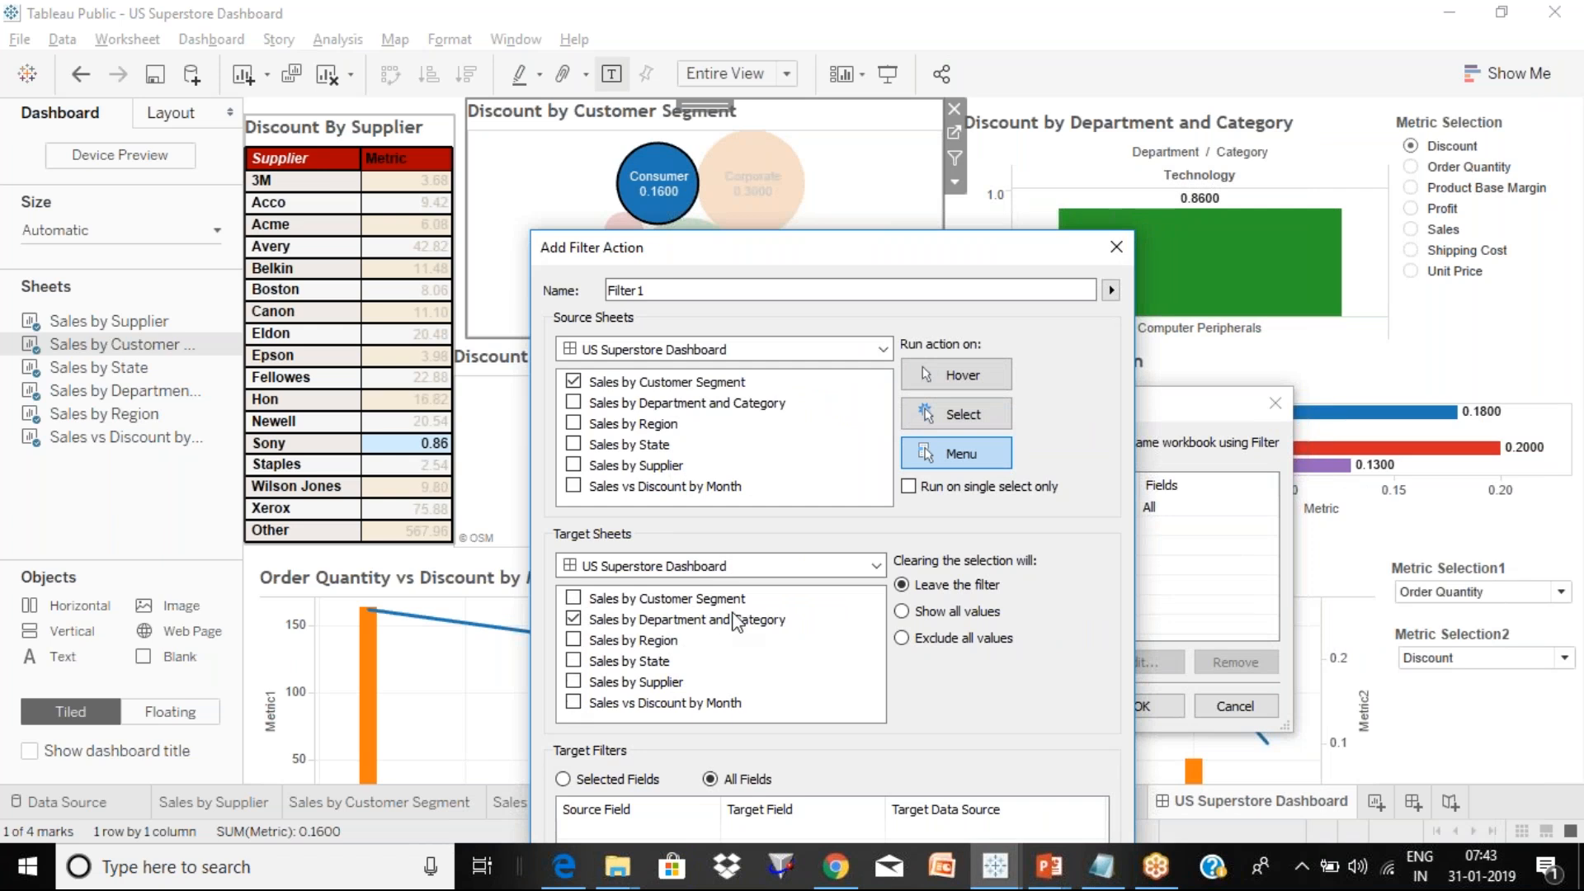
Set the customer segment filter action to run on Select and save it with the dashboard actions.
left_click(990, 414)
left_click_drag(844, 255, 737, 68)
left_click(902, 819)
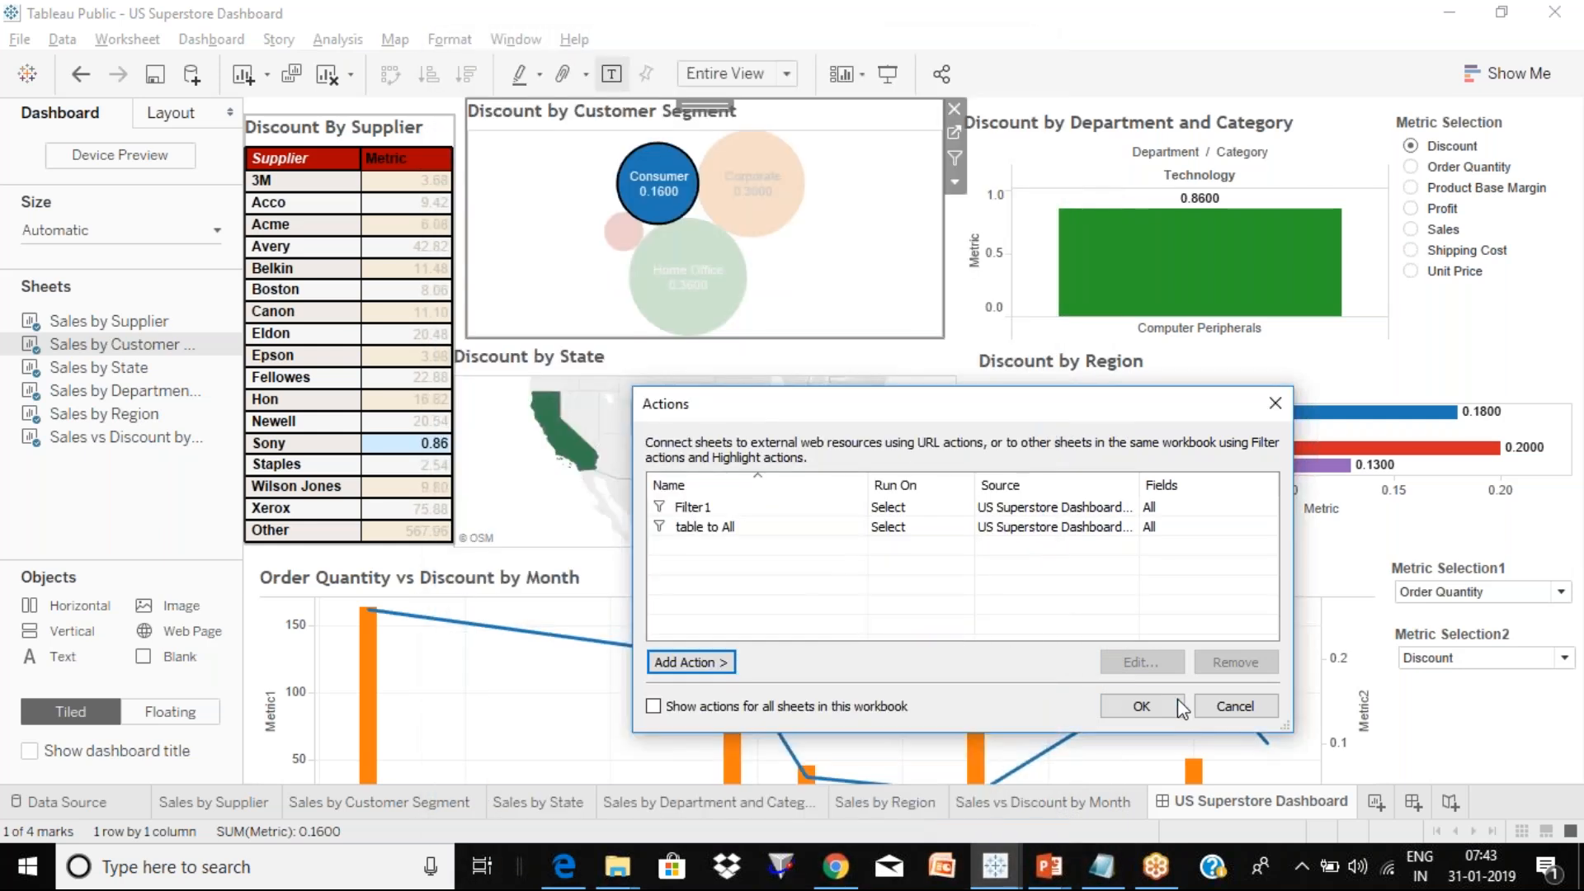
left_click(1122, 706)
Filter the charts to supplier Sony and test the new action by selecting the Consumer segment.
mouse_move(491, 407)
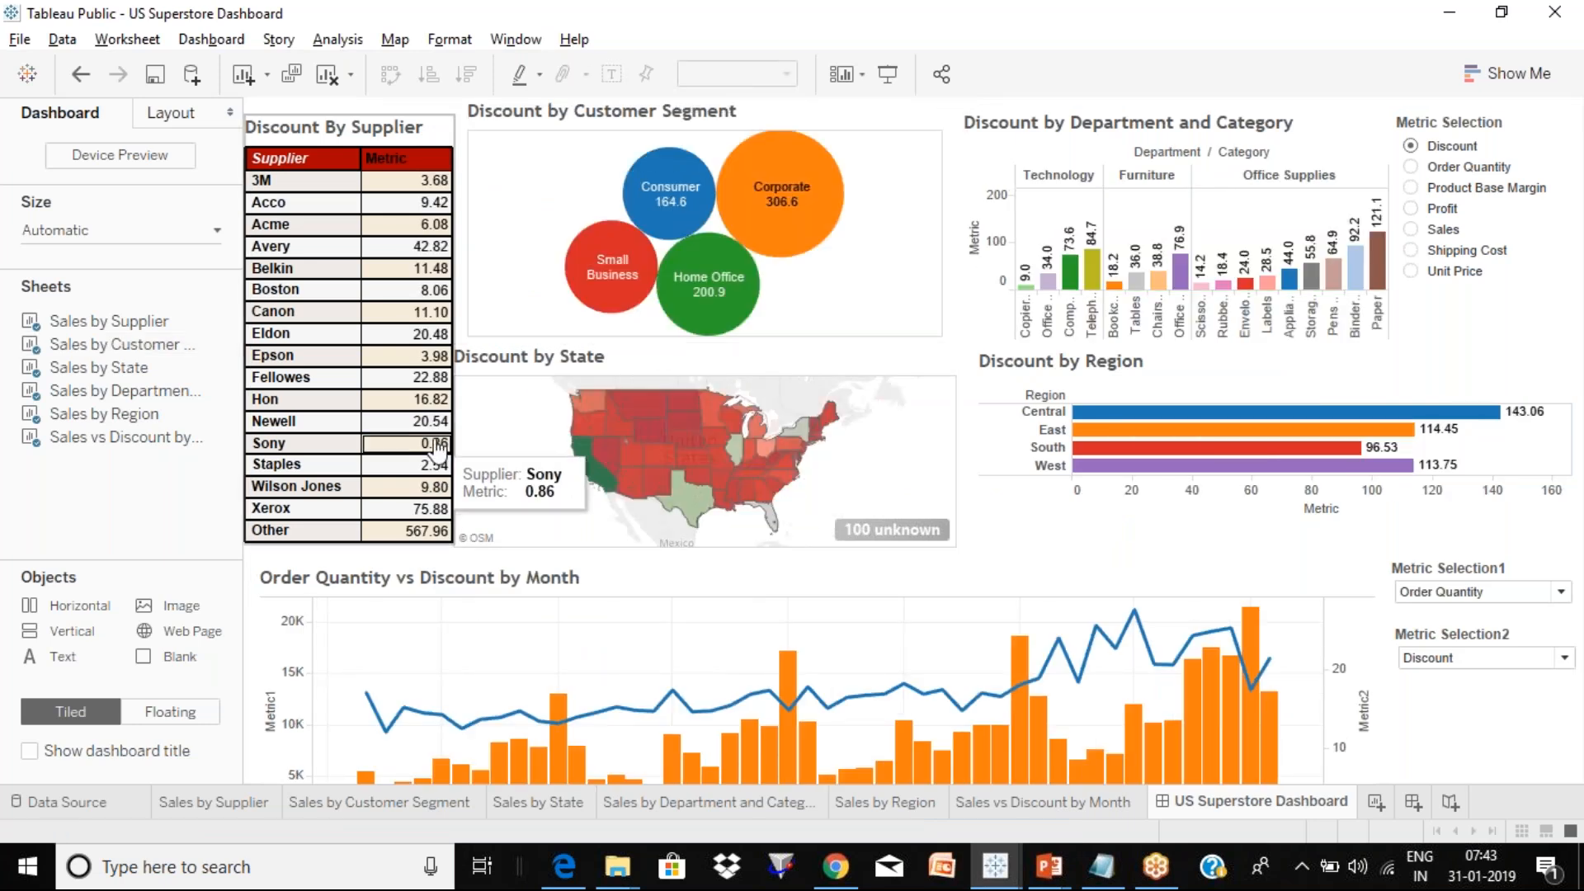
left_click(428, 447)
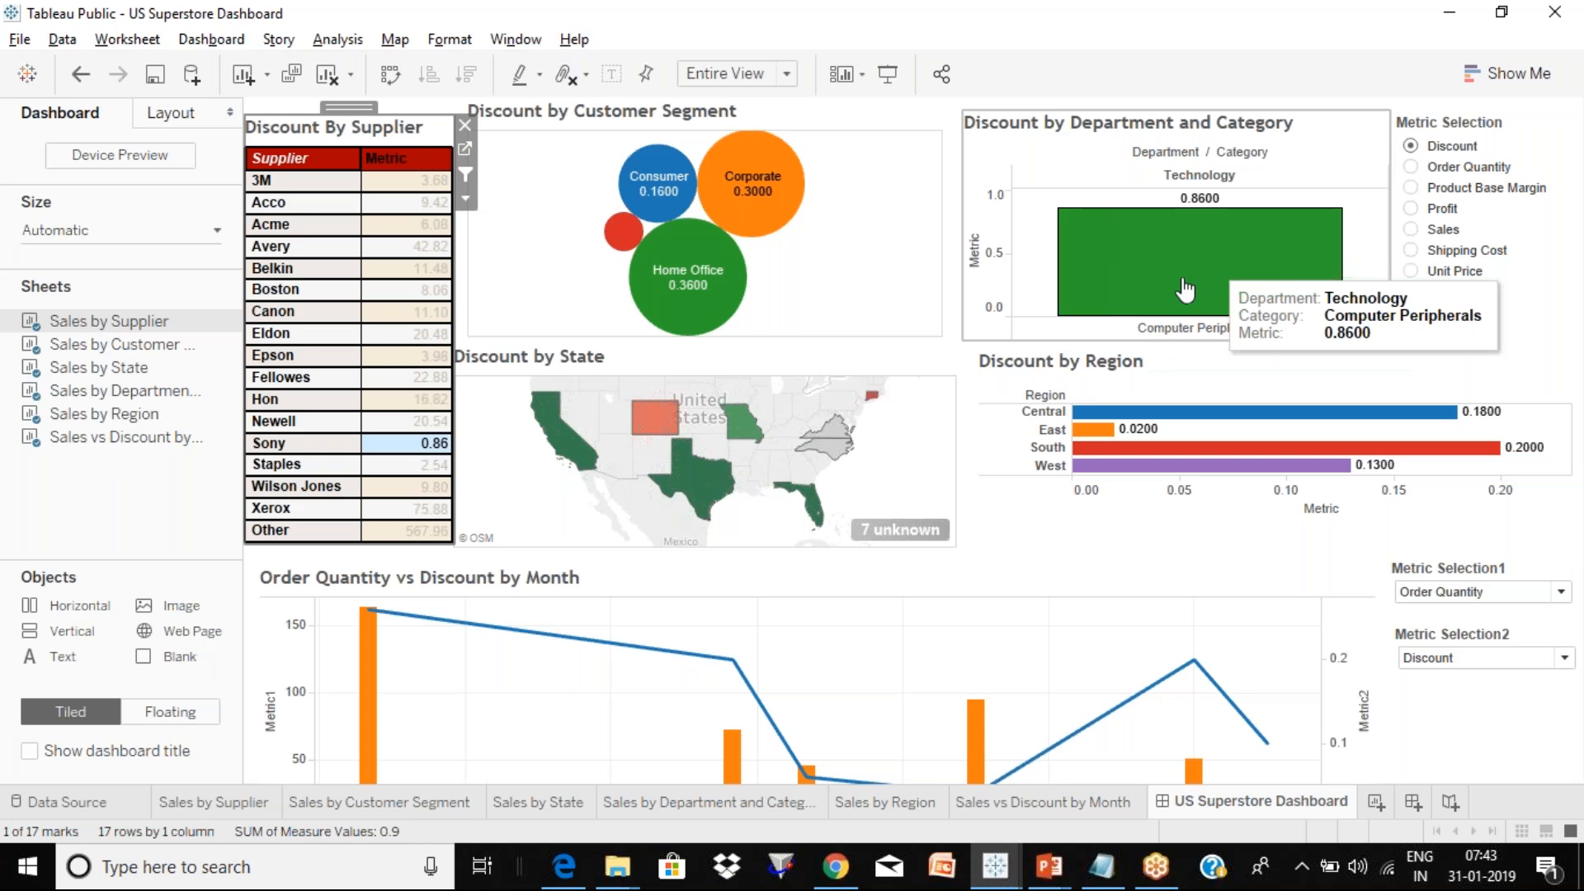
left_click(660, 184)
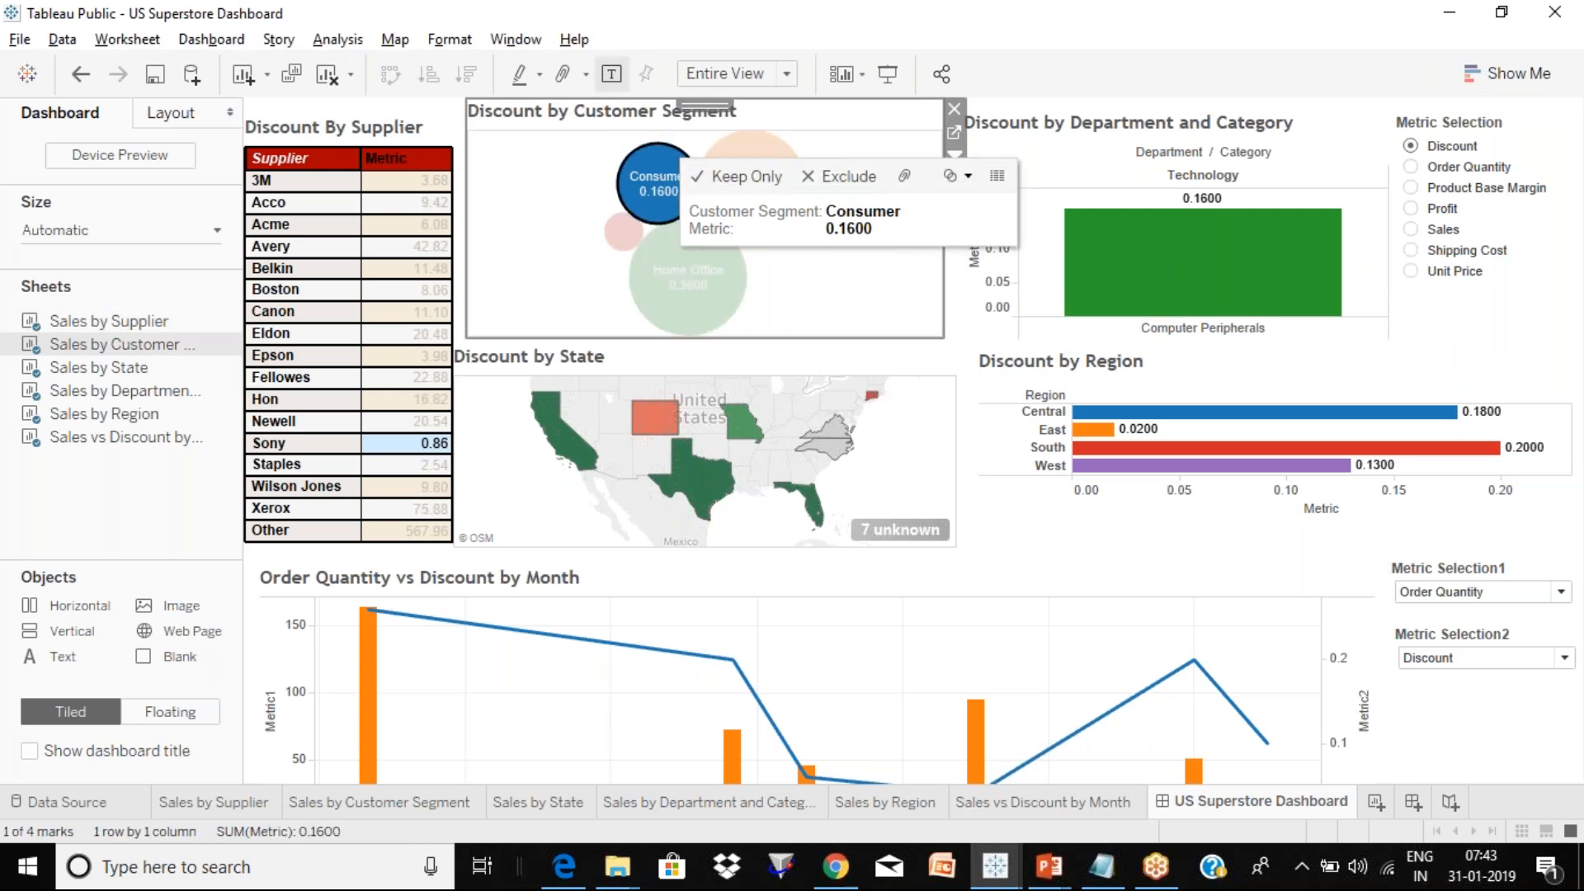
Test the customer segment filter with Home Office, clear it, and reapply and clear the Sony supplier filter.
left_click(711, 281)
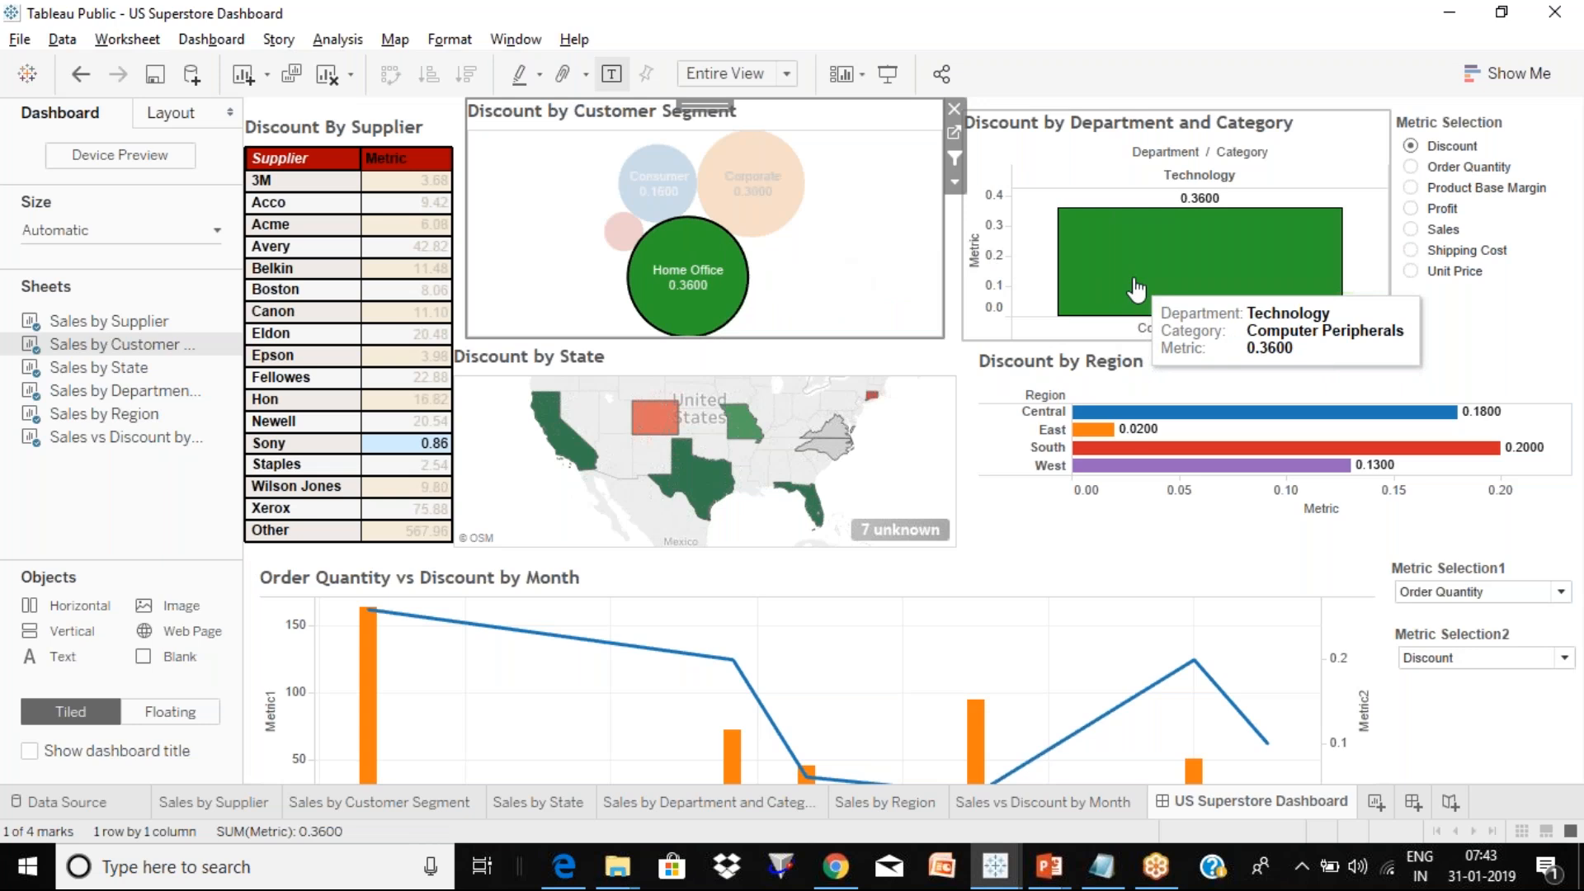
key("Escape")
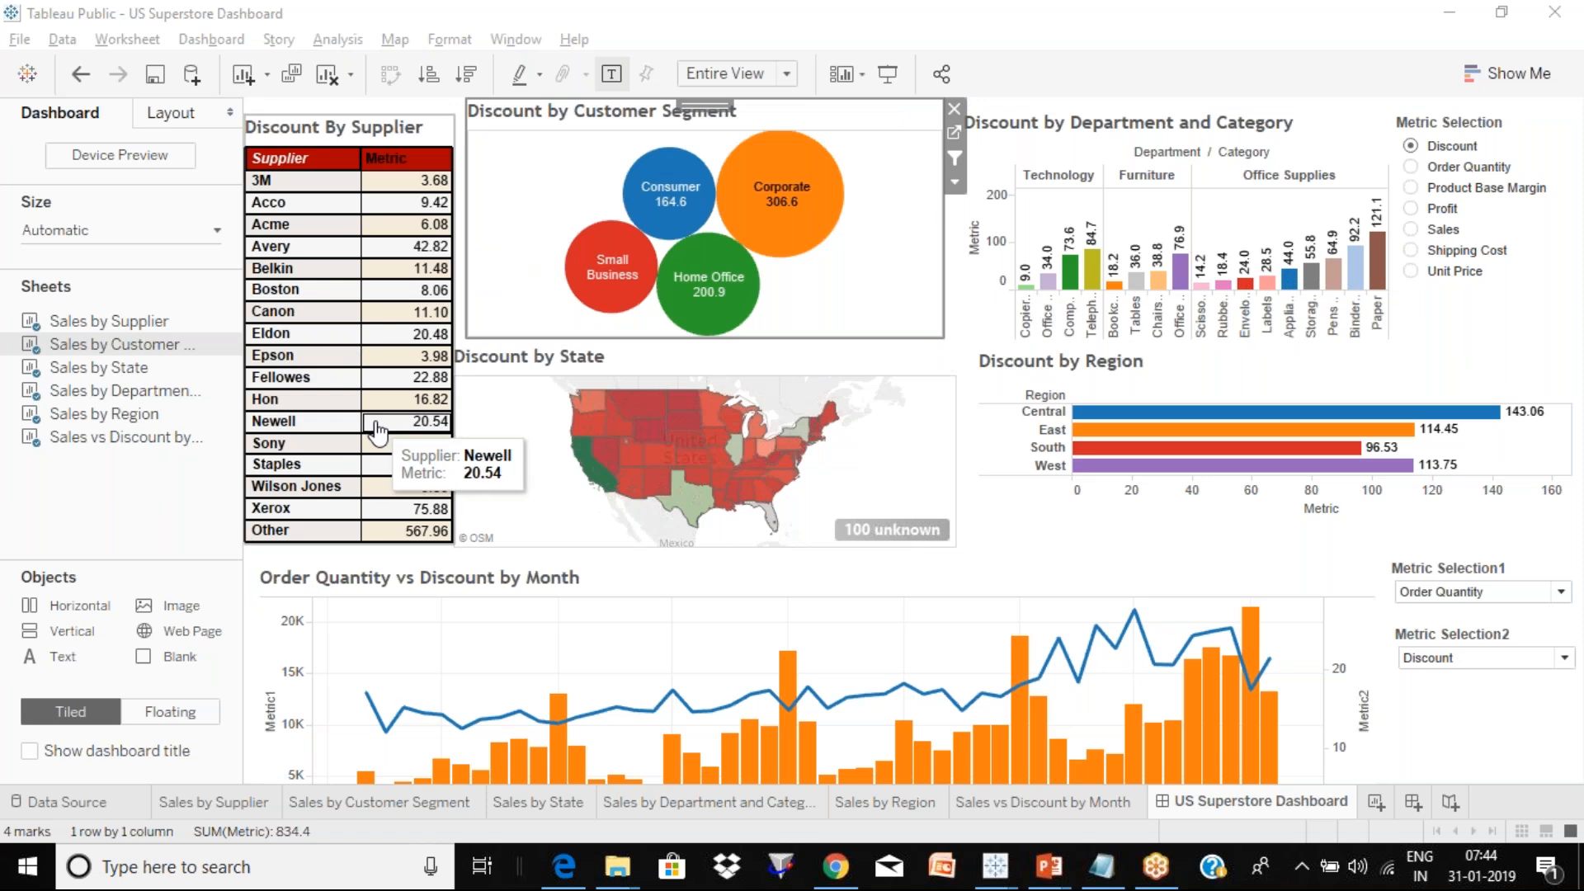
left_click(410, 443)
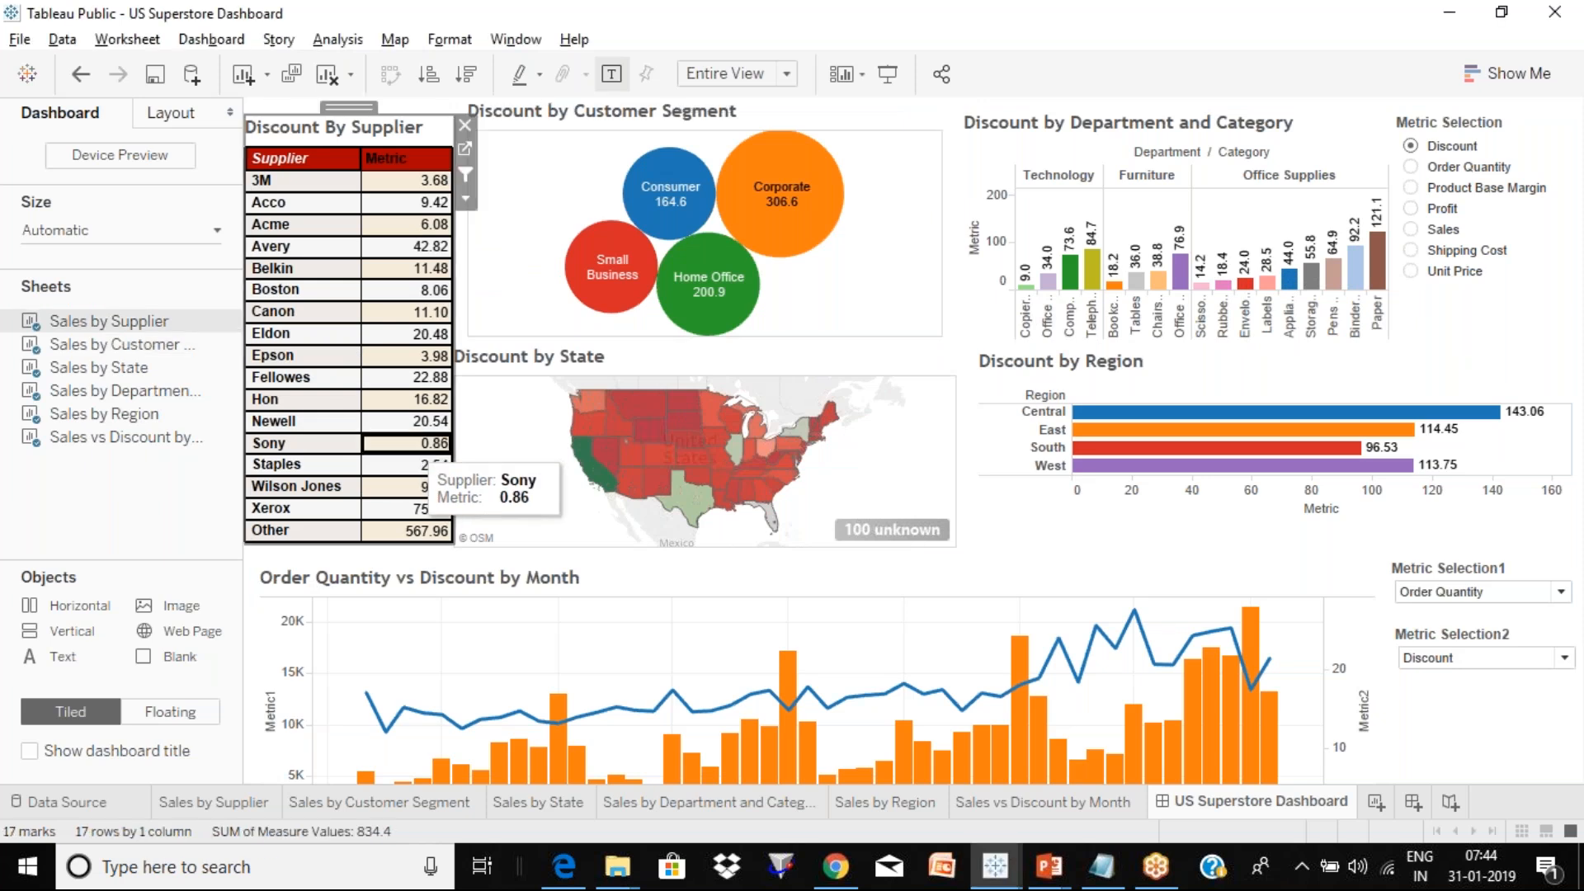
left_click(410, 443)
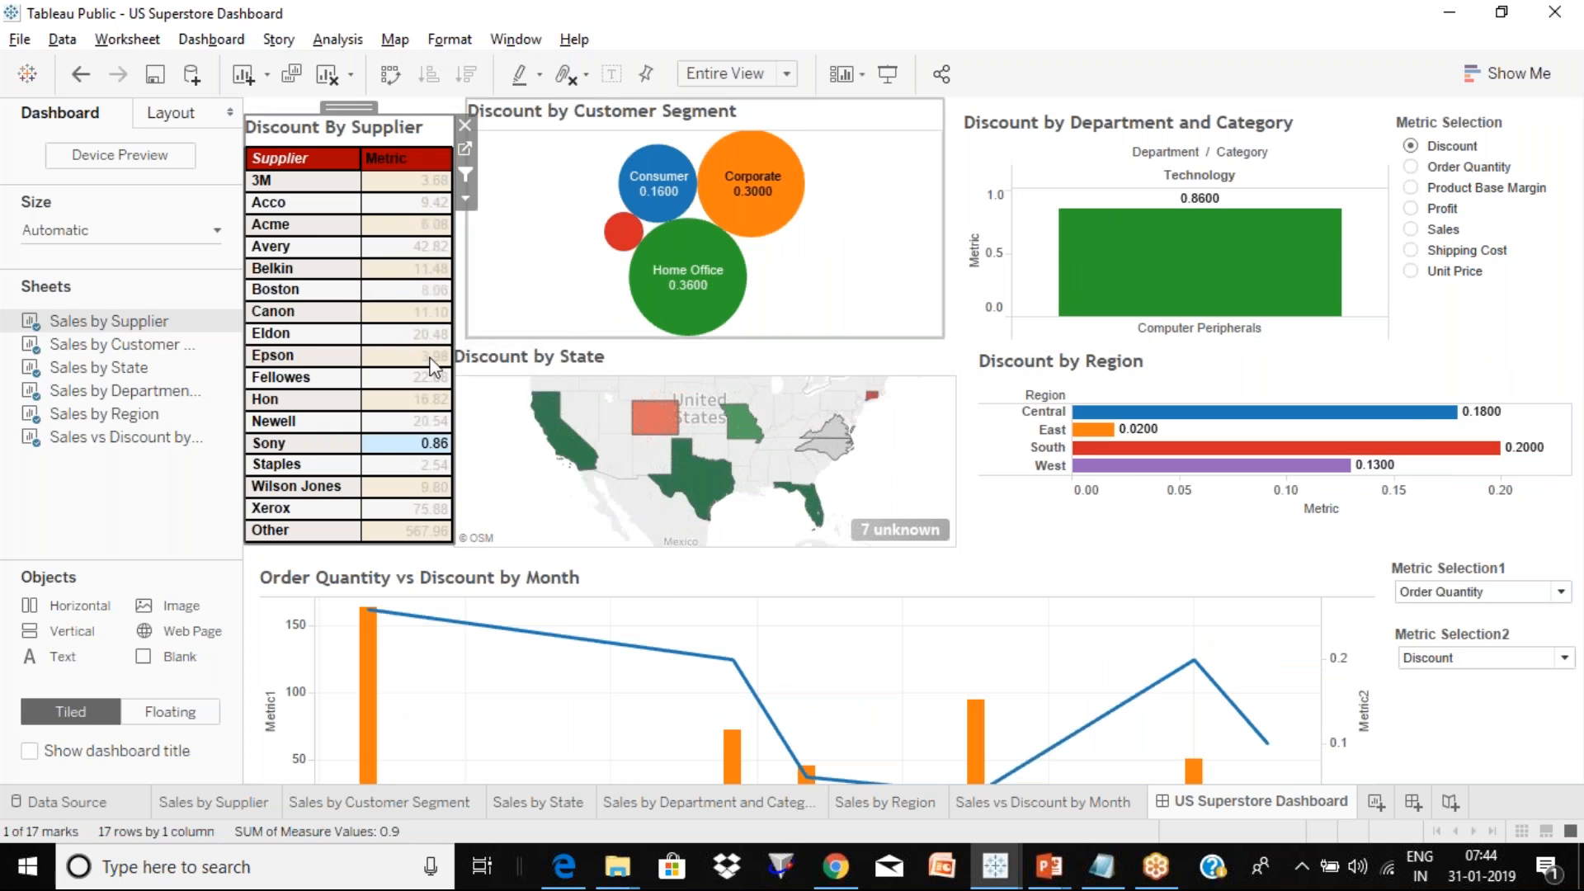
left_click(421, 446)
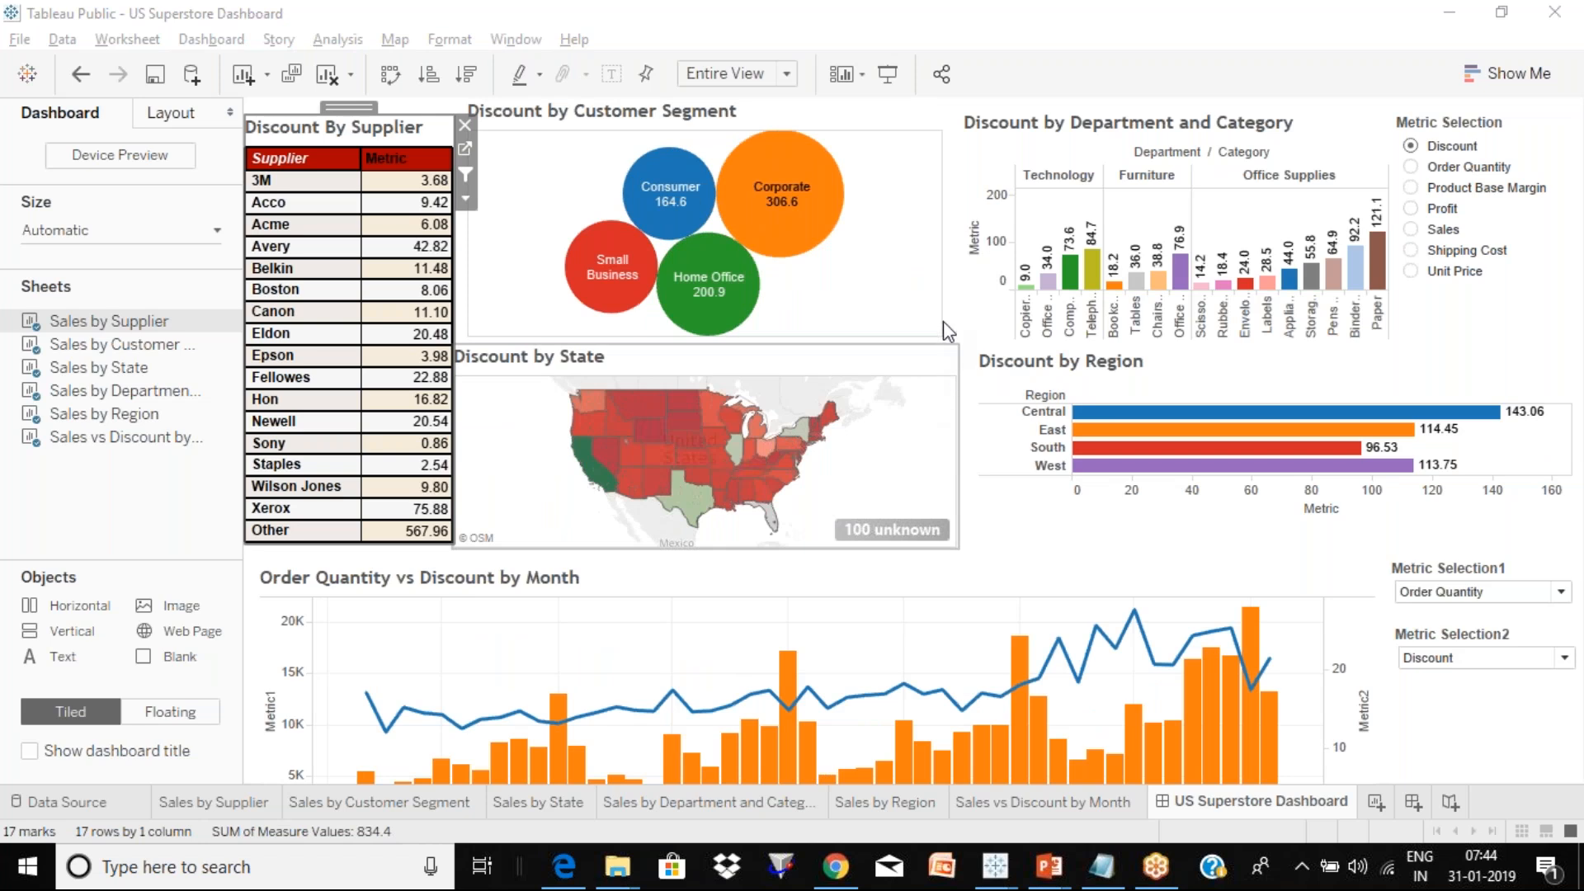
Add Sales by Supplier to the target sheets of the "table to All" filter action and save the dashboard actions.
left_click(221, 38)
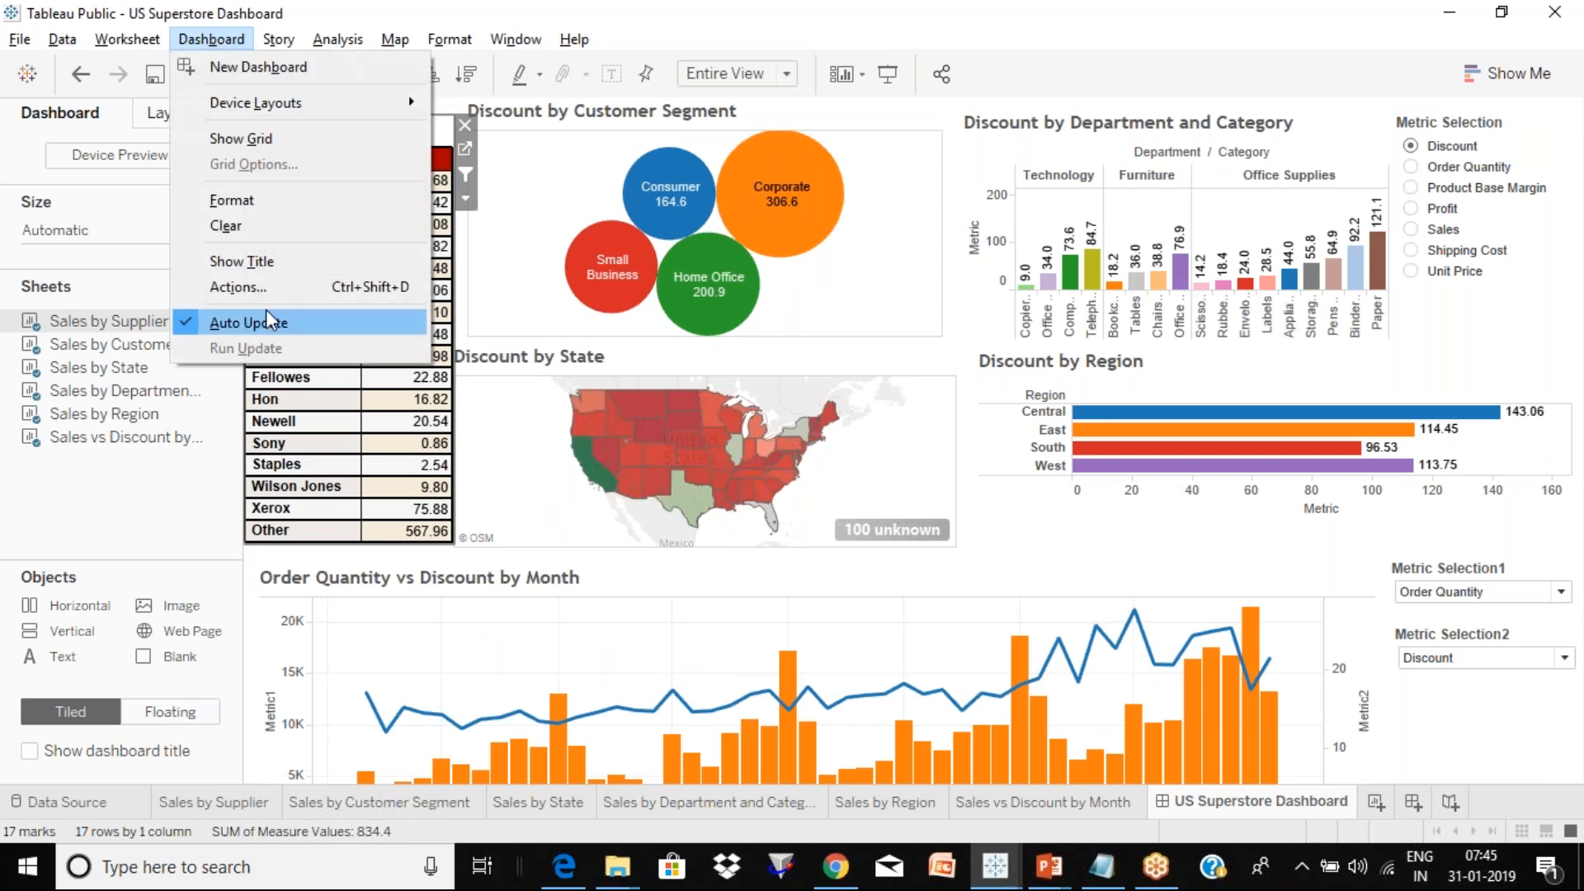
left_click(260, 289)
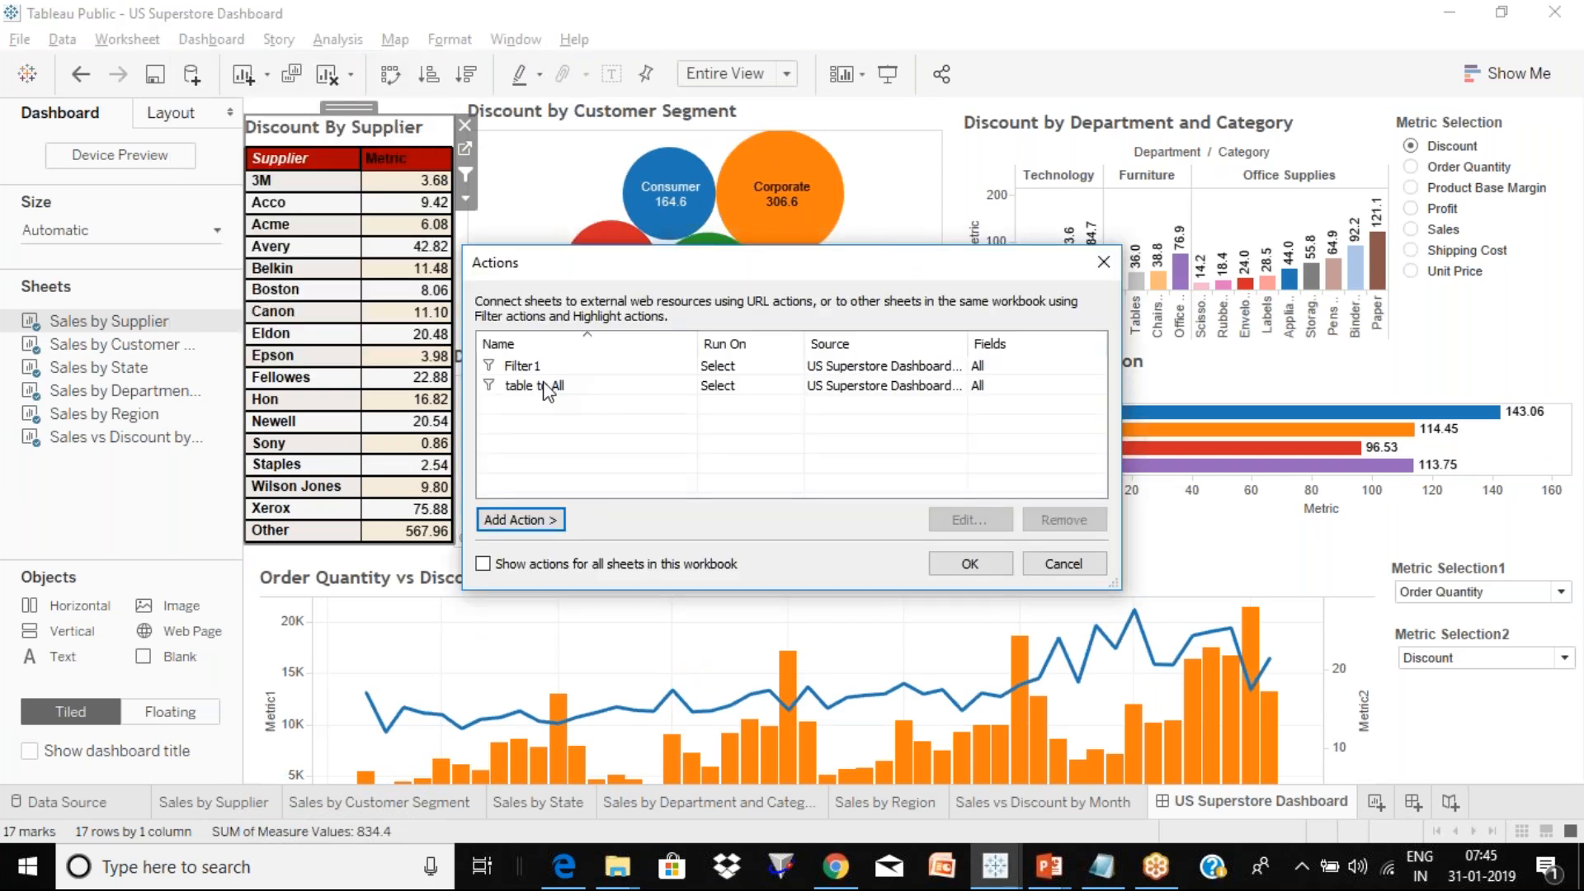
double_click(548, 386)
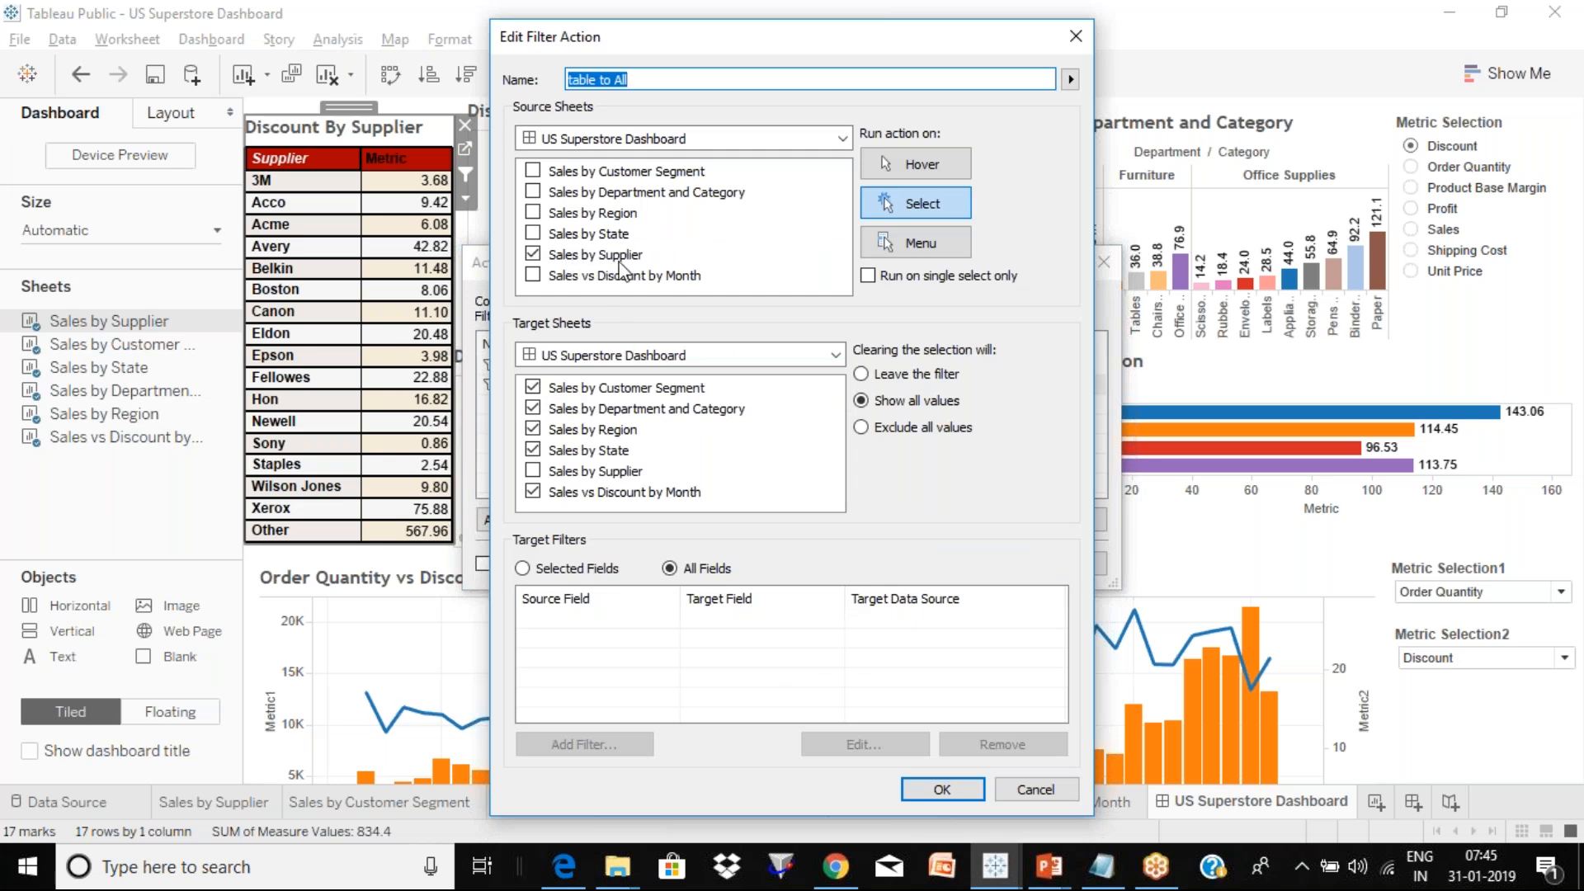
left_click(533, 472)
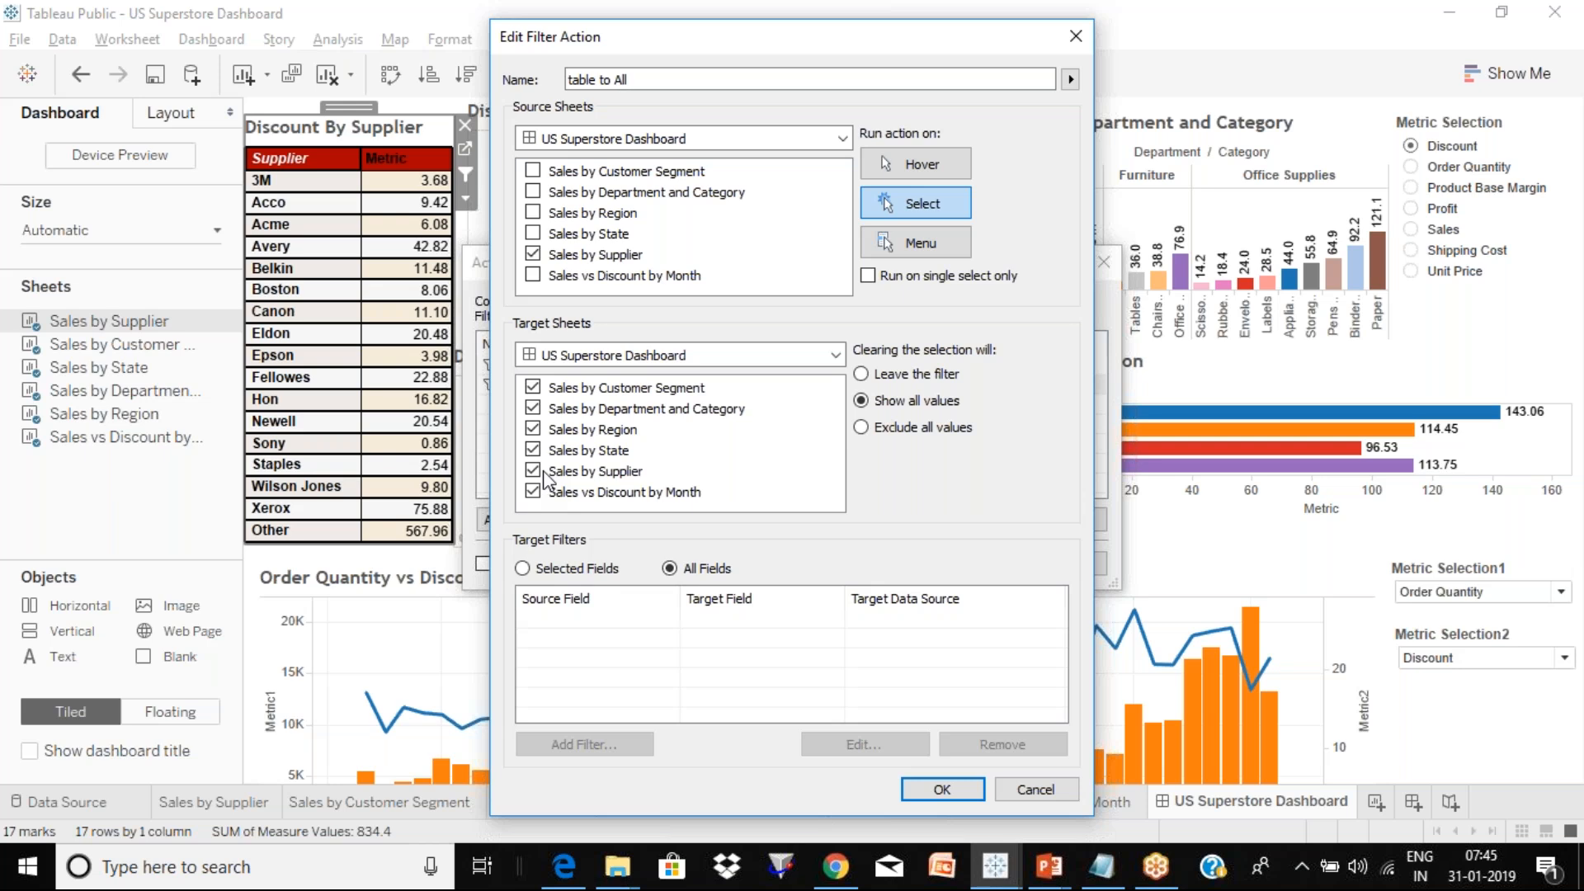
left_click(942, 790)
left_click(988, 572)
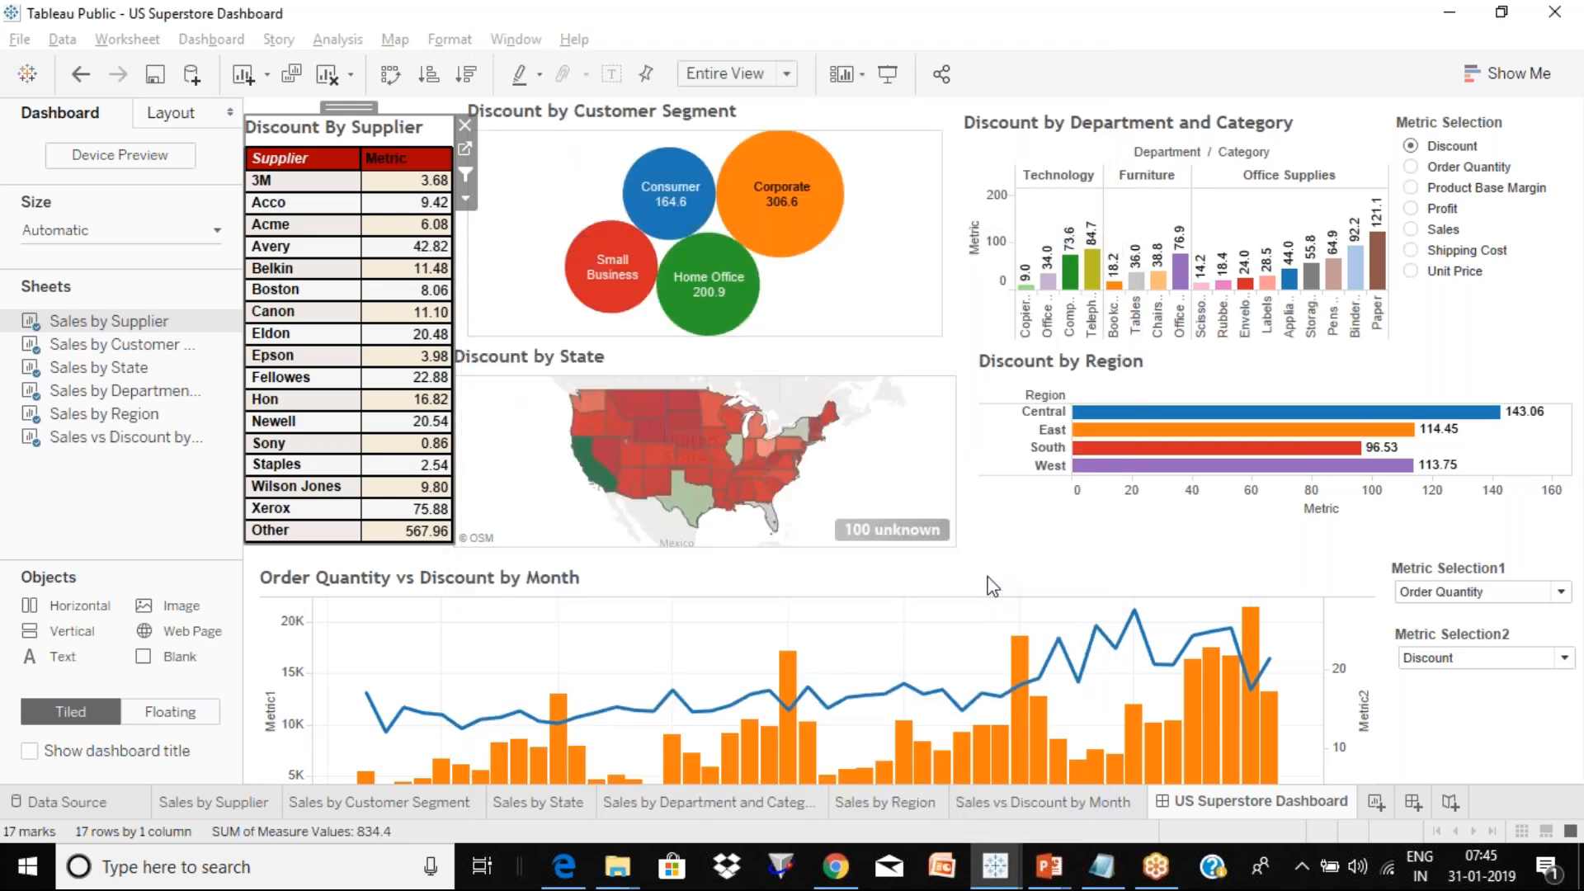
Test the edited action by filtering to supplier Sony and selecting the Corporate segment, and clear the selections.
mouse_move(432, 450)
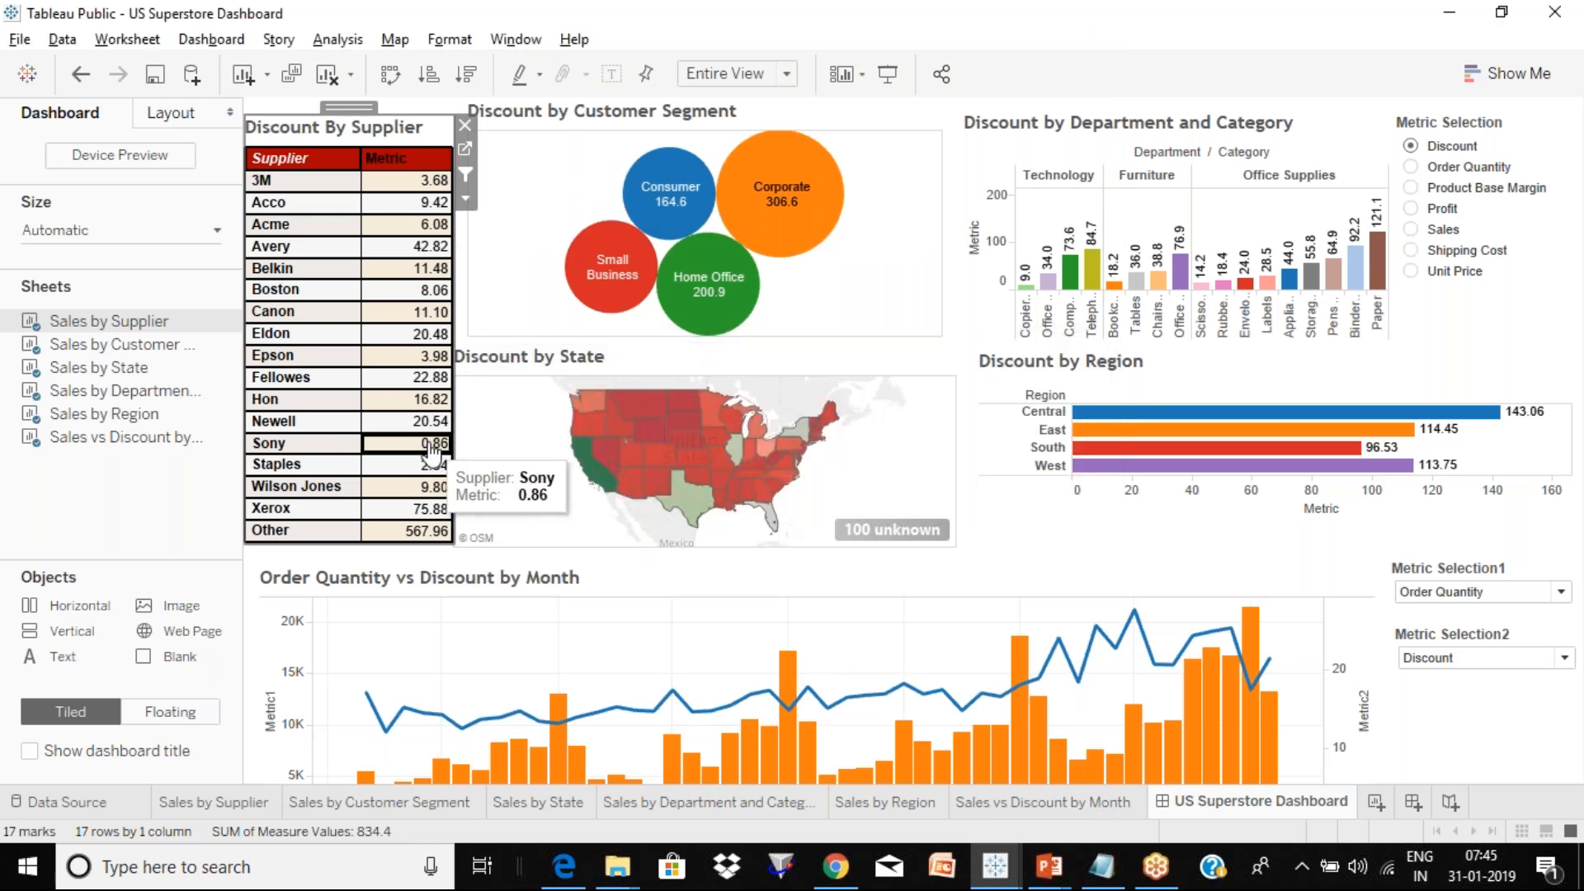
left_click(432, 450)
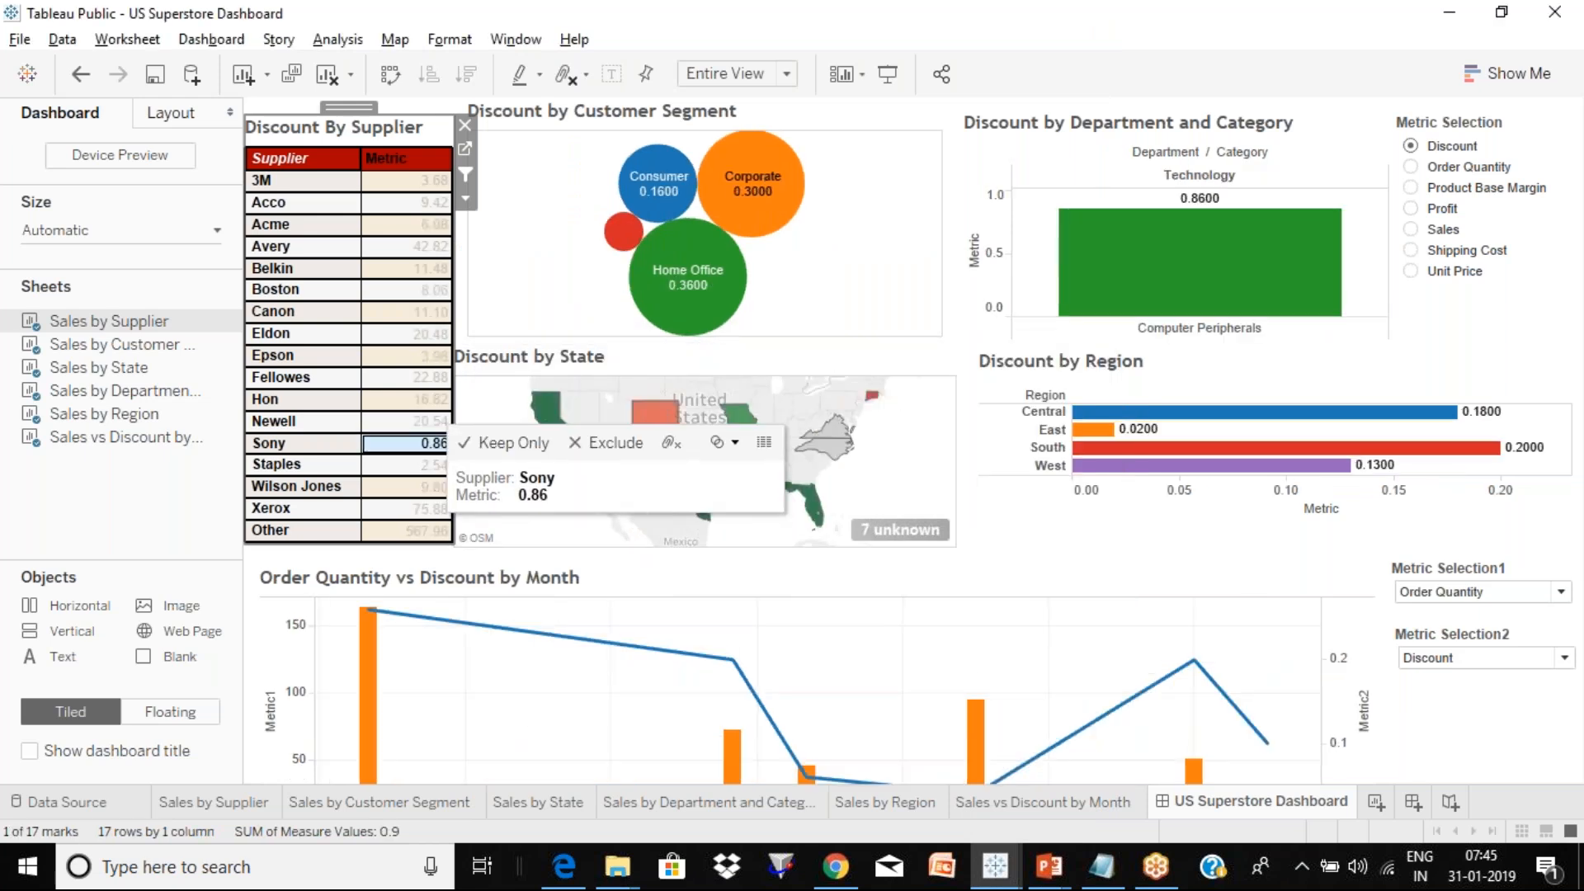
left_click(432, 449)
left_click(432, 449)
left_click(755, 186)
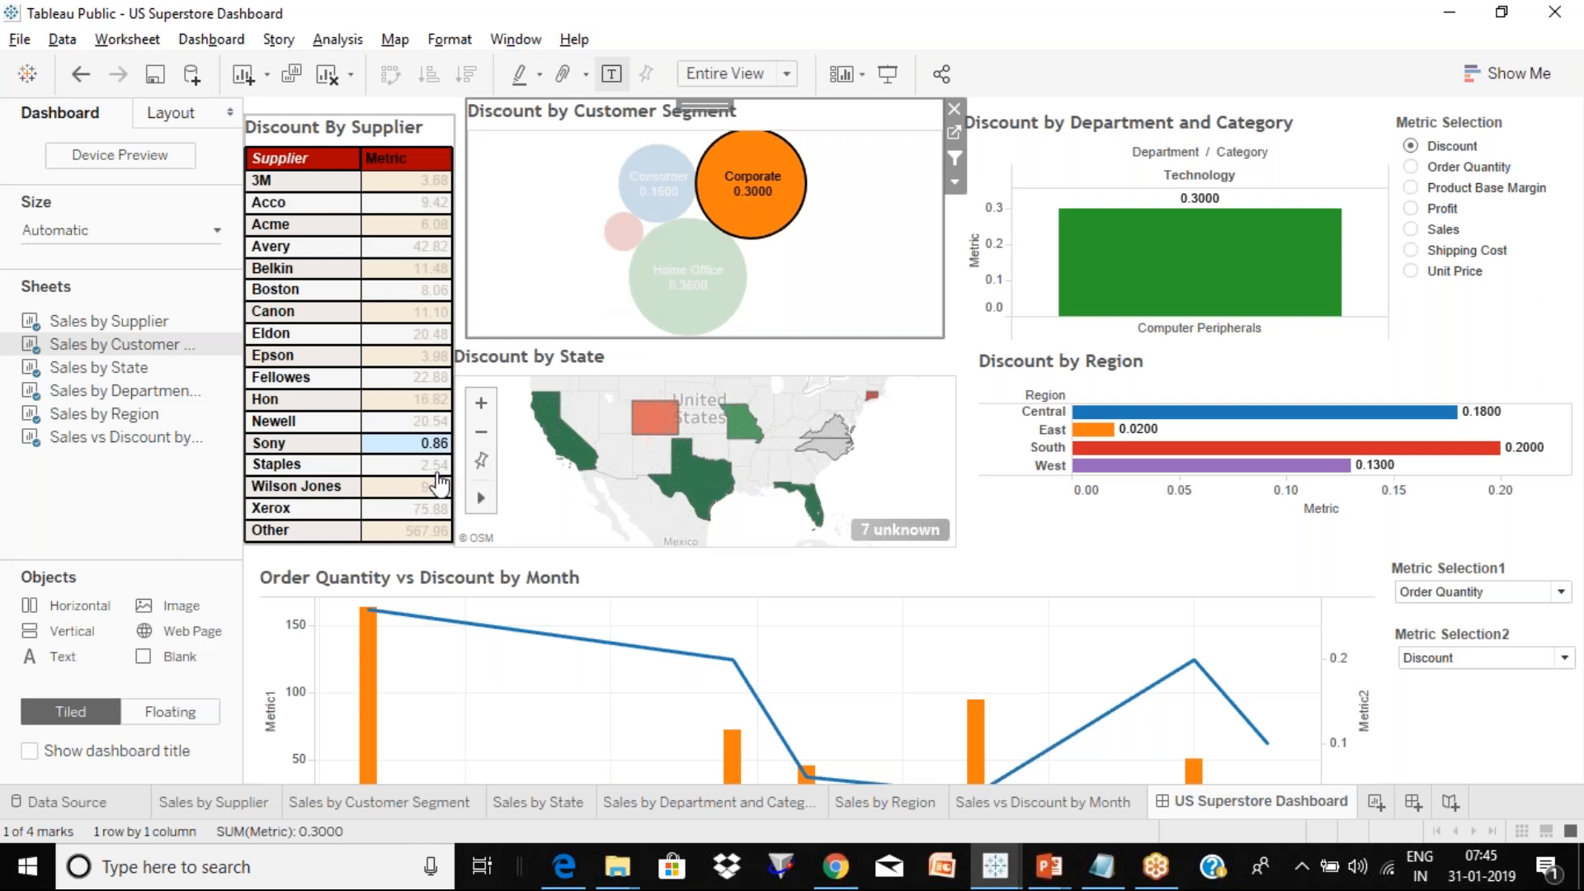
key("Escape")
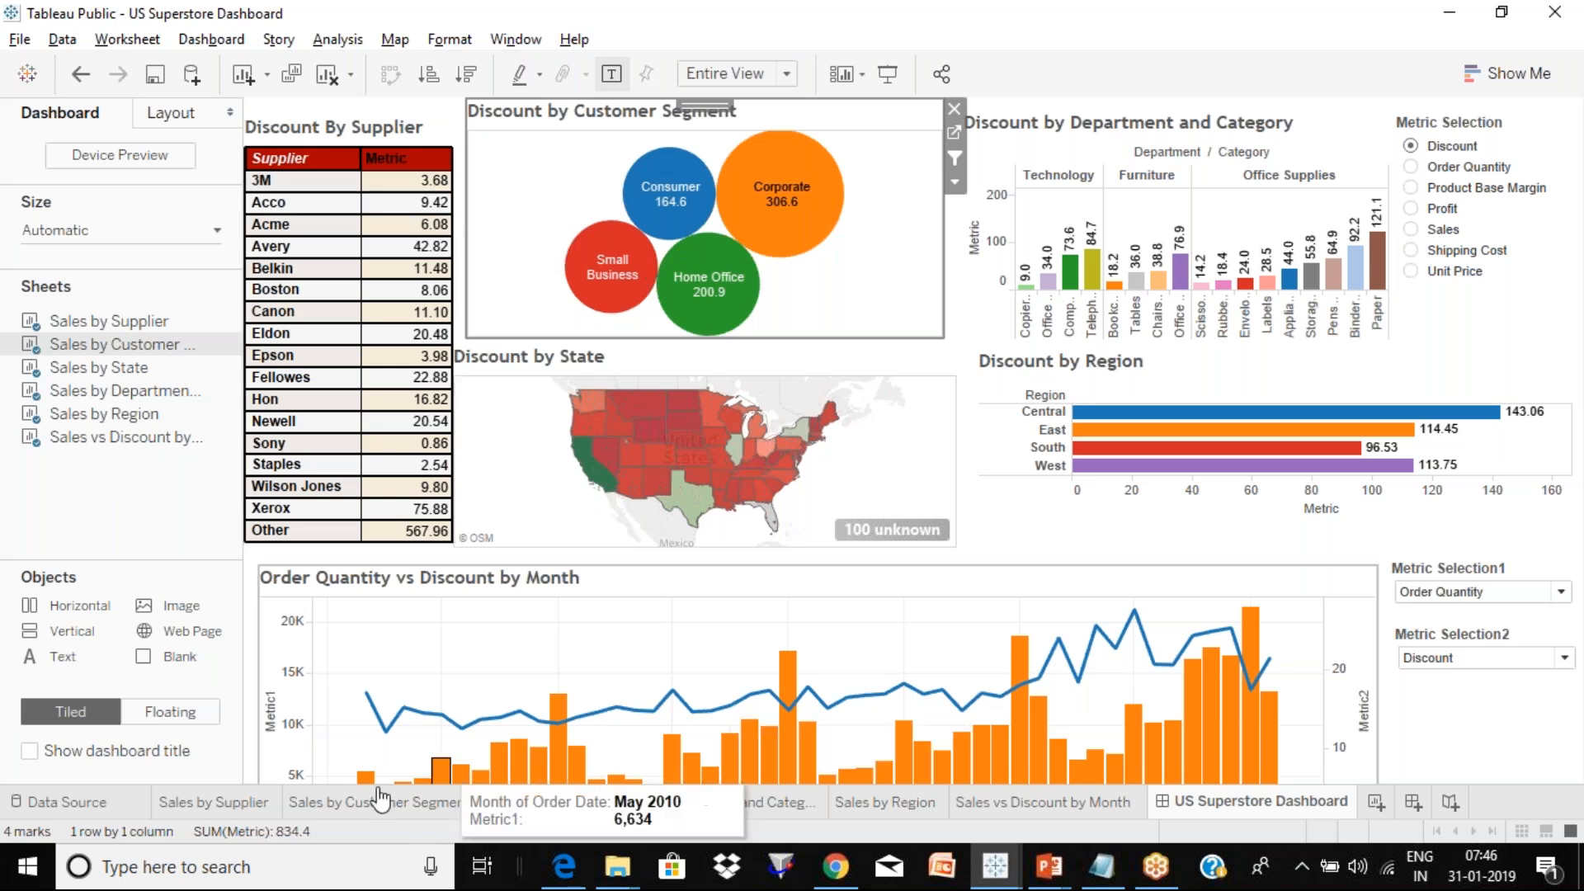
Open the Sales by Supplier sheet and remove the Mapping items hierarchy from the dimensions.
left_click(258, 802)
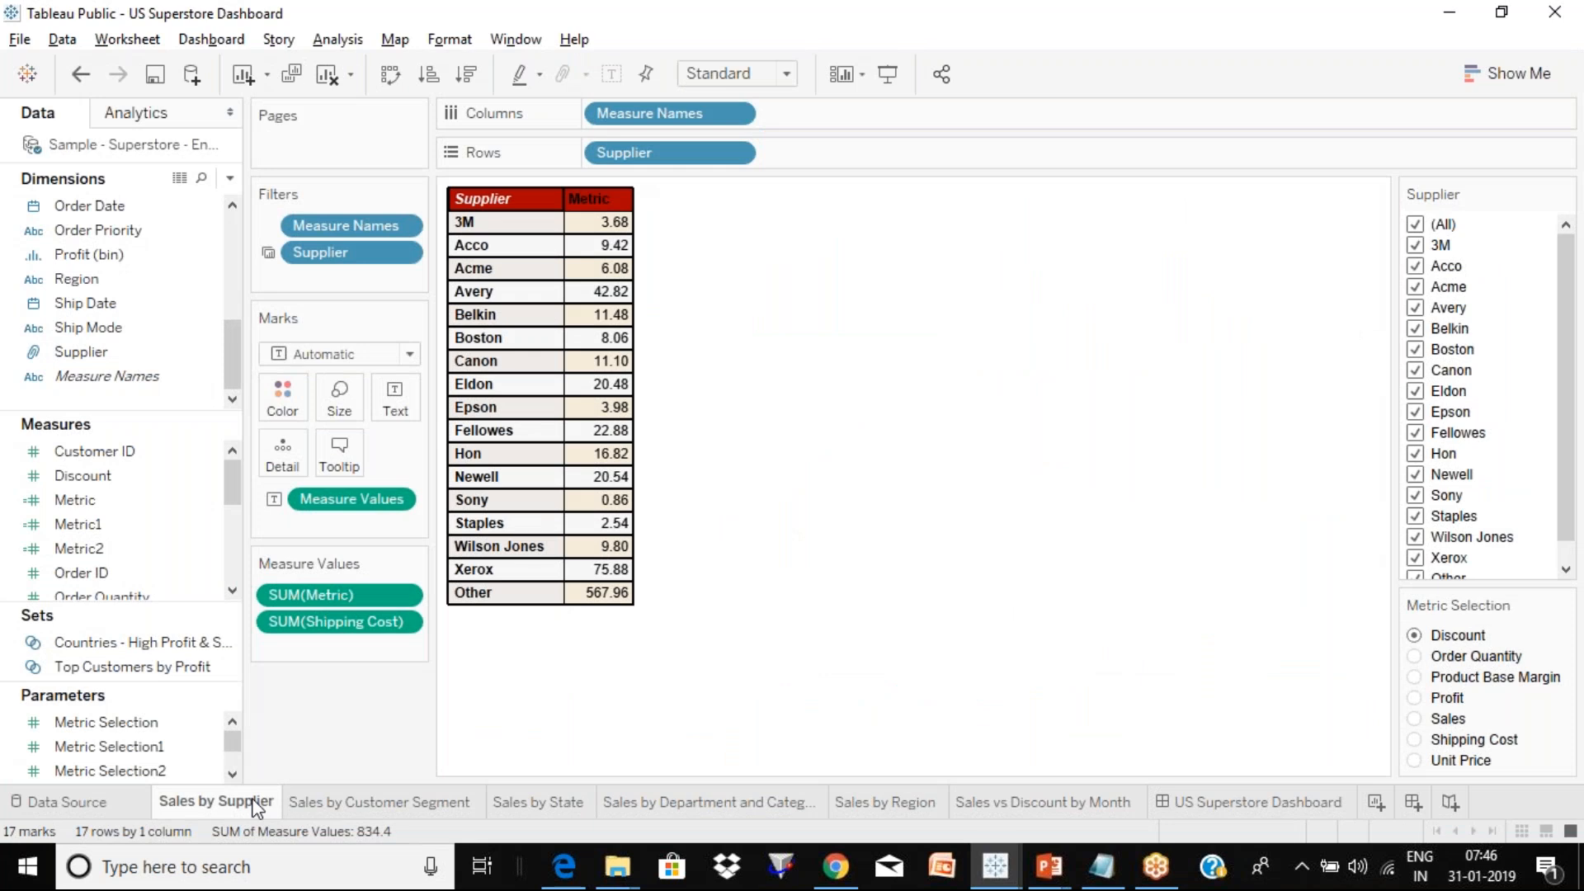
left_click_drag(232, 378, 233, 306)
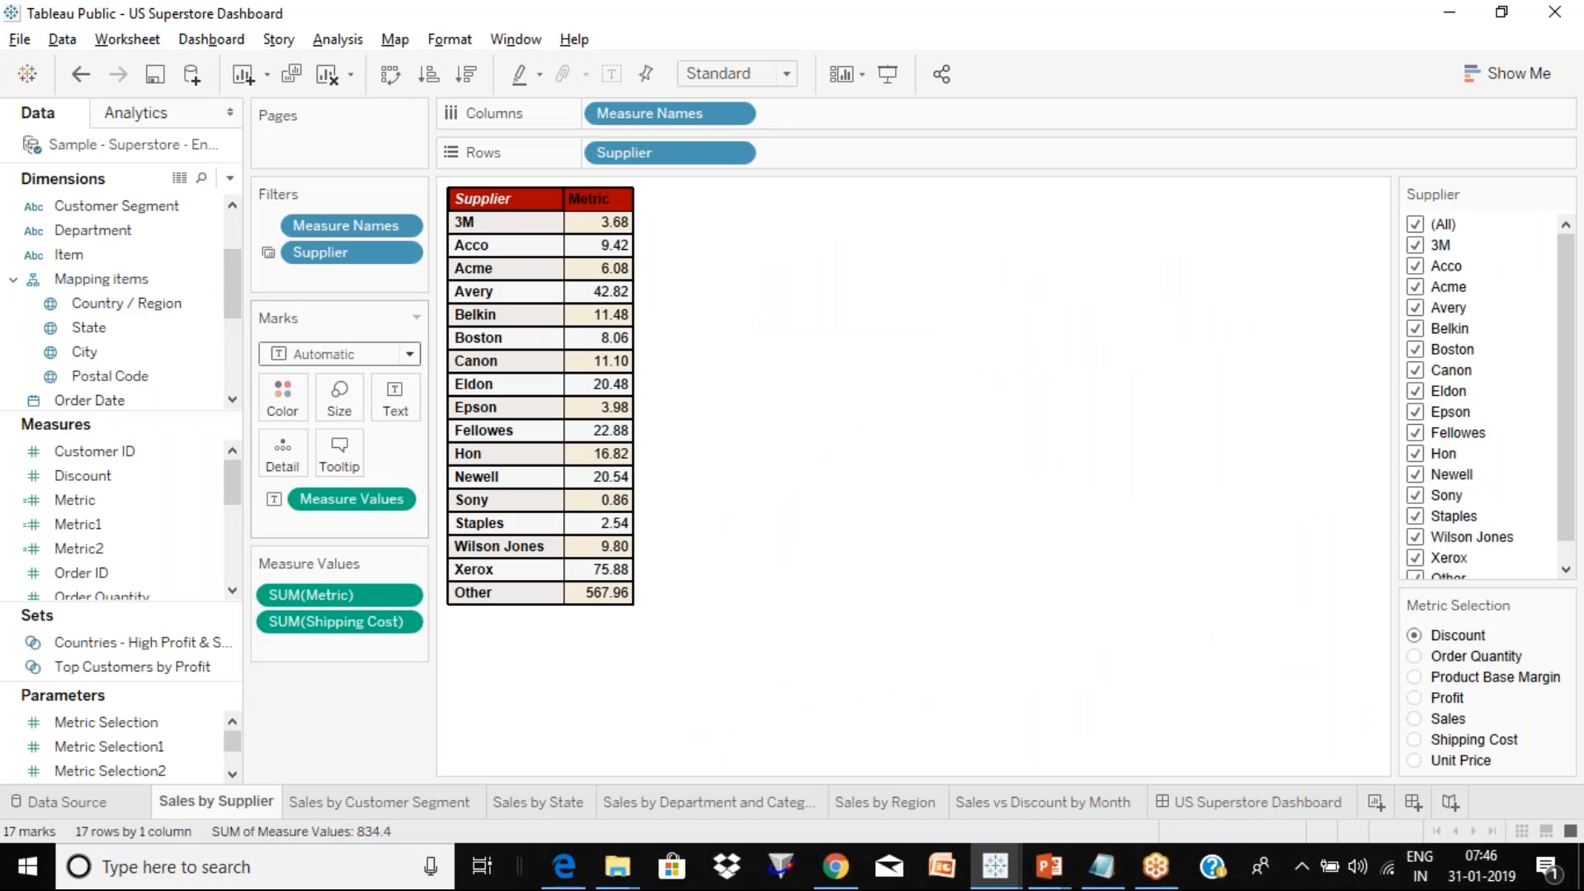
left_click(208, 281)
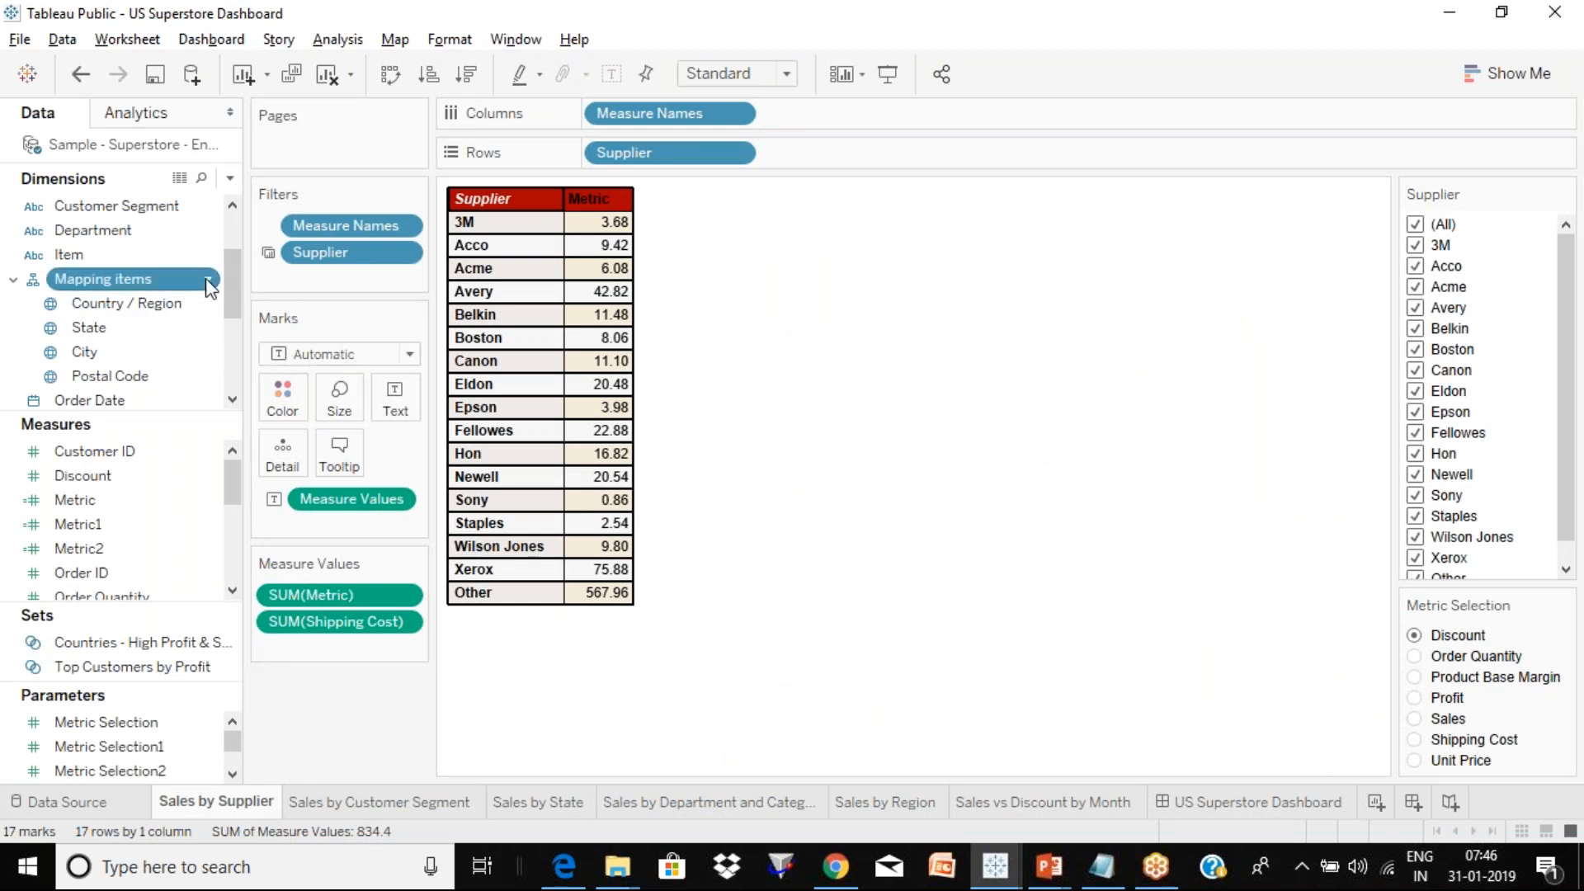
left_click(207, 281)
left_click(310, 415)
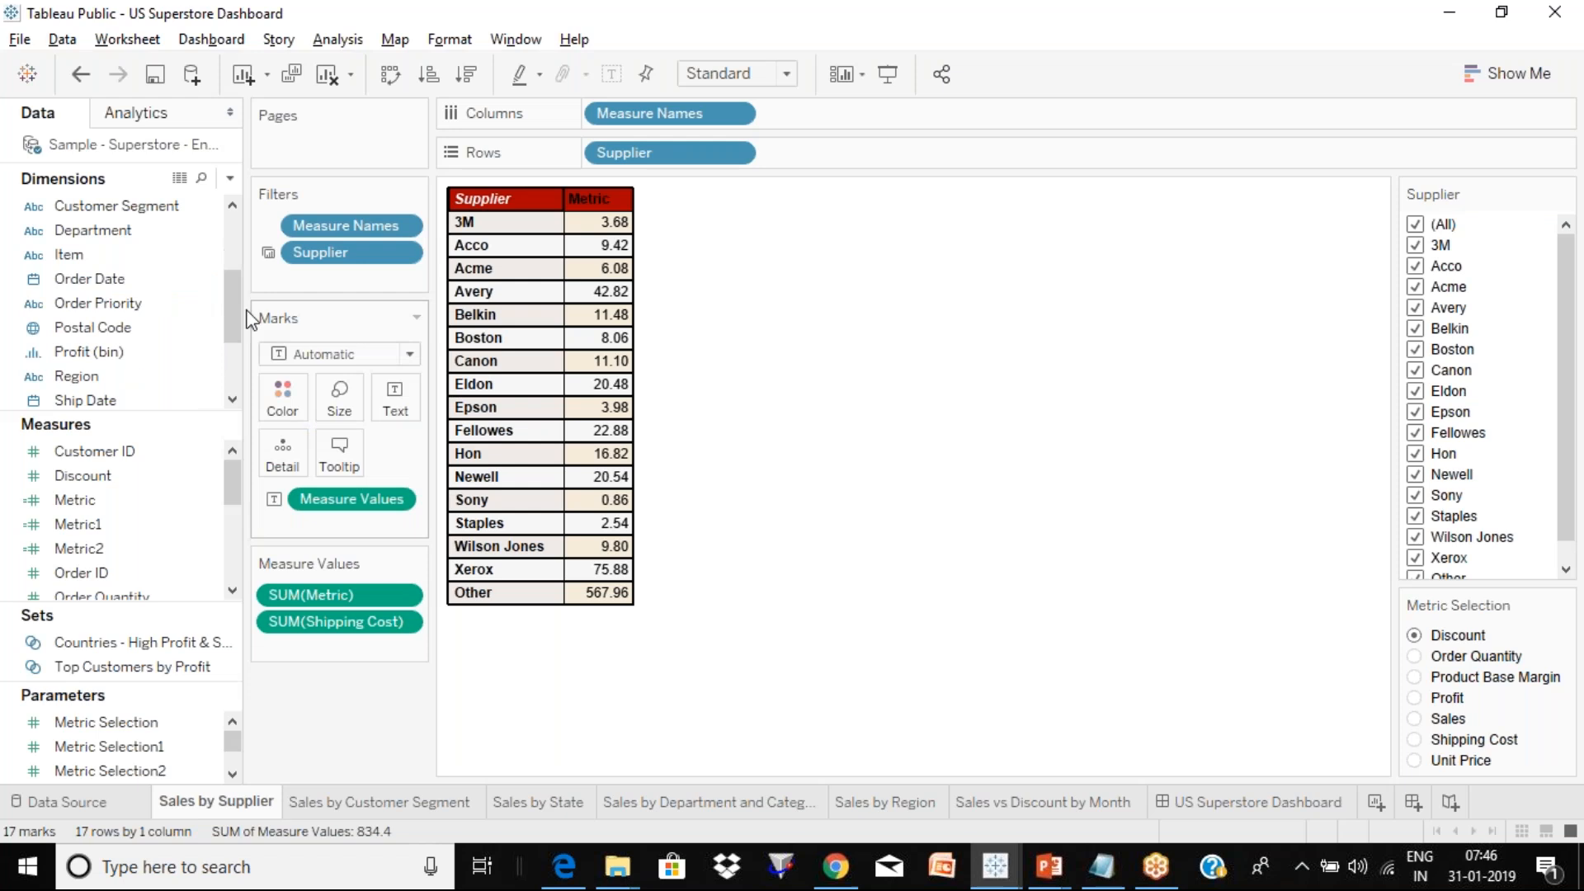
left_click_drag(228, 284, 227, 224)
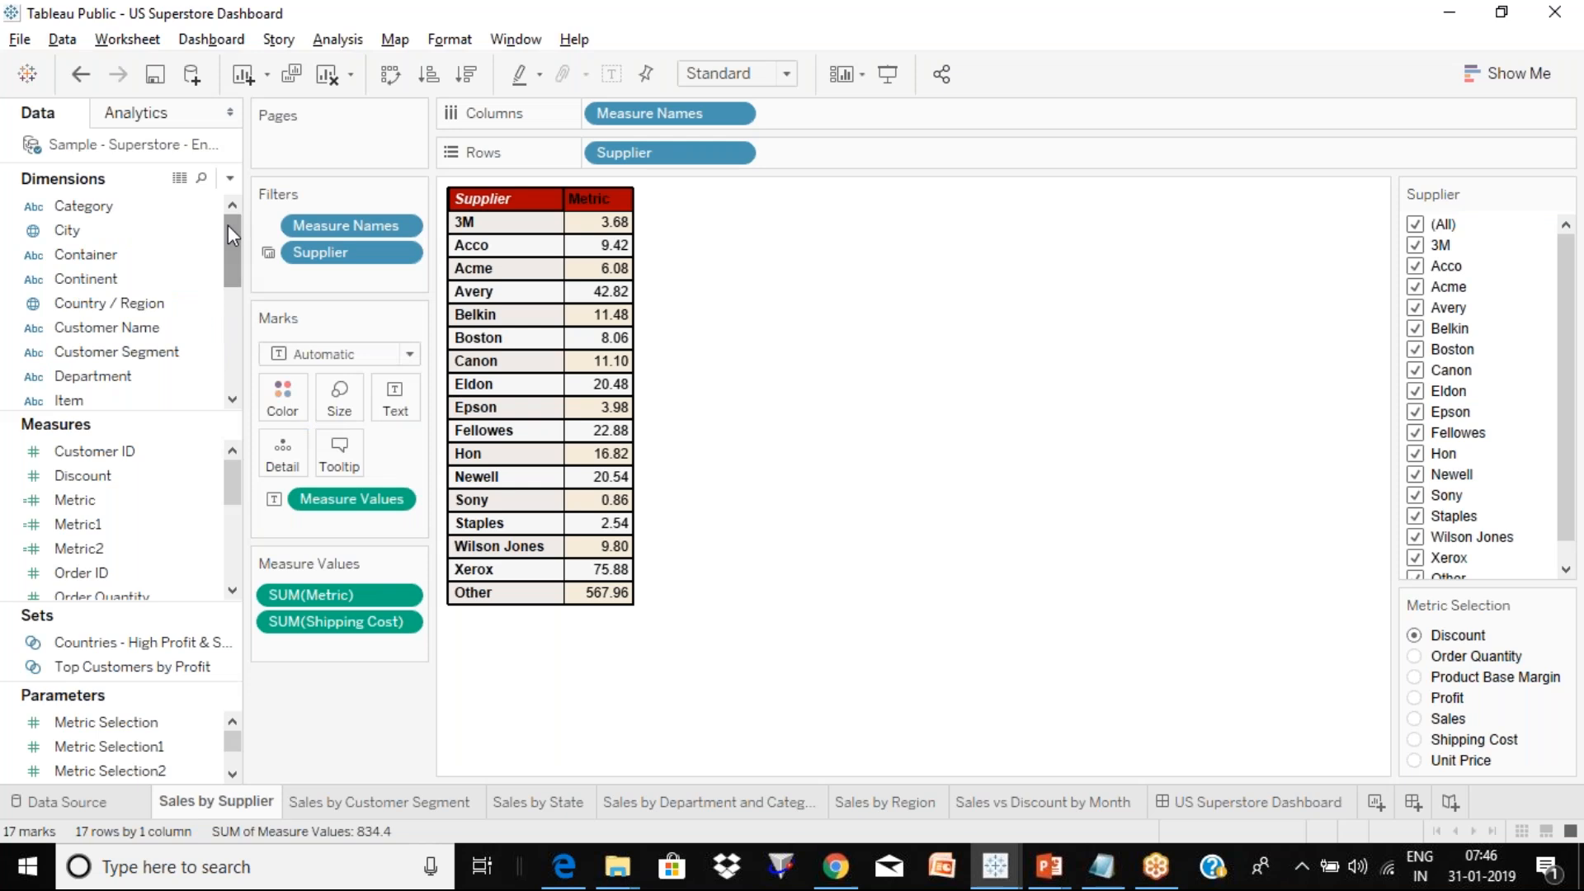
left_click_drag(231, 239, 233, 238)
Create a new worksheet listing City in rows with Sales as the text value.
right_click(235, 799)
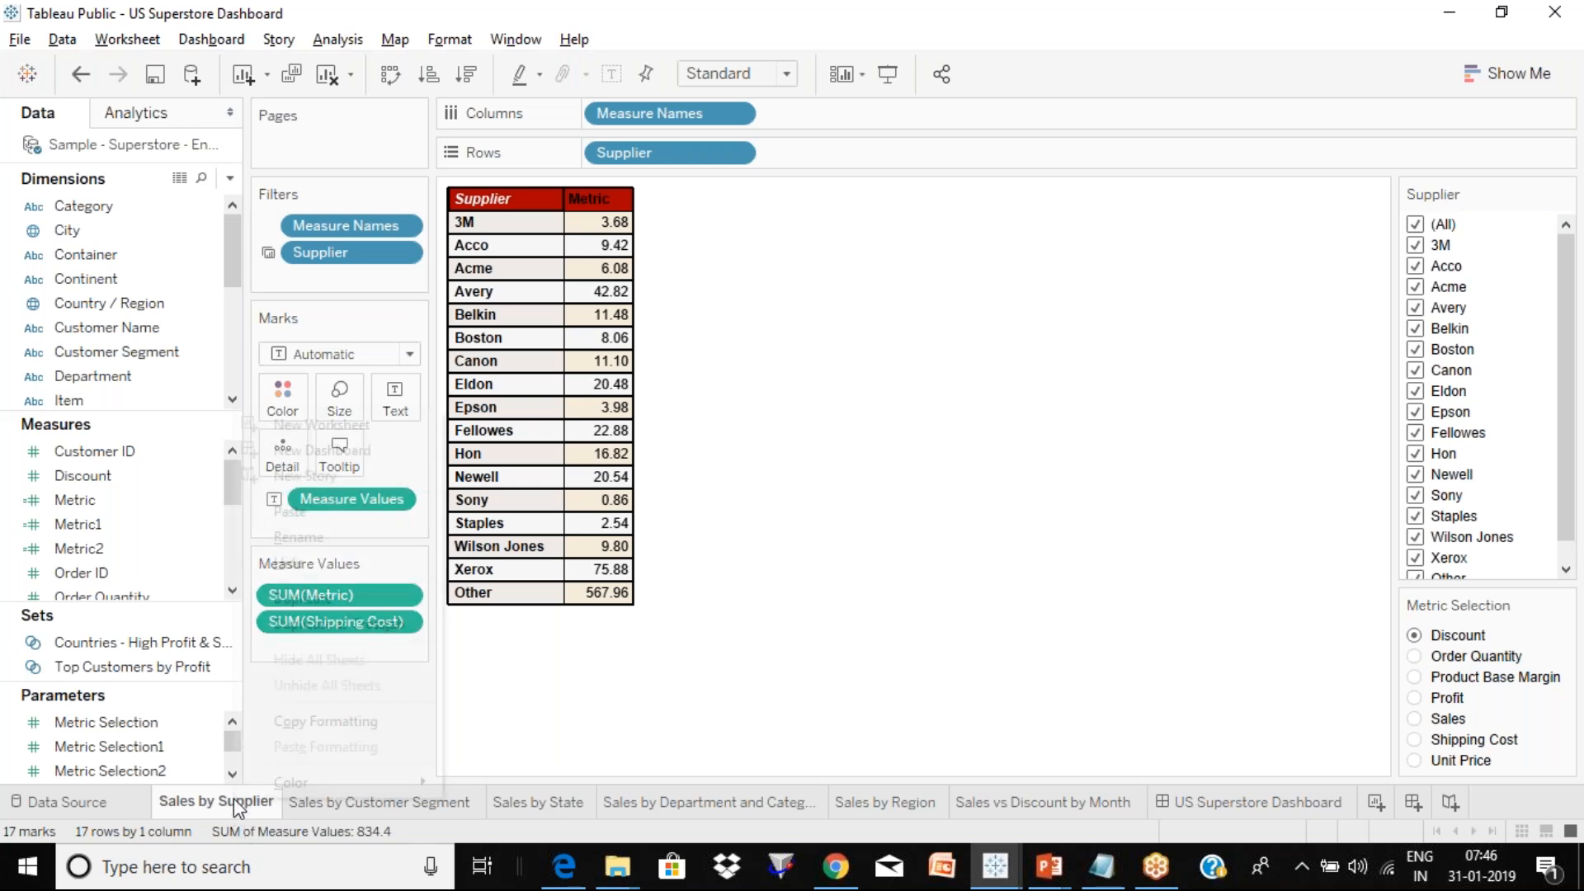
left_click(342, 426)
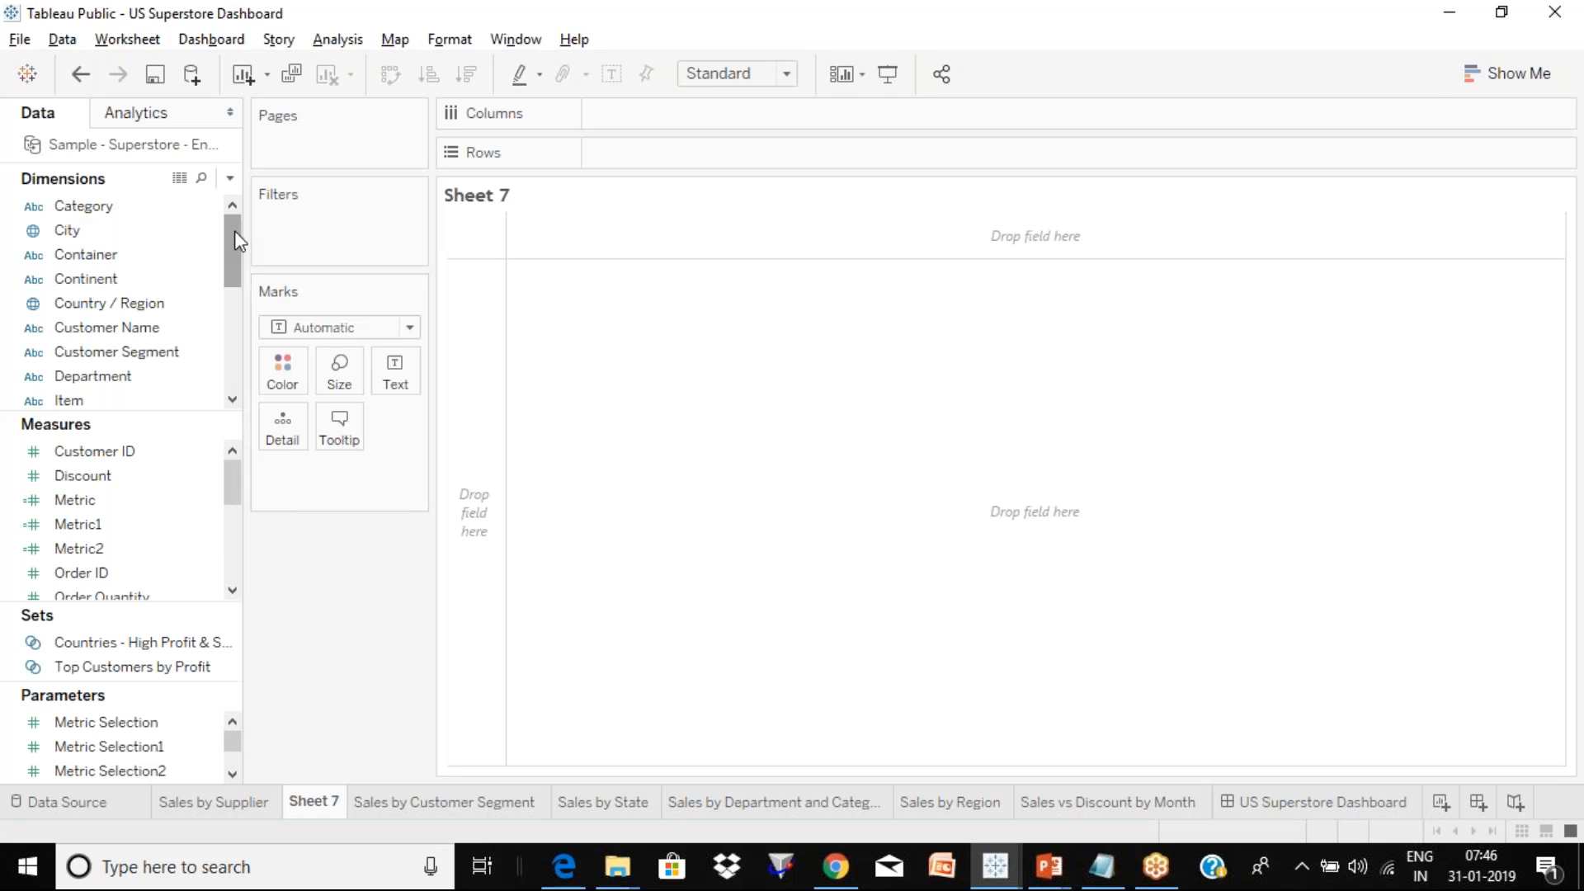
mouse_move(161, 230)
left_mouse_down()
mouse_move(693, 176)
mouse_move(594, 152)
mouse_move(707, 160)
left_mouse_up()
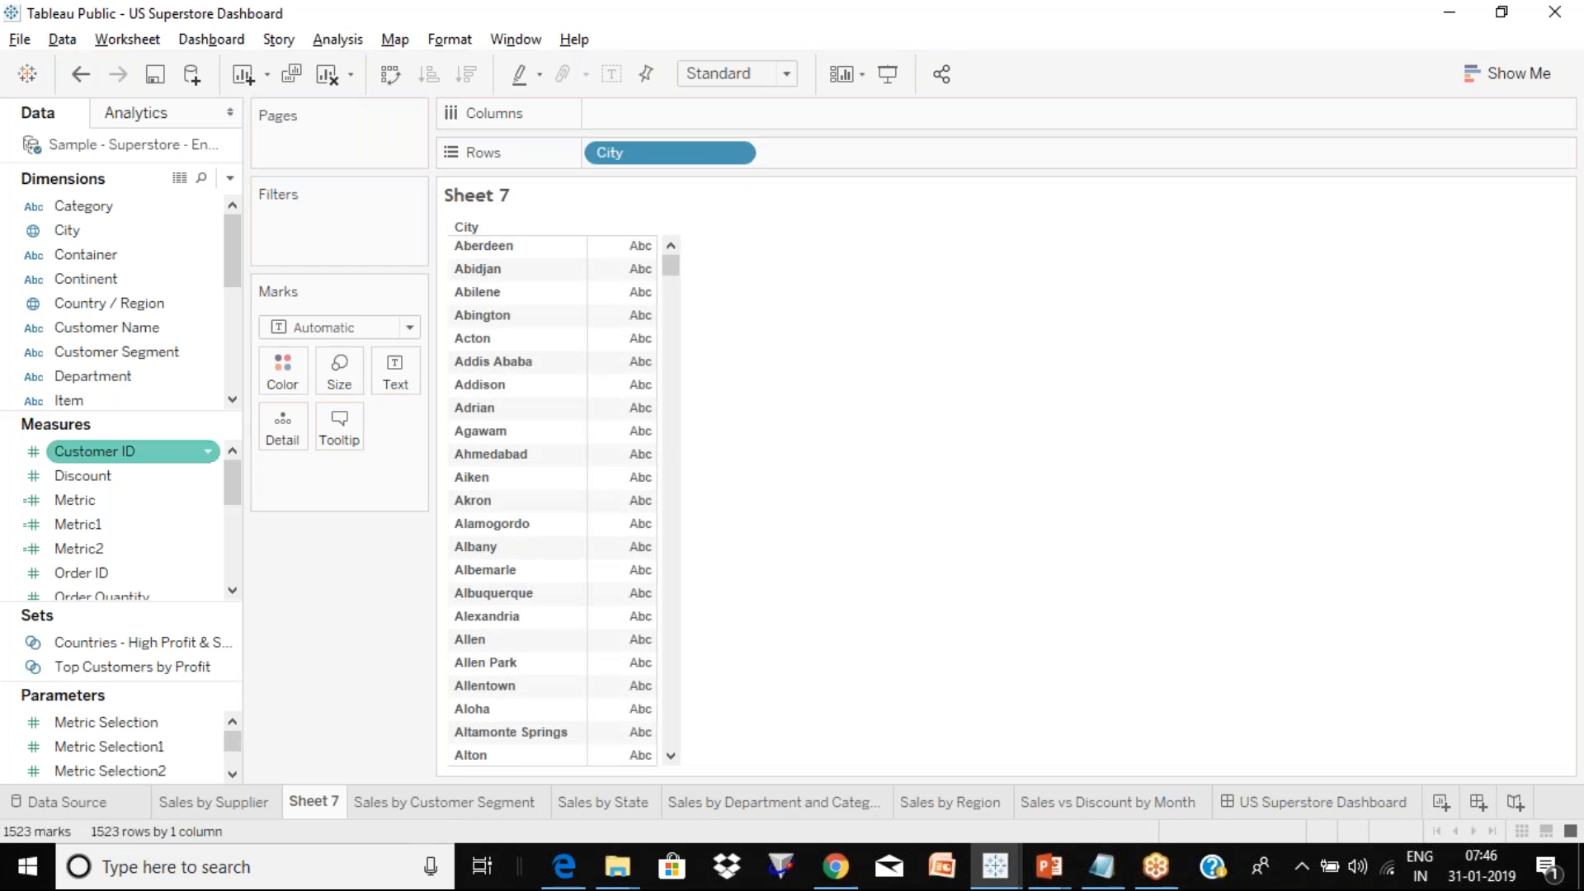
left_click_drag(237, 492, 407, 376)
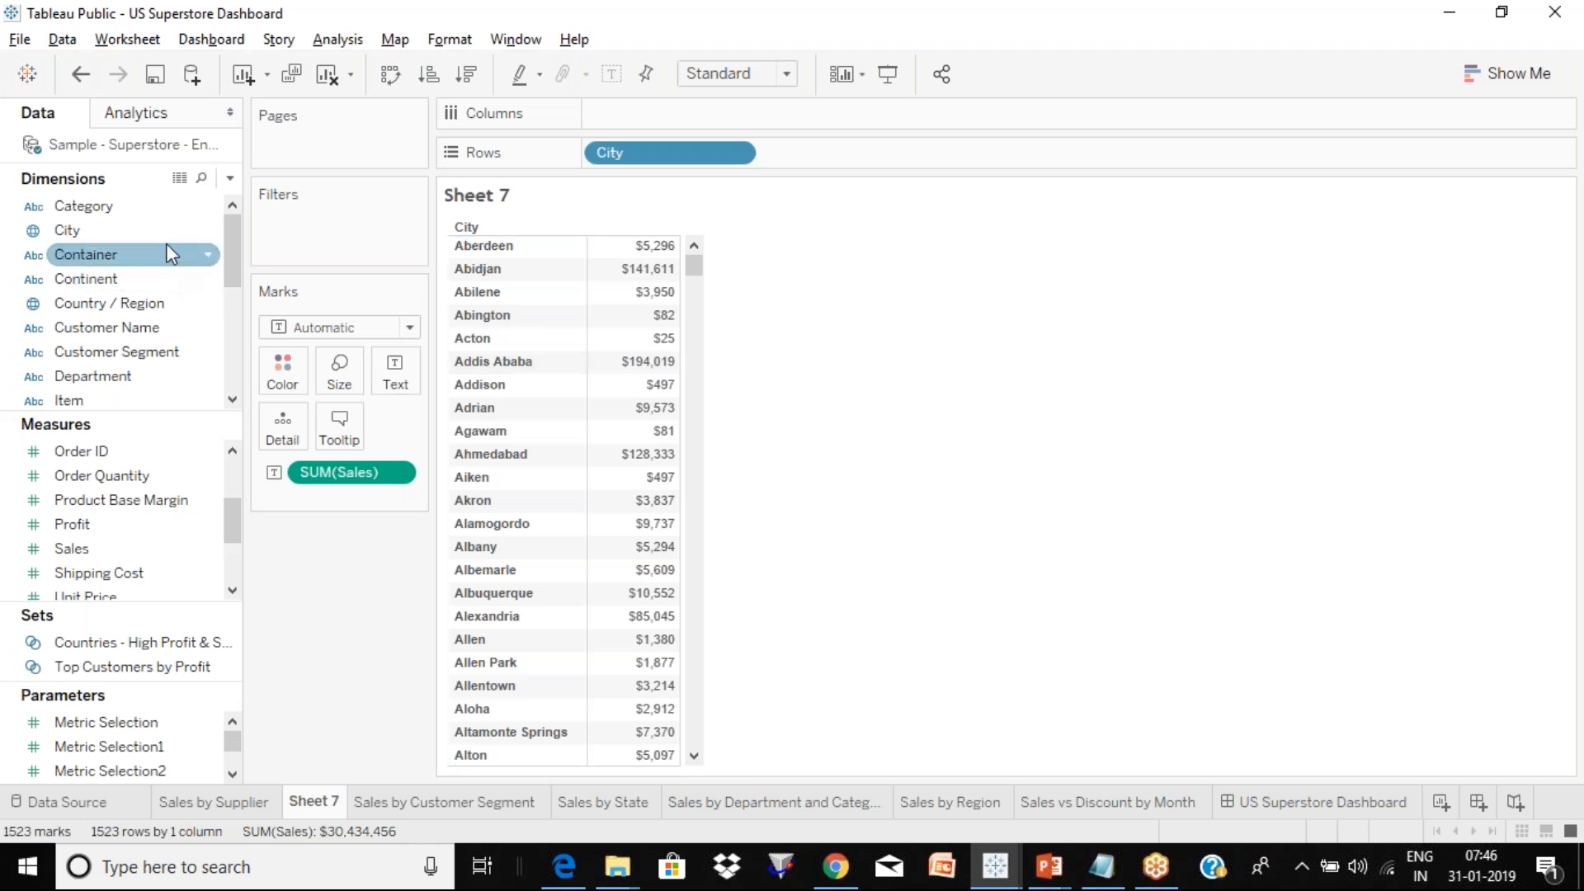
Create a group field from City that combines Addis Ababa, Addison and Adrian.
left_click(211, 236)
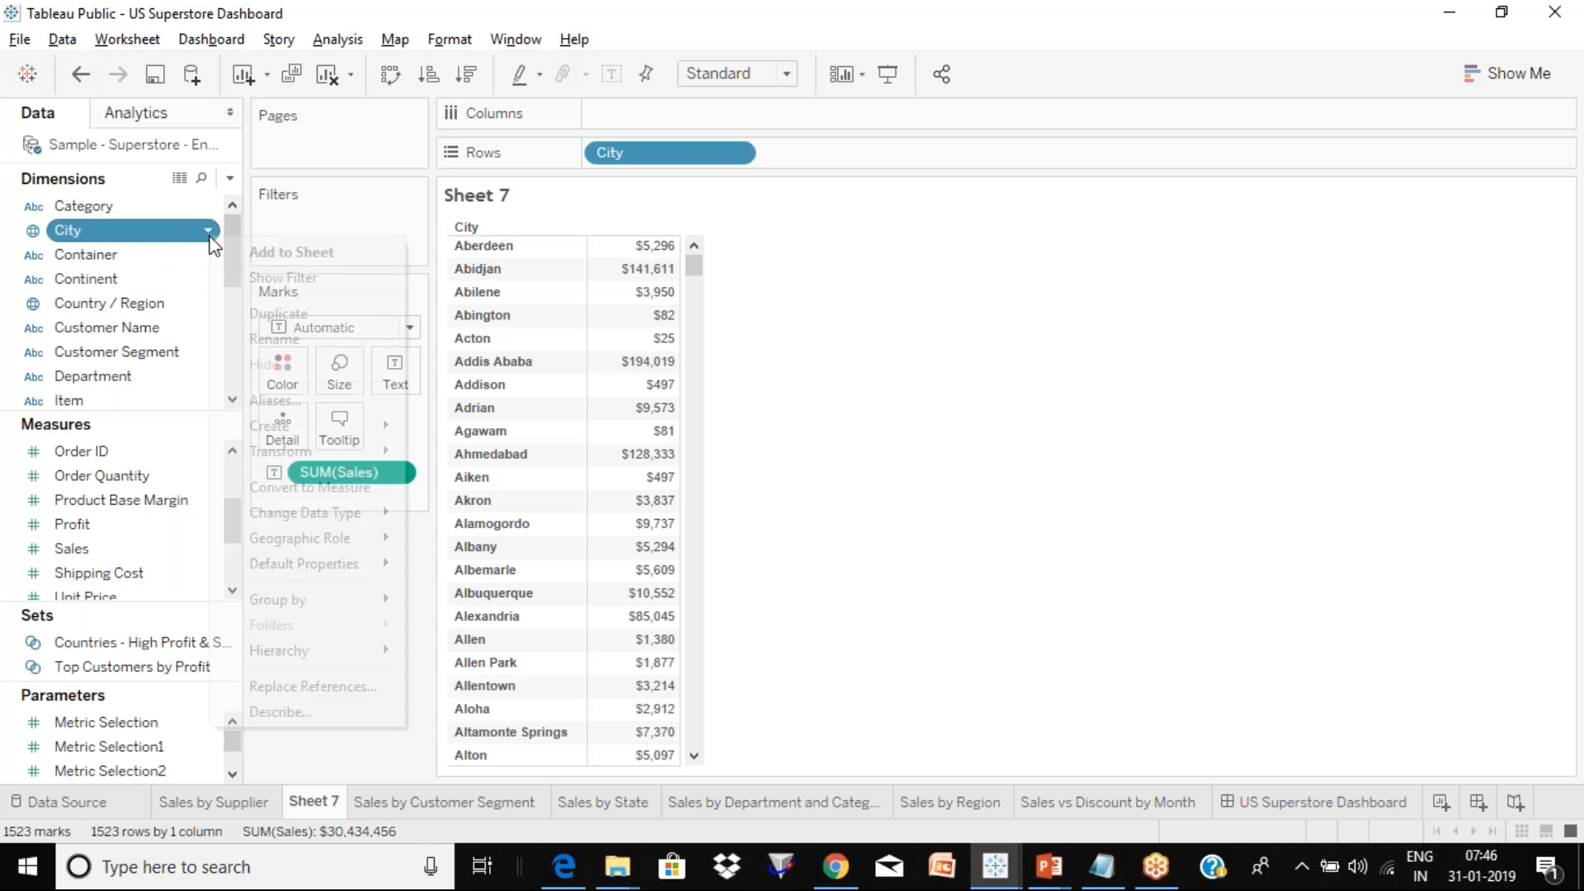
mouse_move(334, 431)
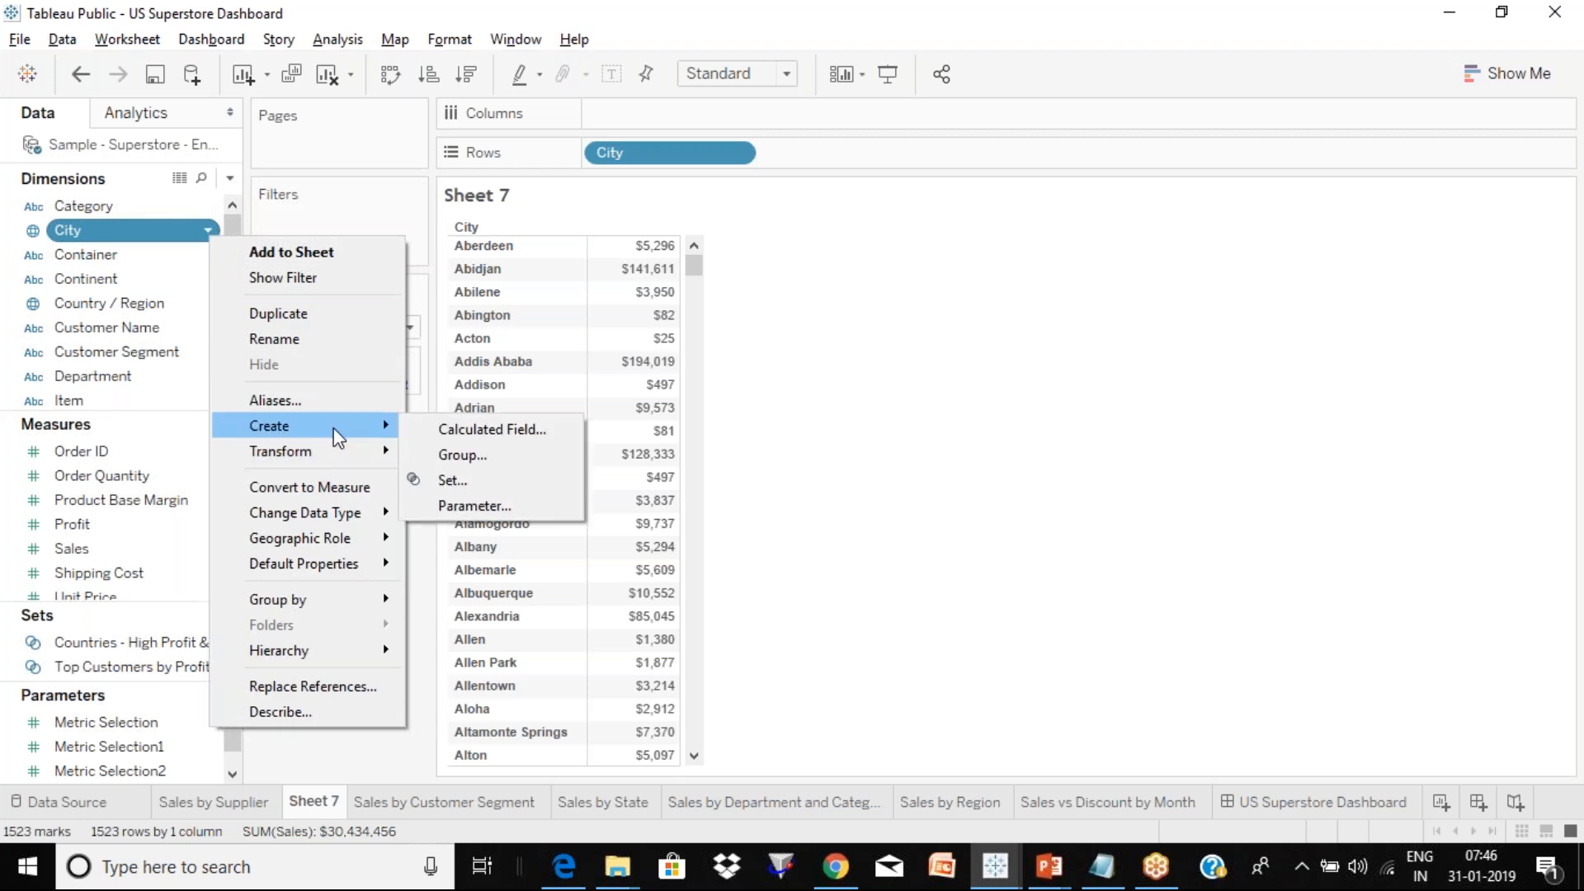
left_click(499, 467)
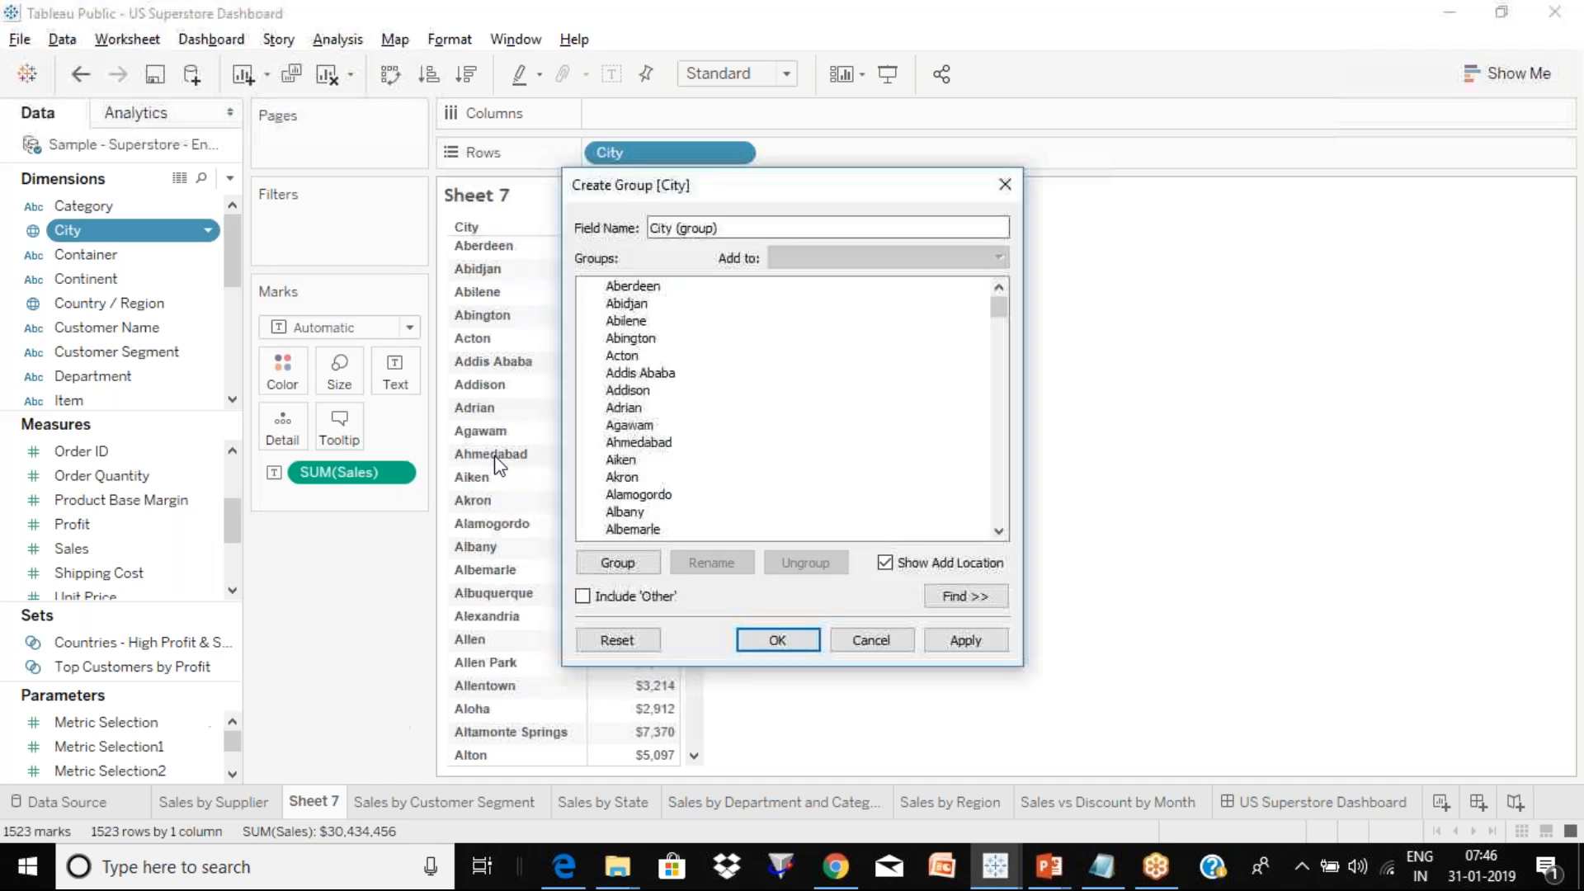
mouse_move(1003, 313)
left_mouse_down()
mouse_move(1000, 491)
mouse_move(1002, 289)
left_mouse_up()
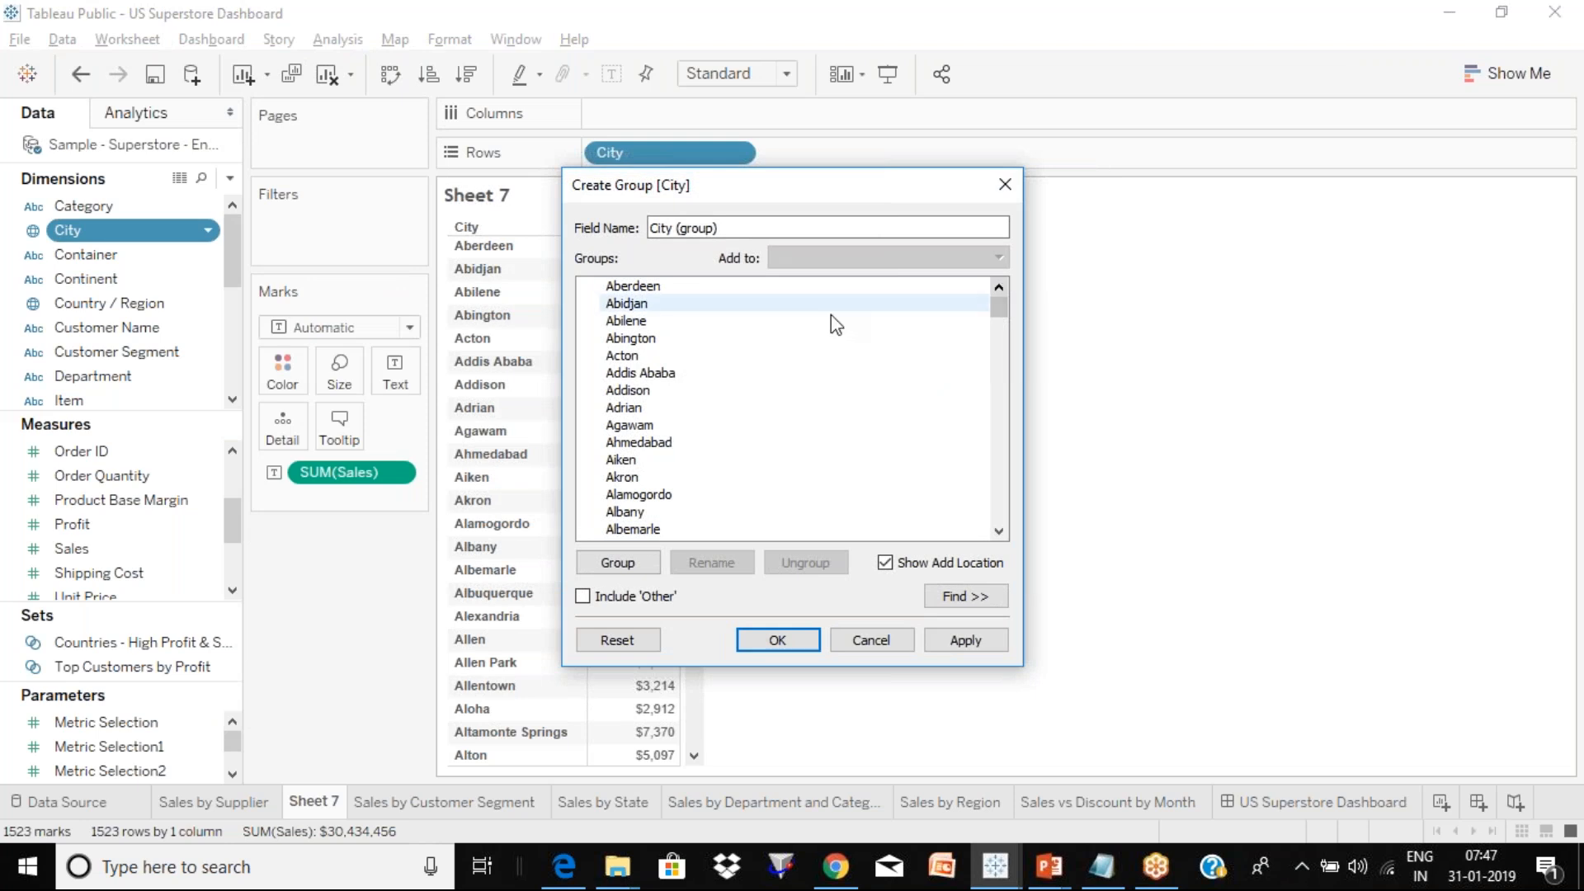
left_click(648, 375)
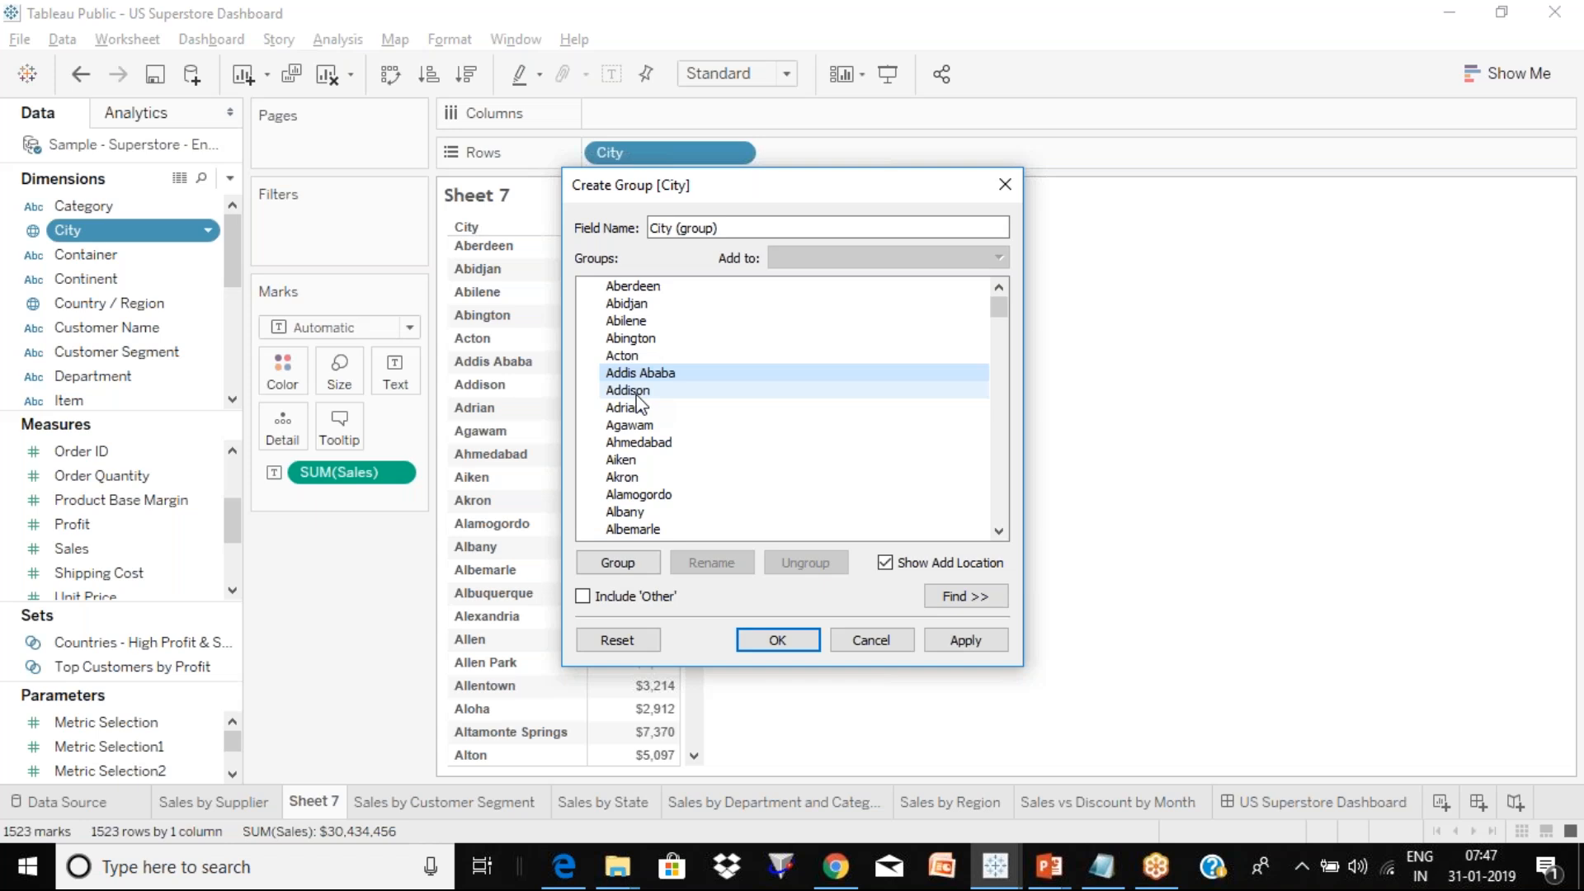
left_click(635, 391, "ctrl")
left_click(634, 409, "ctrl")
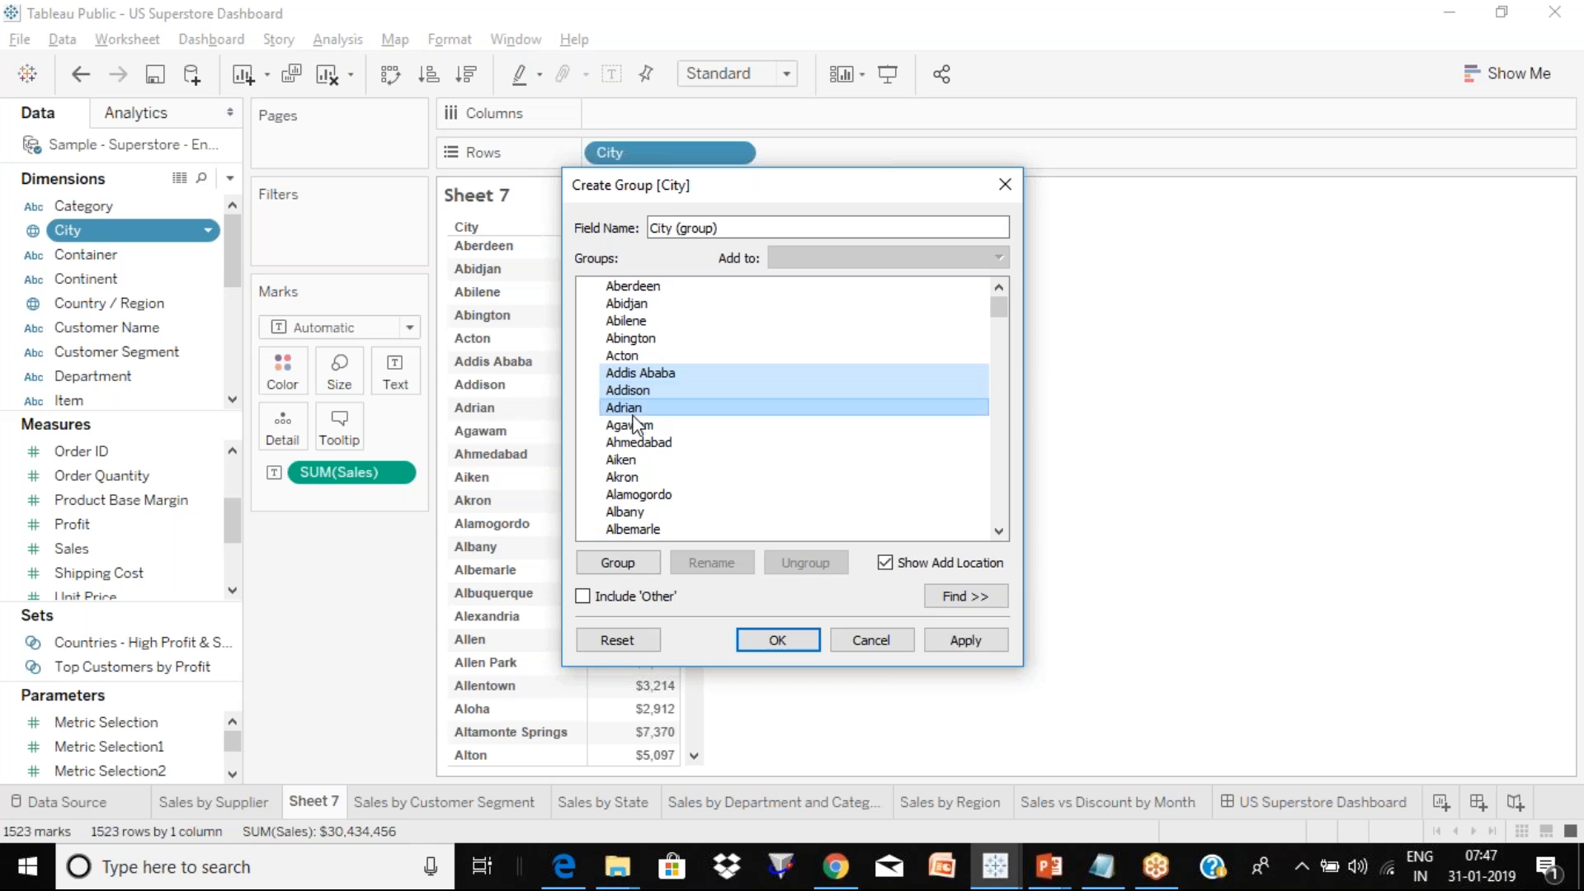
left_click(618, 563)
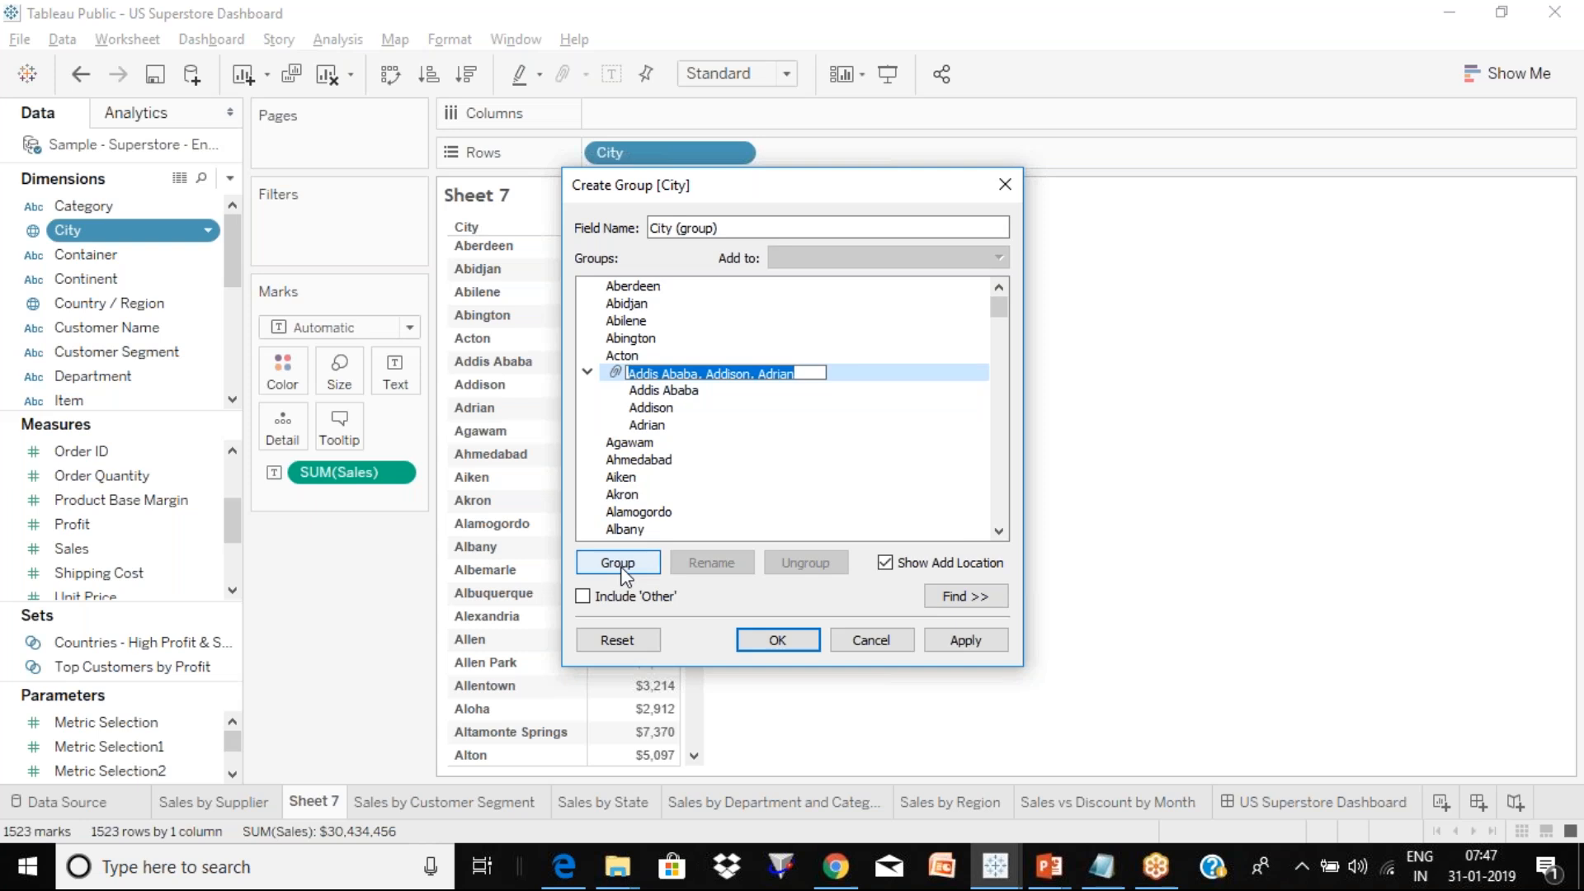
left_click(784, 643)
left_click(786, 644)
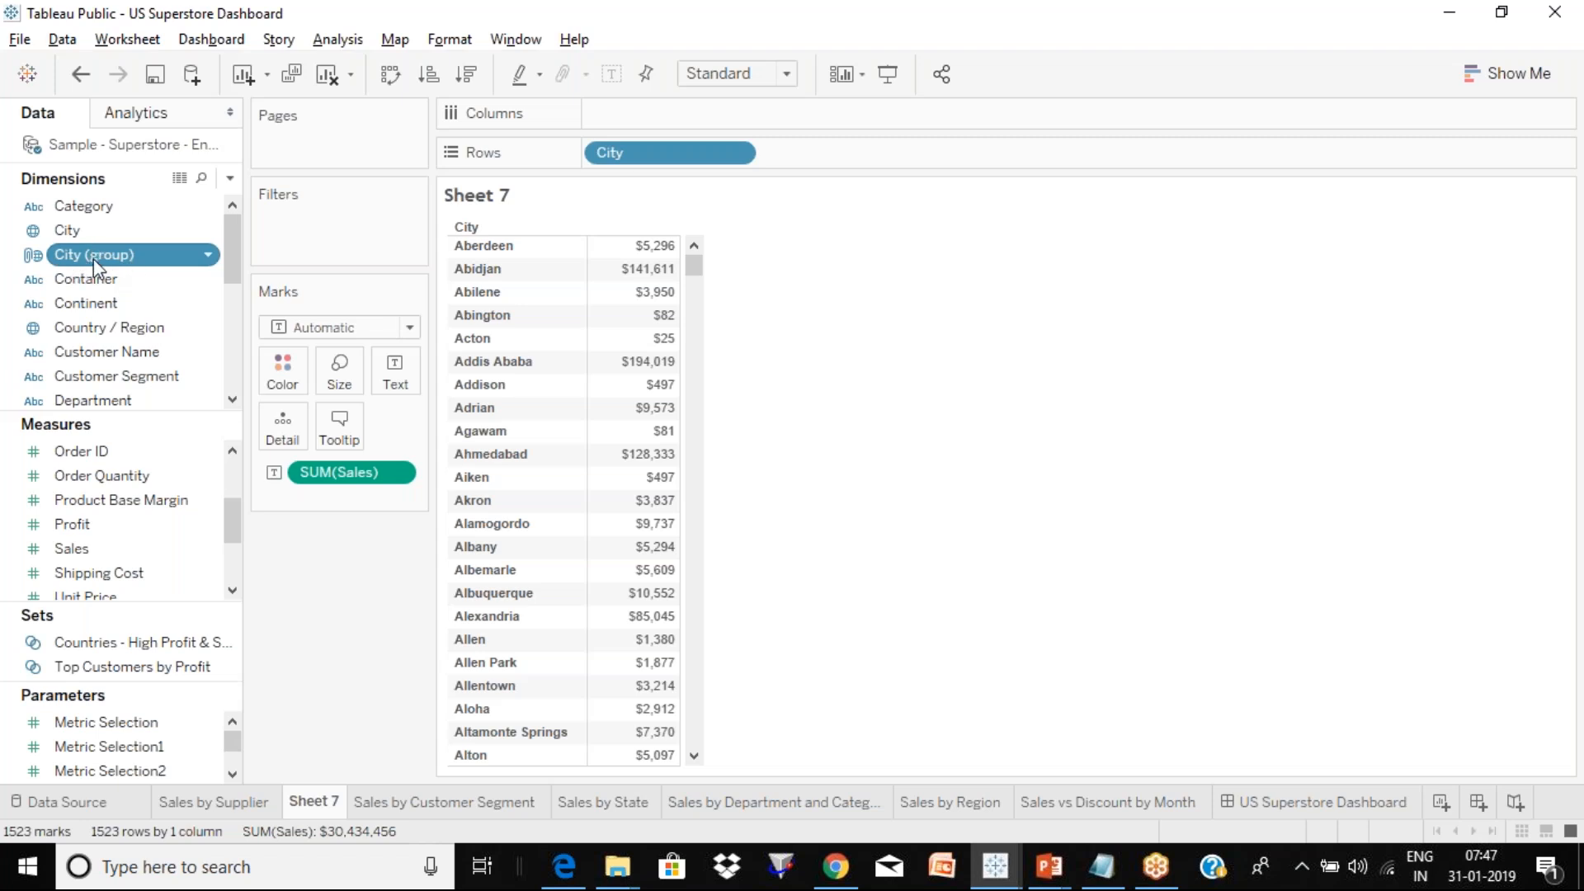
Review the definition of the City (group) field and close it without changes.
left_click(210, 258)
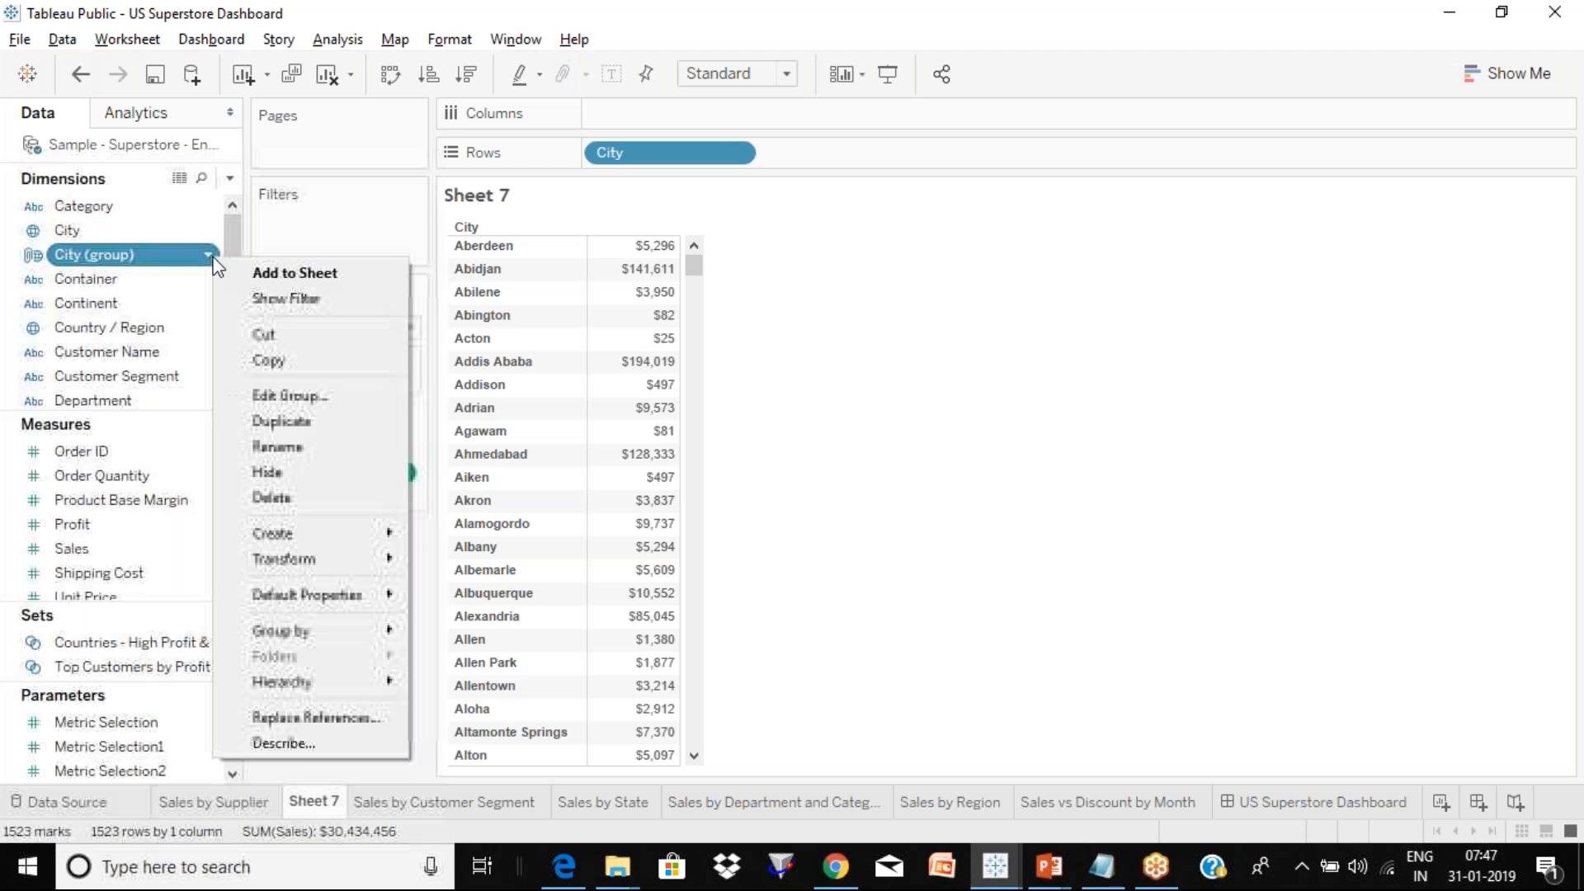
left_click(295, 396)
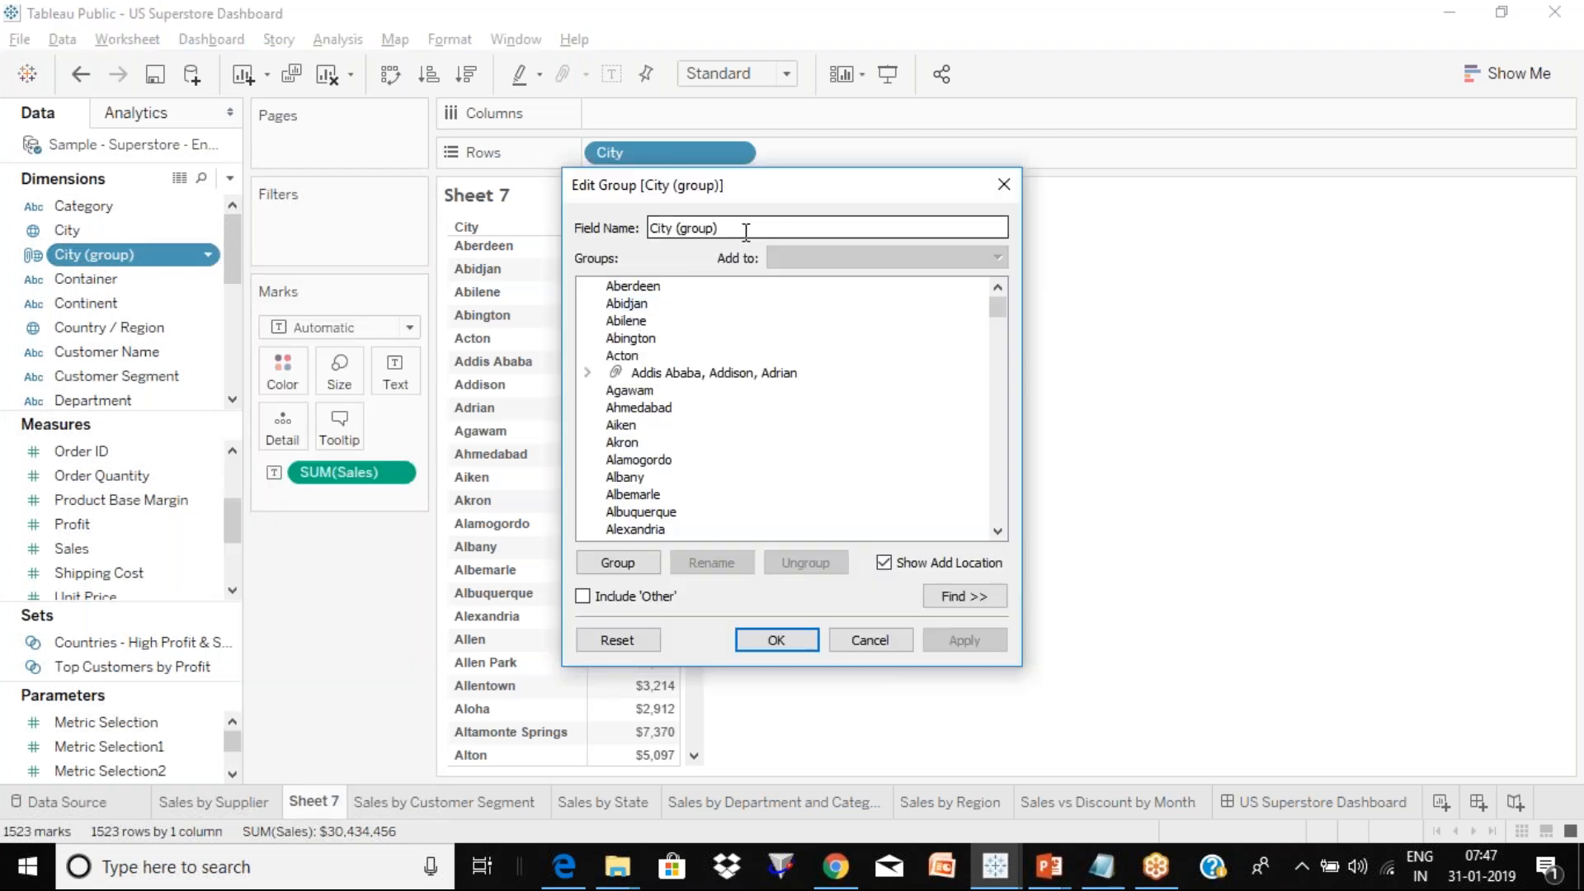
key("Escape")
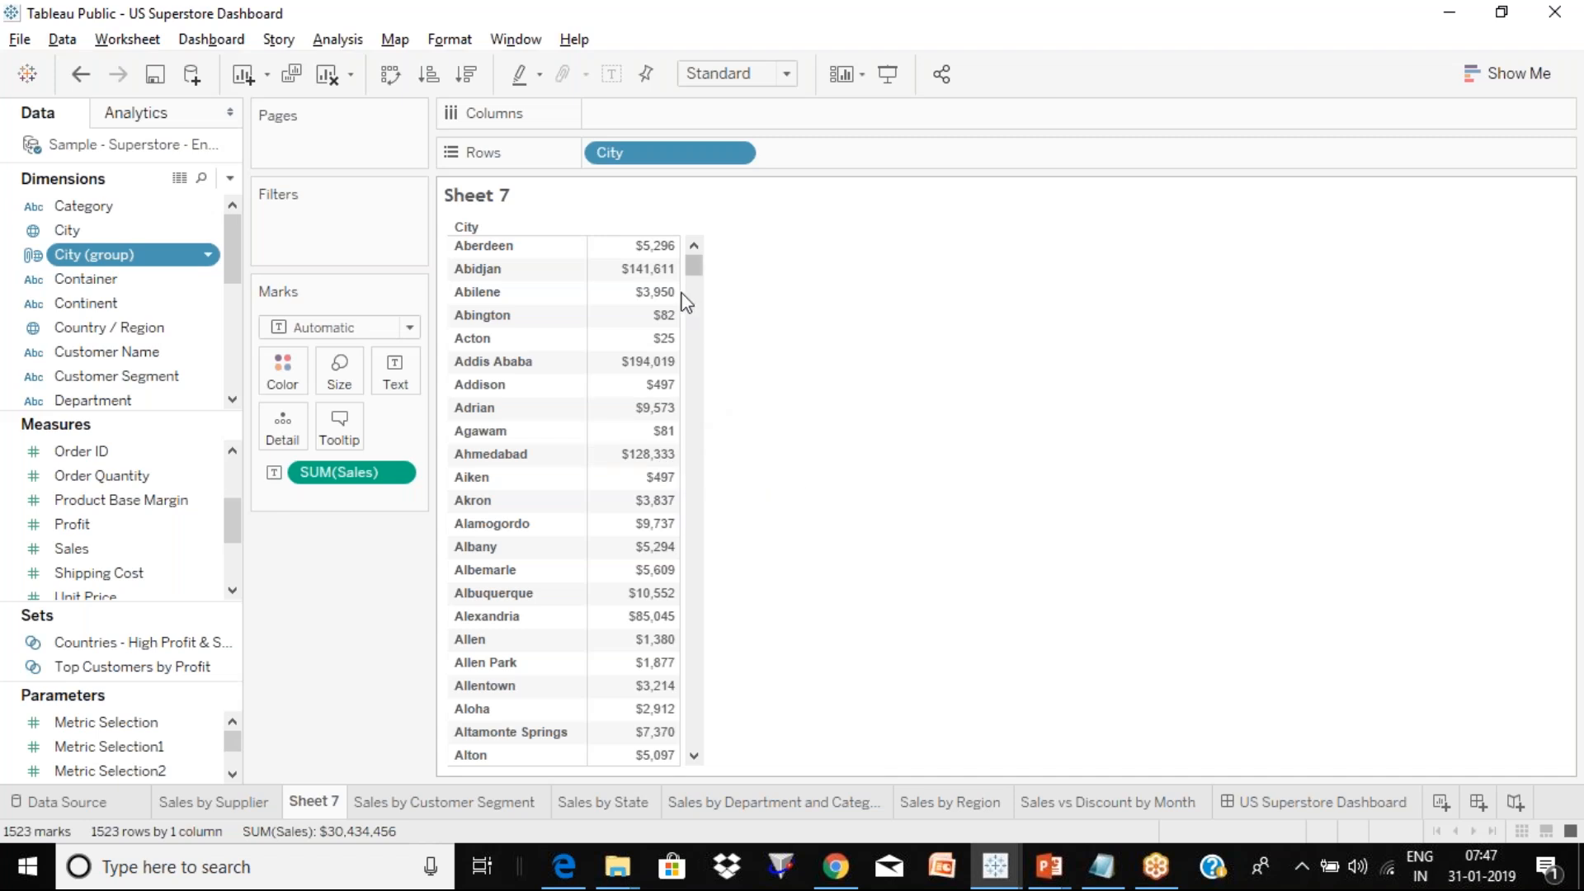
Replace City with Department in the rows of Sheet 7, keeping Sales as the text value.
left_click_drag(217, 264, 372, 561)
left_click_drag(231, 261, 231, 338)
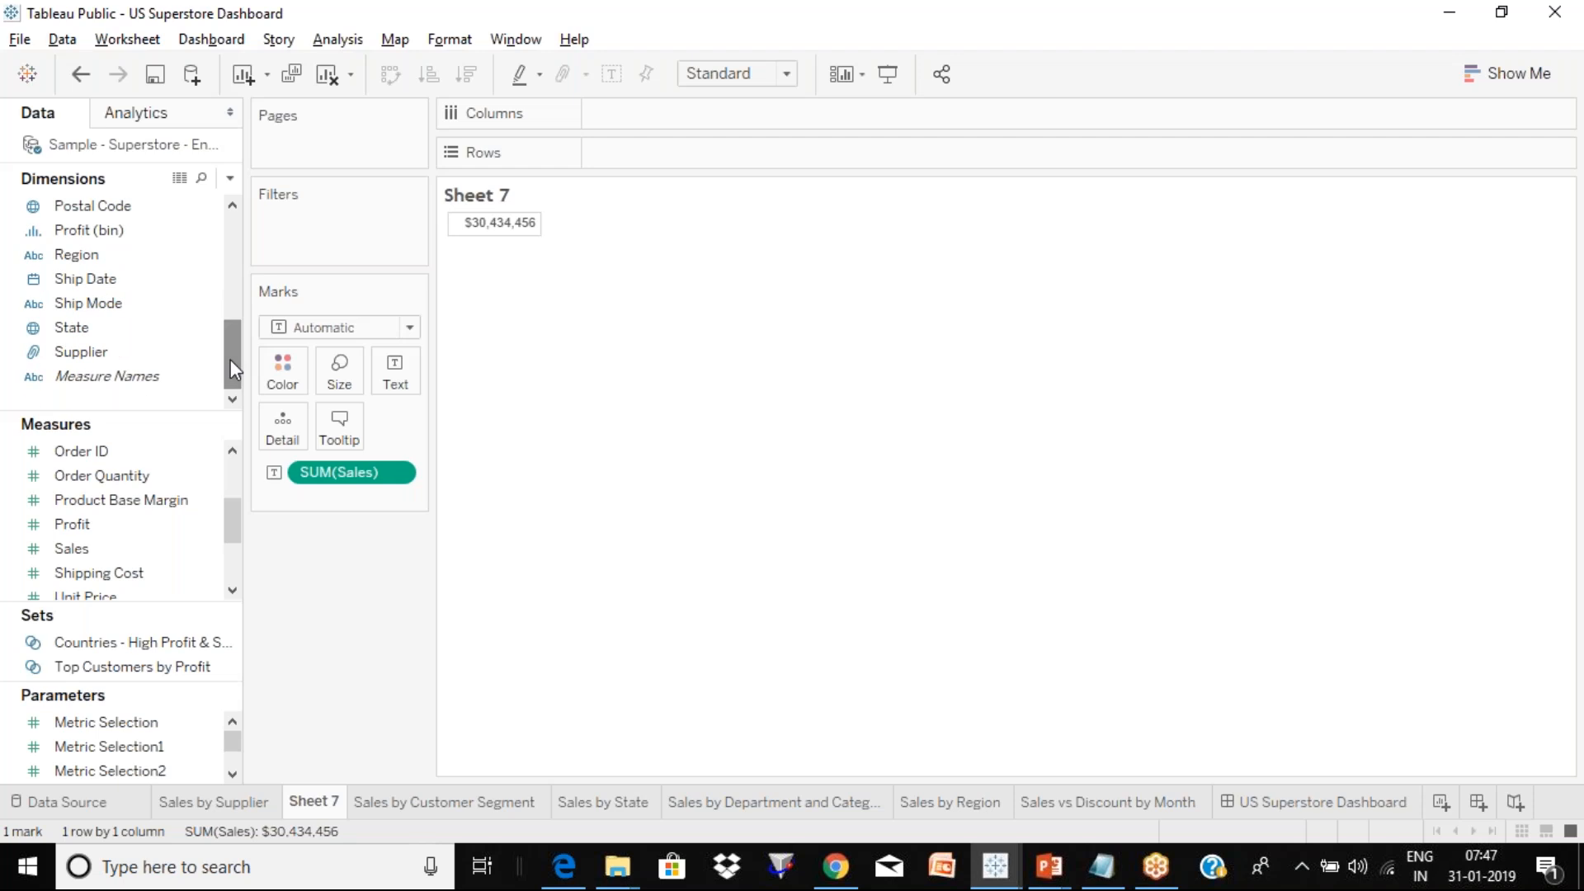
mouse_move(132, 330)
left_mouse_down()
mouse_move(687, 181)
mouse_move(594, 153)
mouse_move(610, 153)
mouse_move(495, 207)
mouse_move(240, 245)
left_mouse_up()
left_click_drag(231, 318, 234, 275)
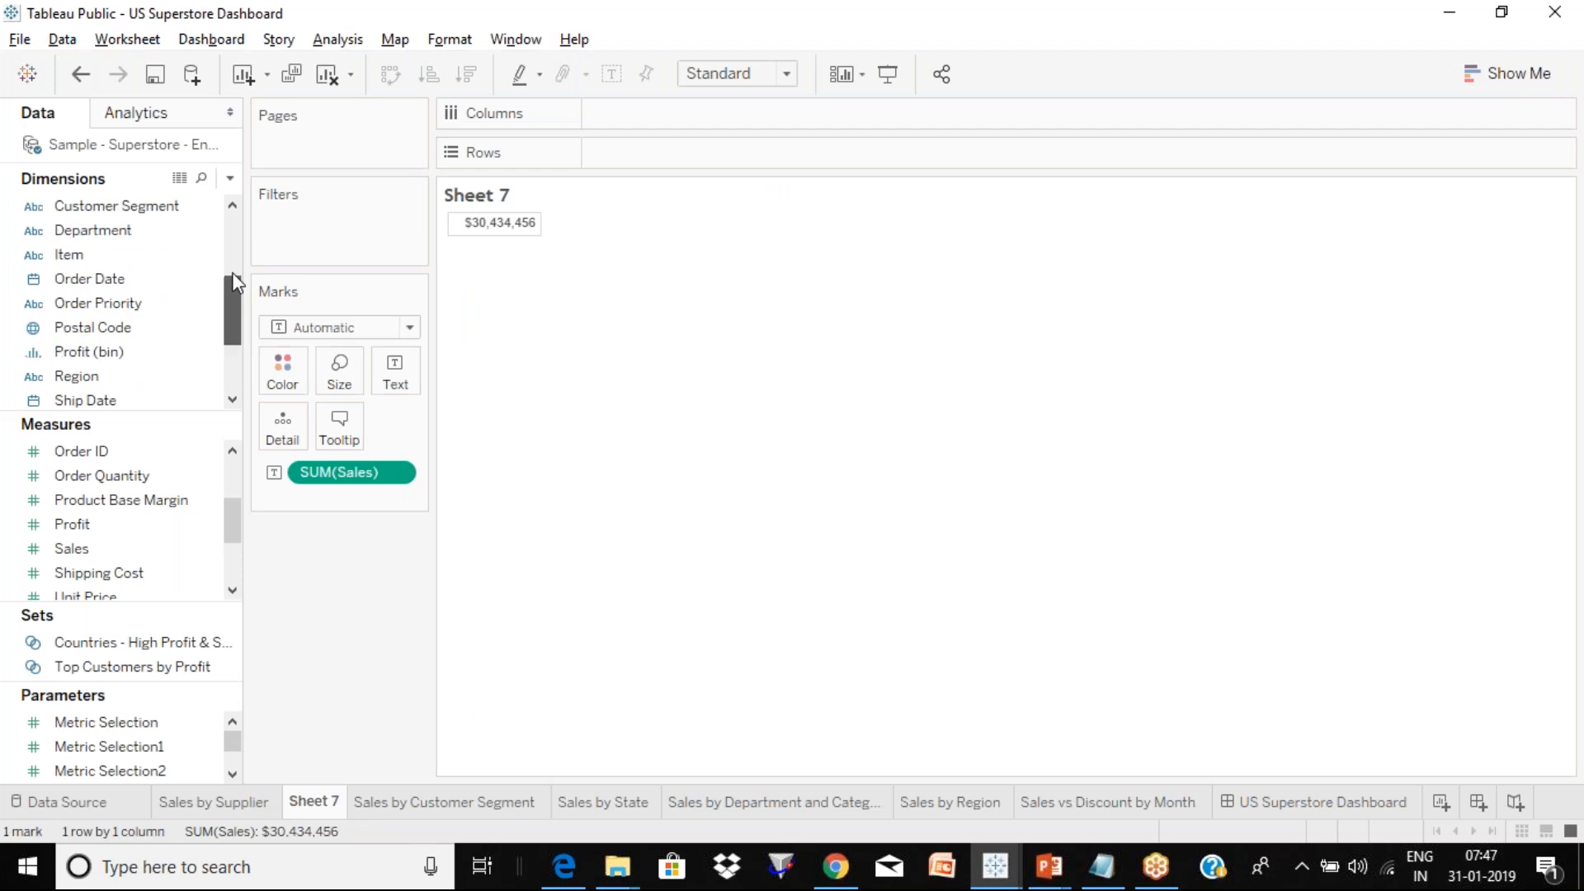
left_click(167, 234)
left_click_drag(168, 234, 595, 153)
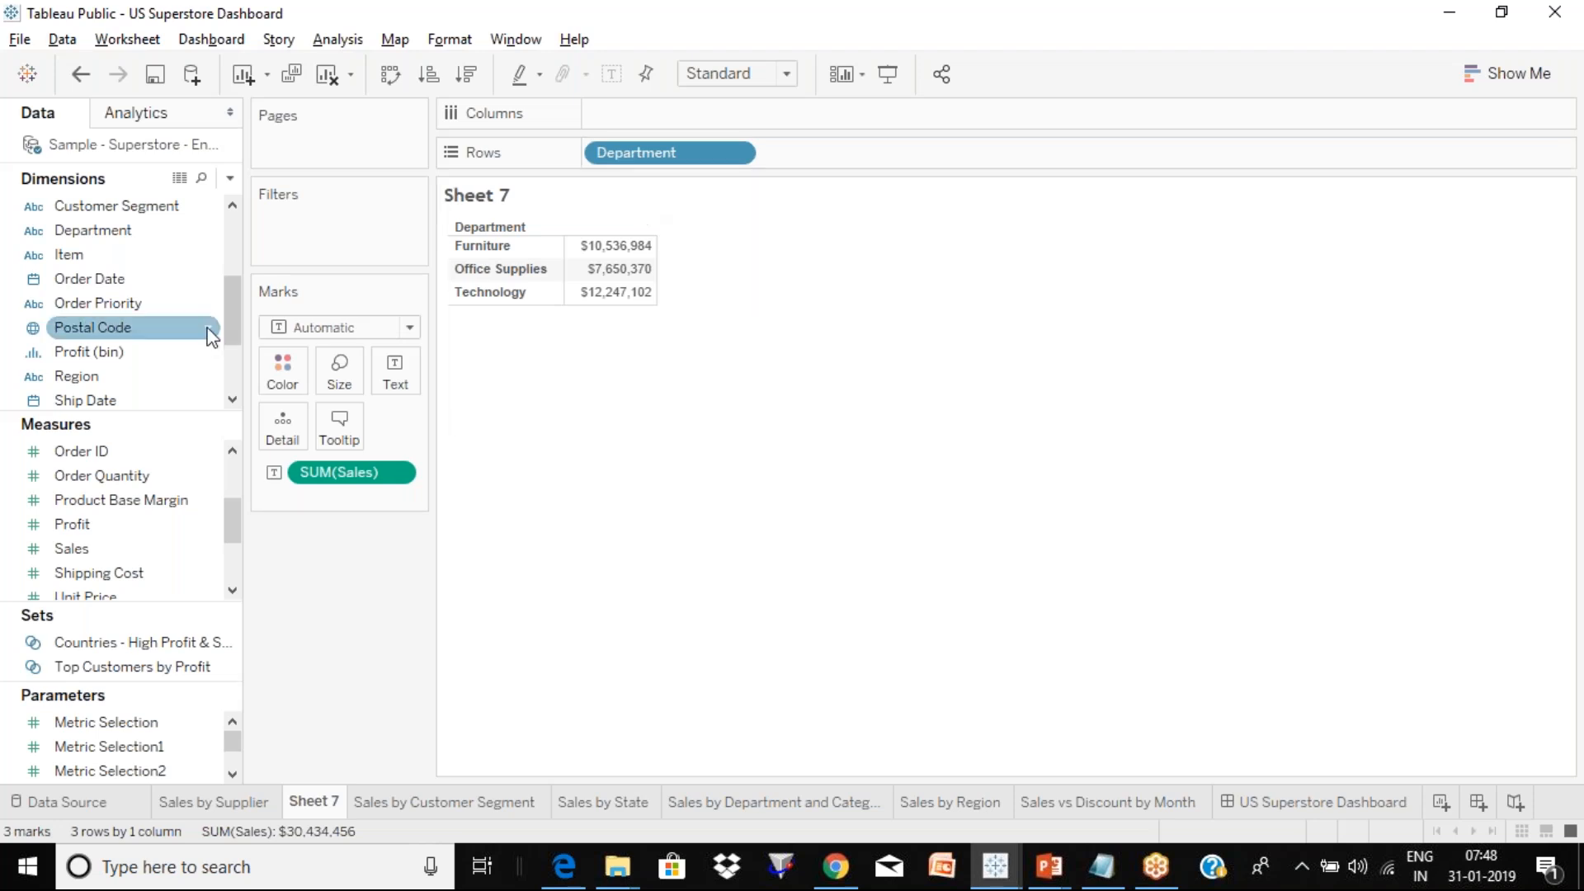
Create a group field from Department with Furniture and Office Supplies selected but not combined.
left_click(213, 233)
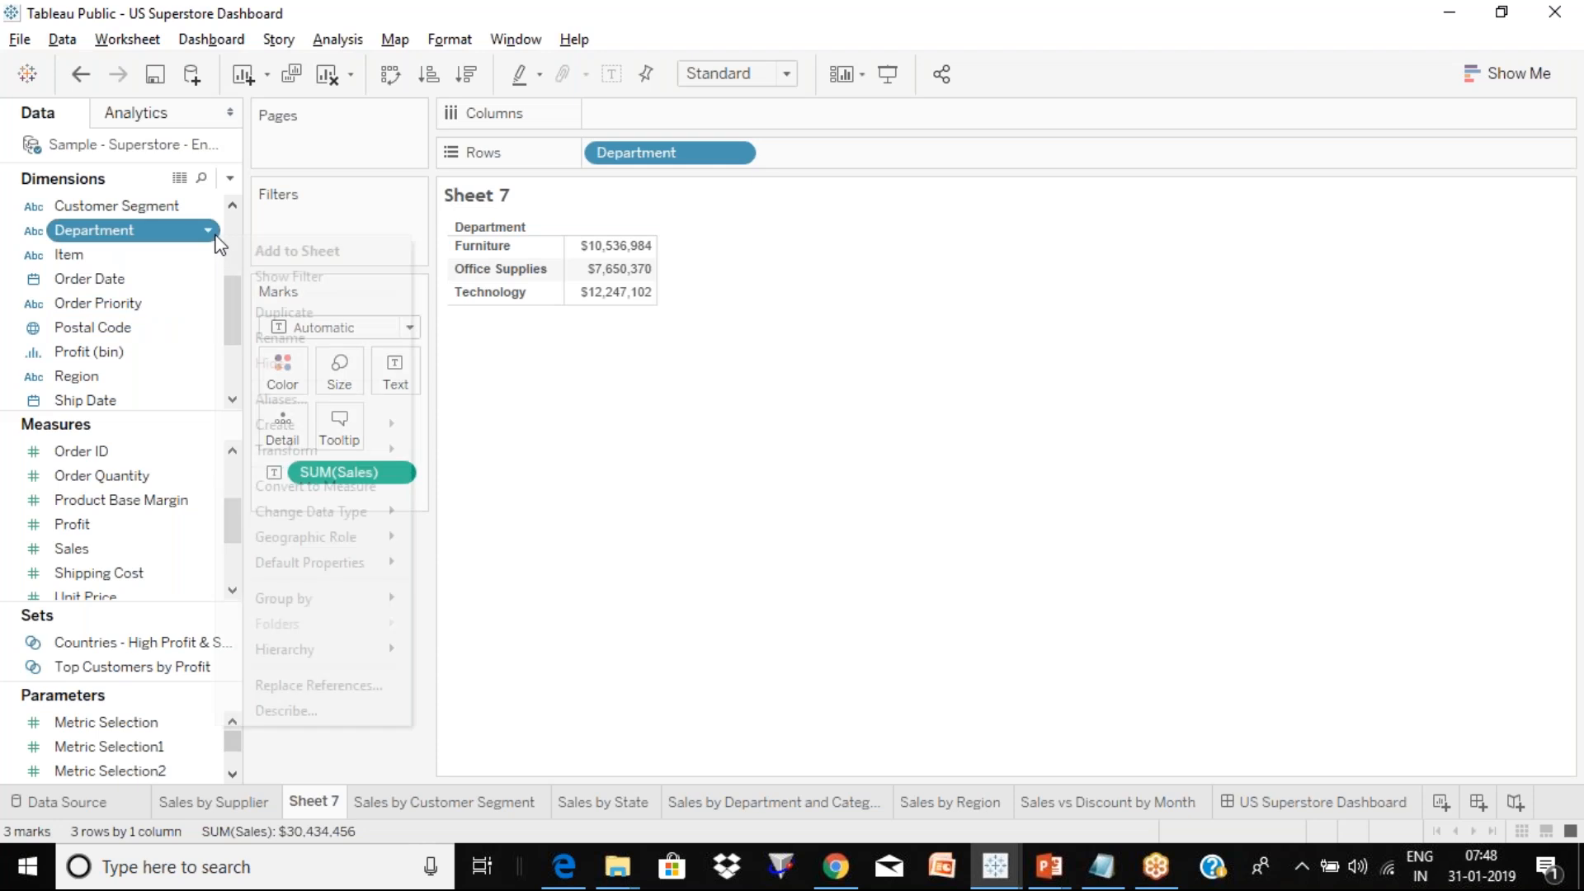
mouse_move(334, 427)
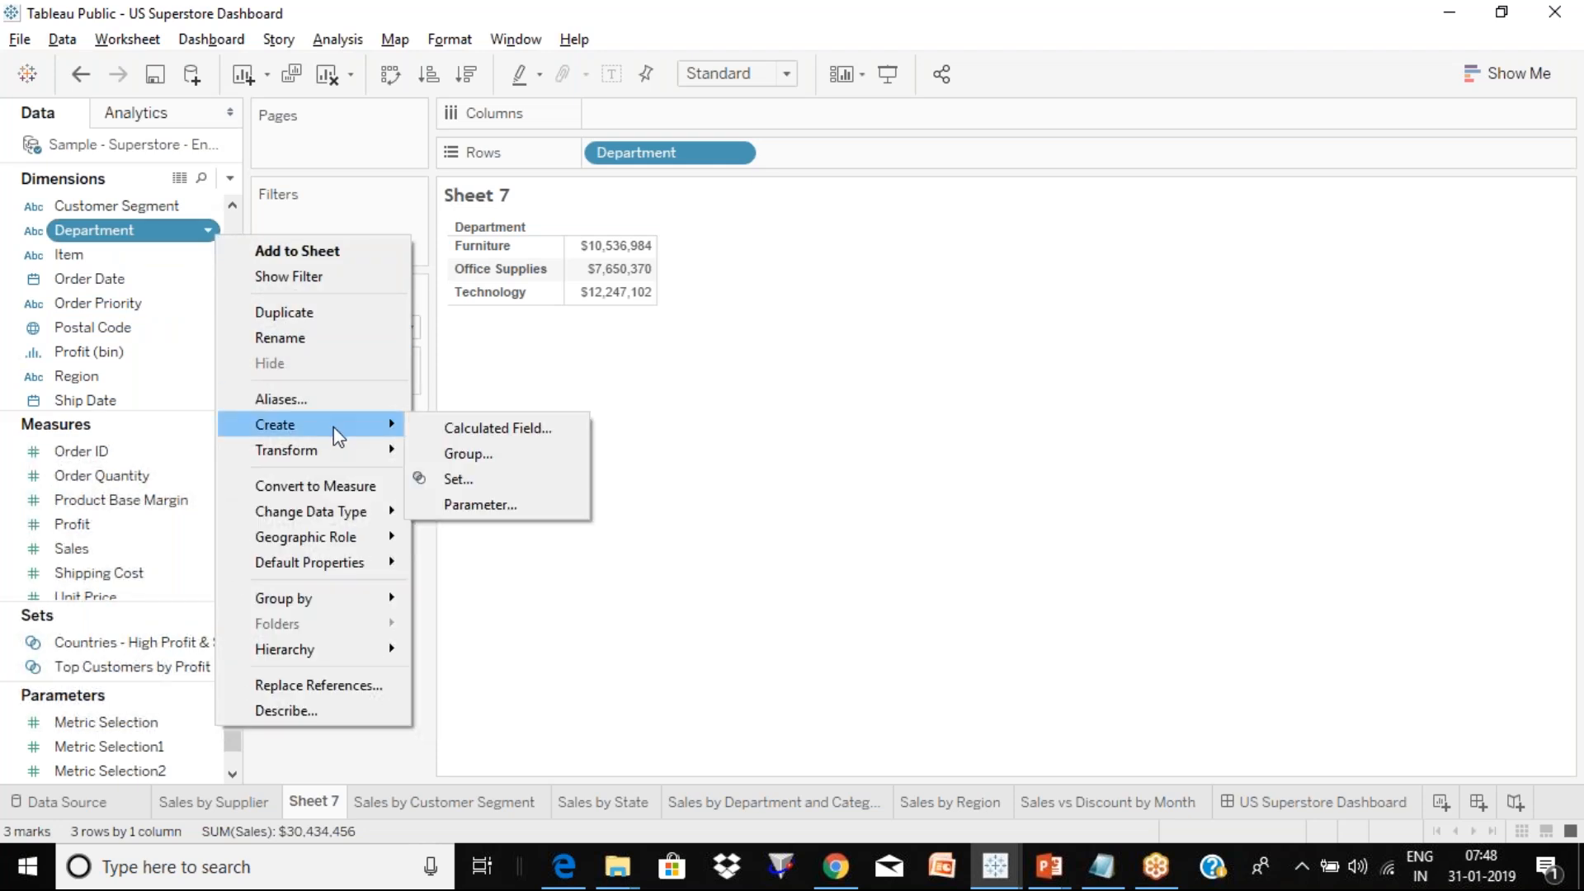
left_click(463, 462)
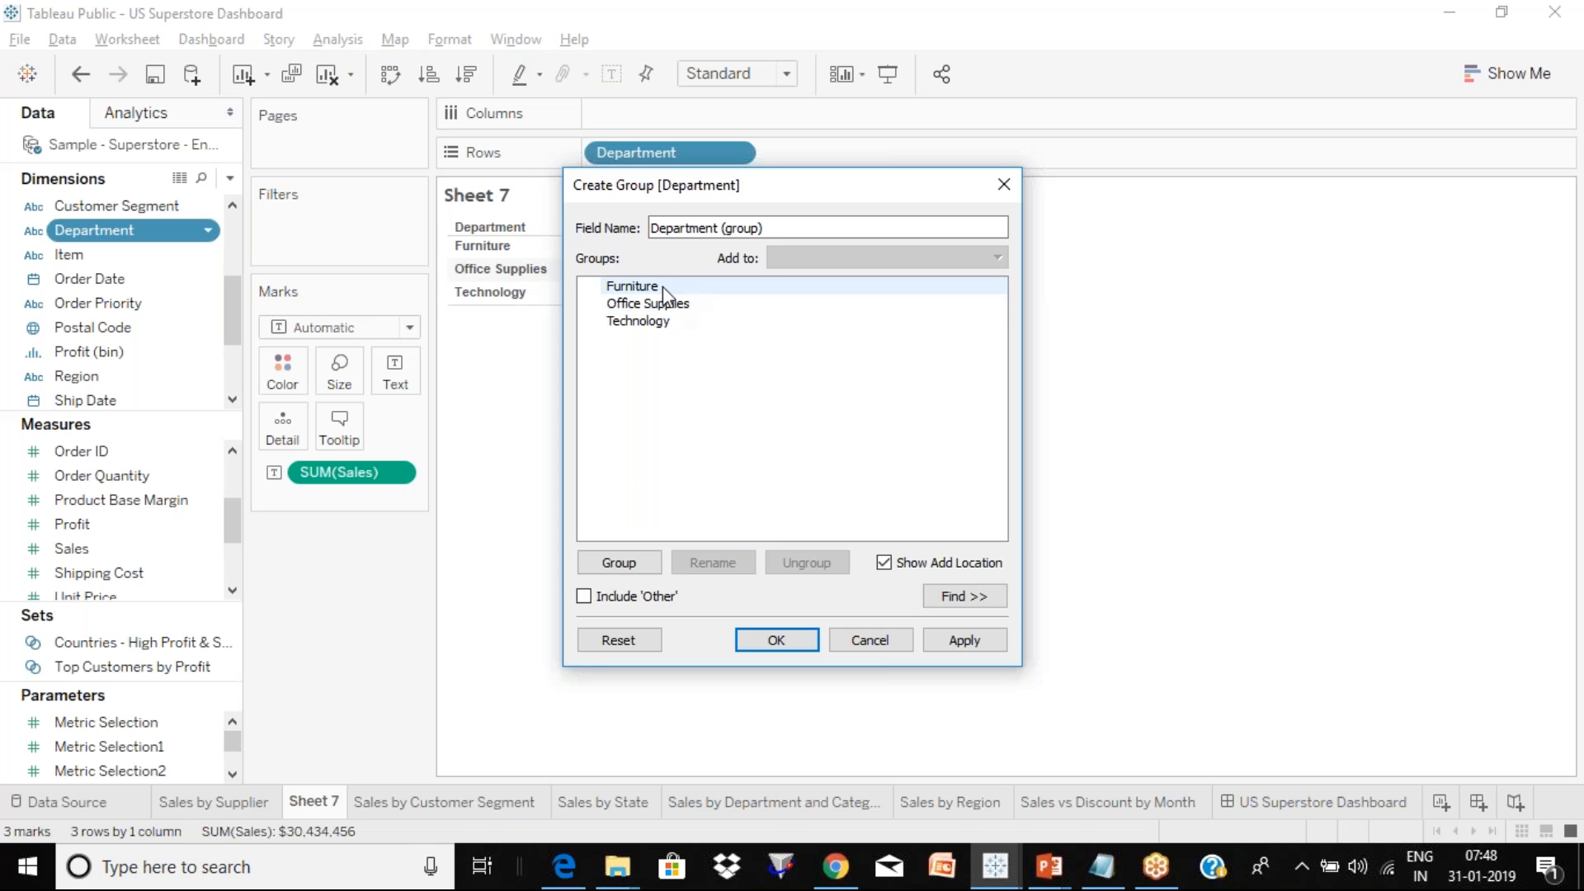
left_click(662, 285)
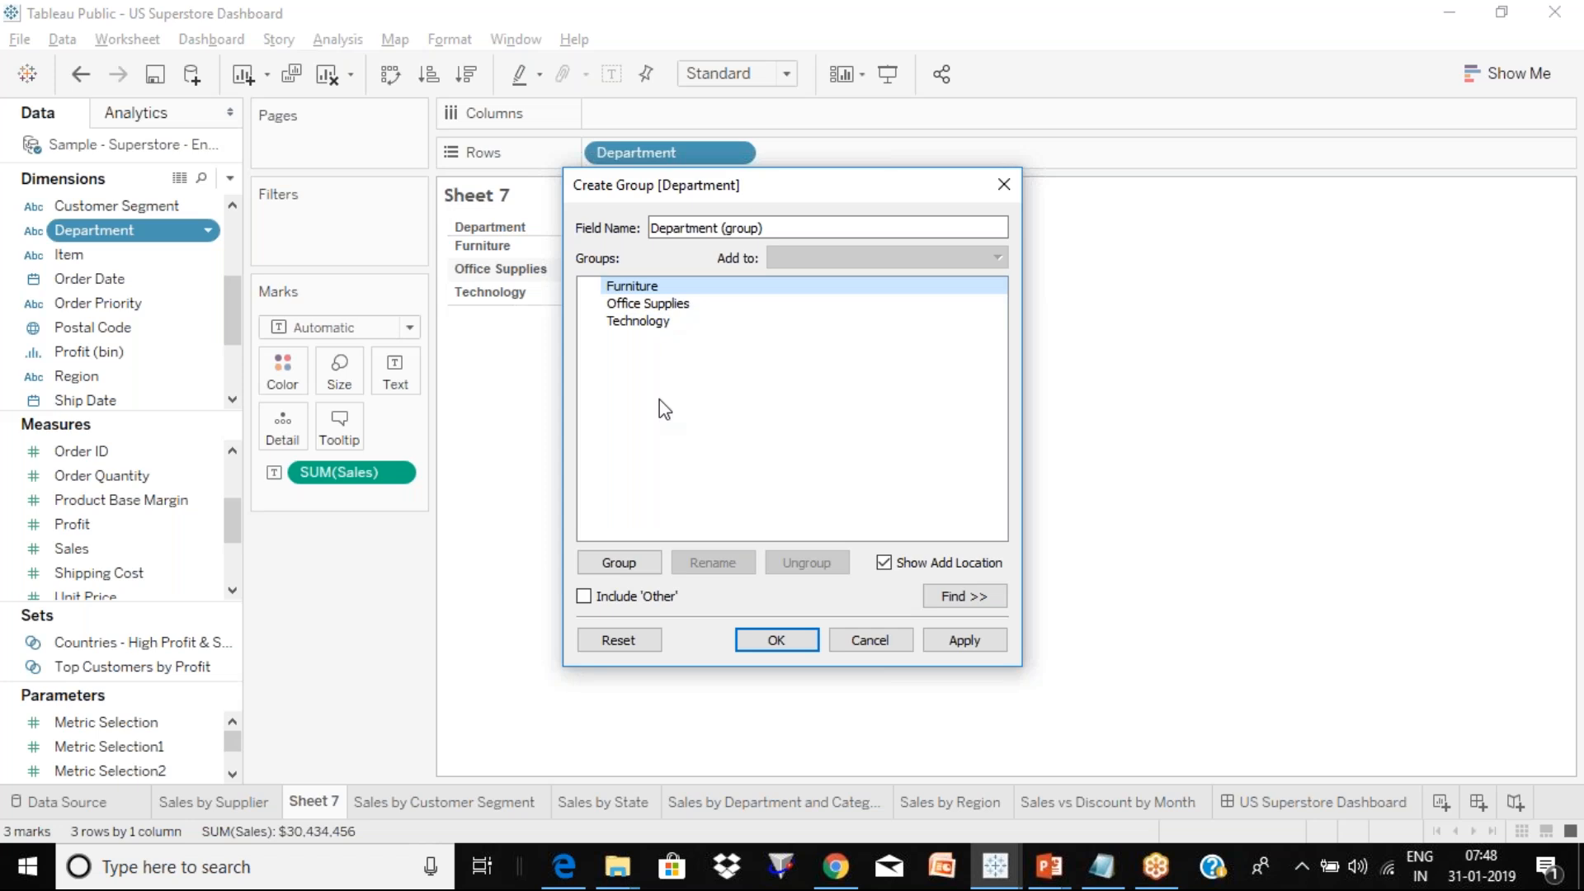
left_click(667, 311, "ctrl")
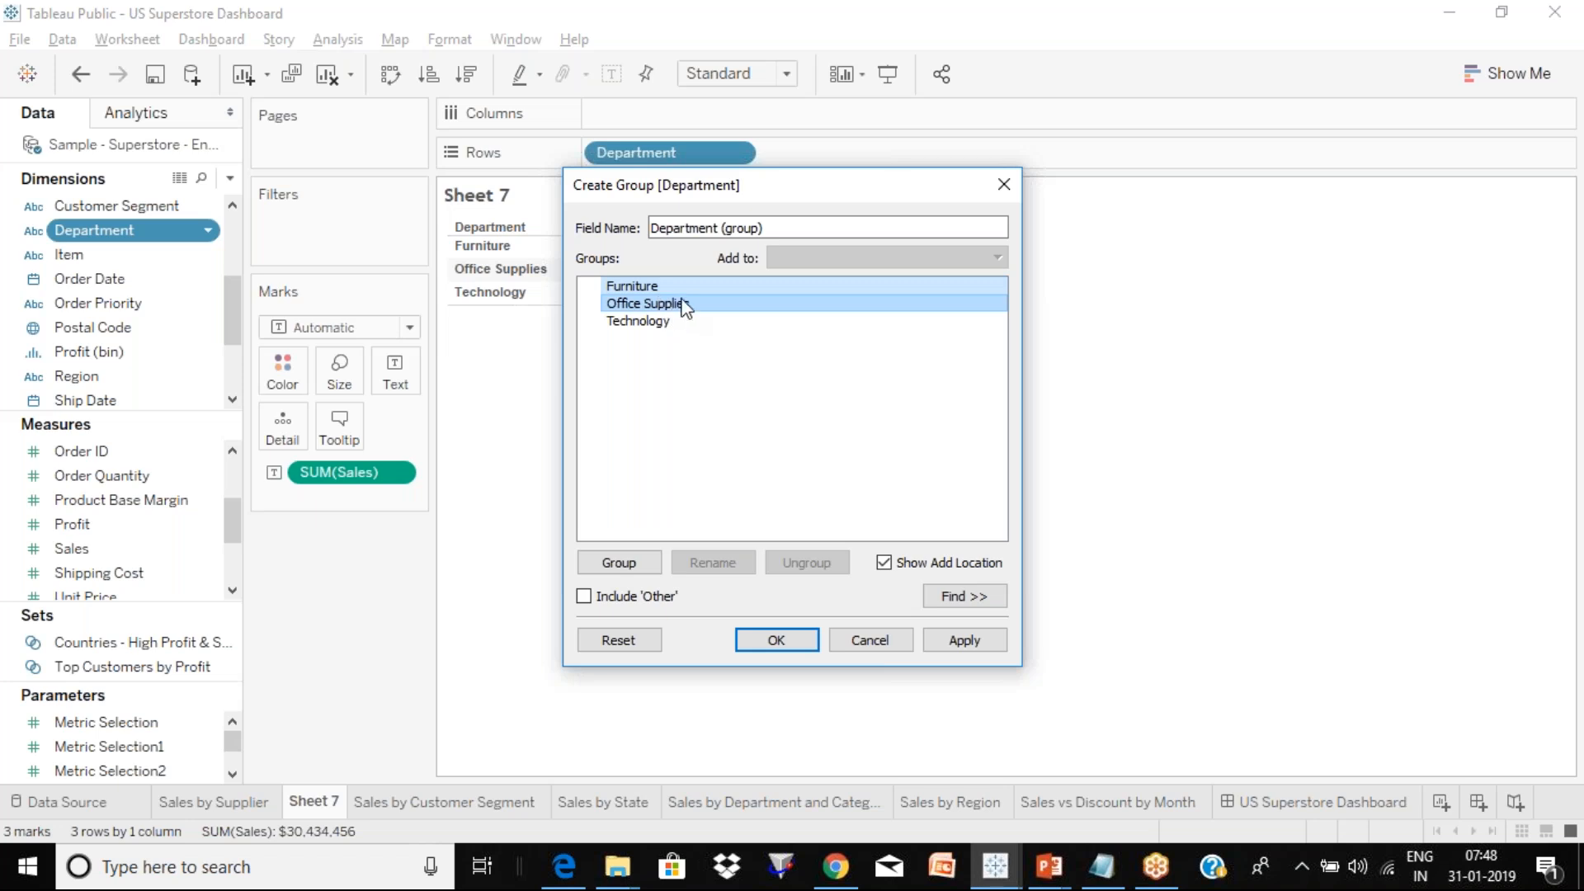
left_click(775, 642)
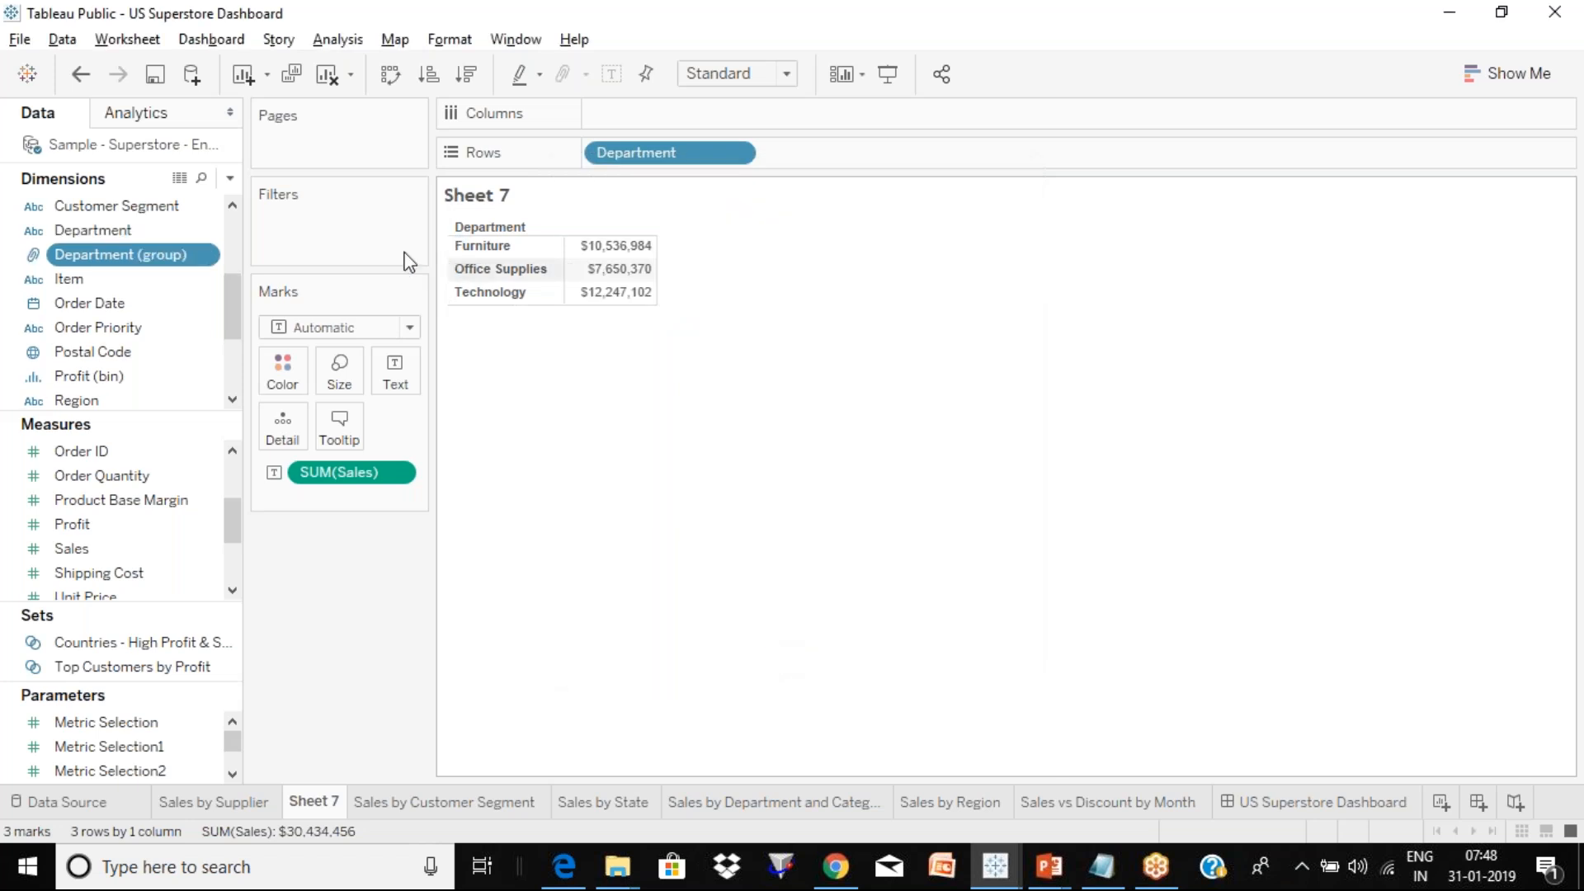
Delete the Department (group) field from the dimensions.
left_click(208, 256)
mouse_move(340, 534)
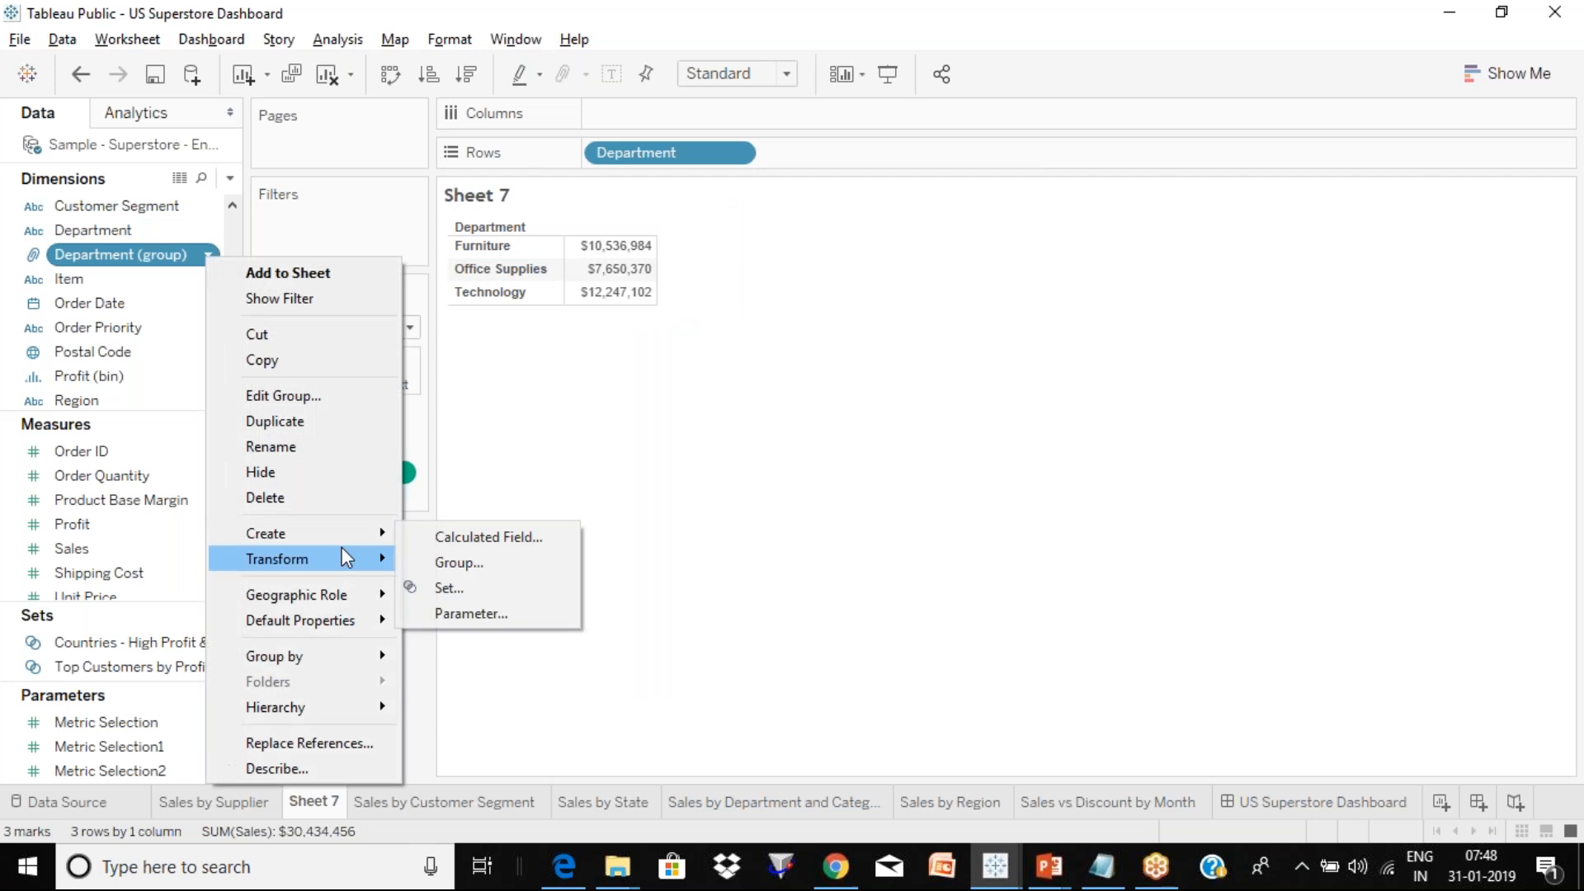
left_click(459, 564)
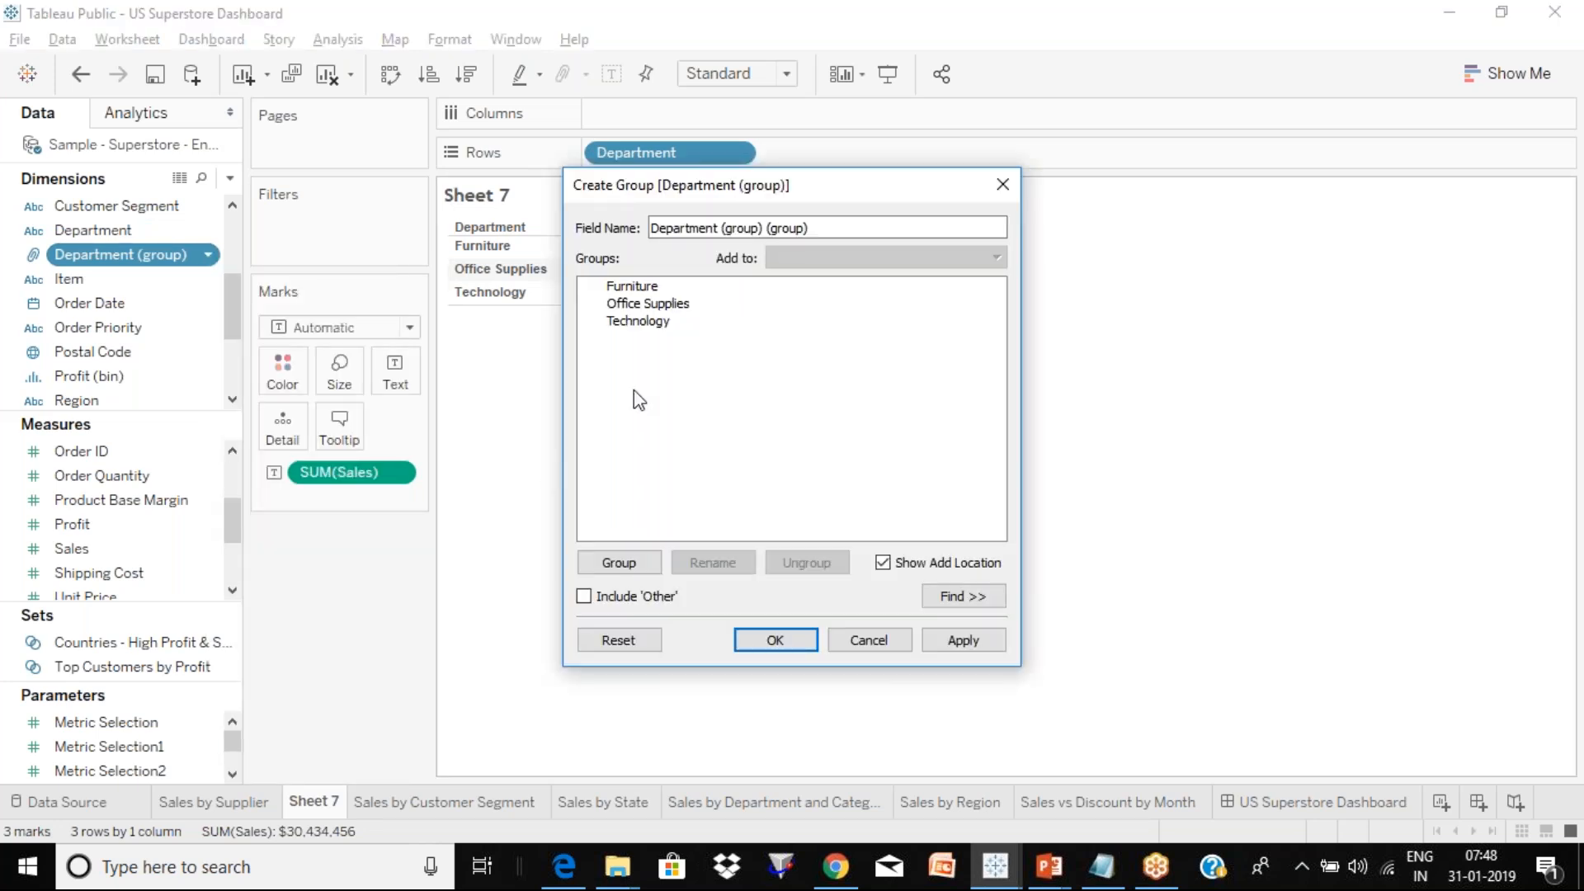
key("Escape")
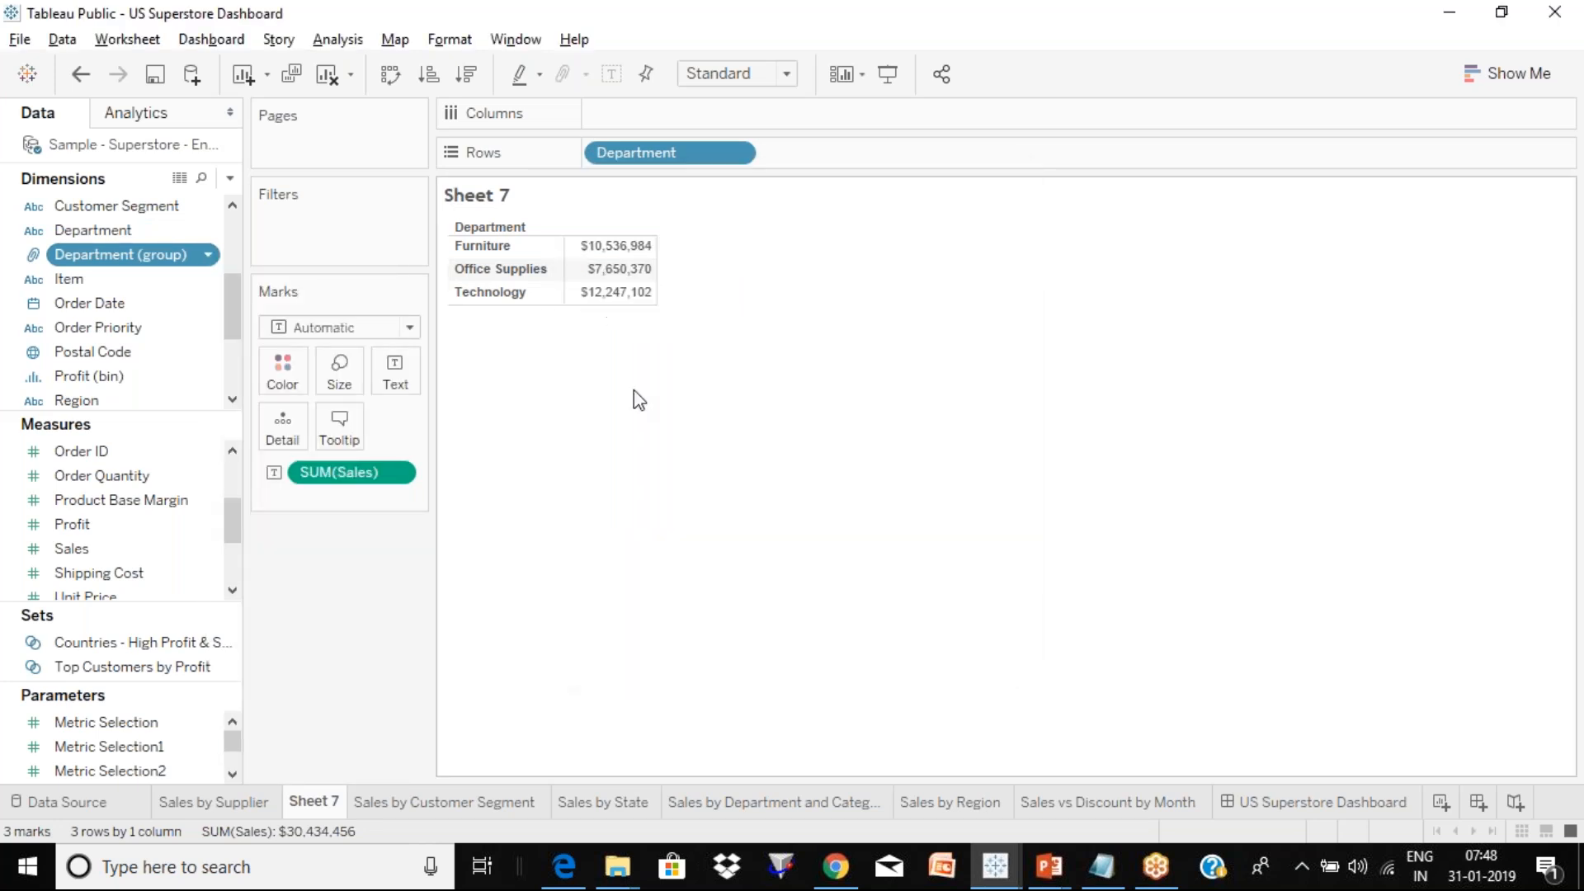
left_click(209, 256)
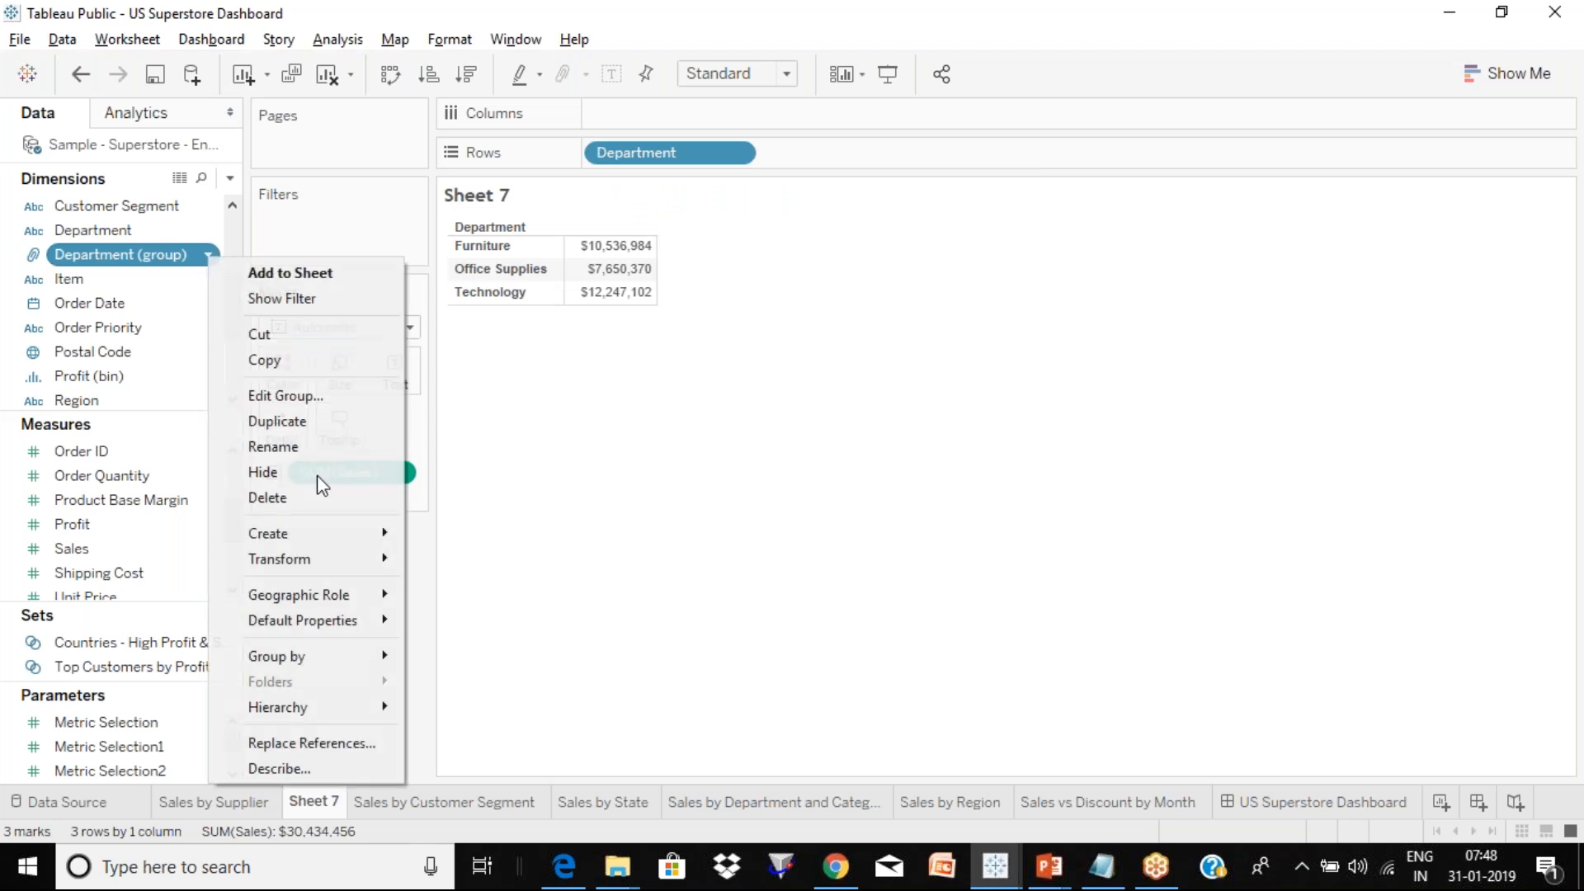
left_click(306, 497)
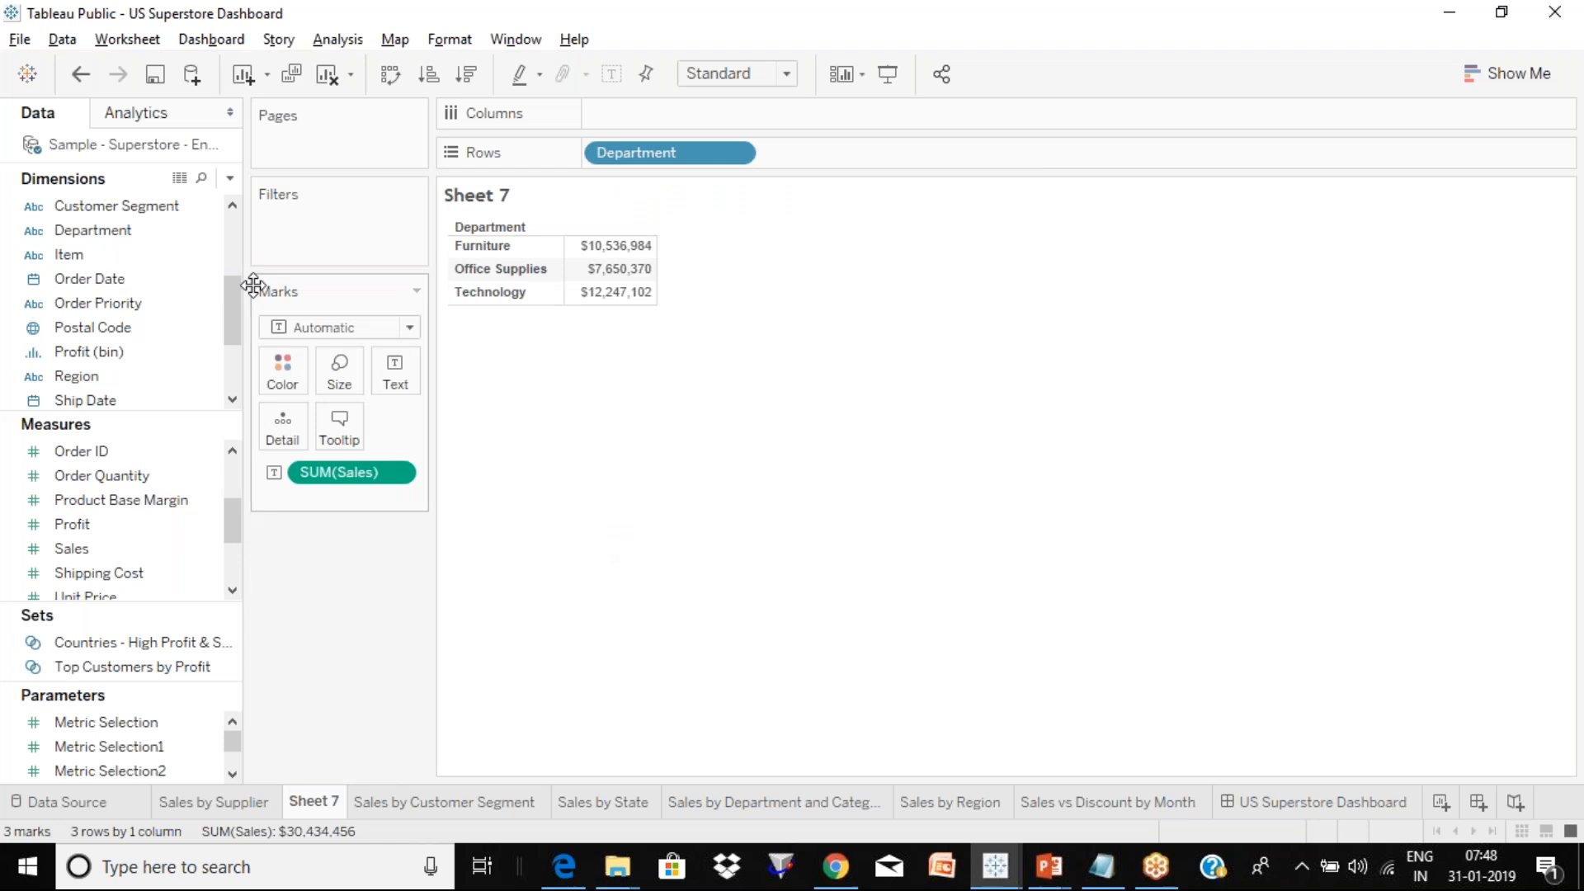
Create a Department (group) field from Department that combines Furniture and Office Supplies into one group.
left_click(211, 238)
mouse_move(378, 436)
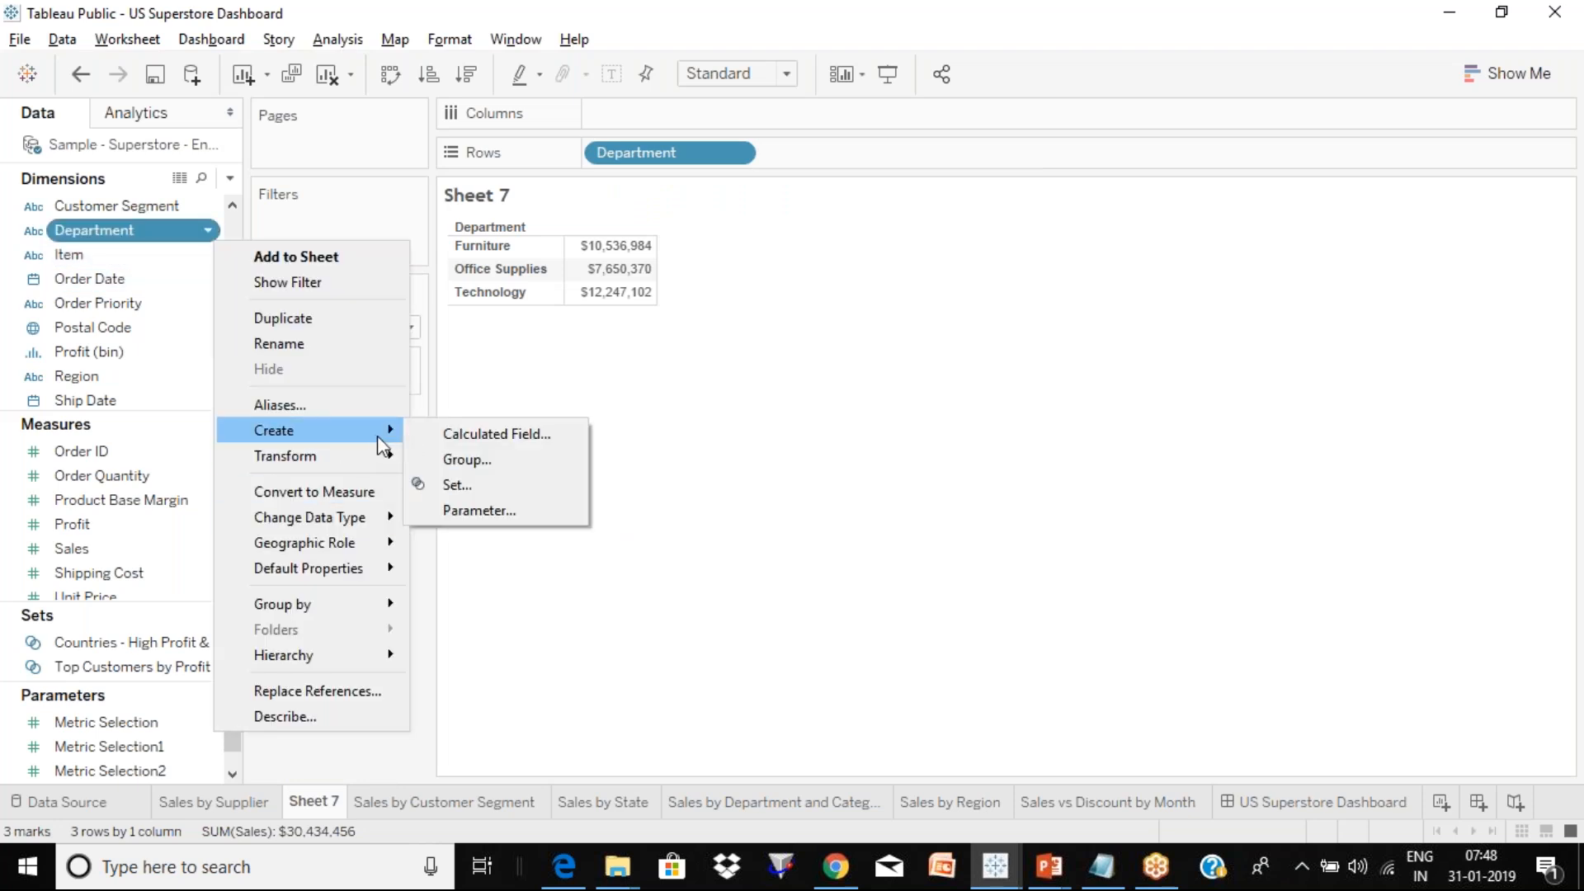
left_click(495, 461)
left_click(652, 289)
left_click(657, 304, "ctrl")
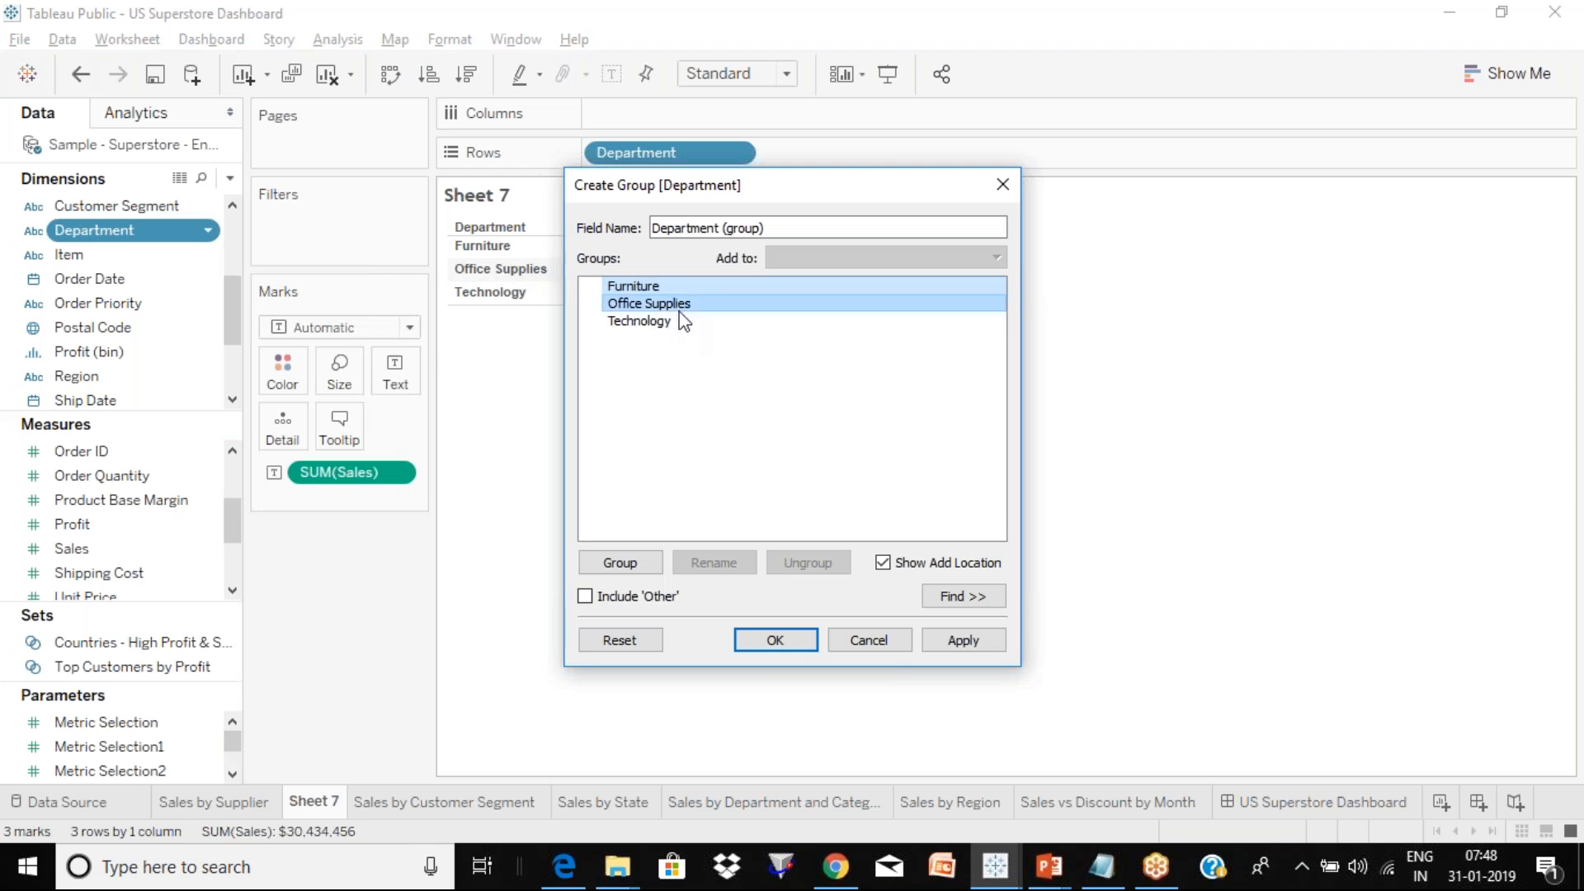
left_click(625, 570)
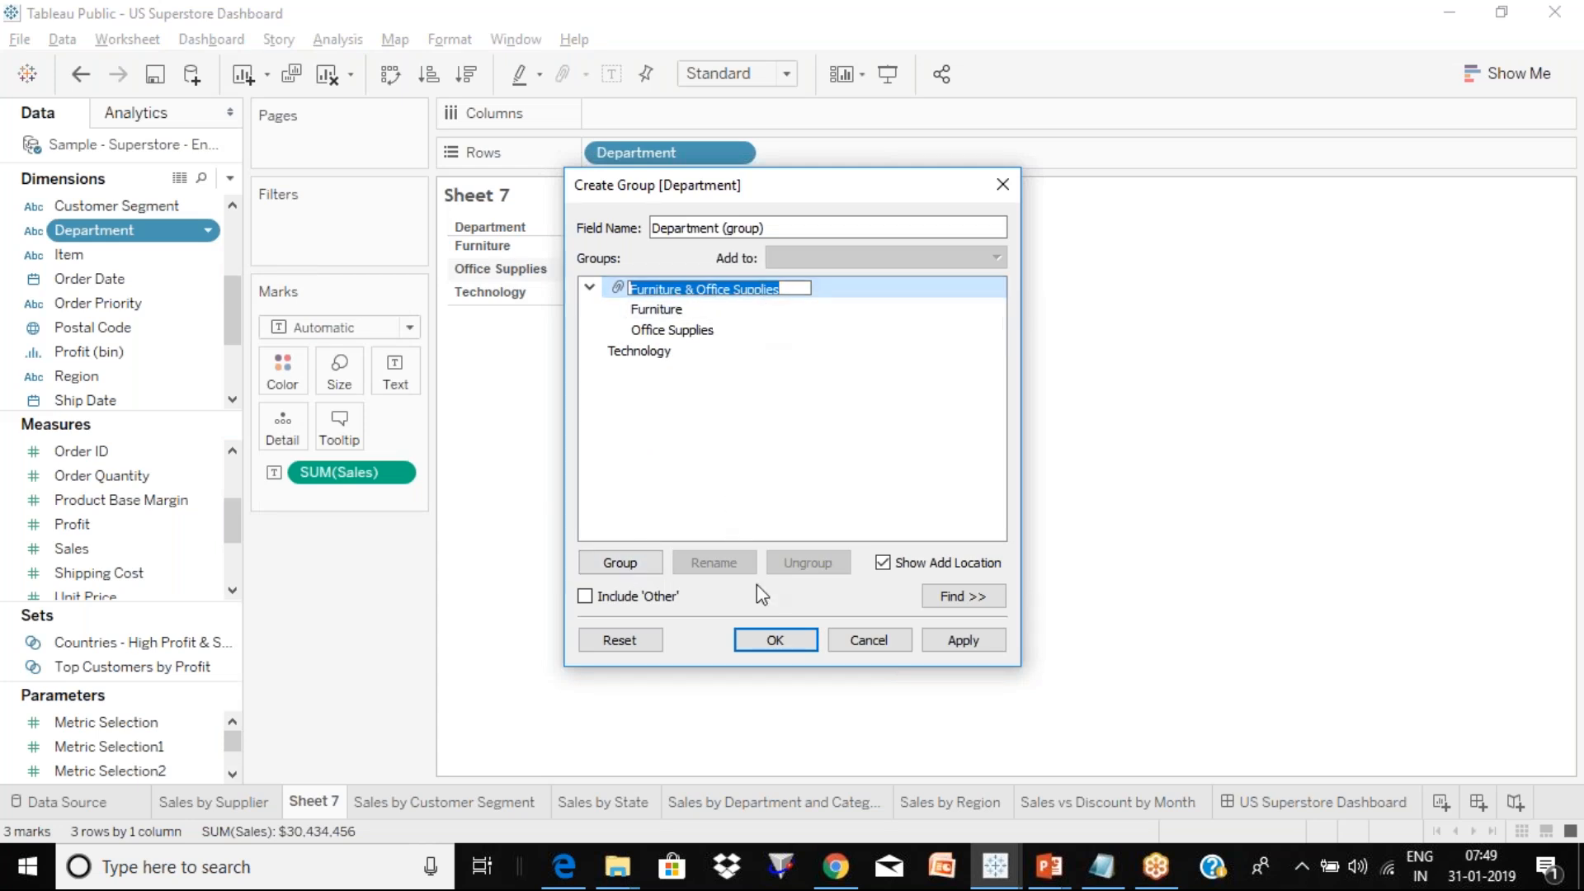
left_click(774, 640)
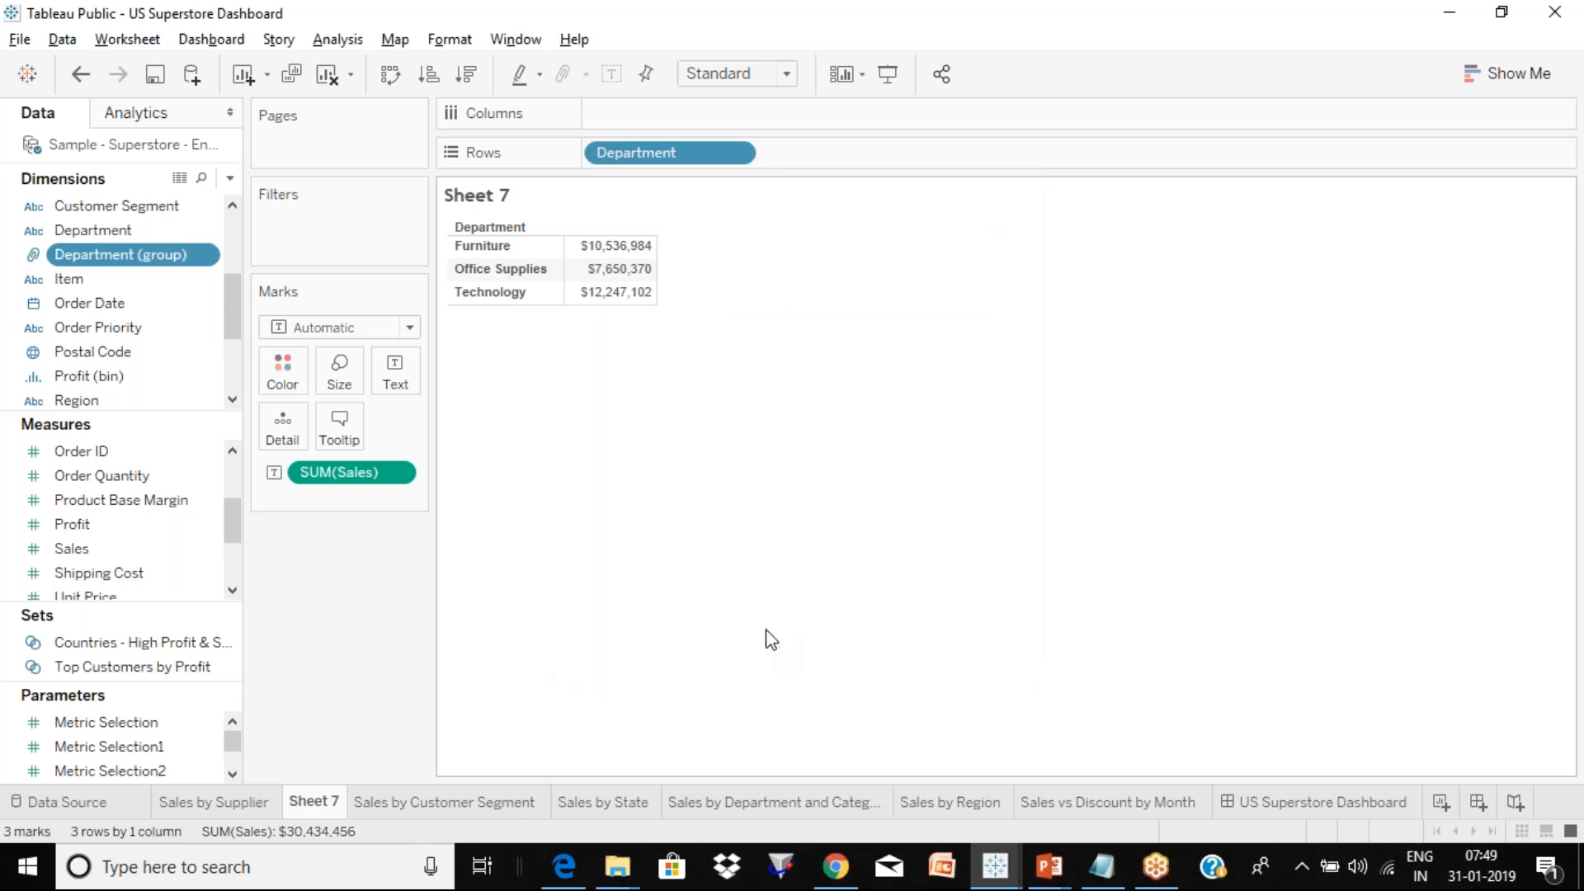
Try Department (group) in place of Department in the rows, and undo the replacement.
left_click_drag(690, 155, 367, 322)
left_click(176, 258)
left_click_drag(176, 259, 676, 155)
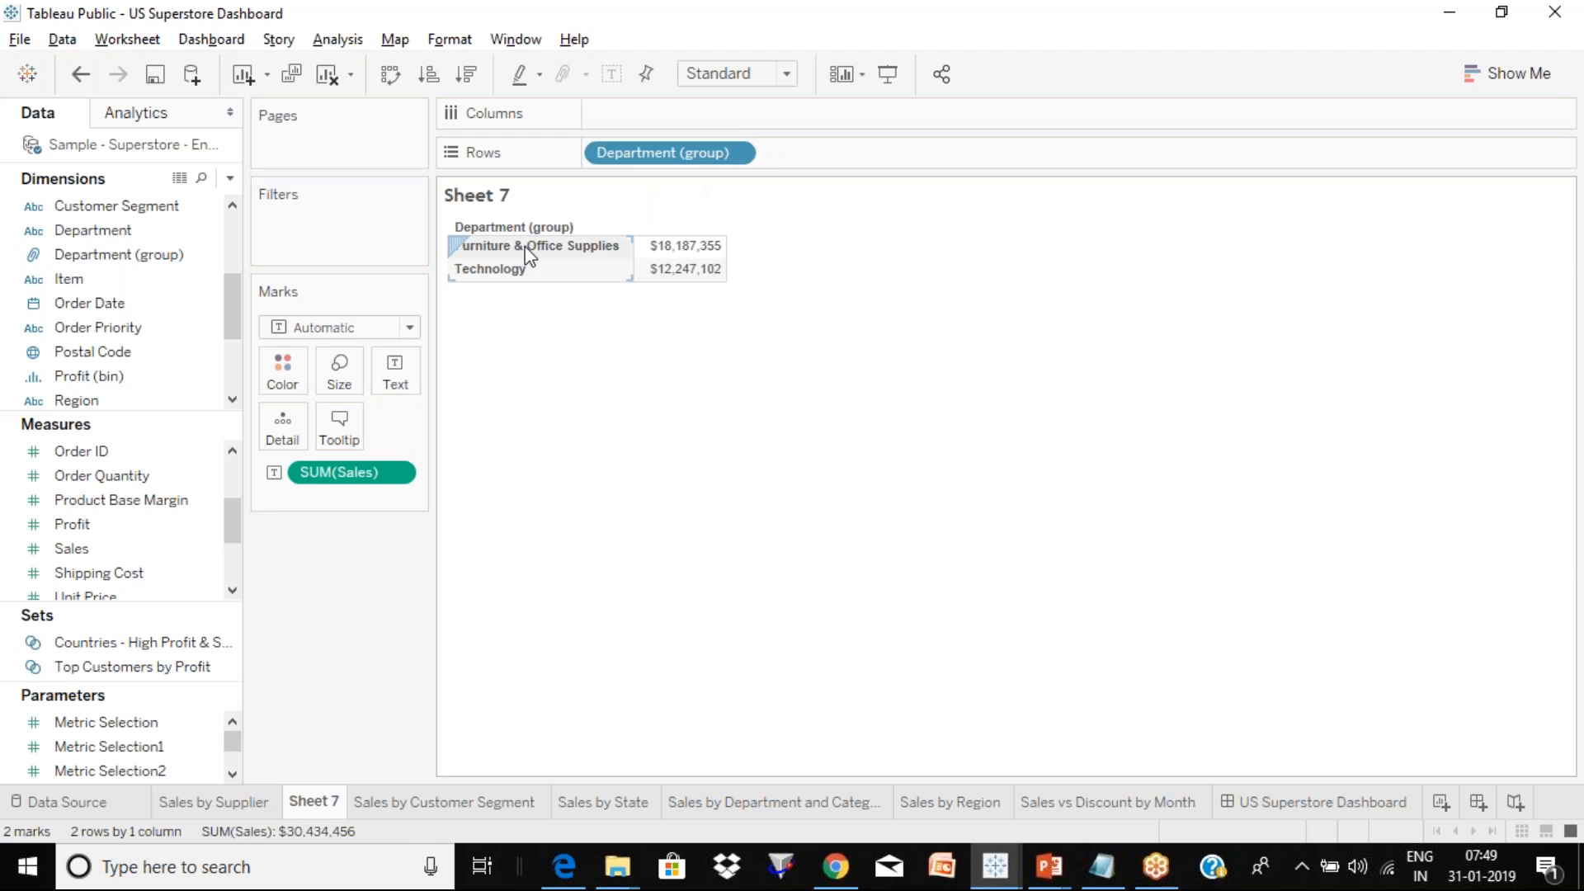
key("ctrl+z")
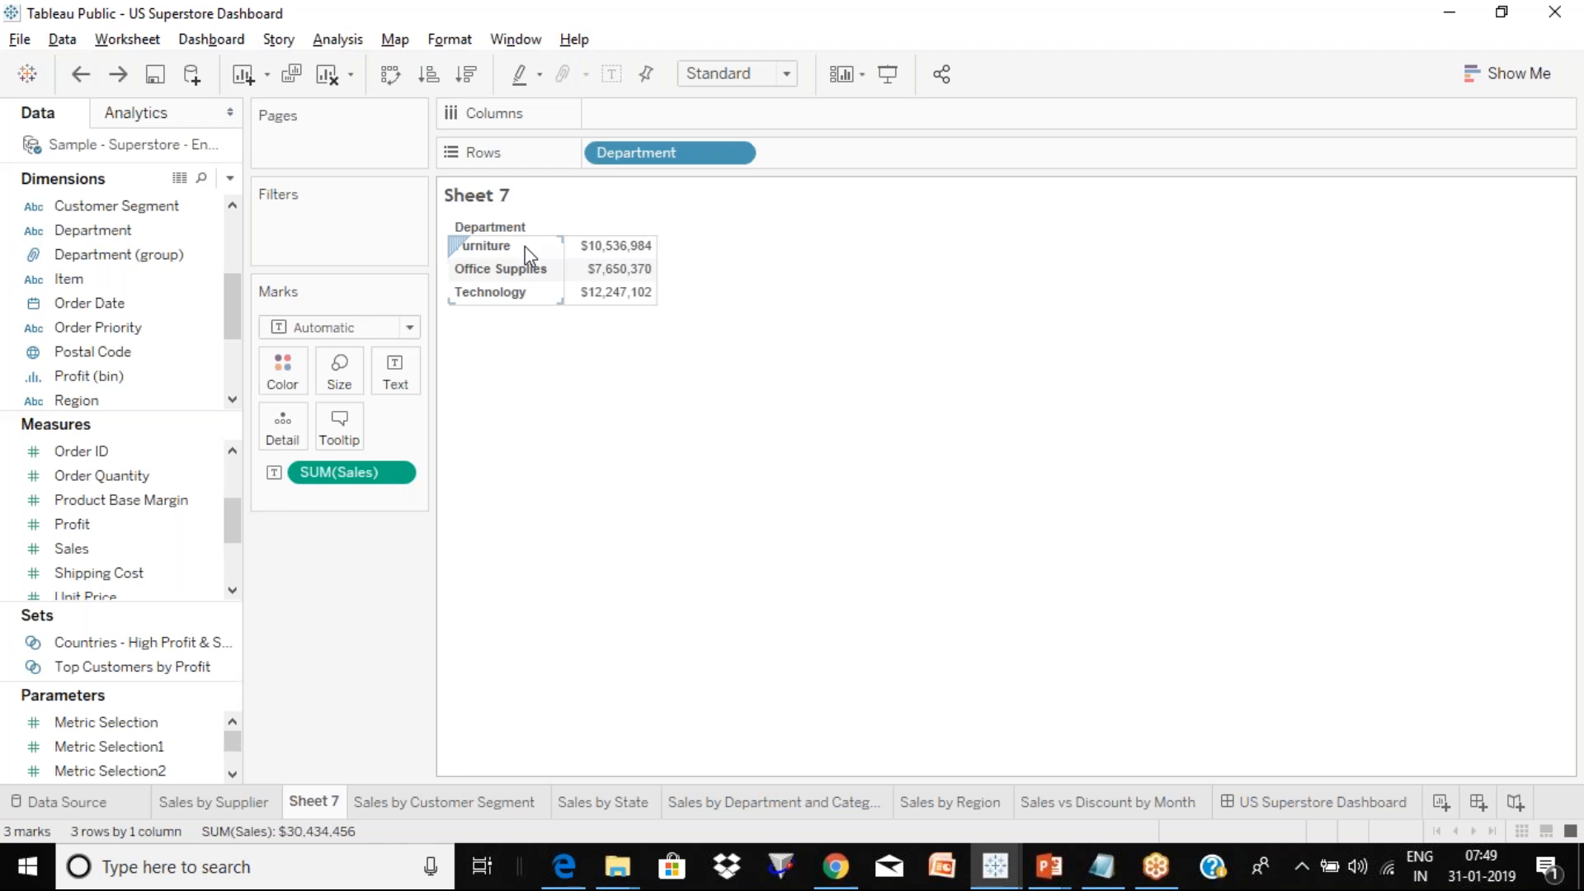
Group the Office Supplies and Technology departments directly from their row headers in the view.
left_click(529, 256)
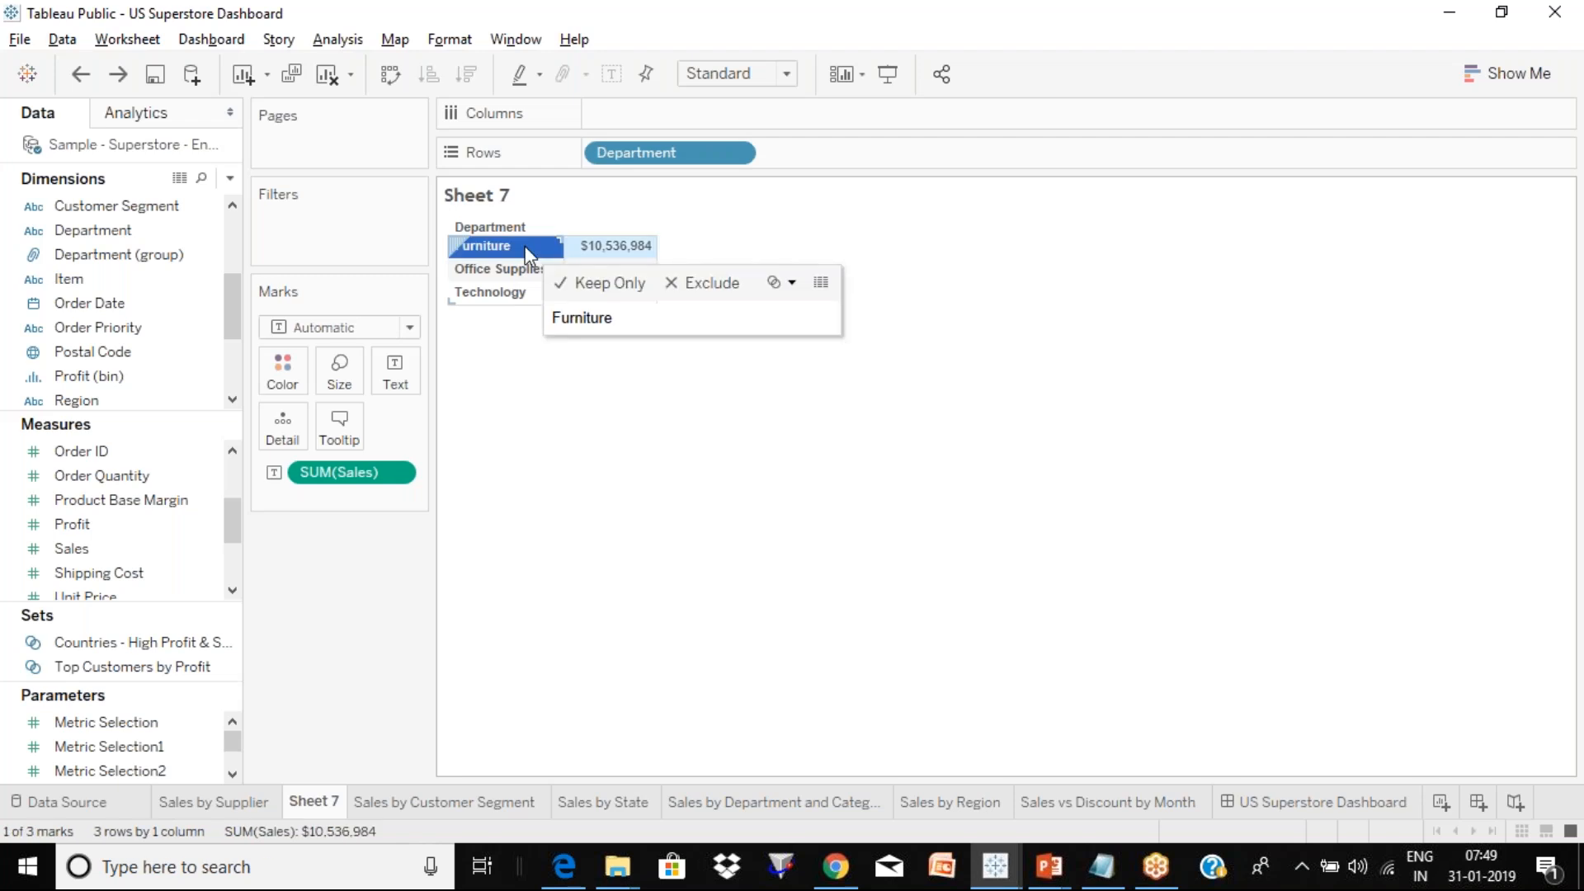
left_click(523, 414)
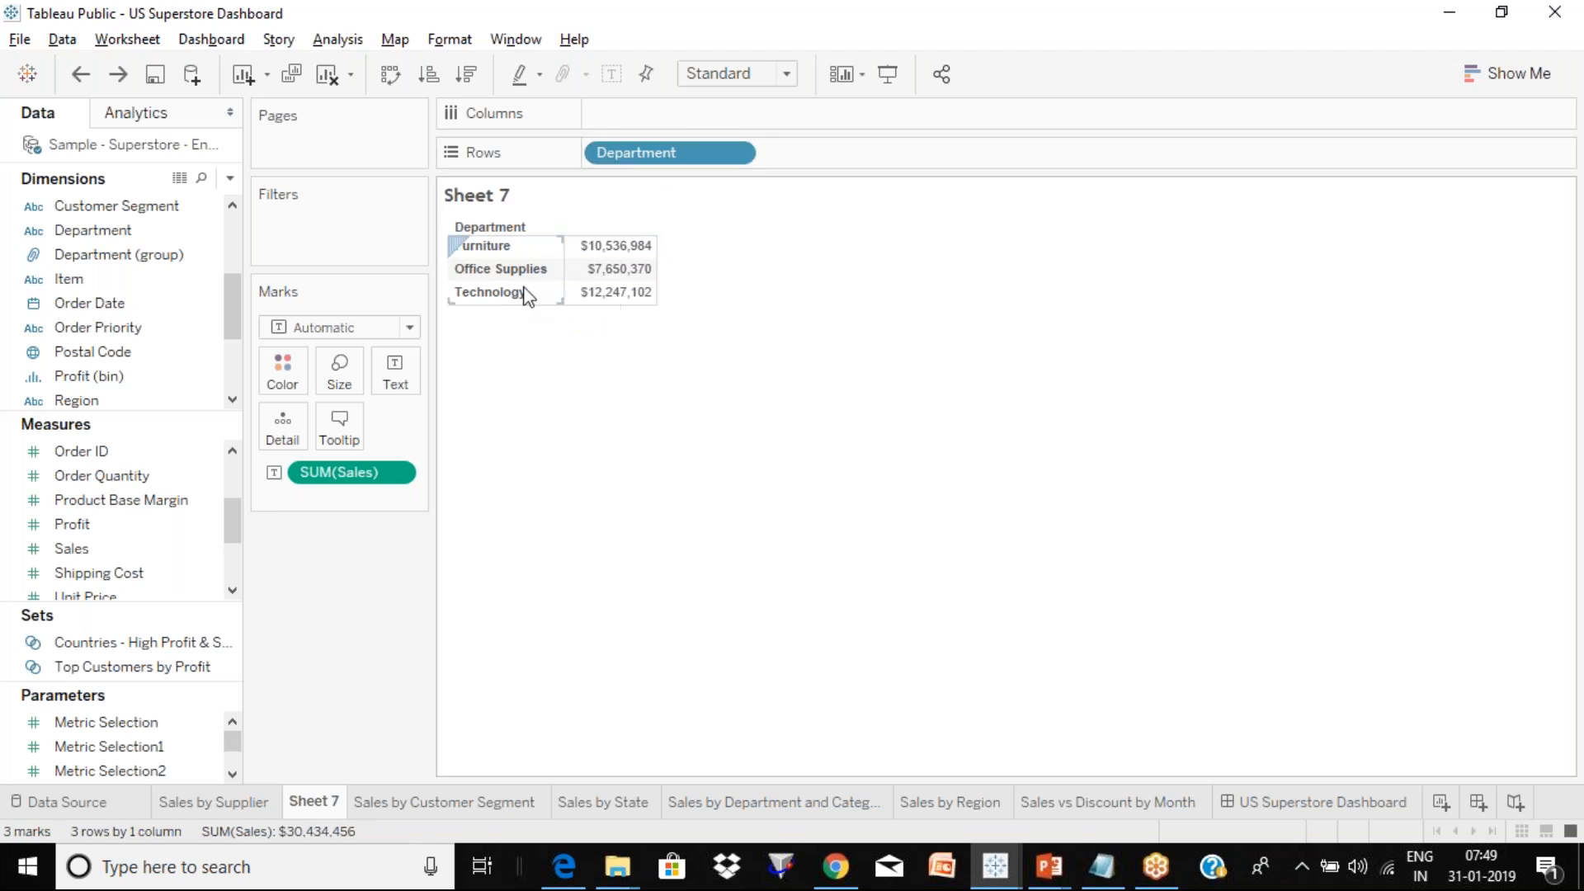
left_click(509, 254)
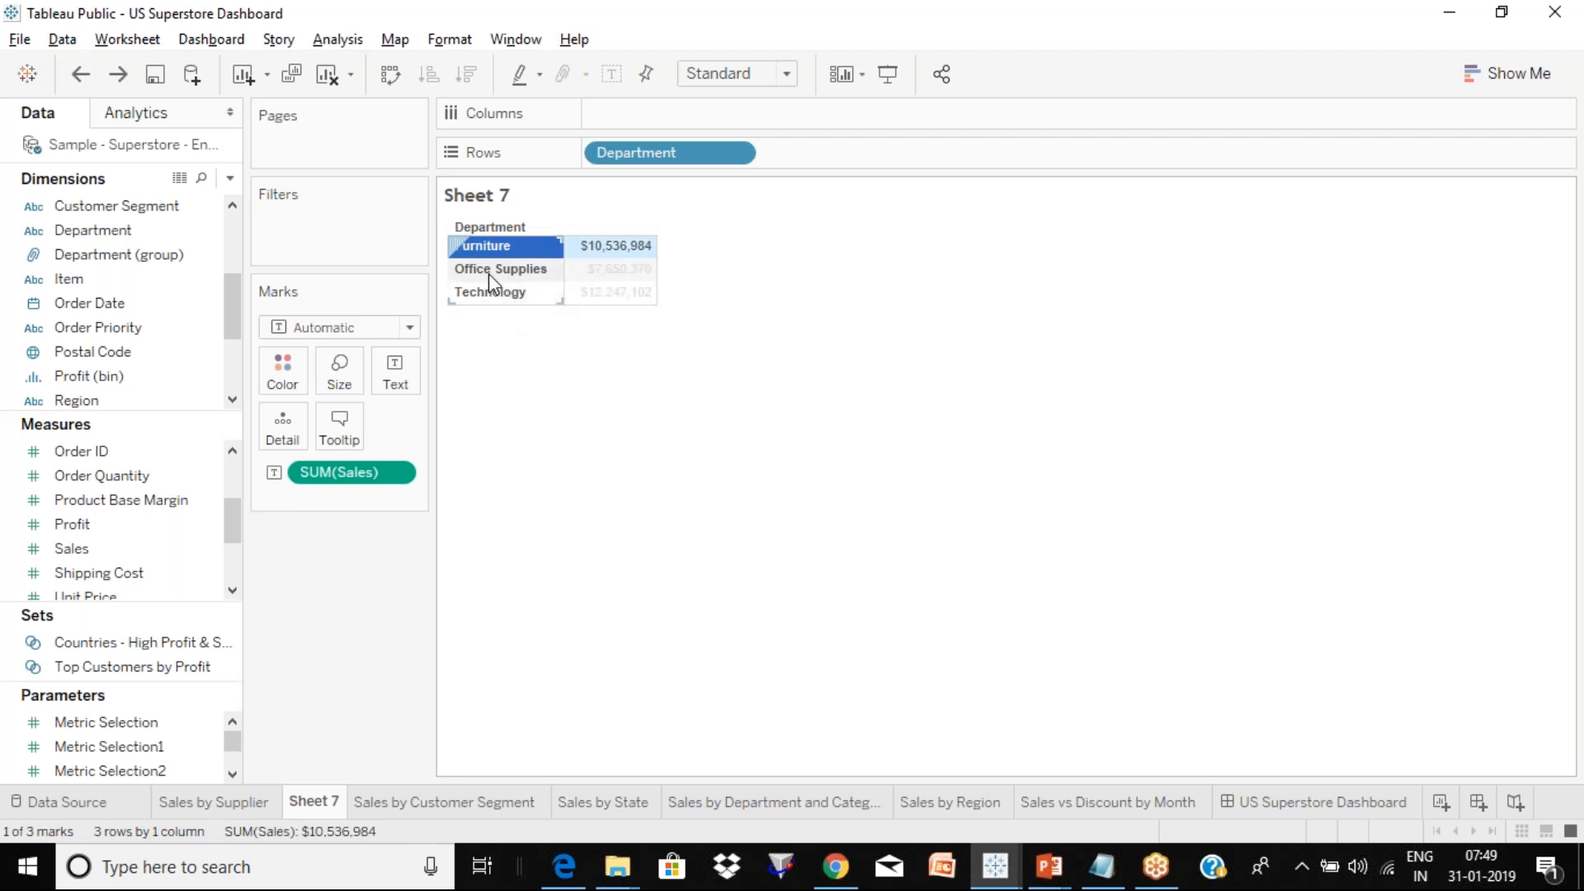
left_click(488, 272)
left_click(491, 295, "ctrl")
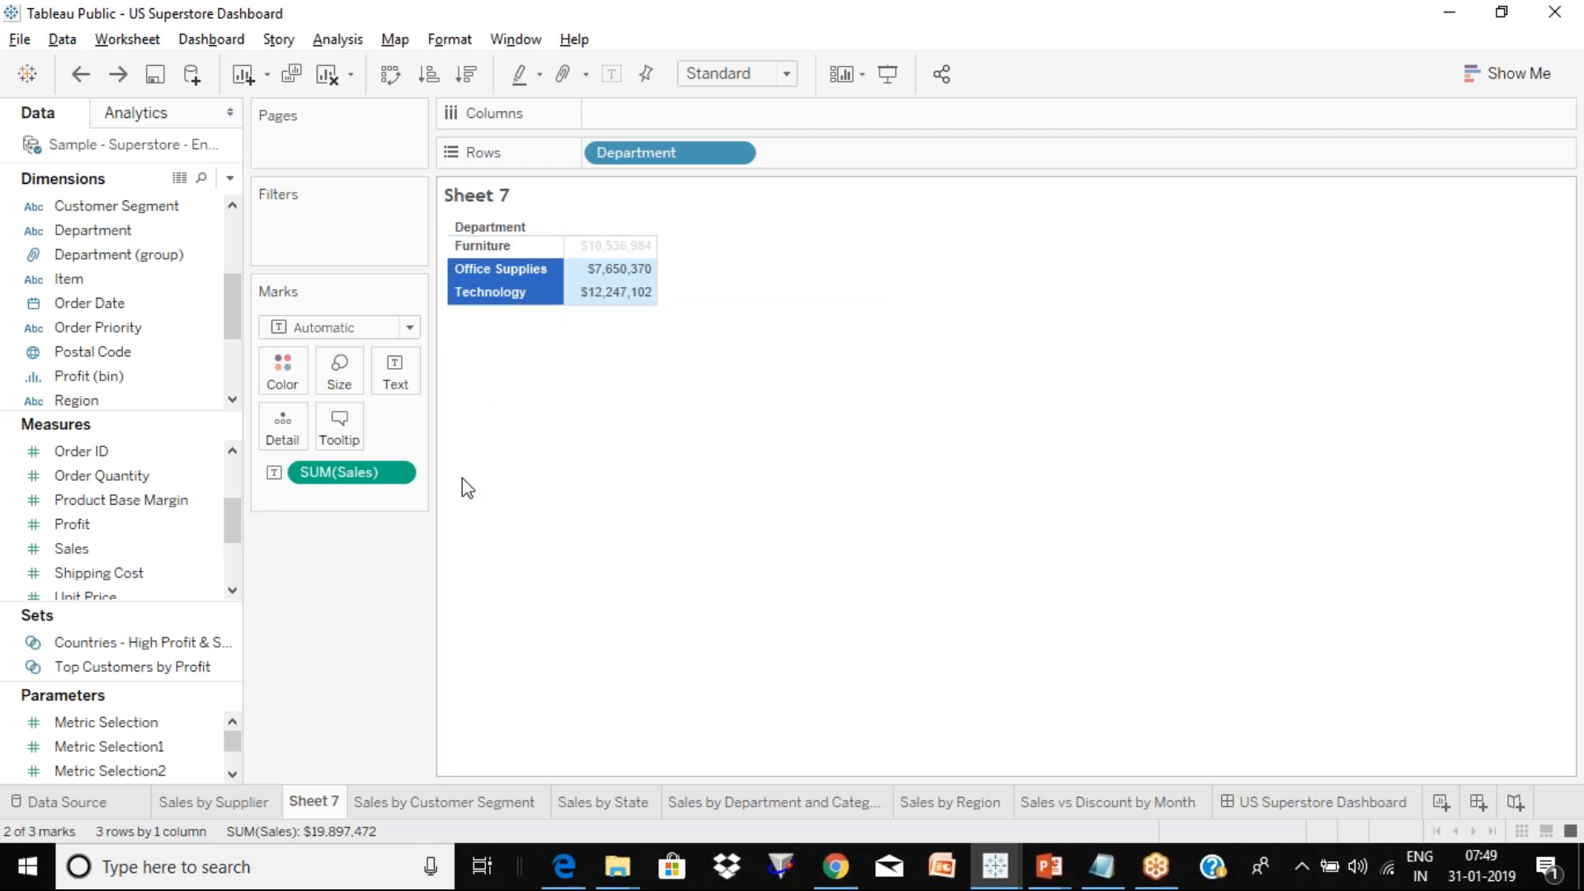
mouse_move(520, 309)
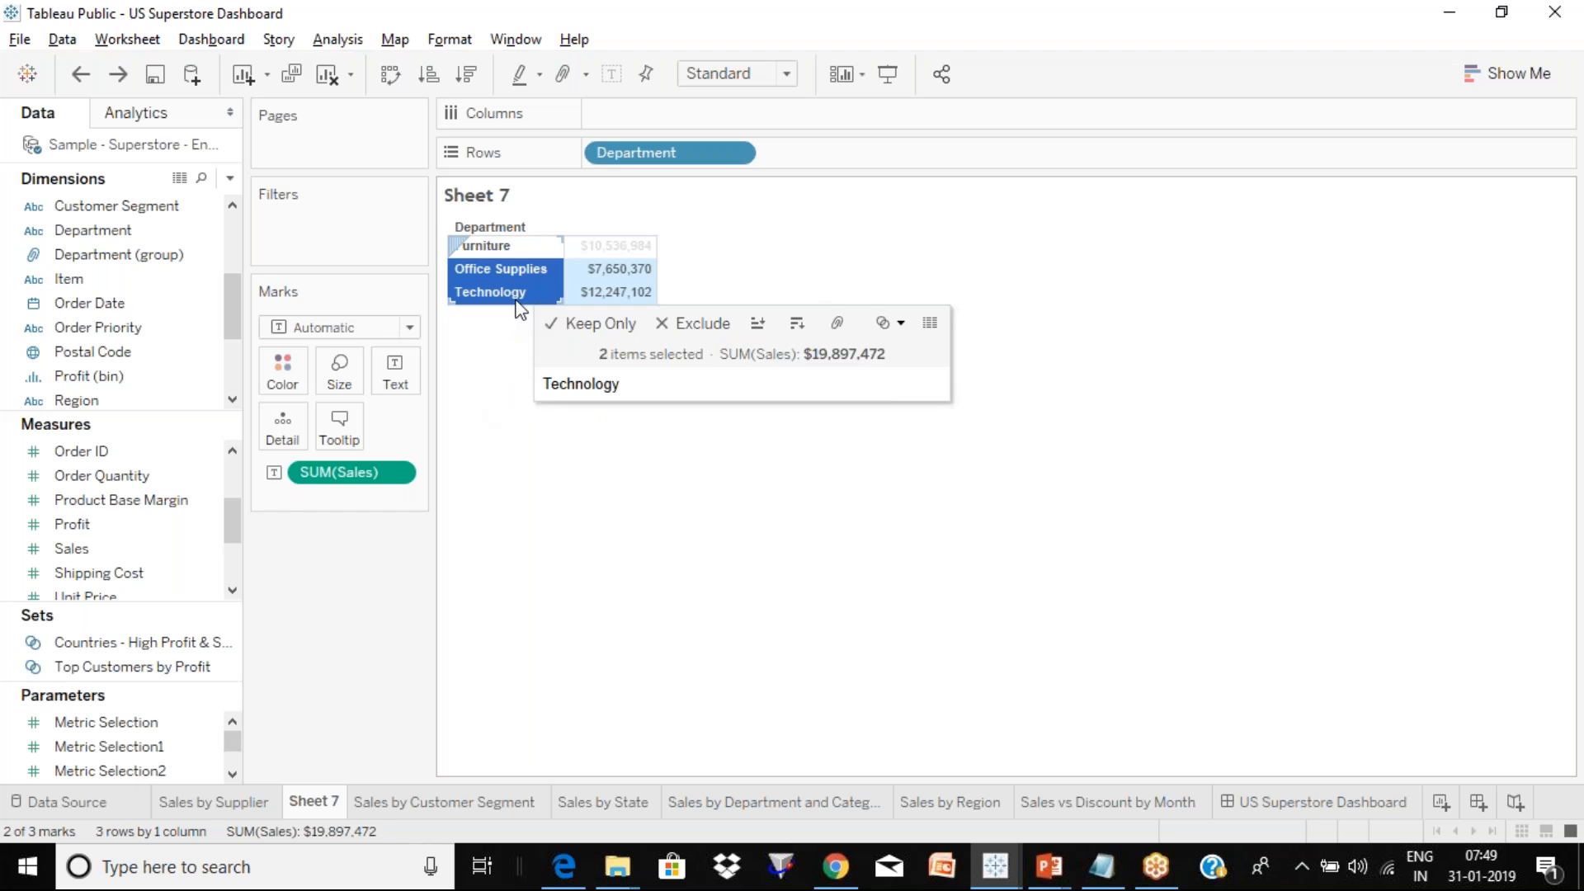
left_click(840, 325)
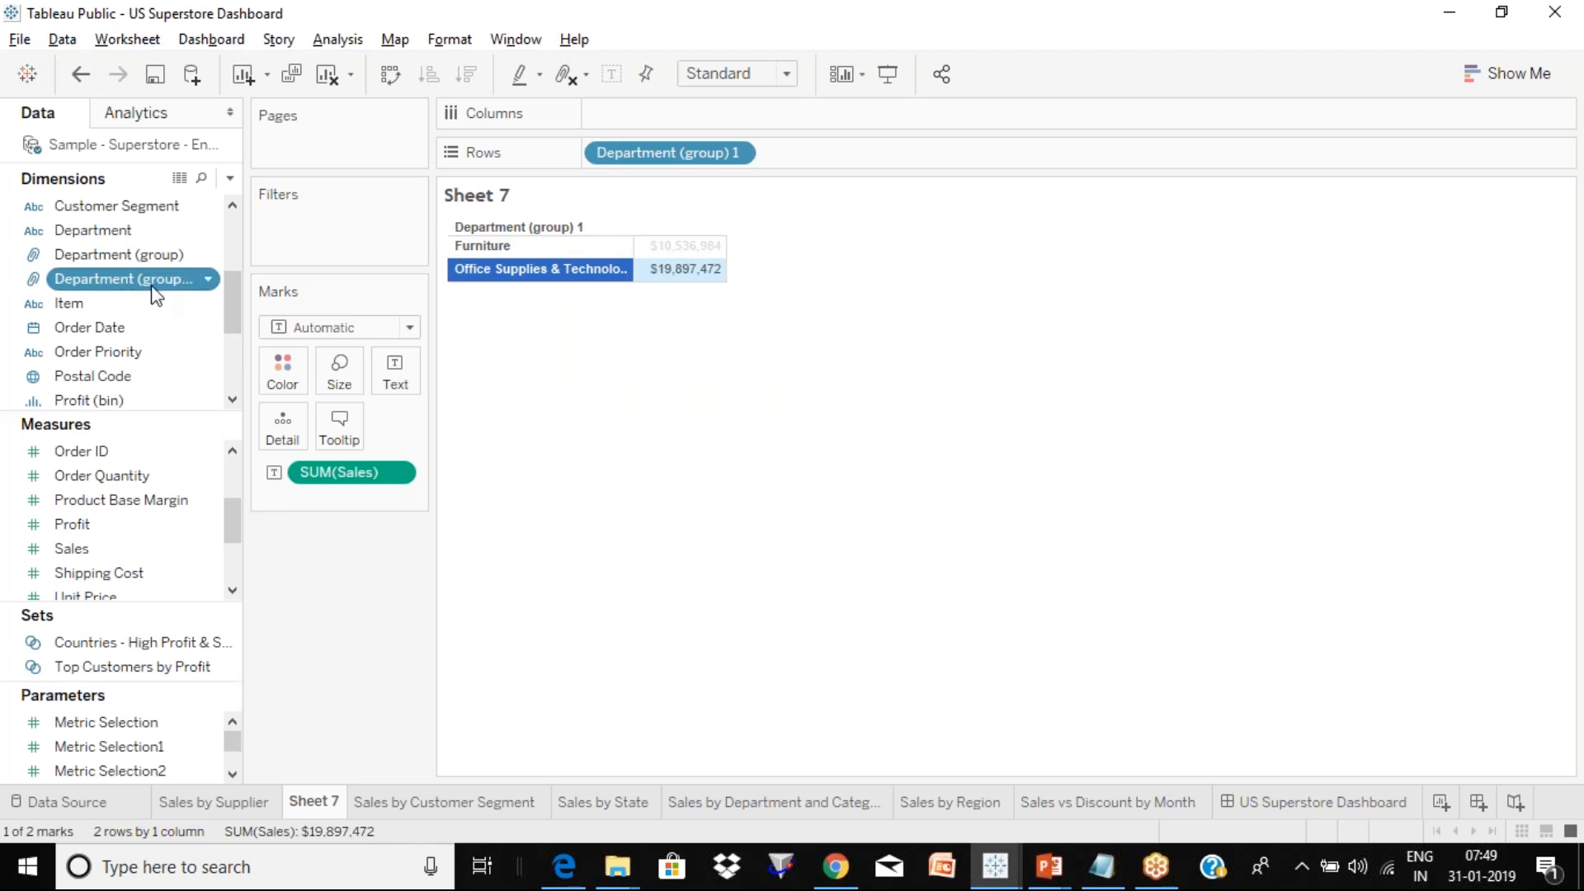
left_click(638, 443)
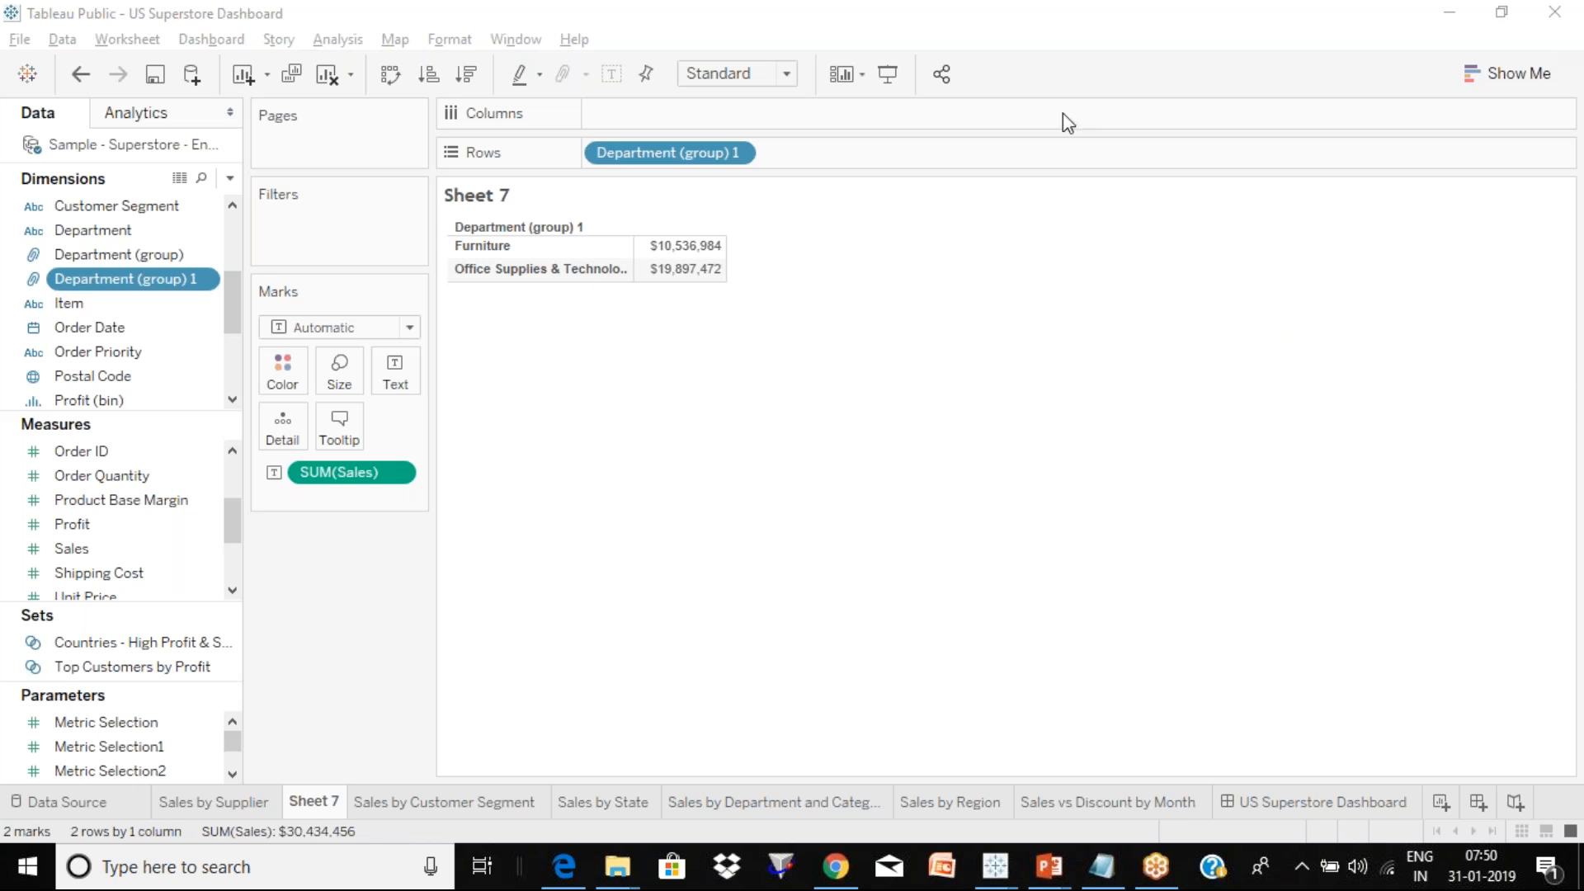
left_click_drag(236, 302, 239, 235)
left_click_drag(236, 528, 236, 485)
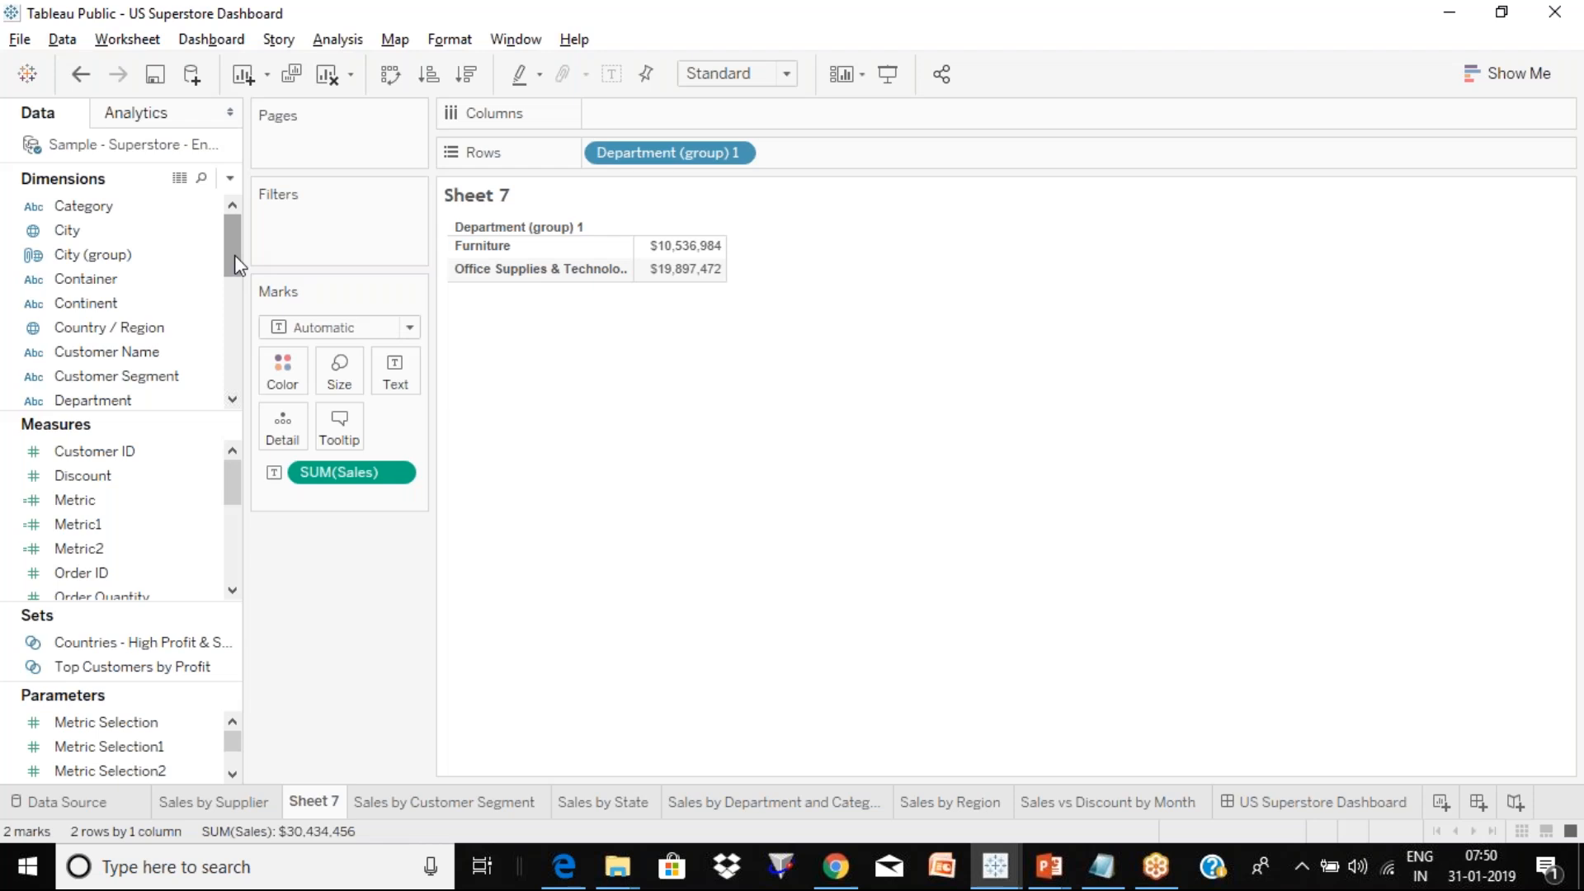
left_click_drag(234, 256, 233, 363)
left_click(210, 378)
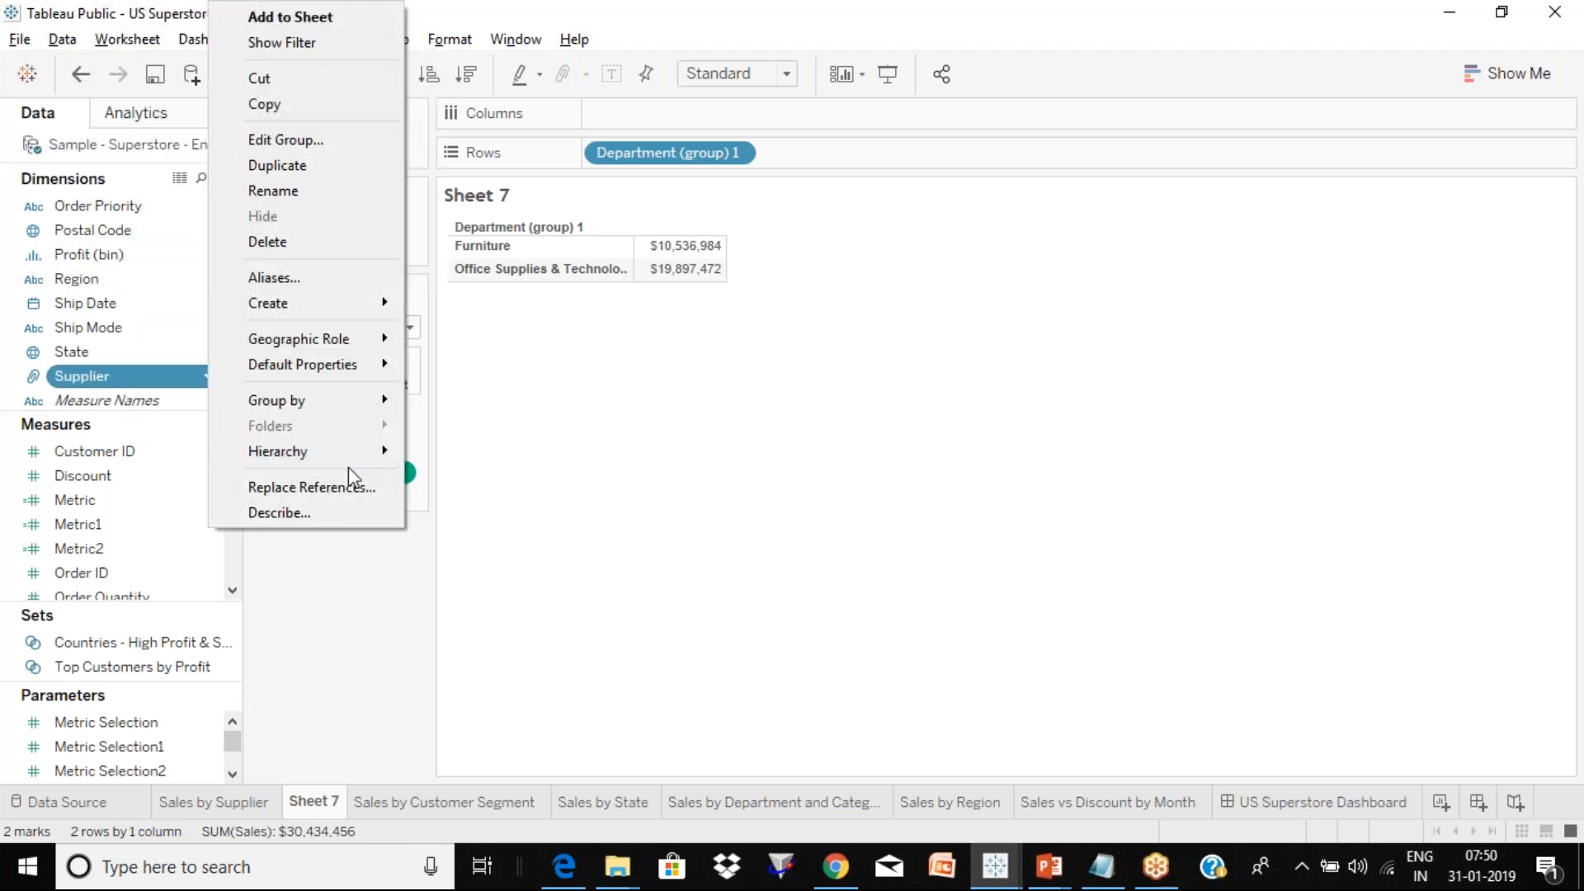
mouse_move(396, 461)
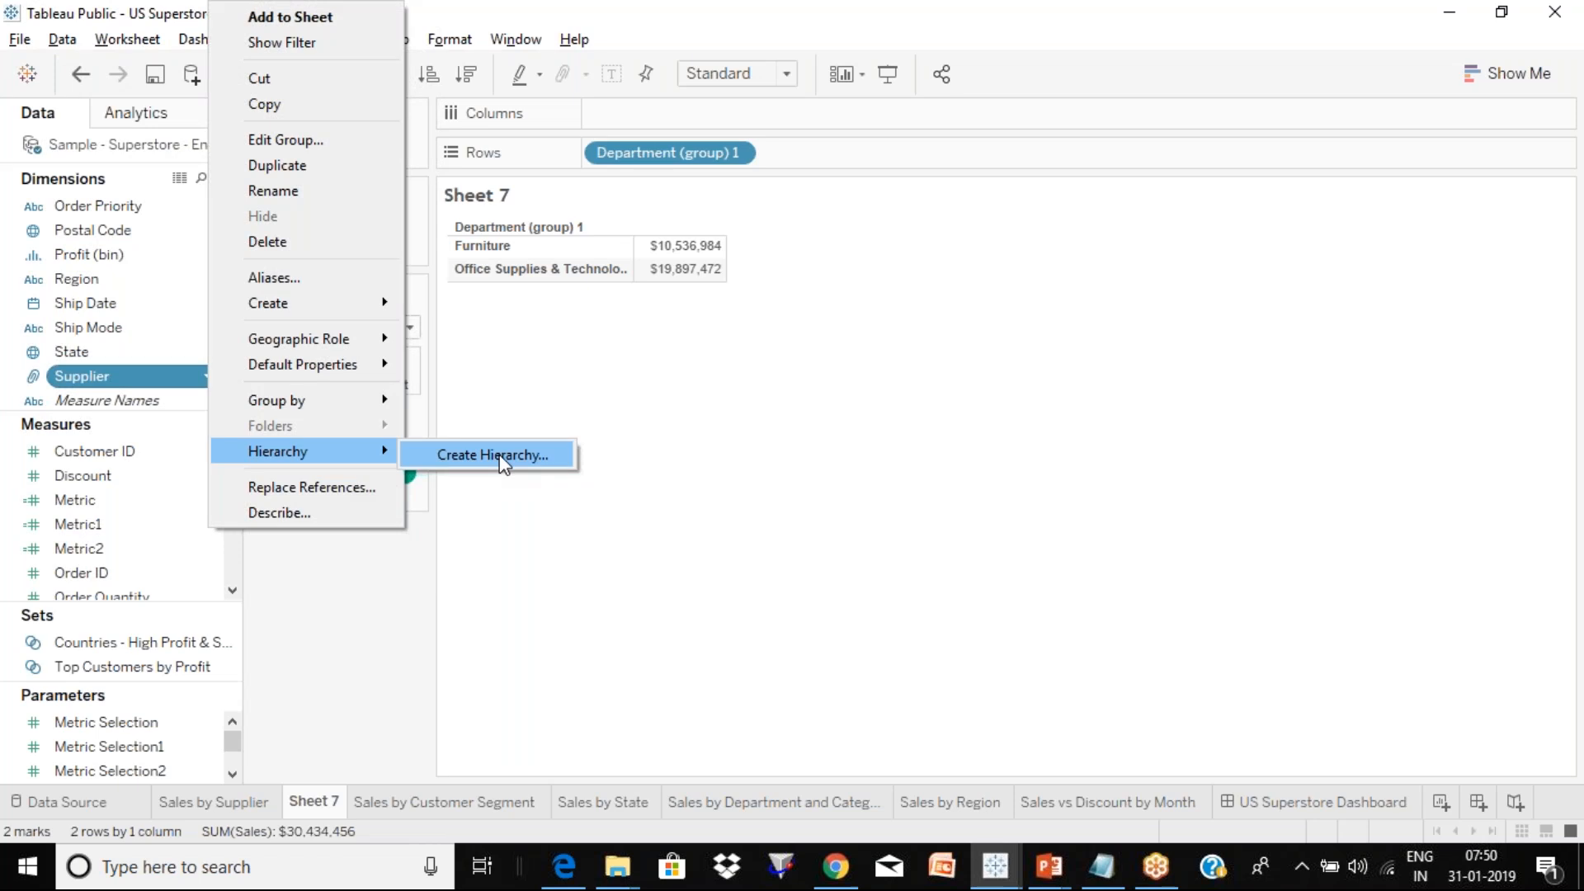
key("Escape")
key("Escape")
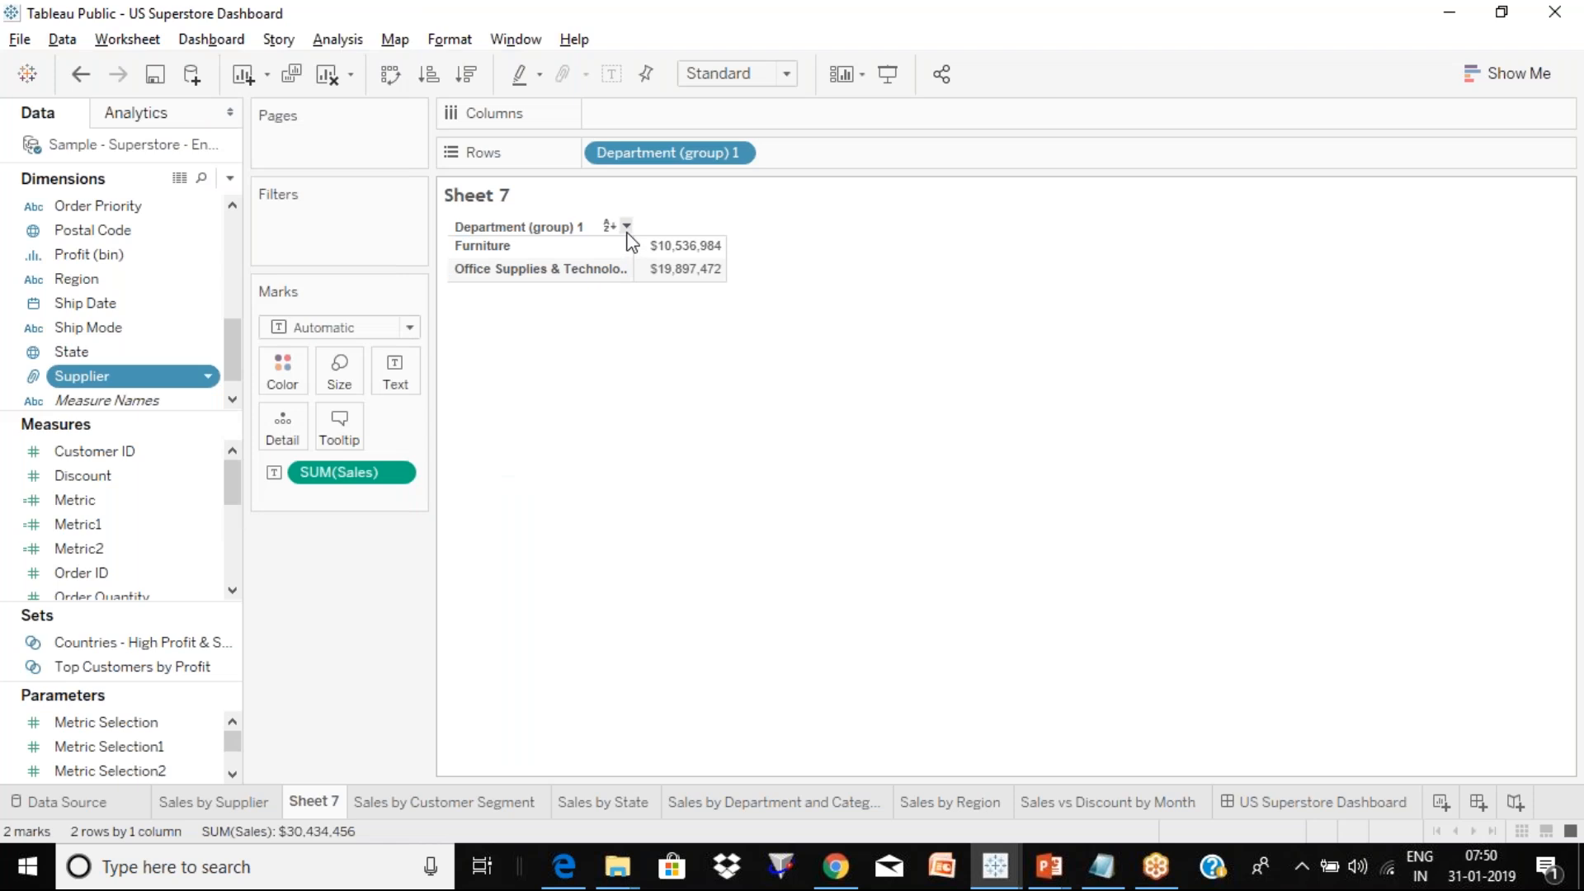
Add a new worksheet and create a hierarchy named Country Hierarchy from the Country / Region dimension.
right_click(313, 804)
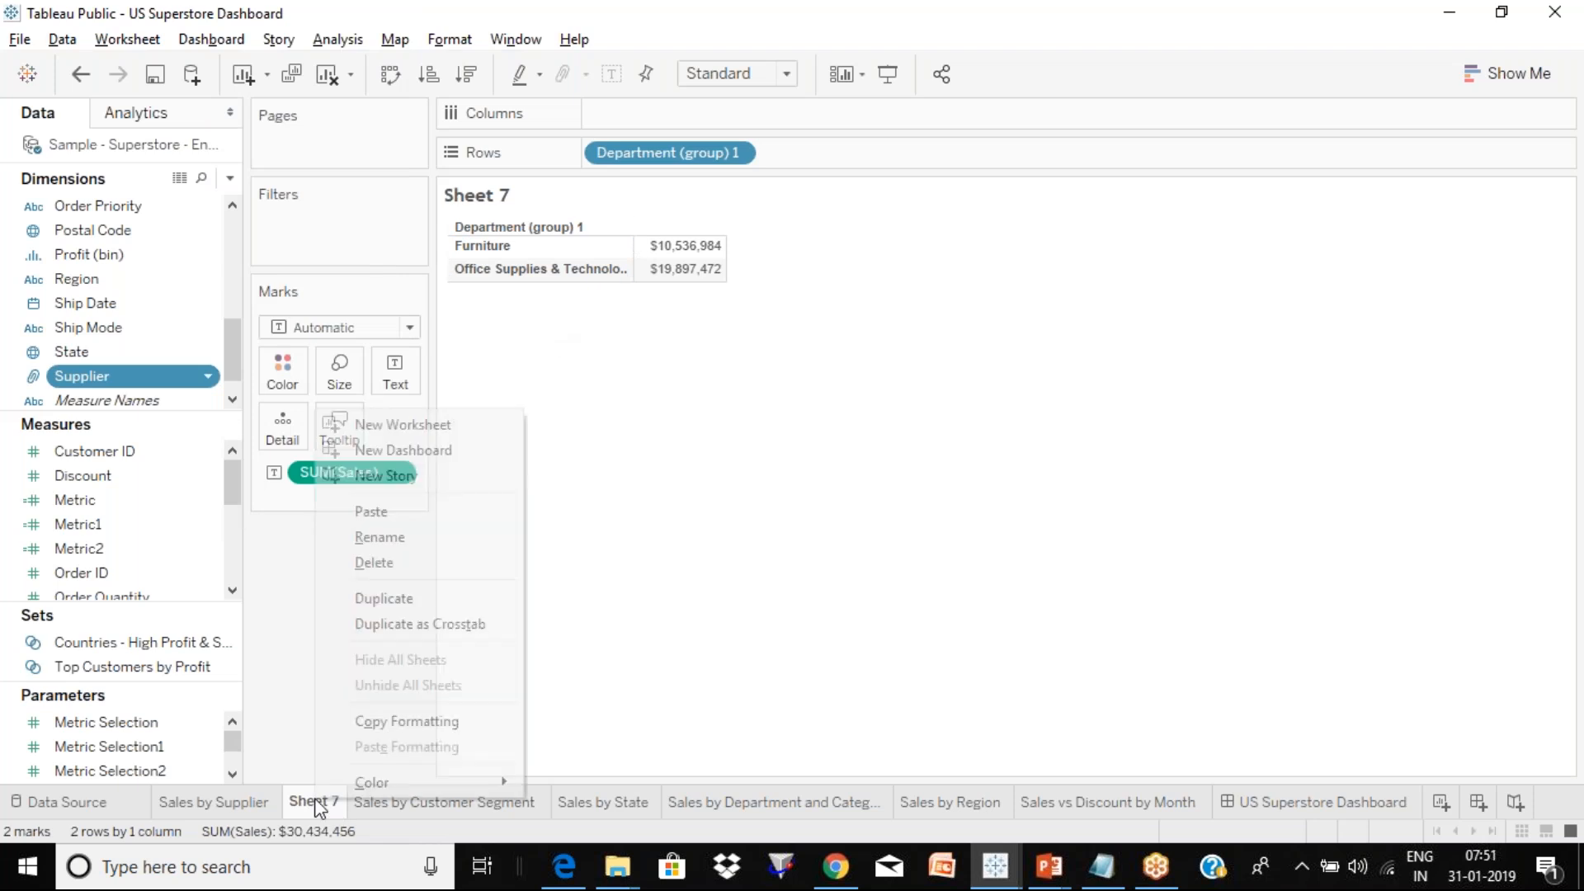
left_click(403, 424)
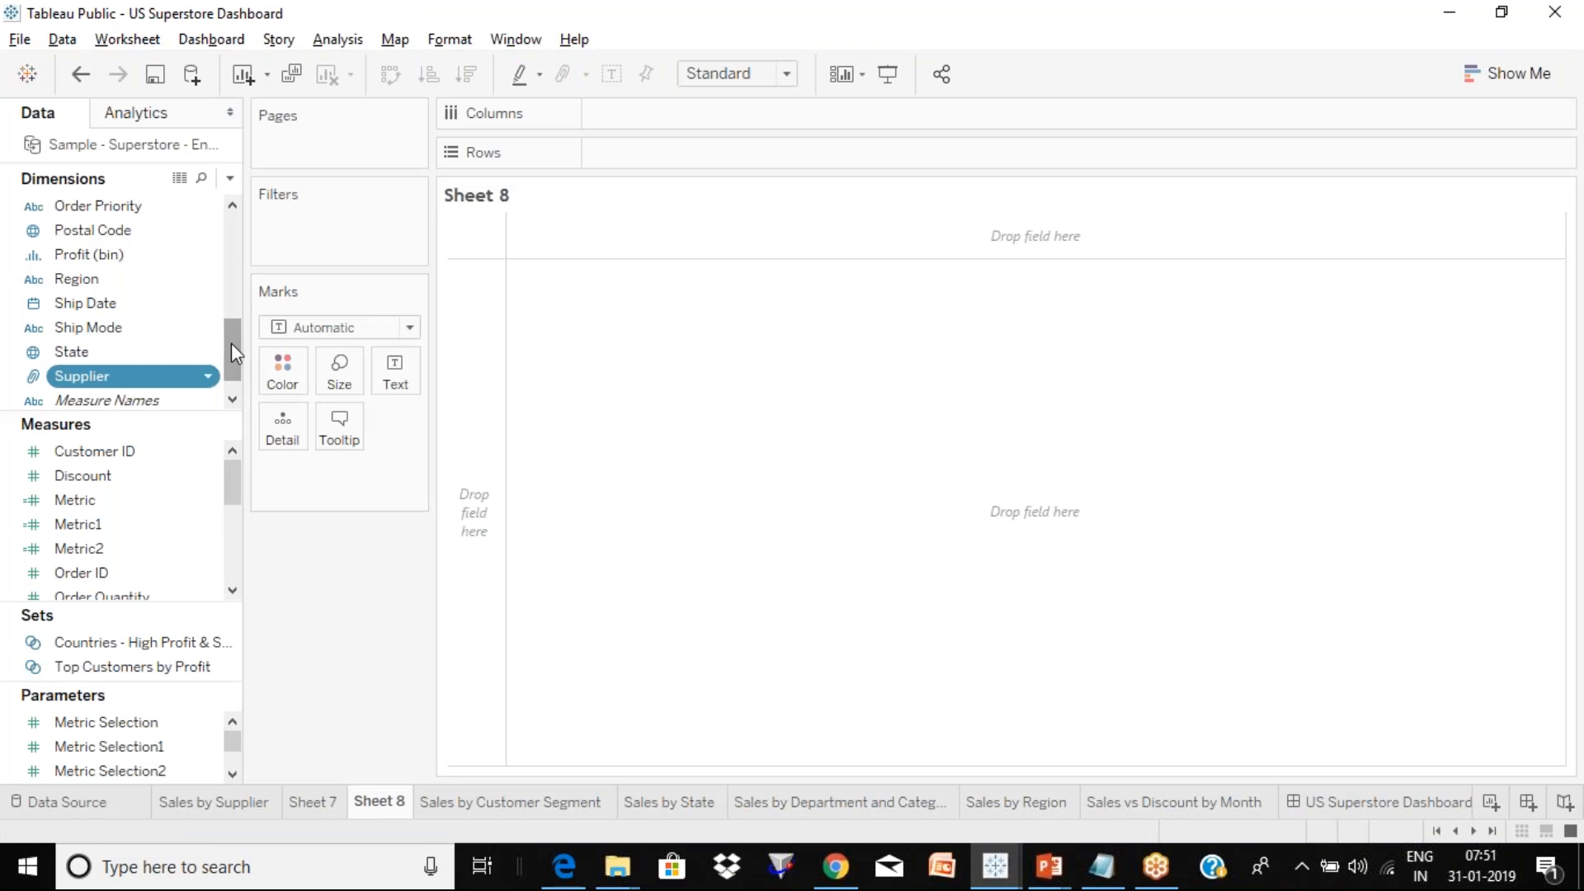
left_click_drag(231, 338, 241, 231)
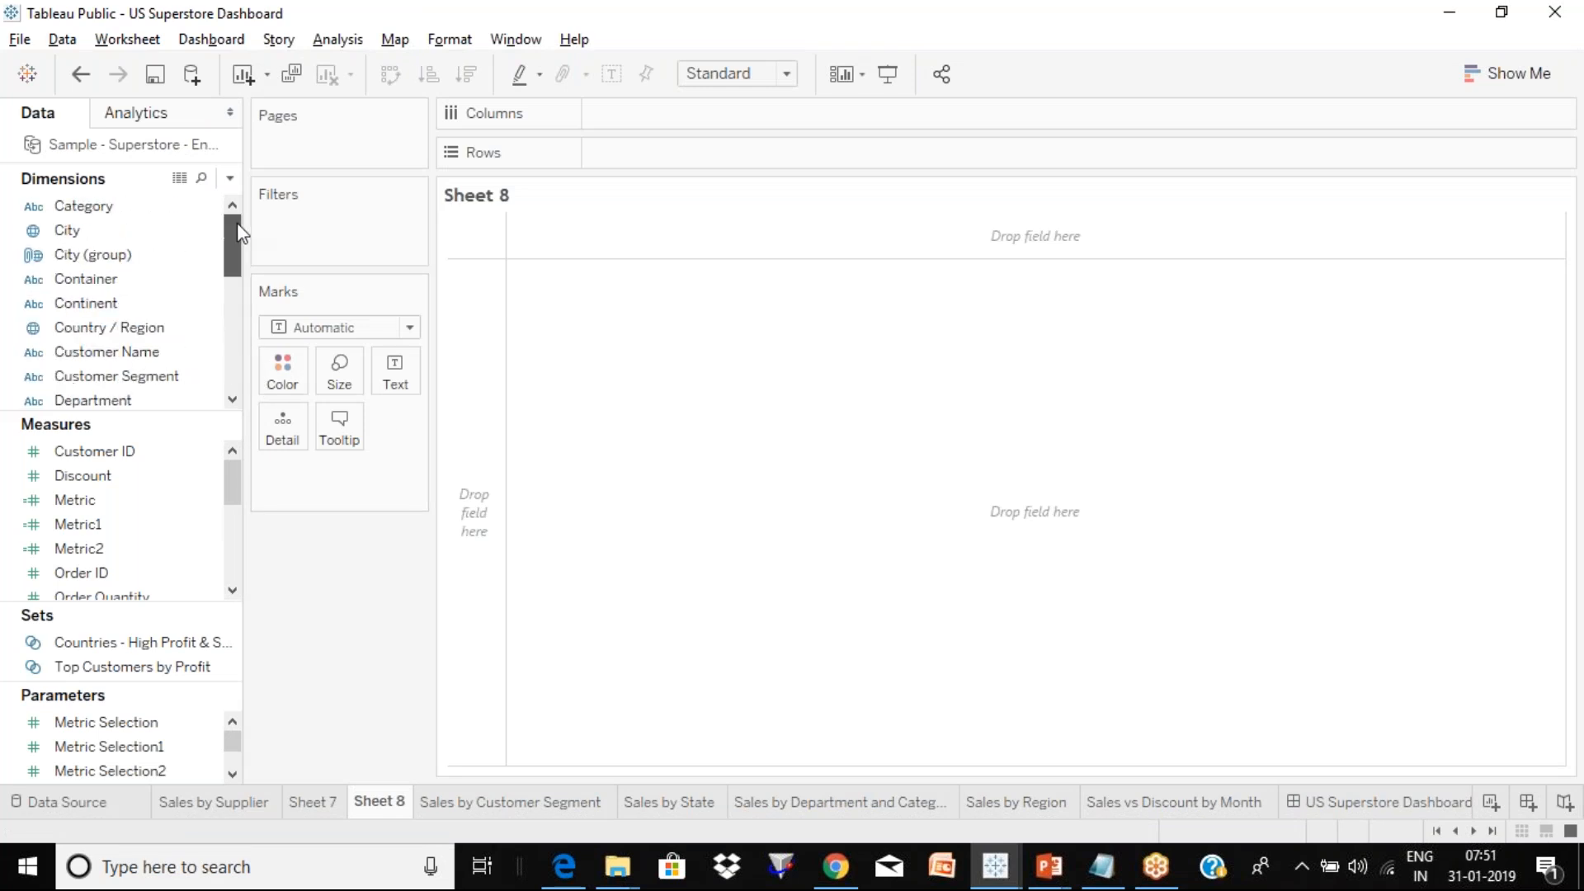
left_click(216, 228)
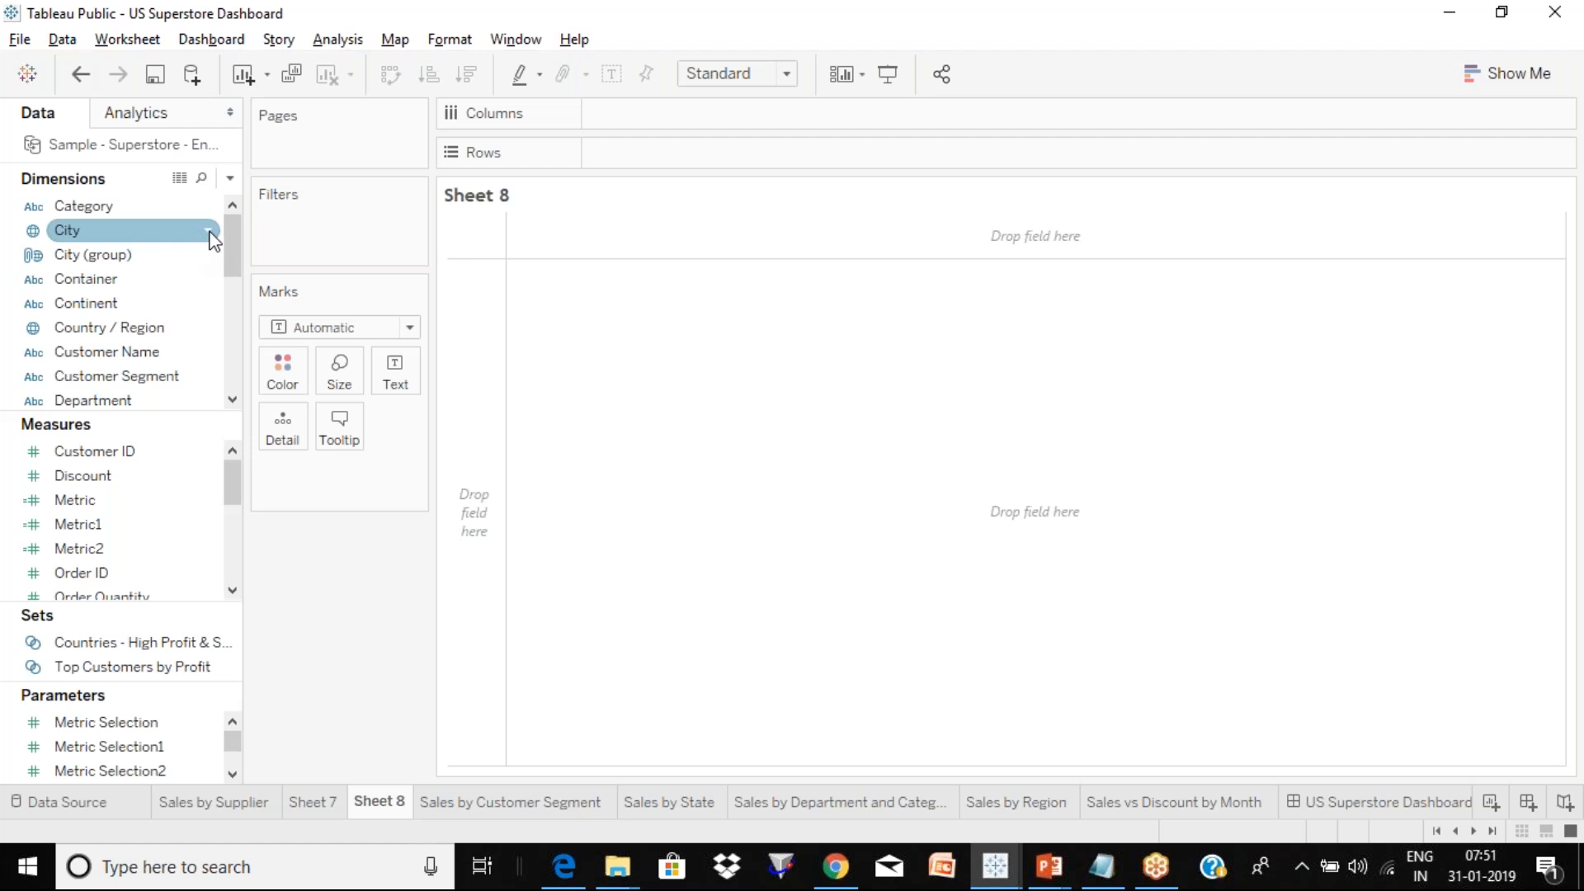
left_click(208, 329)
mouse_move(343, 728)
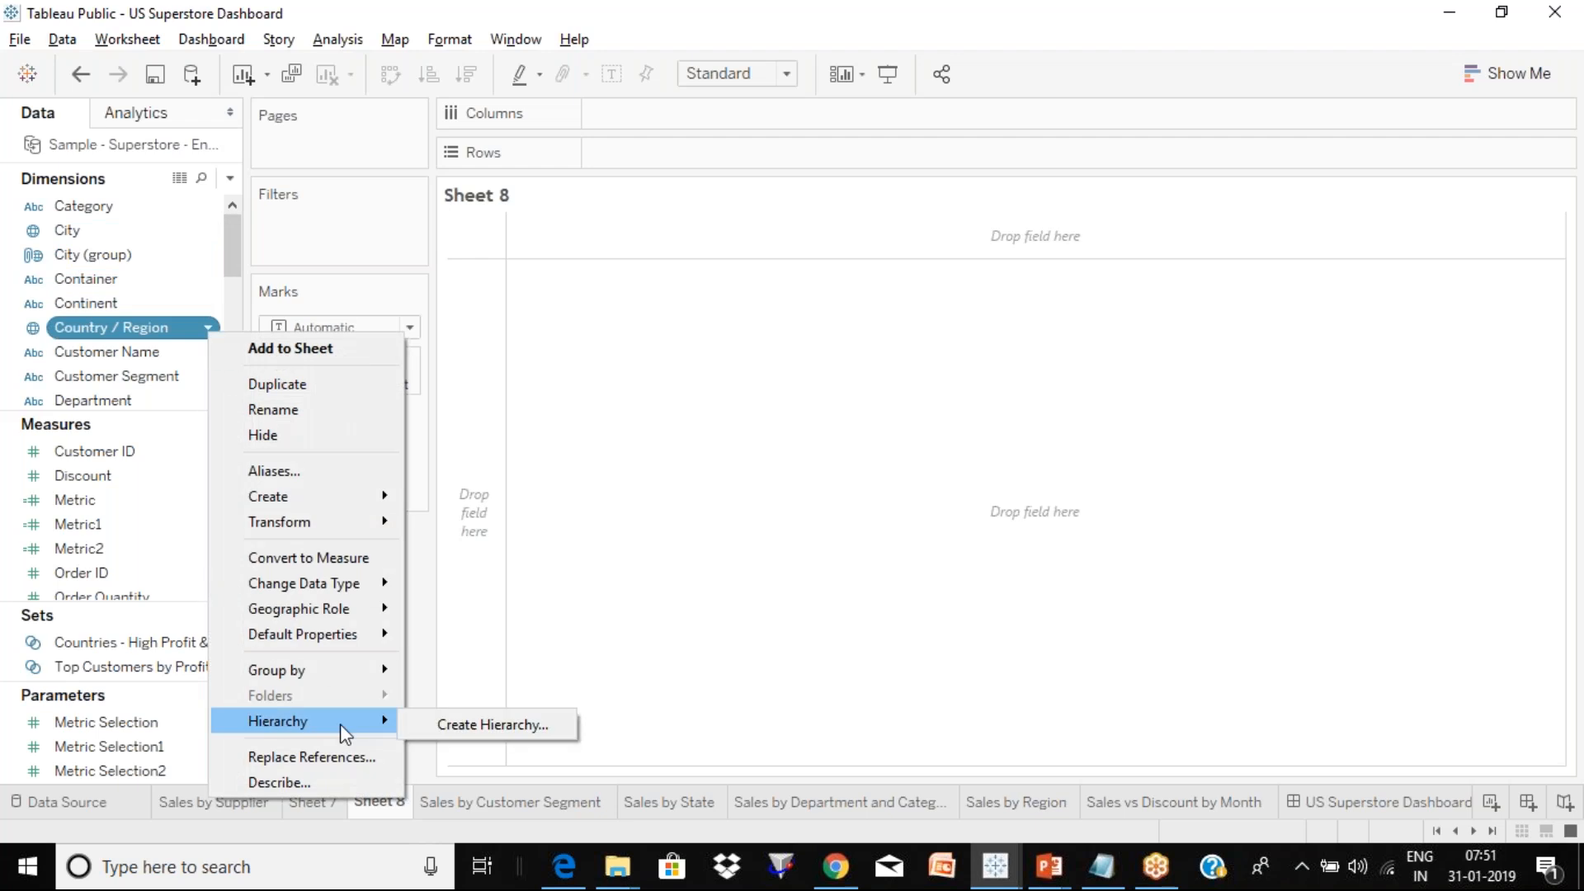
left_click(485, 732)
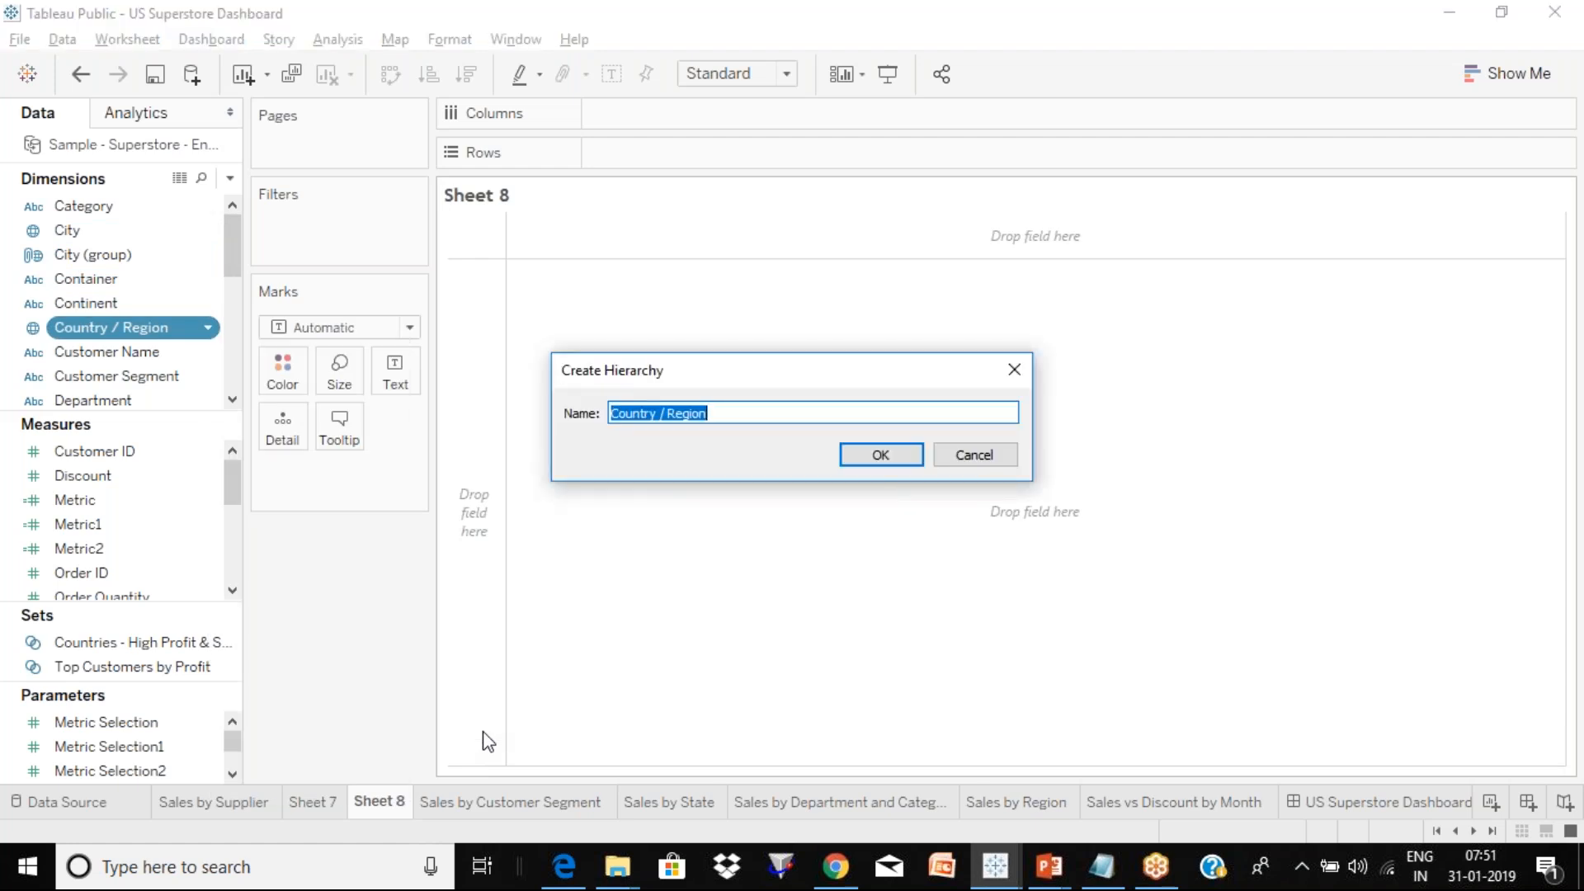
left_click(739, 418)
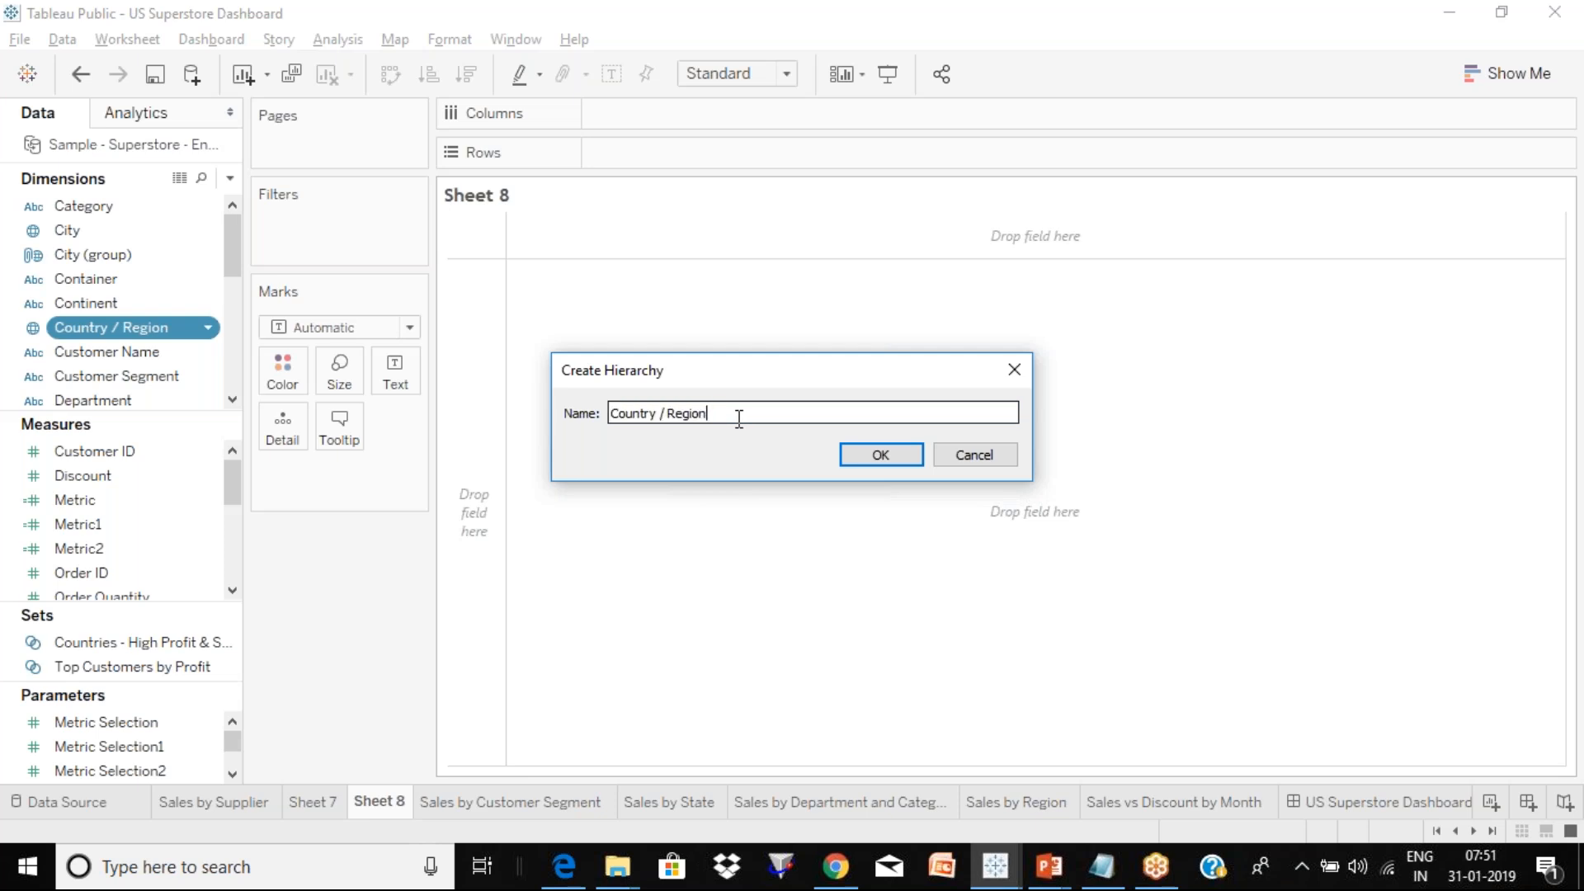
key("BackSpace")
key("BackSpace")
key("BackSpace")
key("BackSpace")
key("BackSpace")
key("BackSpace")
key("BackSpace")
key("BackSpace")
type("Hierarchy")
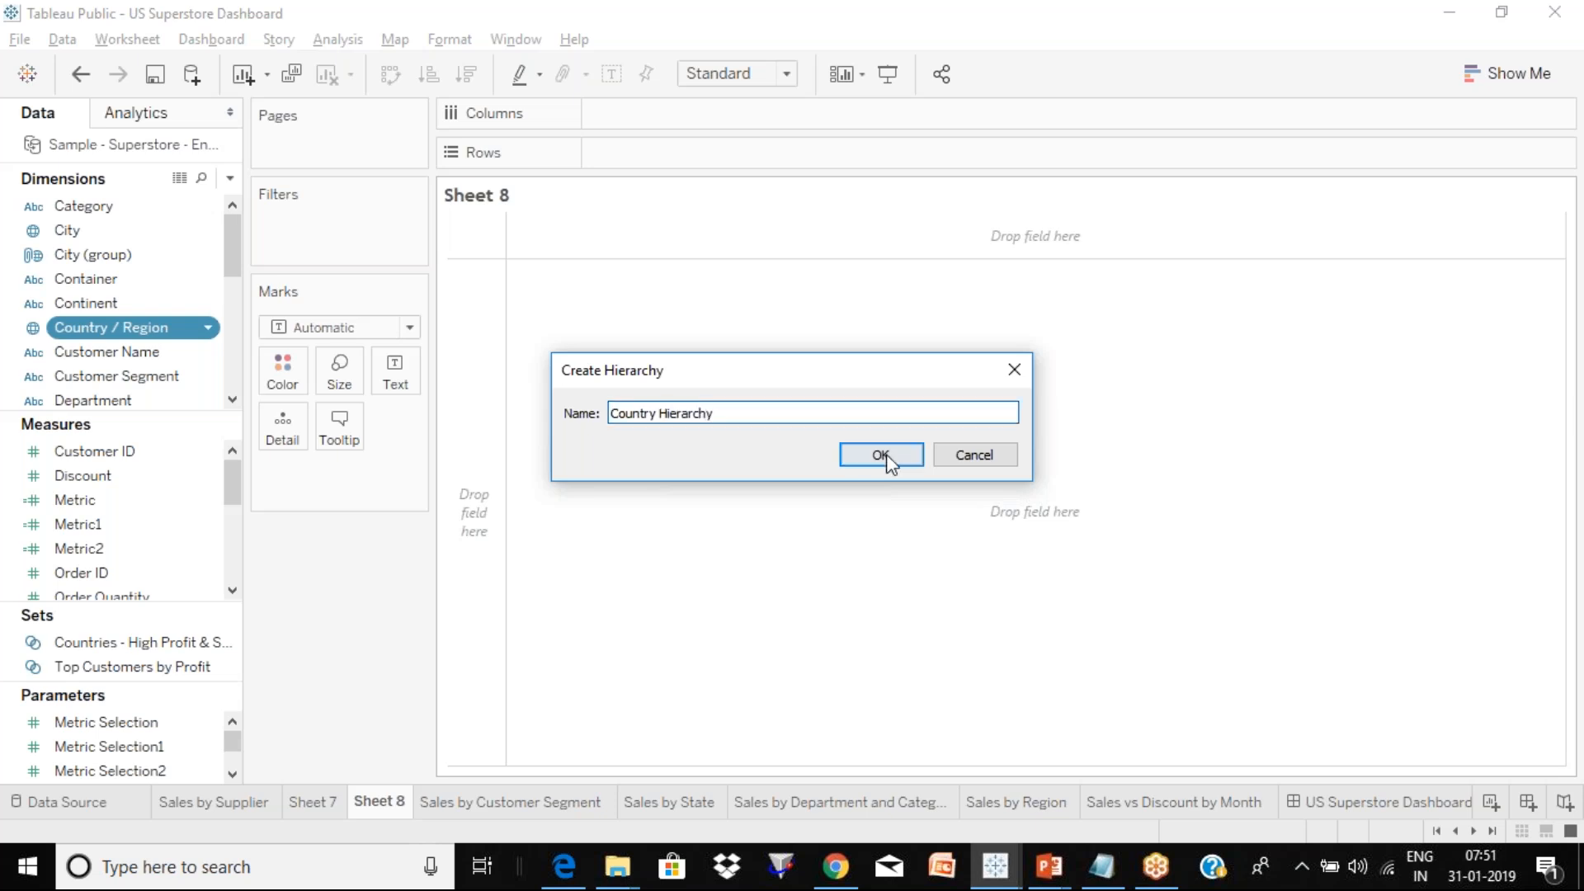
left_click(897, 453)
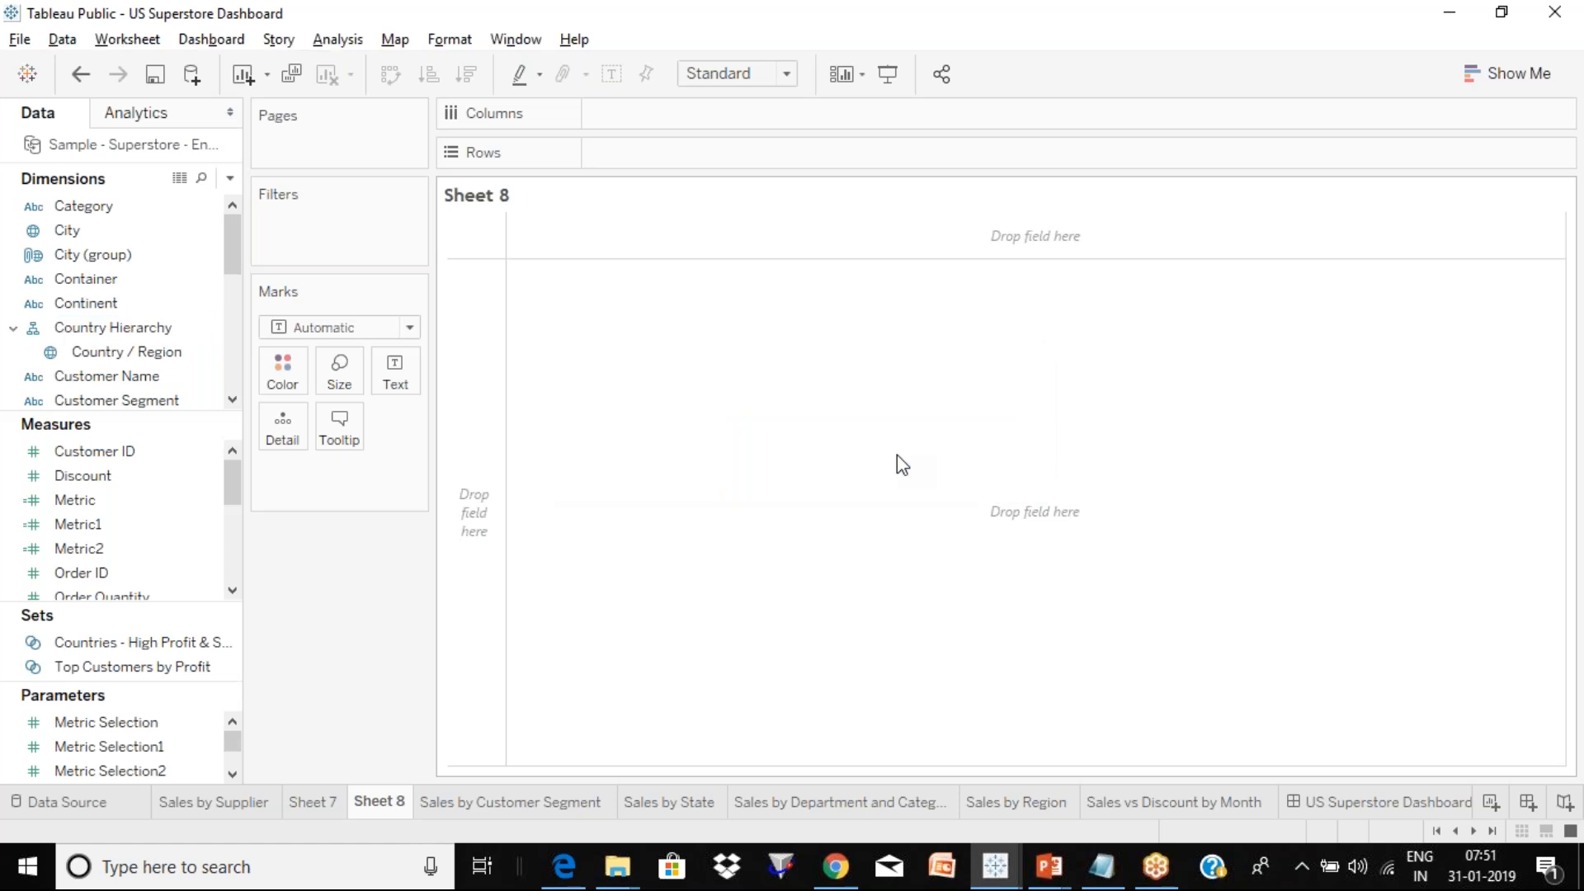
Add the State dimension to Country Hierarchy.
left_click(40, 336)
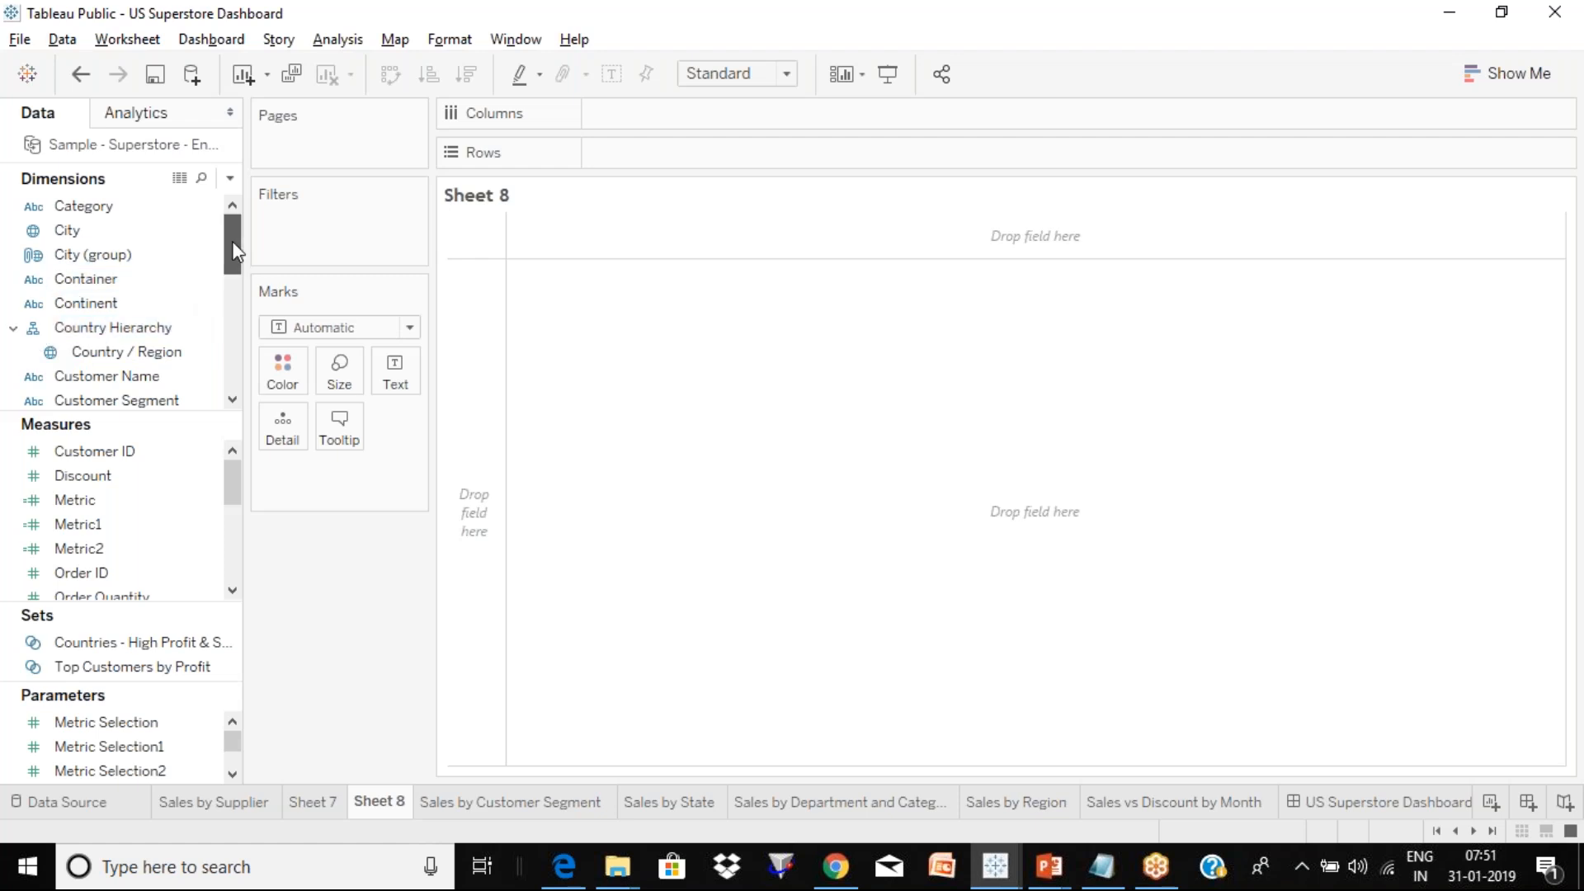
left_click_drag(234, 248, 234, 261)
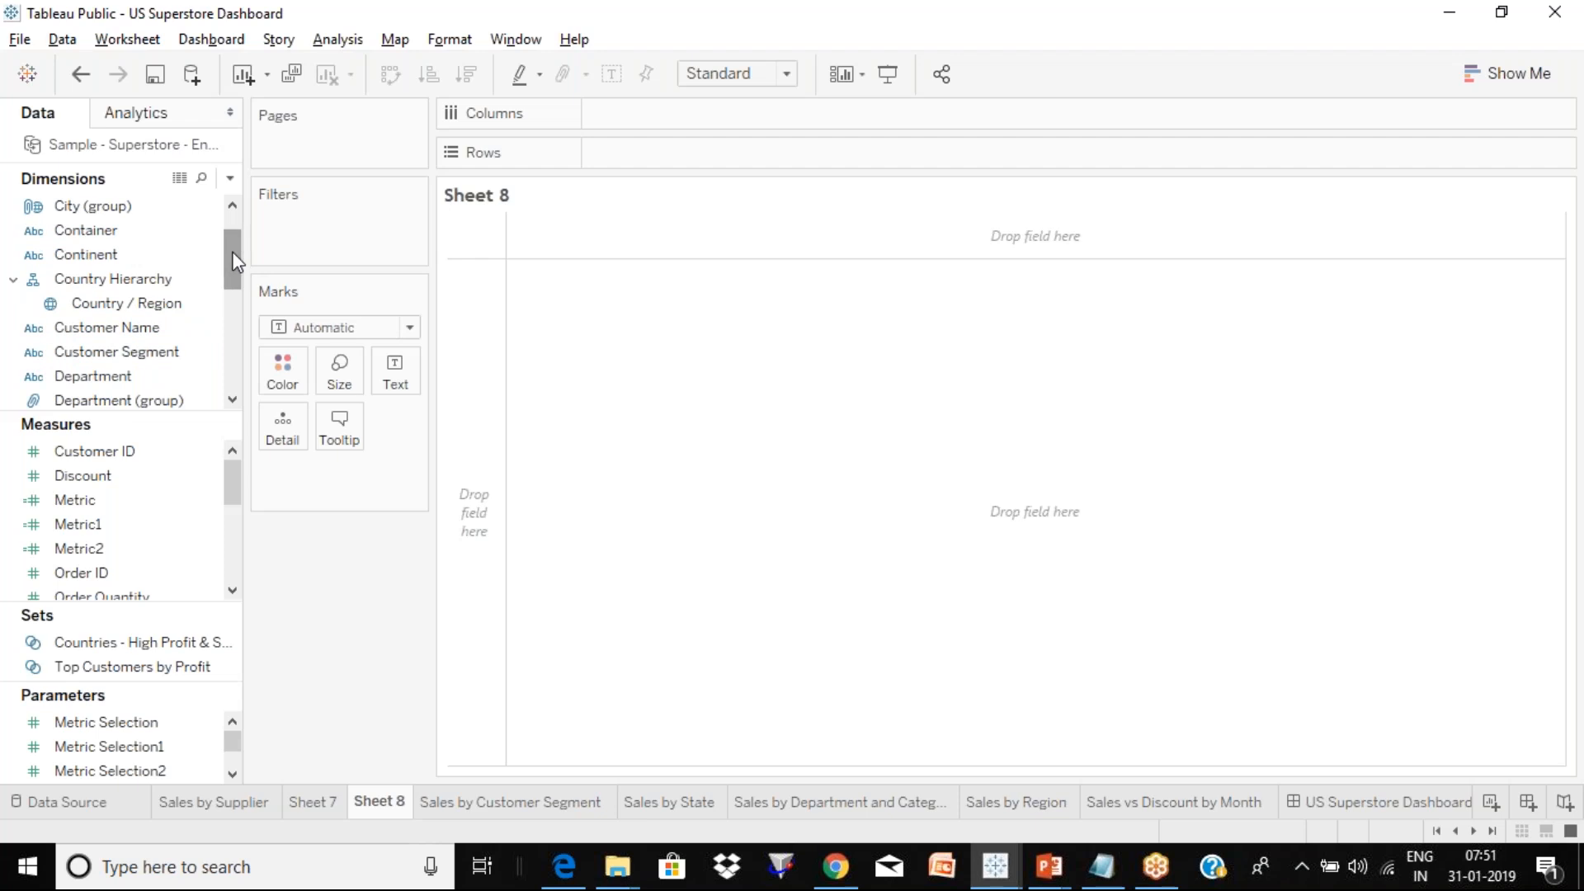
left_click(122, 307)
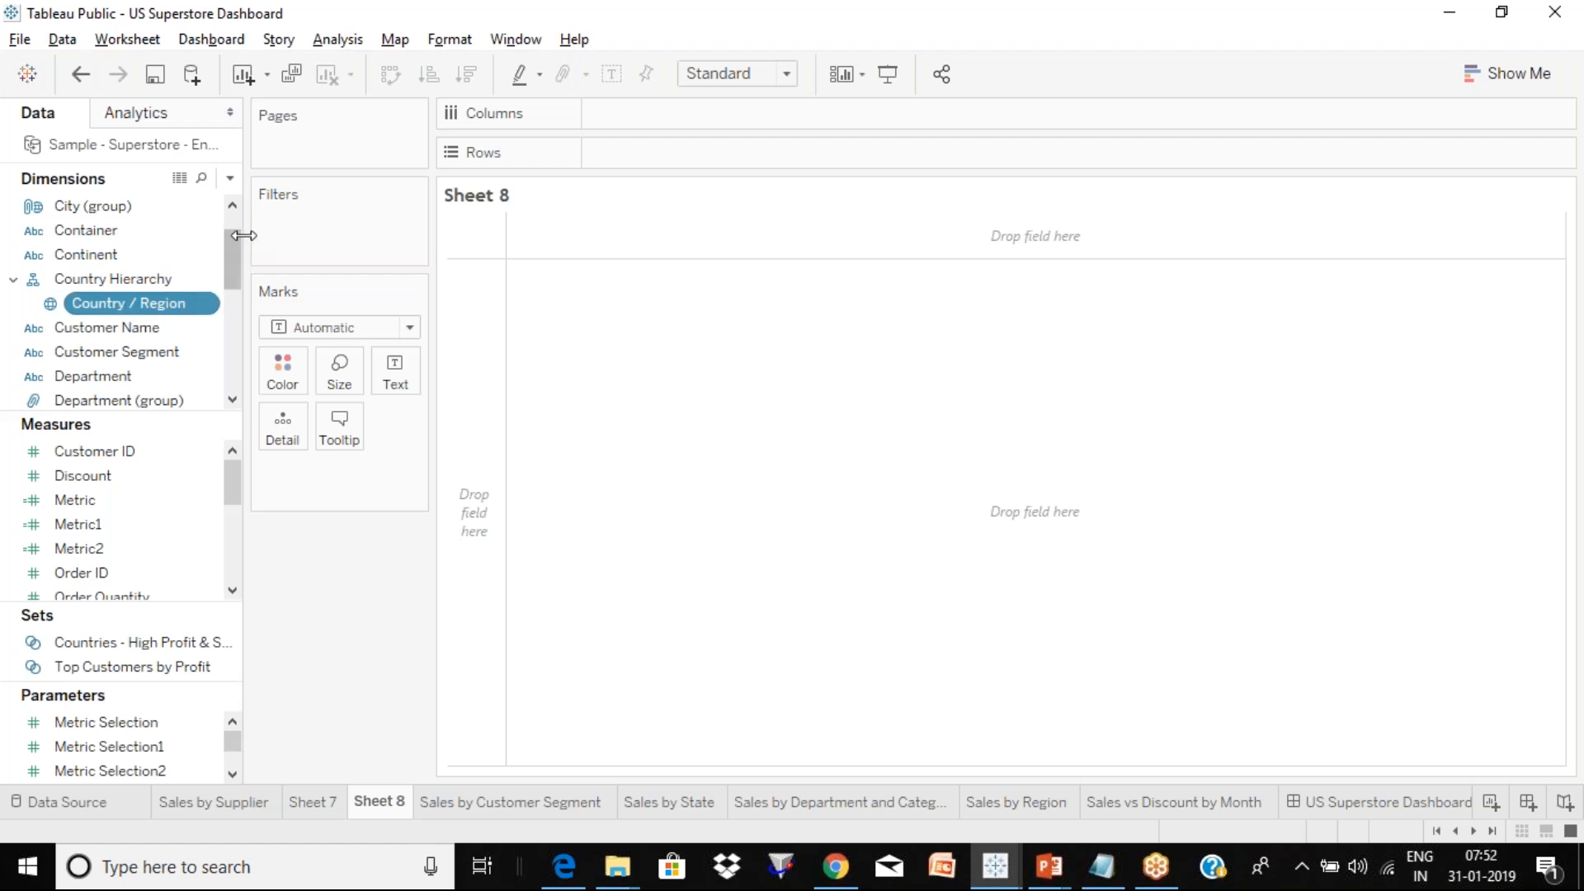
left_click_drag(231, 254, 231, 342)
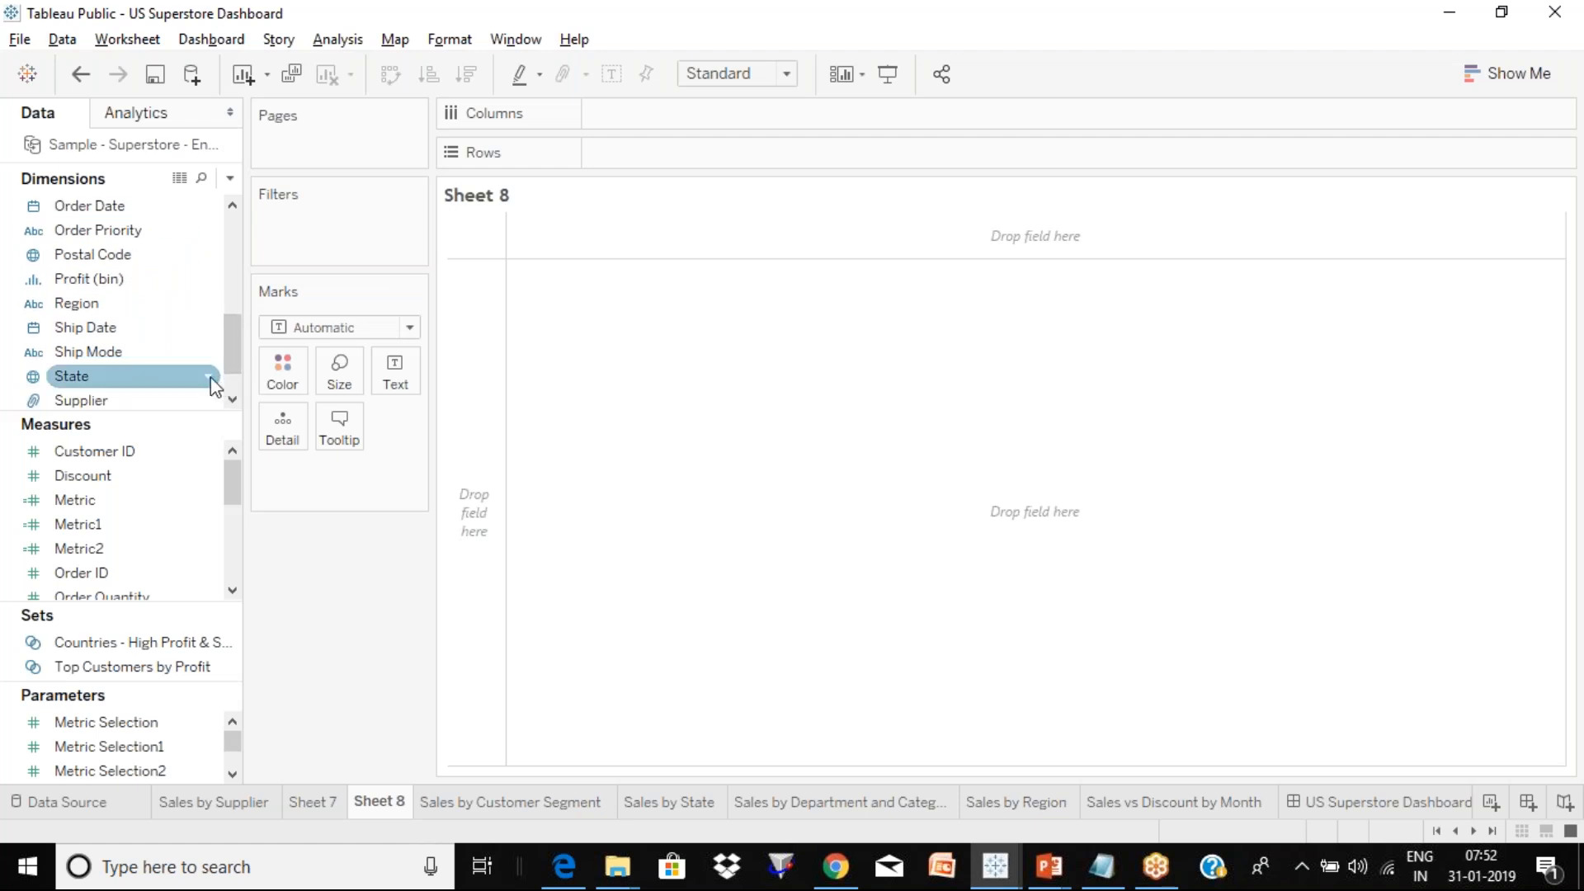
left_click(209, 378)
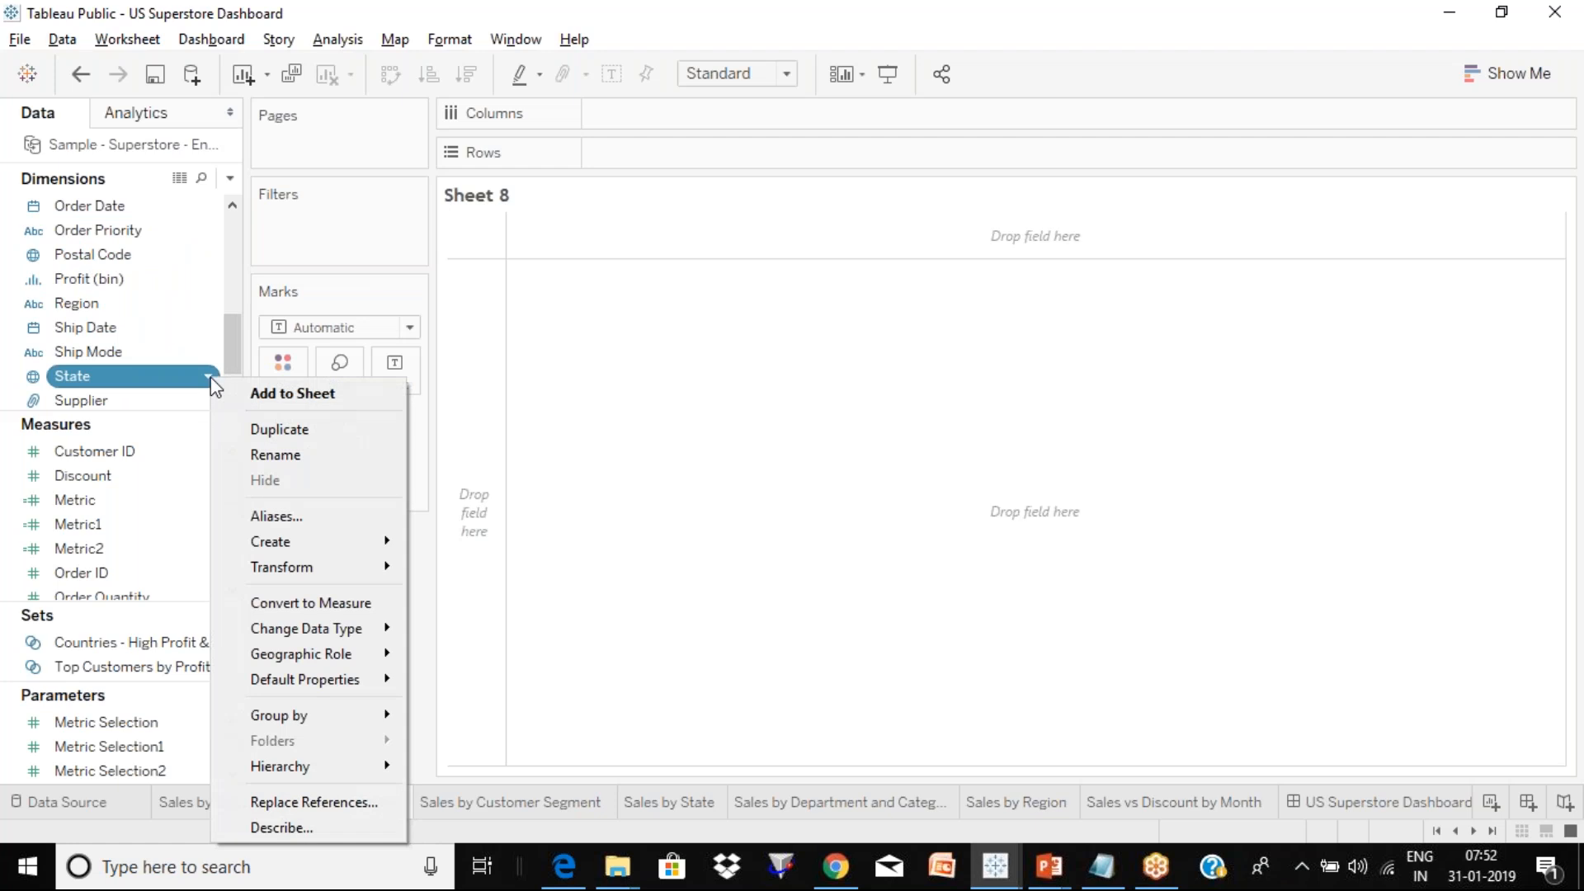
mouse_move(356, 764)
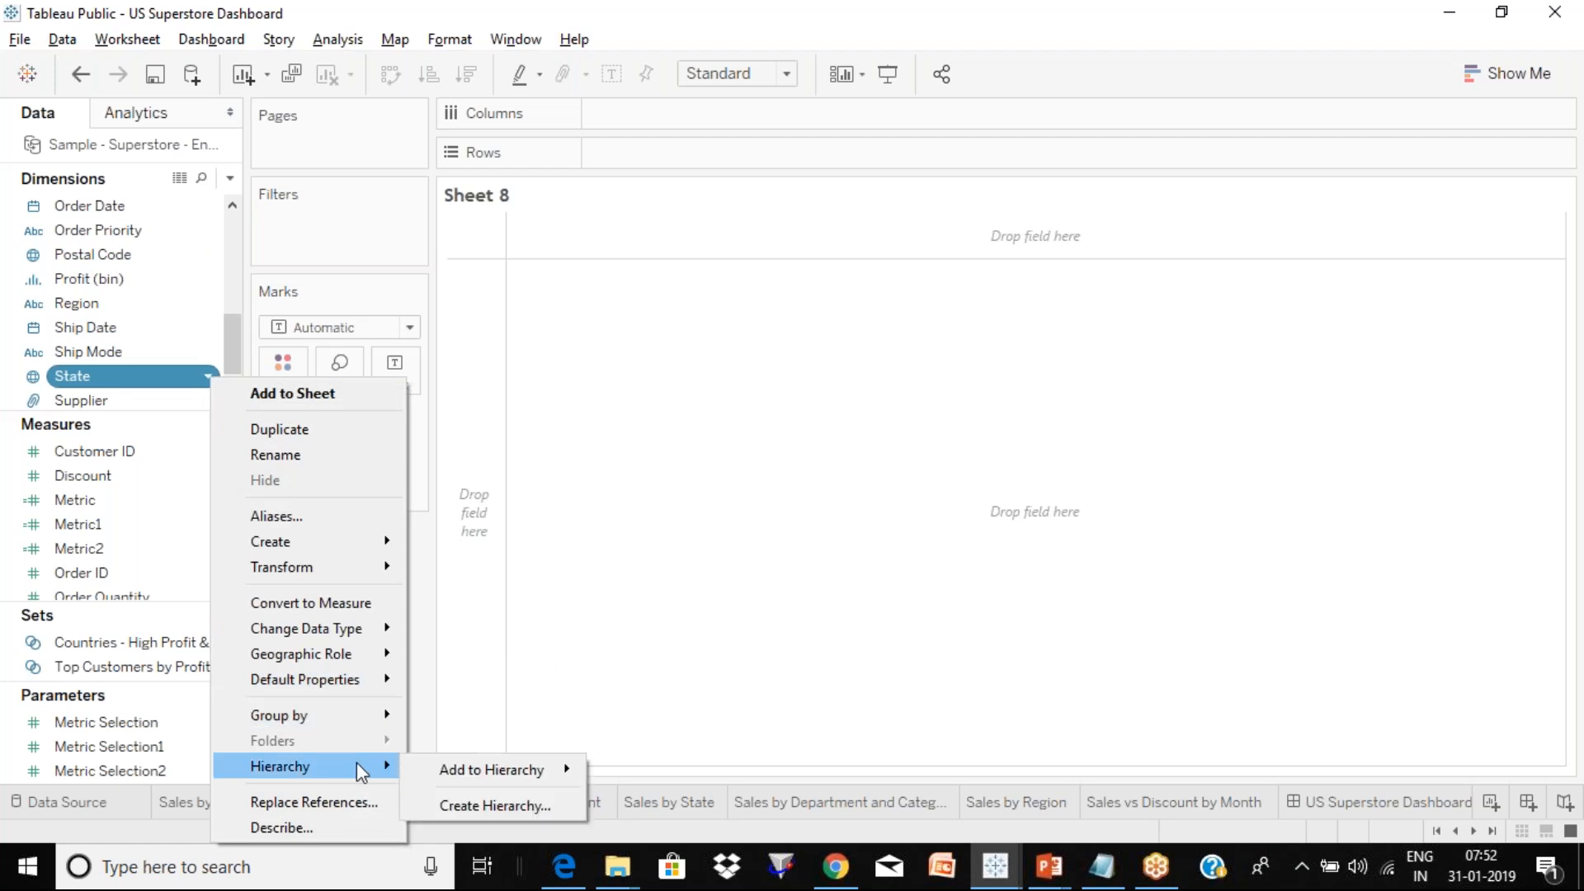
mouse_move(477, 779)
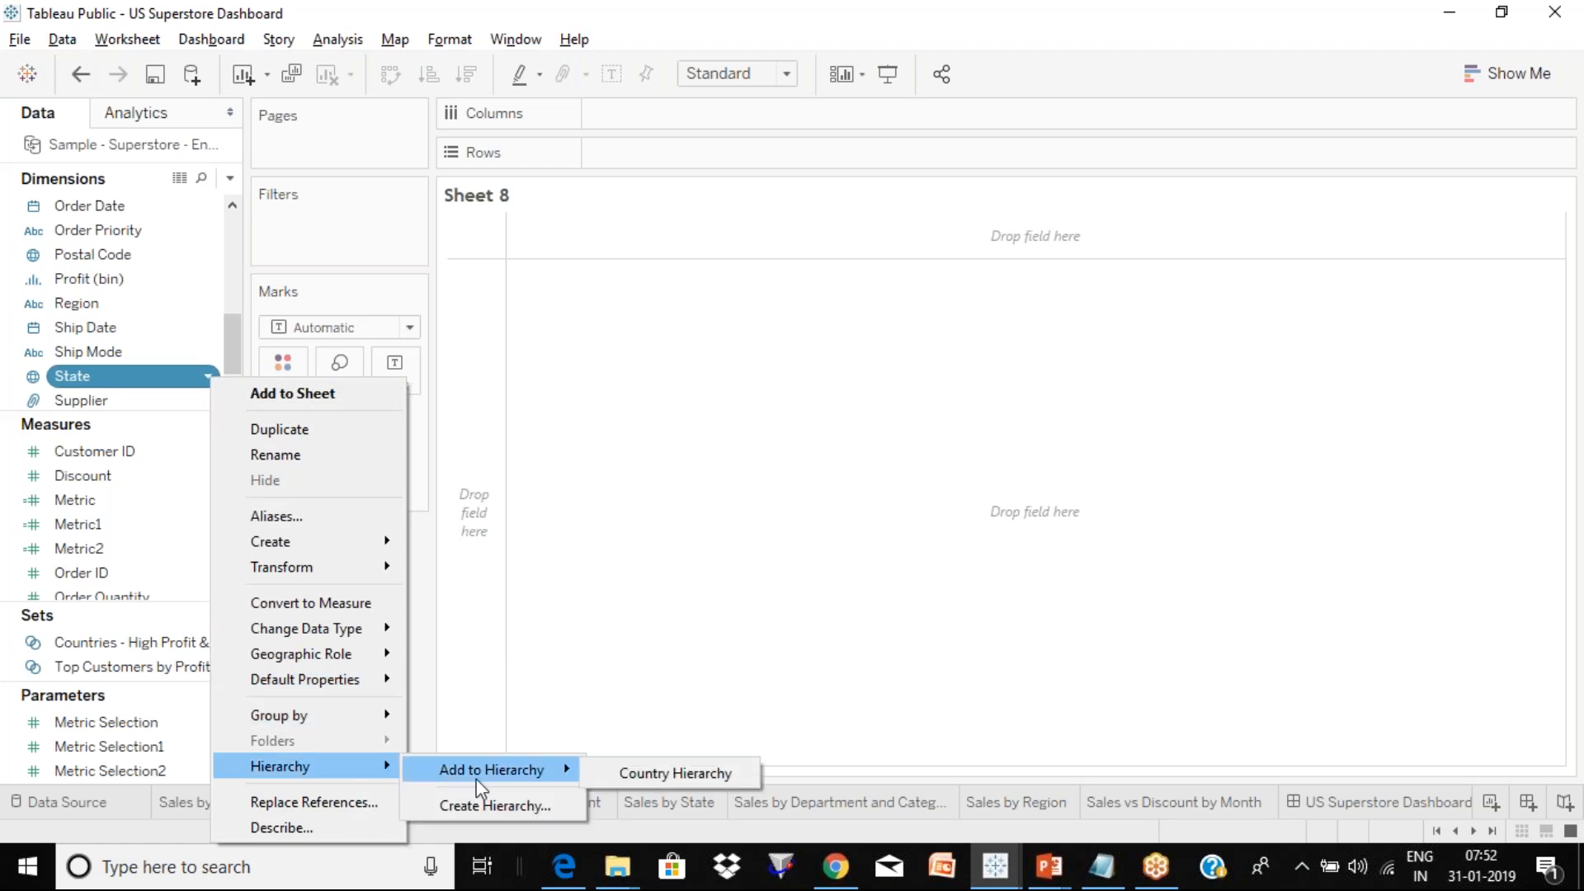
left_click(657, 774)
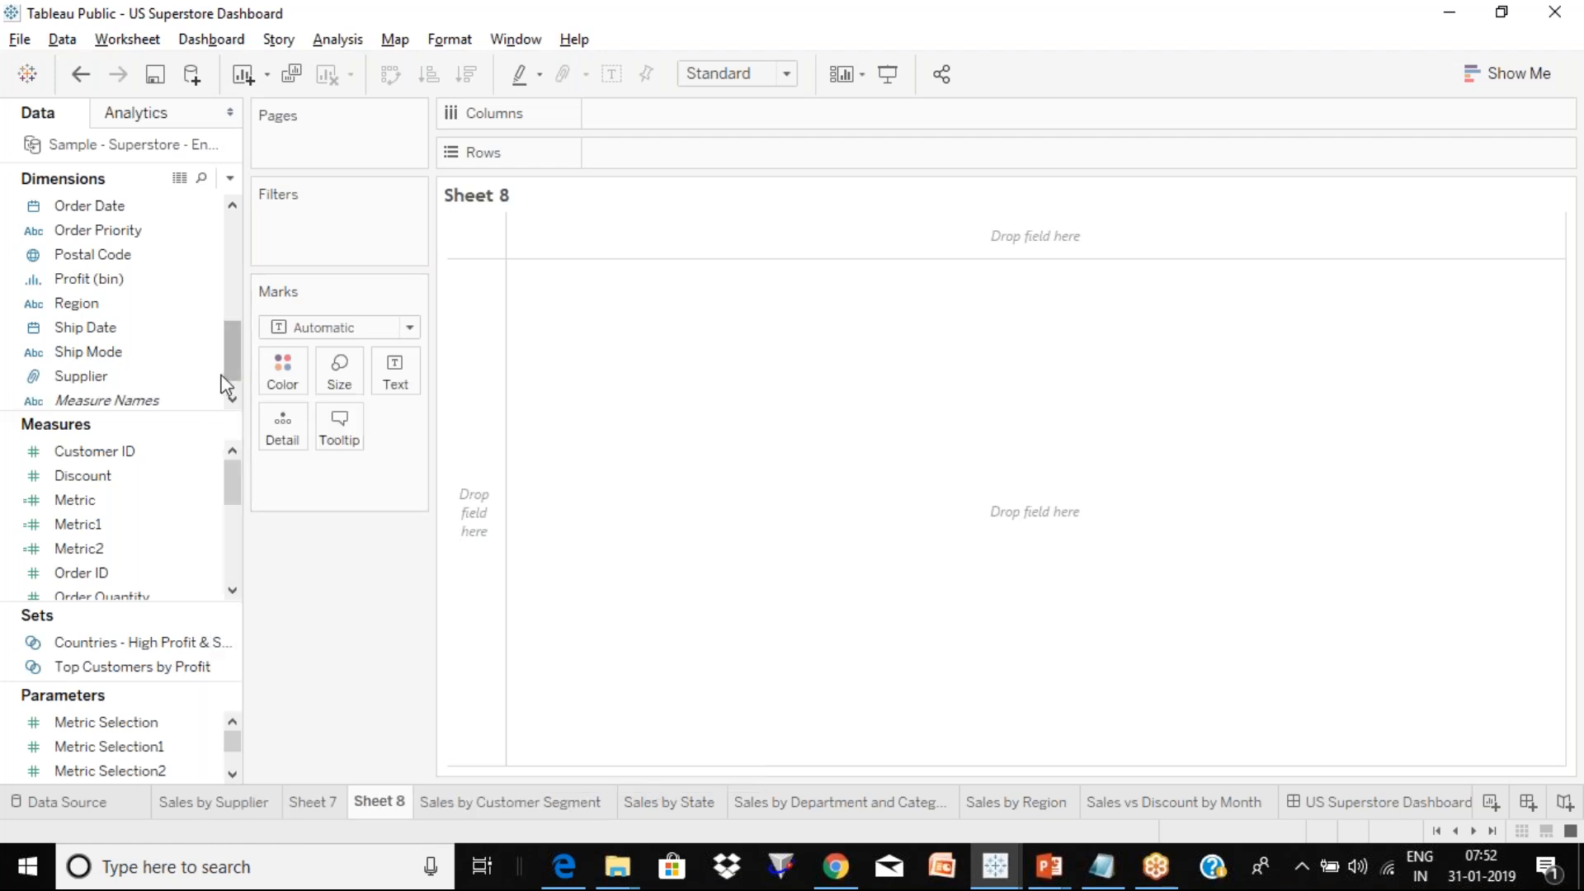
Add the City dimension to Country Hierarchy above Country / Region.
left_click_drag(227, 354, 238, 254)
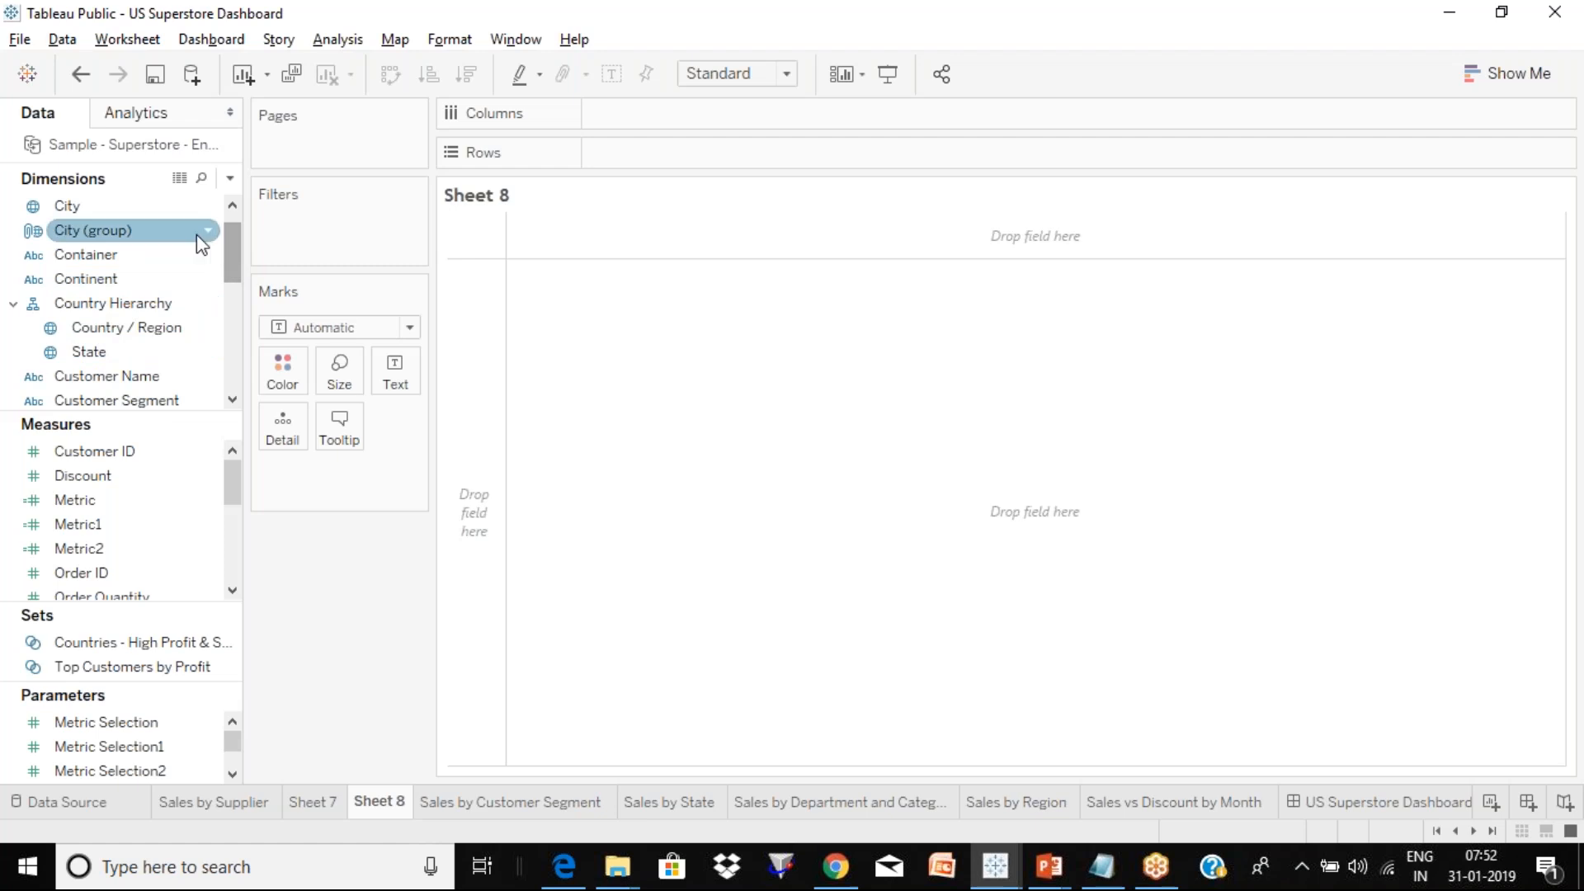
left_click(157, 213)
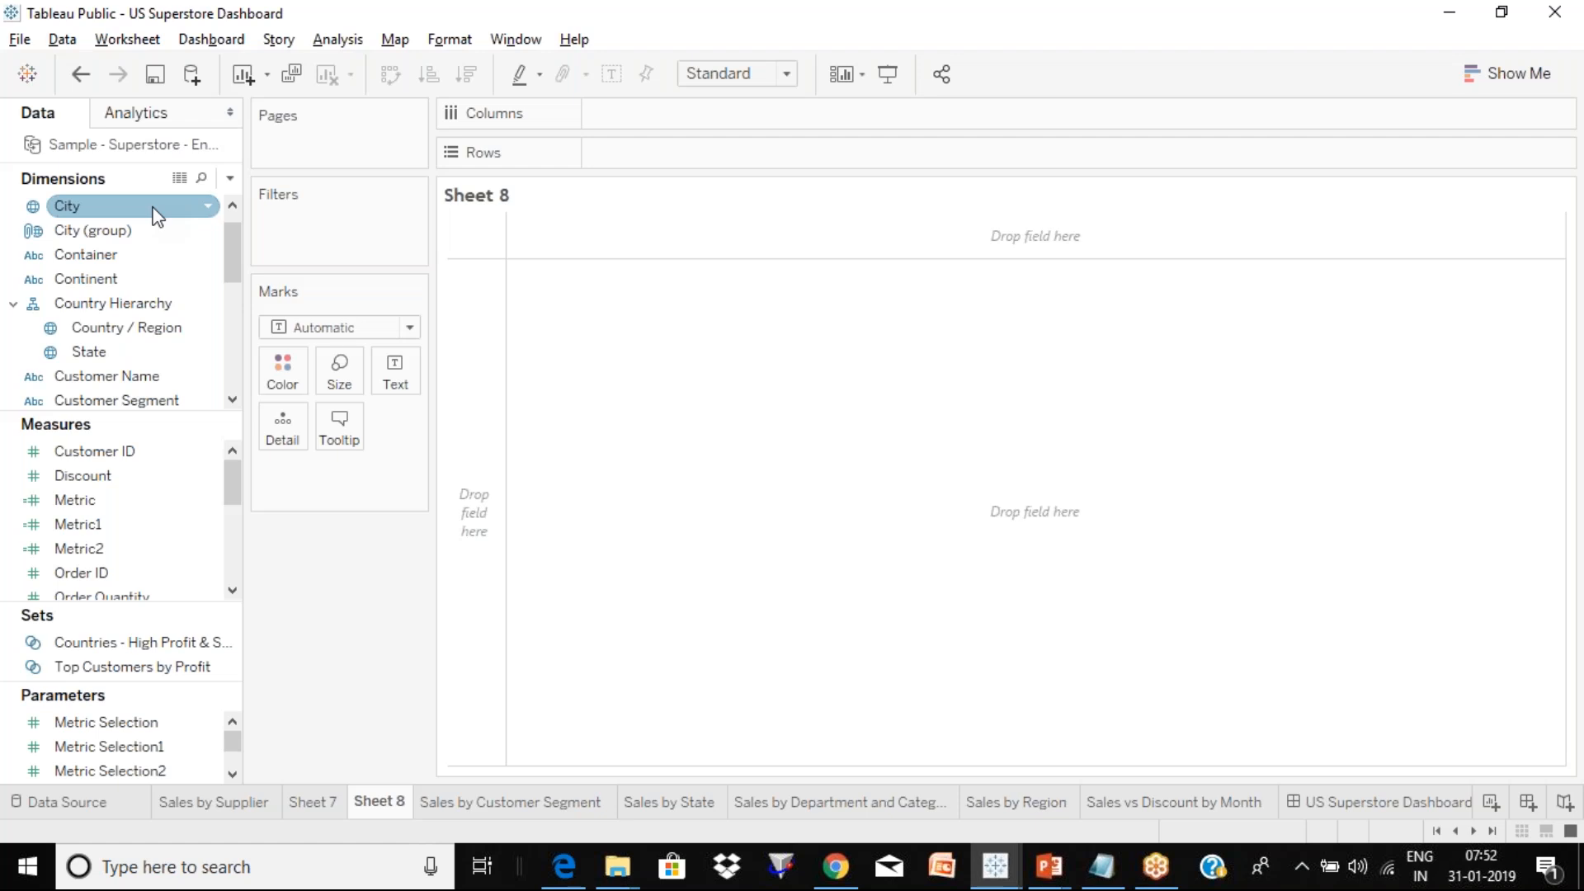
left_click_drag(154, 210, 149, 326)
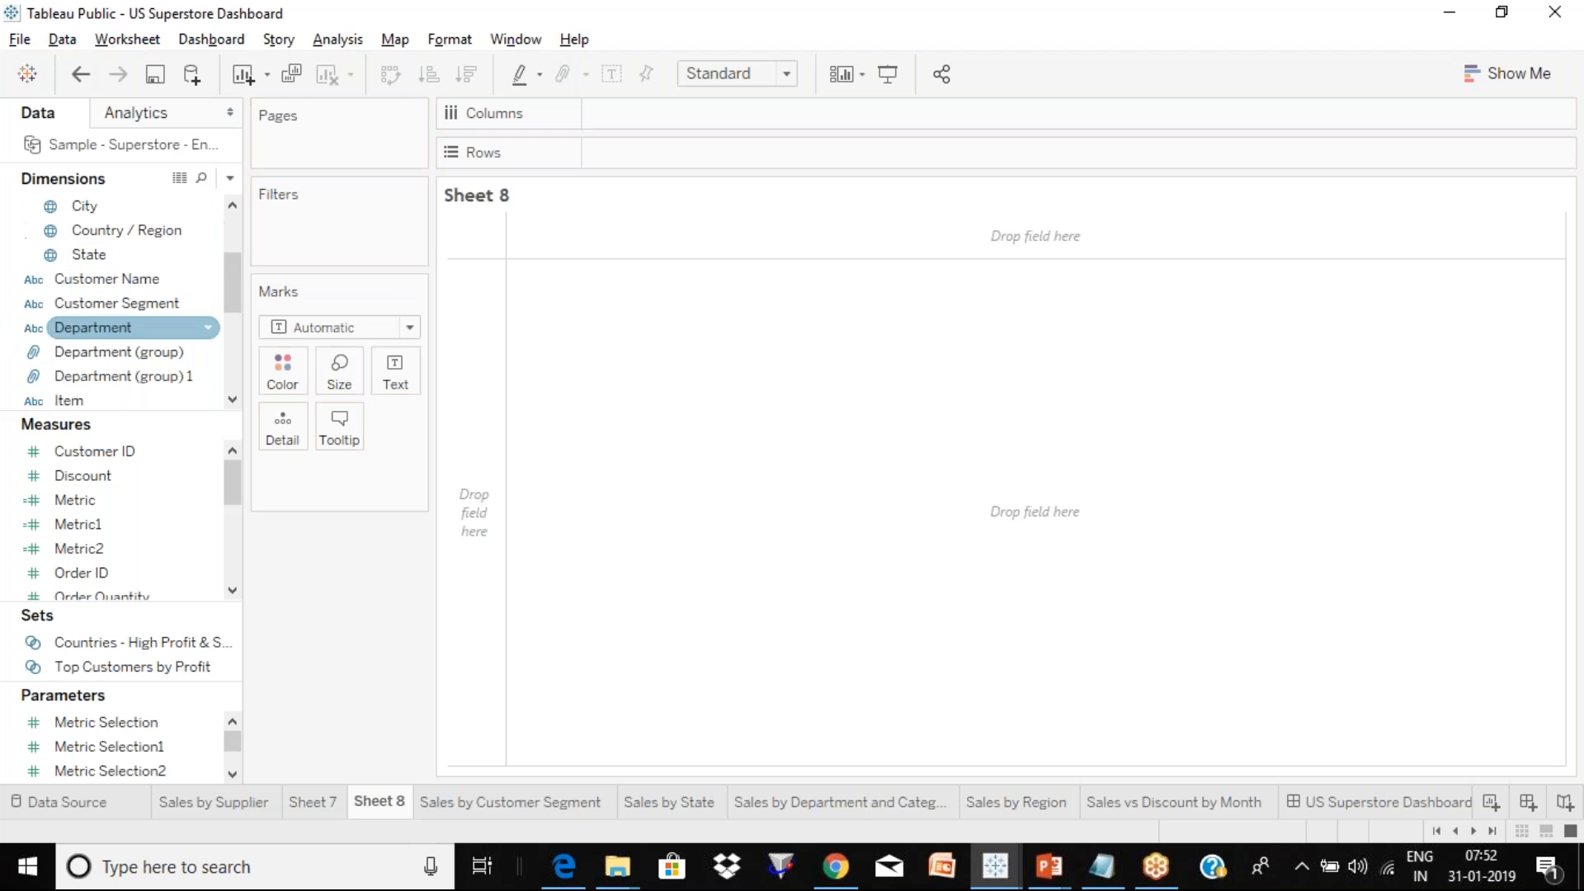
Examine the order of the City, Country / Region and State levels in Country Hierarchy.
left_click_drag(231, 308, 237, 273)
left_click(183, 284)
left_click(106, 306)
left_click(101, 325)
left_click(91, 376)
left_click(98, 354)
left_click(85, 328)
left_click(98, 375)
left_click(93, 349)
left_click(116, 306)
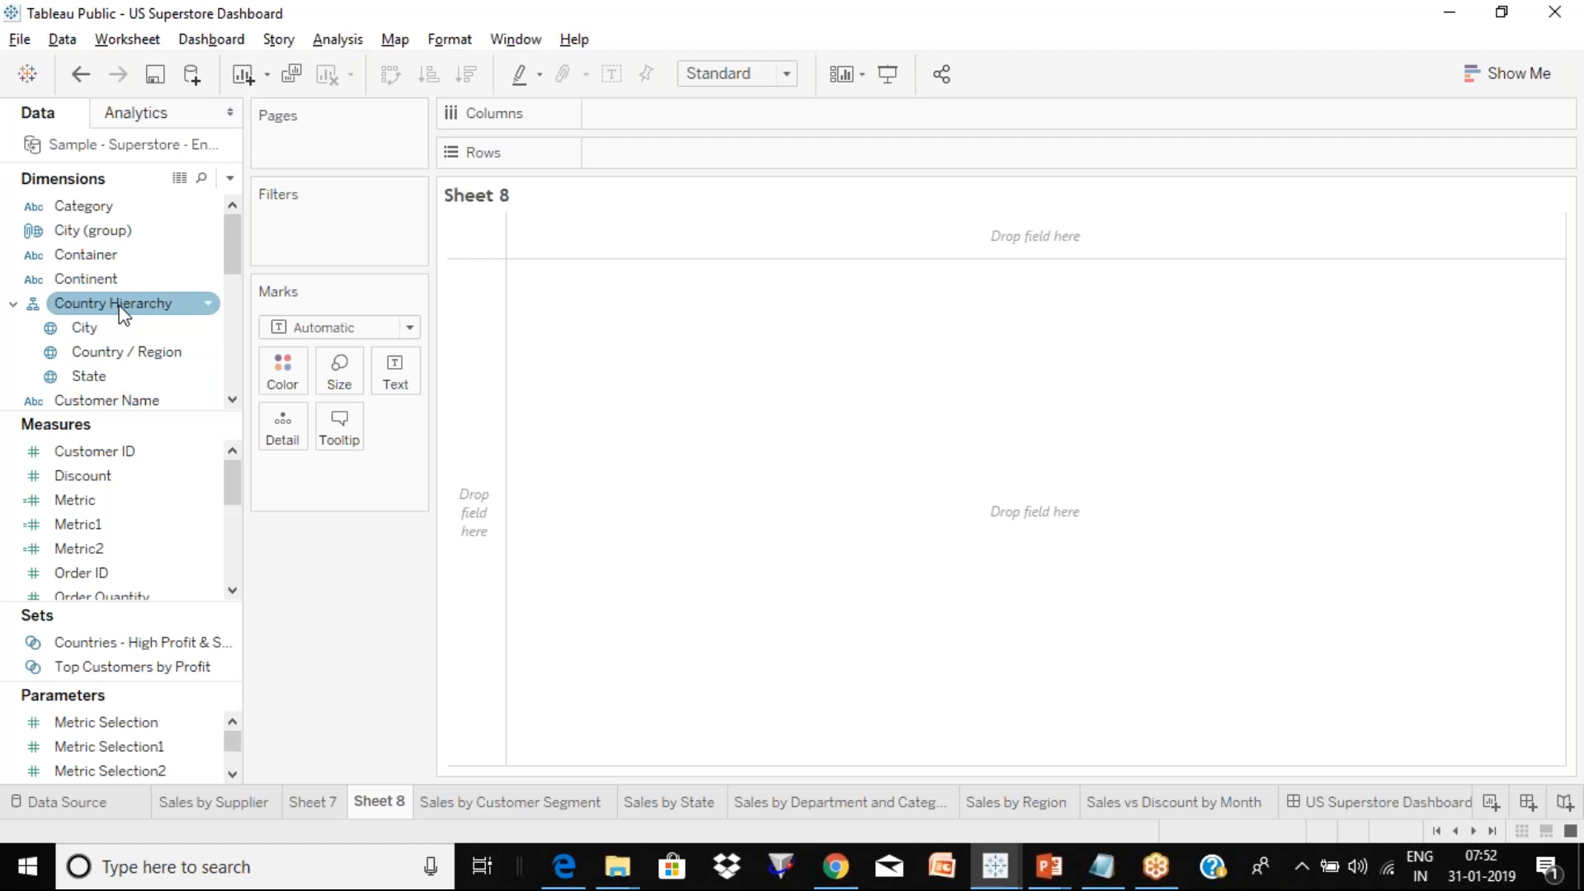
left_click(106, 373)
left_click(98, 328)
left_click(104, 376)
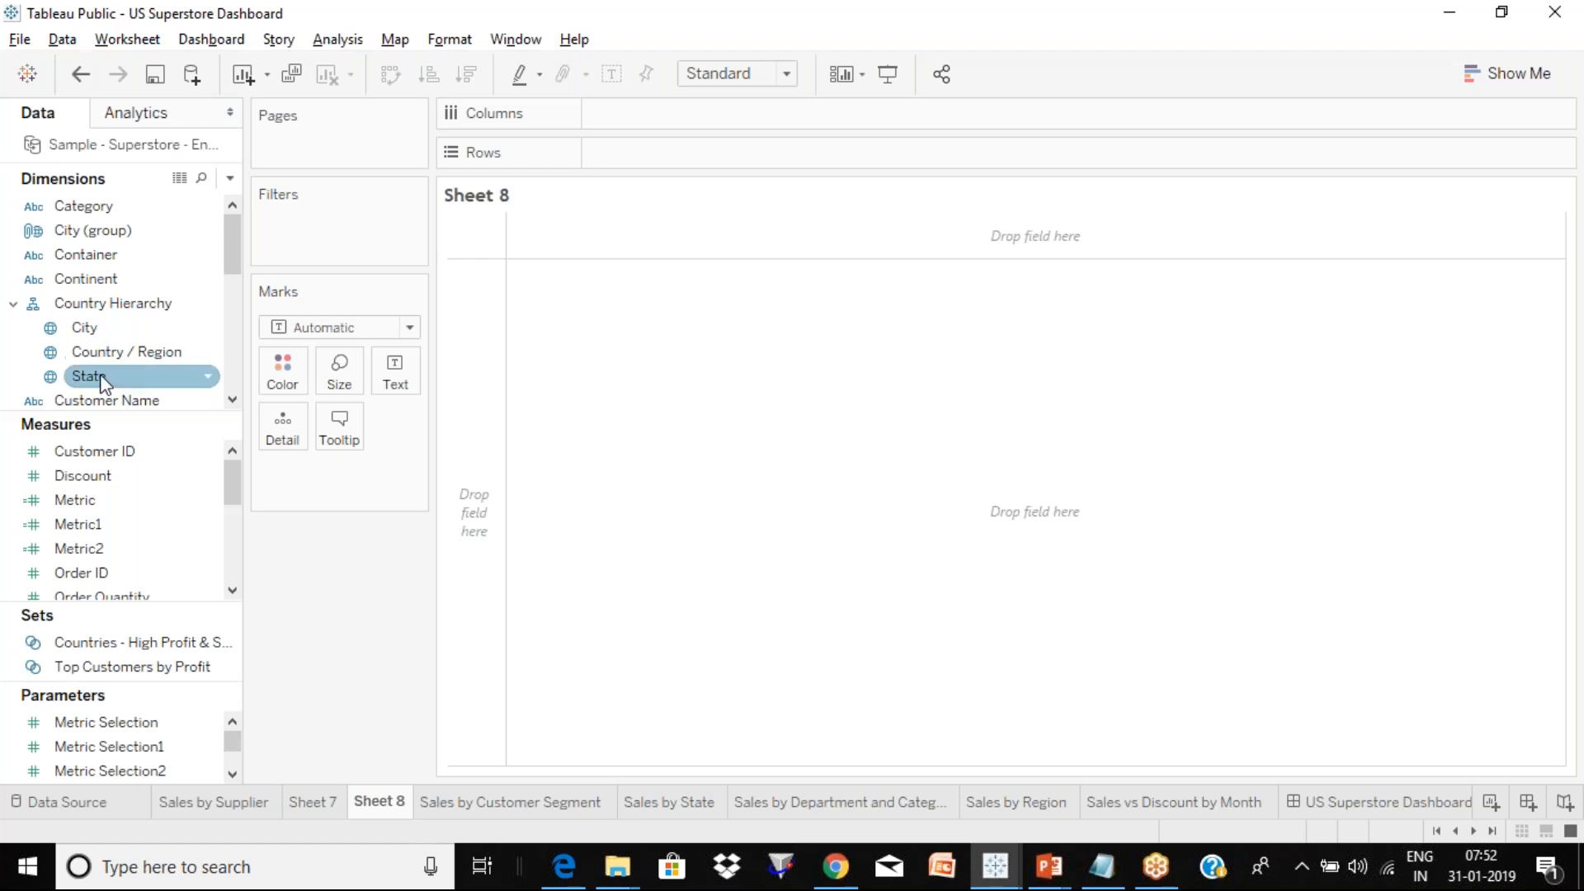
Try placing Country Hierarchy on the rows with all members added.
left_click(121, 324)
left_click(122, 307)
left_click_drag(125, 315, 696, 152)
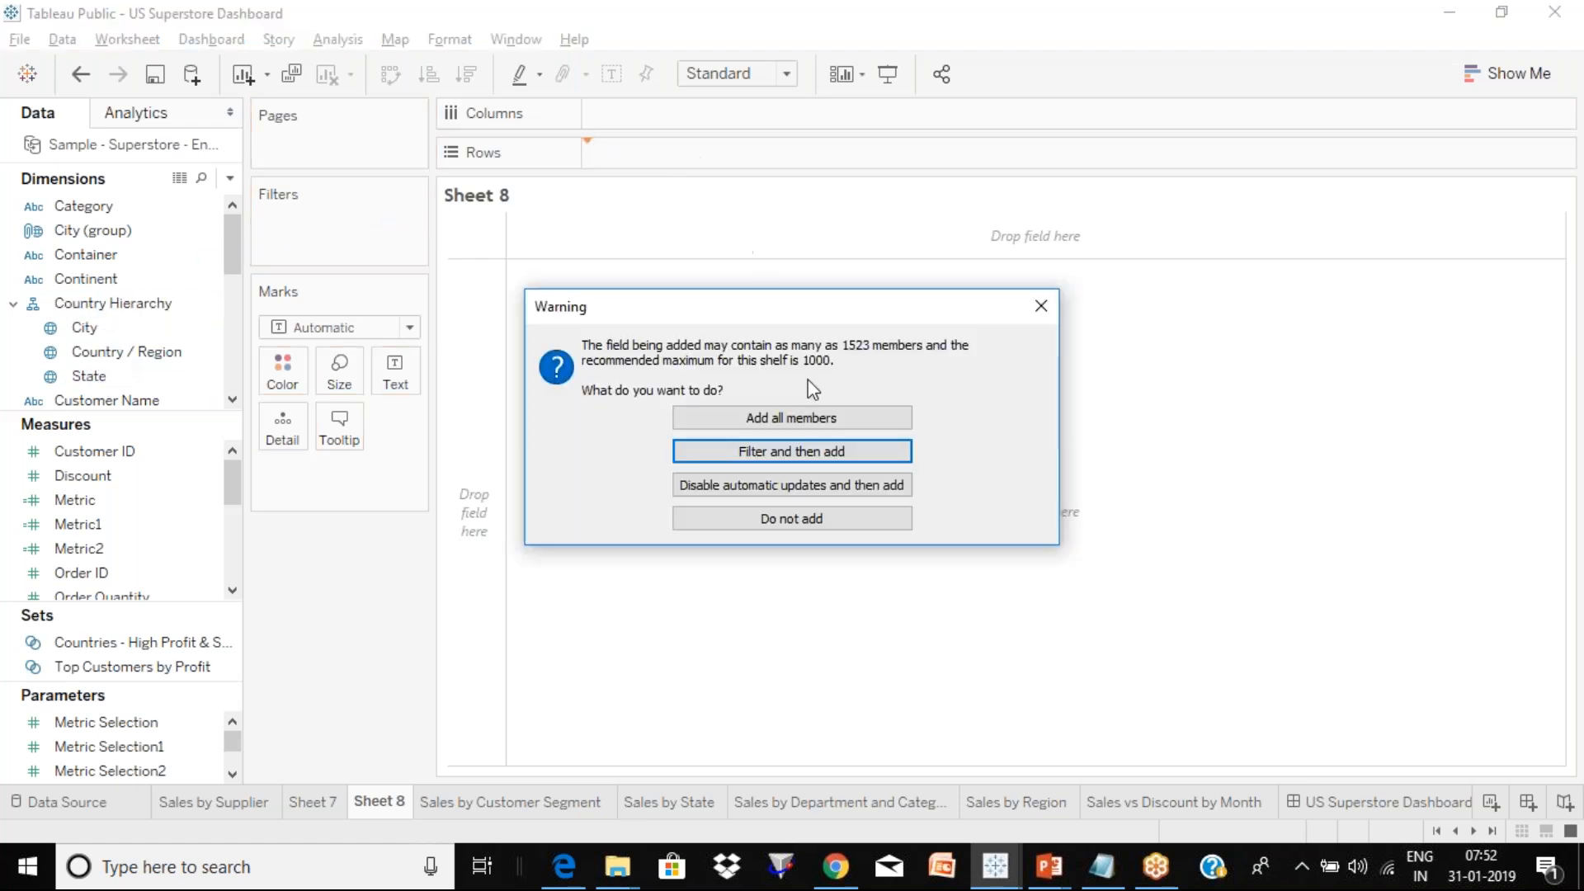
left_click(812, 417)
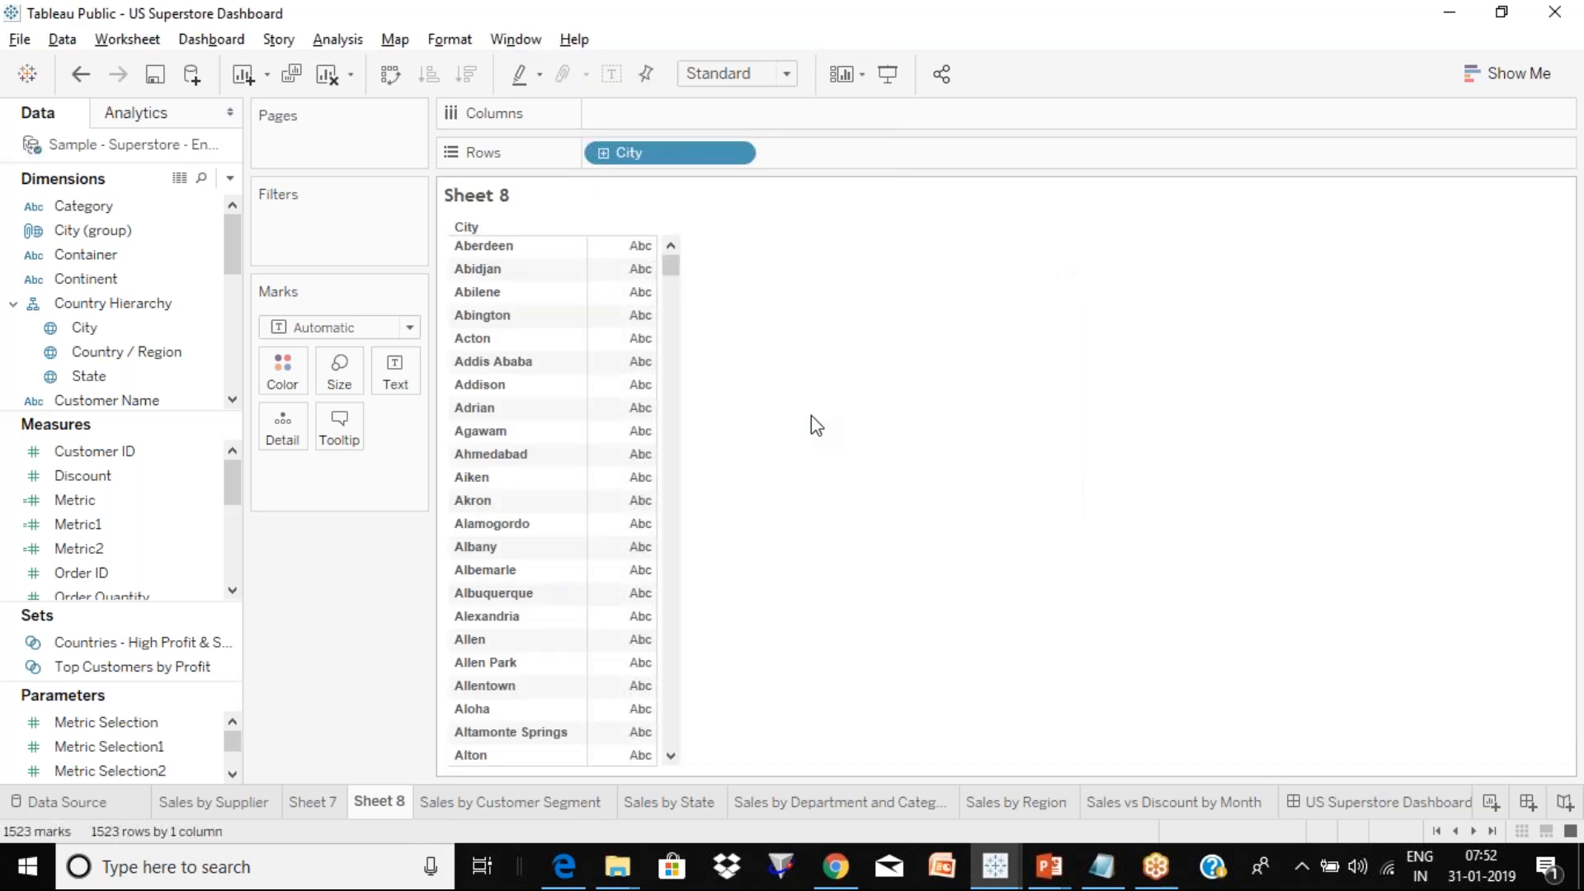
Move Country / Region to the first level of Country Hierarchy and replace City in the rows with the reordered hierarchy.
left_click(151, 355)
left_click_drag(151, 355, 132, 318)
left_click_drag(626, 150, 577, 330)
mouse_move(123, 303)
left_mouse_down()
mouse_move(636, 148)
mouse_move(589, 152)
left_mouse_up()
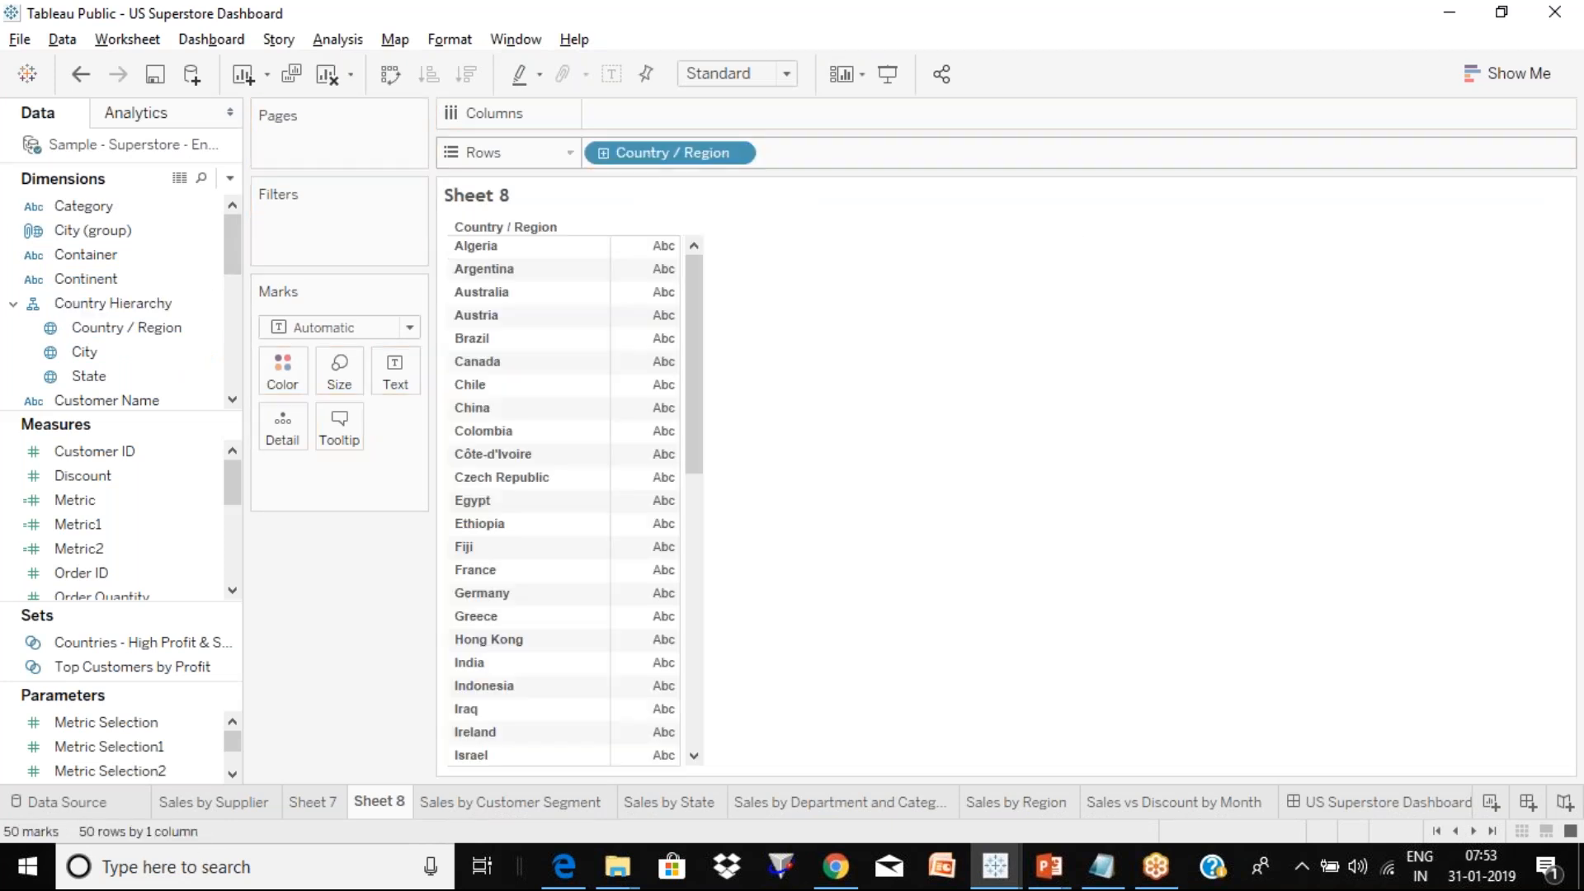
Show the average Discount as the text value for each Country / Region row.
left_click(141, 500)
left_click(129, 478)
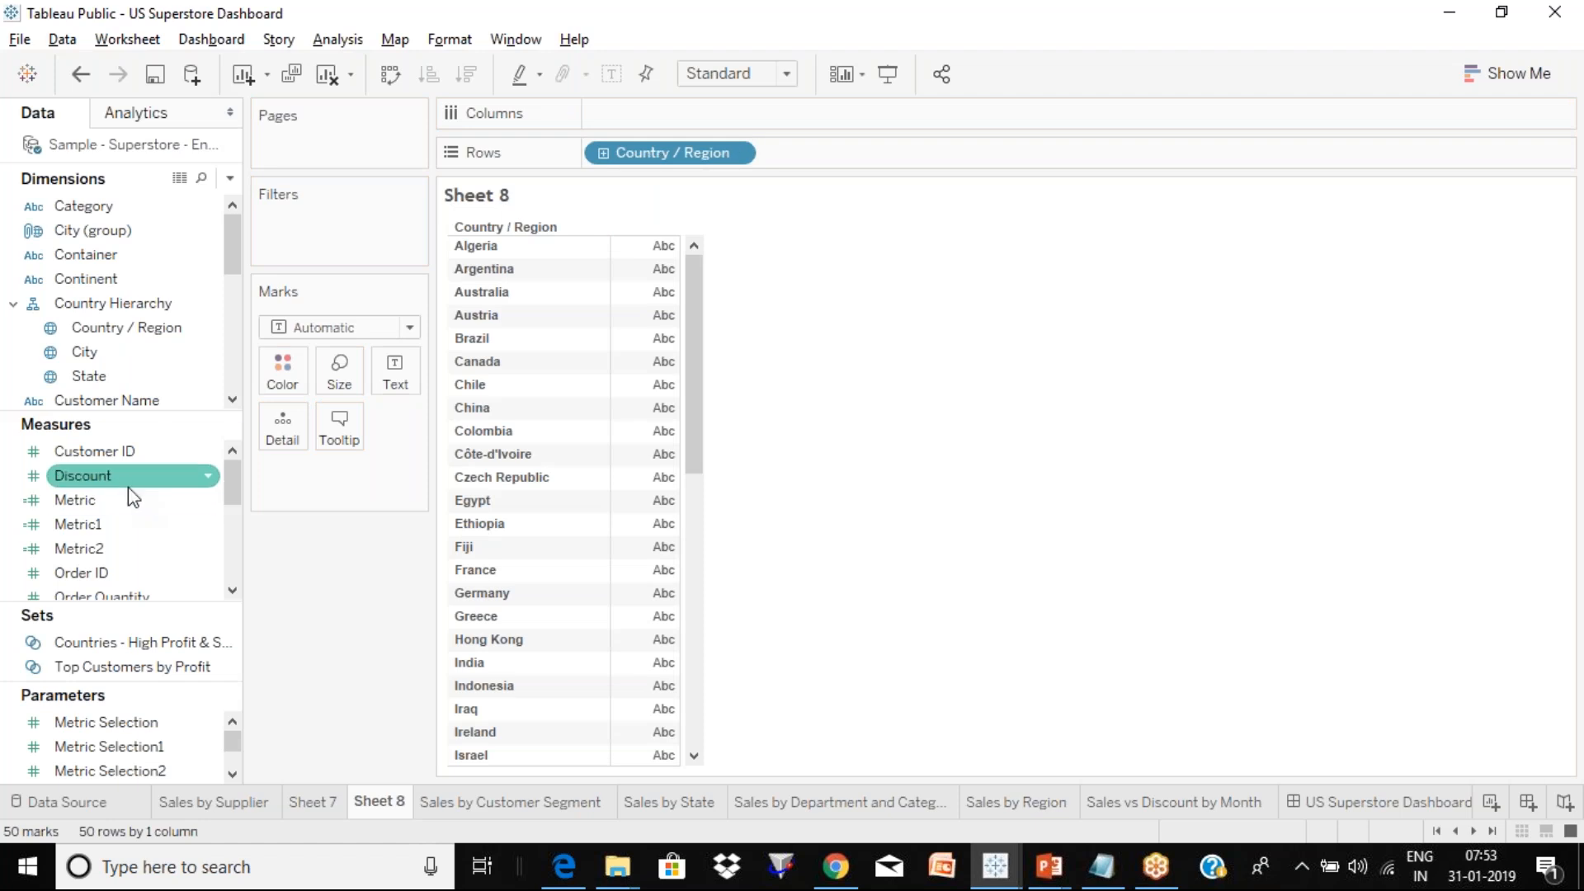
left_click_drag(148, 462, 394, 373)
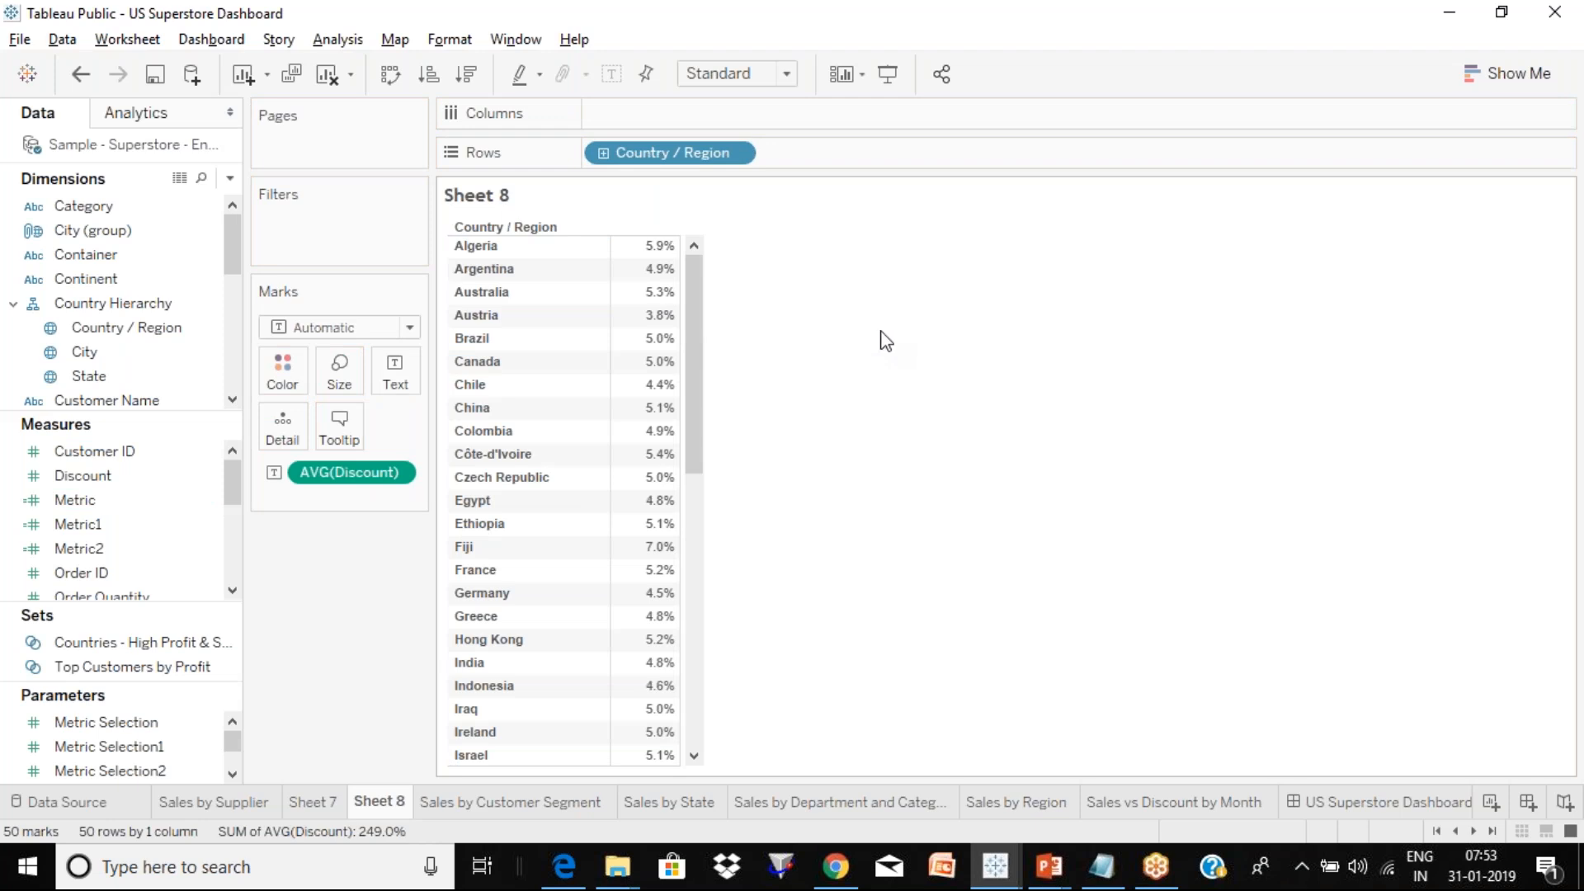
Drill the rows down from Country / Region through City to State, and collapse them back to Country / Region.
left_click(163, 307)
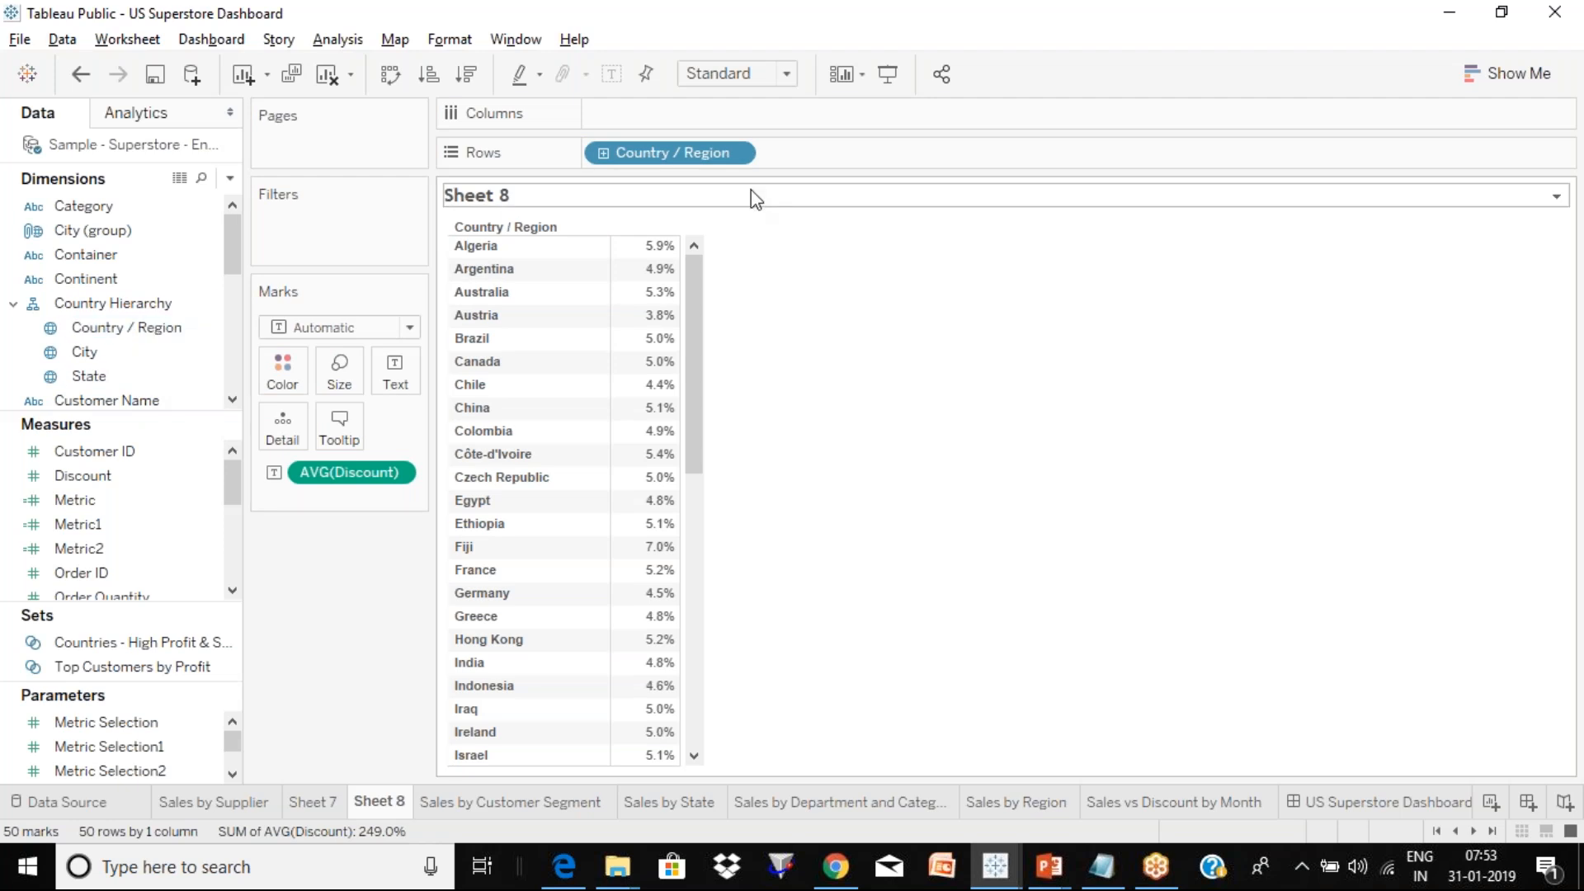
left_click(605, 157)
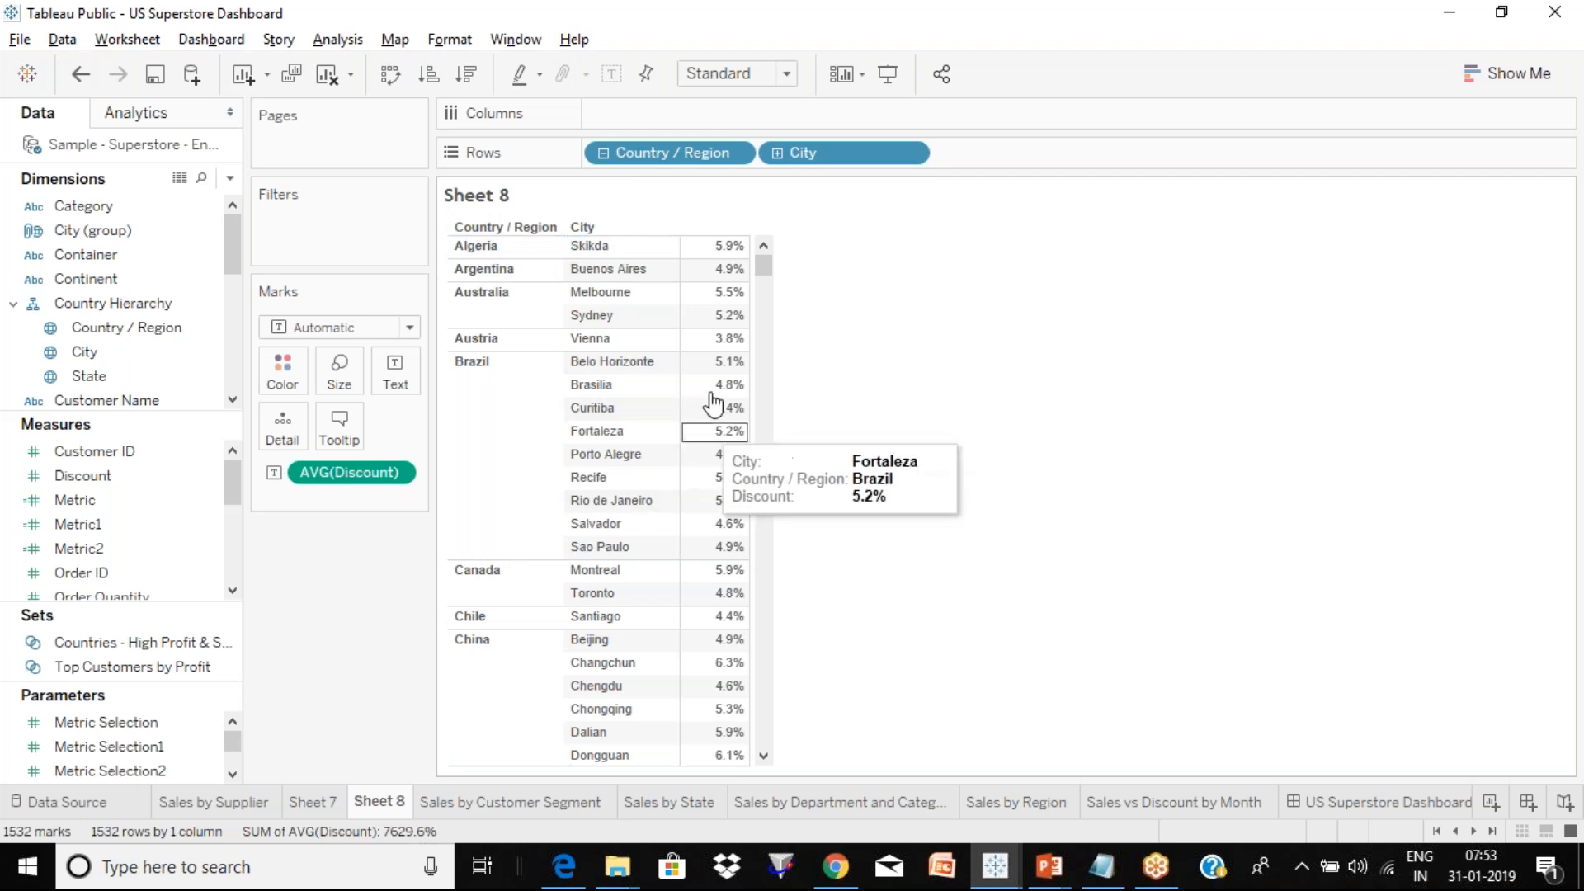
left_click(778, 155)
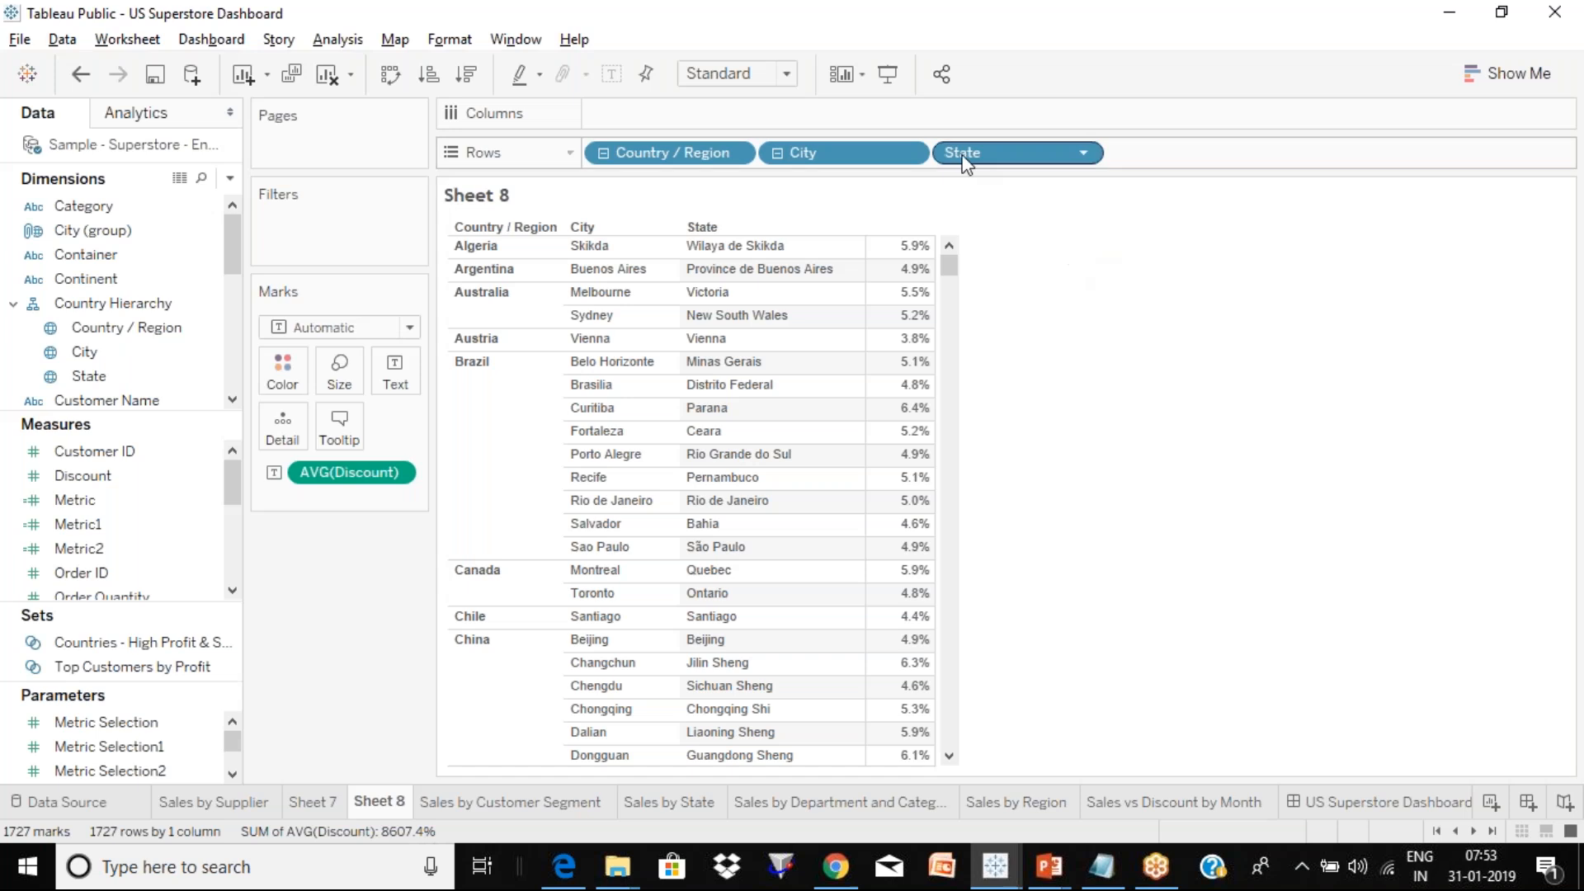
left_click(778, 155)
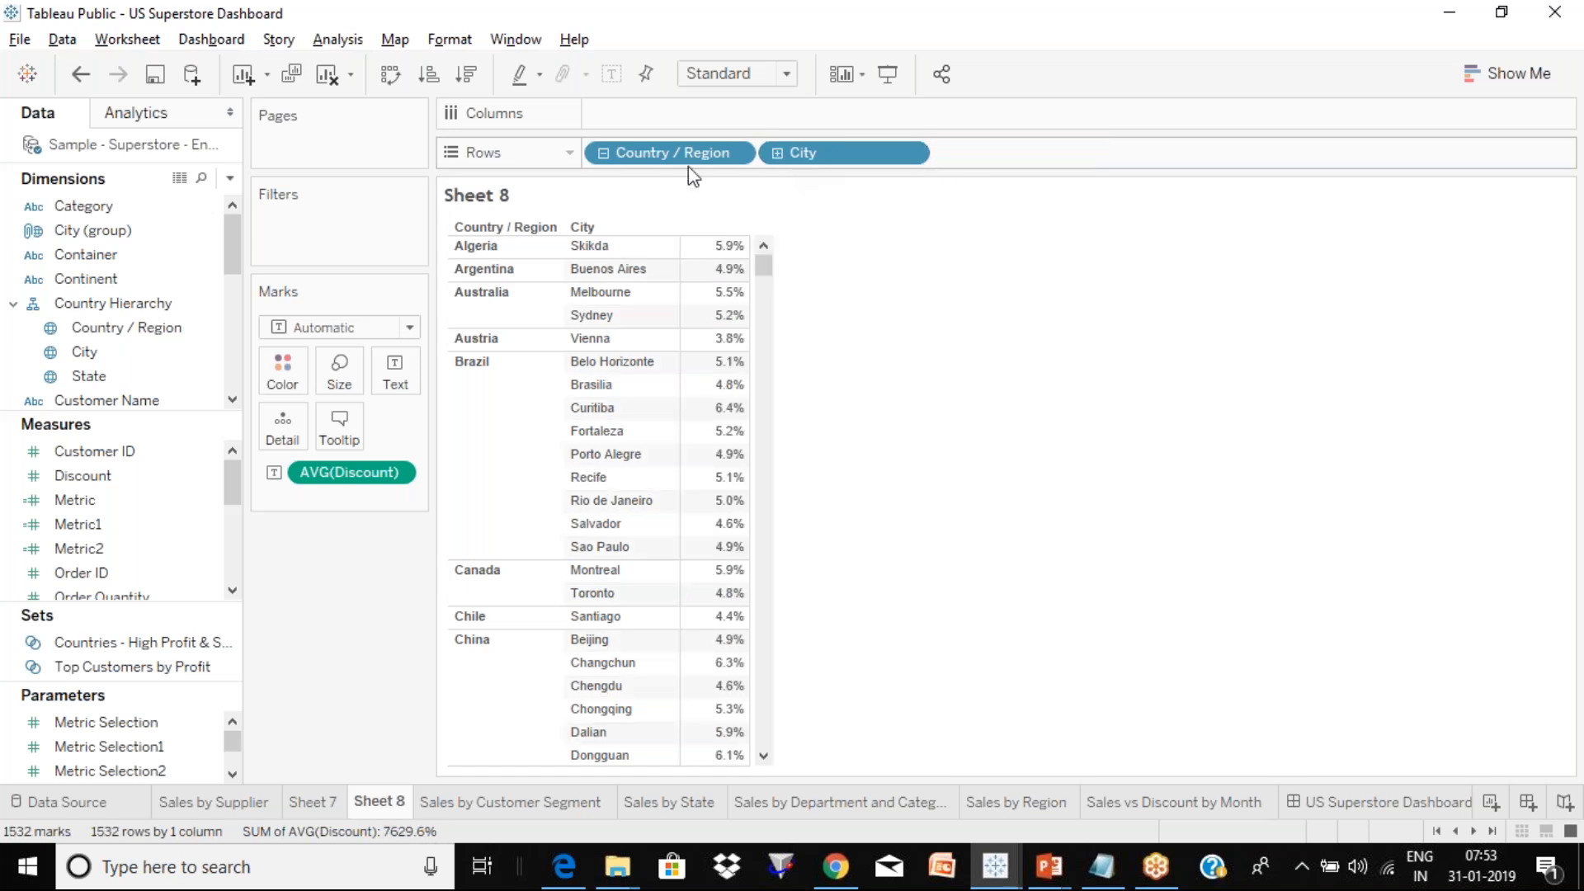
left_click(605, 156)
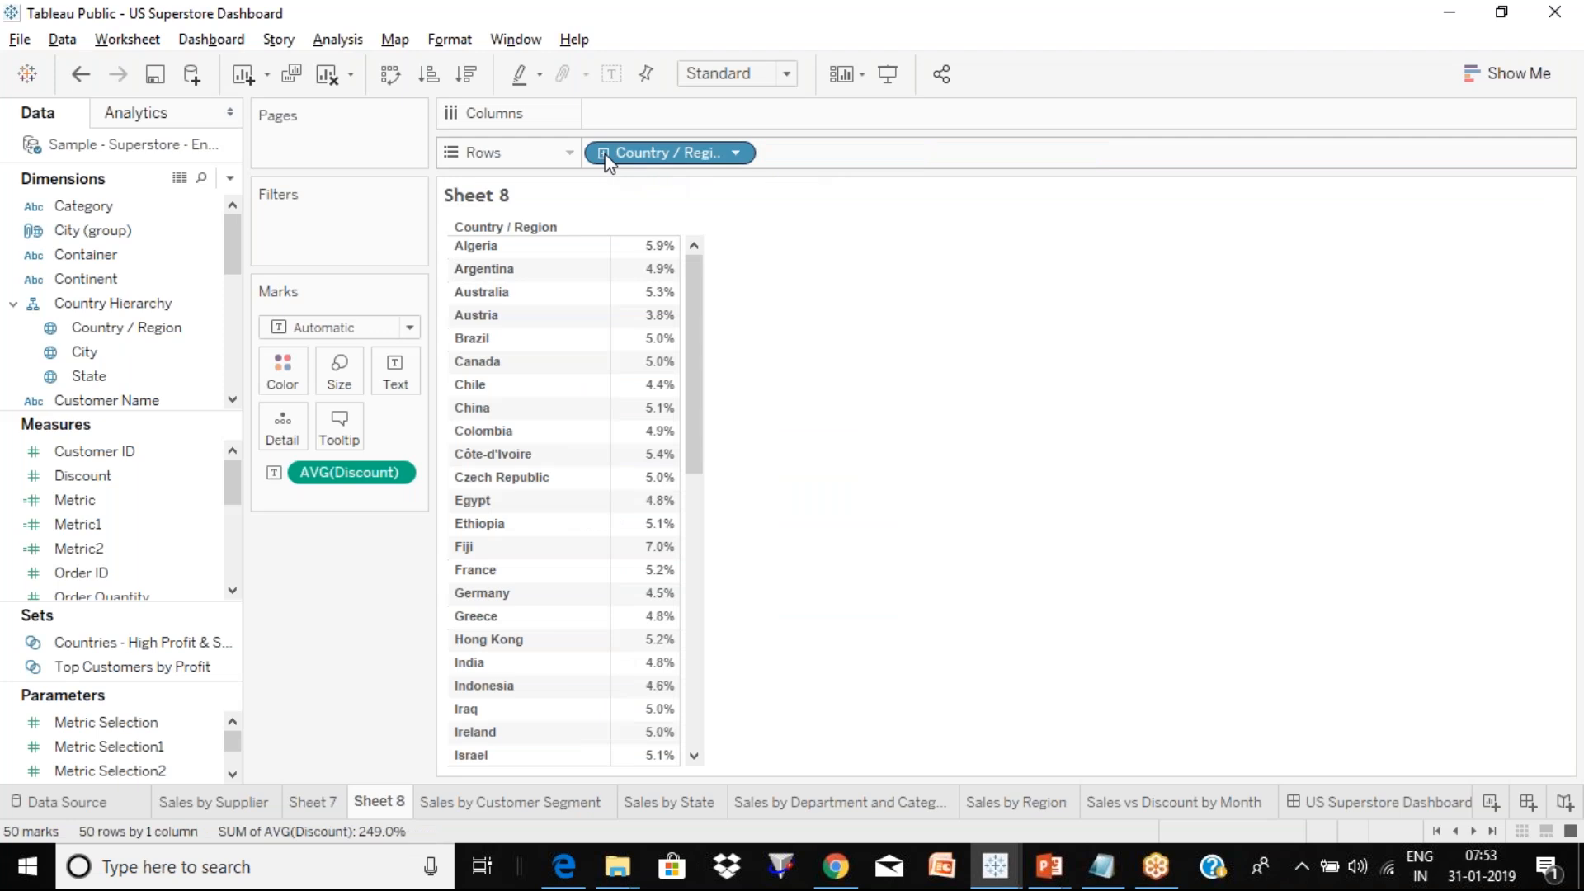
Toggle the Country / Region level in the rows and leave it expanded to City.
left_click(605, 156)
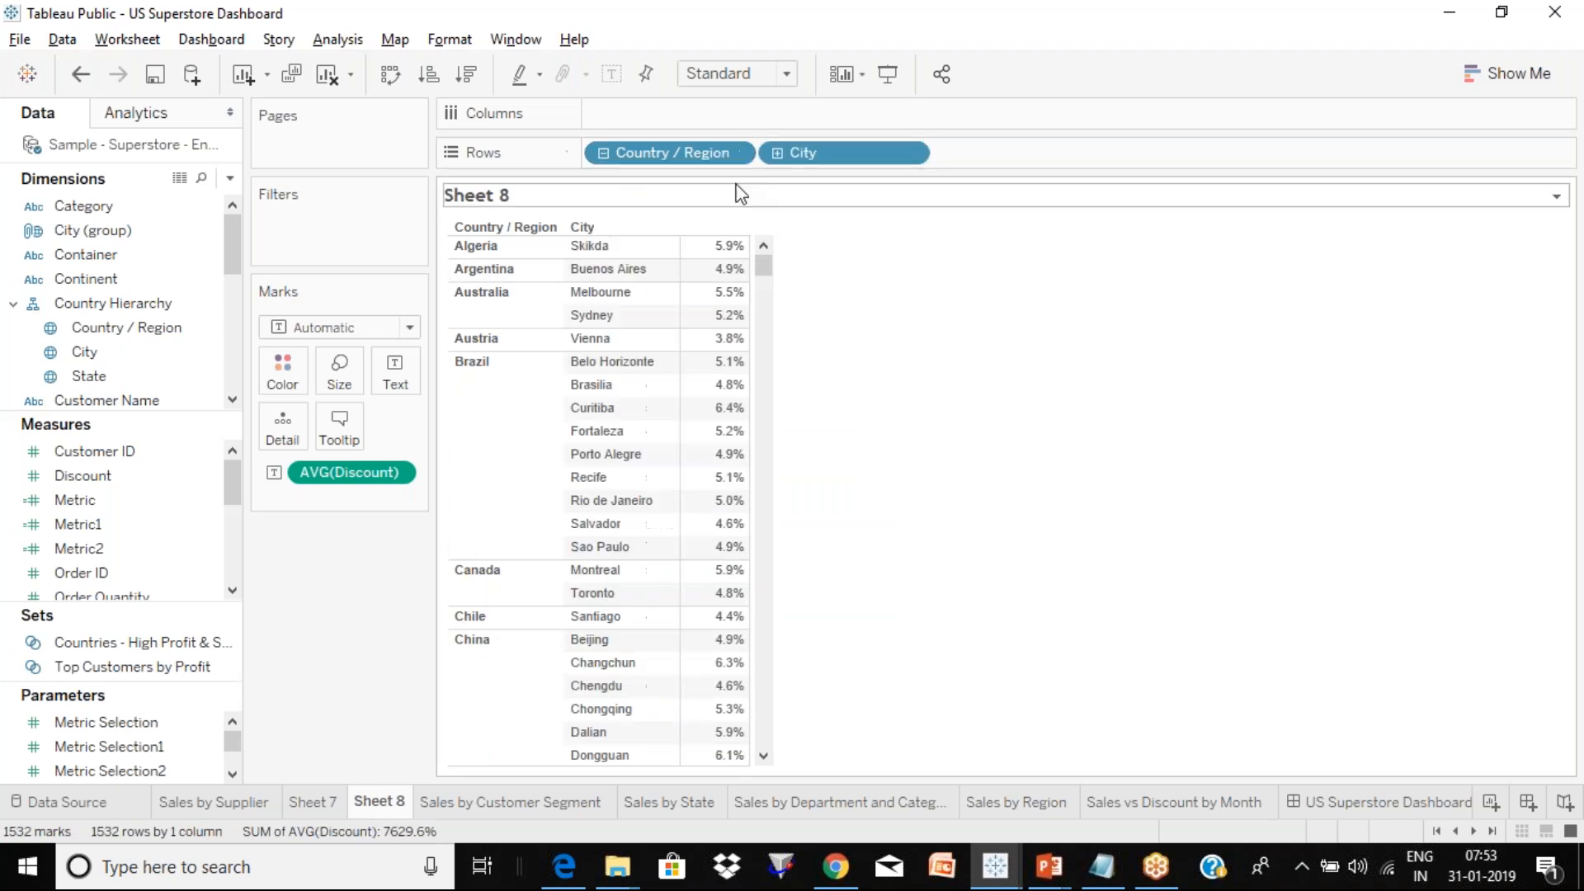
left_click(605, 155)
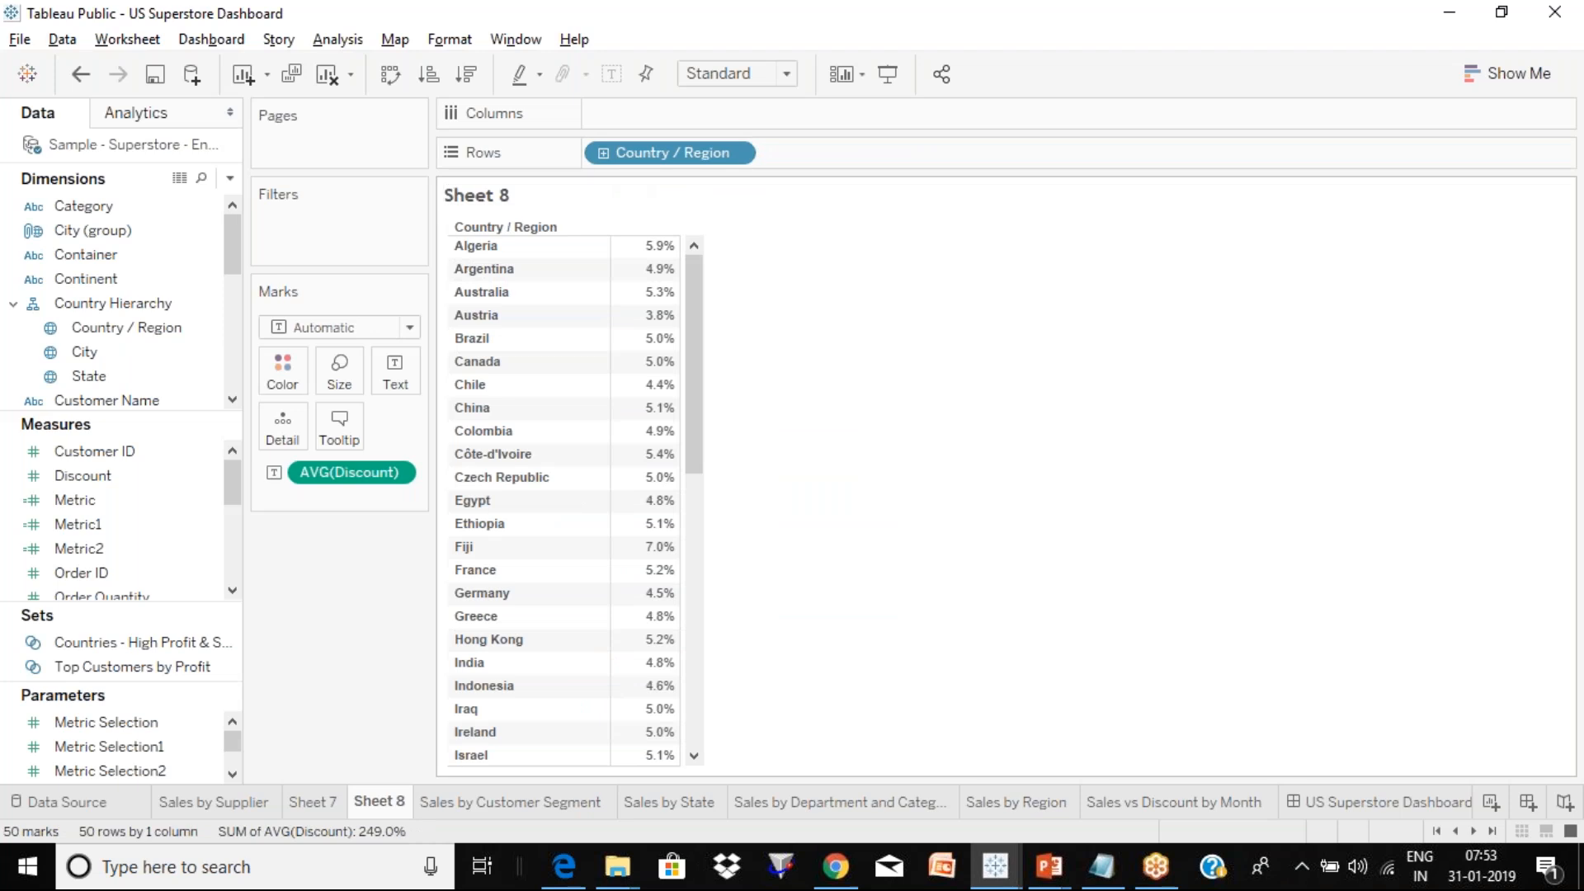
left_click(605, 155)
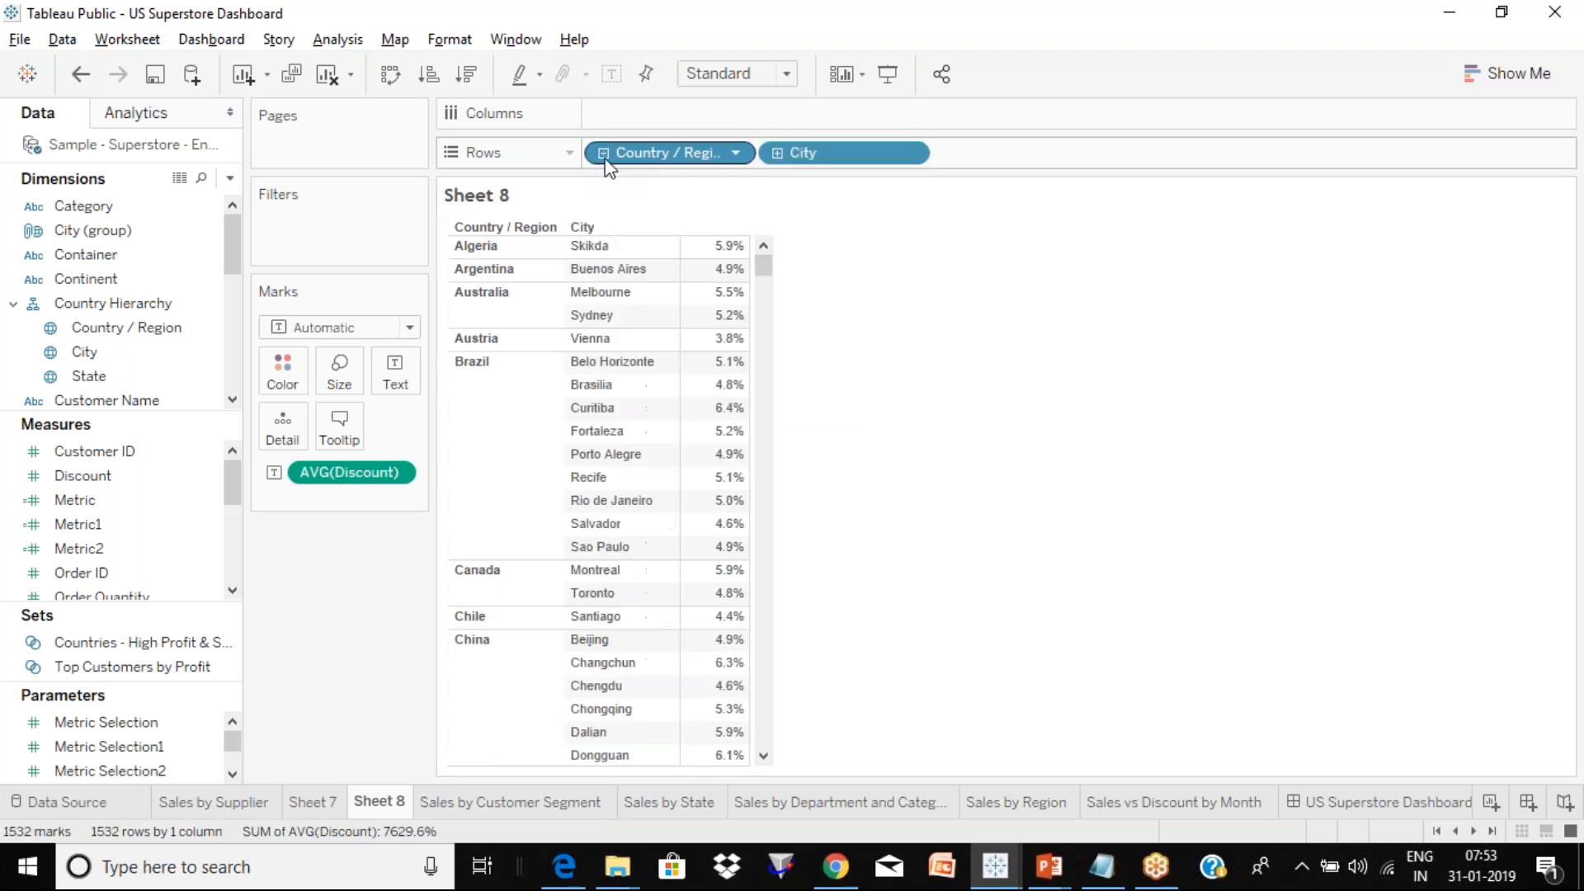
Drill the Sheet 8 rows through City to State twice, and collapse them back to Country / Region.
left_click(776, 154)
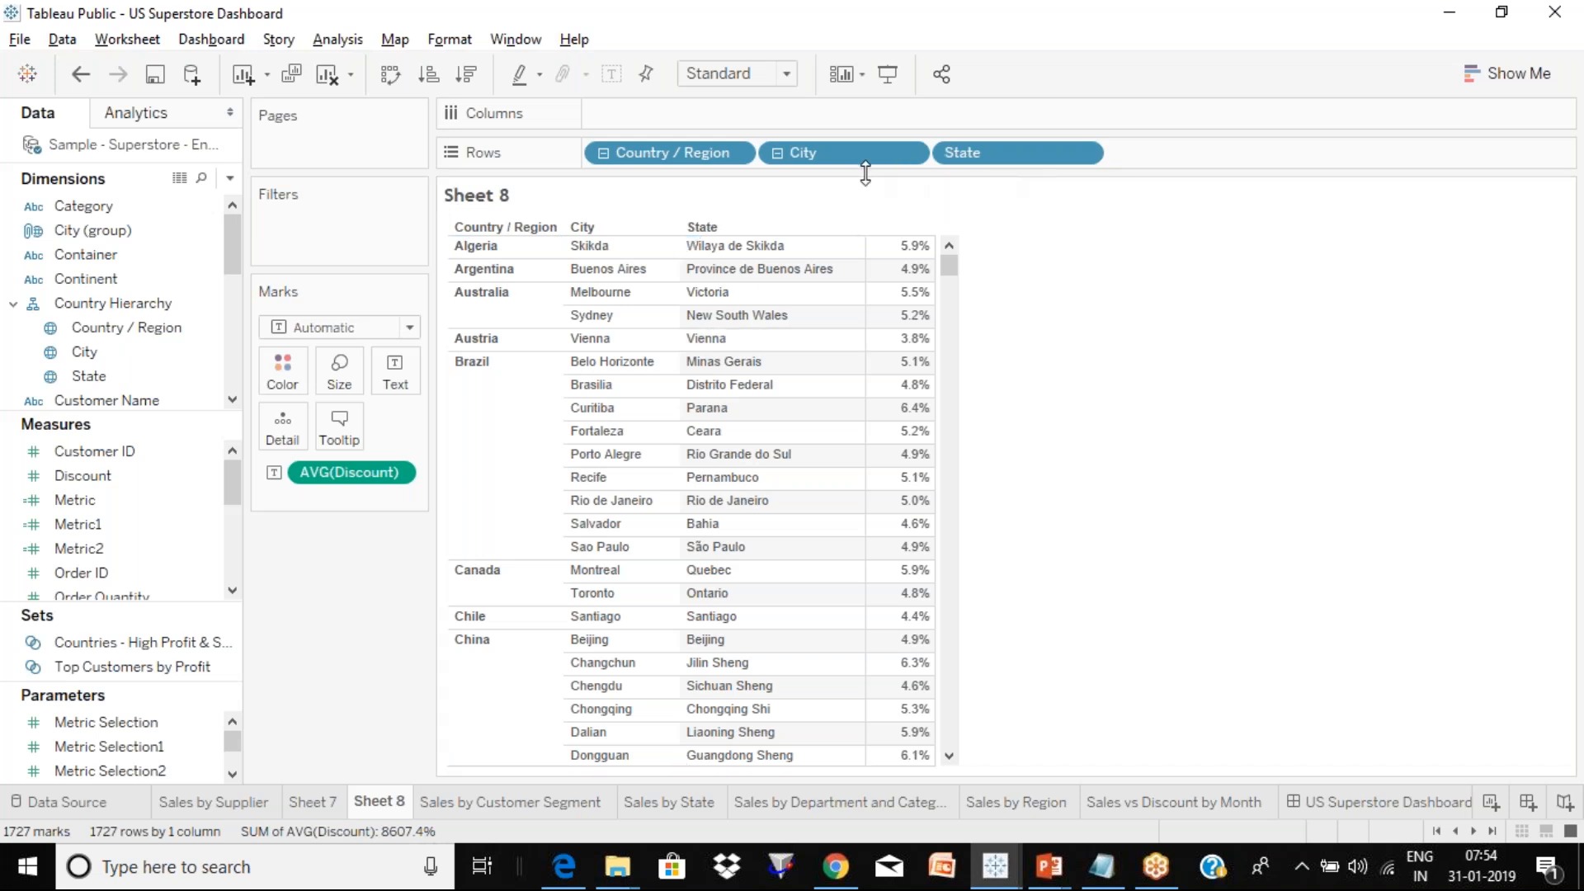
left_click(777, 156)
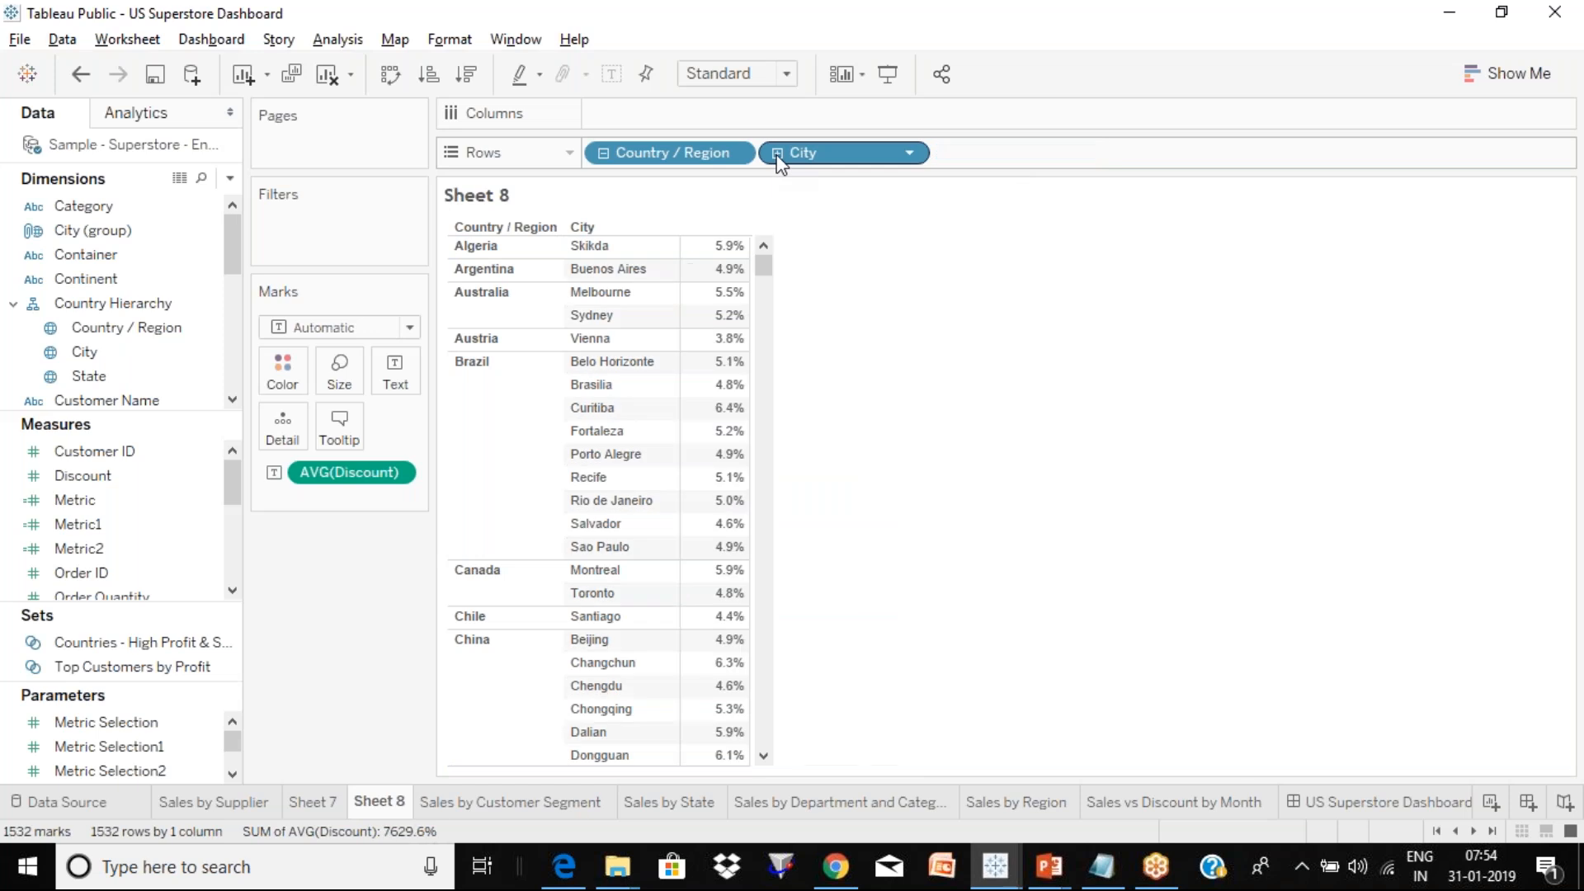
left_click(603, 153)
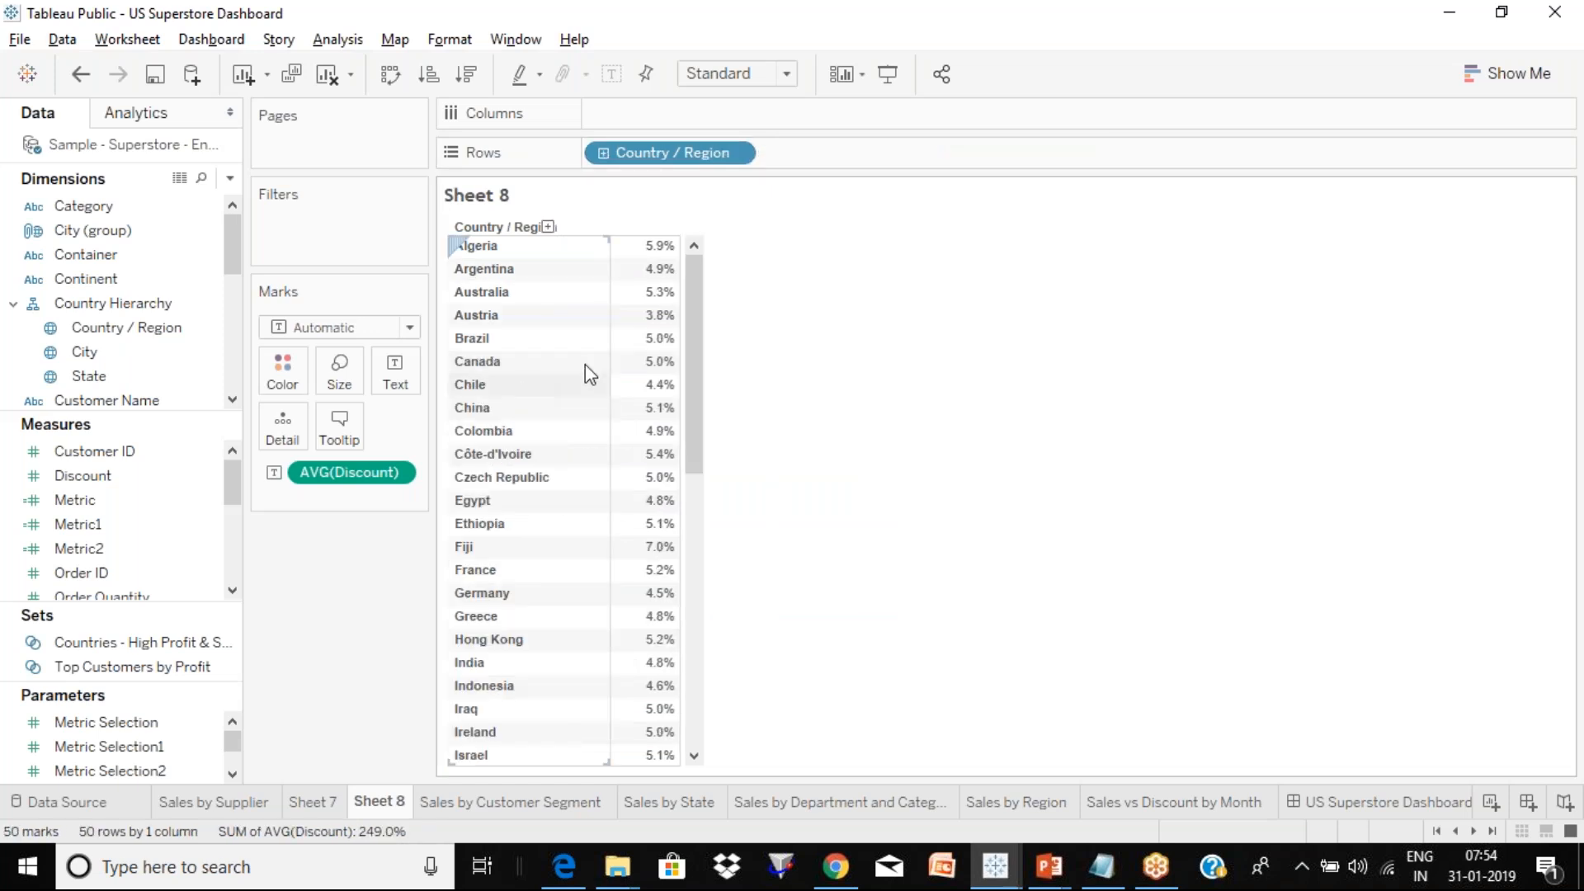
left_click(601, 155)
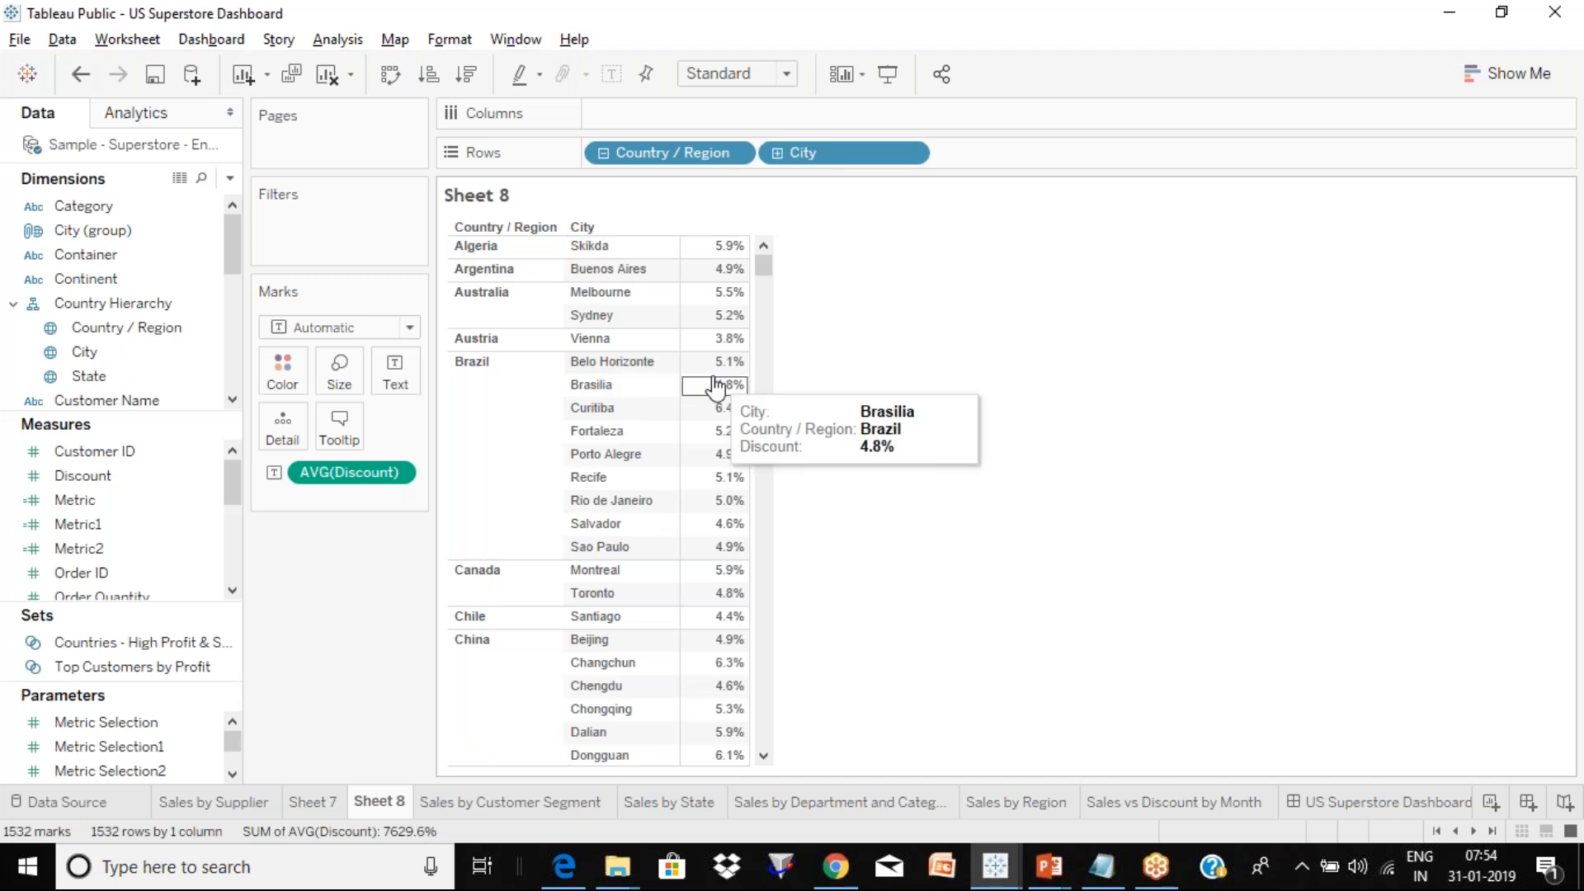
left_click(779, 155)
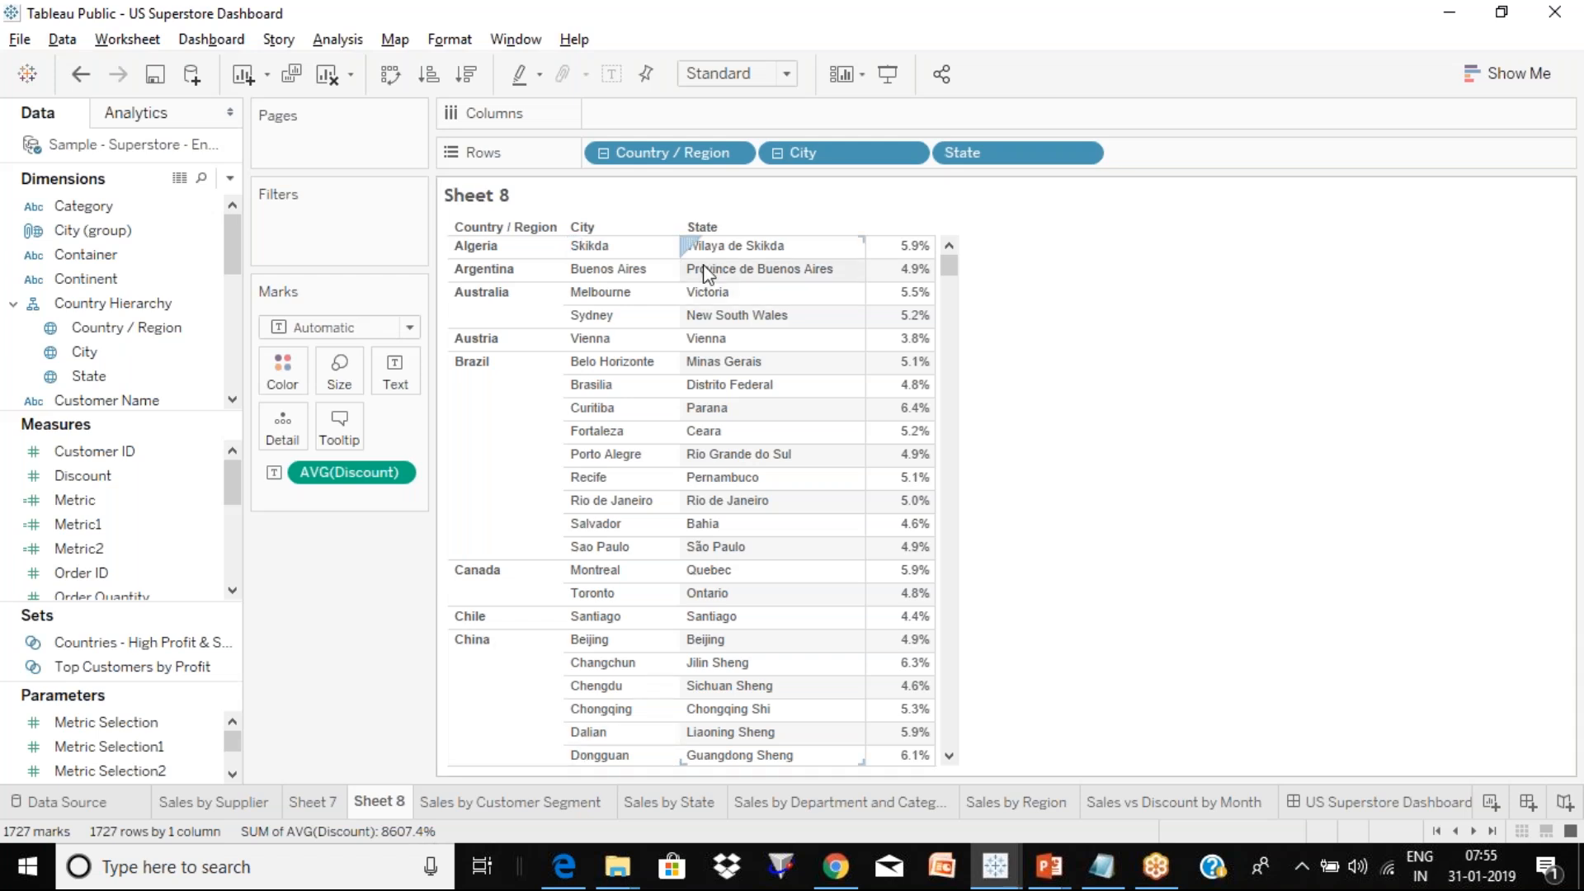
left_click(776, 153)
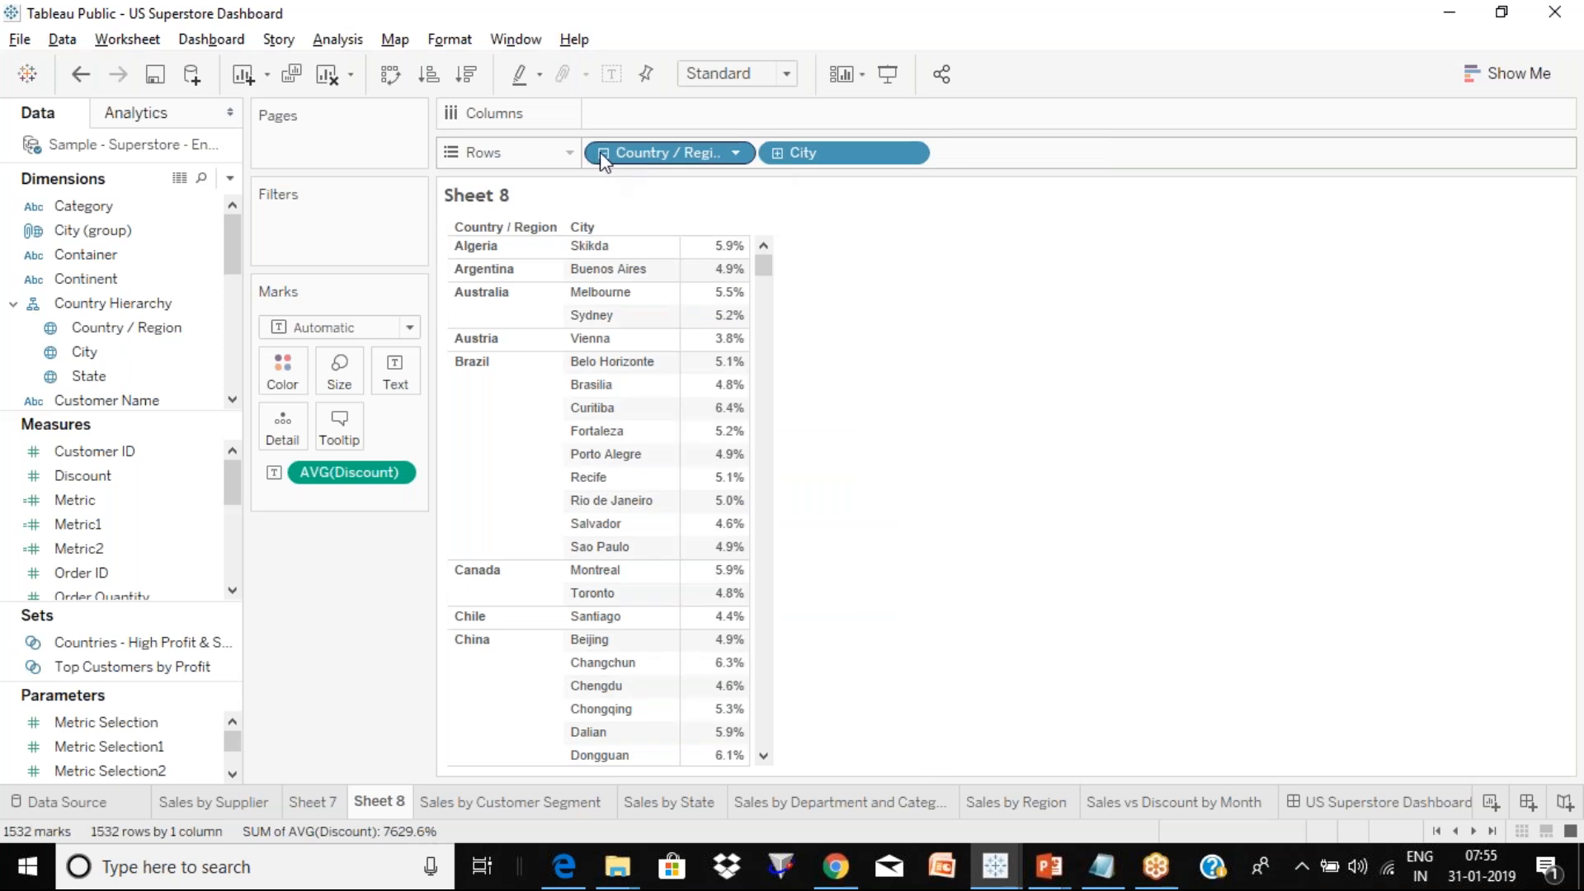
left_click(603, 154)
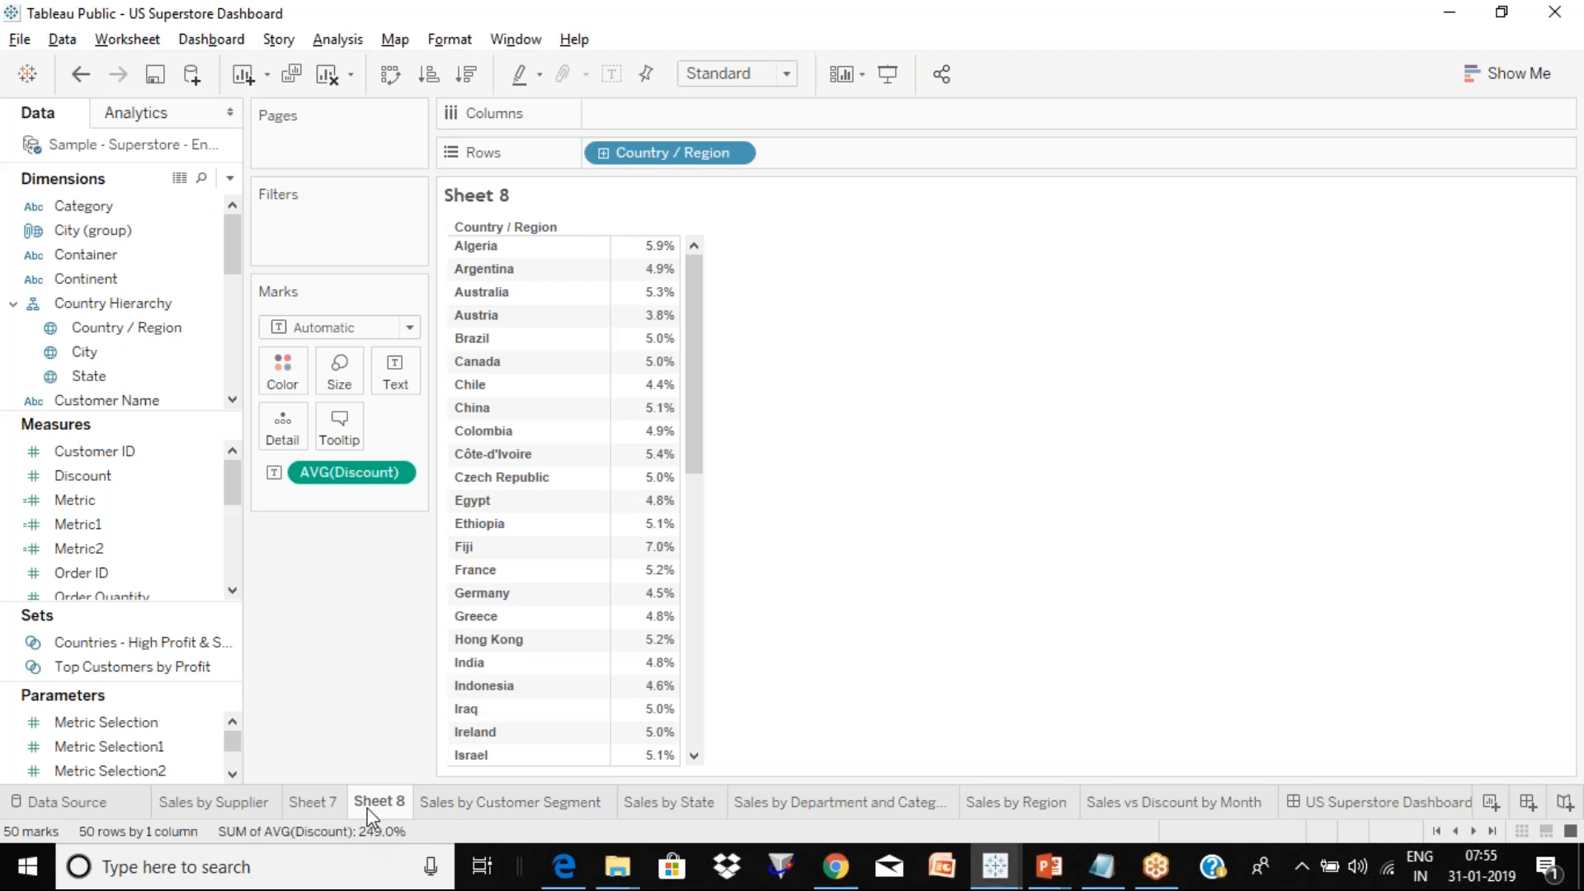
Create a new dashboard containing Sheet 8 and show it in presentation mode.
left_click(1526, 802)
left_click_drag(94, 368, 419, 165)
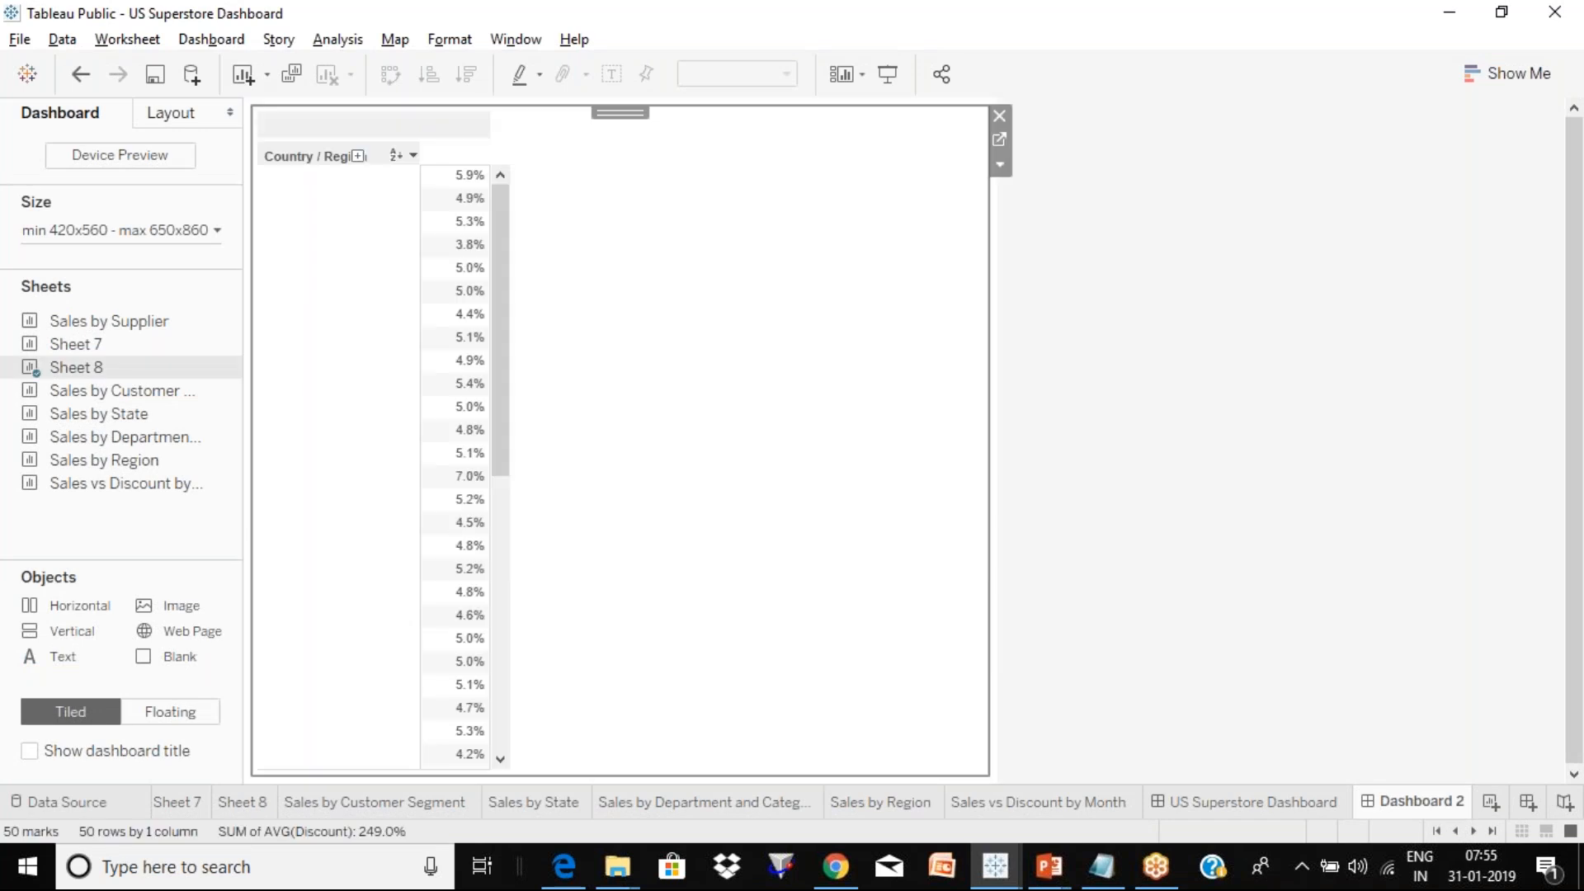
left_click(891, 72)
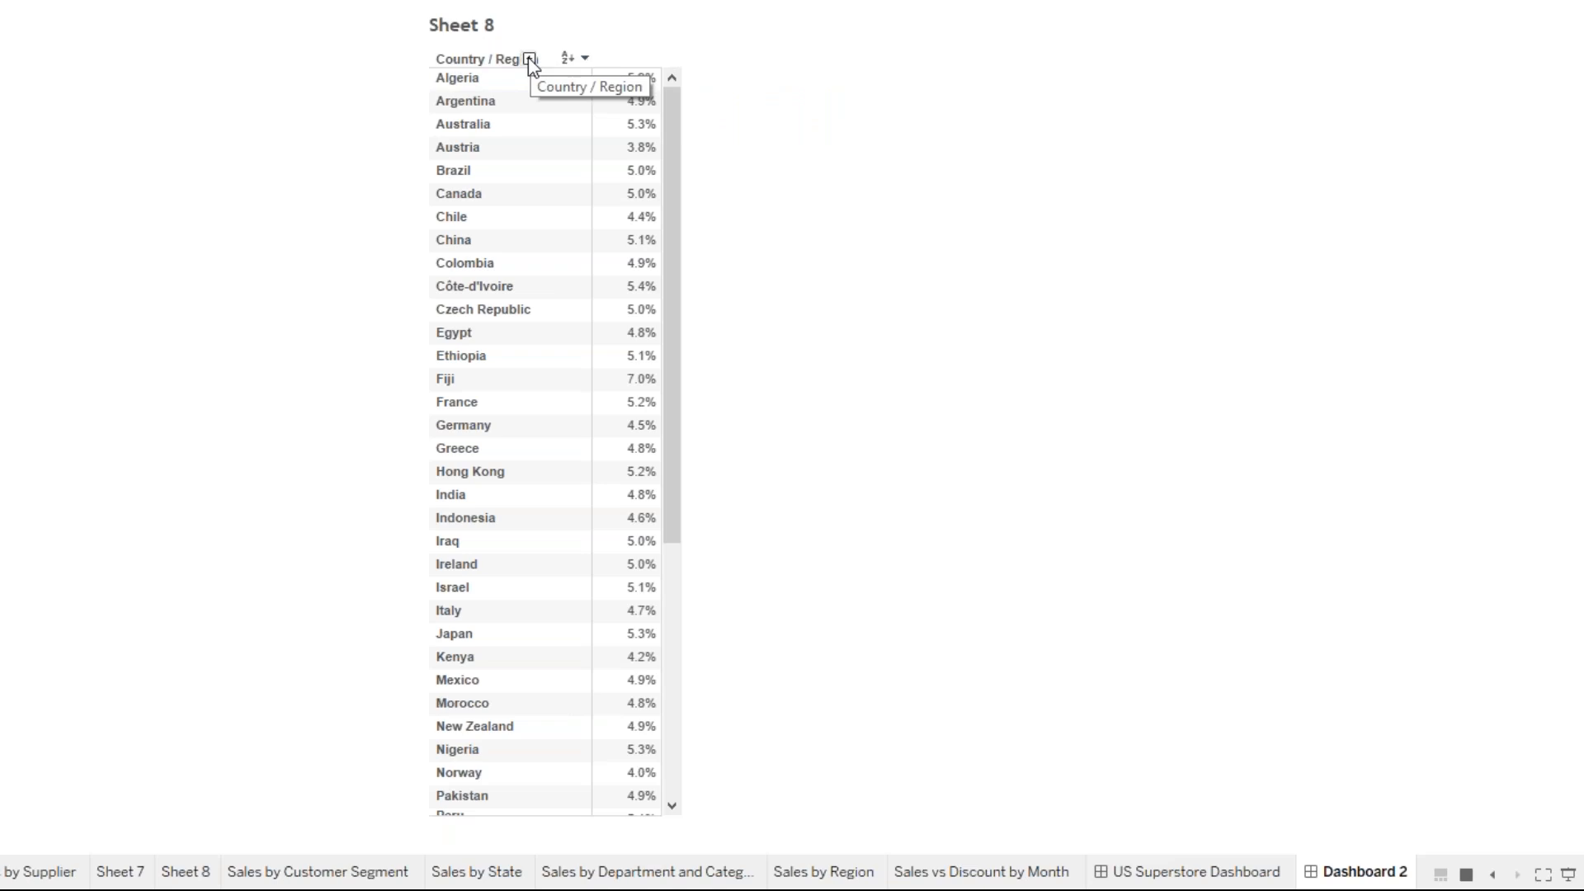
Drill the presented Sheet 8 table through its hierarchy levels, leave it expanded to City, and exit presentation mode.
left_click(529, 59)
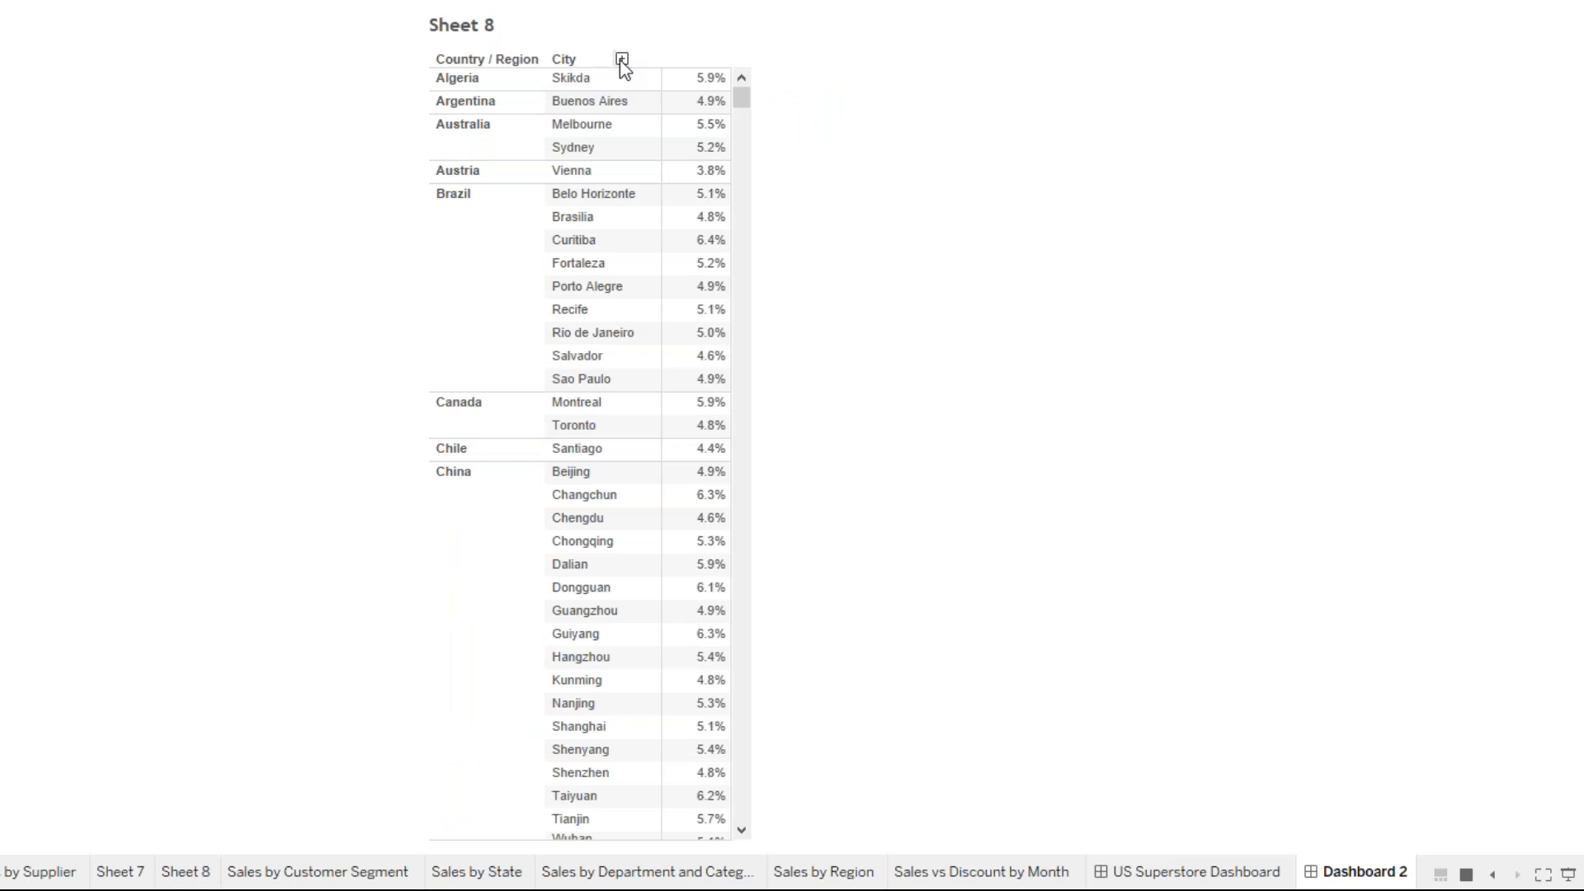
left_click(621, 58)
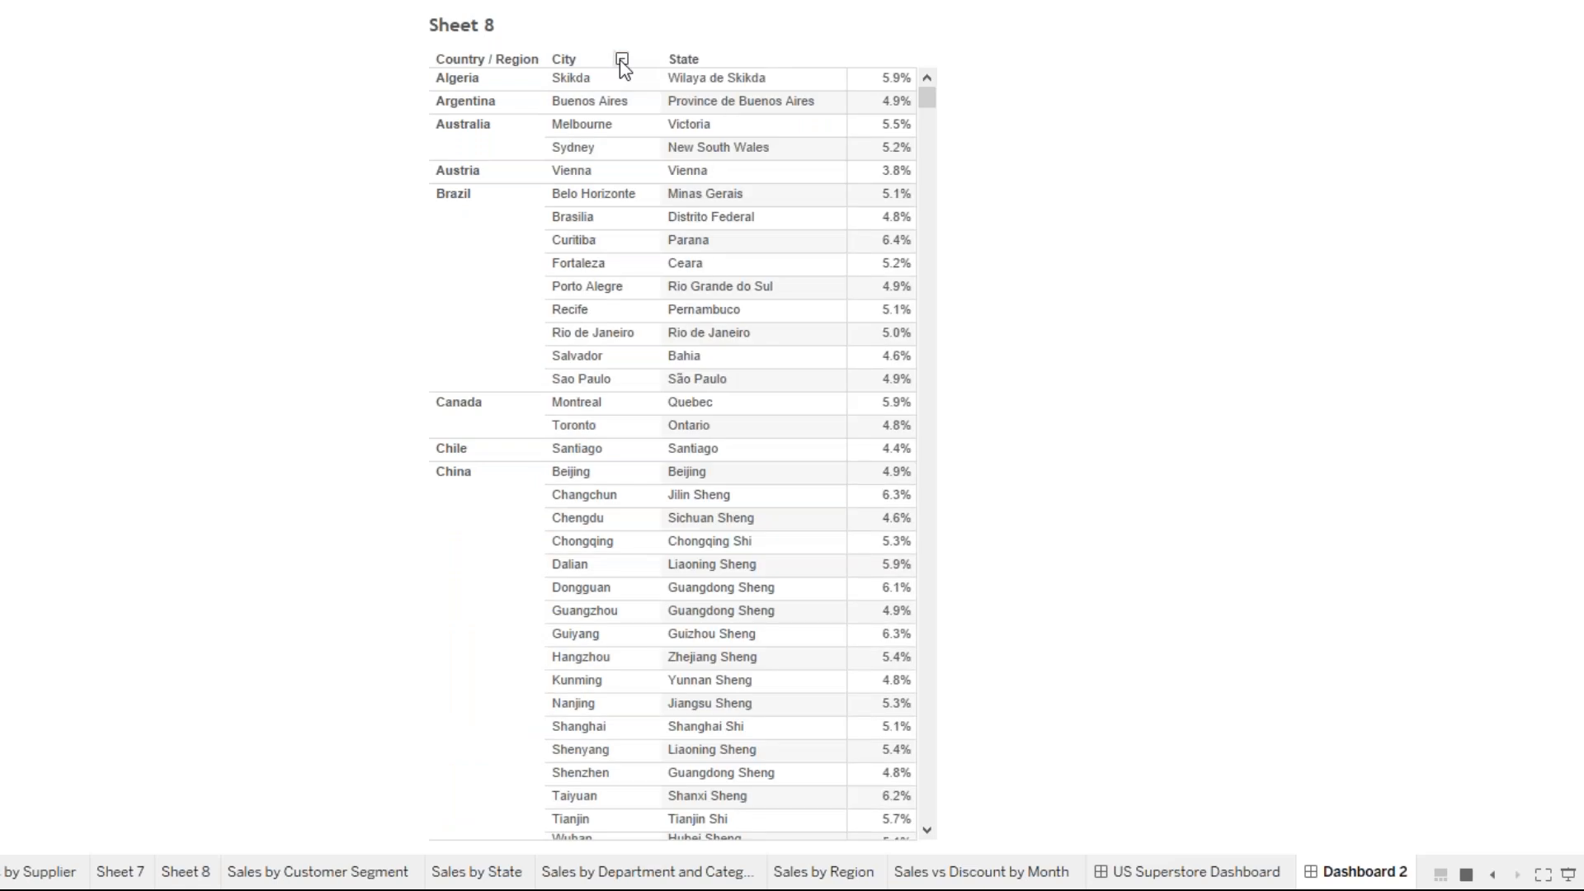
left_click(621, 60)
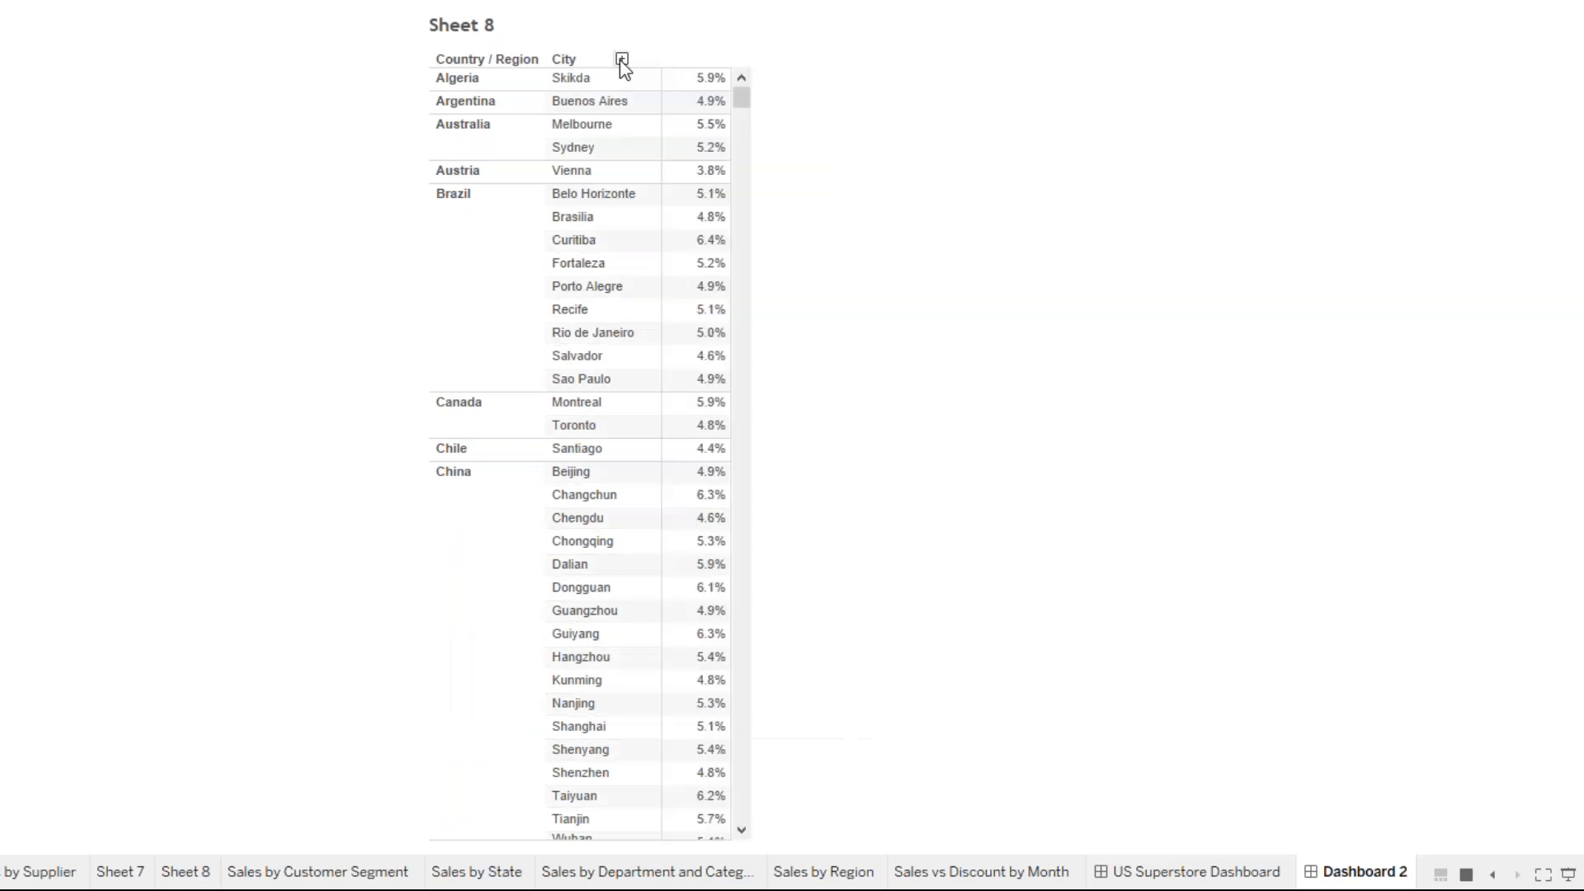
left_click(506, 59)
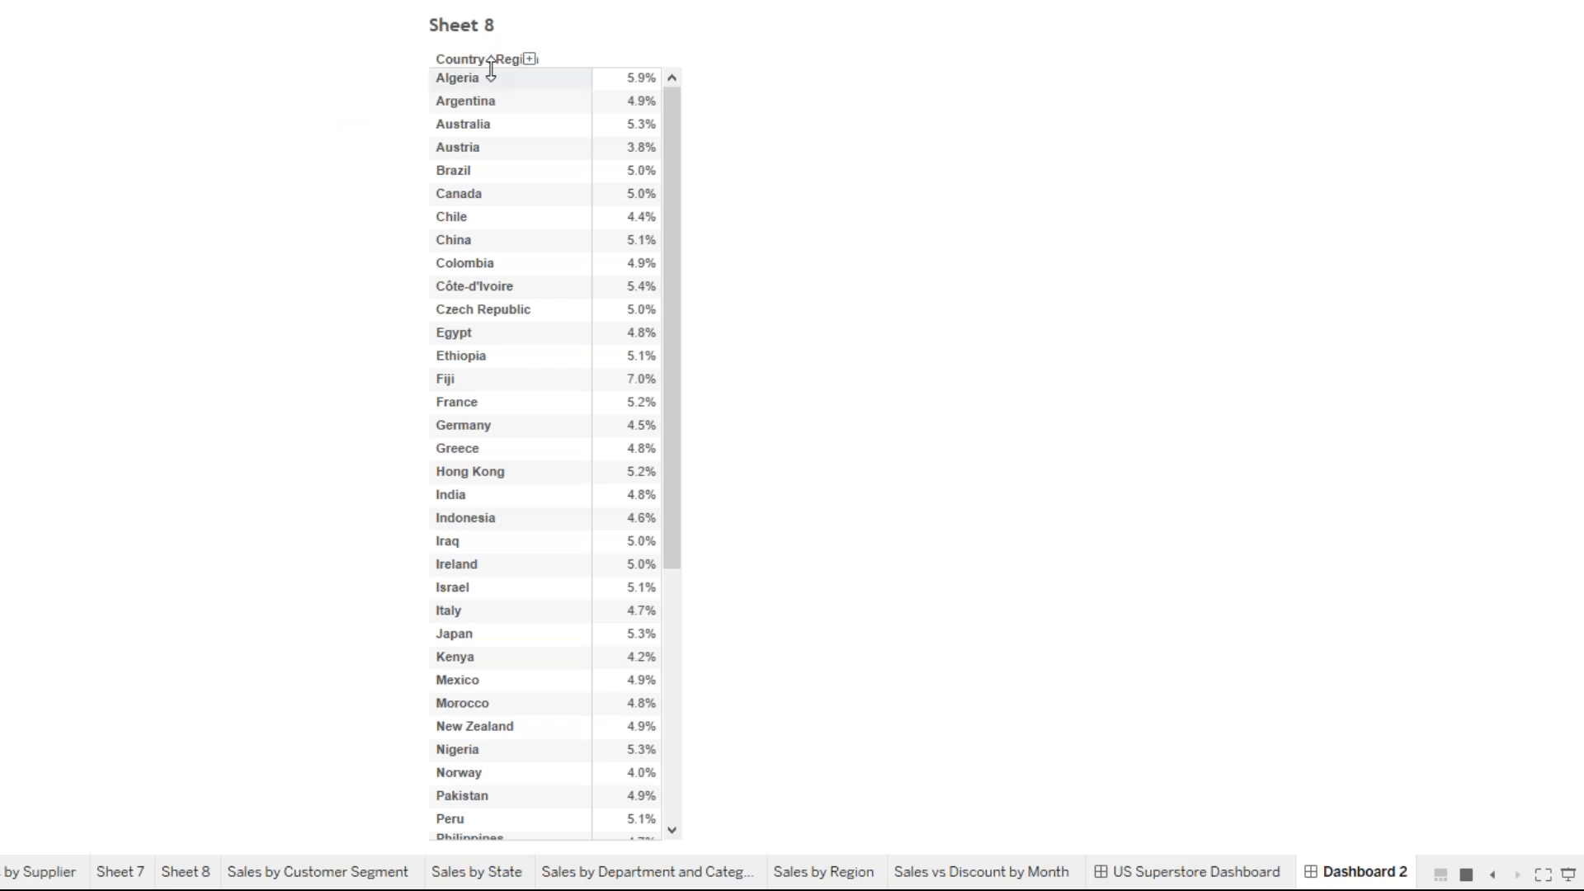
left_click(528, 61)
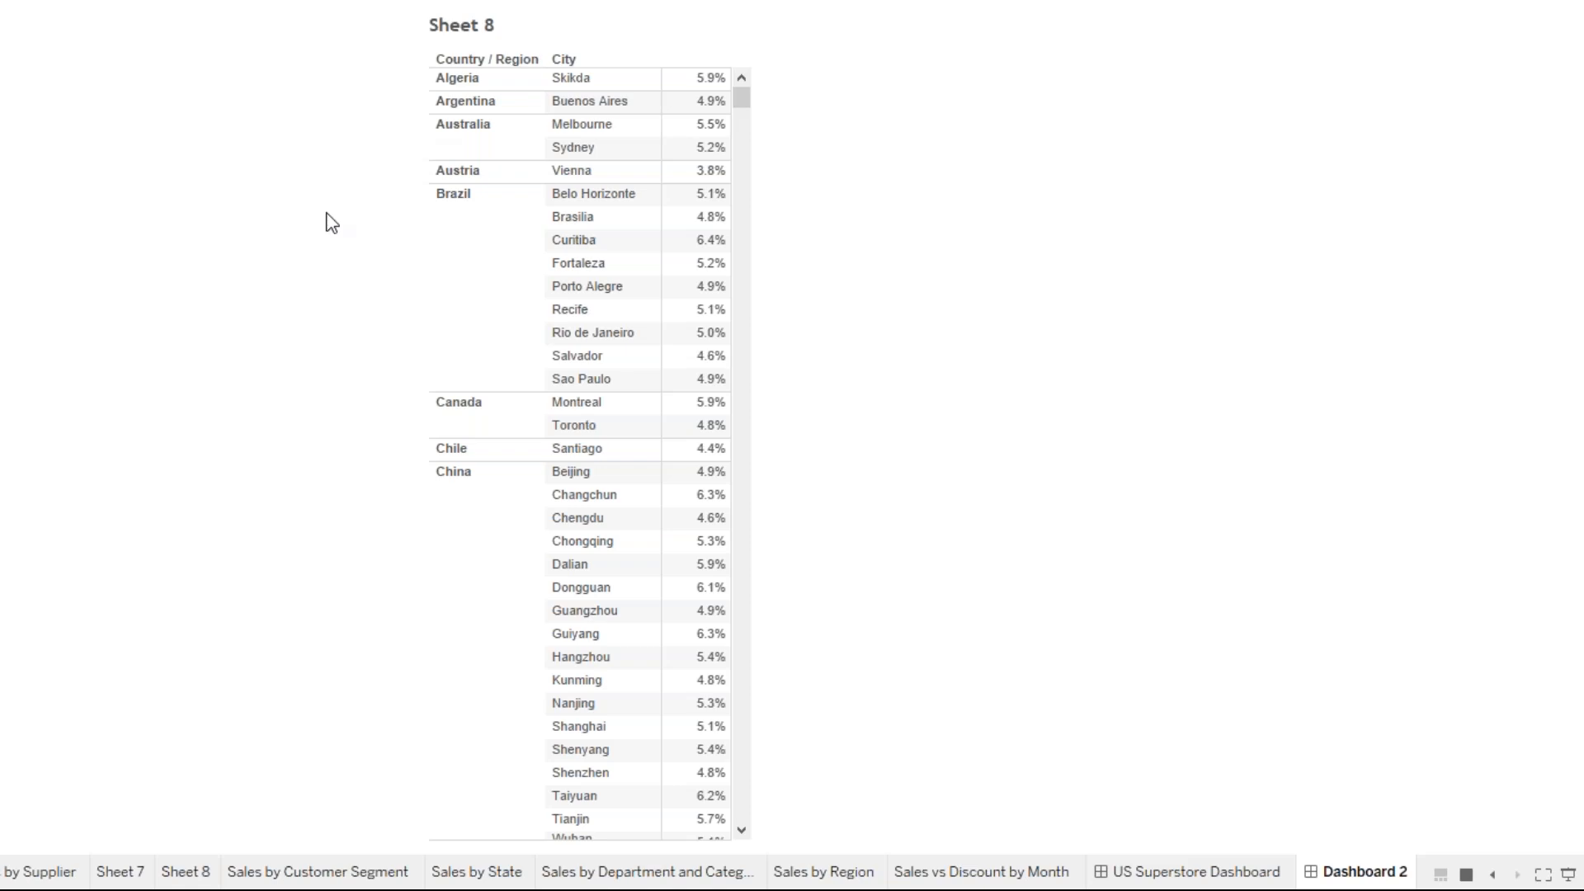
key("Escape")
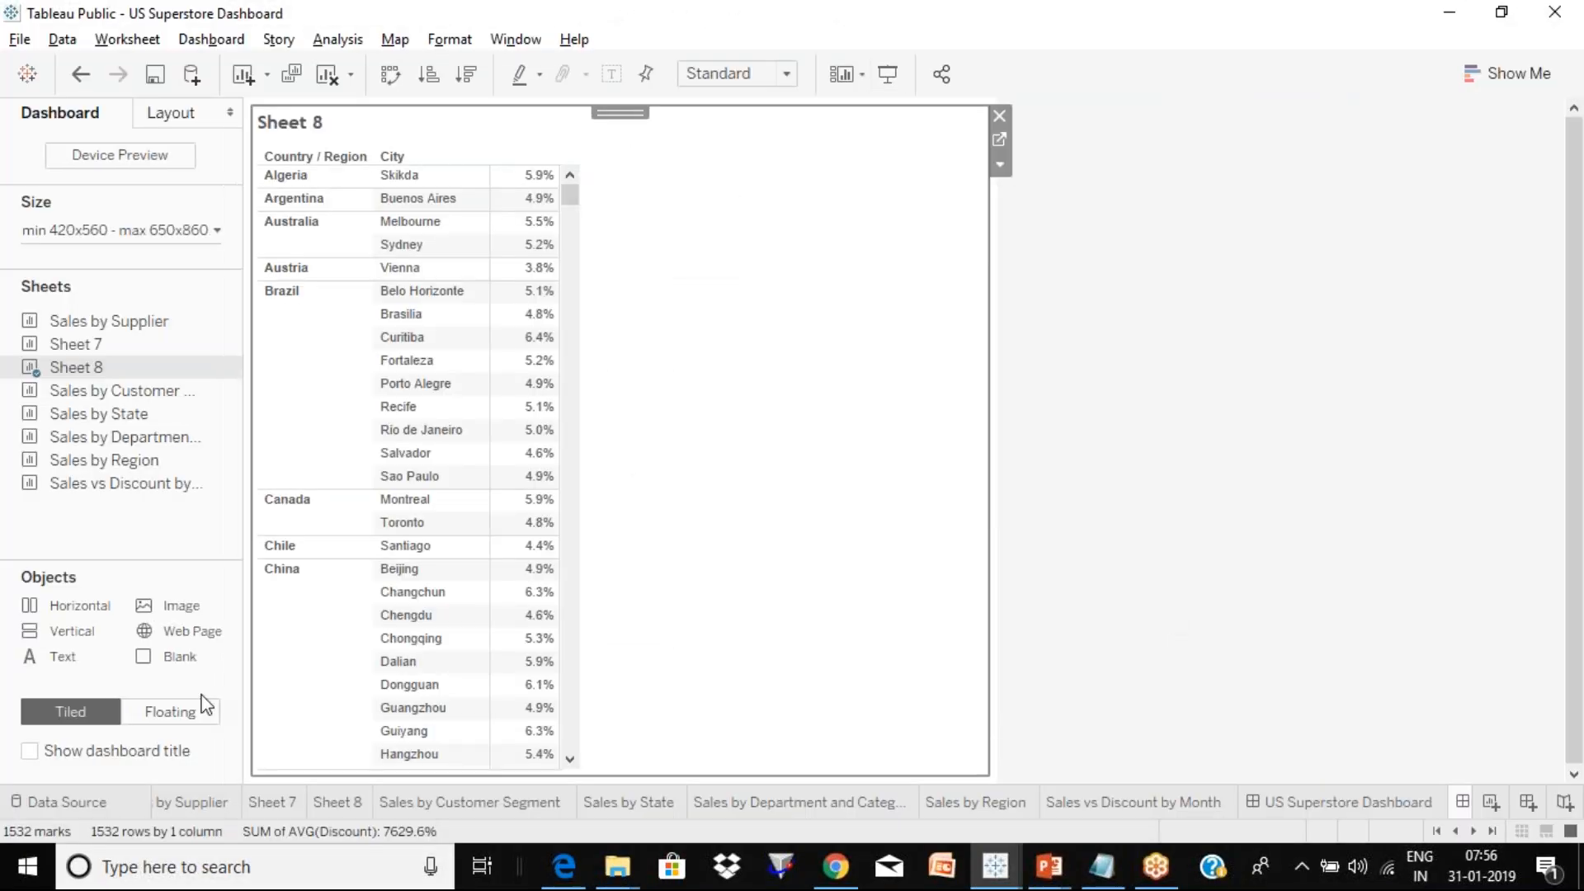
left_click(192, 711)
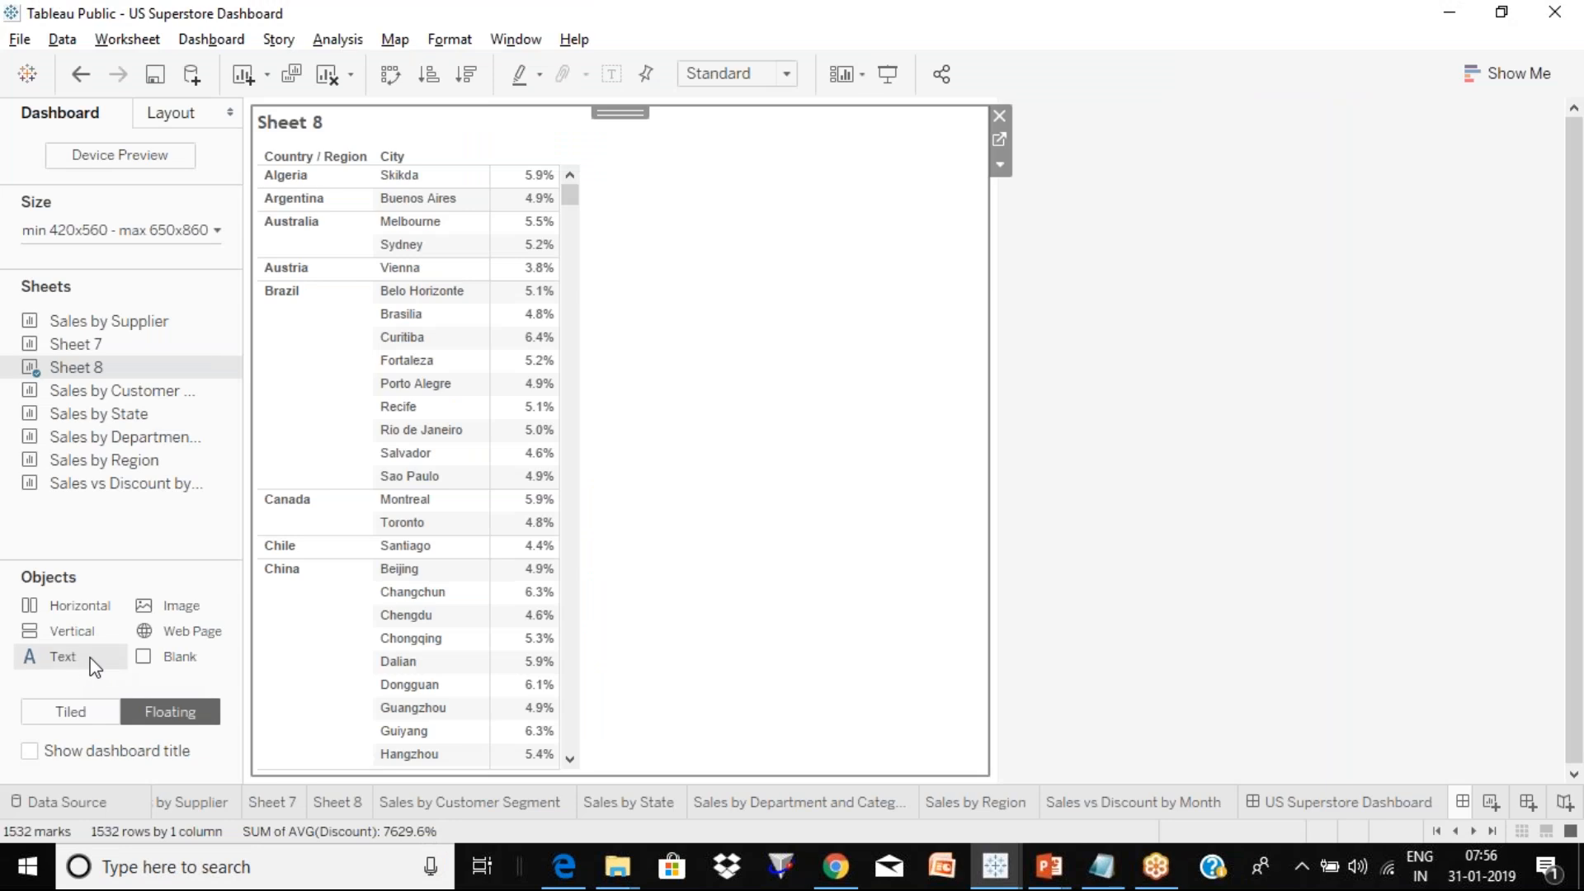
left_click_drag(95, 667, 612, 166)
key("Escape")
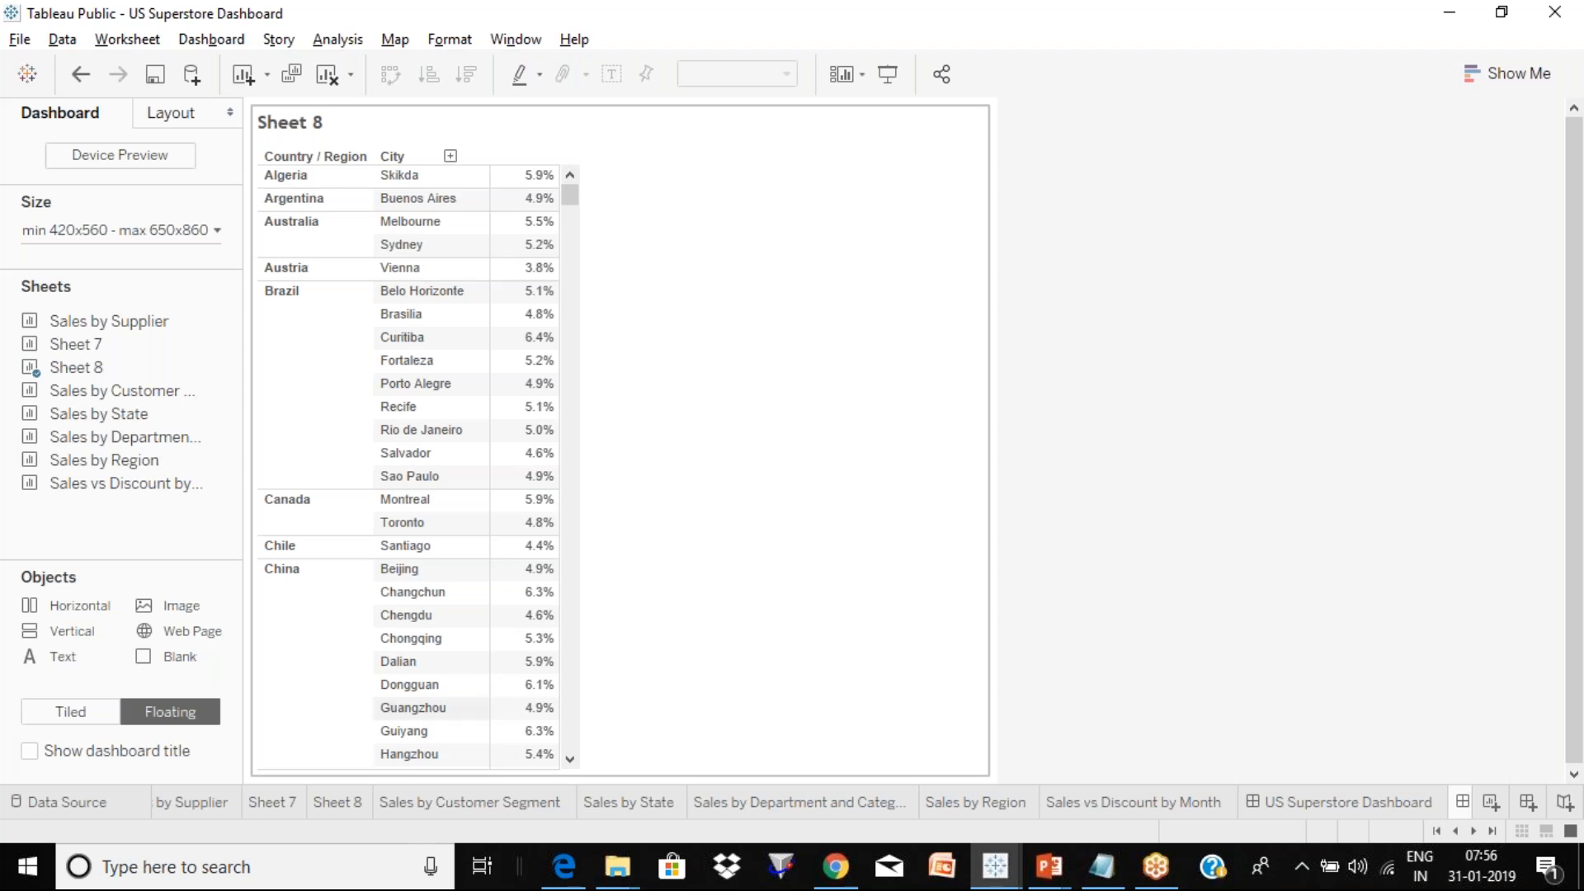
On the Sales by State worksheet, move State above City in Country Hierarchy.
left_click(1312, 800)
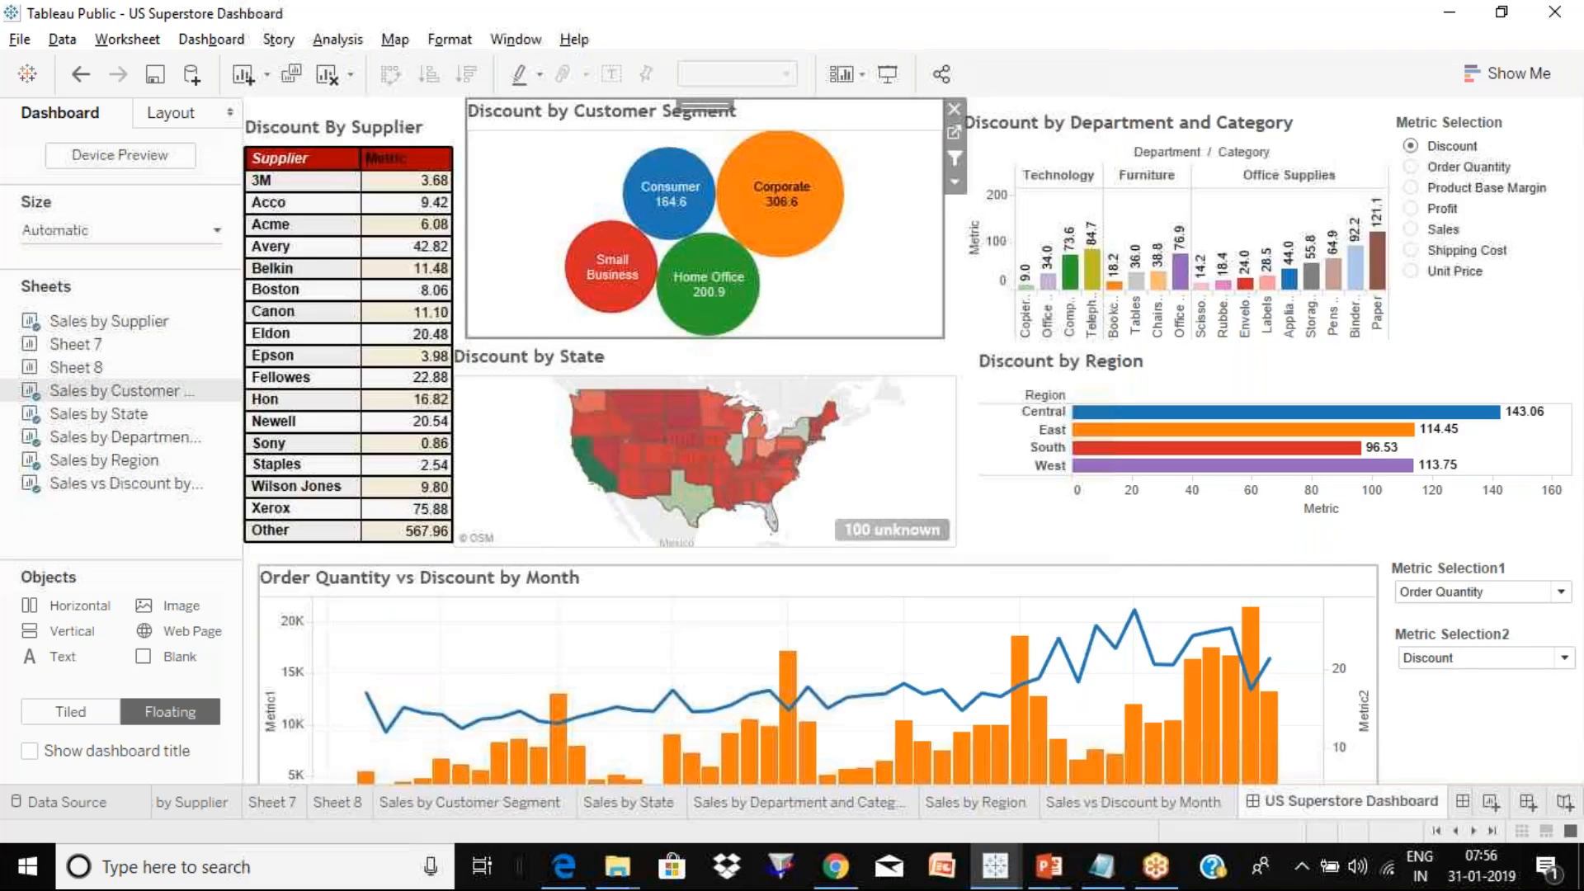
left_click(618, 804)
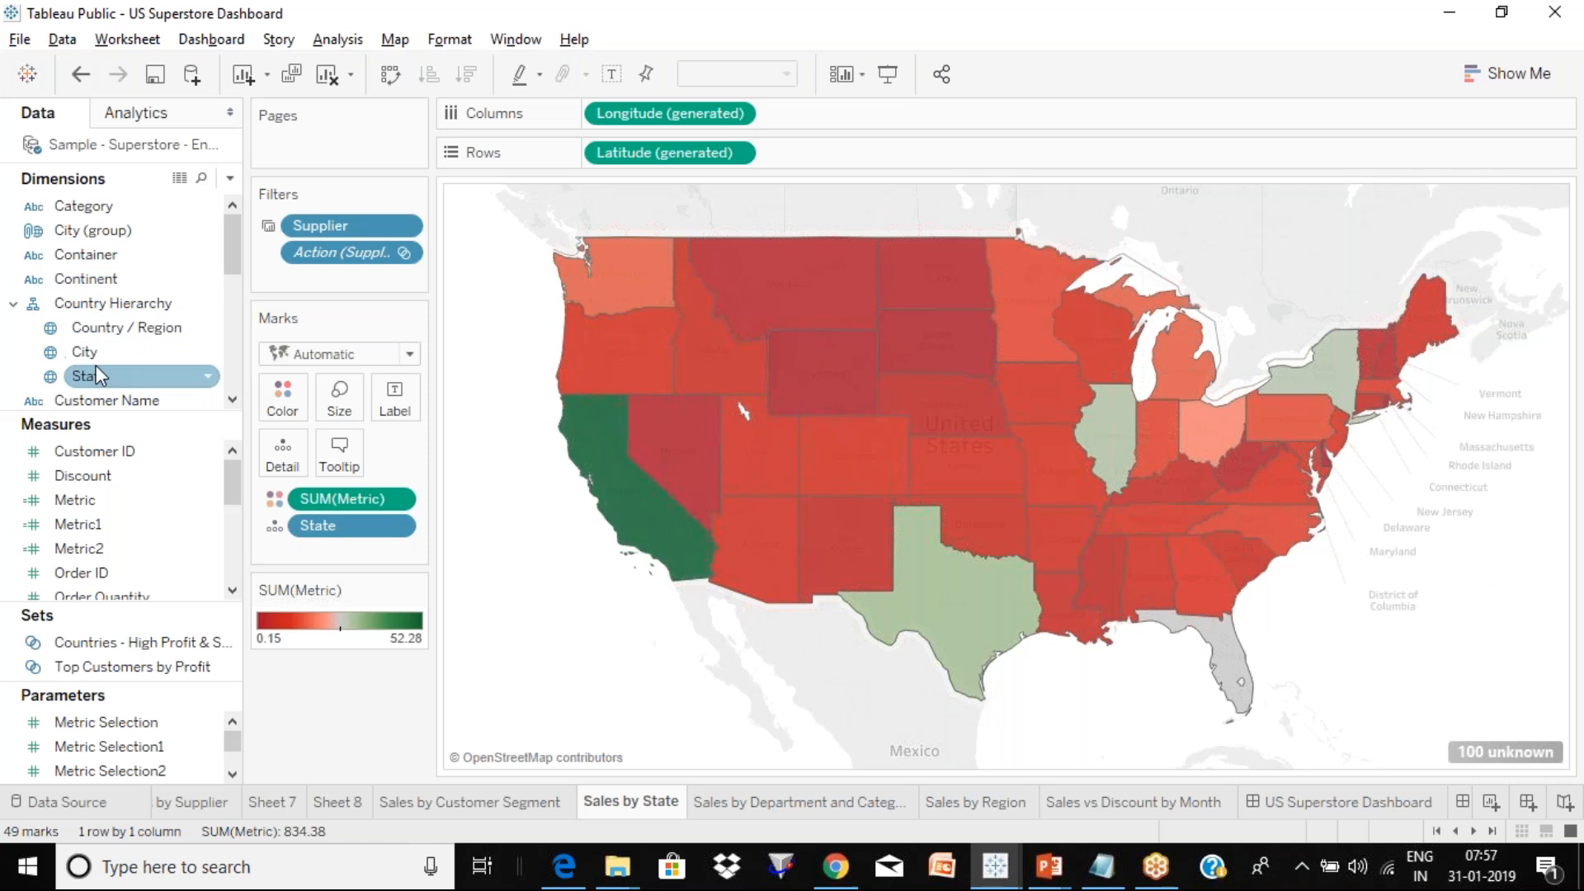
left_click_drag(111, 374, 112, 342)
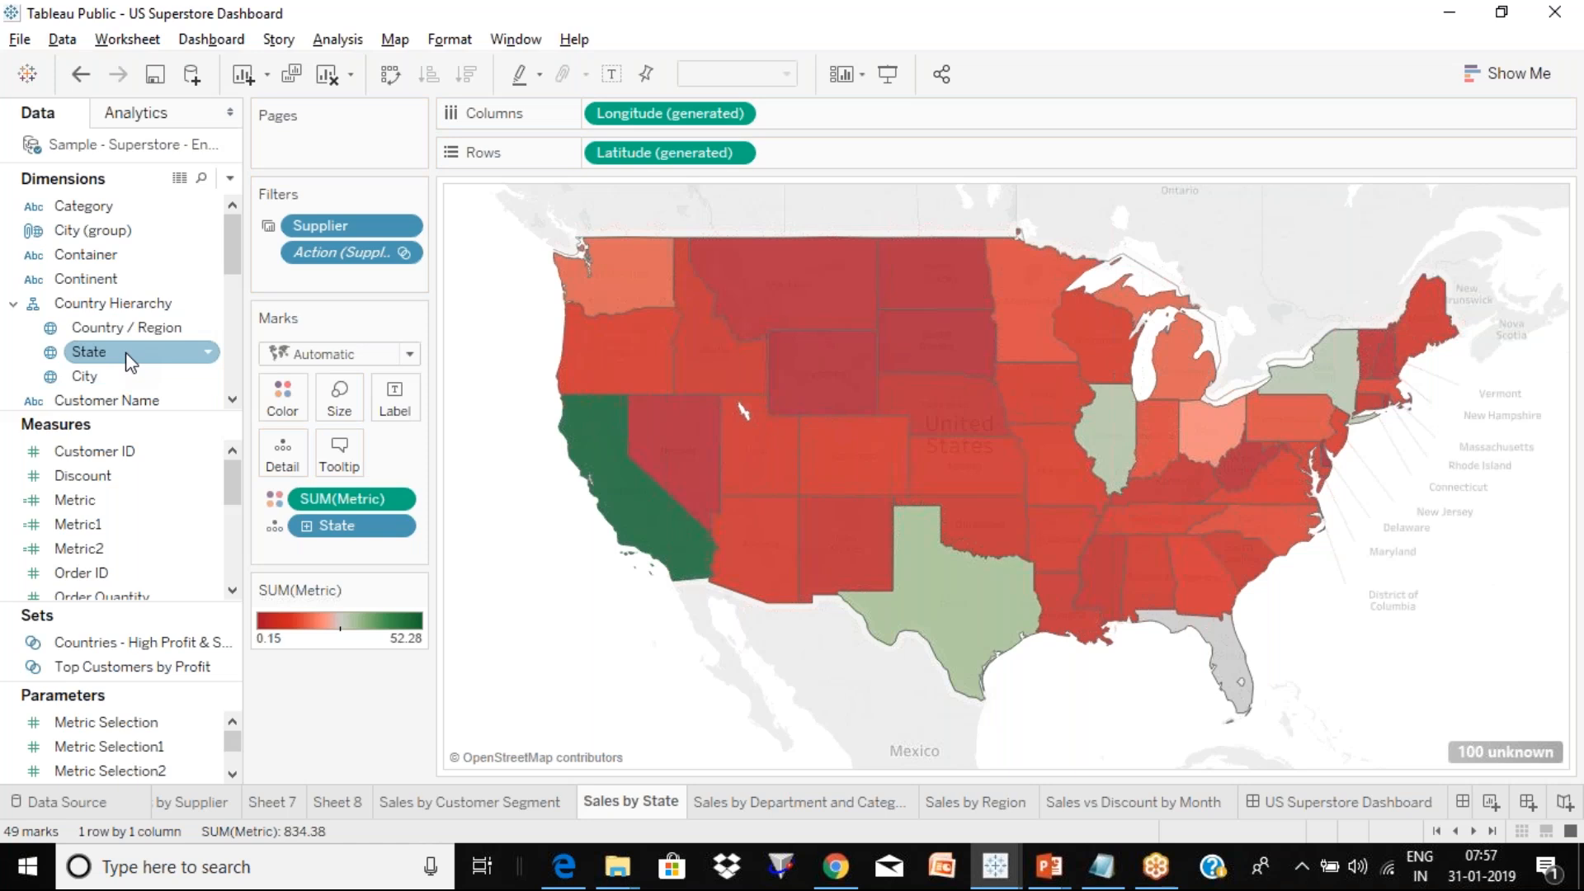
Add City (group) below State in Country Hierarchy and take City out of the hierarchy.
left_click(153, 307)
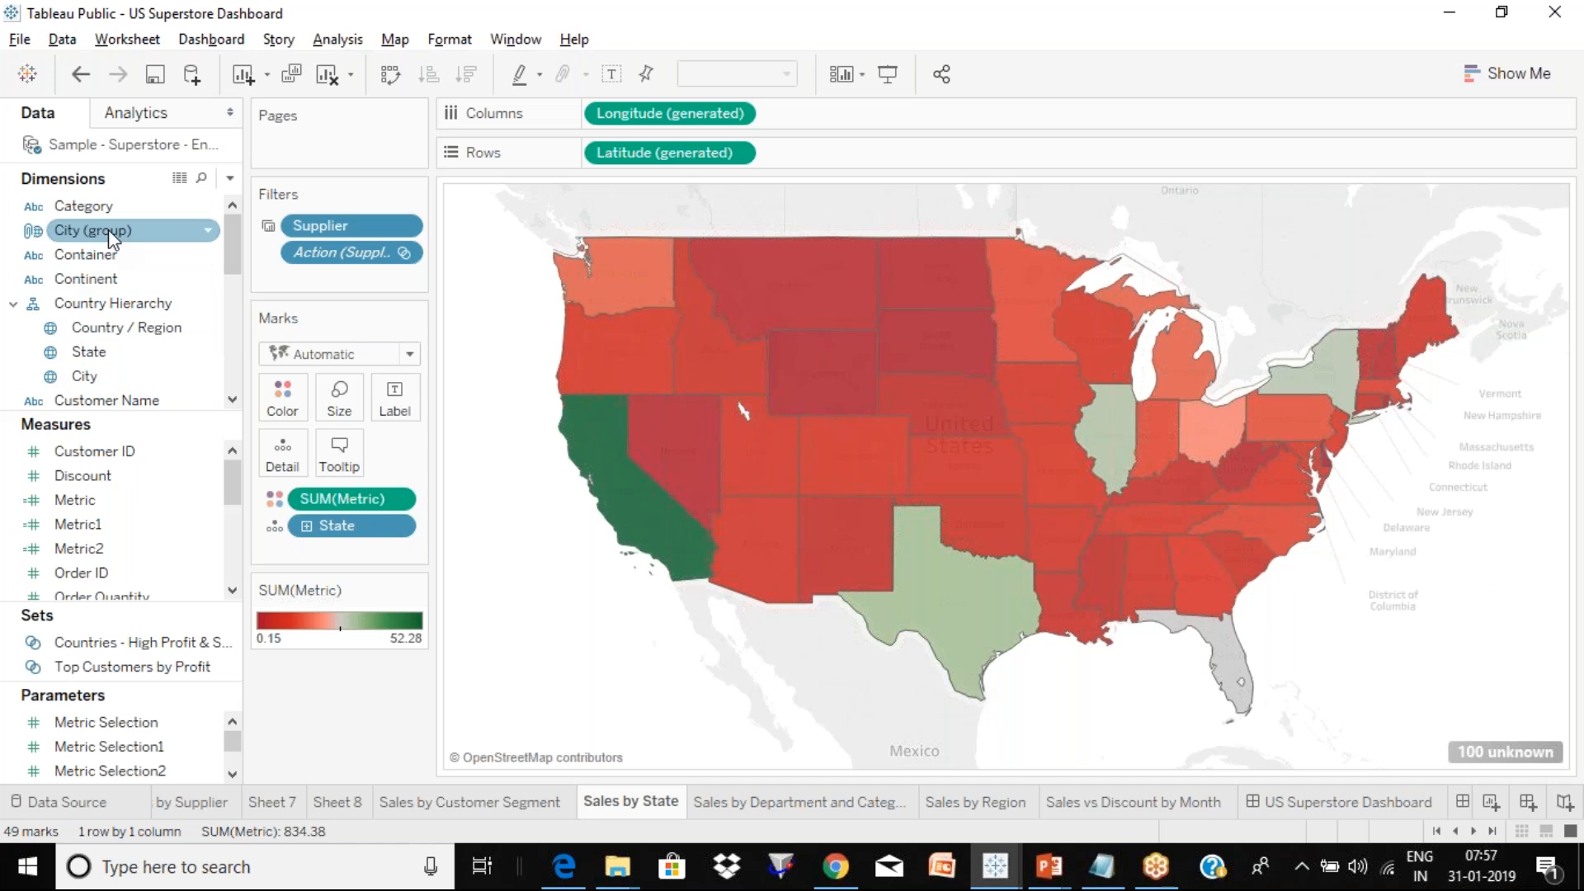
left_click_drag(107, 230, 117, 375)
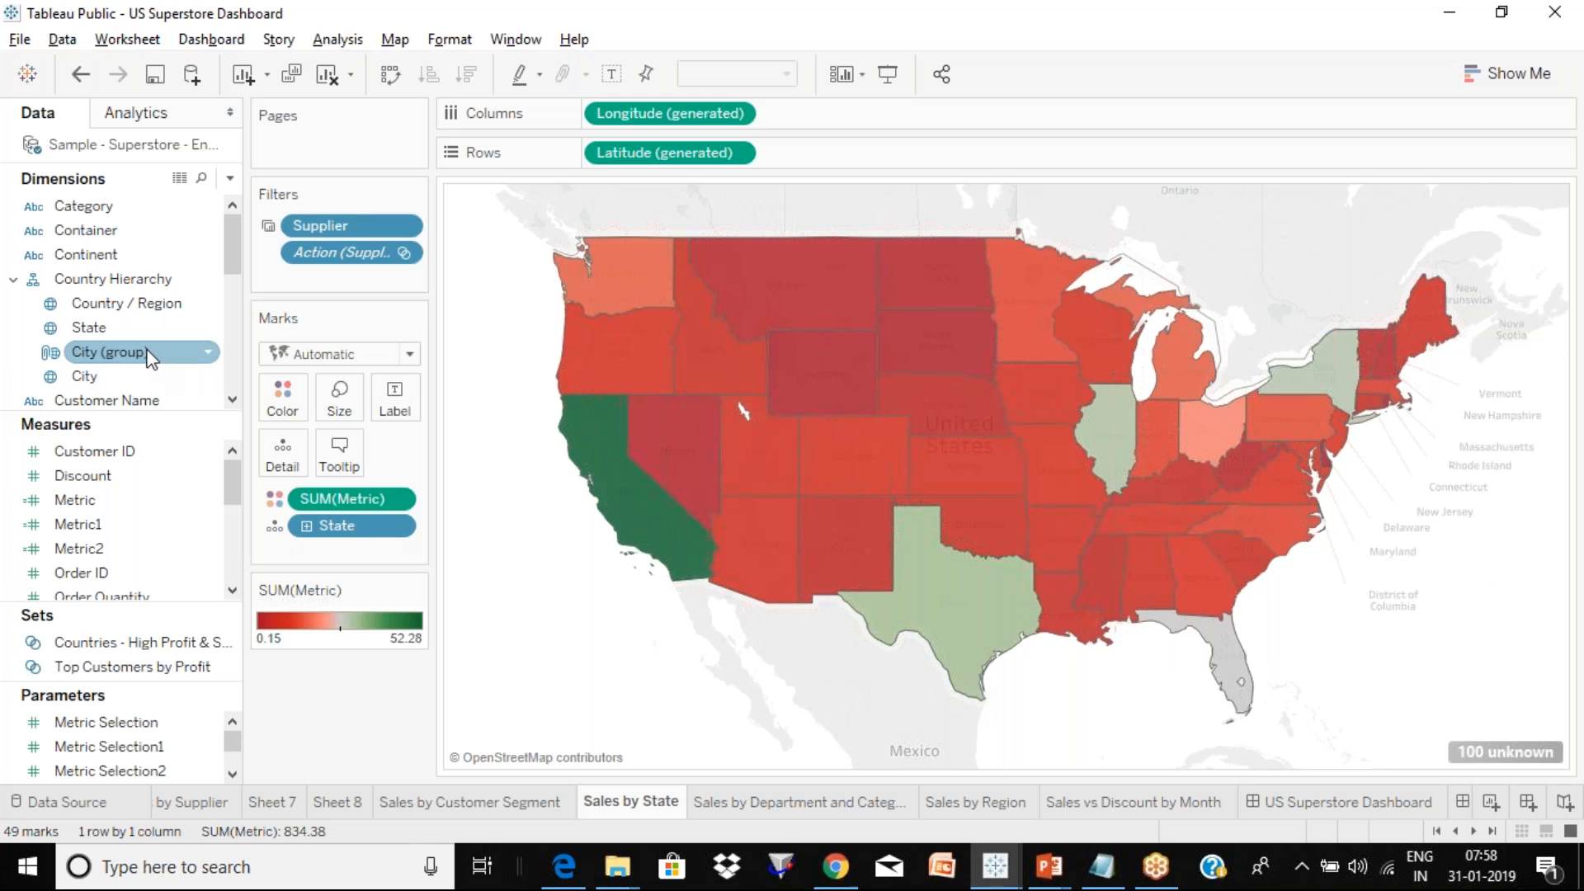
left_click(210, 382)
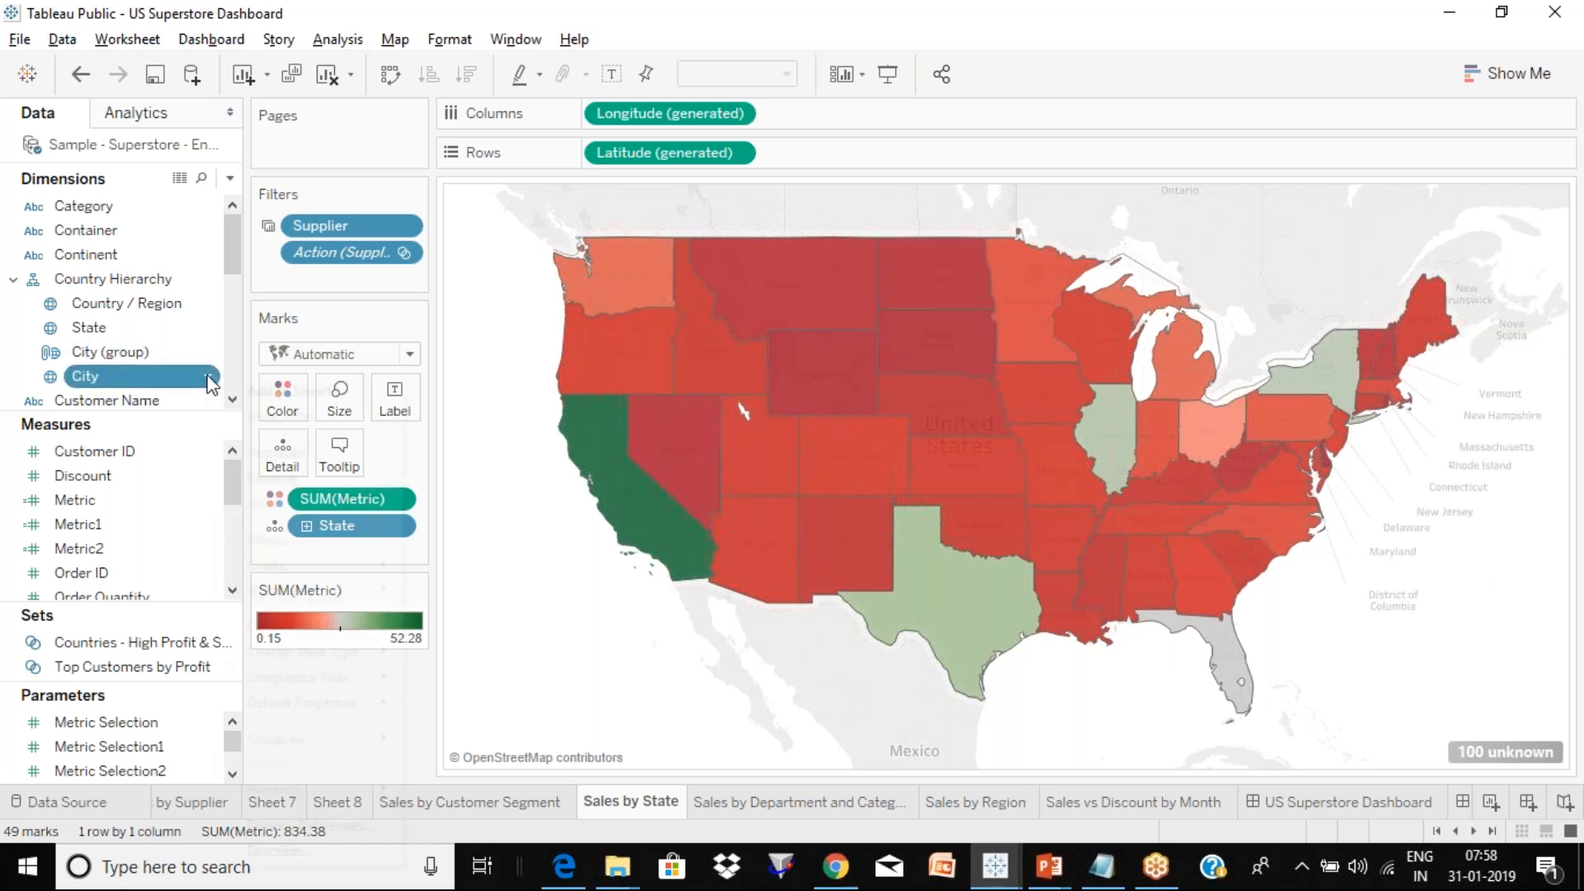
left_click(211, 381)
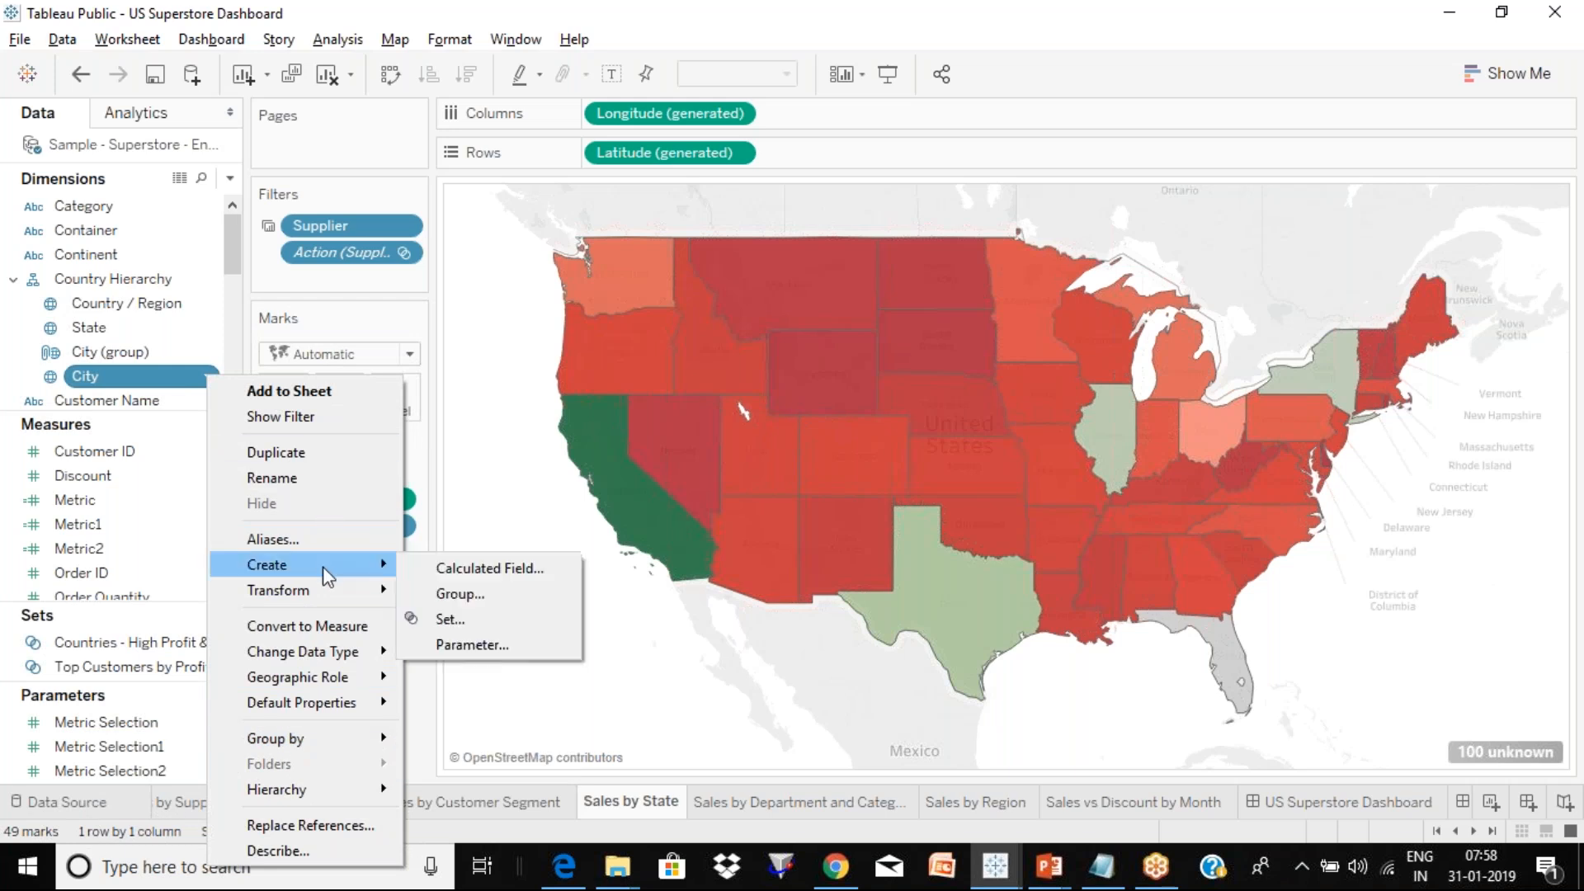
mouse_move(316, 711)
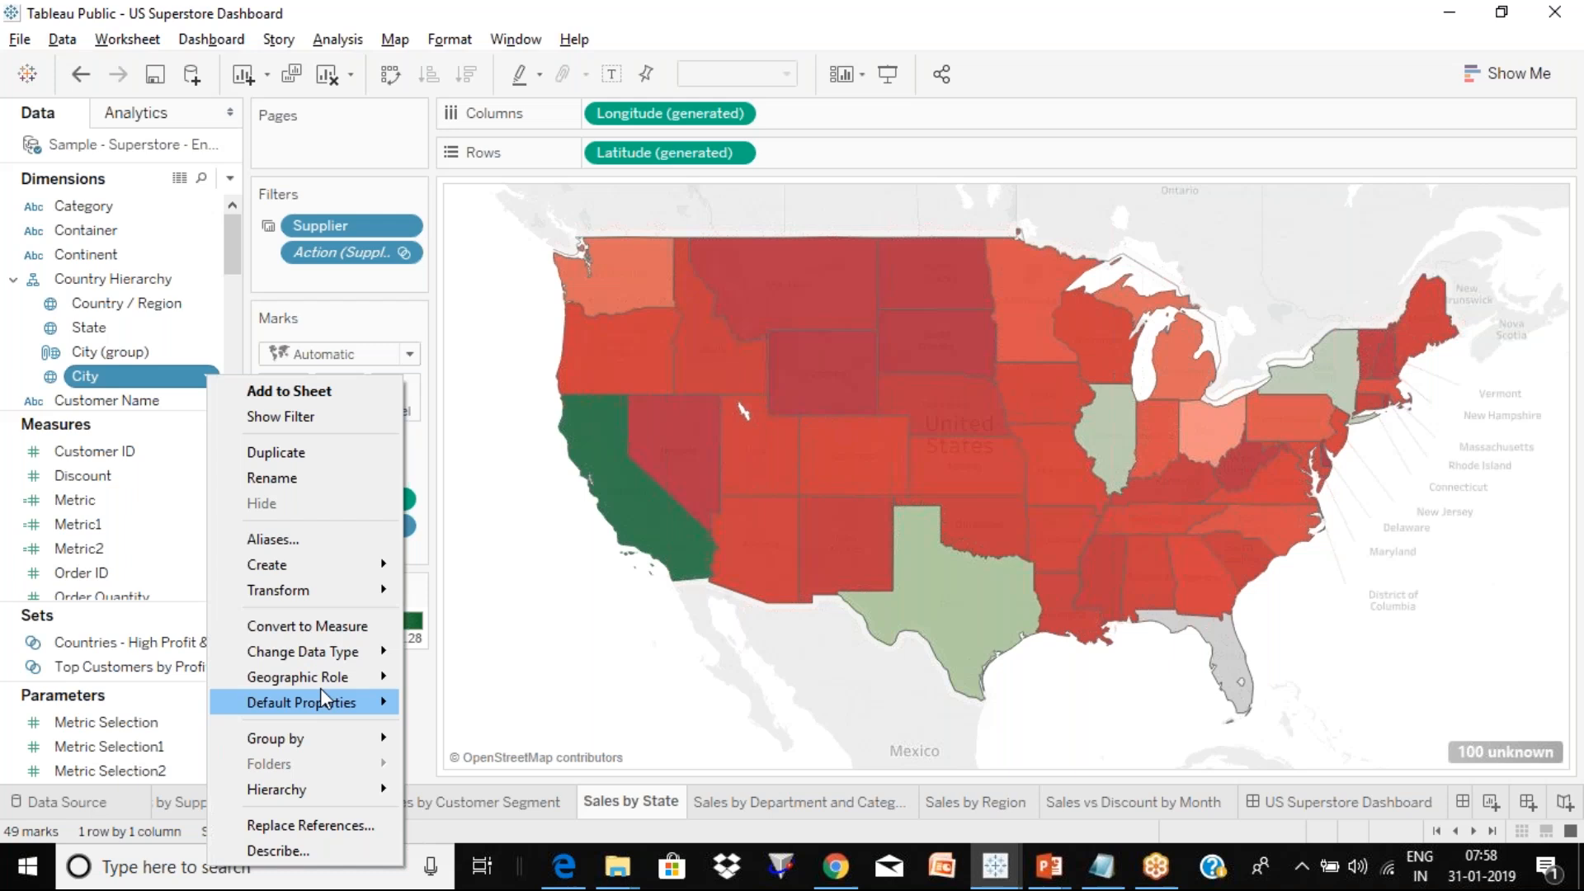
left_click(176, 366)
left_click_drag(169, 384, 124, 218)
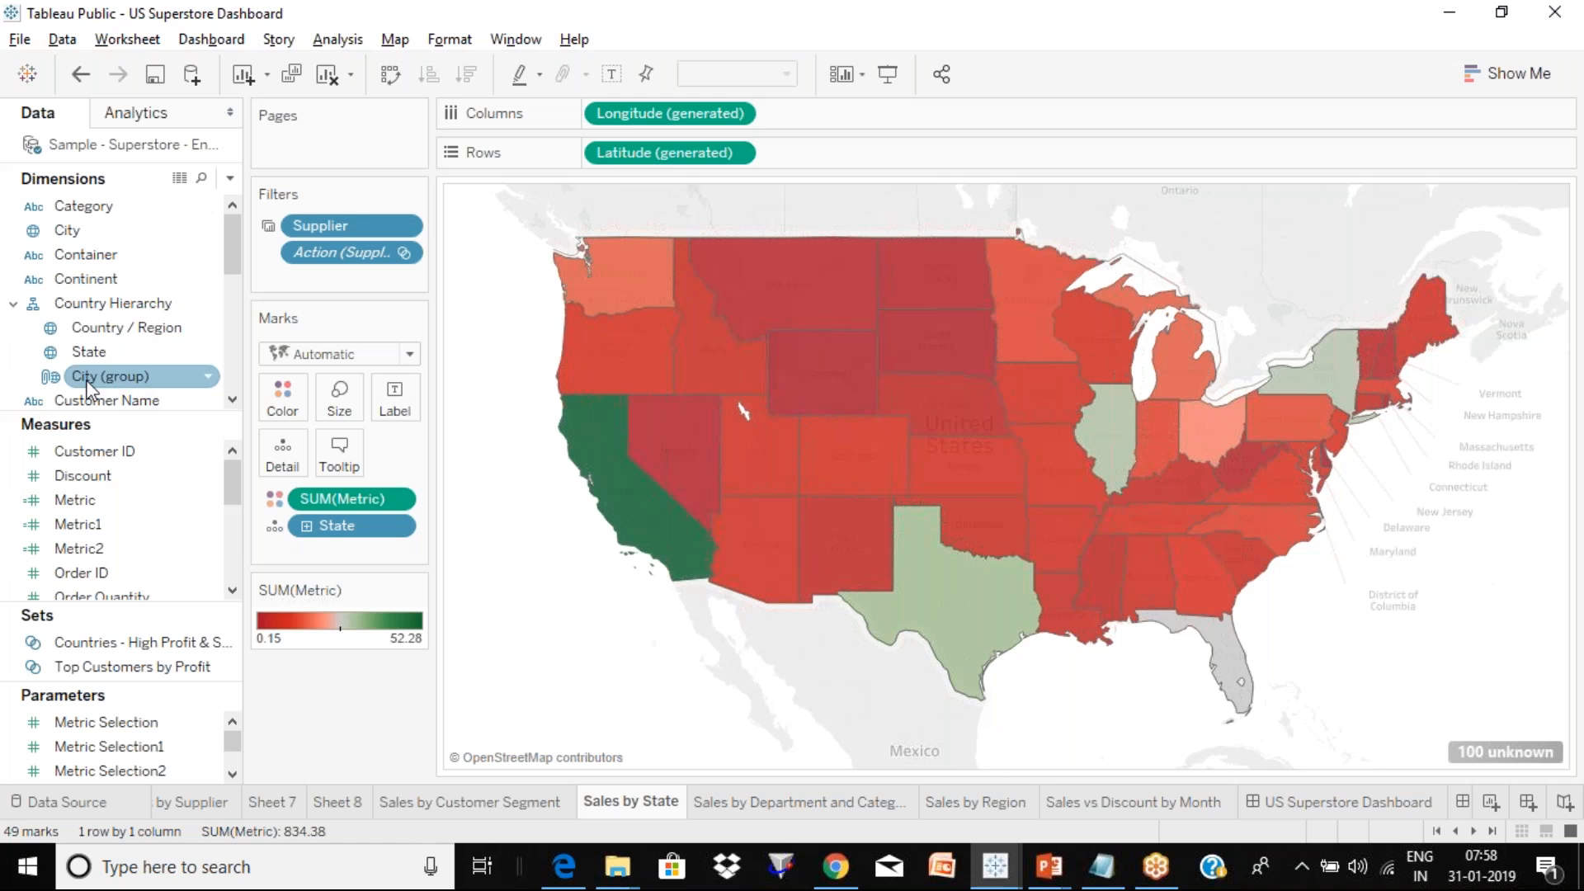
On the start page, examine the available server connectors and the file types accepted for a statistical file connection.
left_click(964, 30)
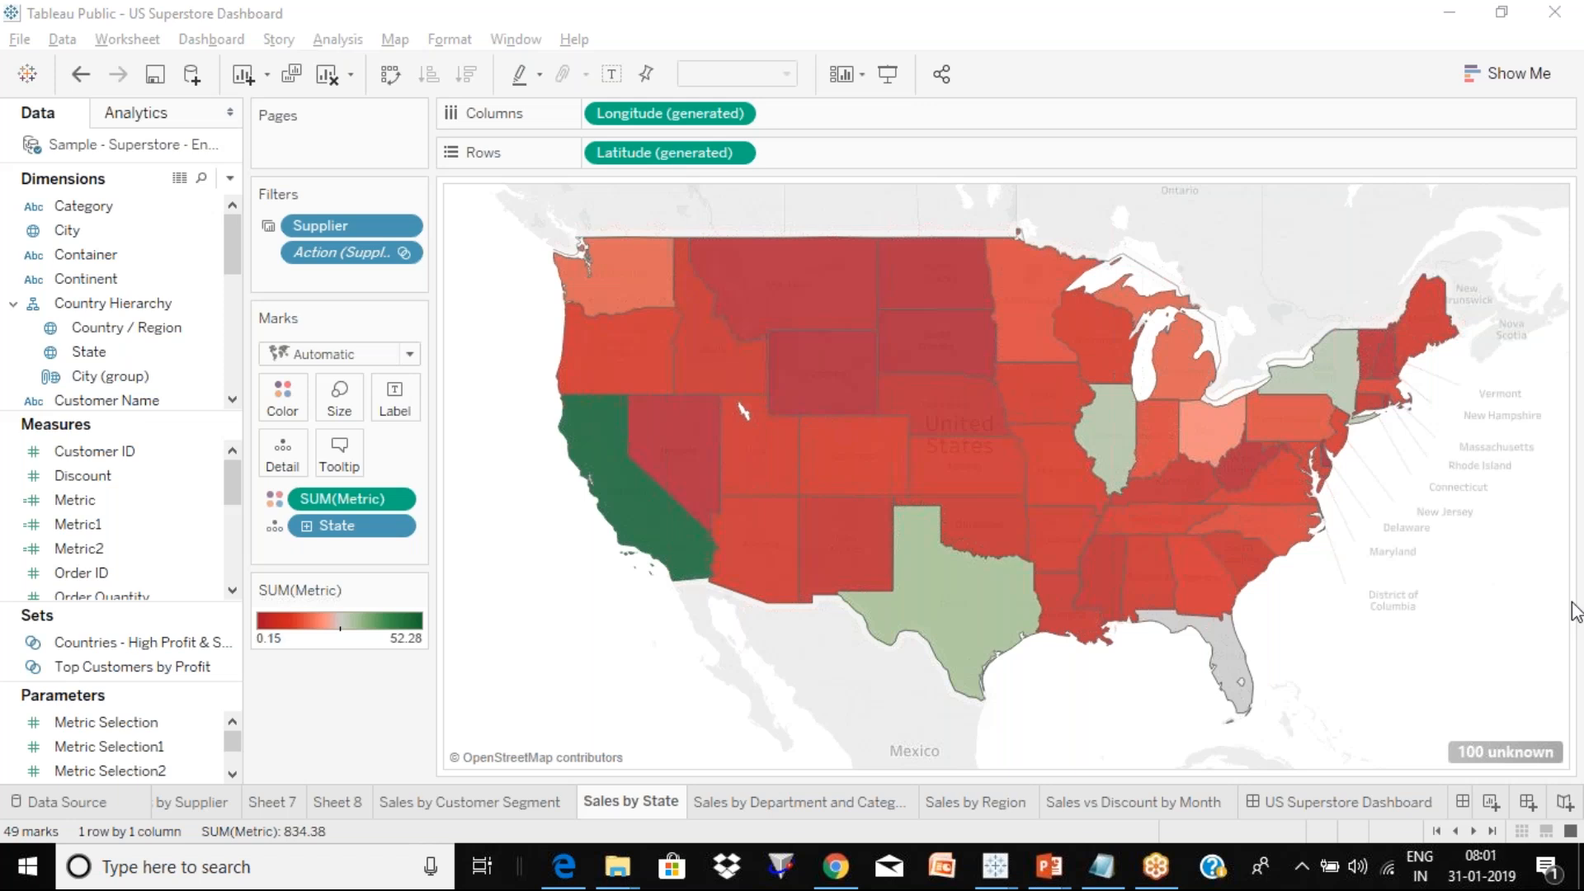
left_click(35, 82)
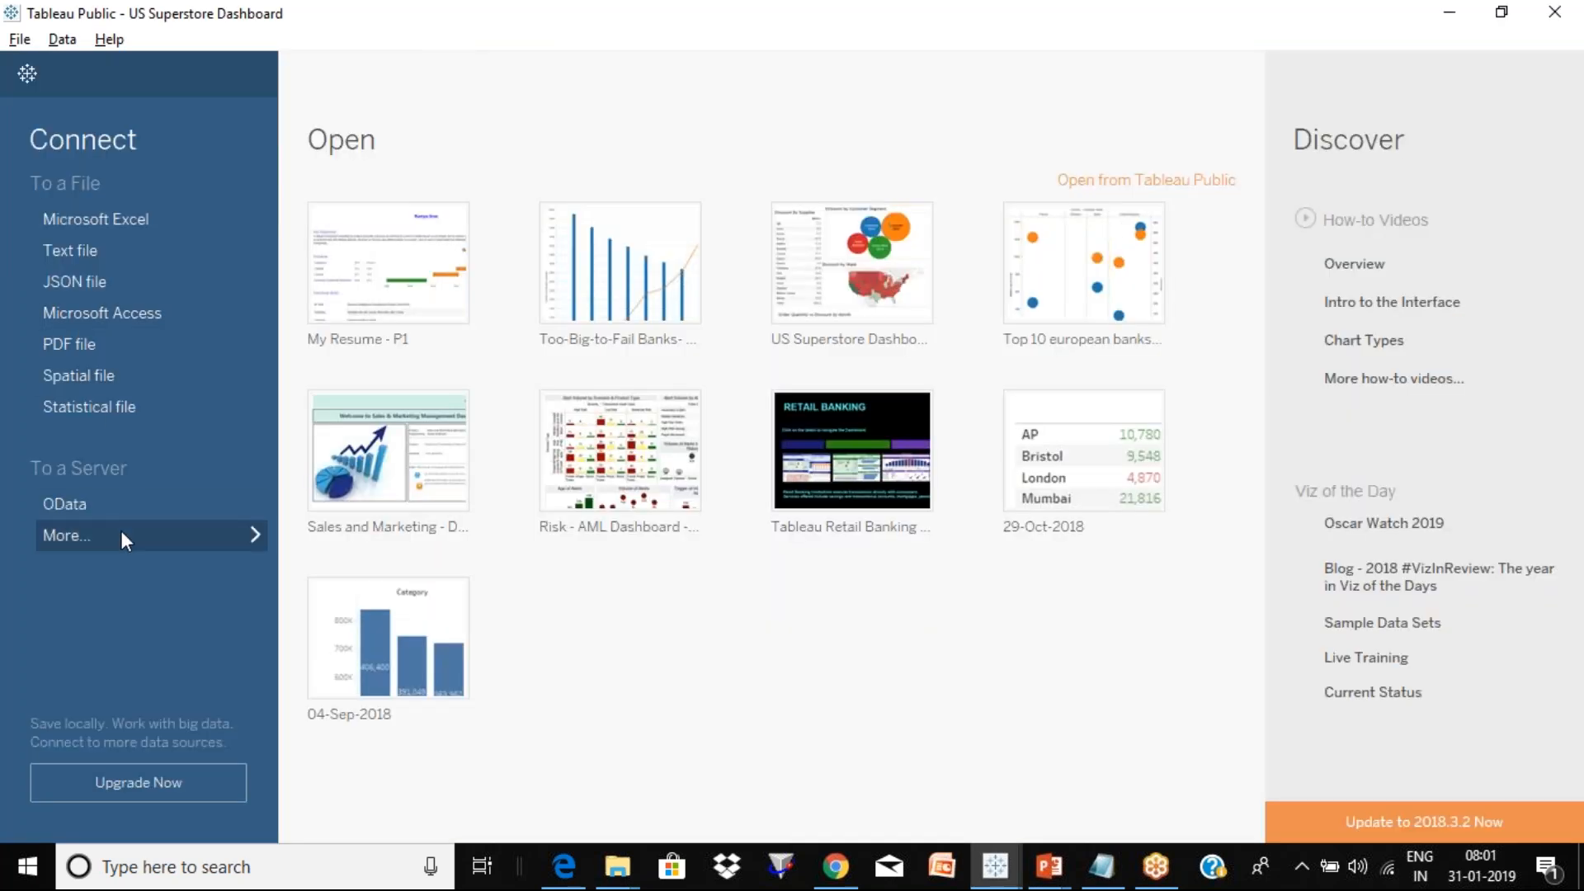
left_click(121, 533)
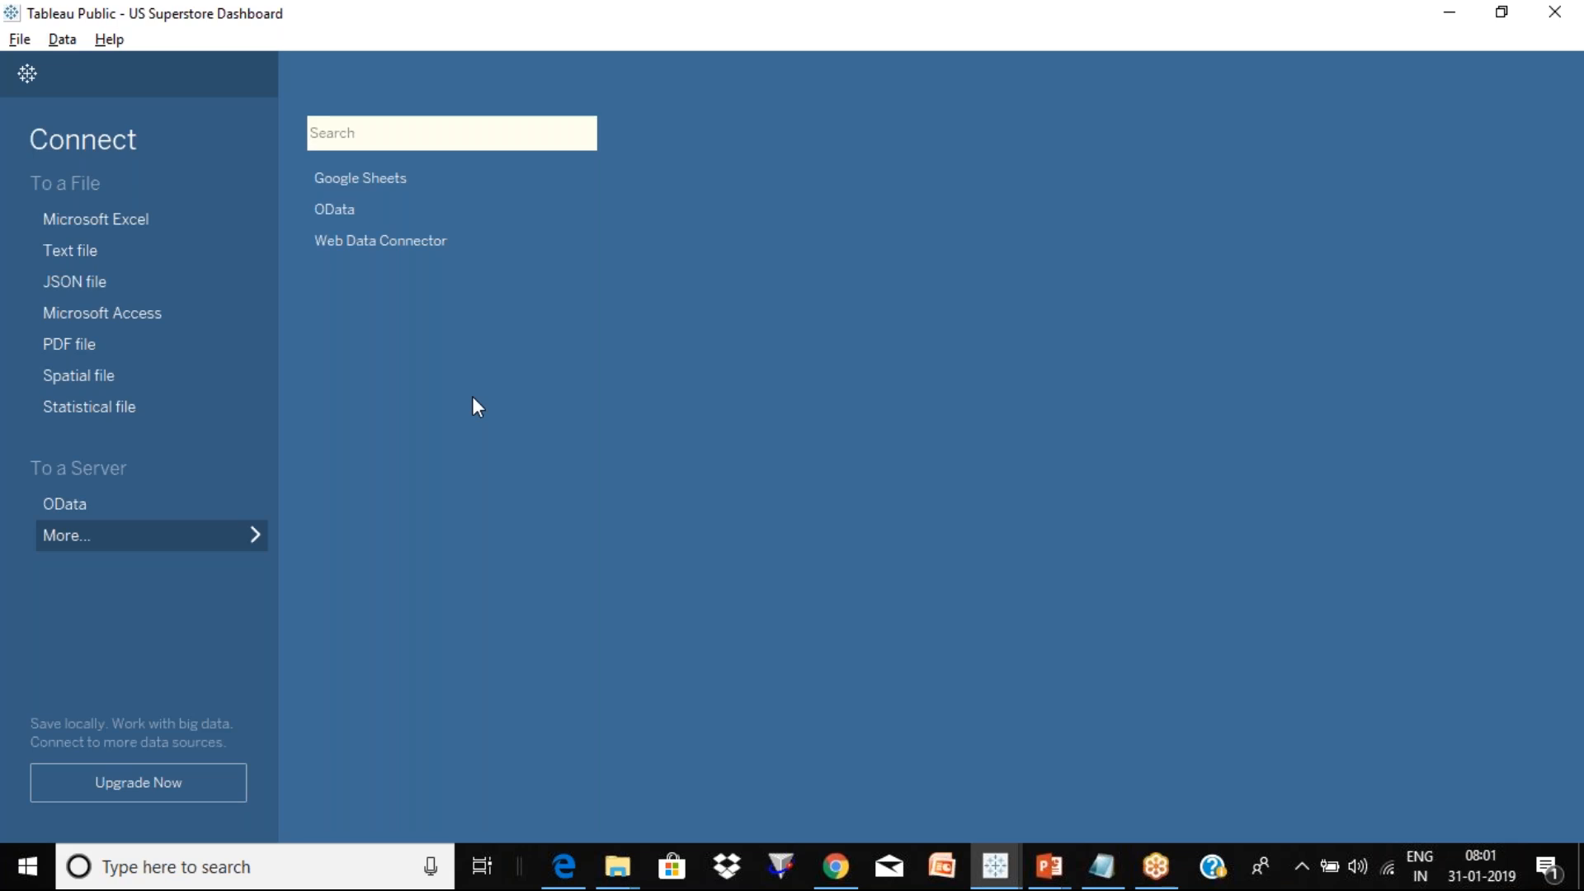
key("Escape")
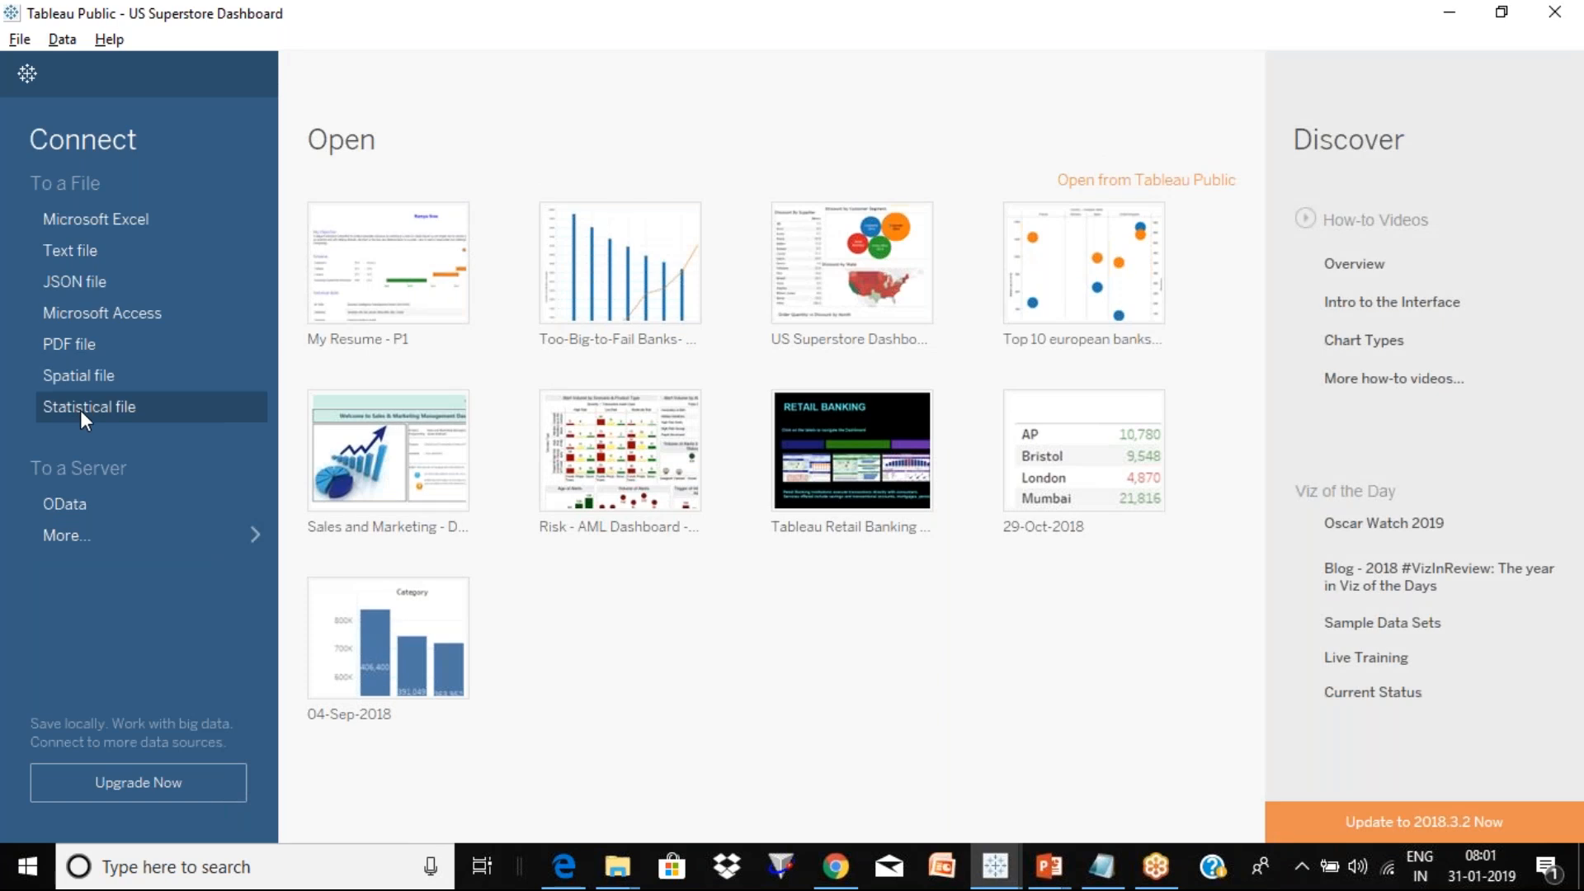
left_click(125, 414)
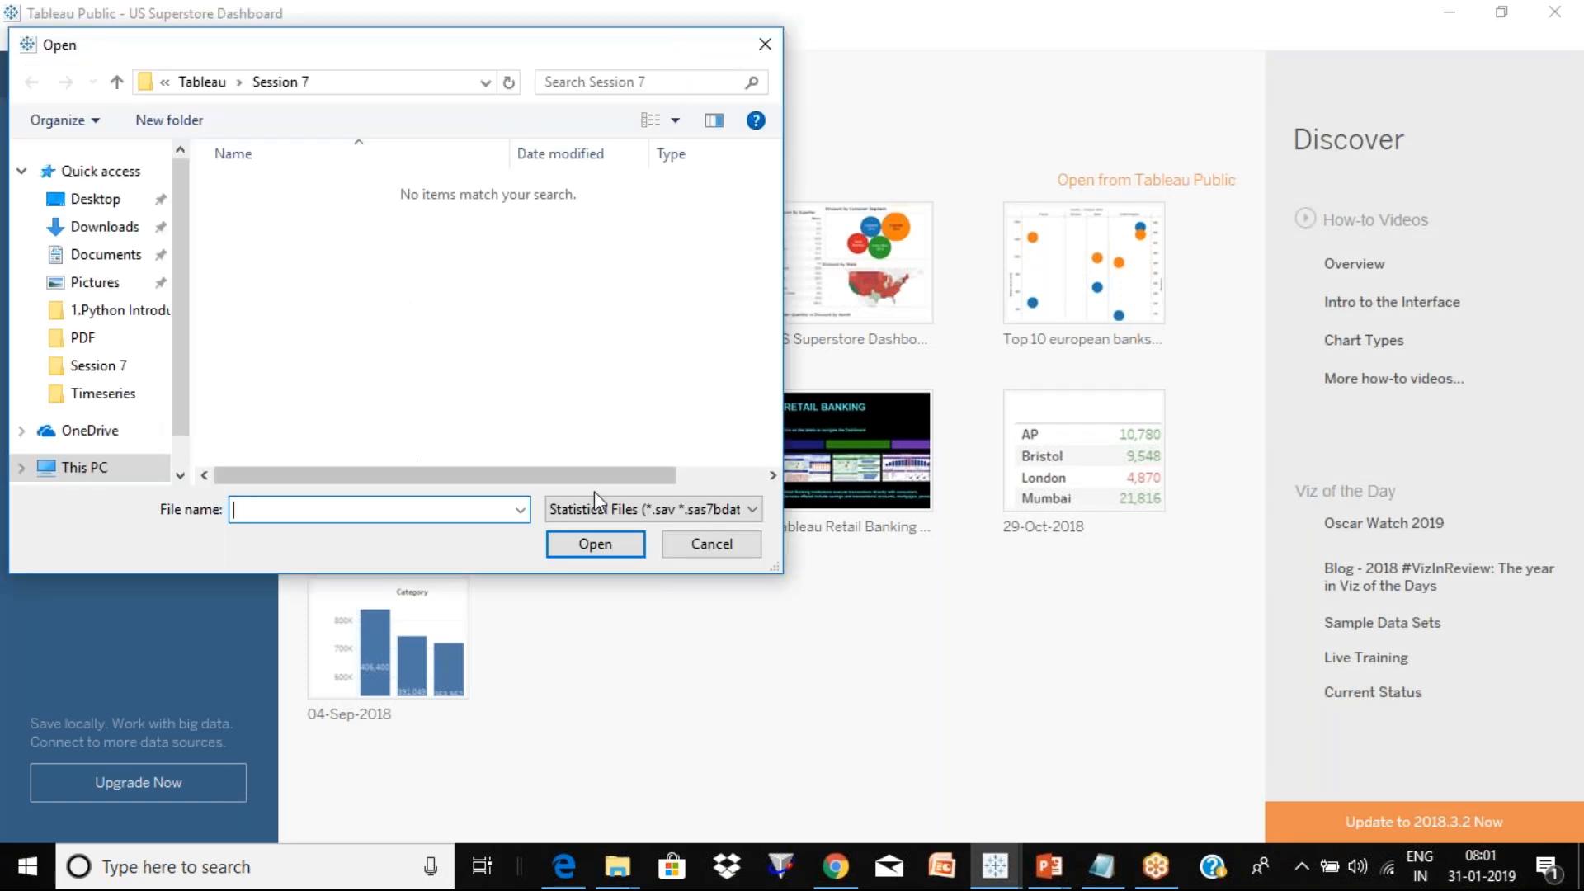
left_click(711, 544)
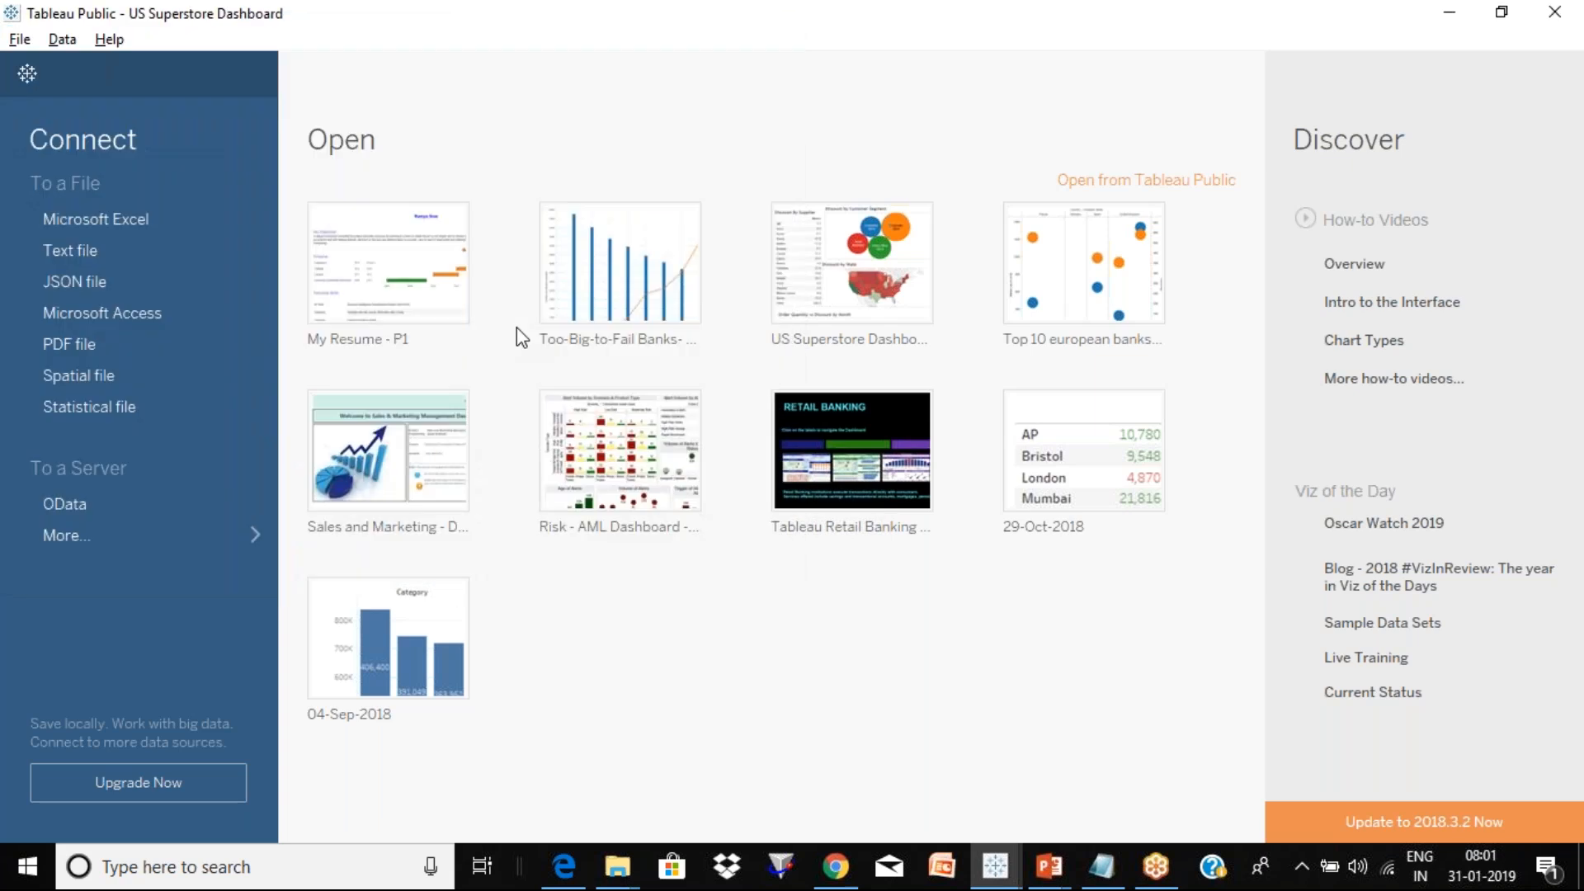